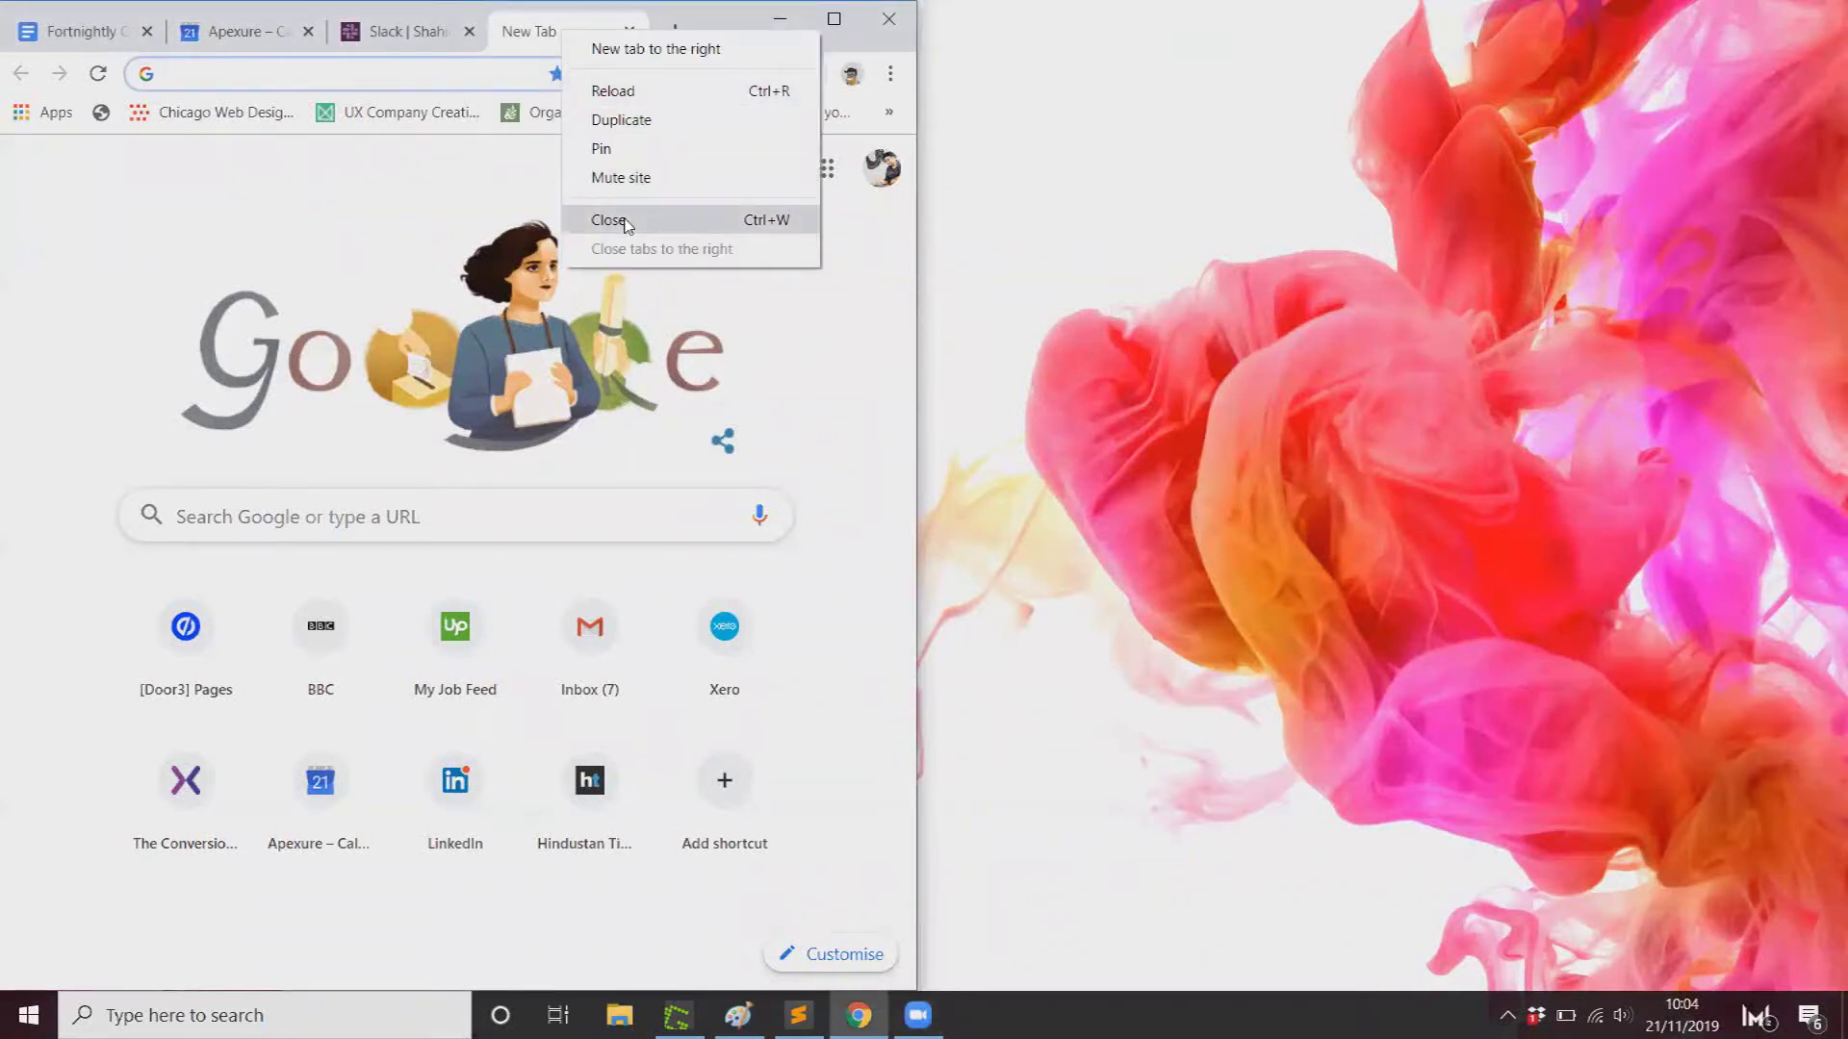
Step: Close the extra Chrome tabs and go to the Unbounce app at app.unbounce.com
click(627, 224)
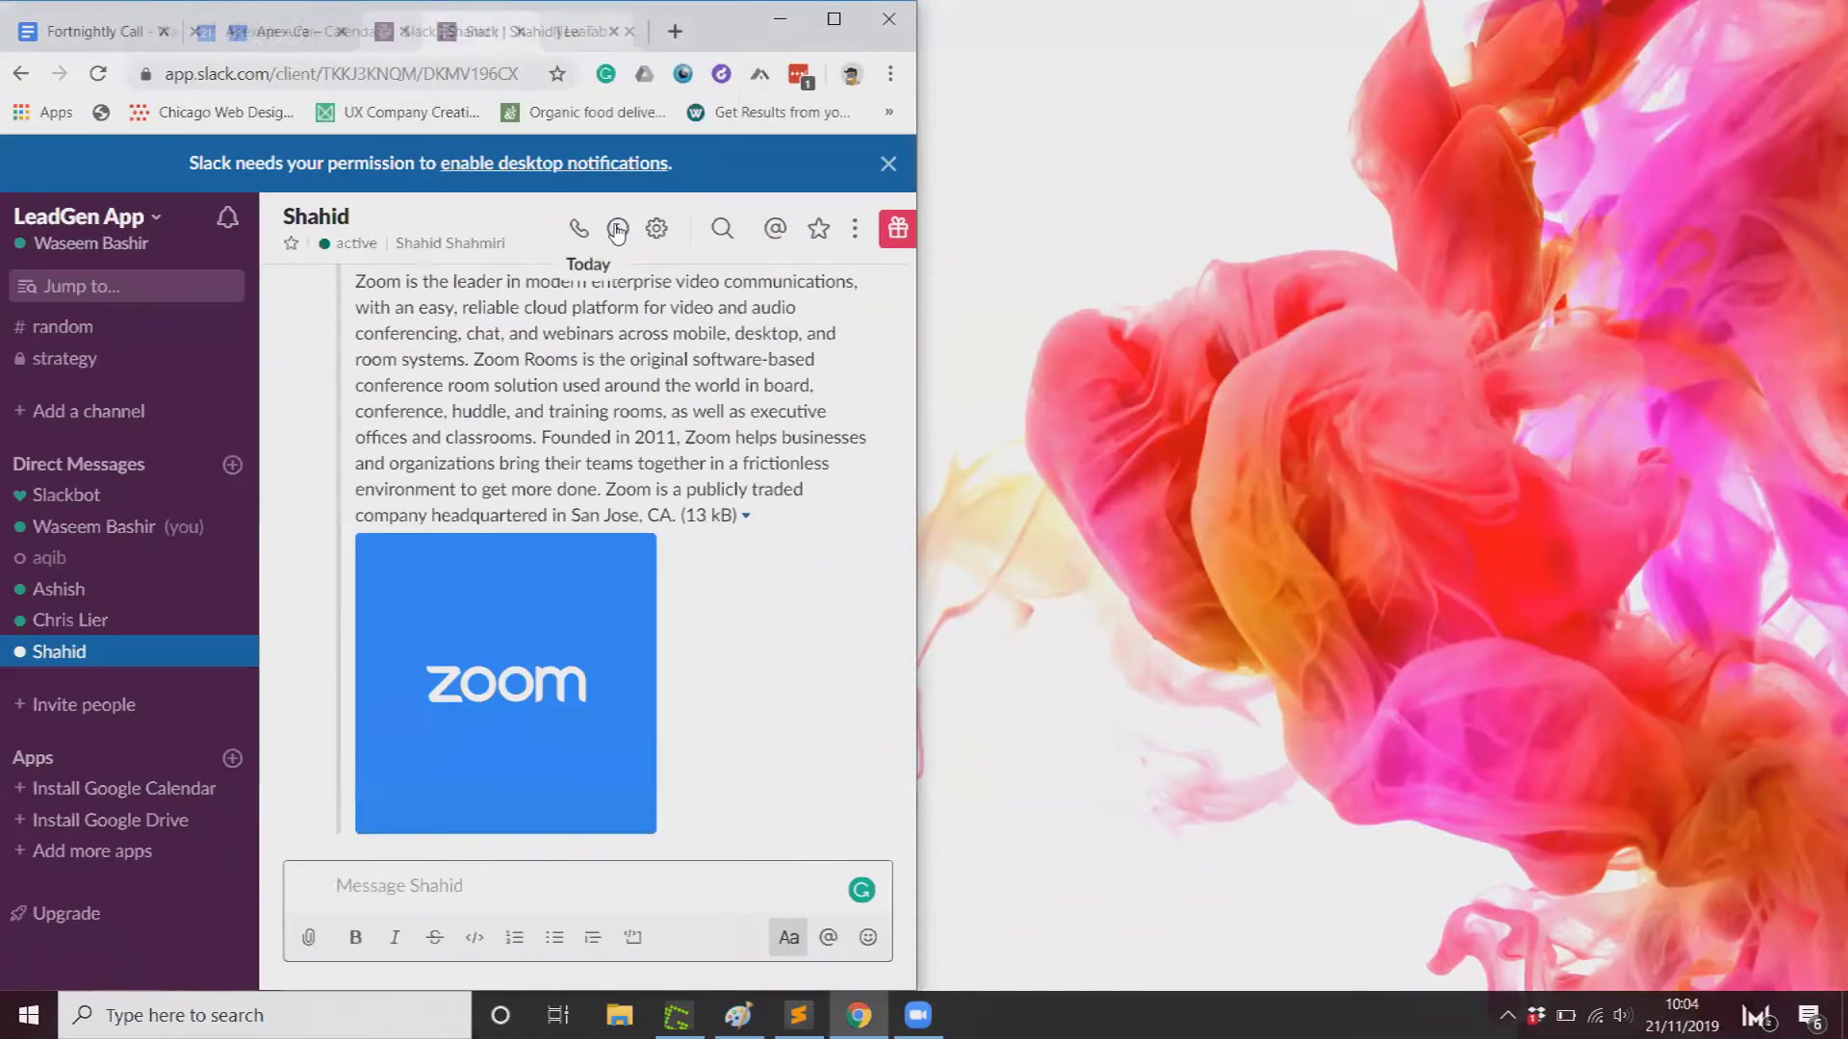
click(675, 32)
double_click(713, 19)
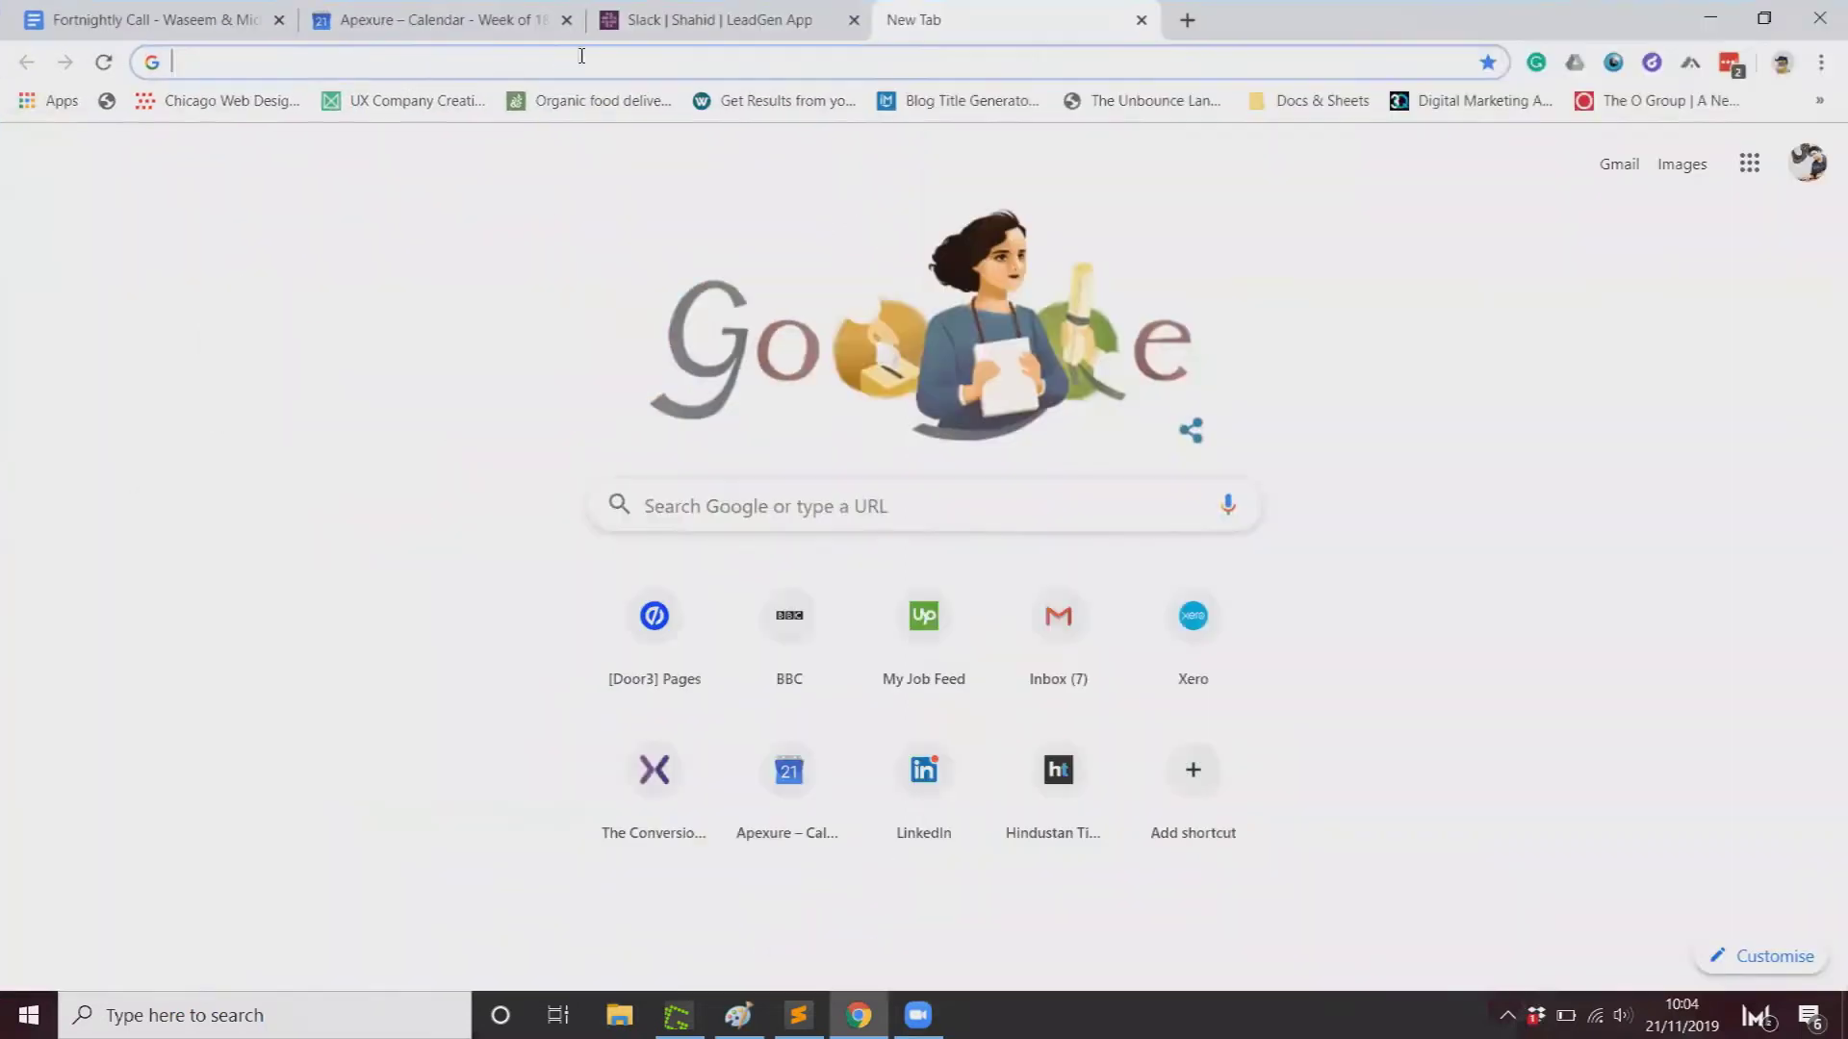
click(280, 19)
click(279, 19)
click(279, 19)
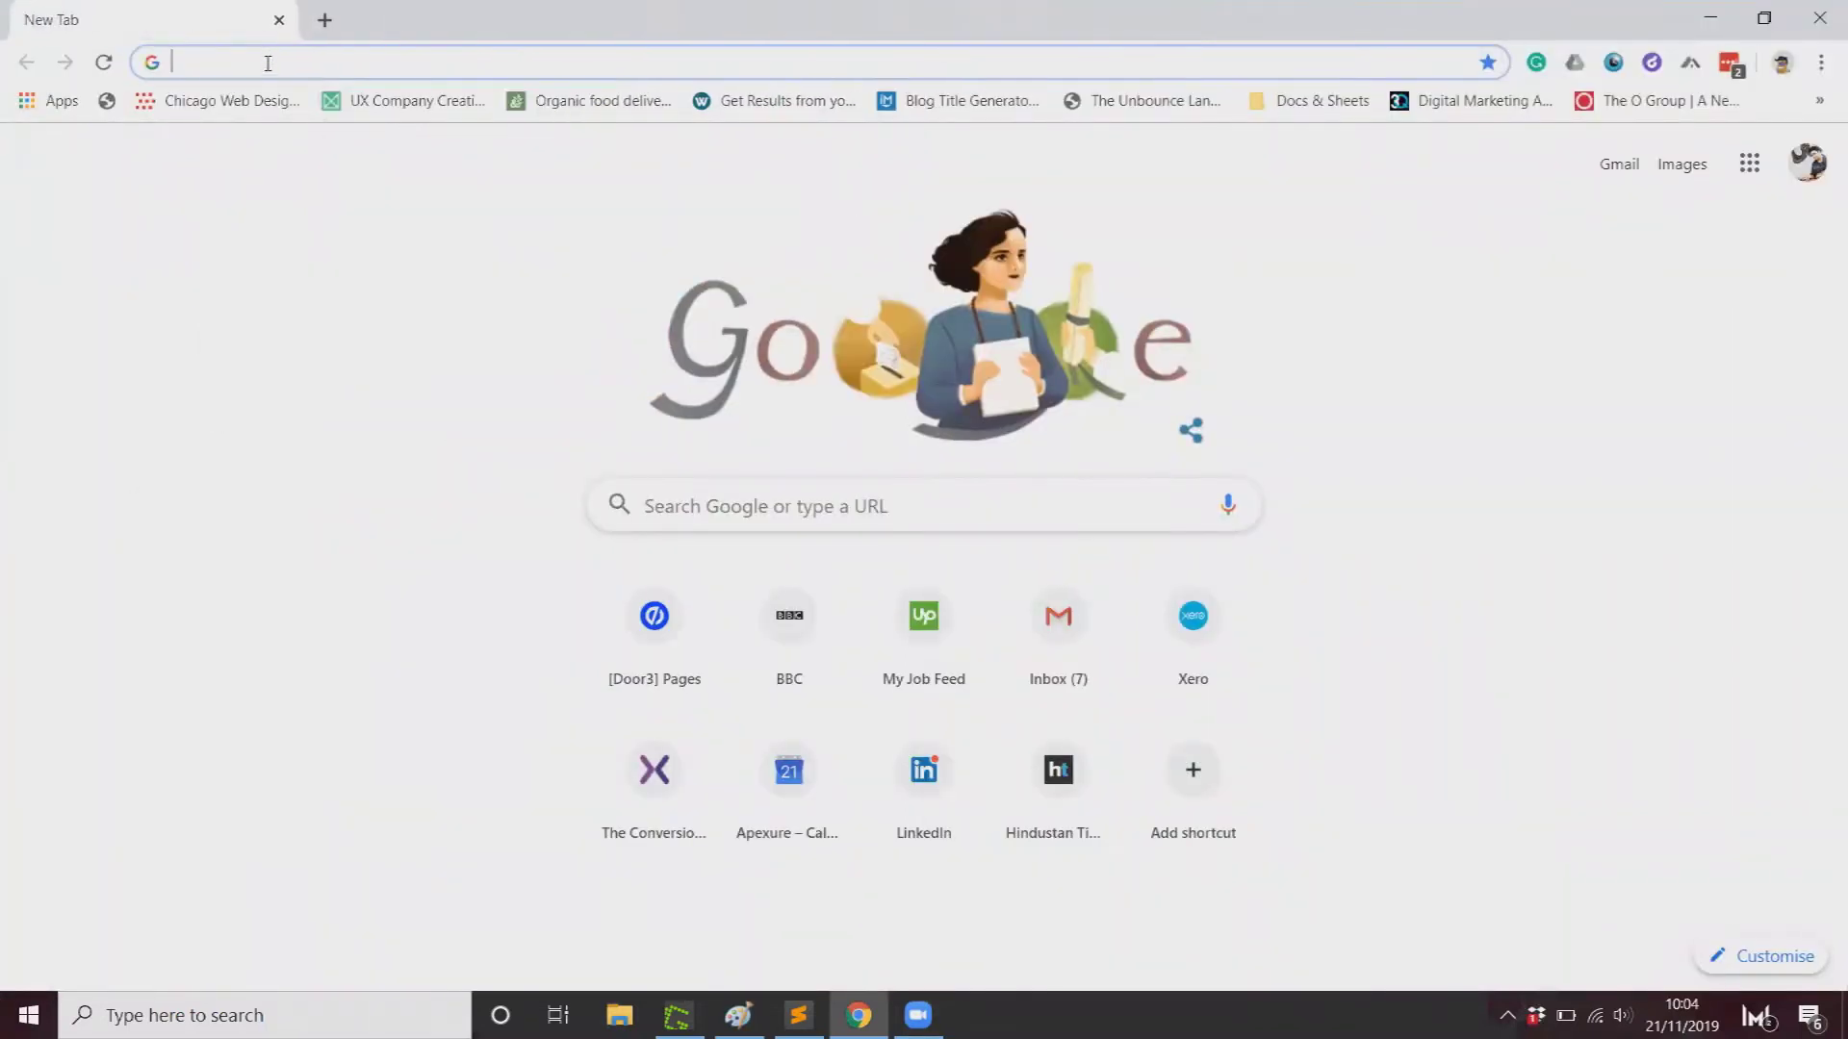
text(app.unbounce.com)
key(Return)
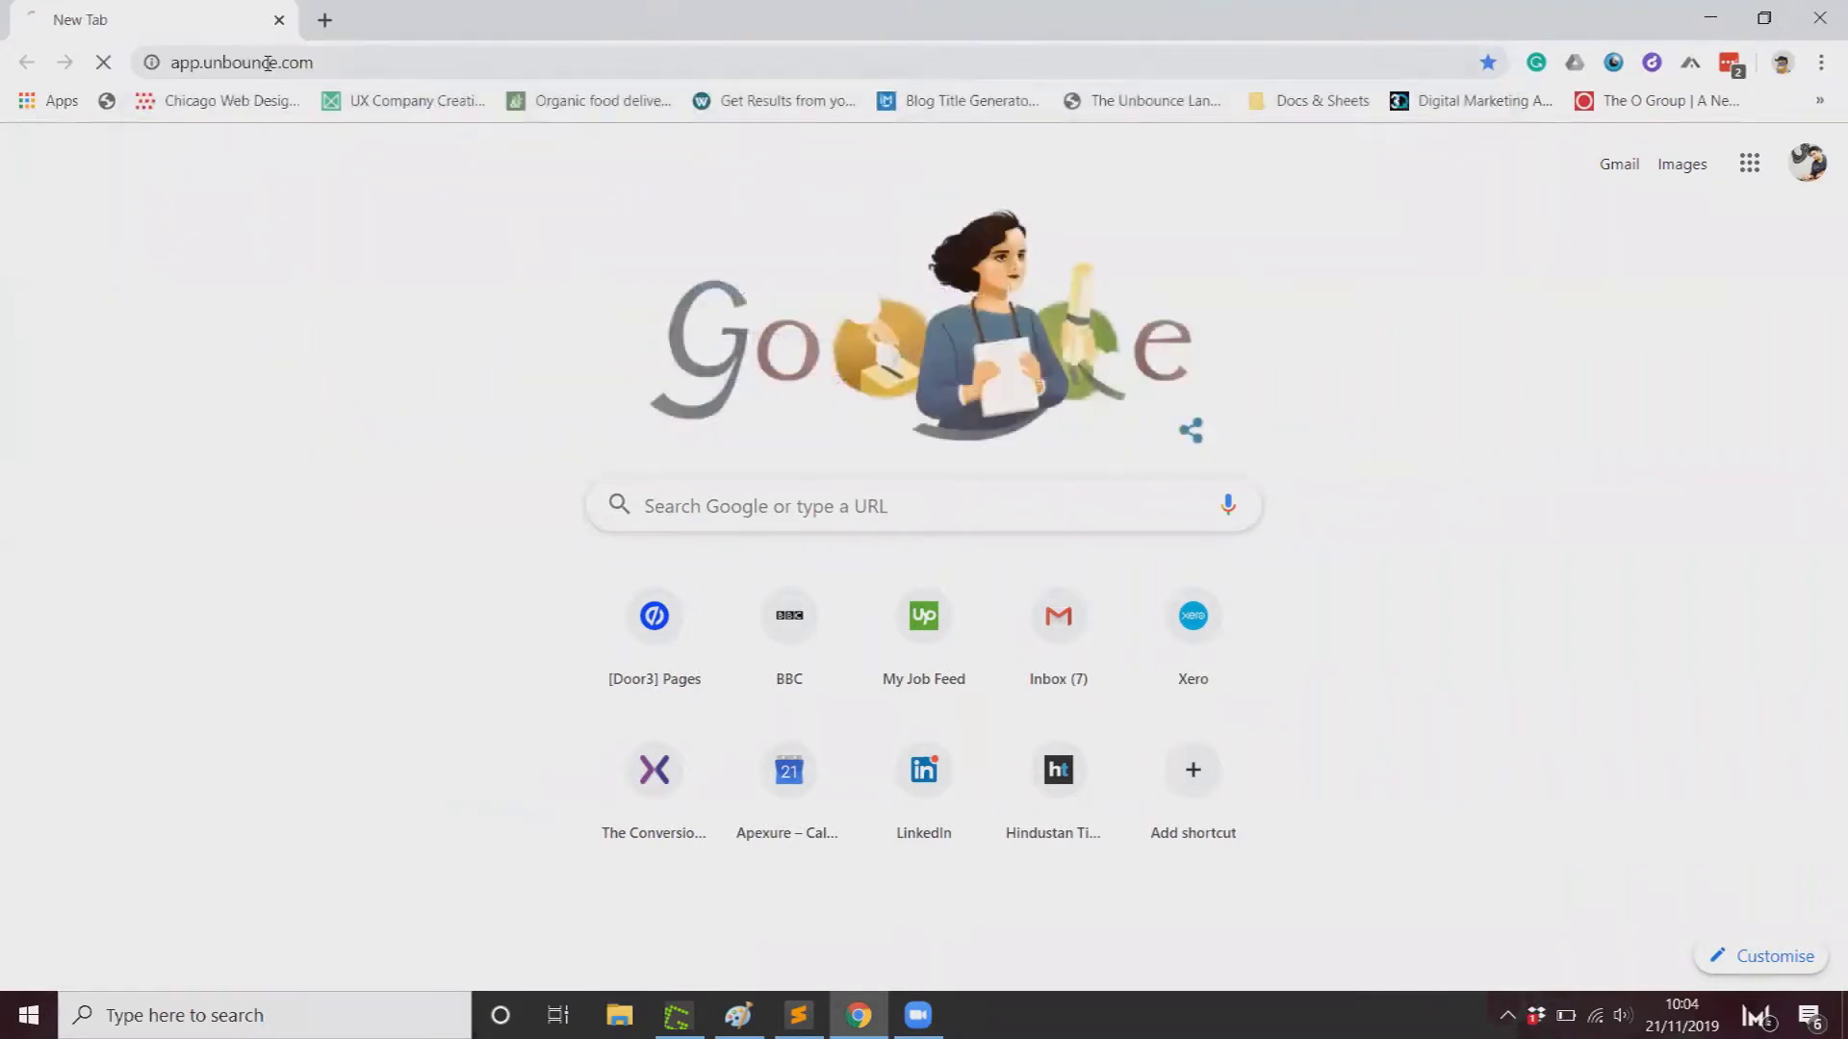
Step: Open a second tab to app.leadgenapp.io and log in to LeadGen
key(ctrl+t)
text(app.leadgenapp.io)
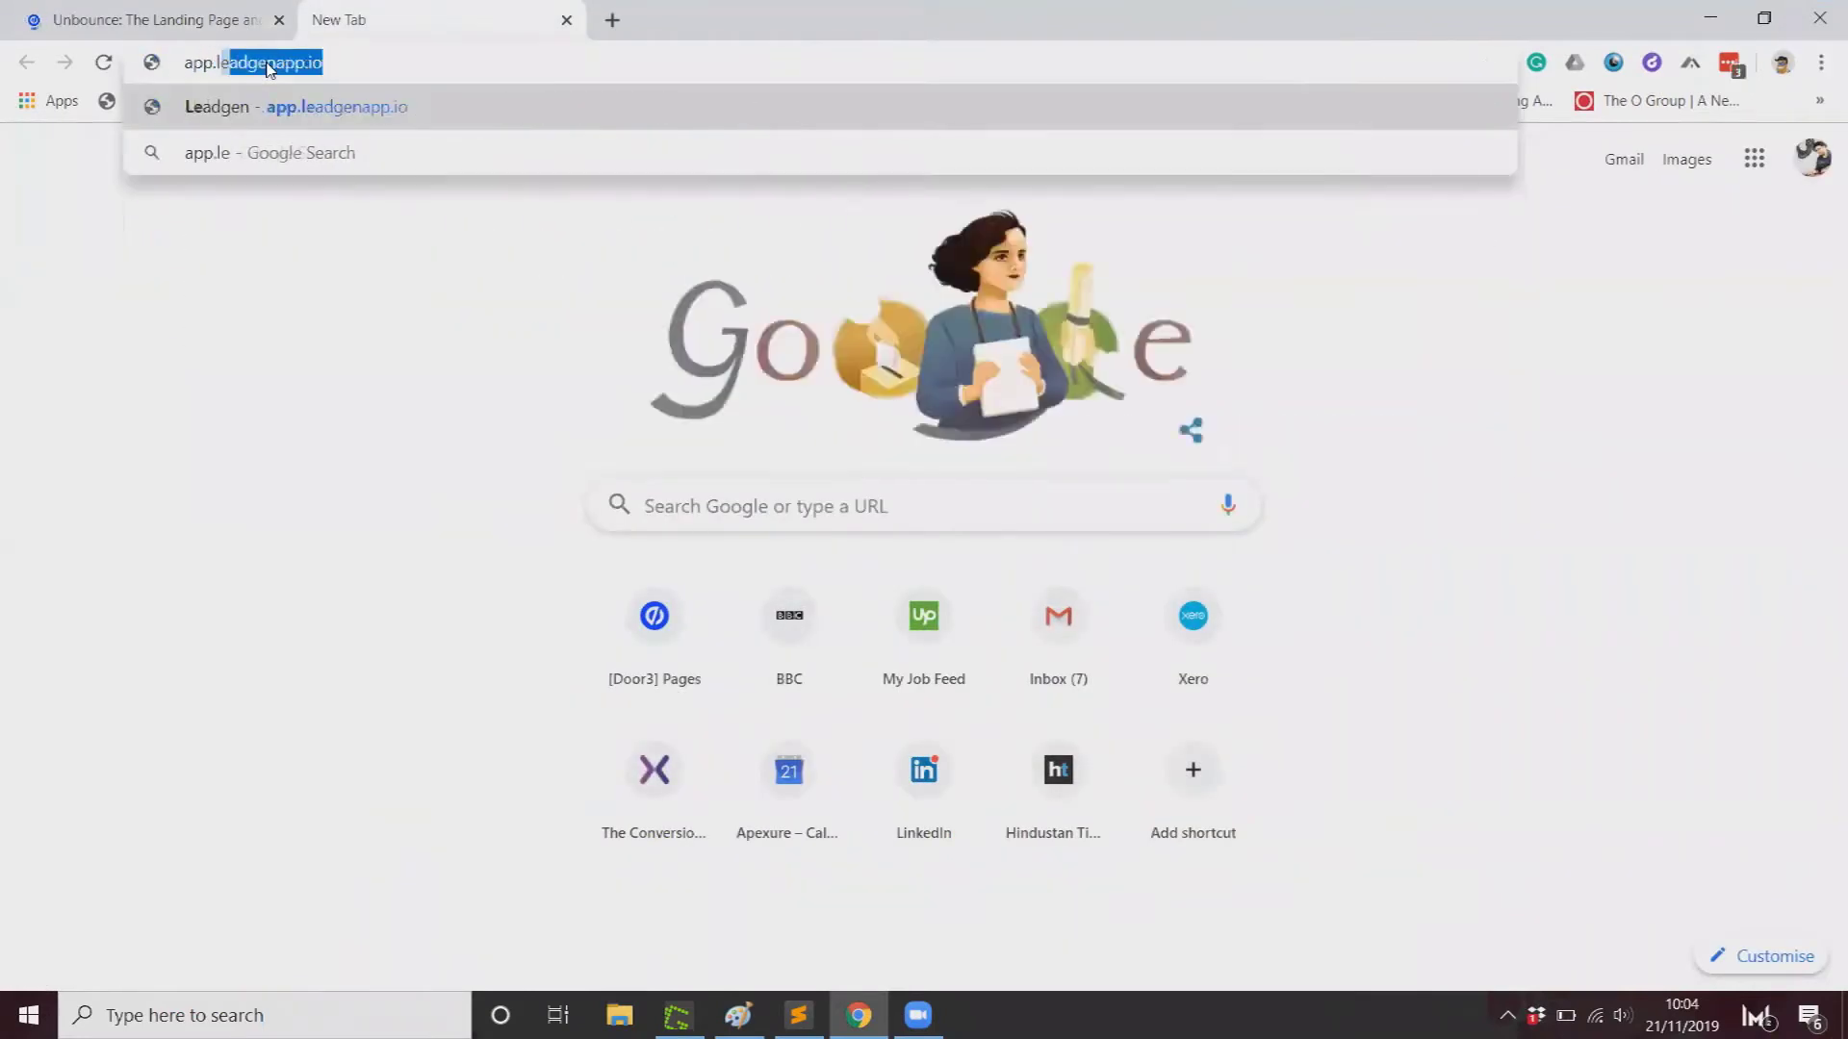
key(Return)
click(904, 689)
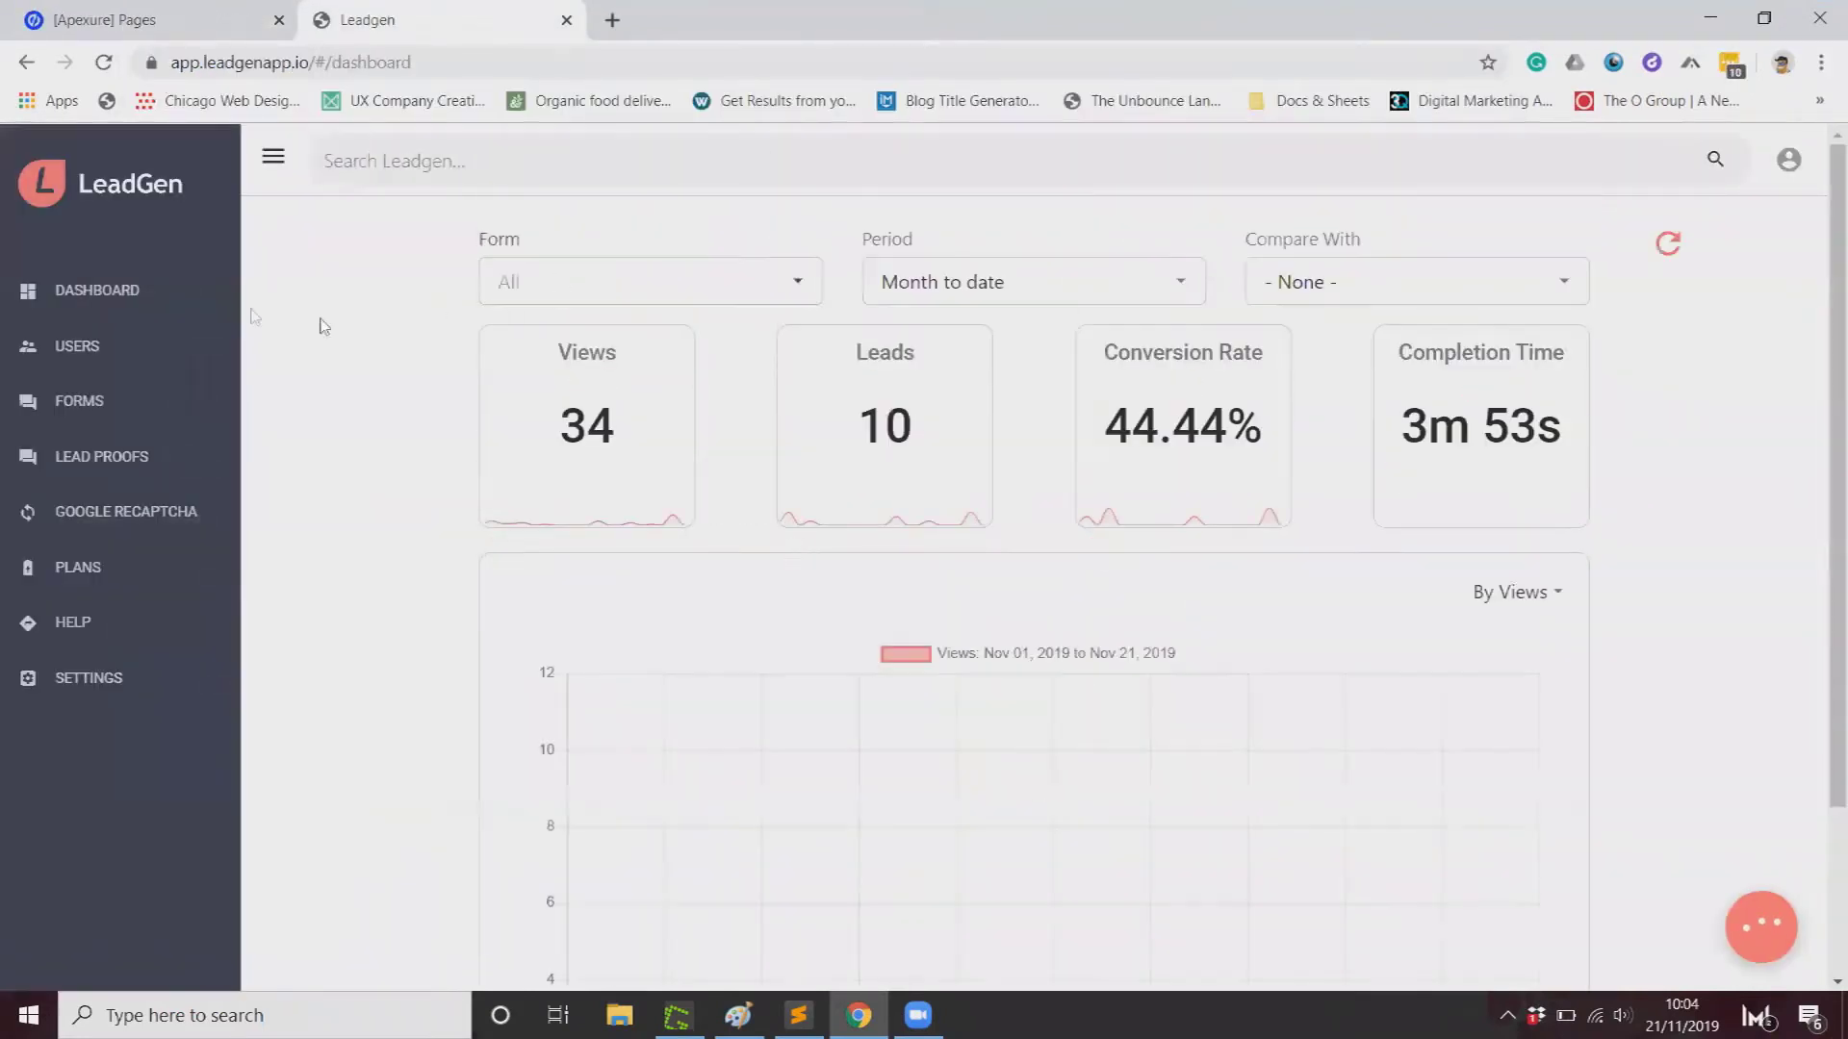
Step: Start a new LeadGen form and retitle it 'Unbounce Conversion Test'
click(126, 412)
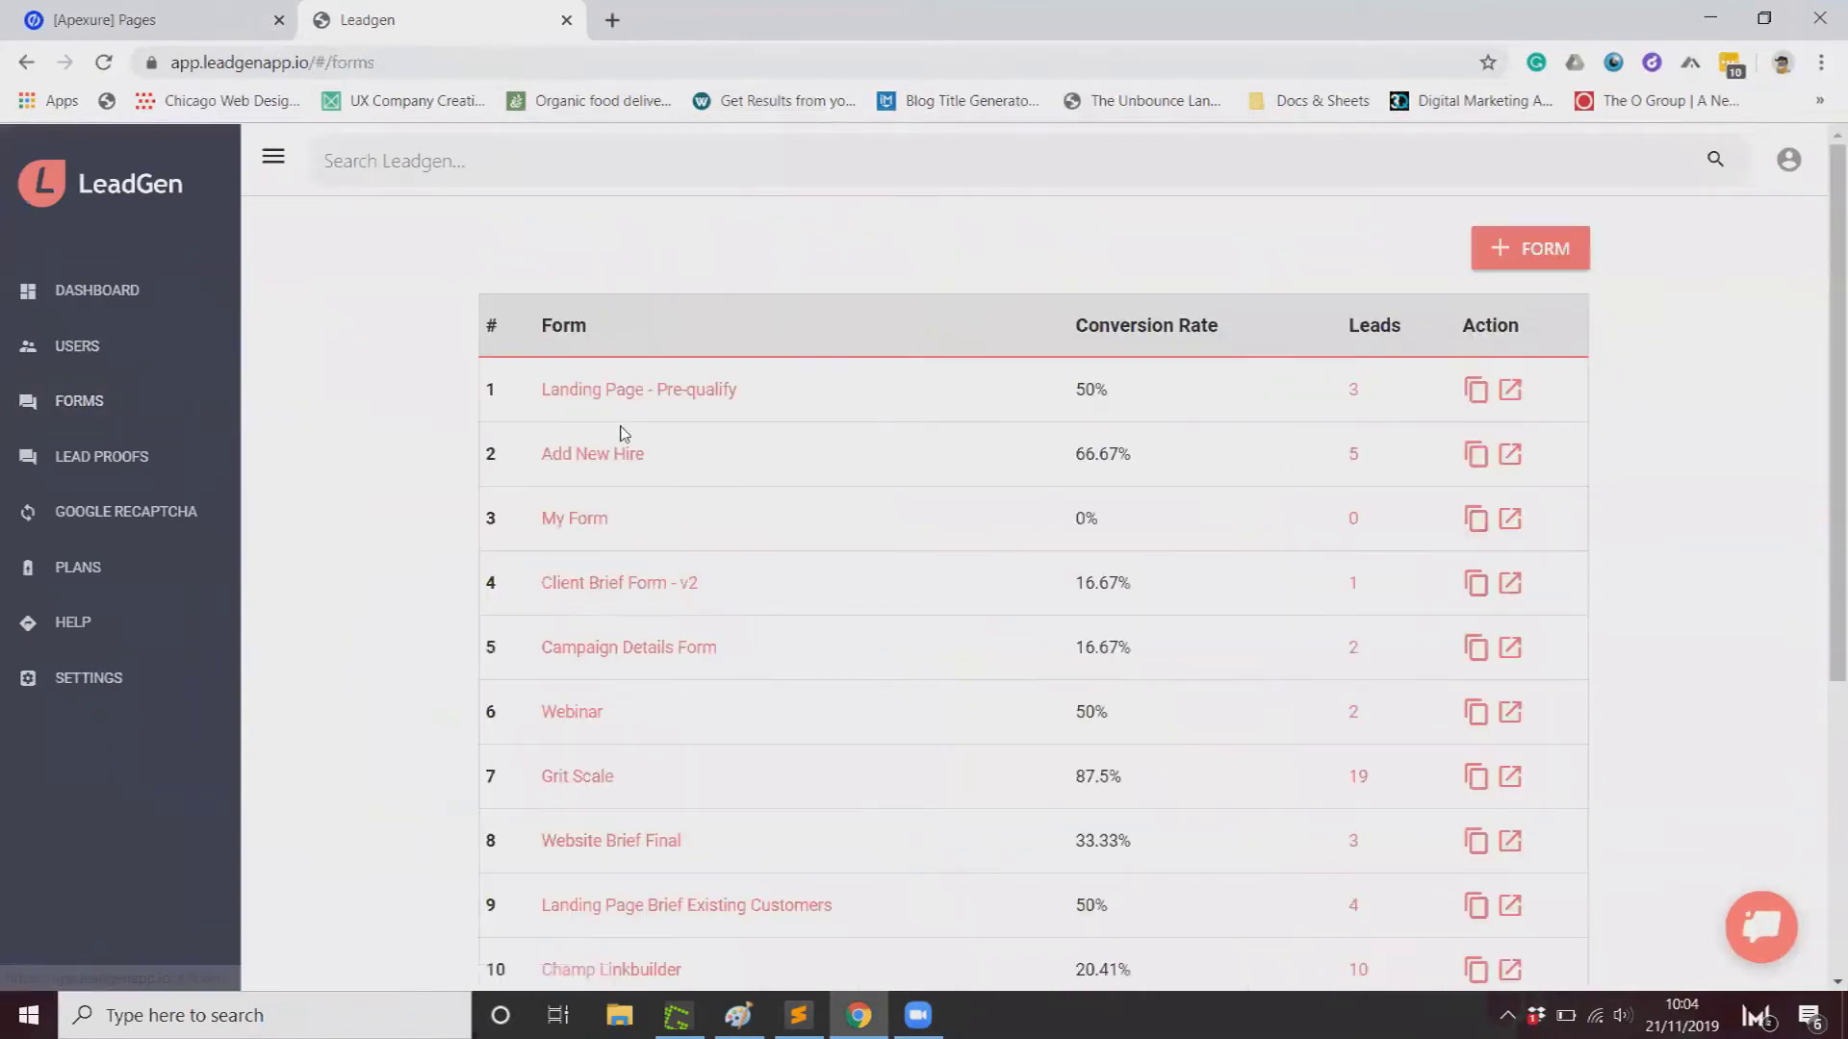
click(1545, 252)
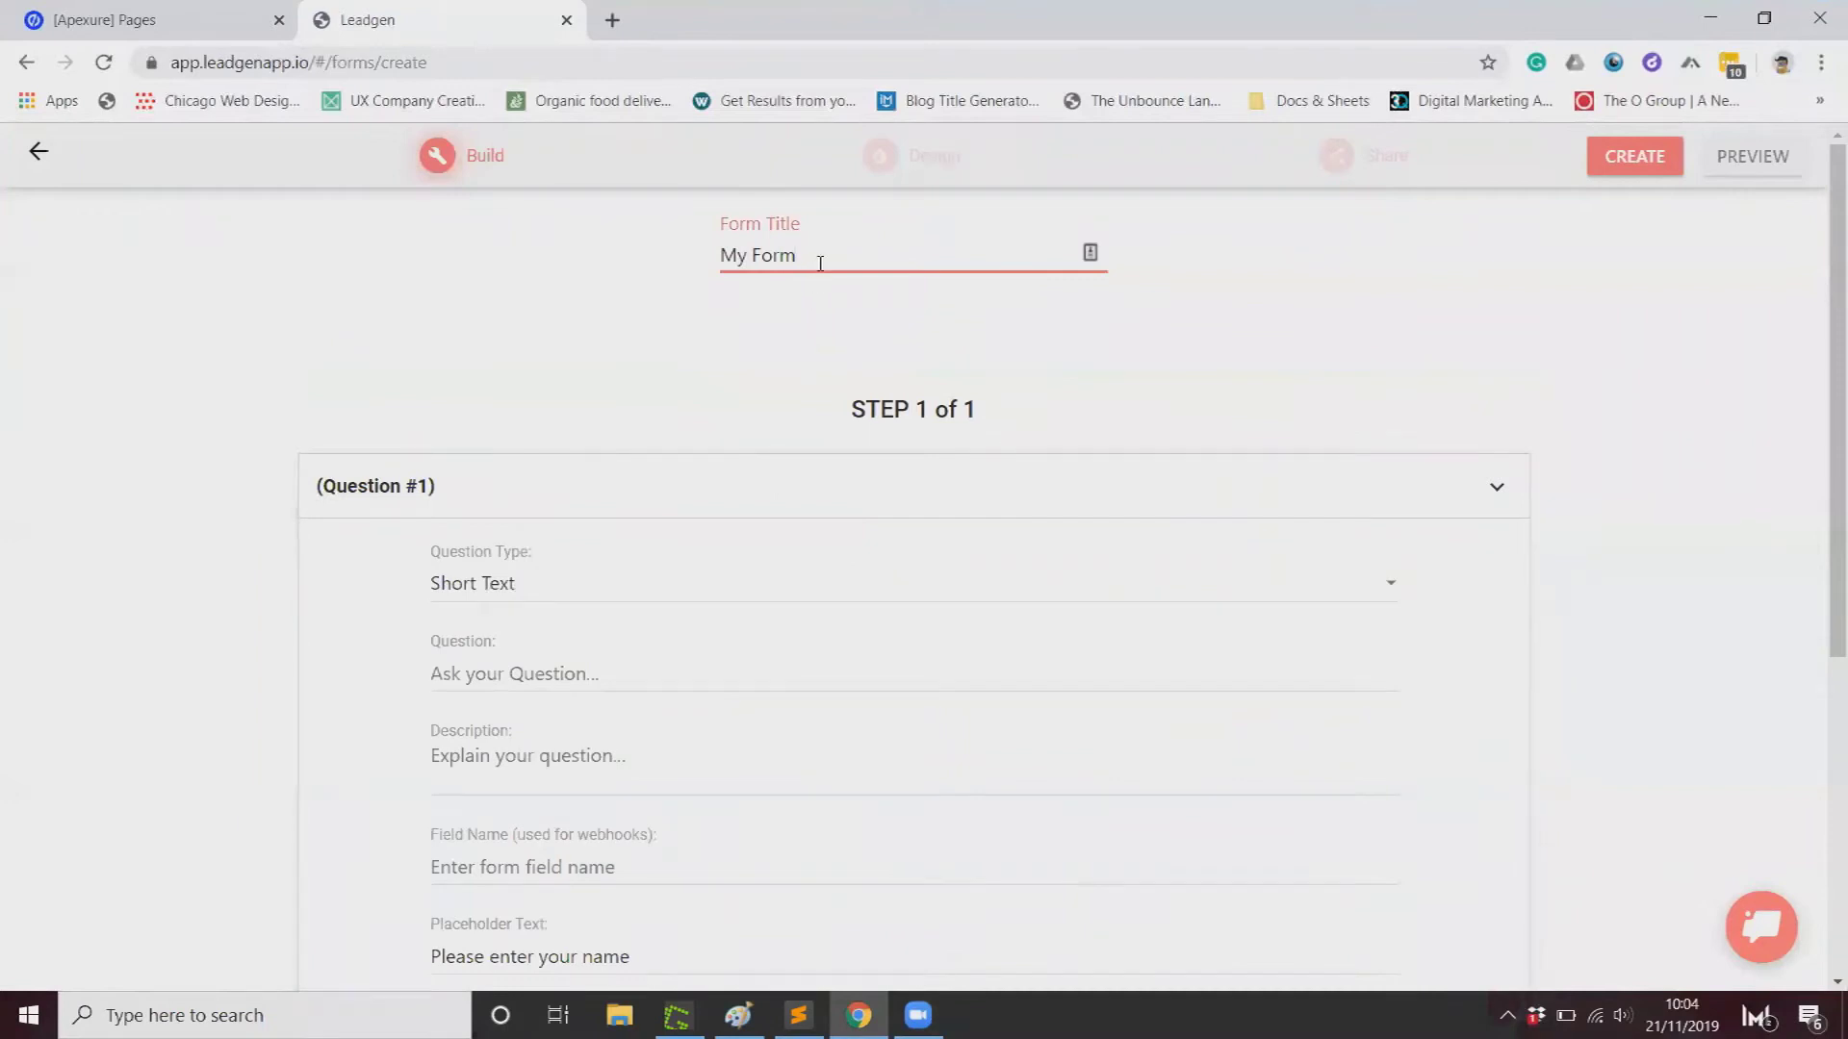
drag(817, 259, 668, 269)
text(Unbounce Test Form)
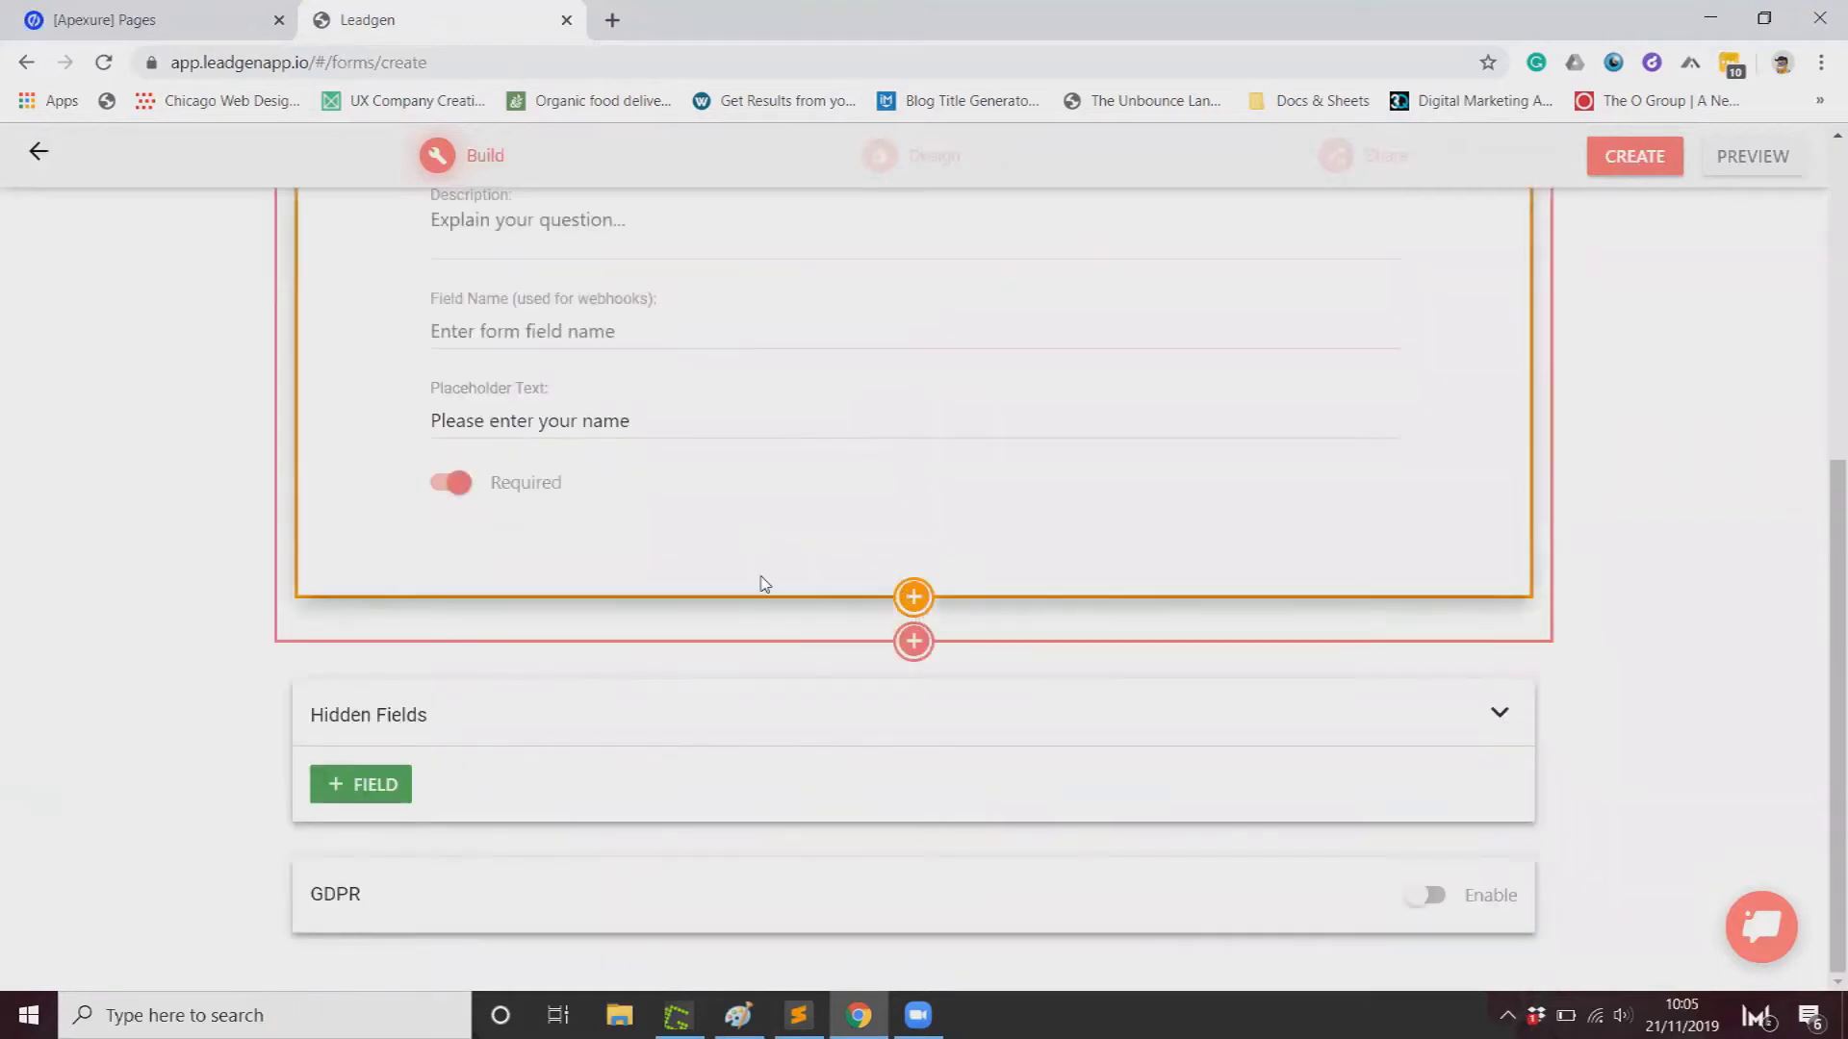
scroll(759, 587, up, 5)
scroll(494, 610, down, 5)
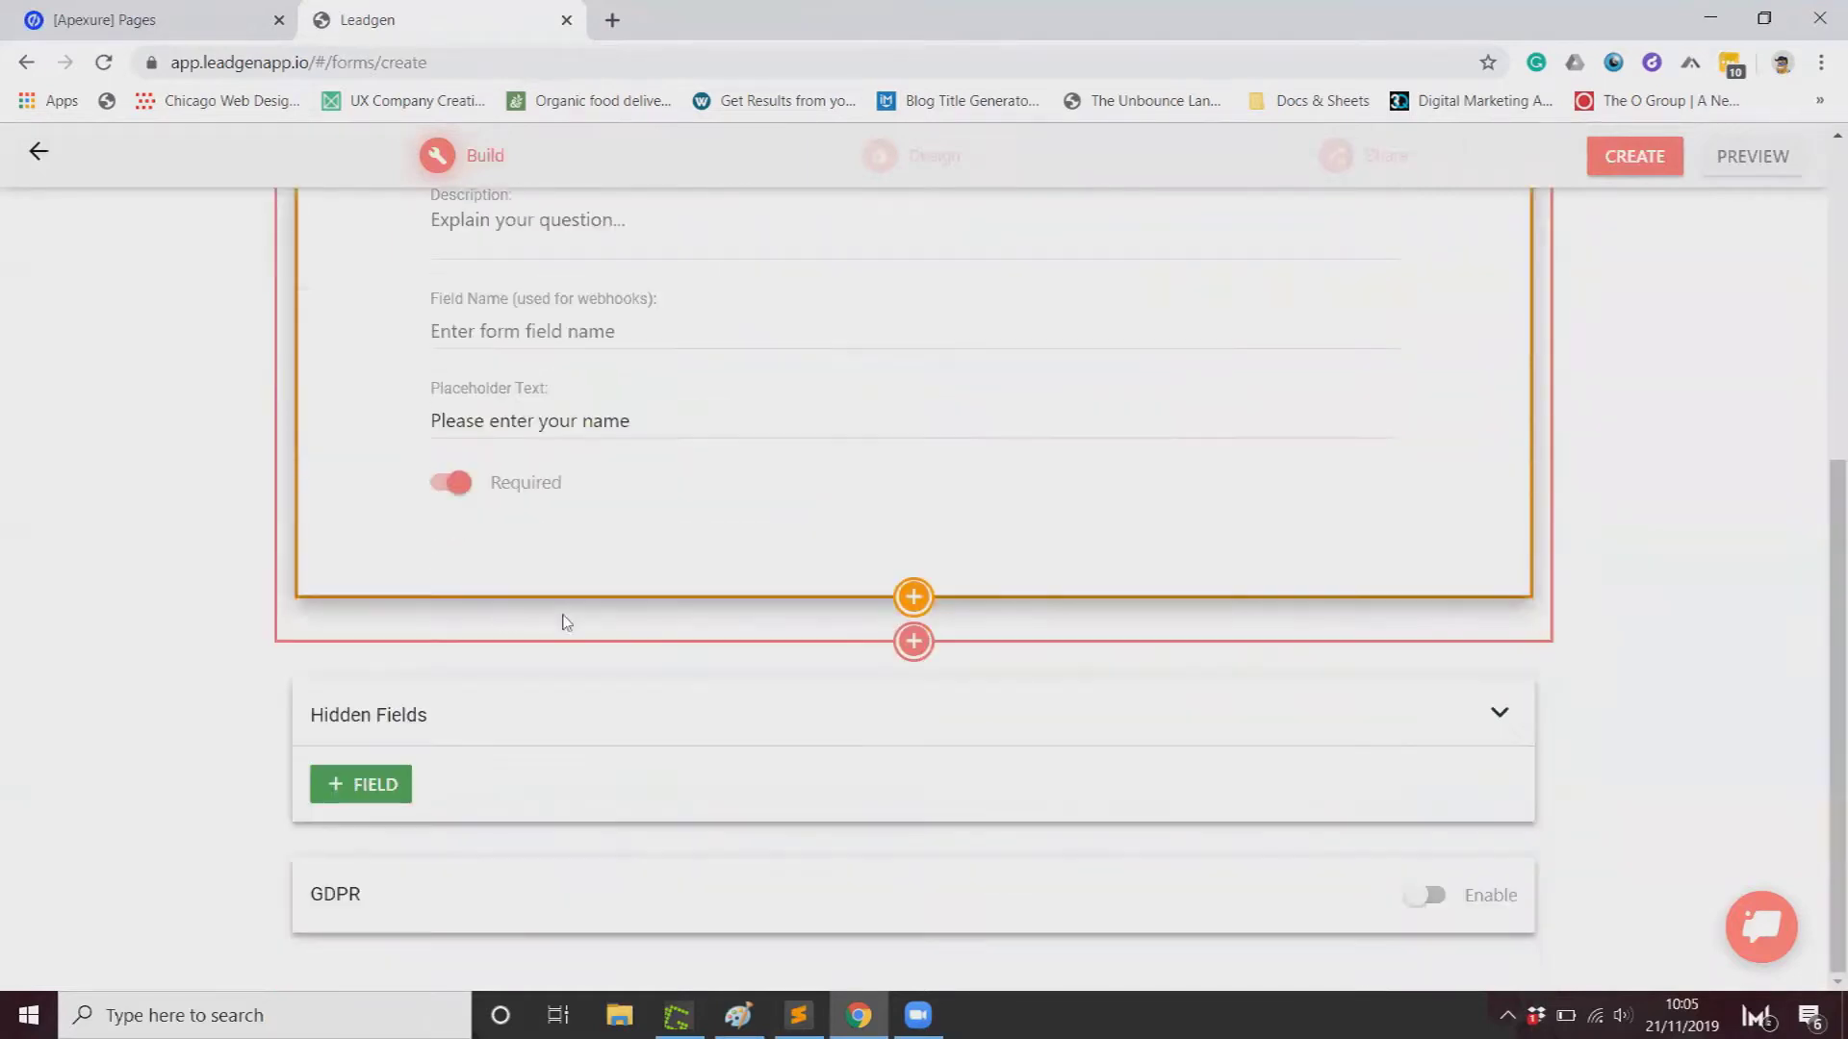
Step: Add a second question of type Last Name
click(912, 601)
click(683, 601)
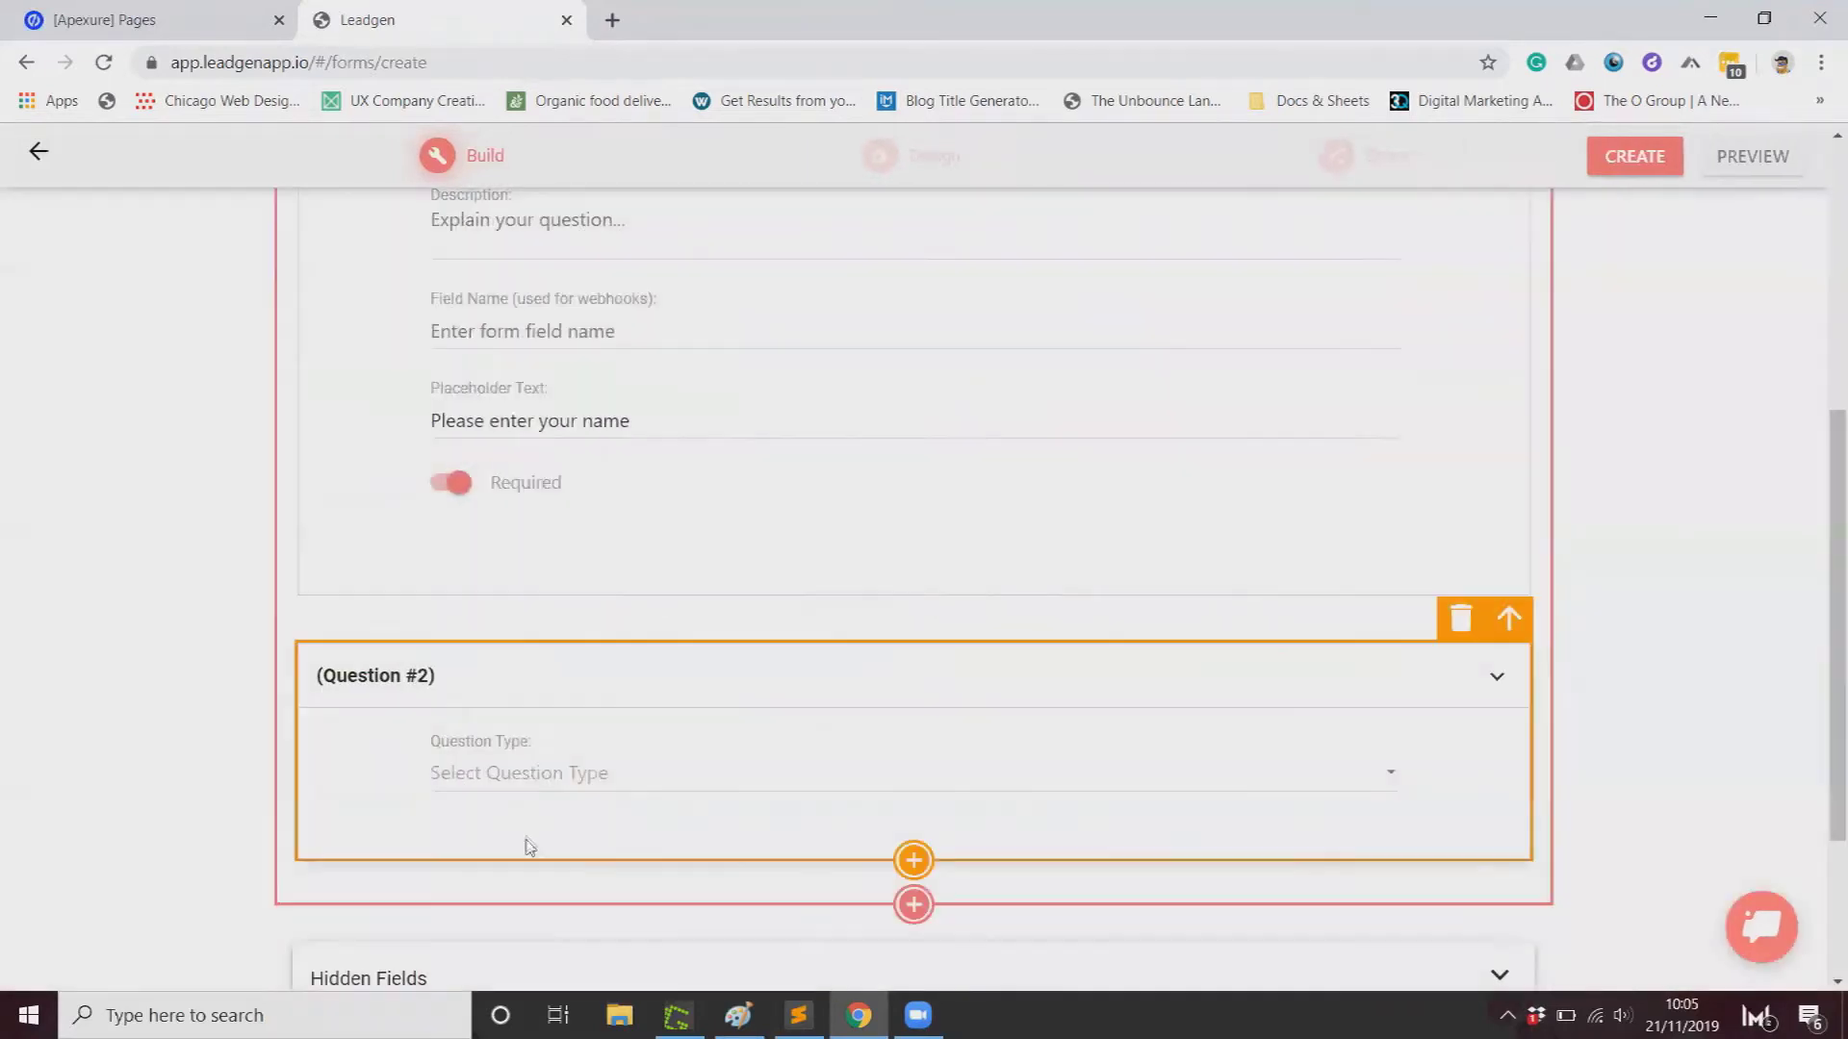
click(517, 772)
click(563, 475)
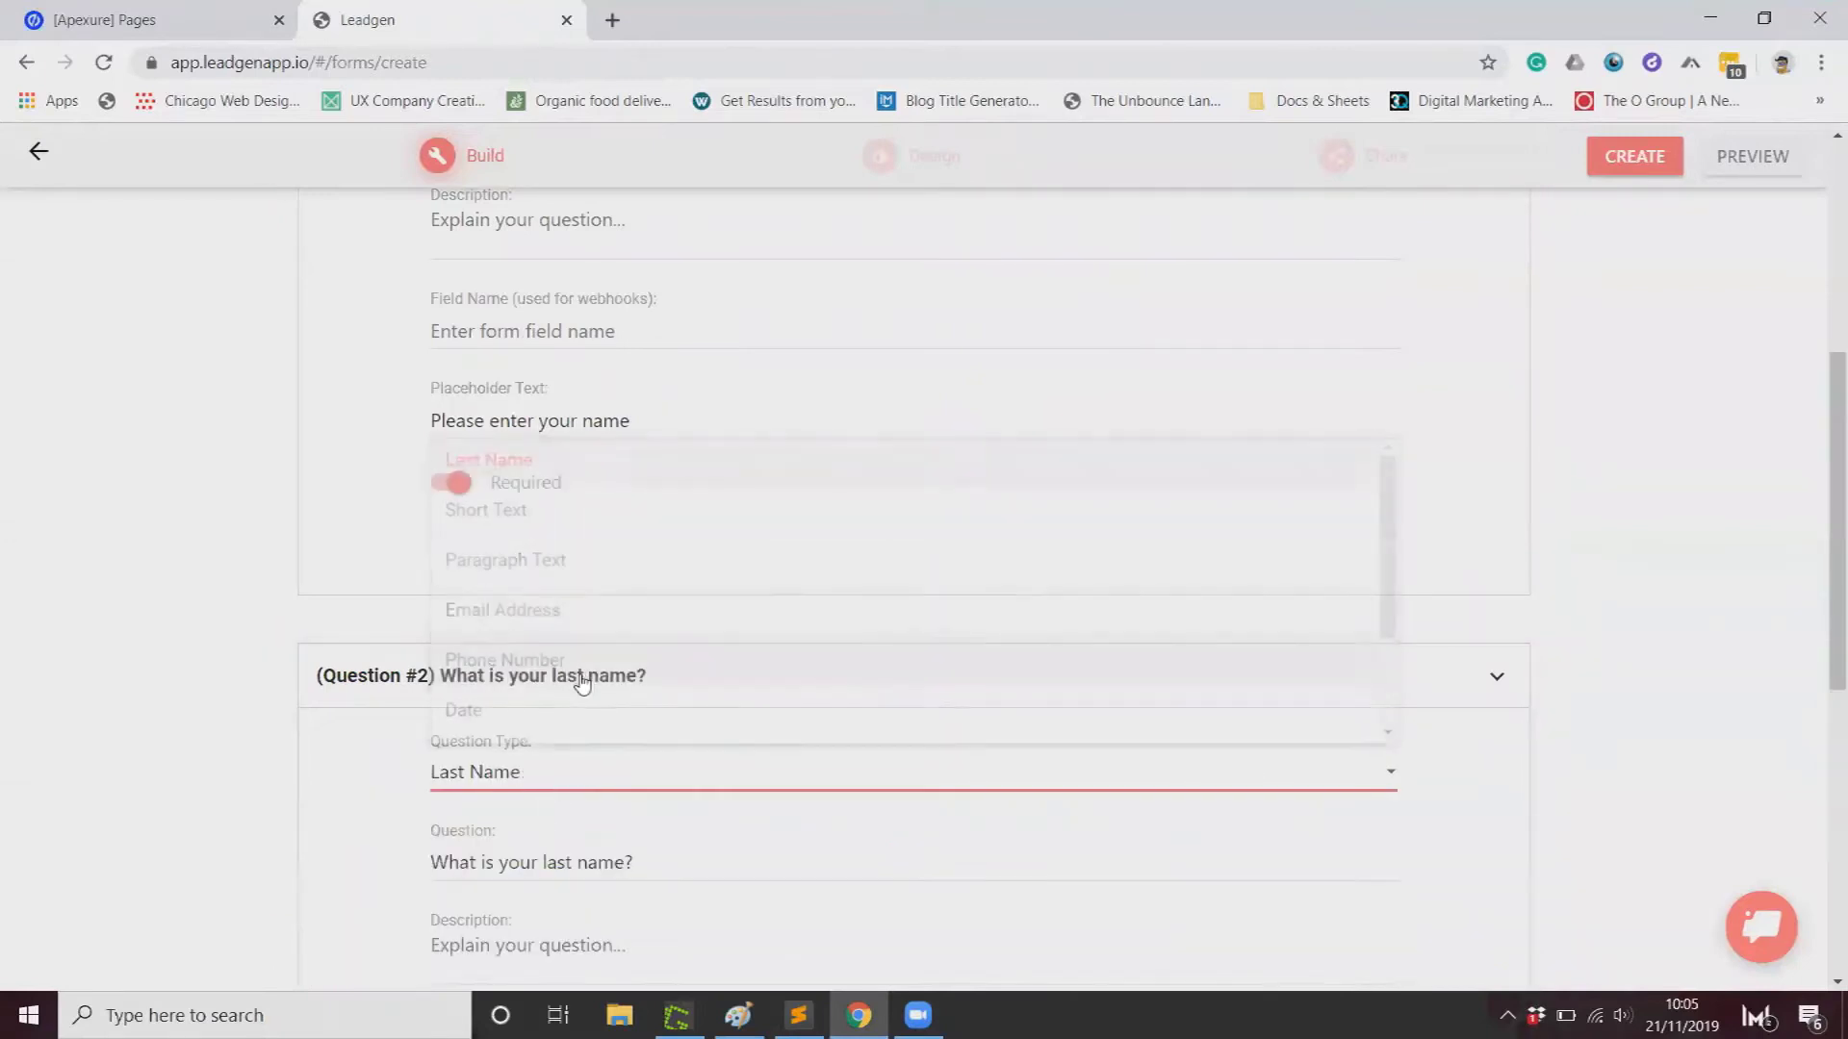
scroll(587, 693, down, 5)
Step: Add a third Email Address question and create the form
click(913, 841)
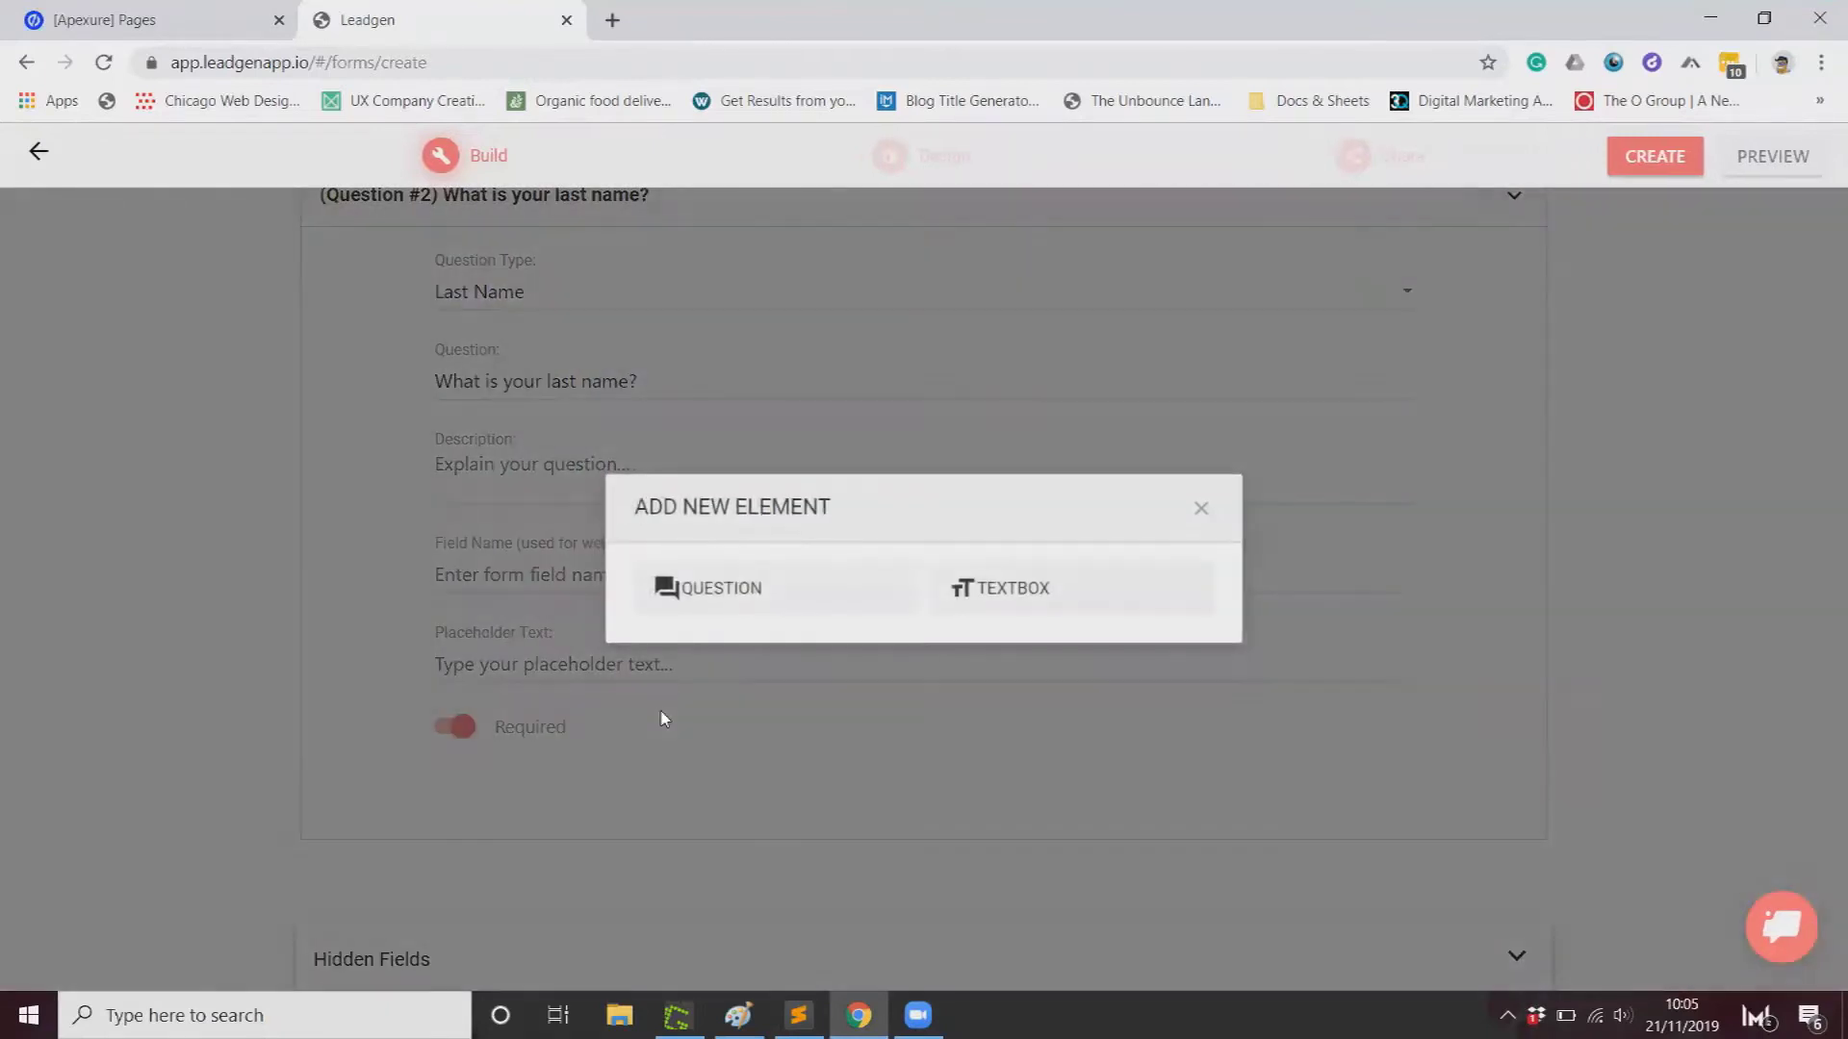
click(731, 609)
scroll(648, 704, down, 5)
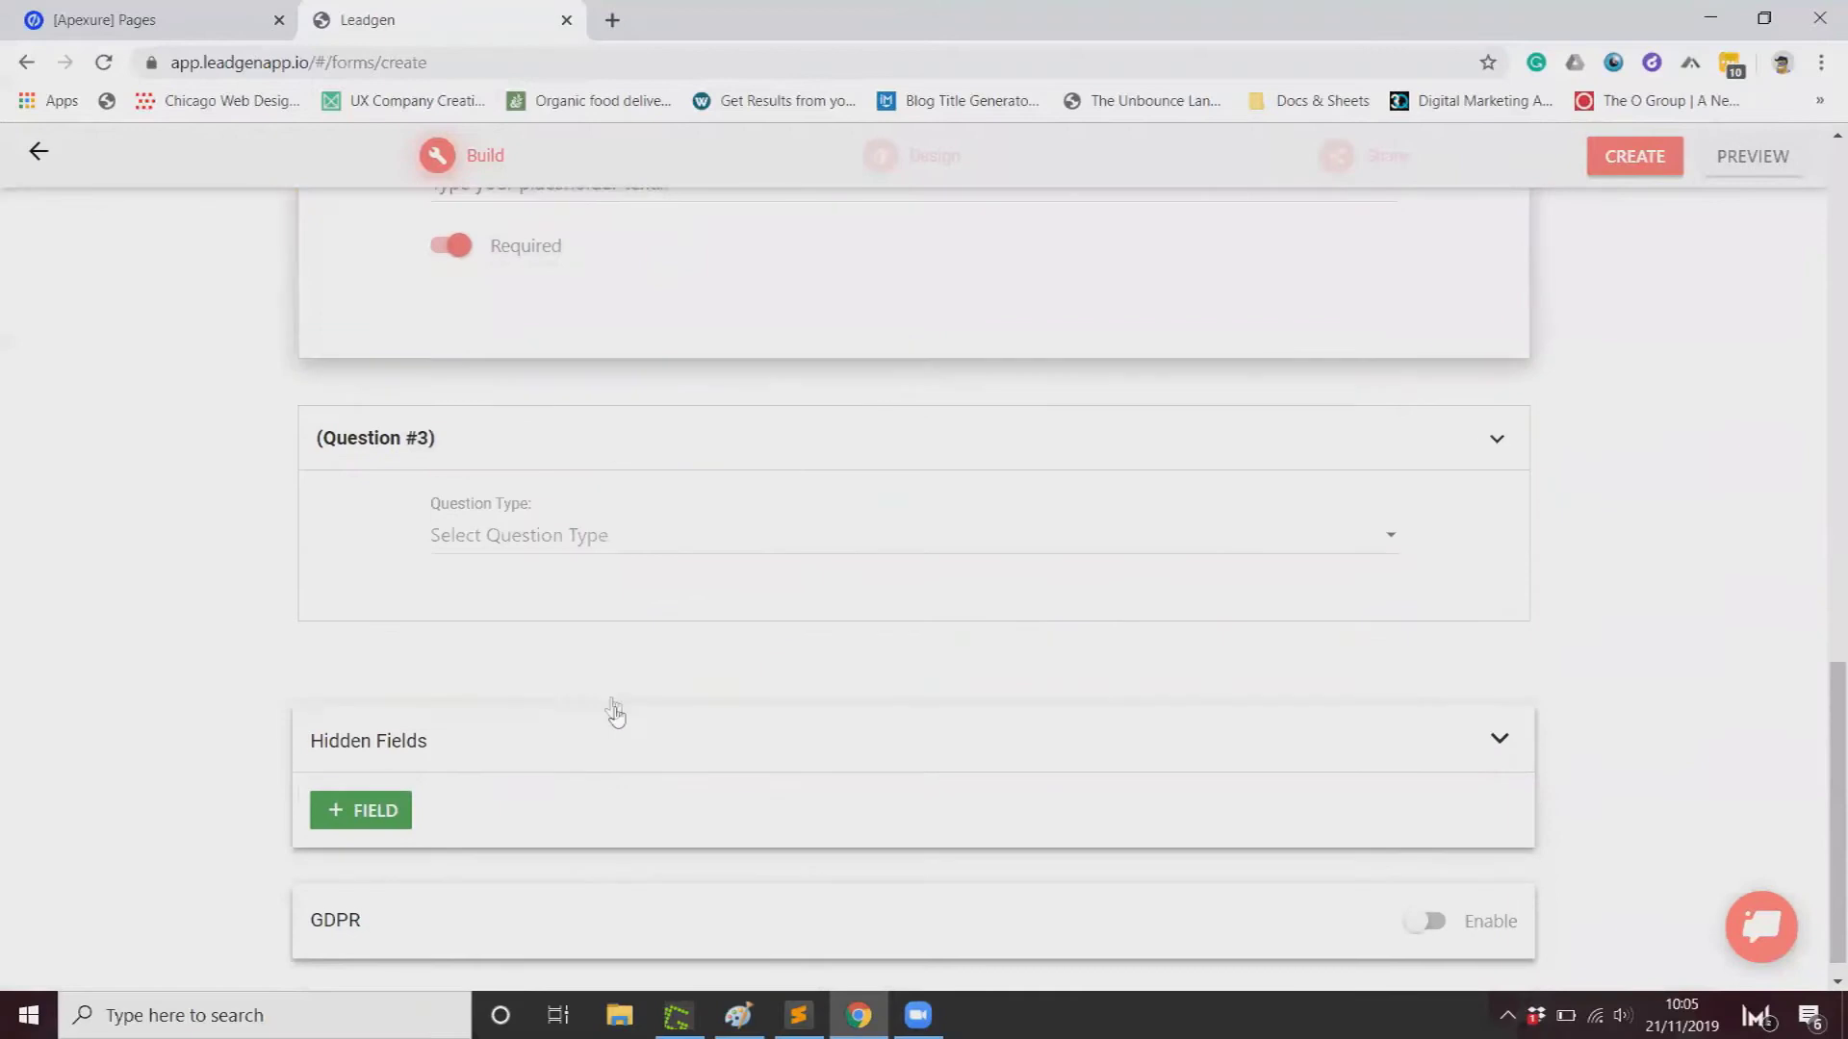
click(570, 537)
click(566, 681)
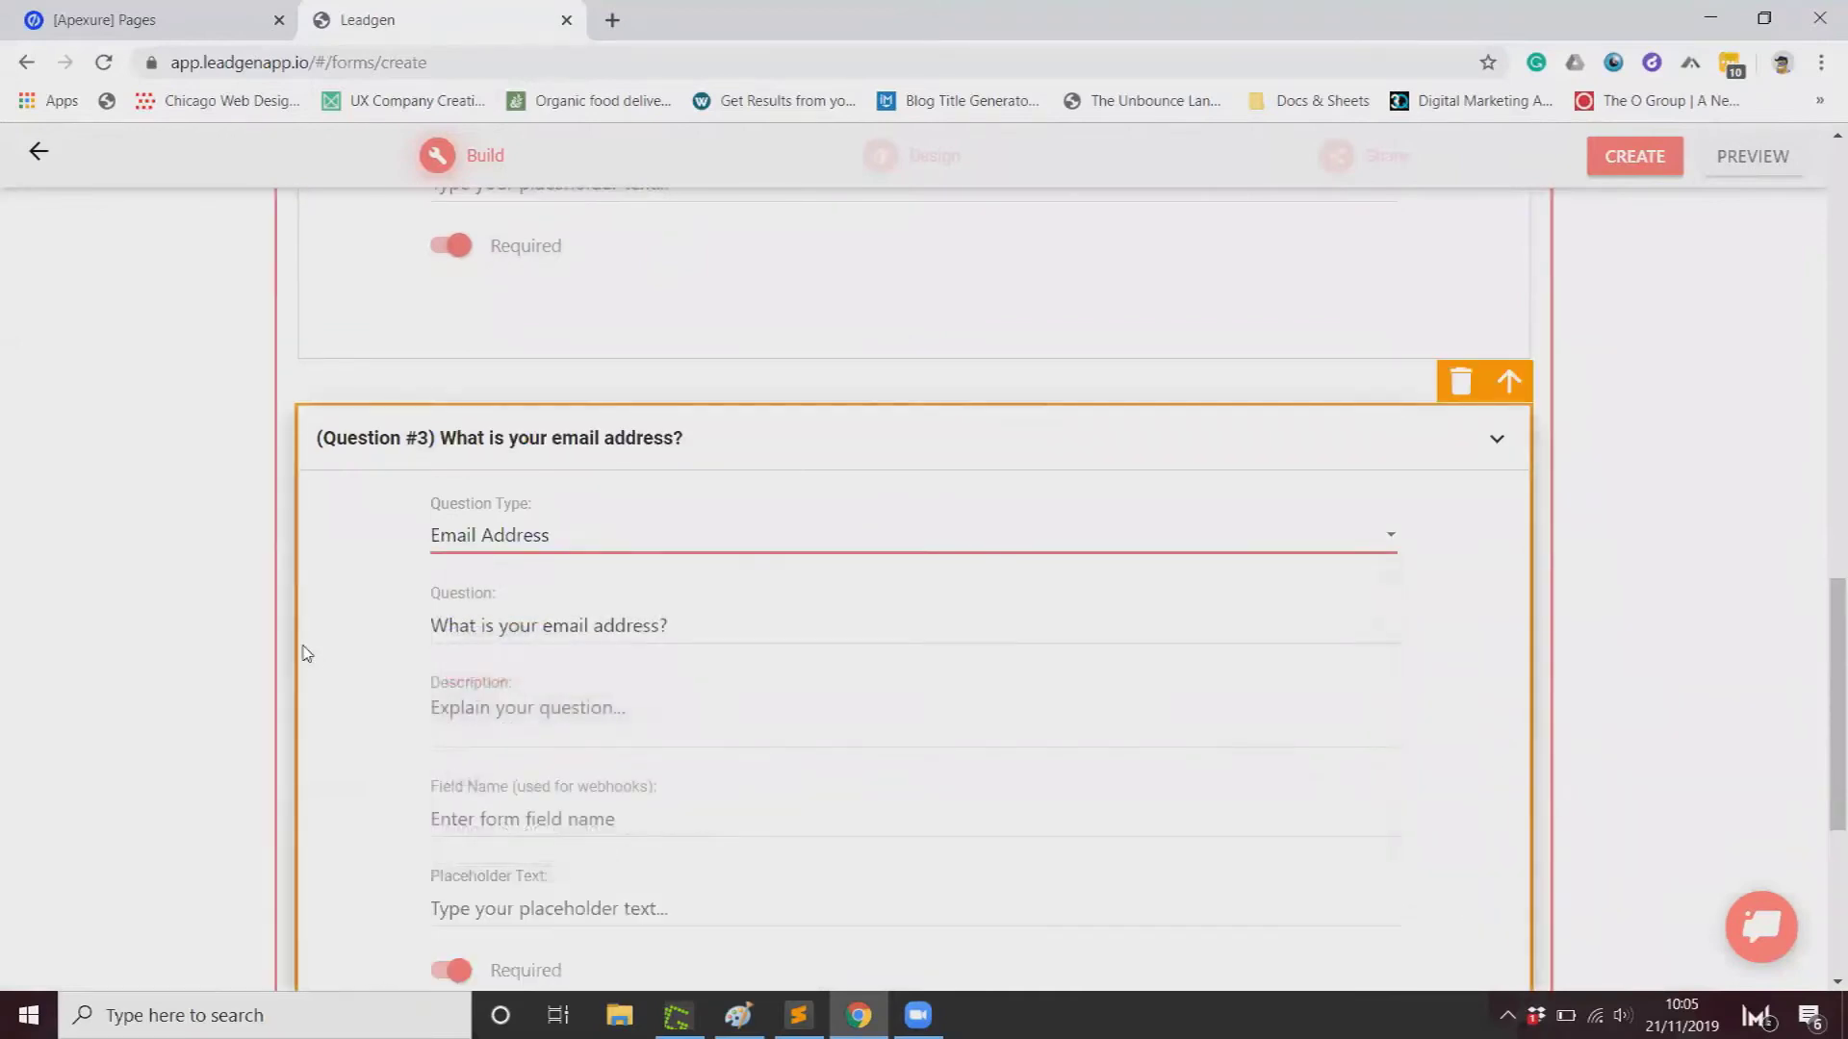
scroll(303, 648, down, 5)
click(1634, 156)
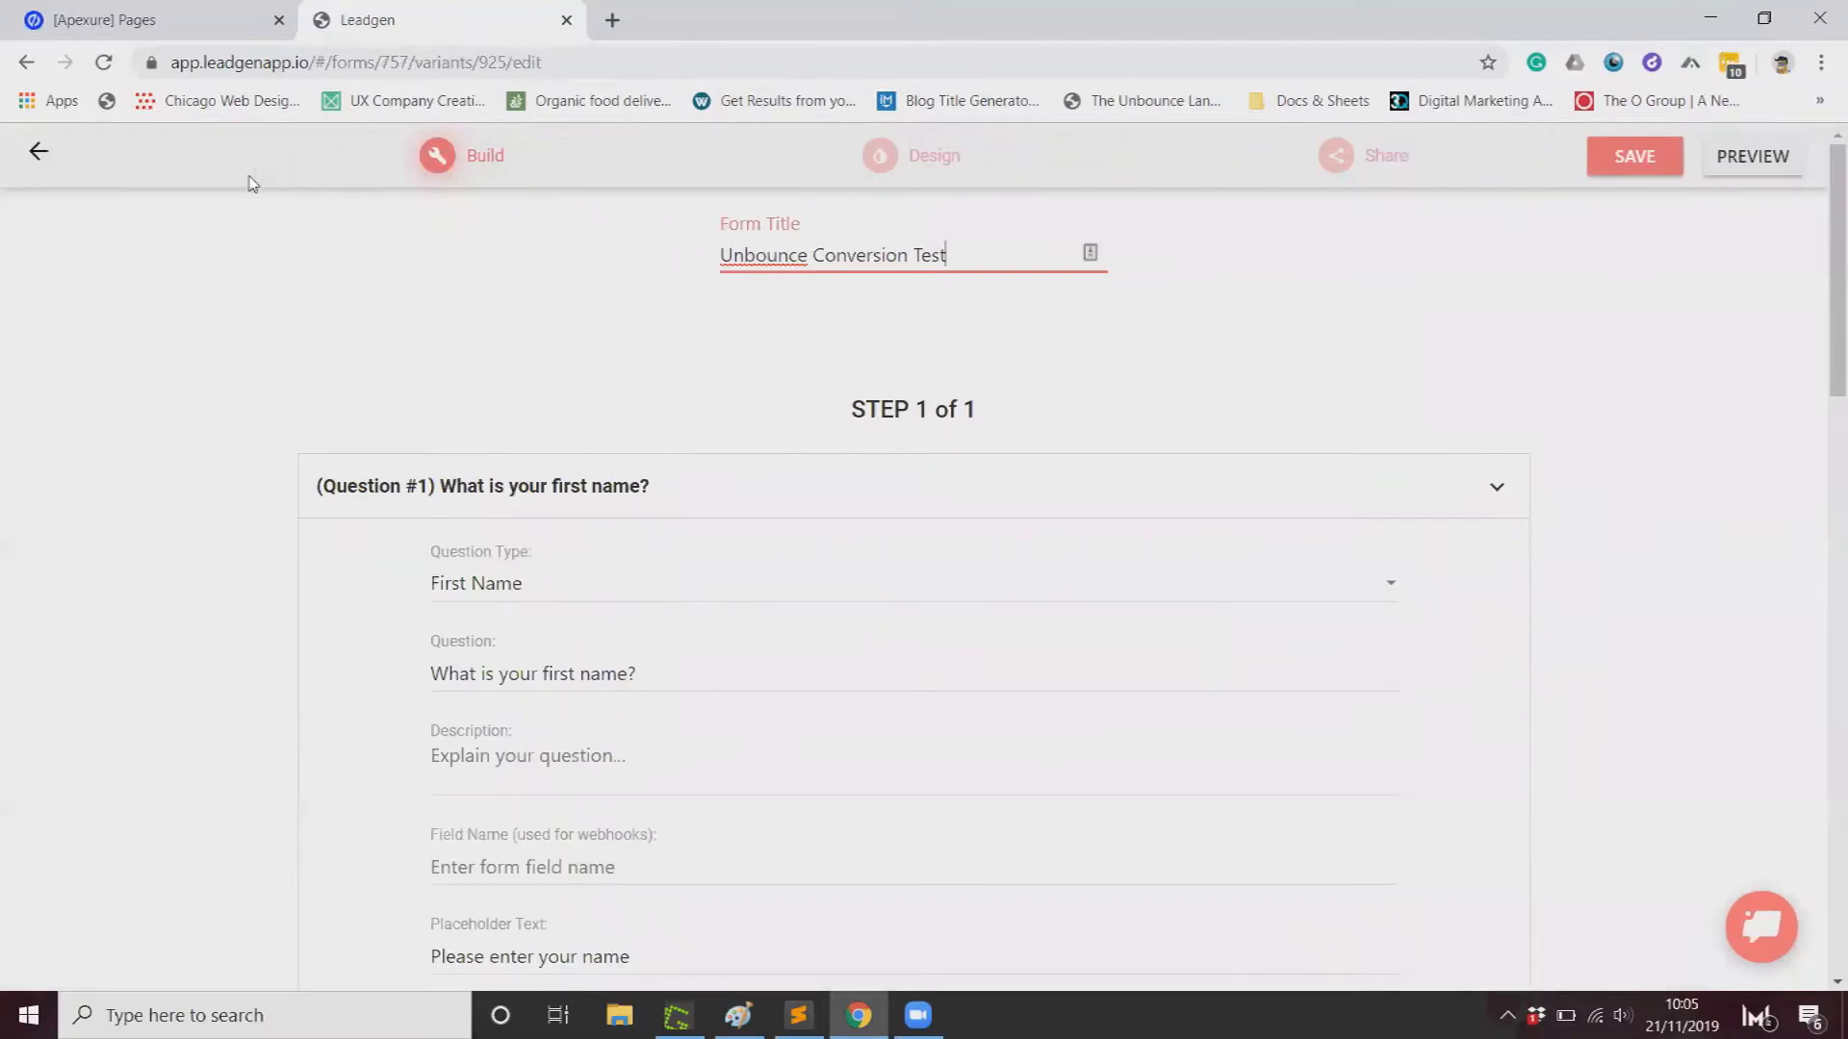
Step: Open the Unbounce Conversion Test form's published URL in a new tab from its overview
click(50, 154)
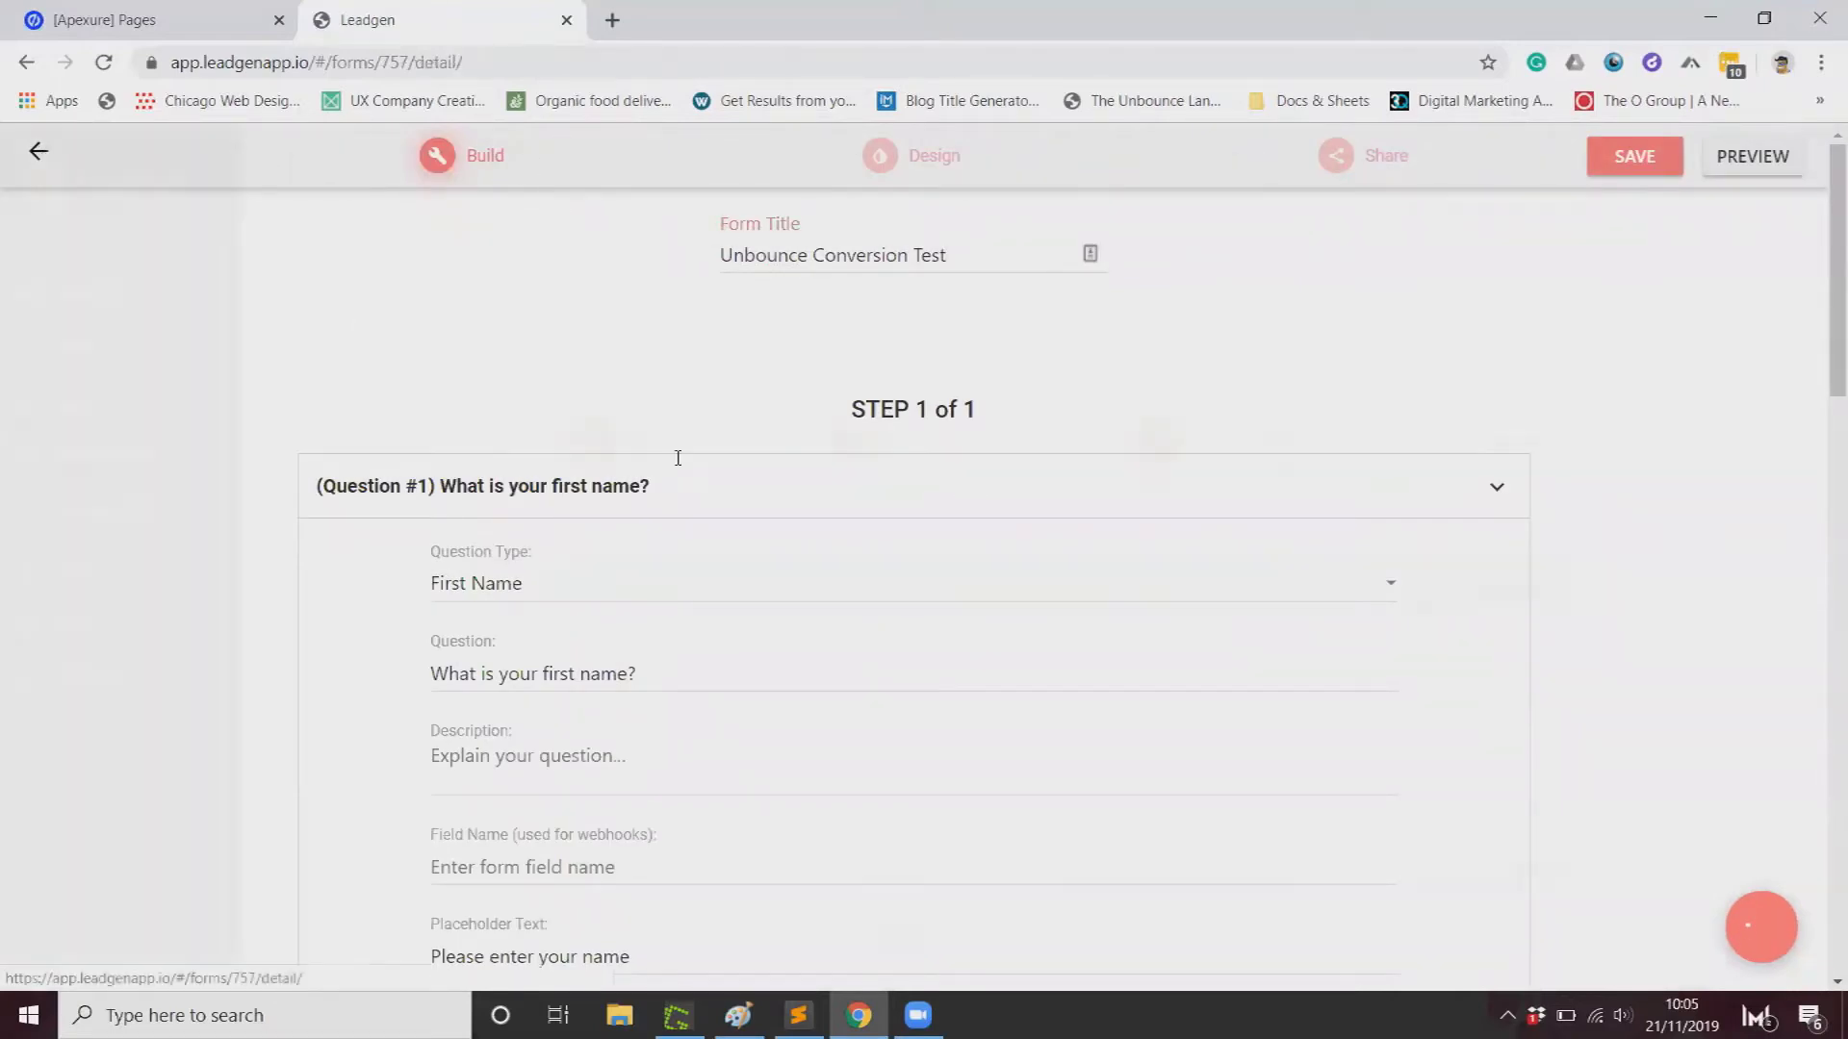
click(968, 597)
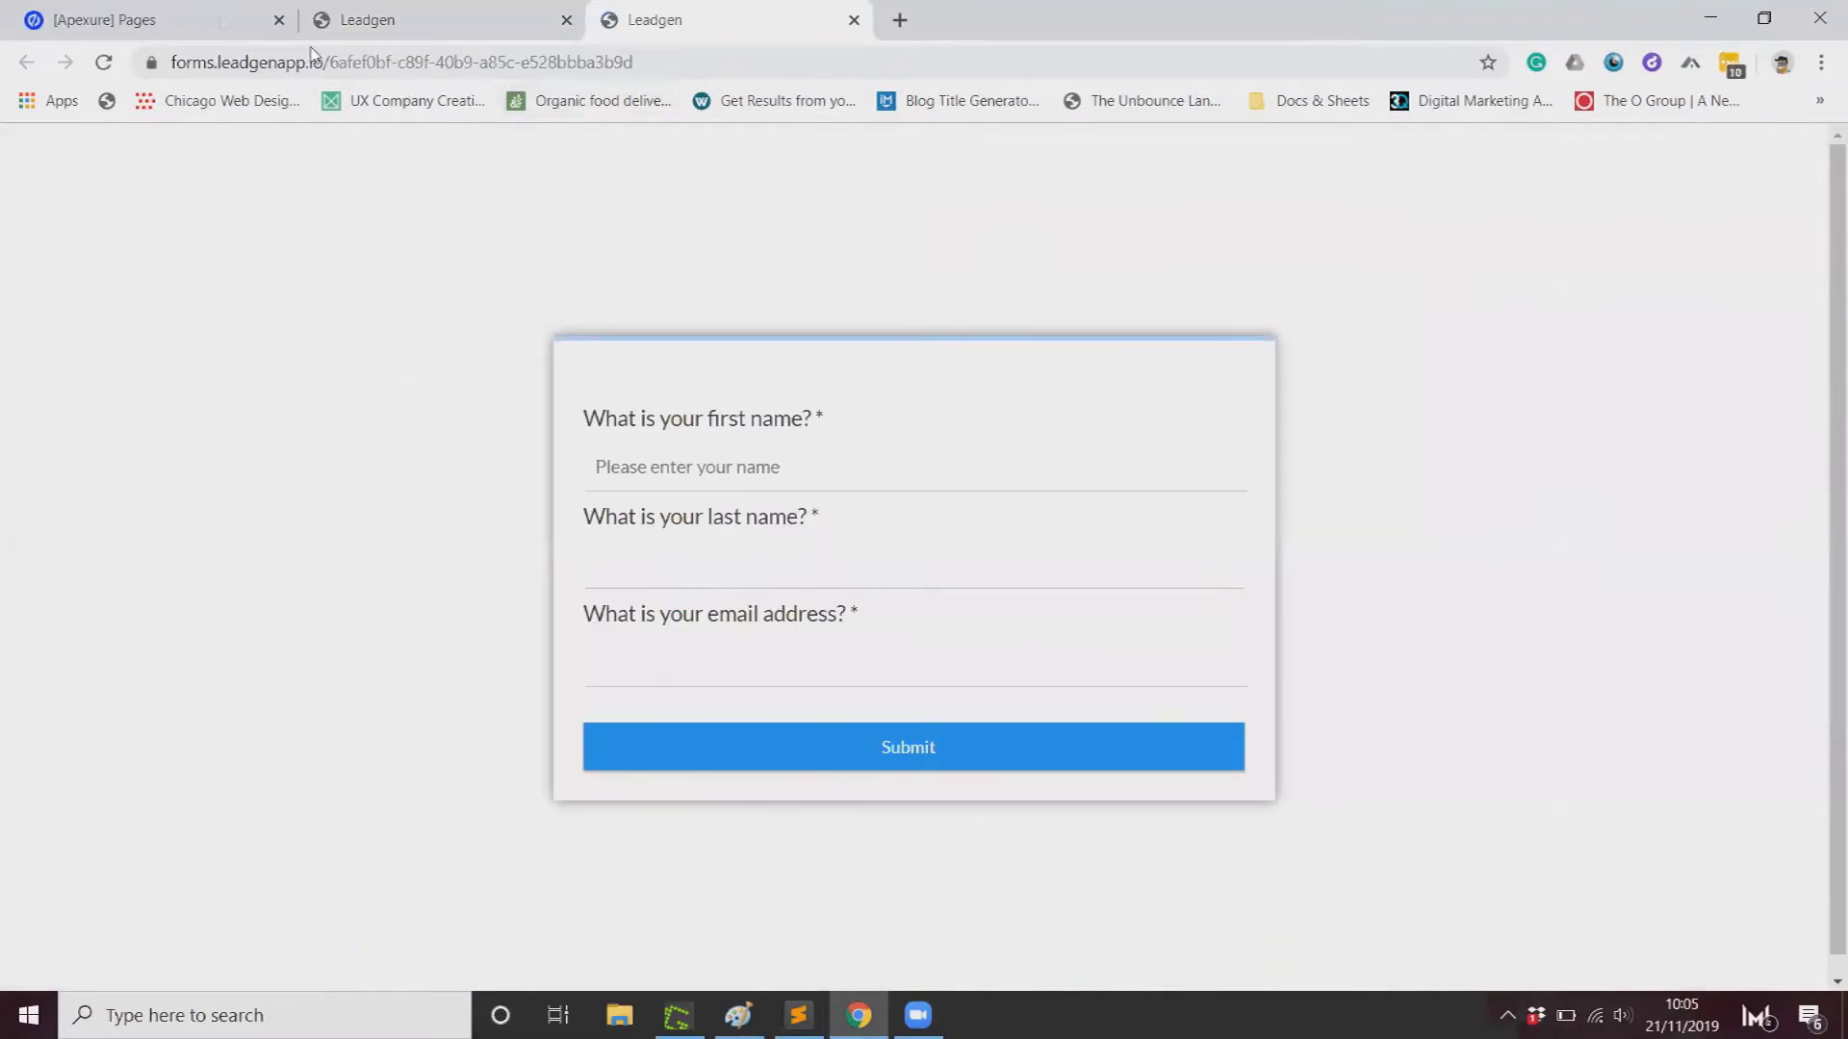
Step: Start a new landing page from the Unbounce All Pages list
click(205, 22)
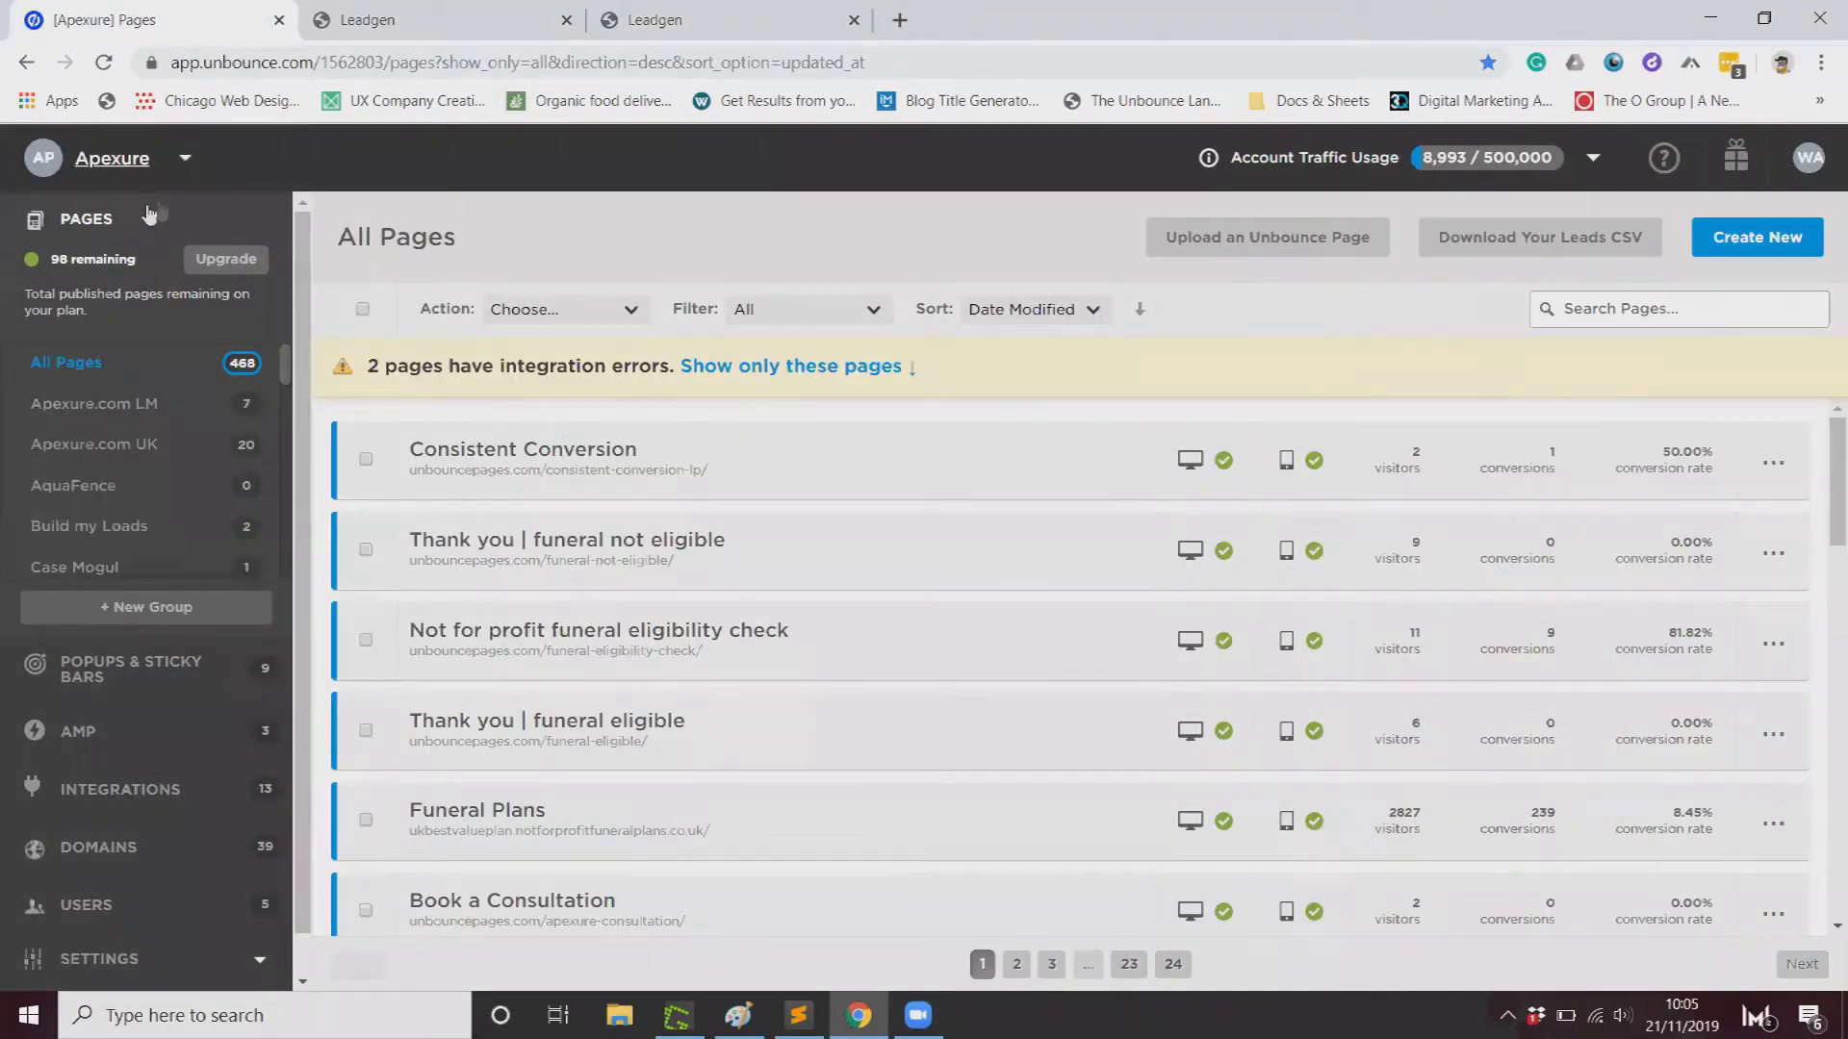
click(1769, 242)
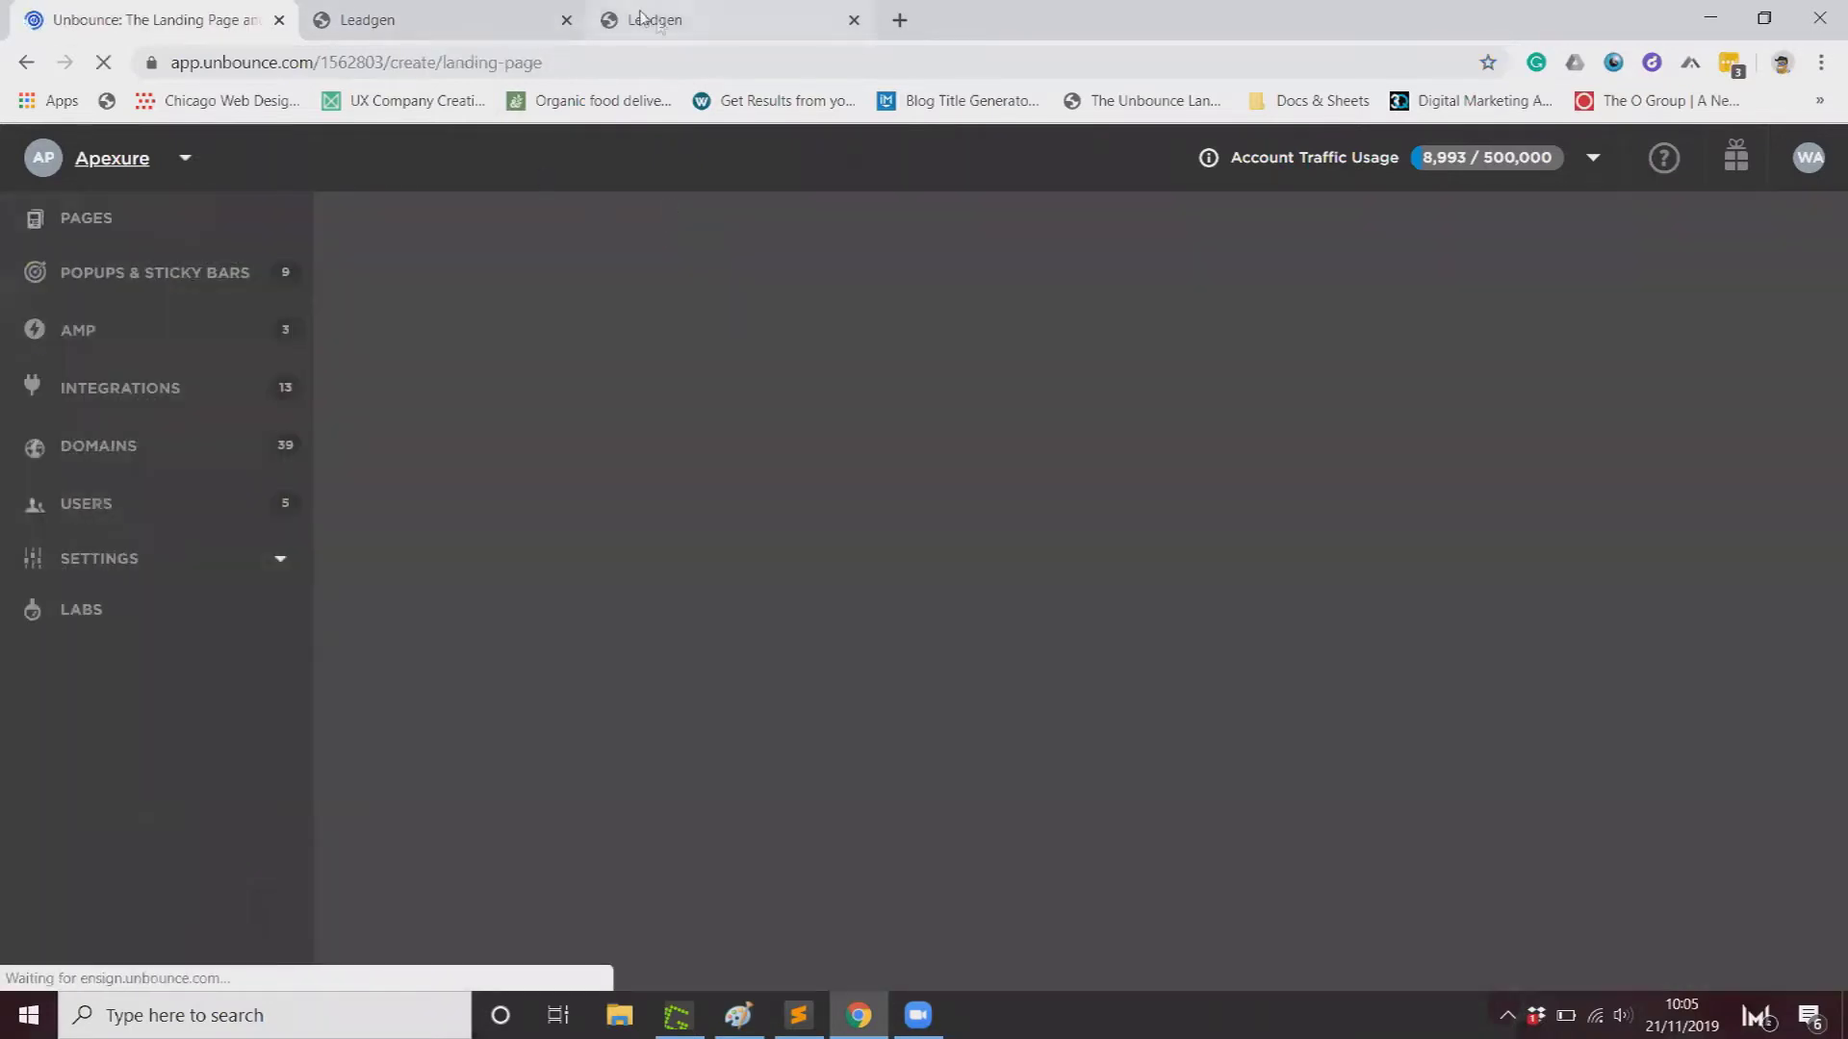
click(641, 18)
Step: Return to the LeadGen form's overview, briefly checking its settings
click(458, 29)
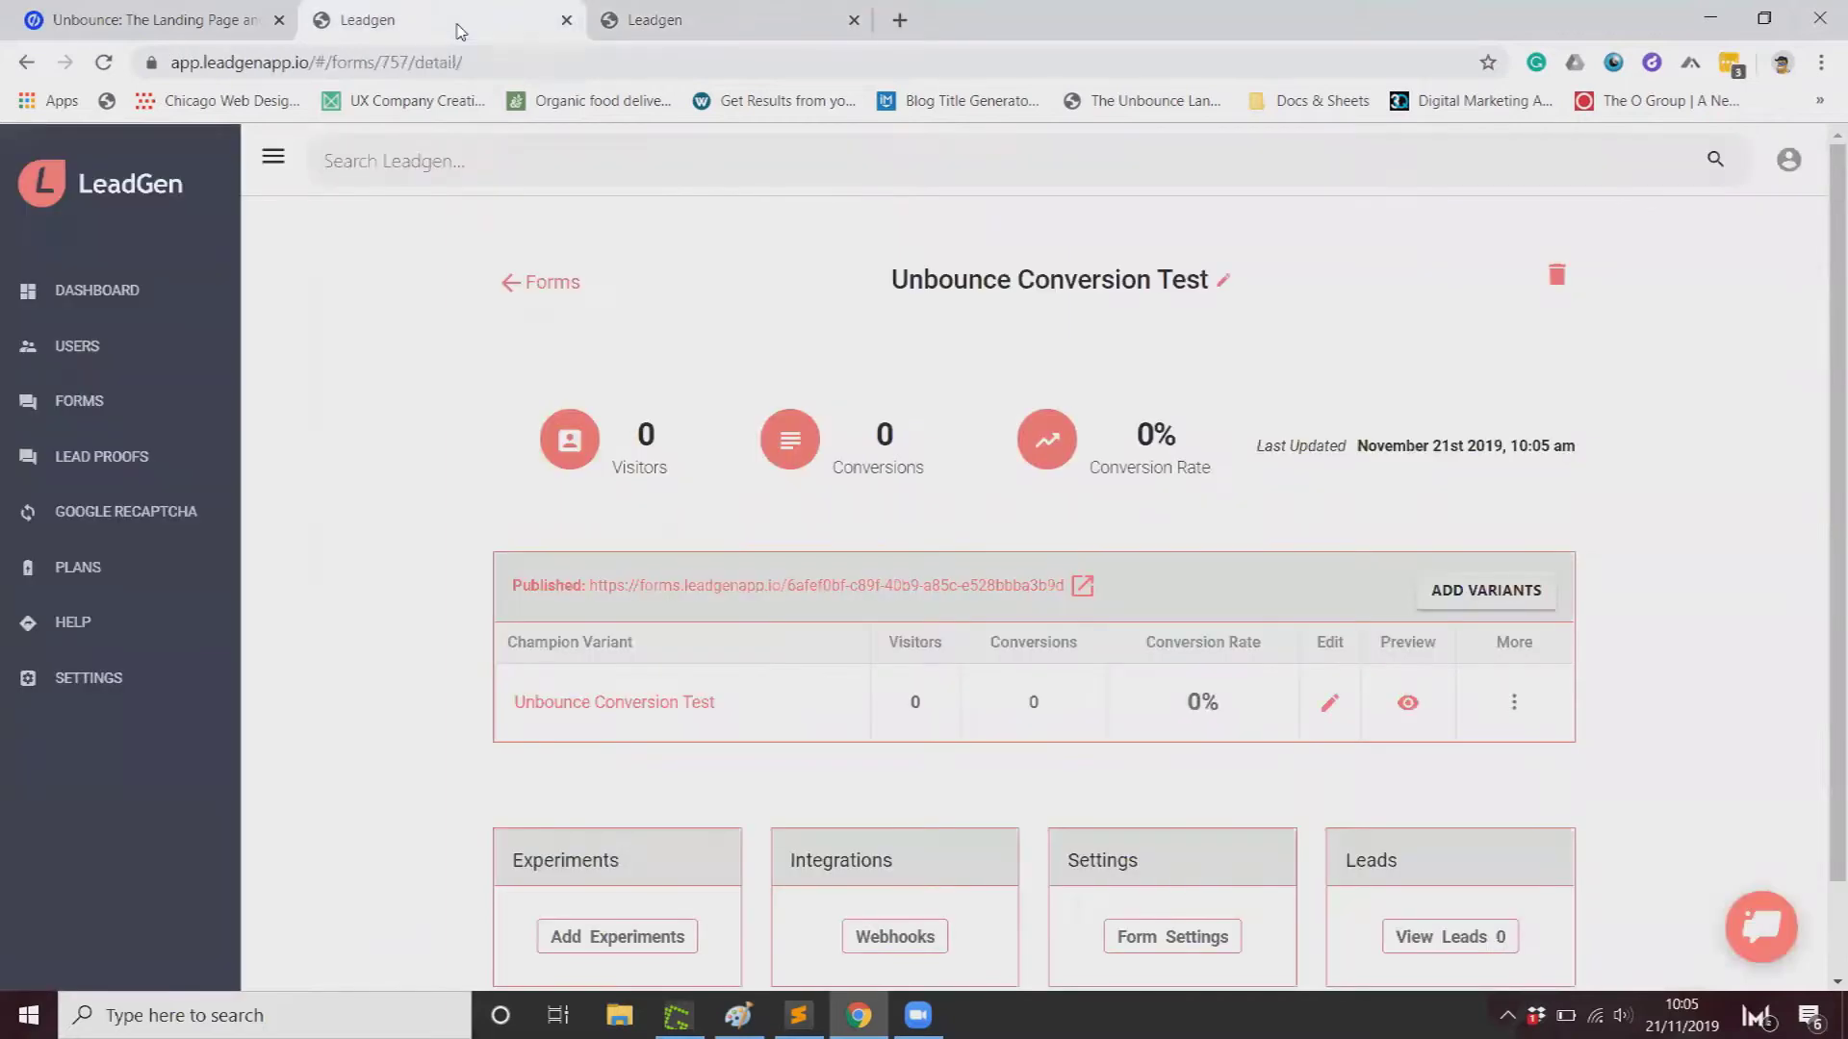
scroll(938, 599, down, 1)
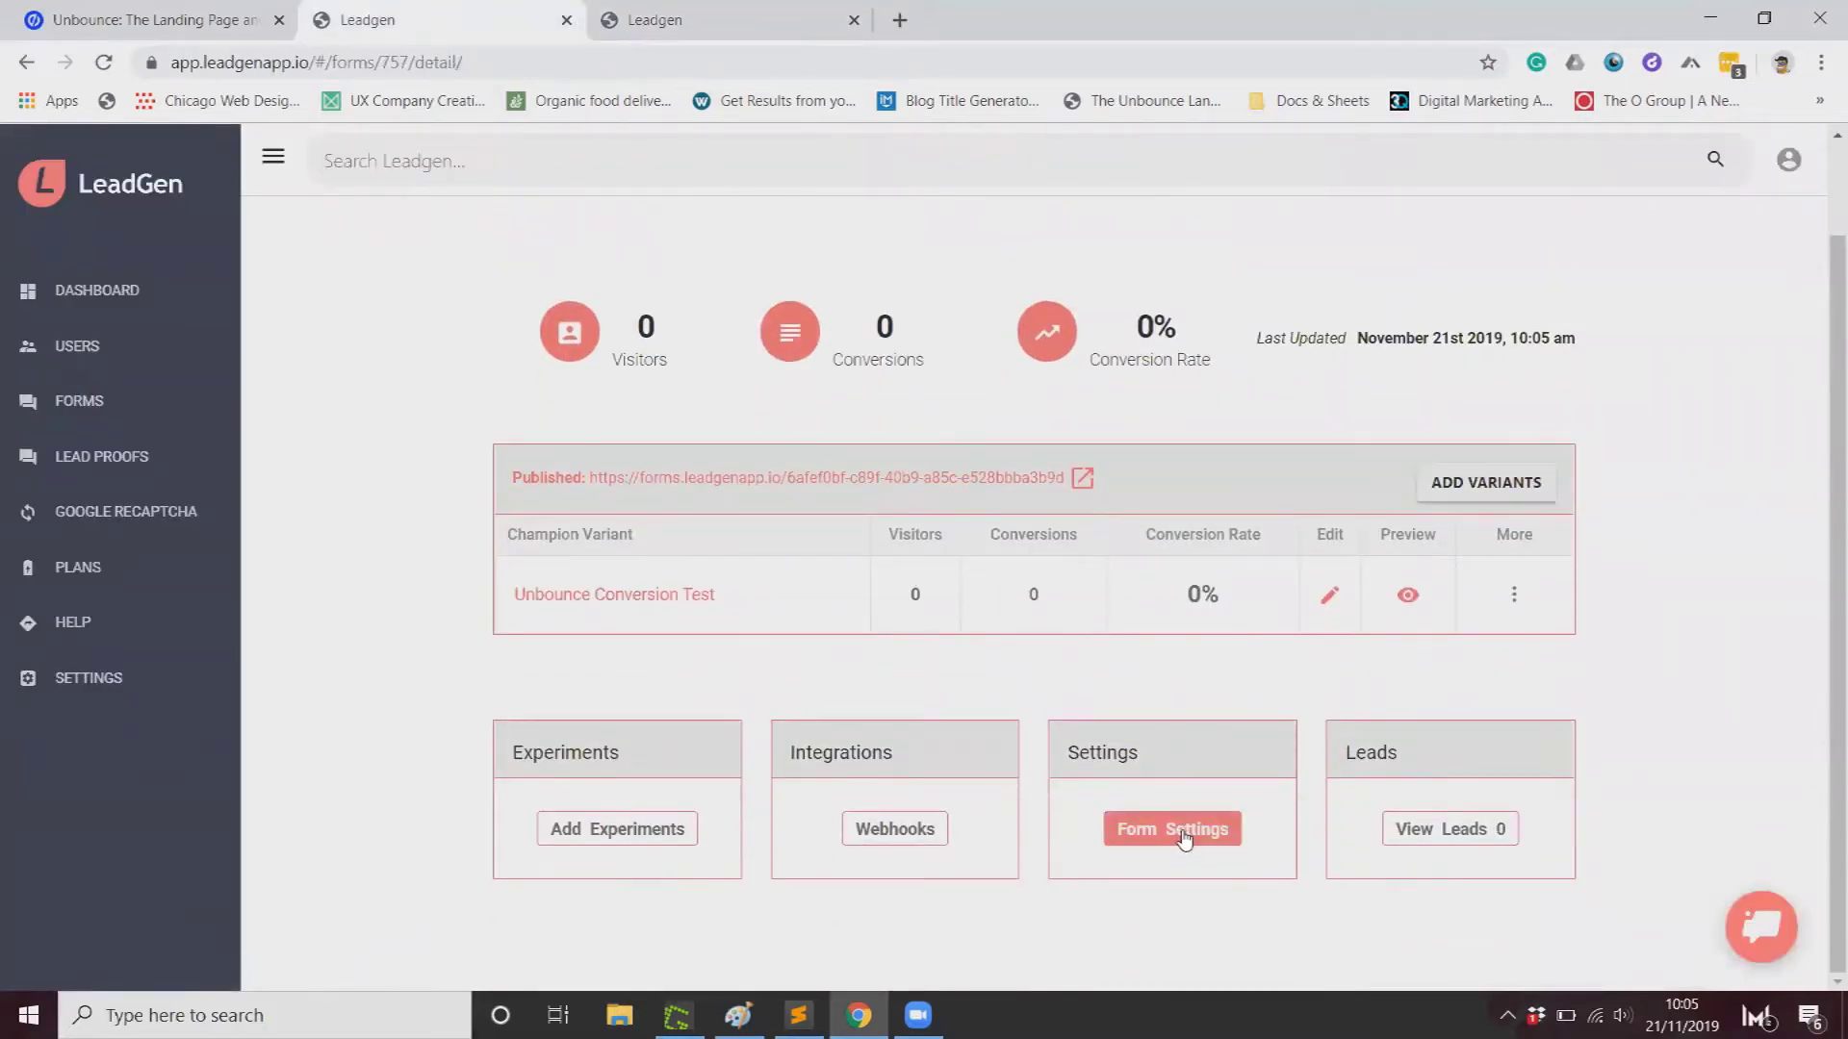
click(1184, 839)
click(26, 61)
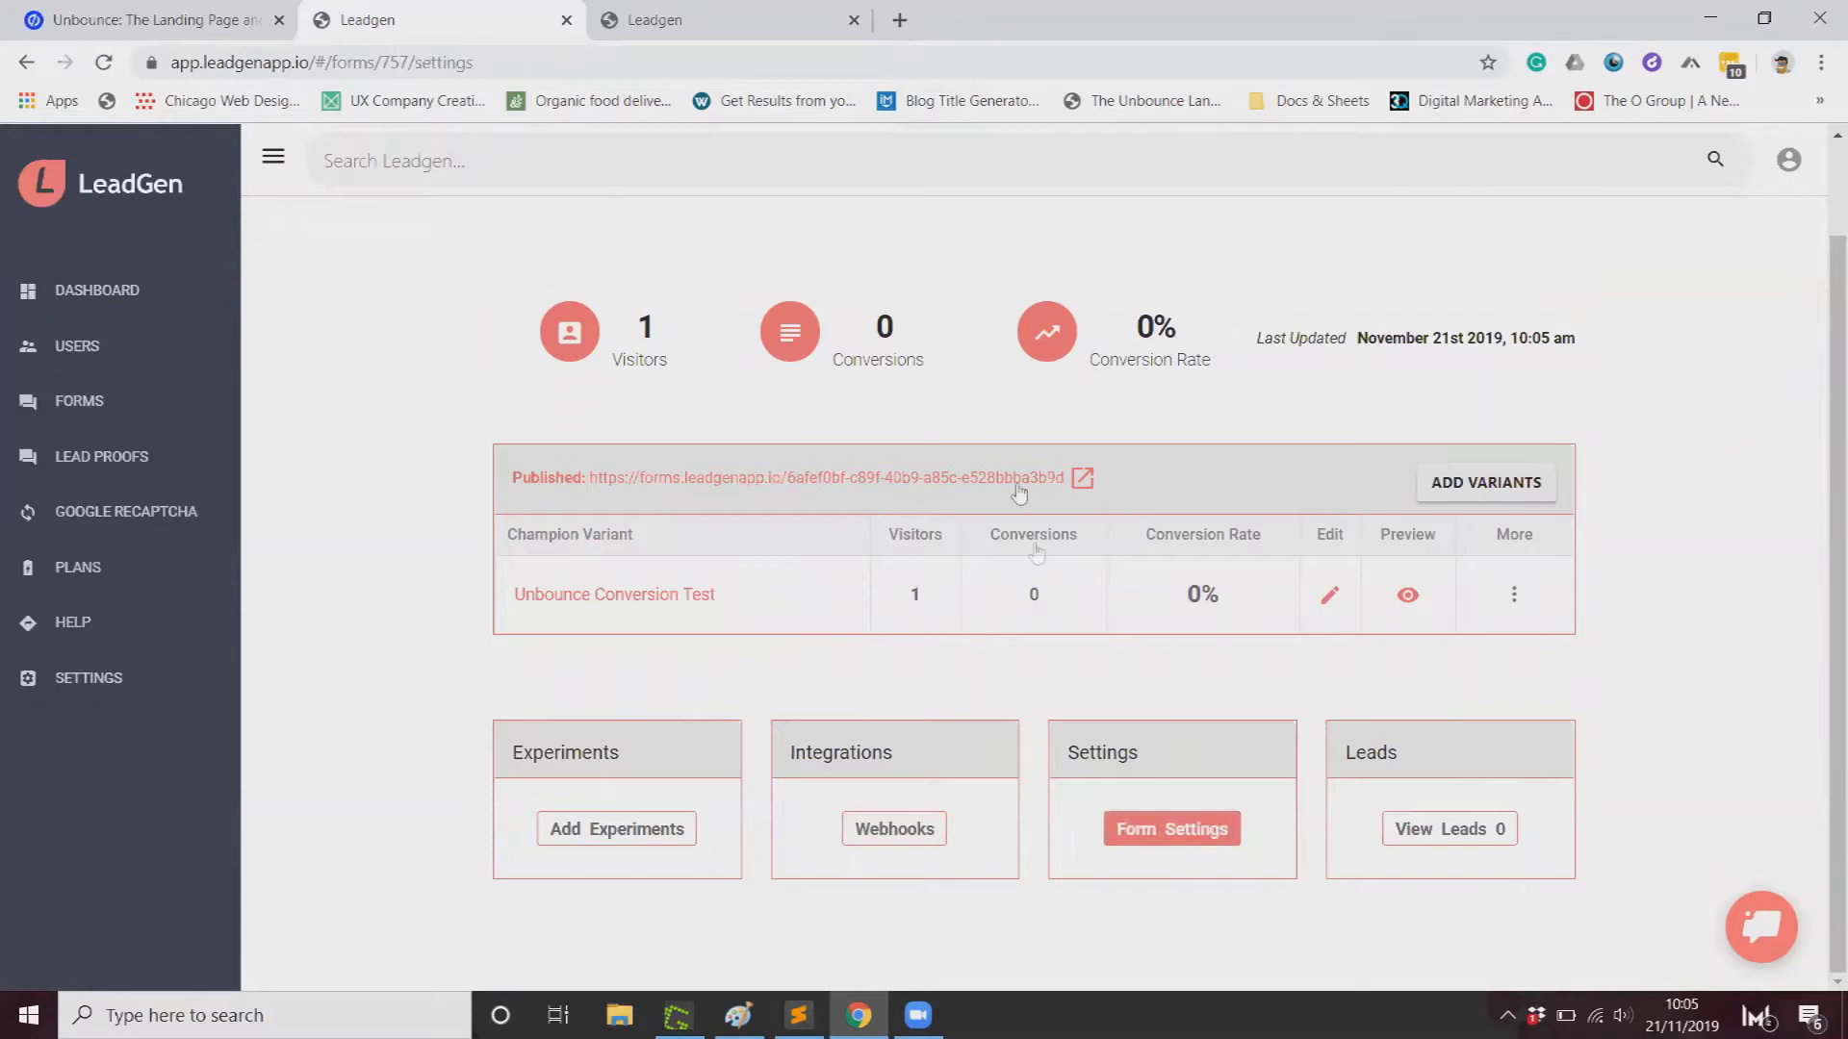
scroll(924, 516, down, 5)
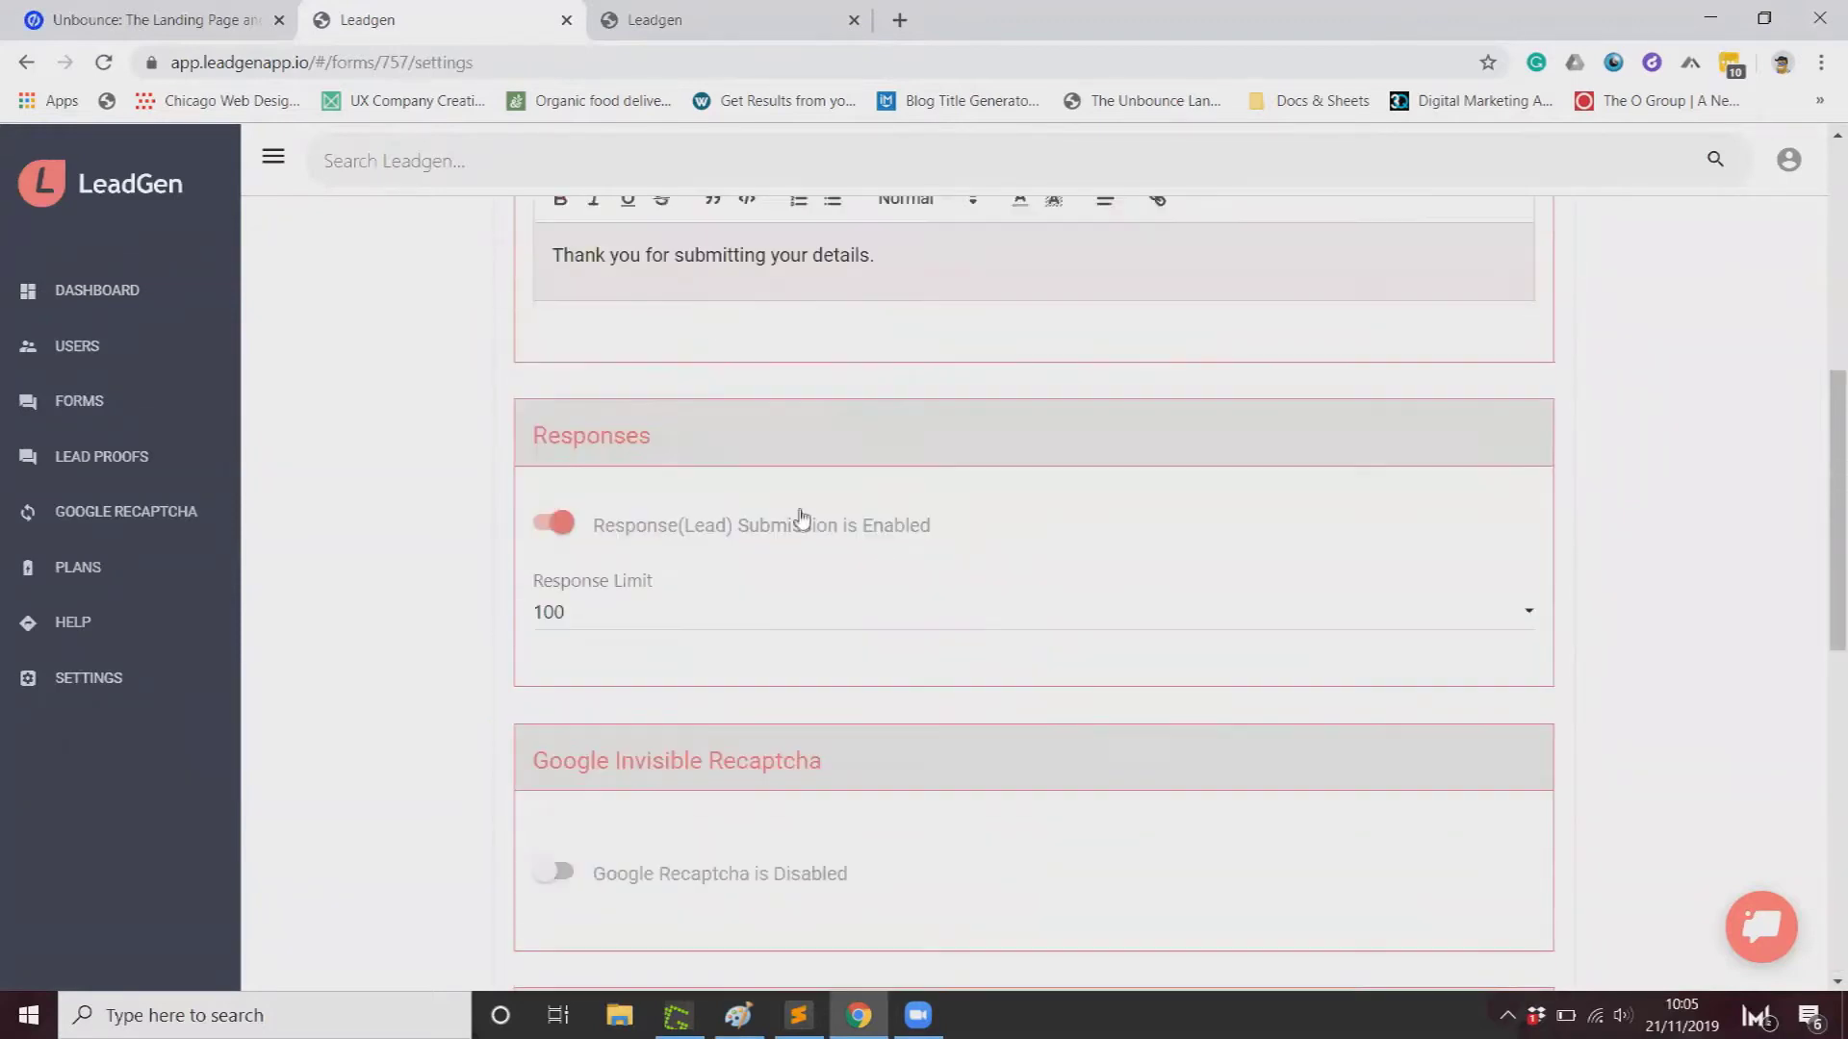
scroll(796, 519, up, 4)
scroll(662, 512, up, 4)
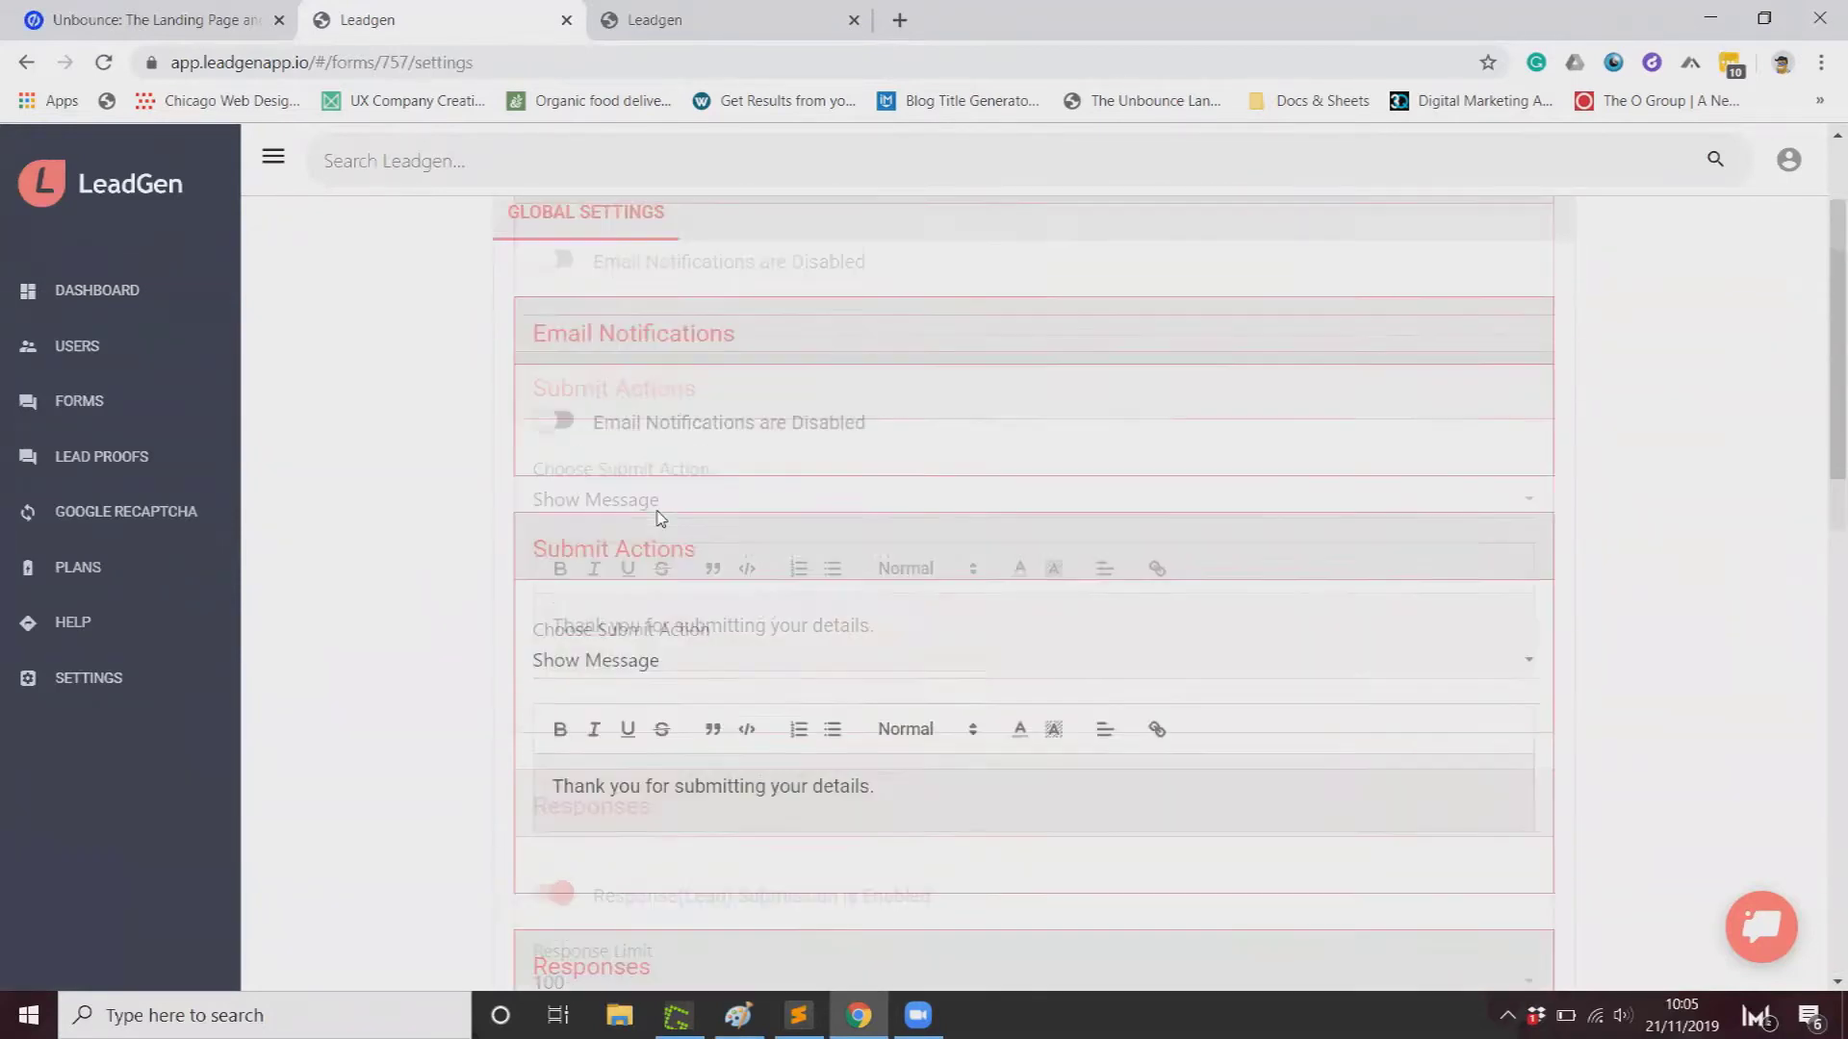
click(508, 281)
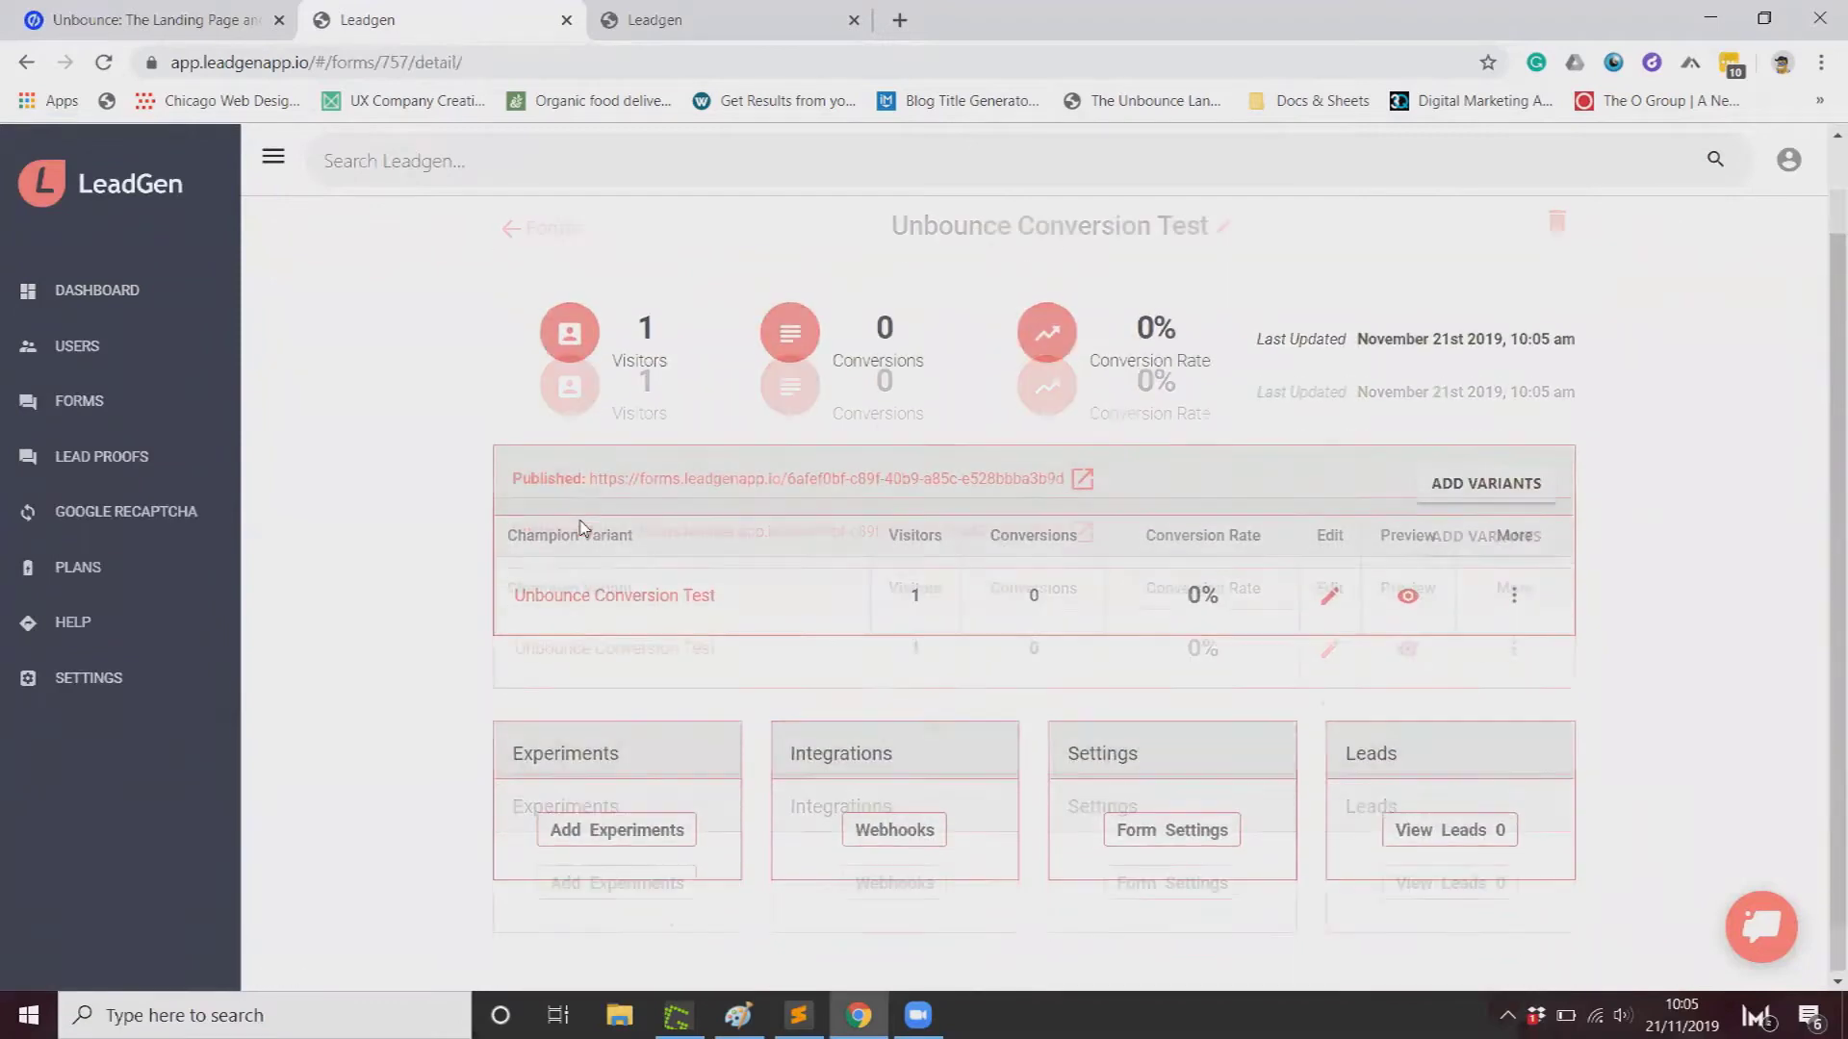
Step: Select the Unbounce Conversion Test form's full Direct Embed code on the Share step
click(655, 702)
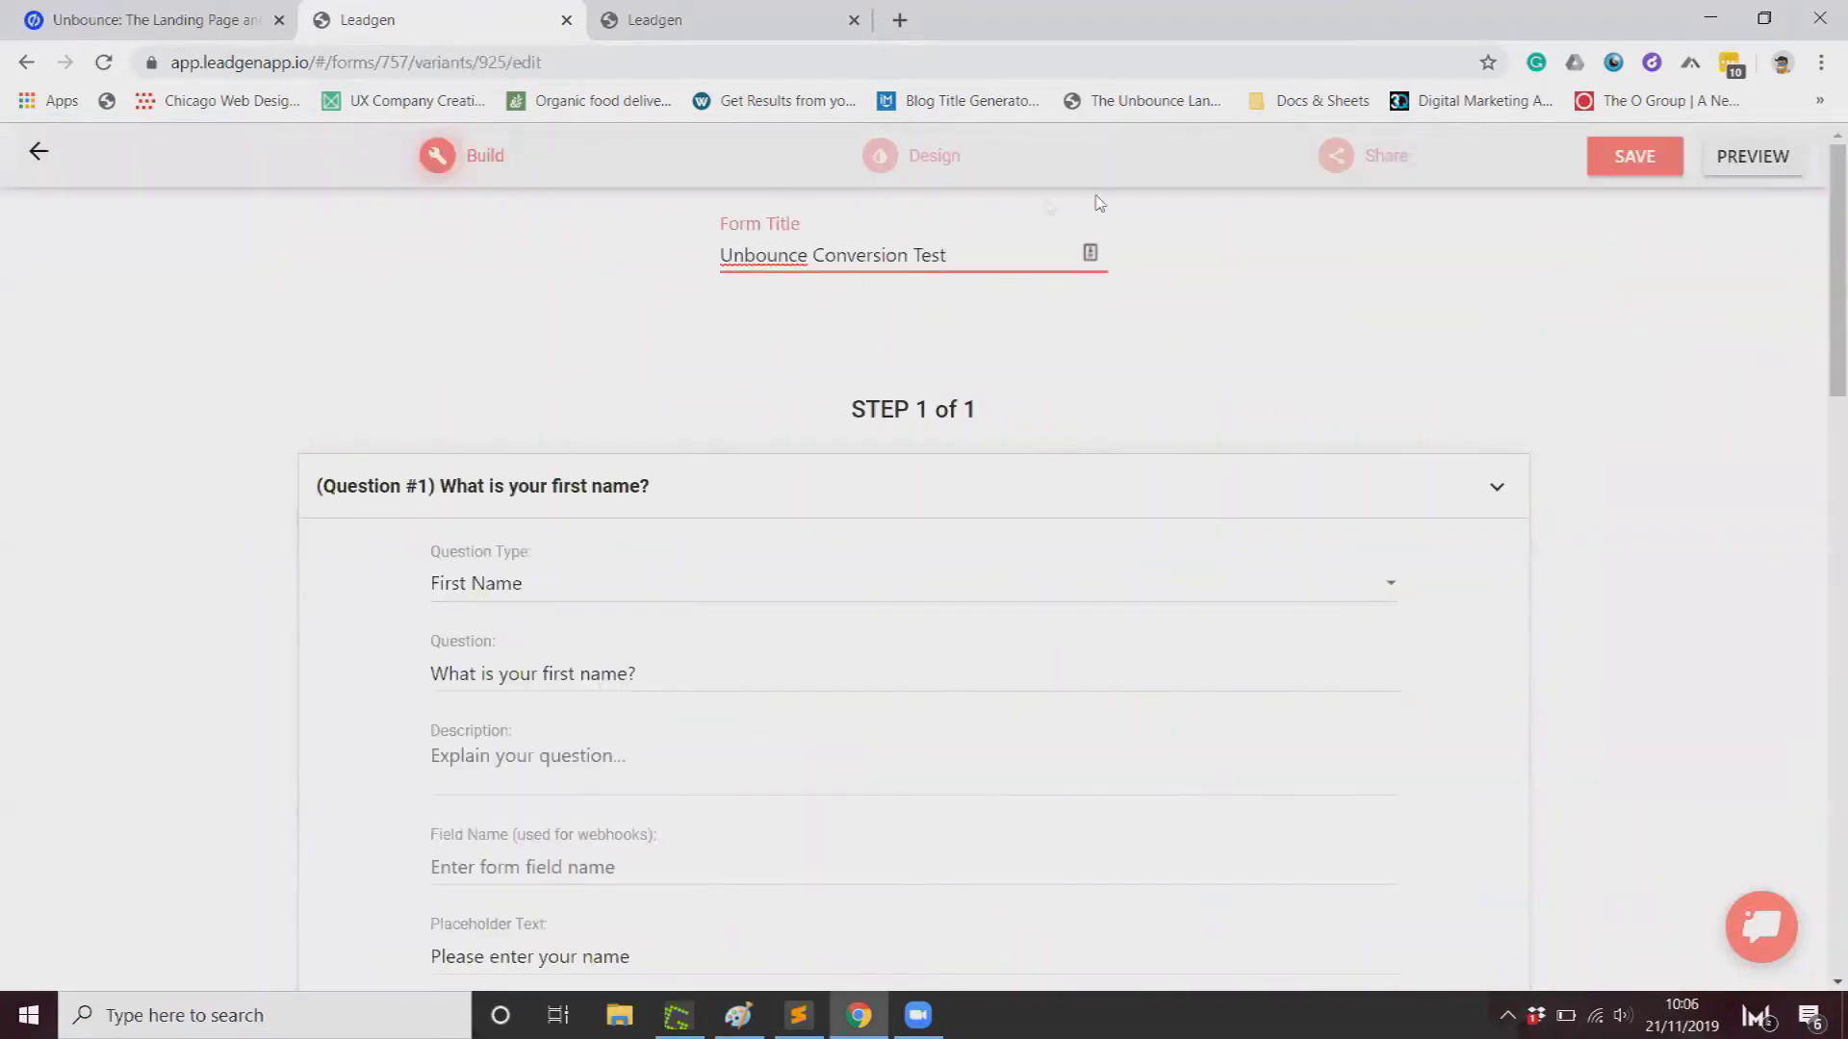
click(1386, 171)
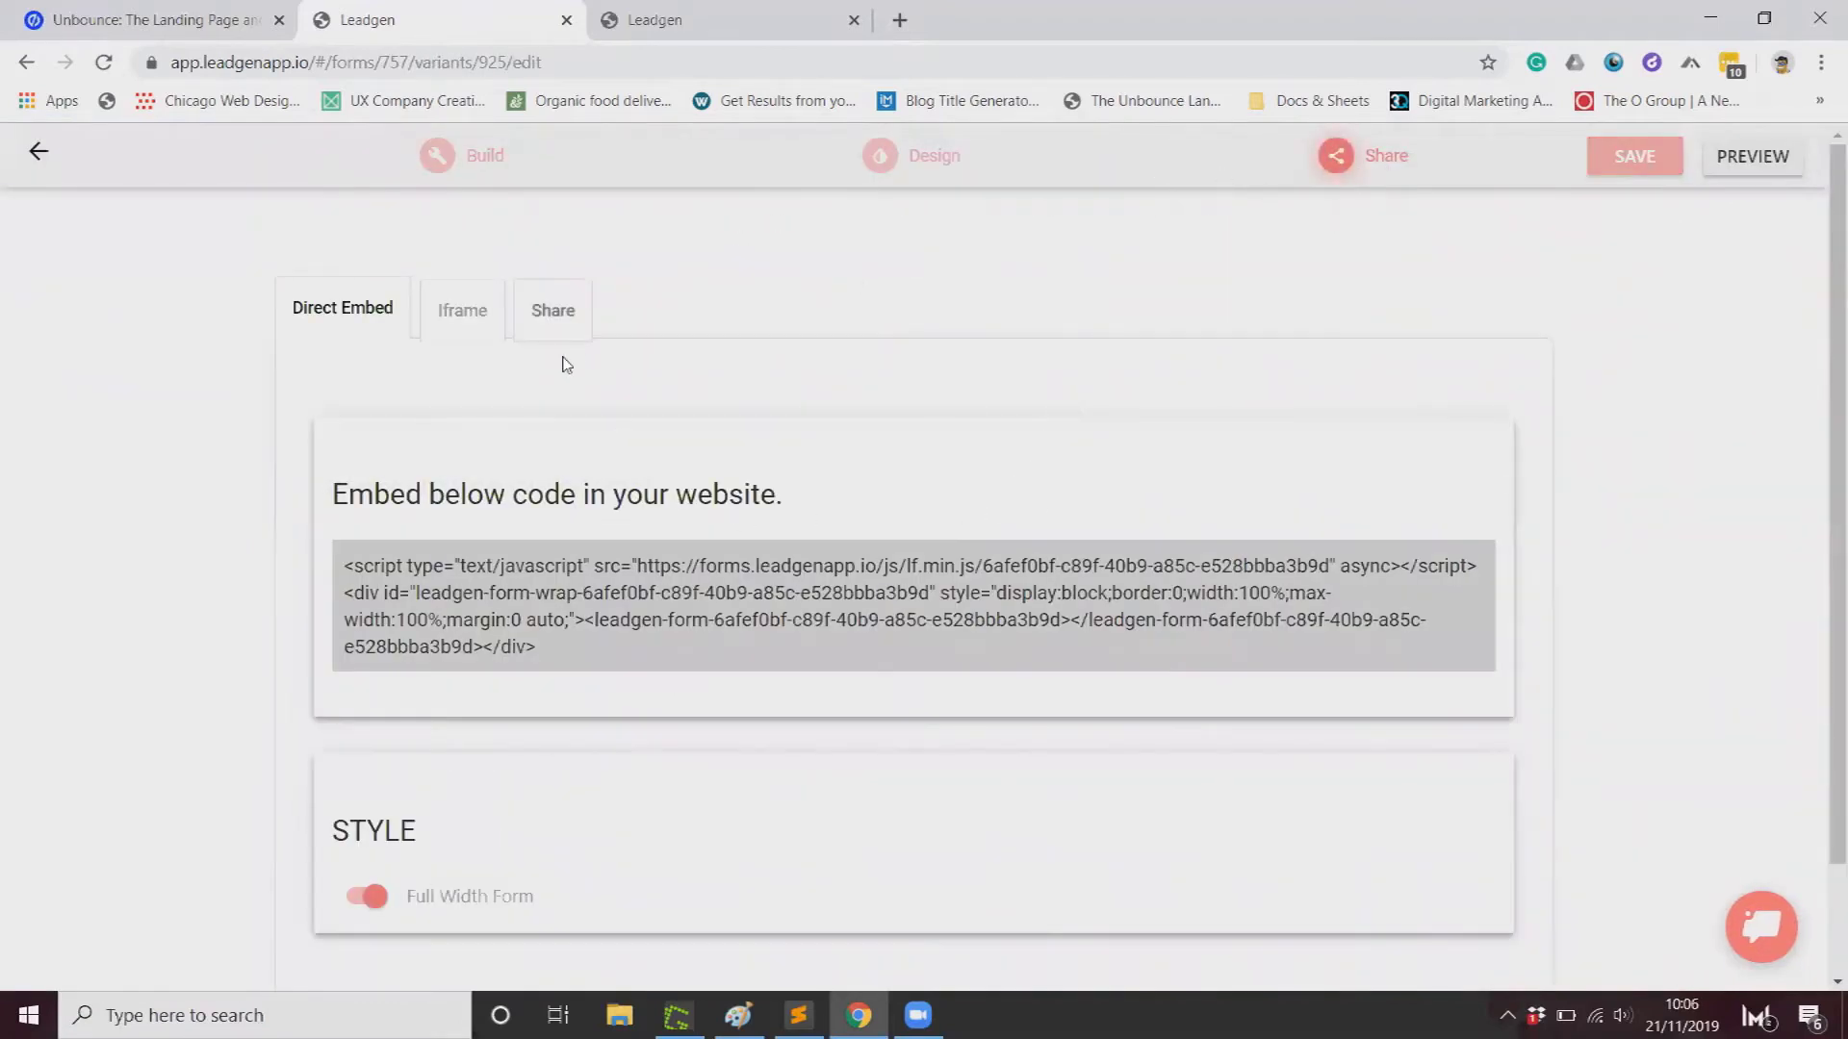
click(463, 323)
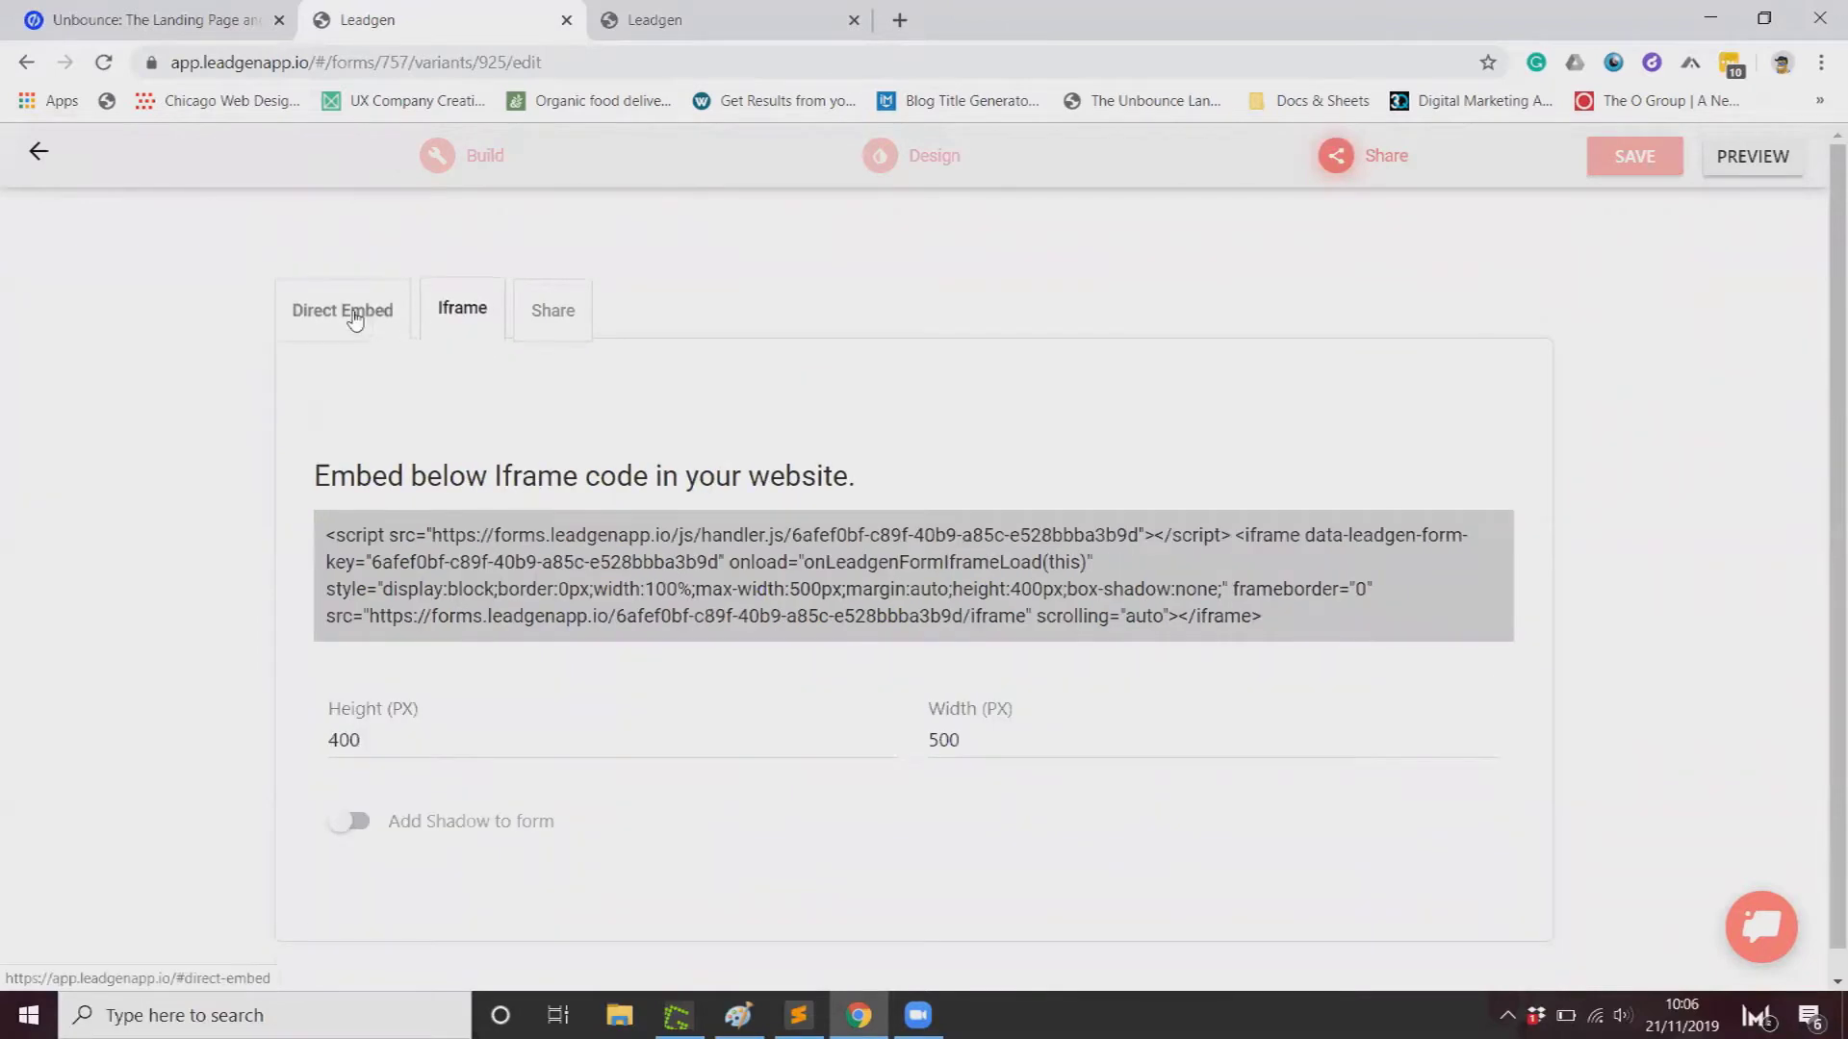
click(372, 309)
click(493, 596)
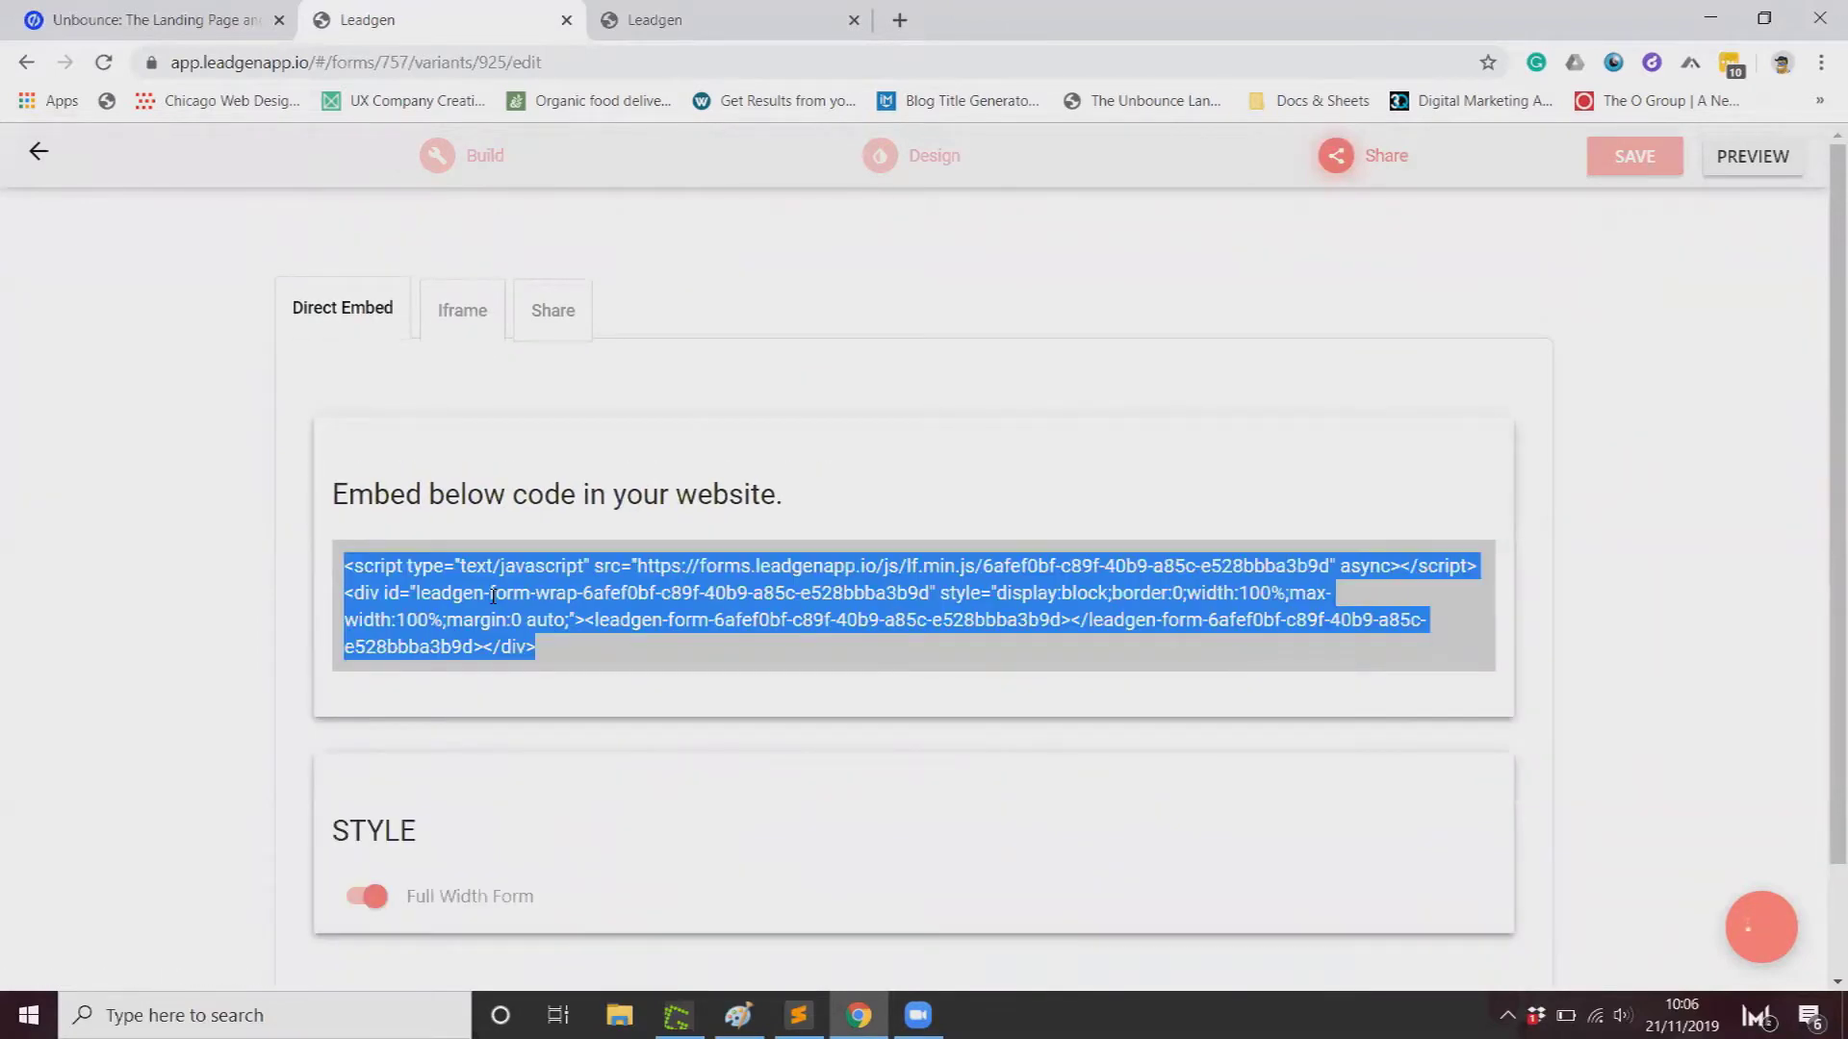
click(183, 20)
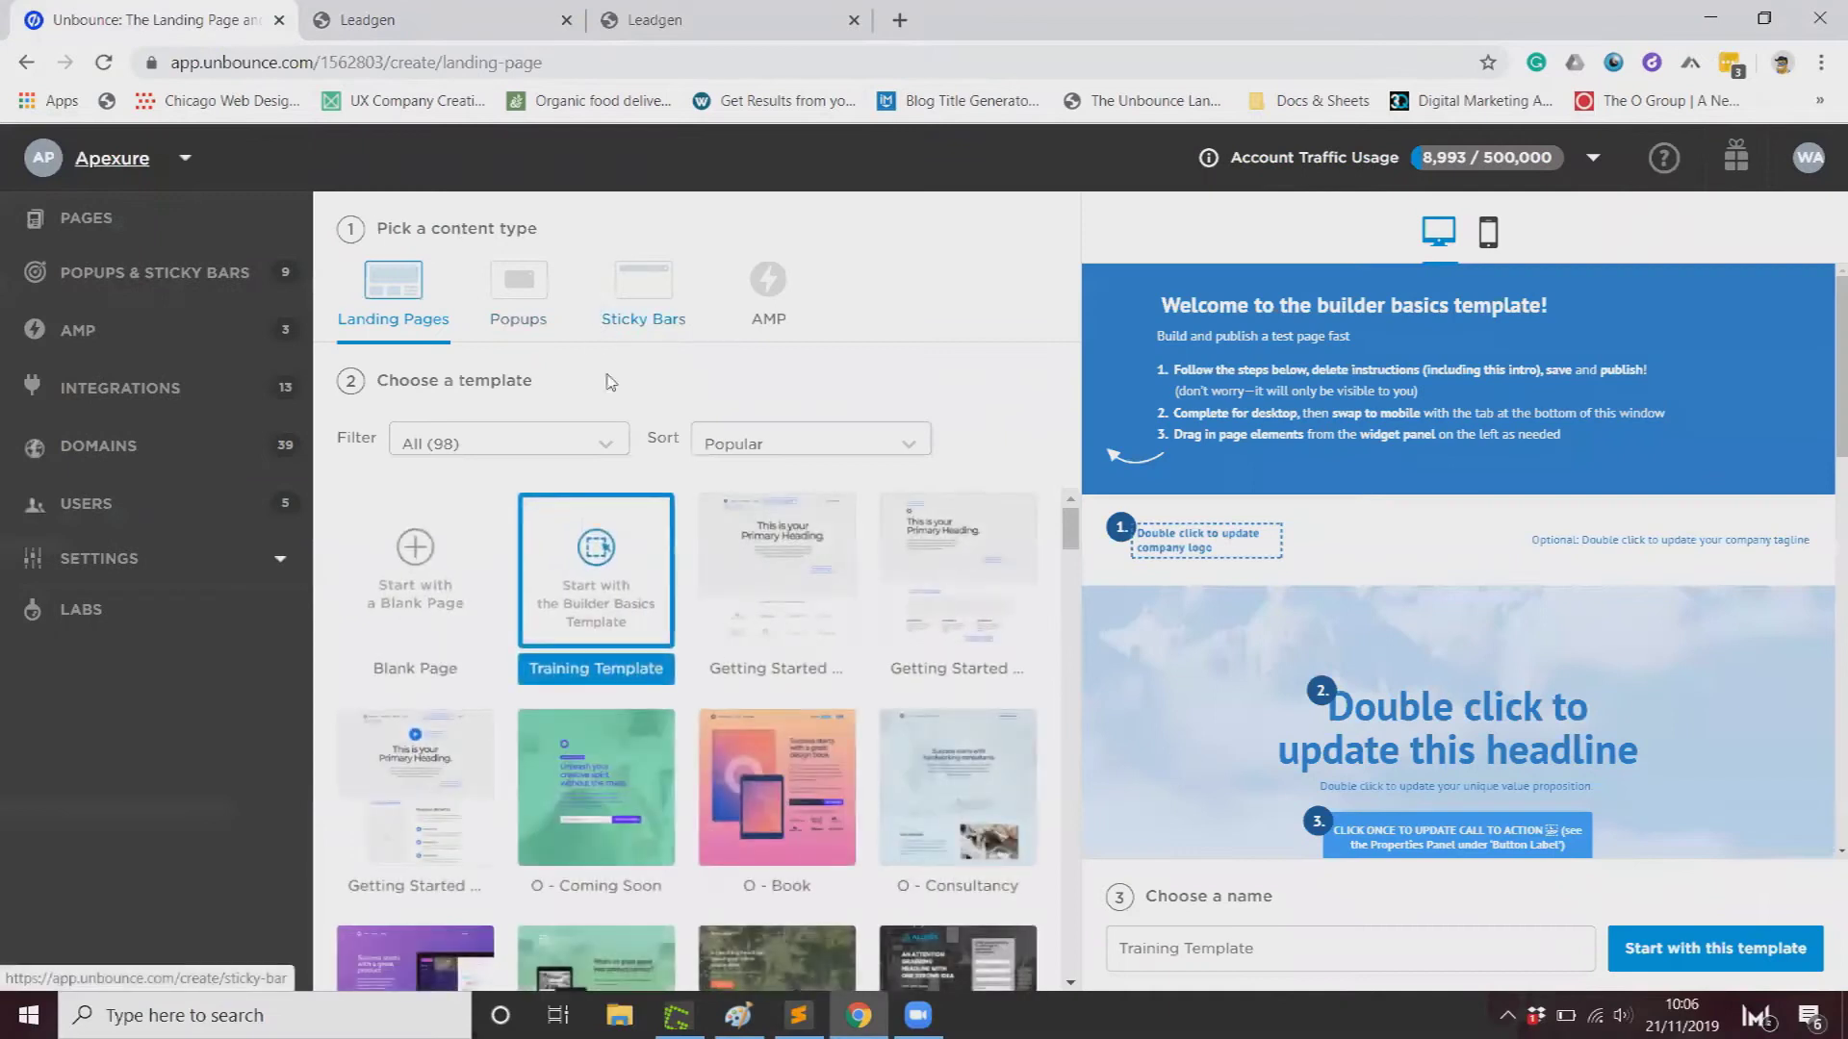
Step: Create a Blank Page, add a second section, and raise Section 1's height from 200 to 521
click(391, 546)
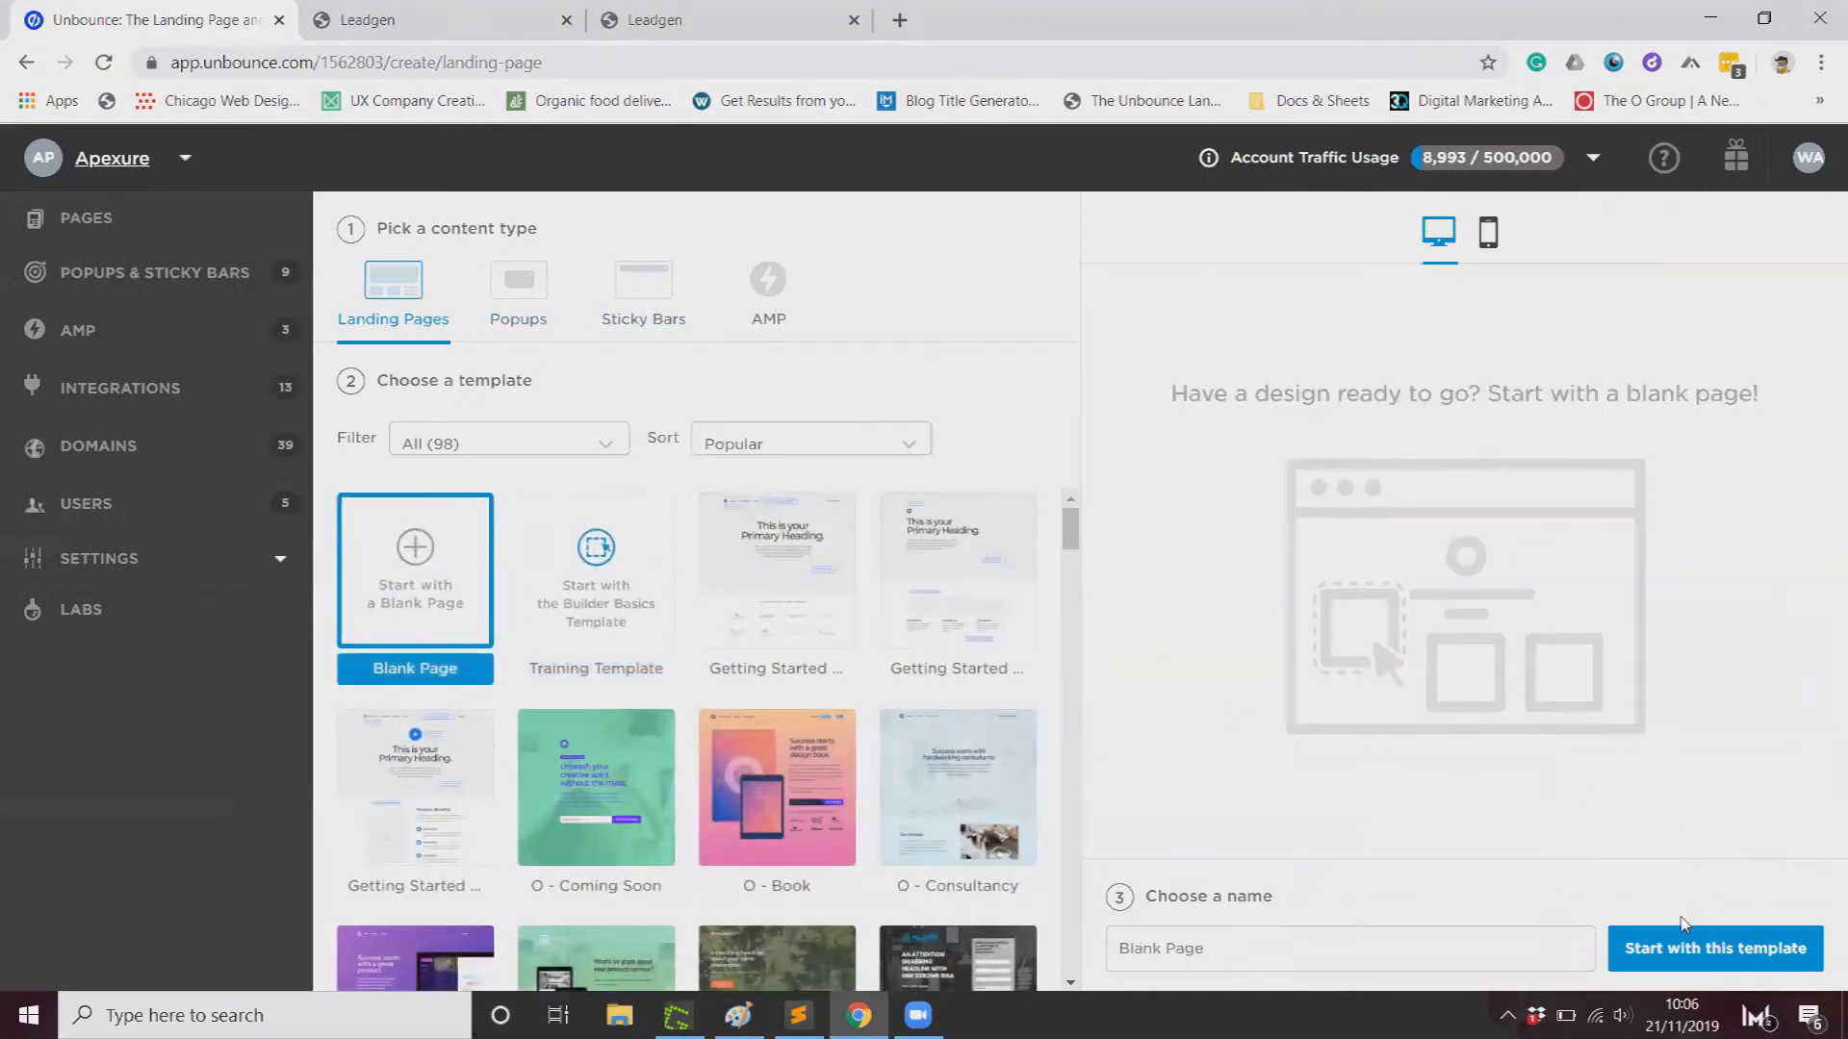
click(1634, 929)
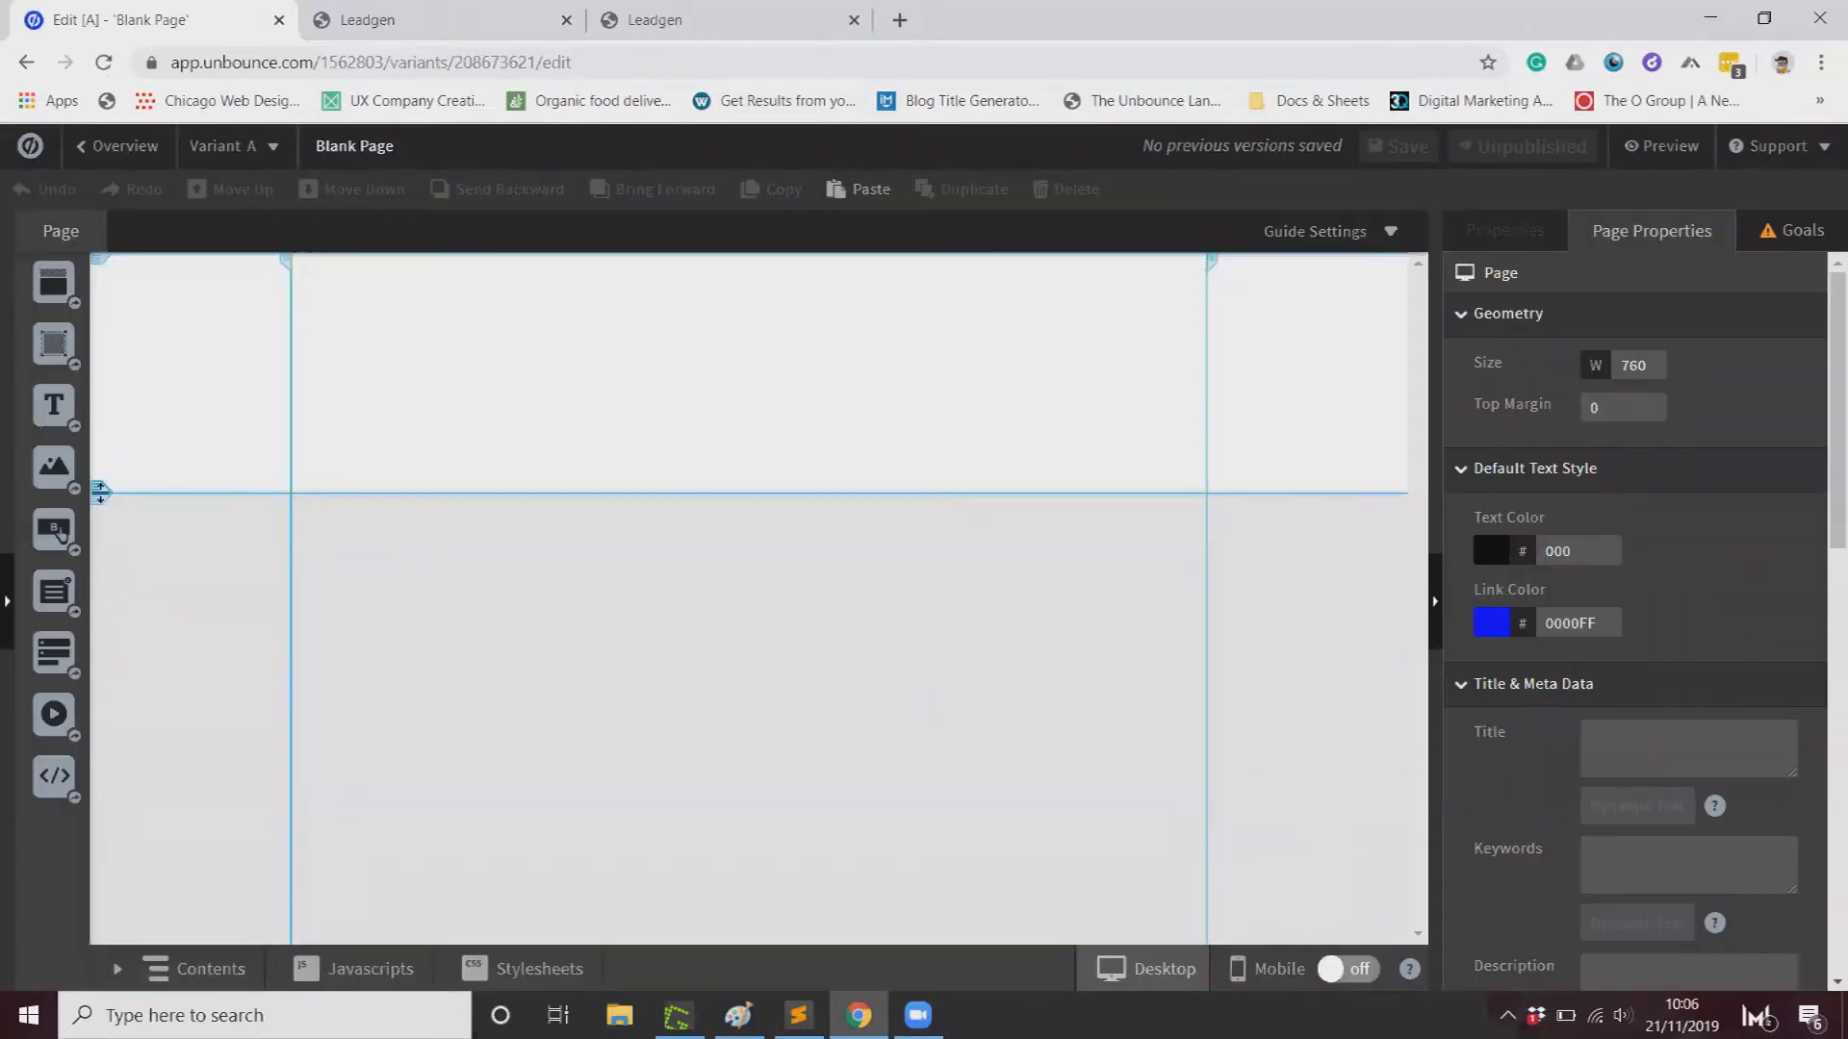
drag(60, 297, 234, 544)
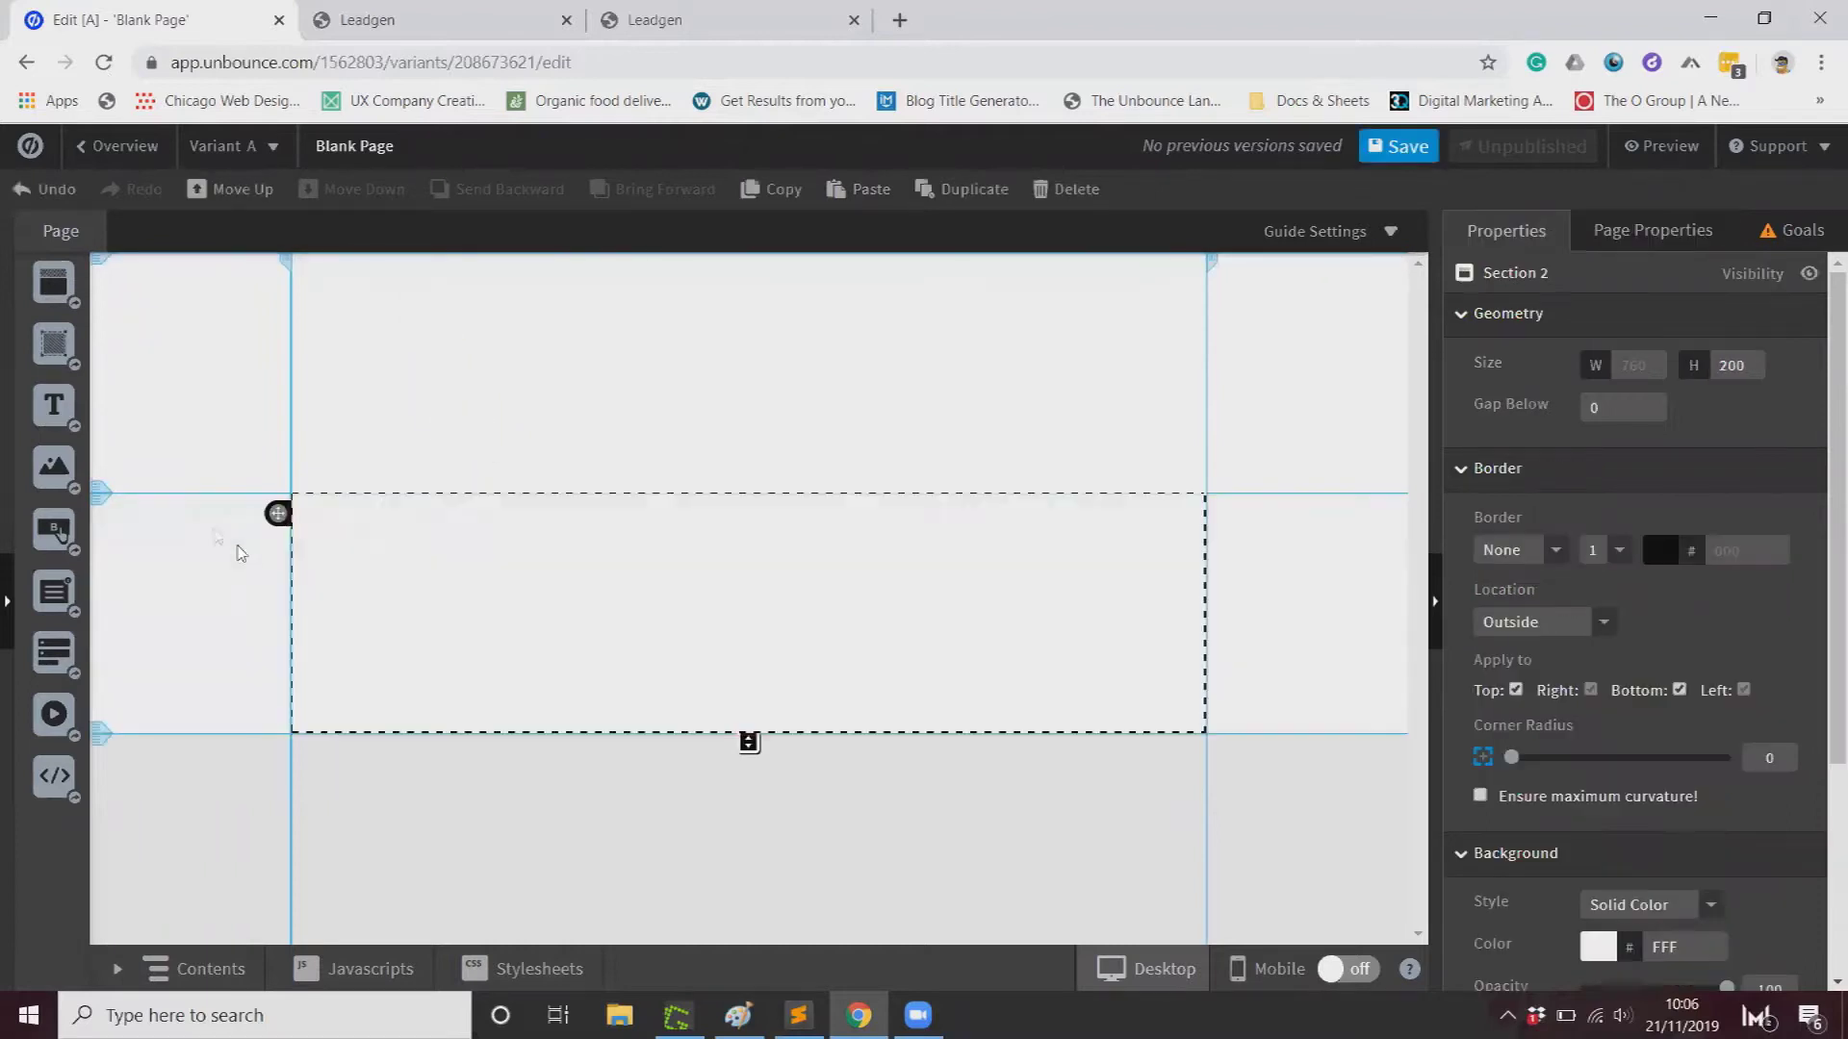
click(495, 421)
drag(748, 502, 800, 881)
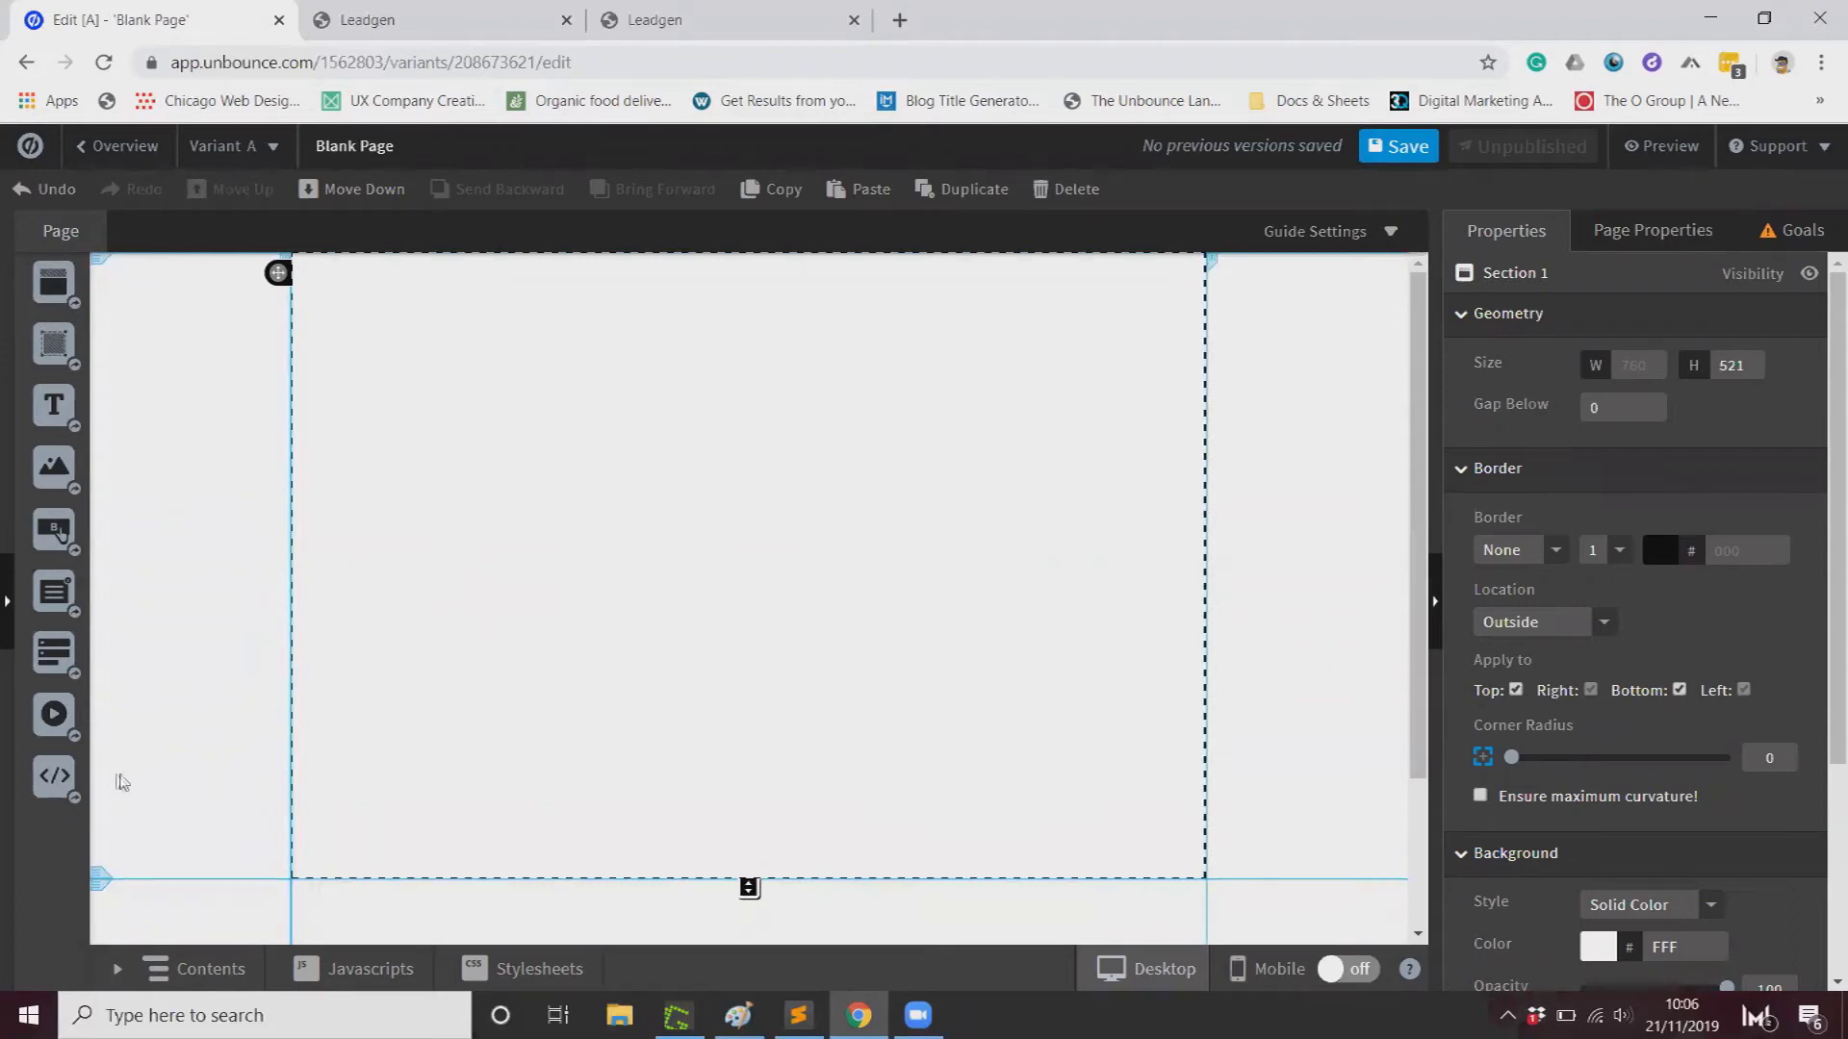
Step: Paste the LeadGen embed code into a Custom HTML element sized 689 by 448 in Section 1
drag(54, 775, 669, 548)
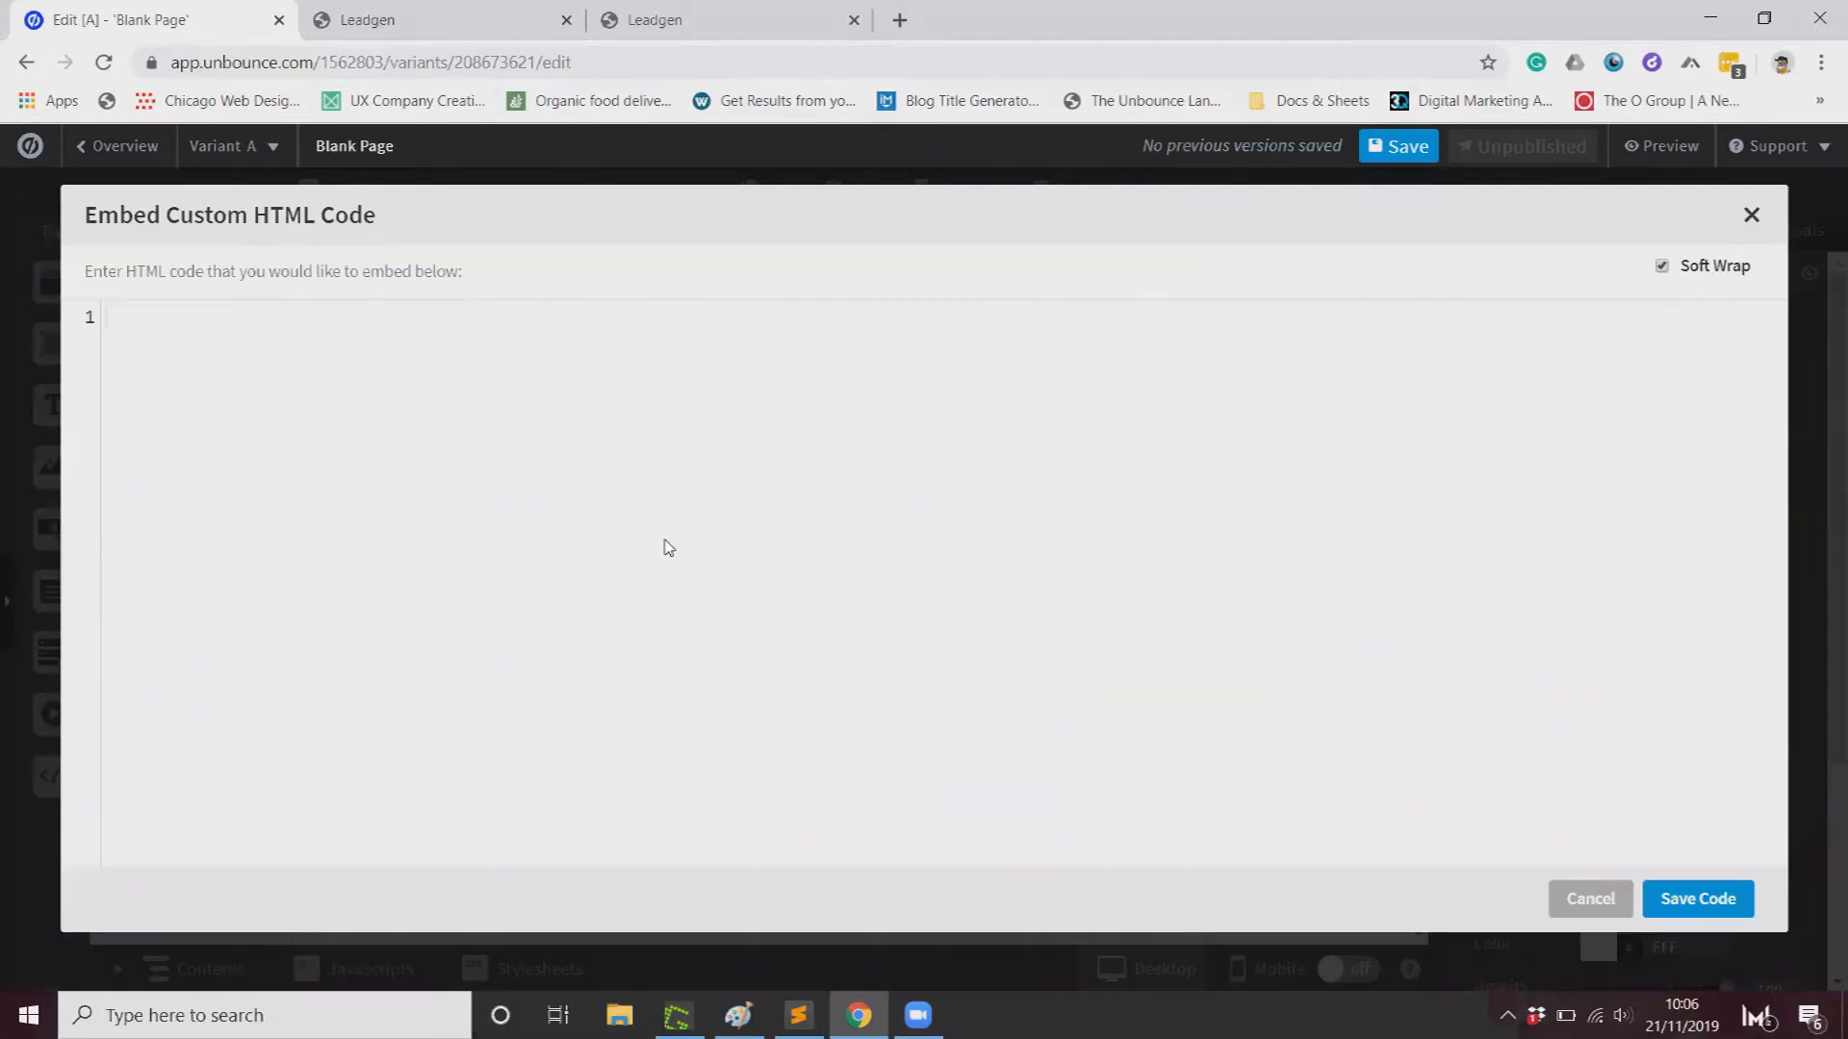
text(<script type="text/javascript" src="https://forms.leadgenapp.io/js/lf.min.js/6afef0bf-c89f-40b9-a85c-e528bbba3b9d" async></script><div id="leadgen-form-wrap-6afef0bf-c89f-40b9-a85c-e528bbba3b9d" style="display:block;border:0;width:100%;max-width:100%;margin:0 auto;"><leadgen-form-6afef0bf-c89f-40b9-a85c-e528bbba3b9d></leadgen-form-6afef0bf-c89f-40b9-a85c-e528bbba3b9d></div>)
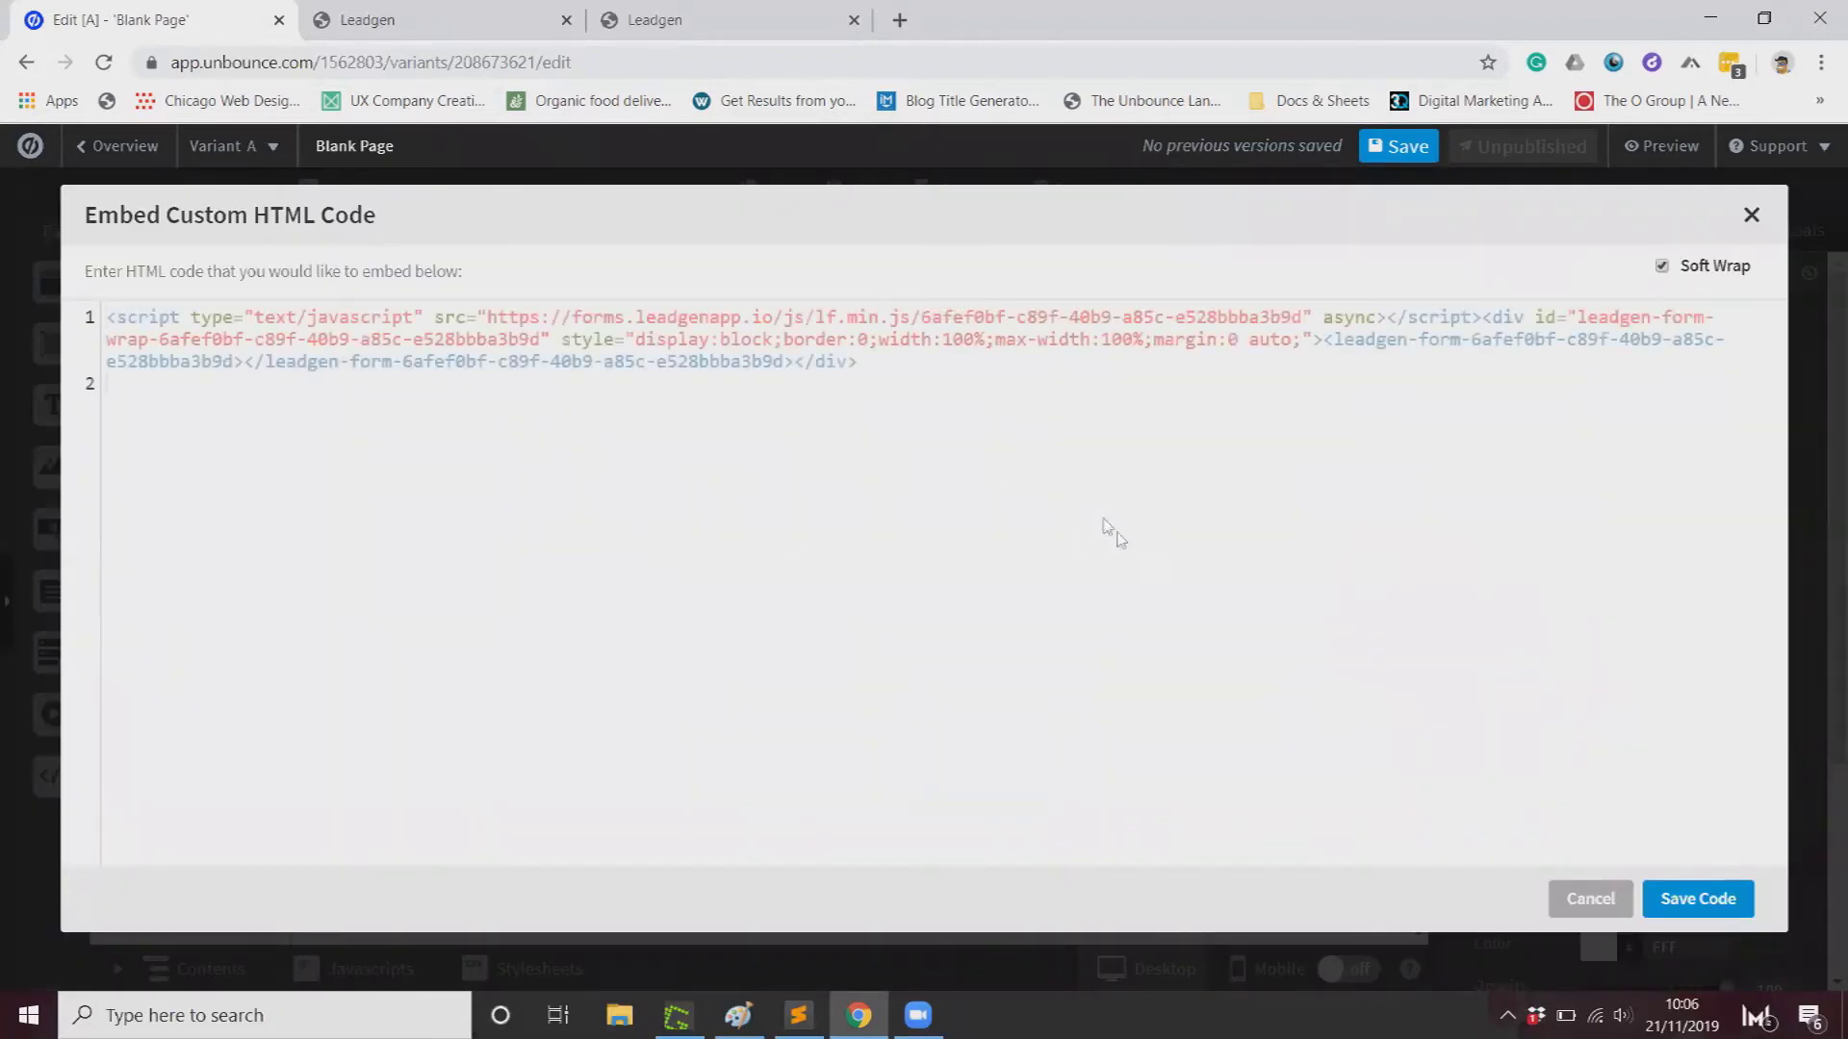
click(1694, 897)
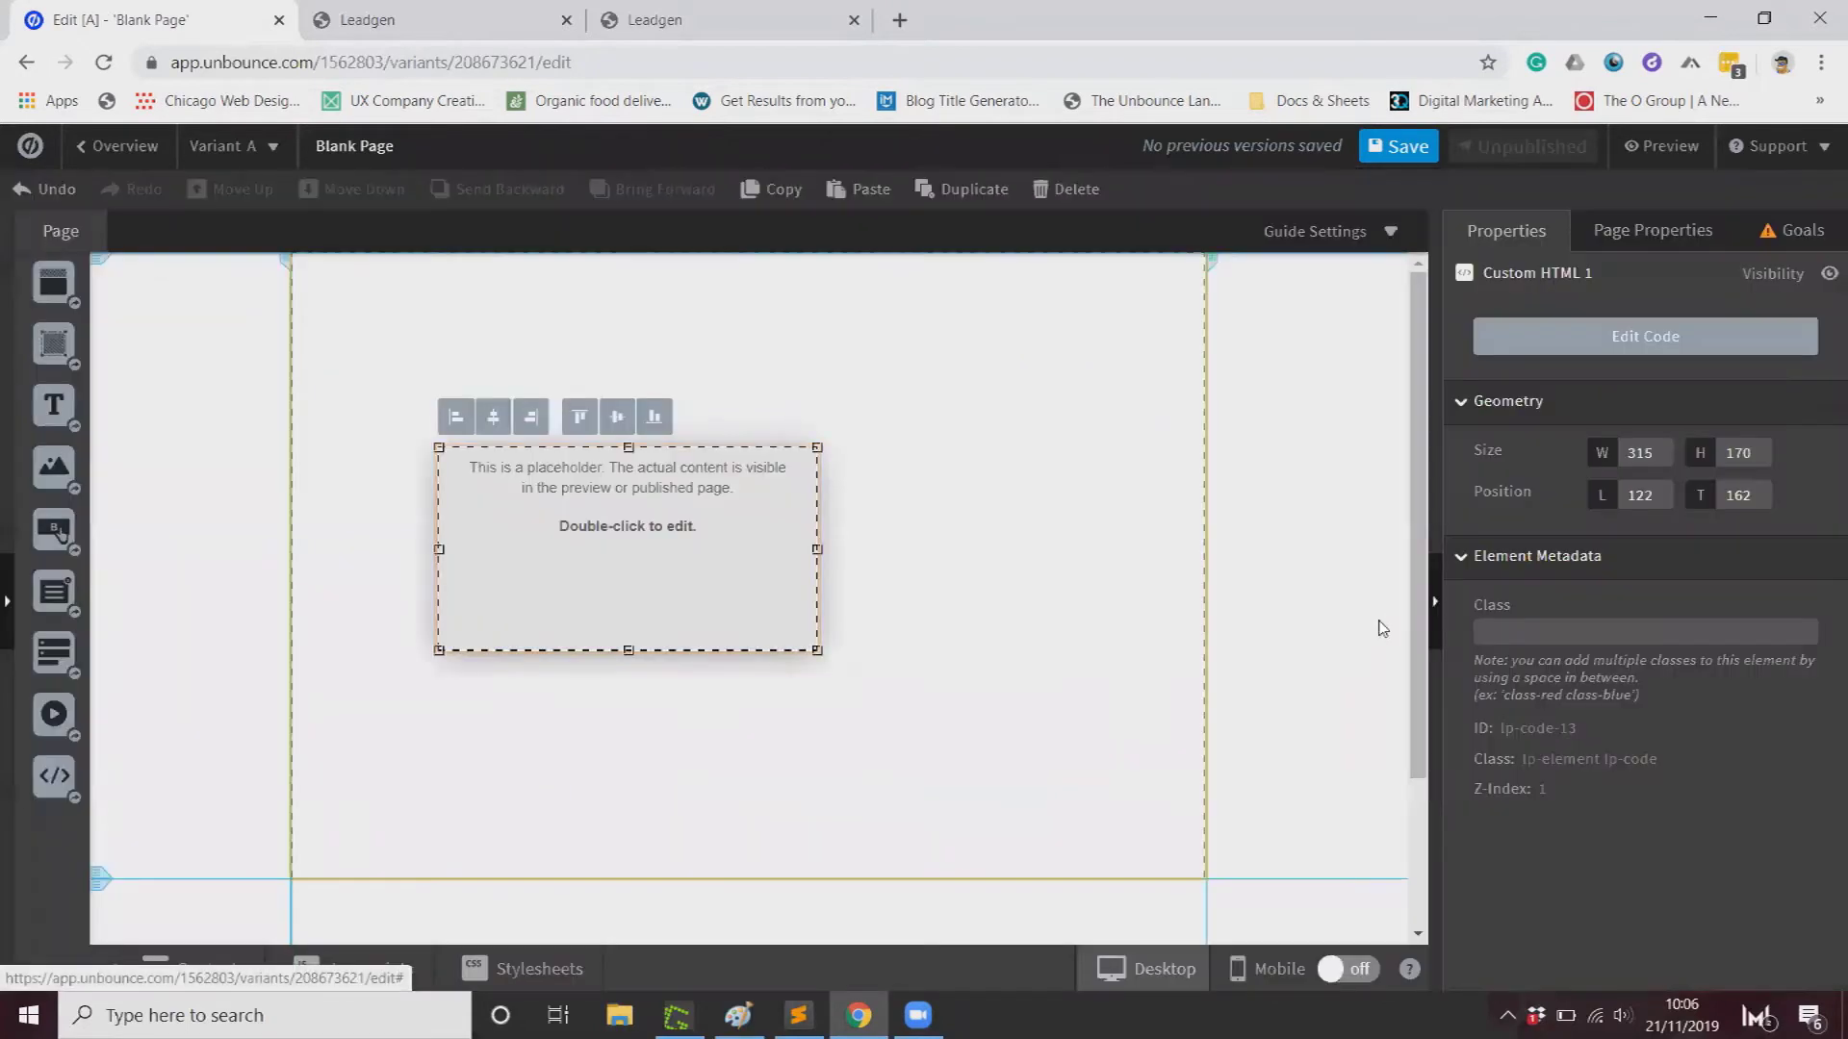
drag(742, 503, 742, 808)
drag(931, 535, 1157, 569)
drag(553, 540, 332, 536)
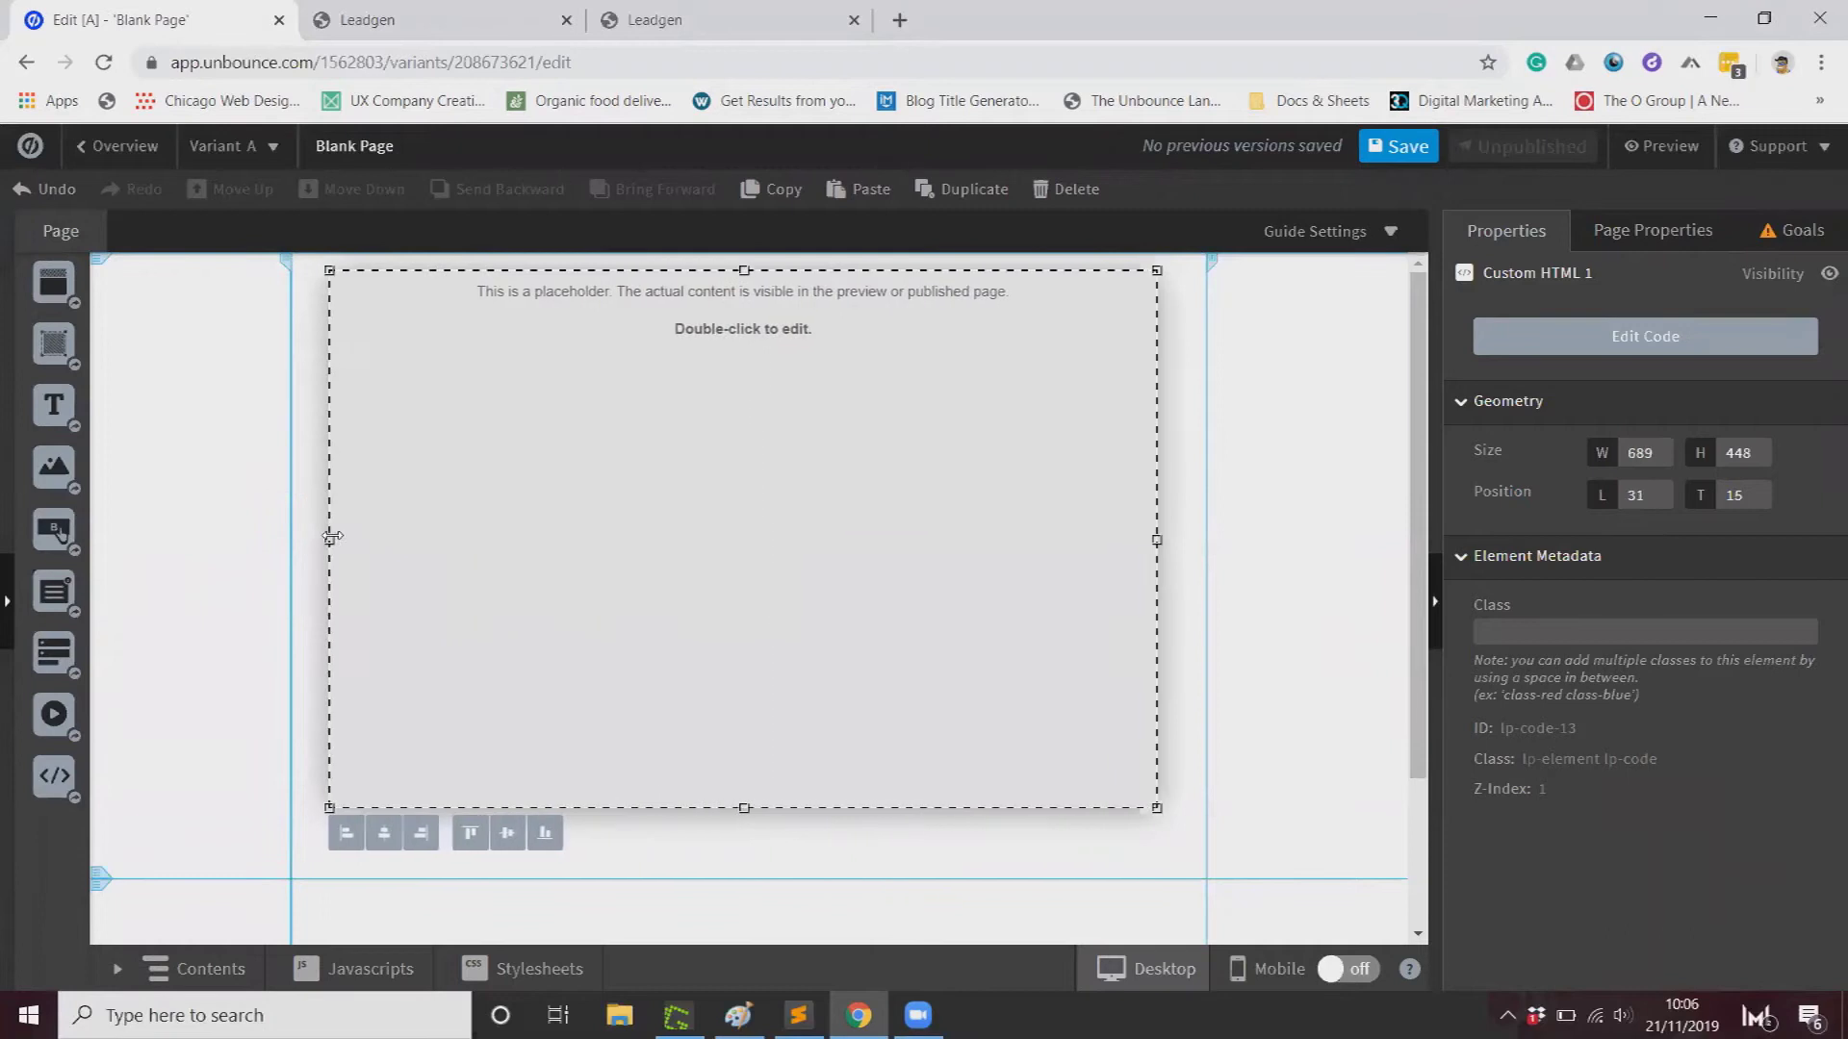
drag(1020, 500, 1056, 470)
click(1274, 404)
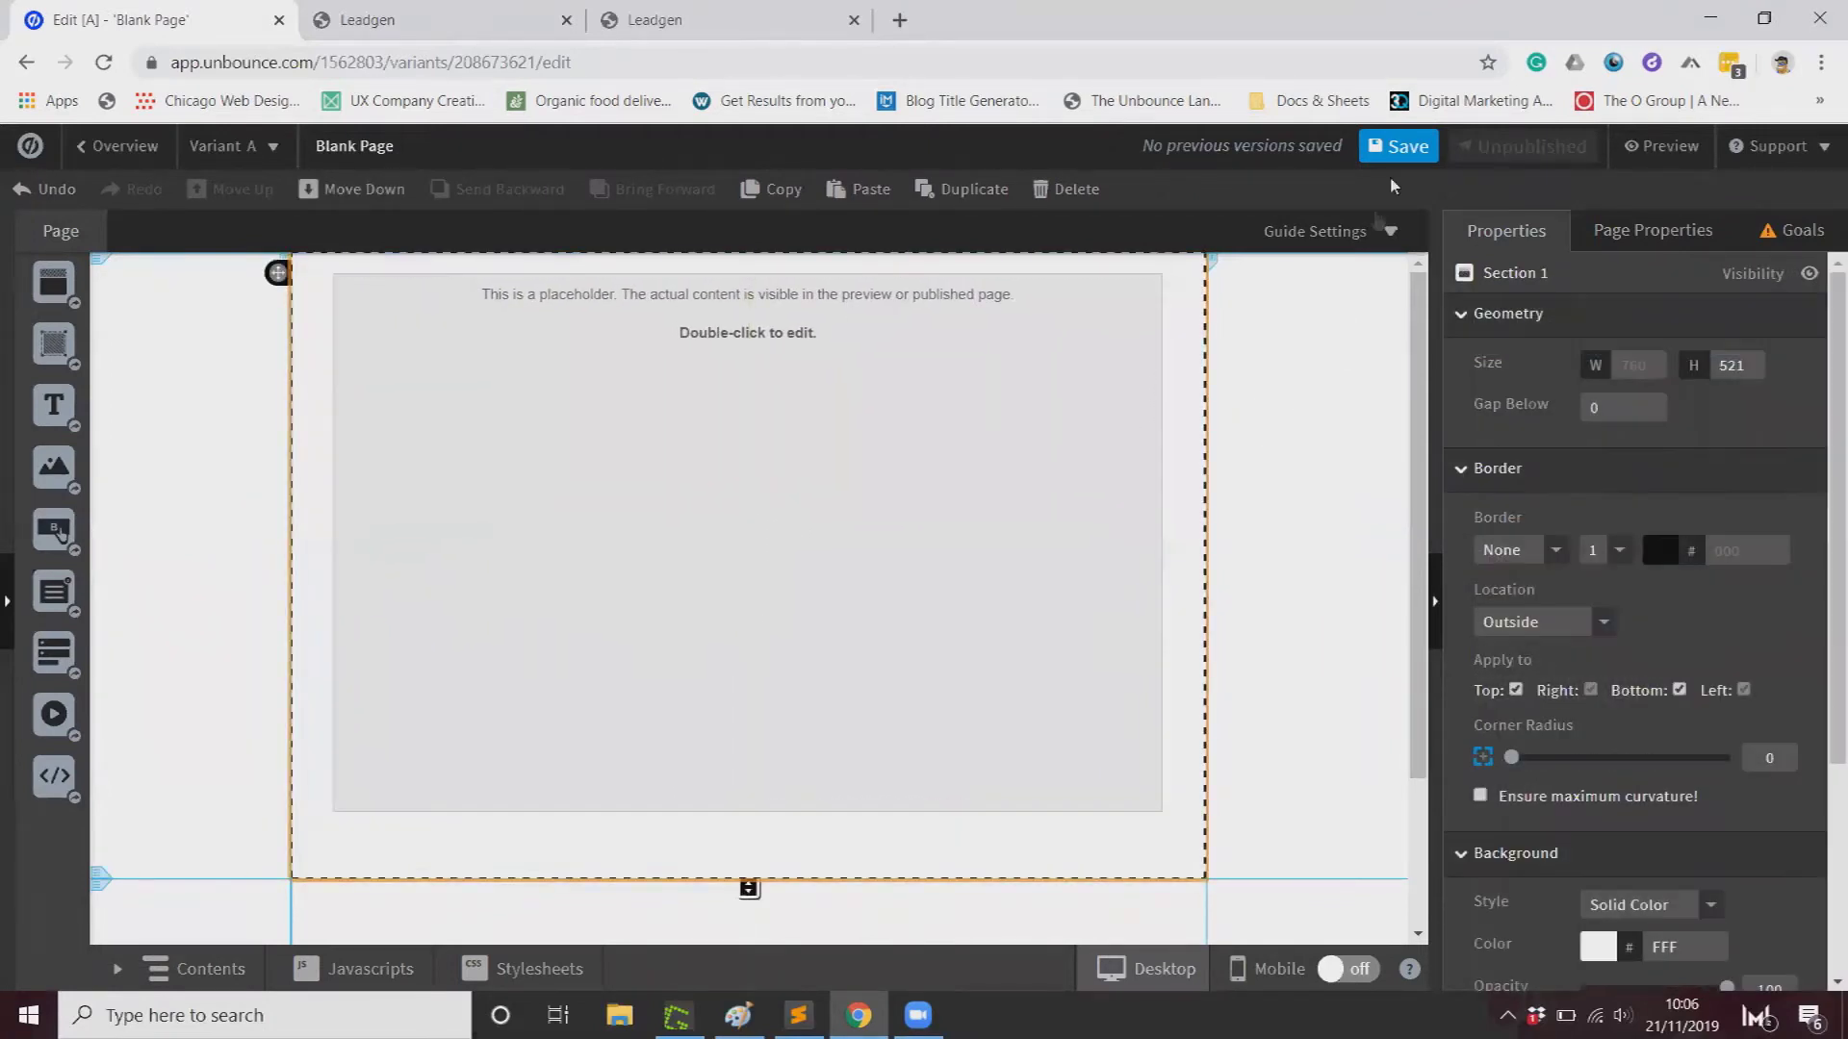
Step: Save the page and change its URL to unbouncepages.com/blank-page-20
click(1403, 146)
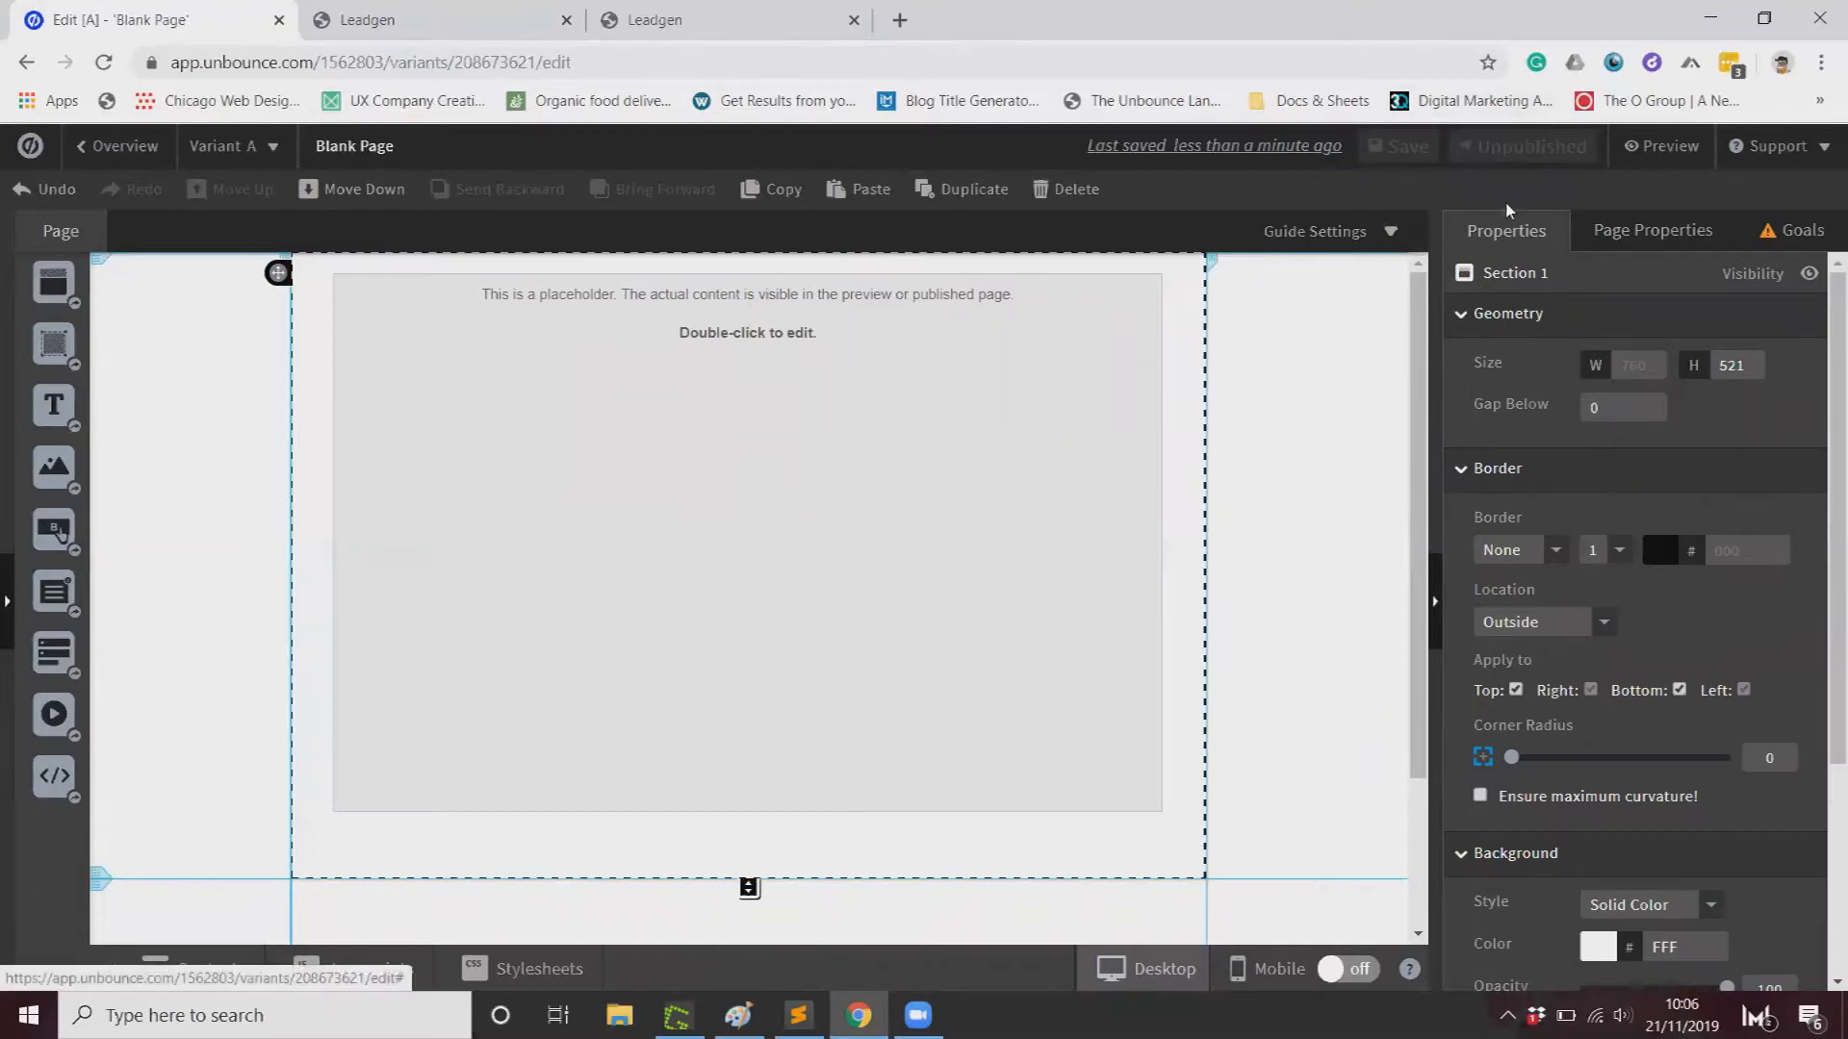
click(118, 145)
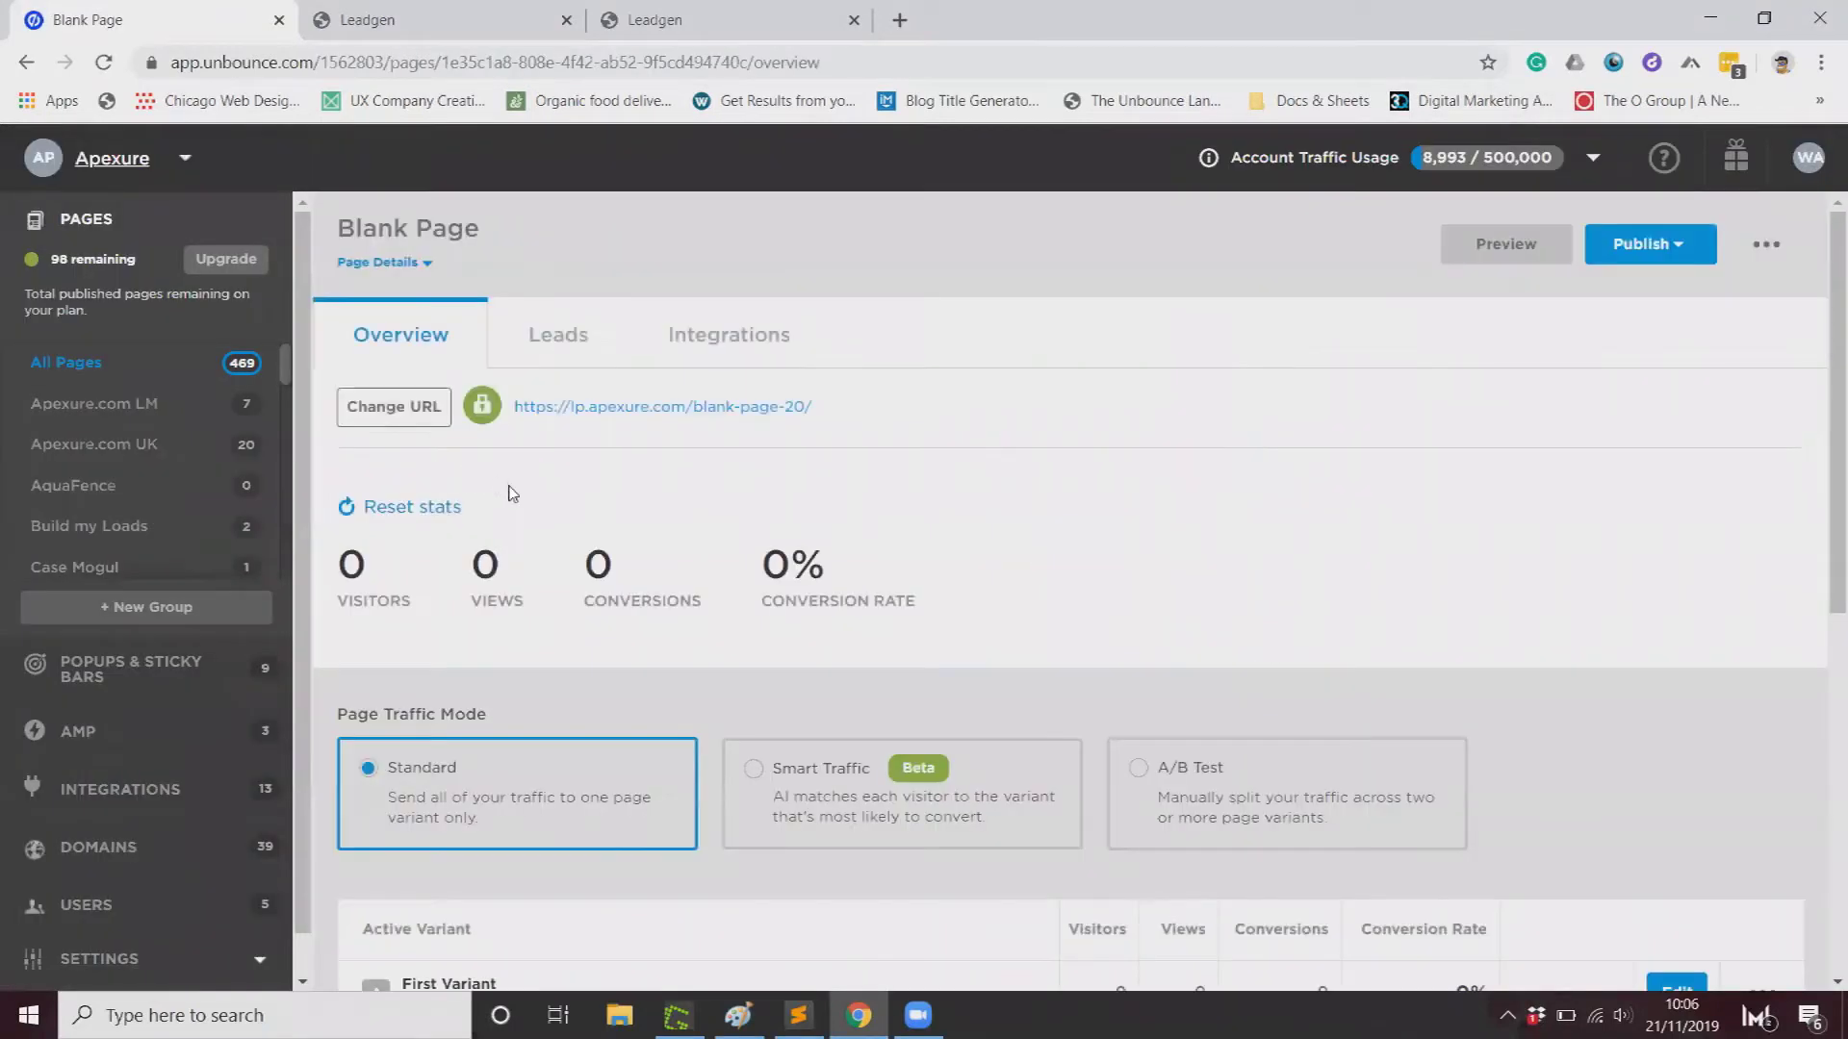
click(389, 416)
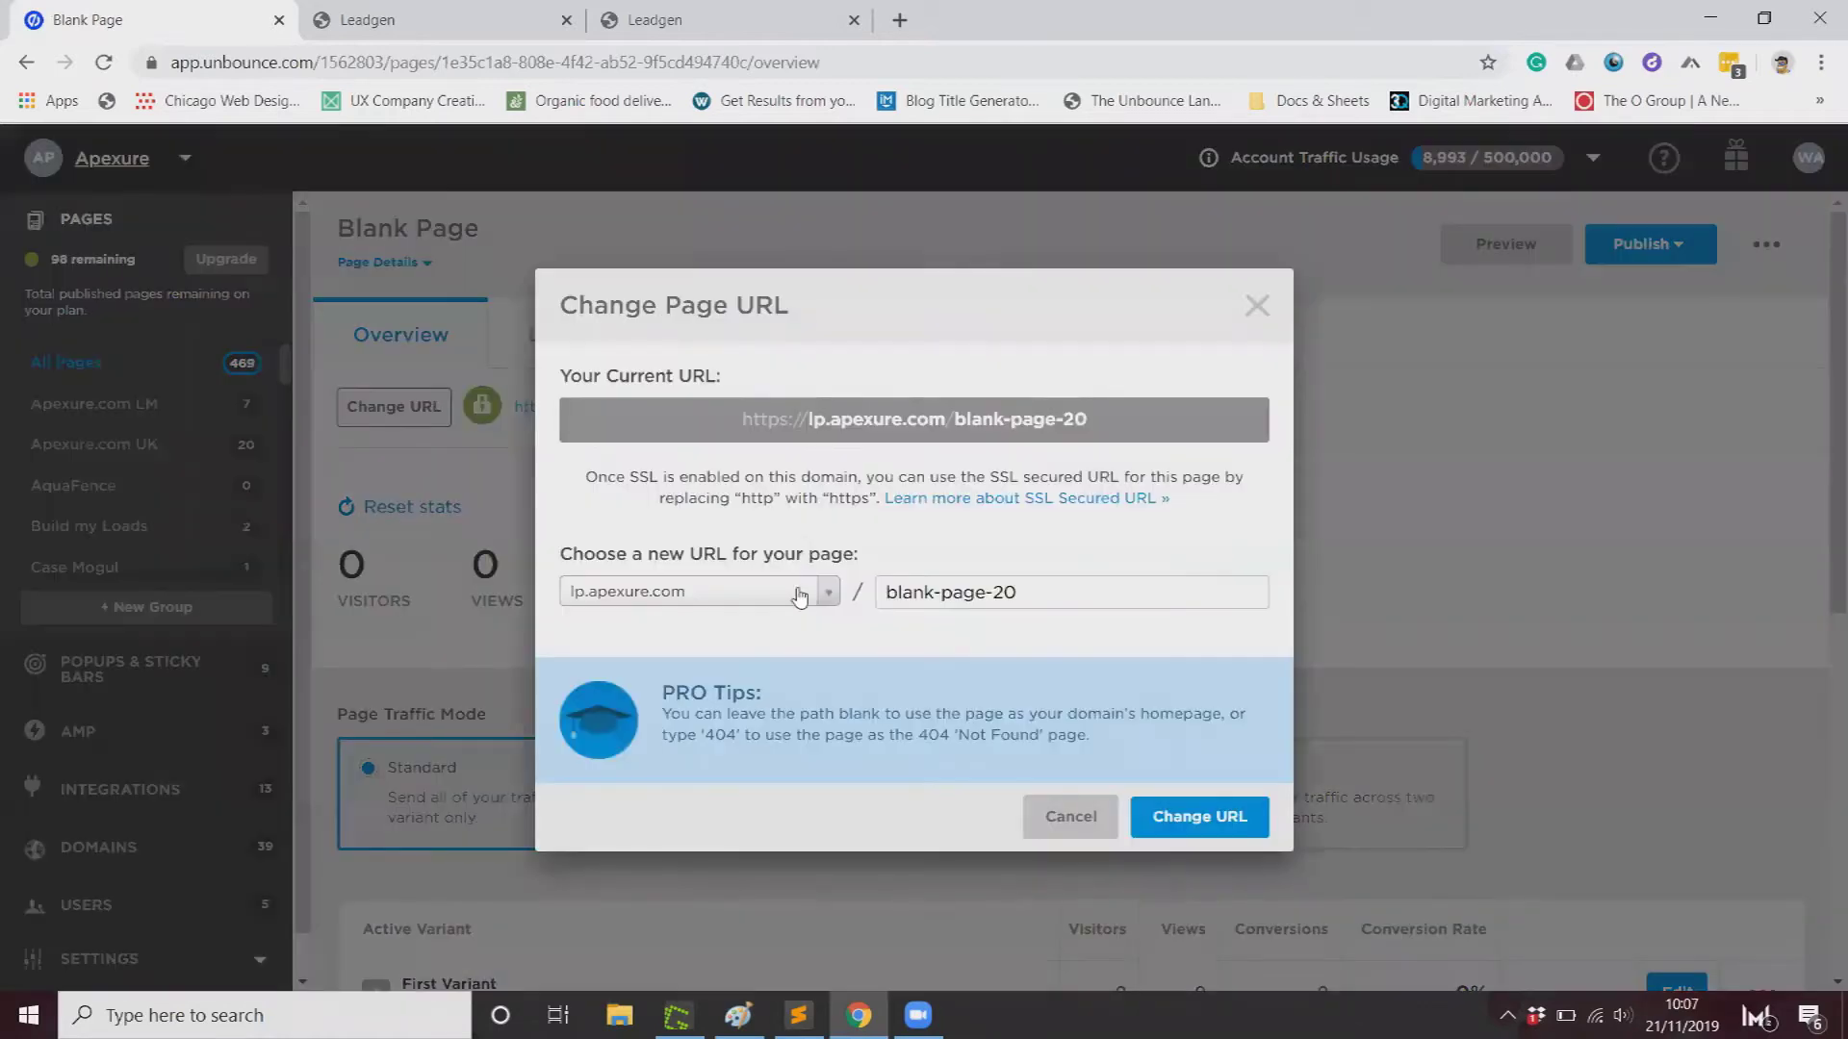
click(782, 601)
scroll(775, 756, down, 5)
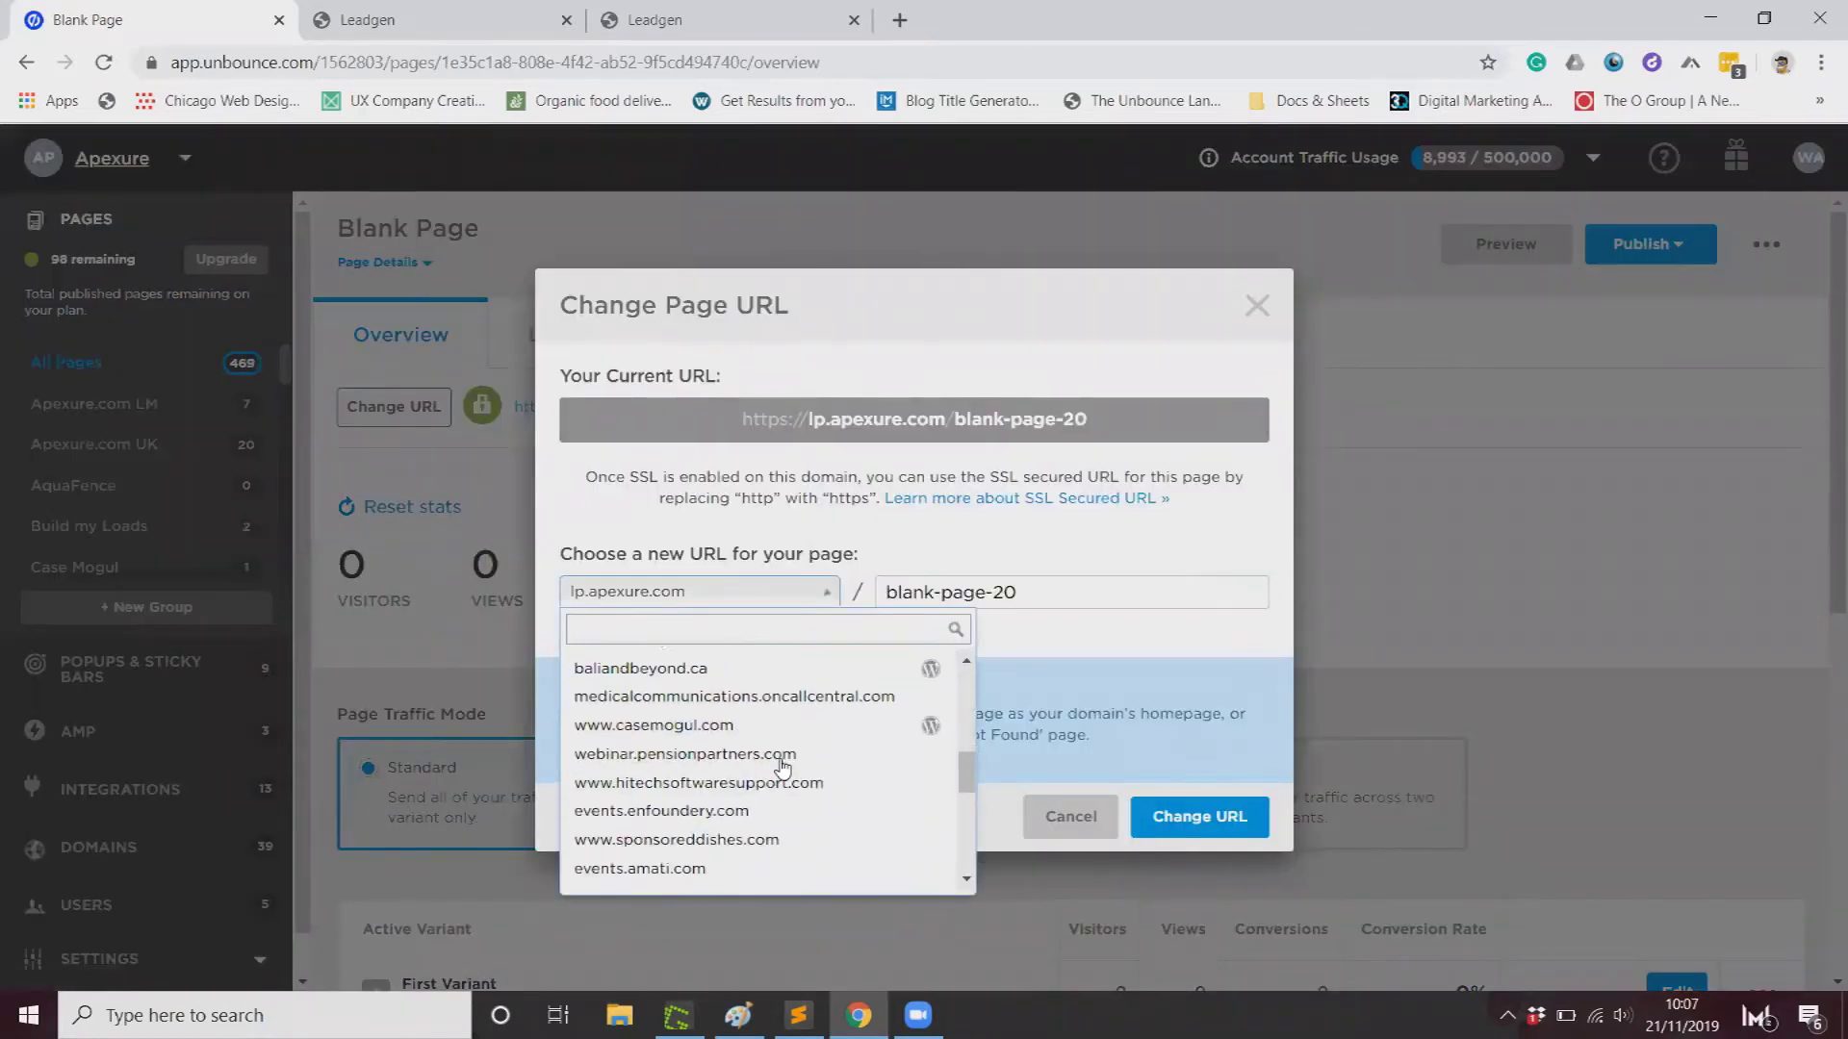
scroll(783, 768, down, 3)
click(745, 841)
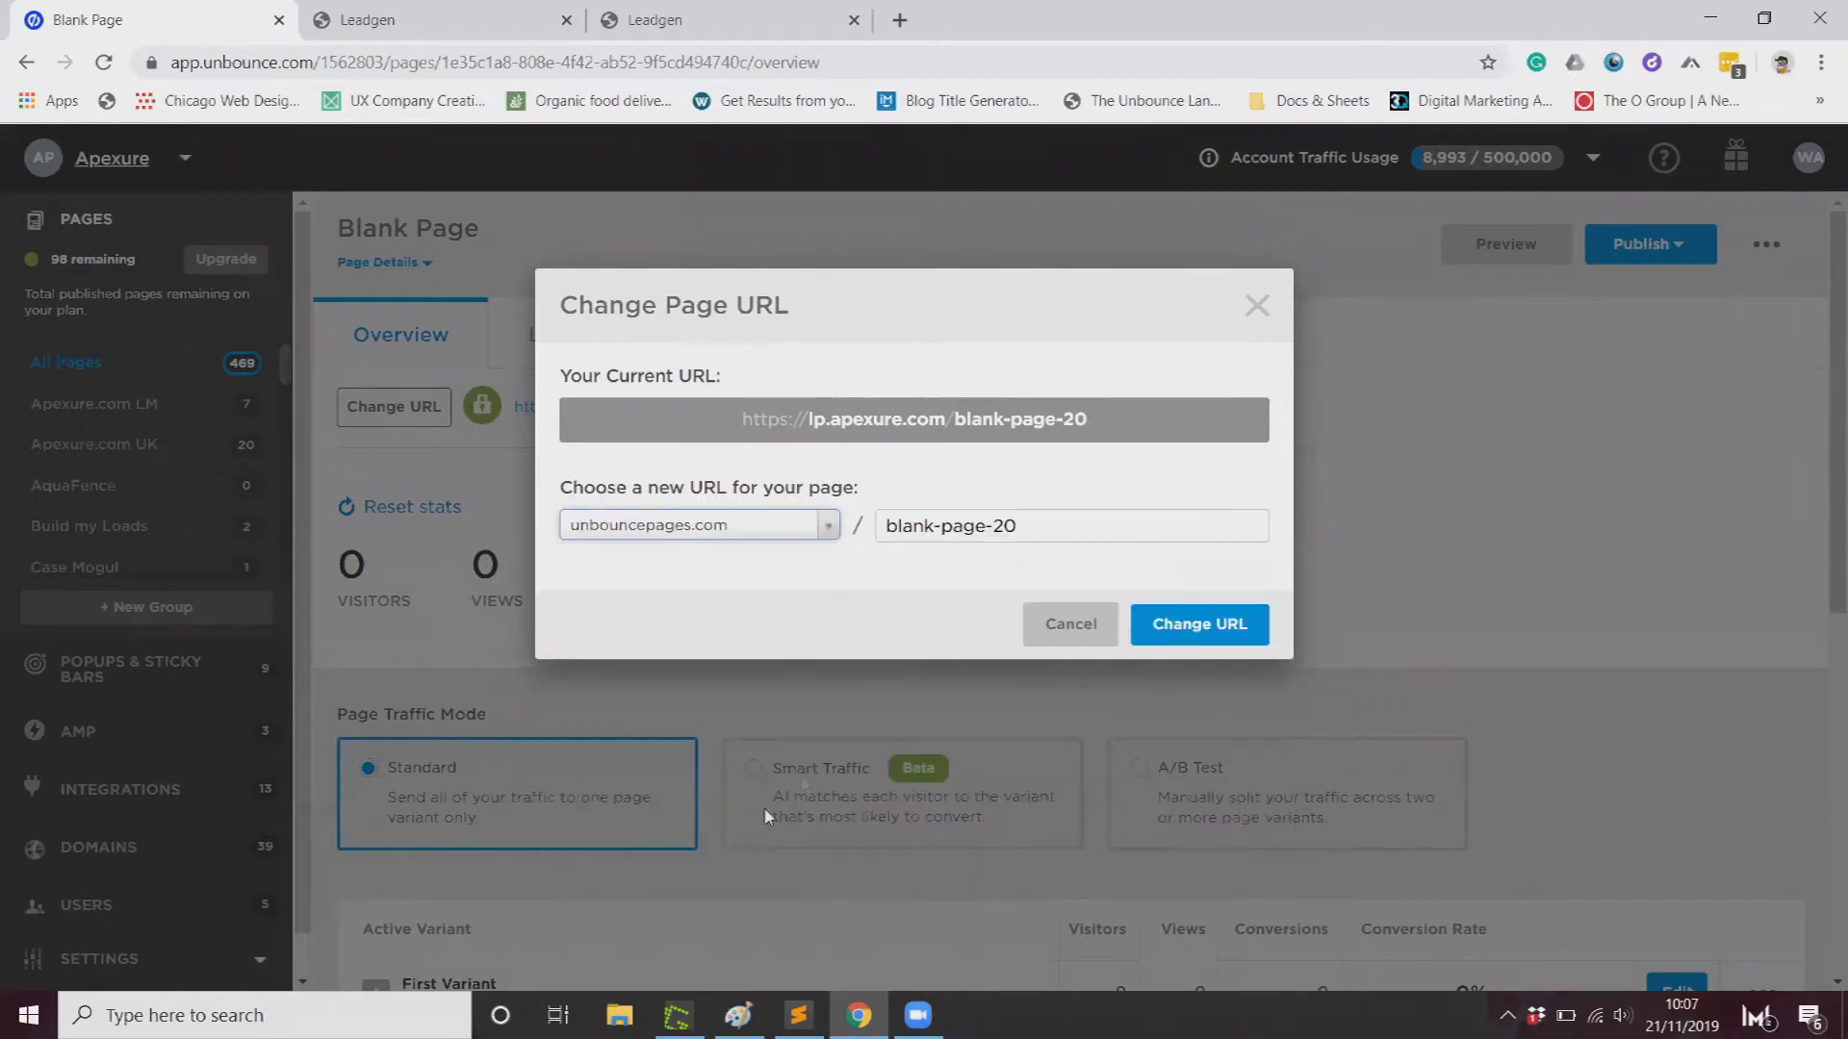
click(1175, 630)
click(1089, 719)
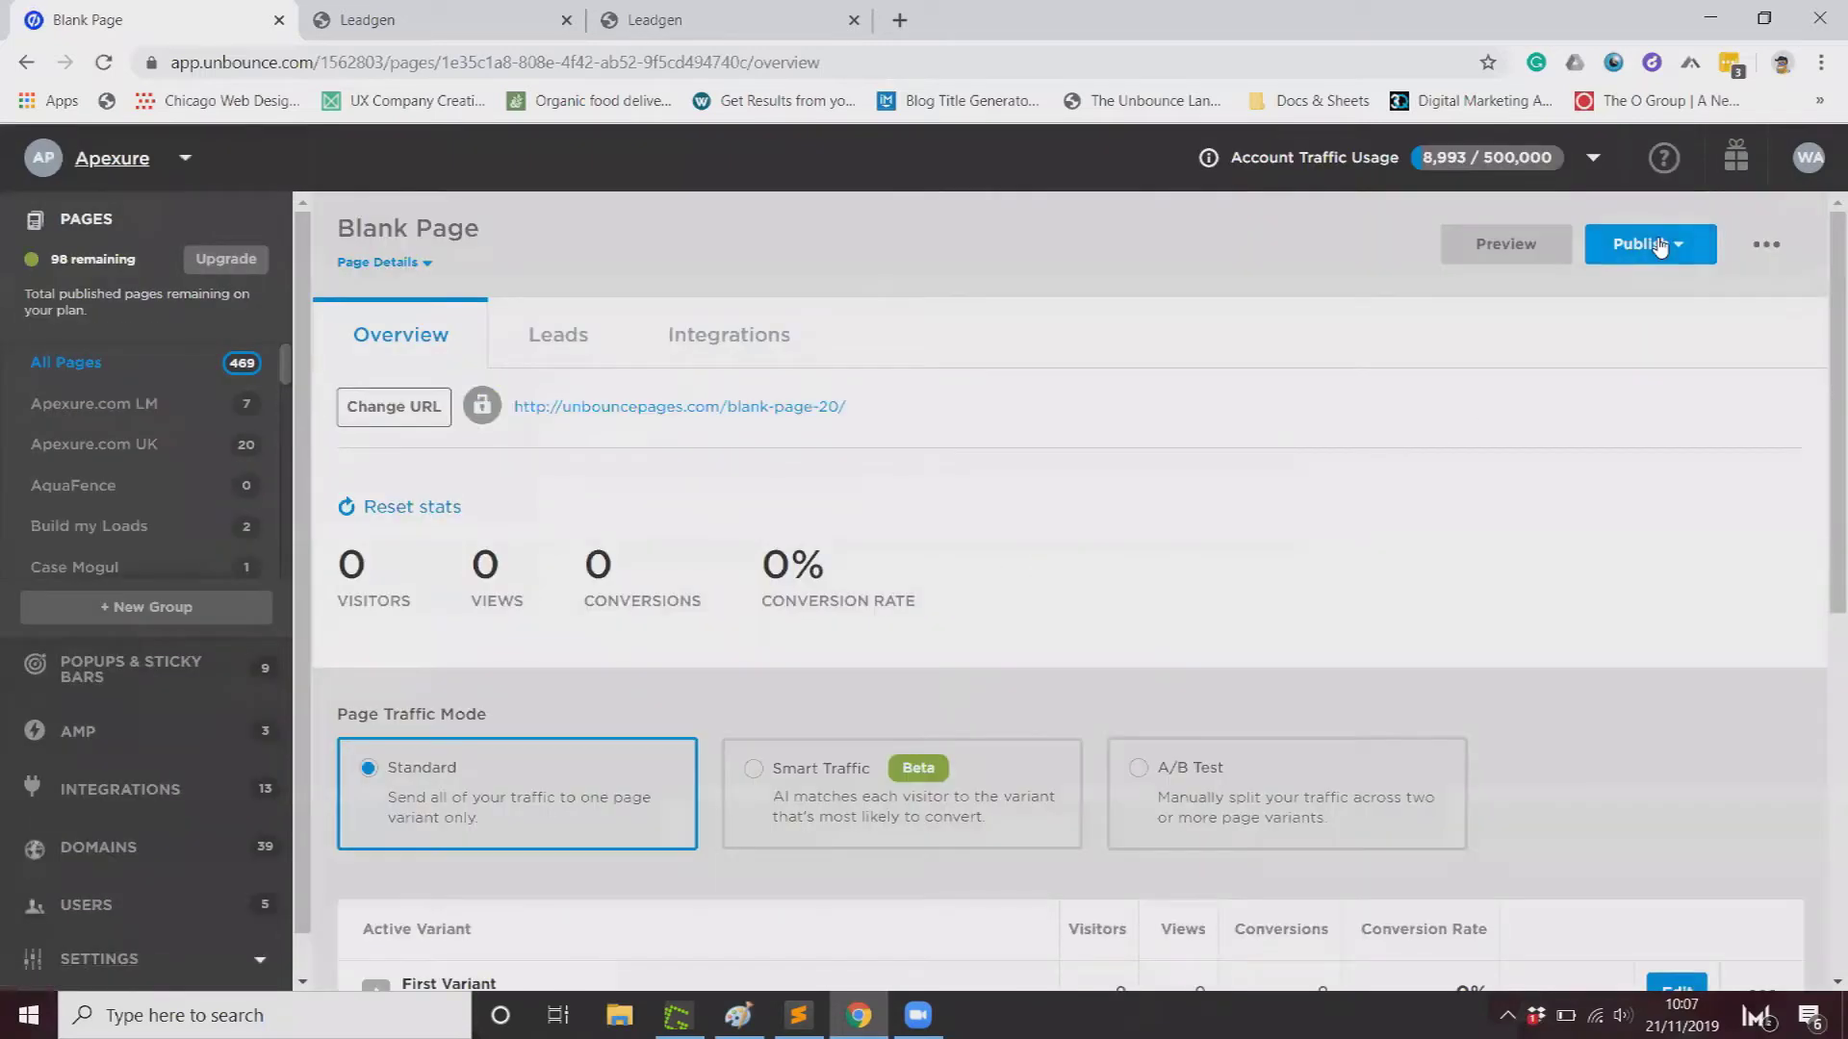
click(1651, 252)
Step: Publish the page immediately and confirm with Publish Page
click(1434, 296)
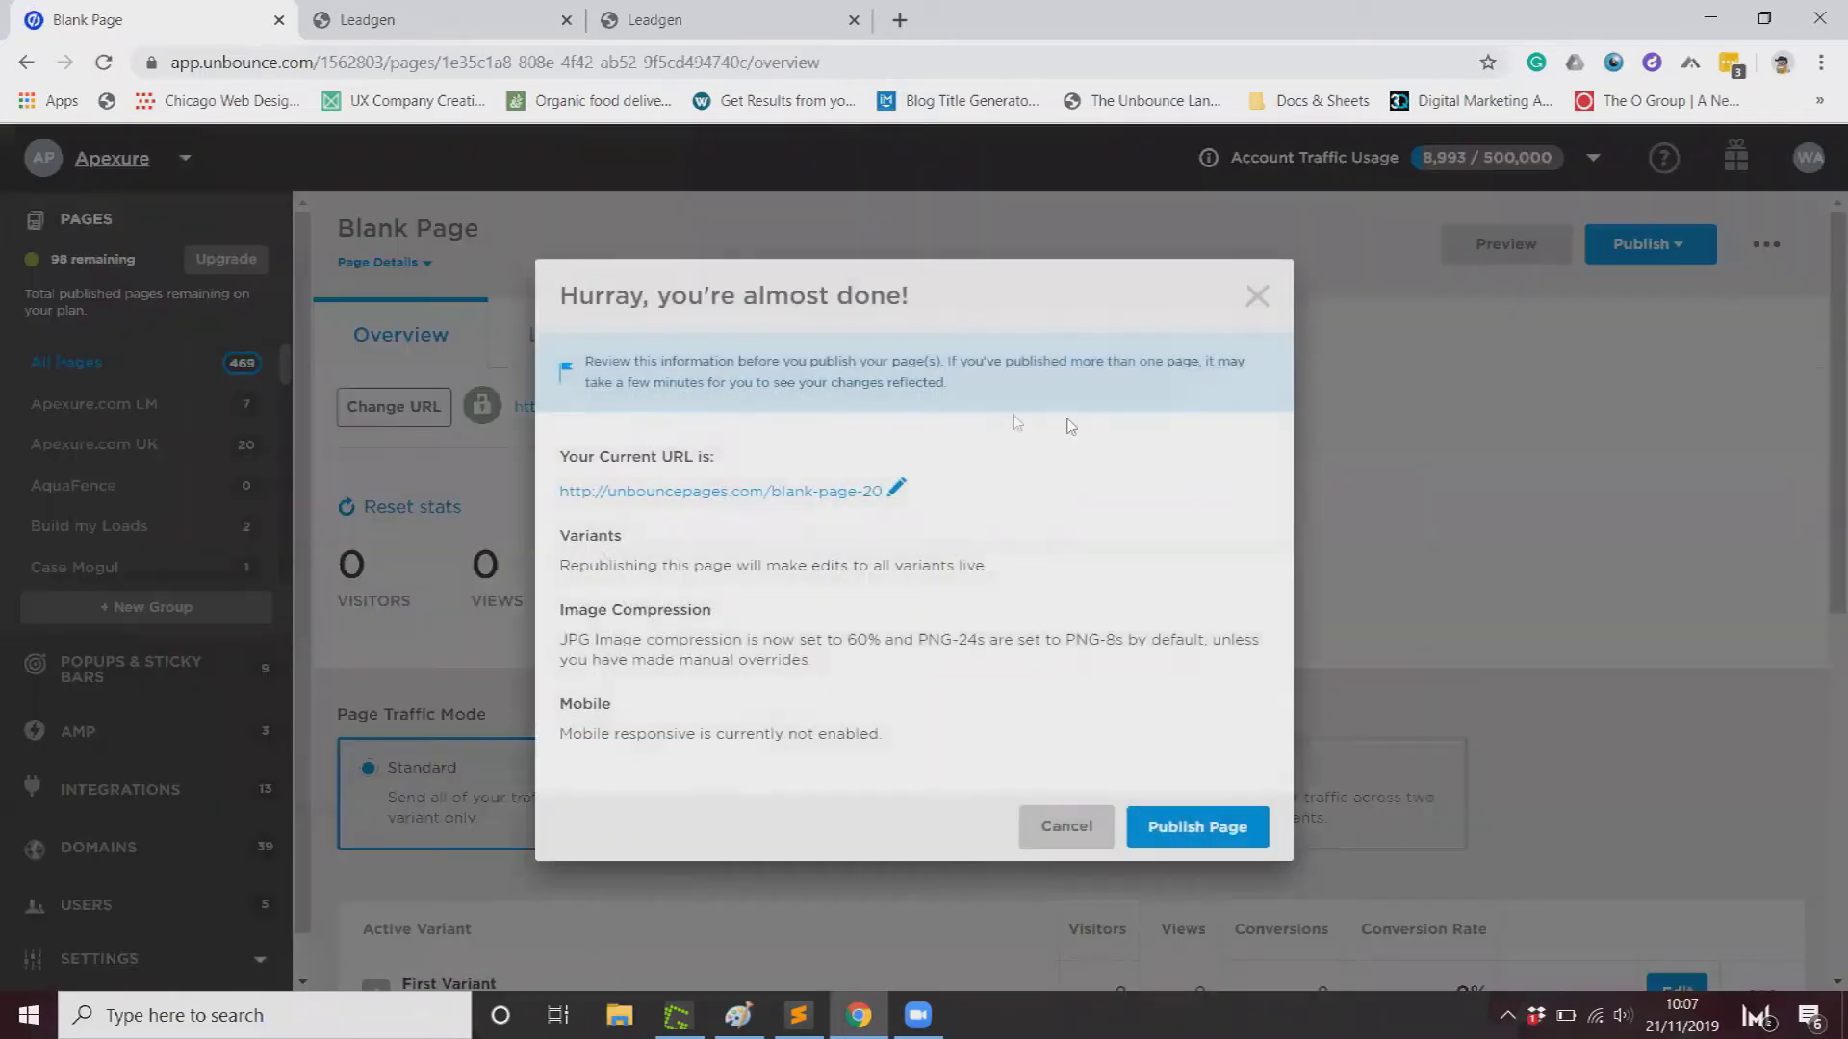
click(1214, 826)
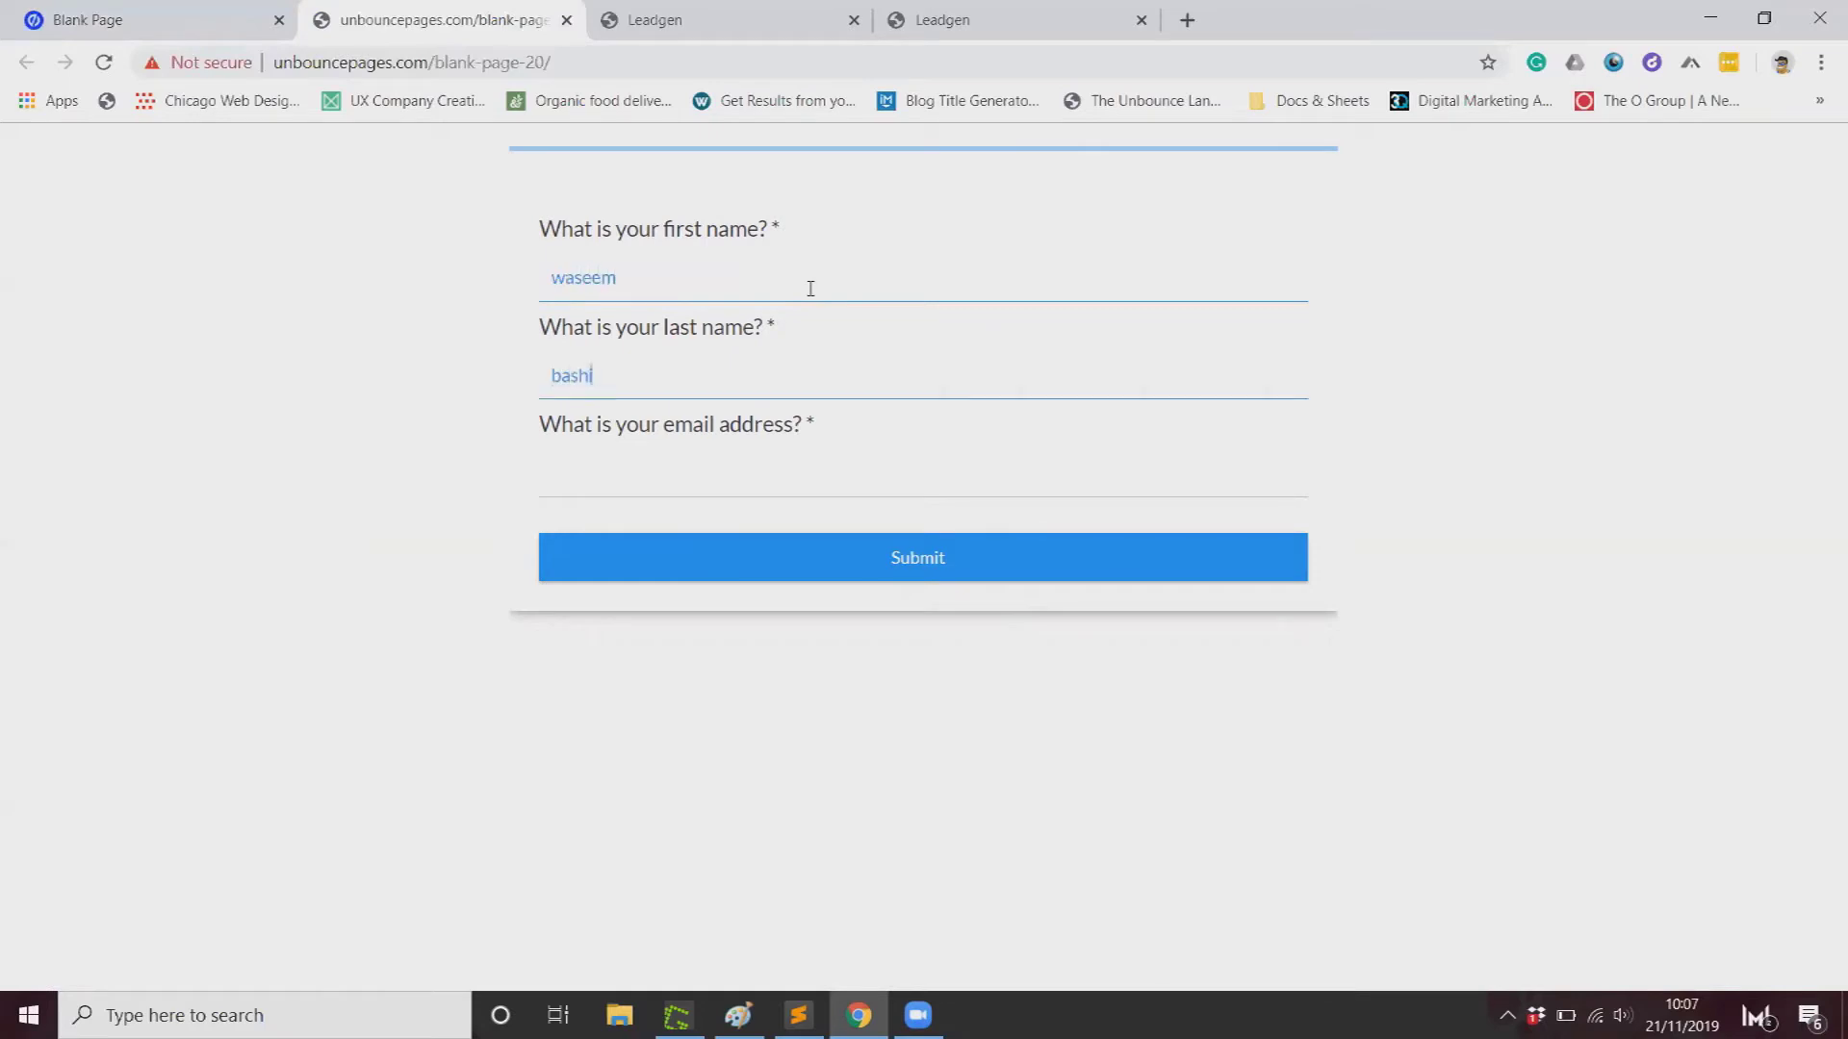
Step: Complete the last name, enter a test e-mail address, and submit the live form
text(r)
key(Tab)
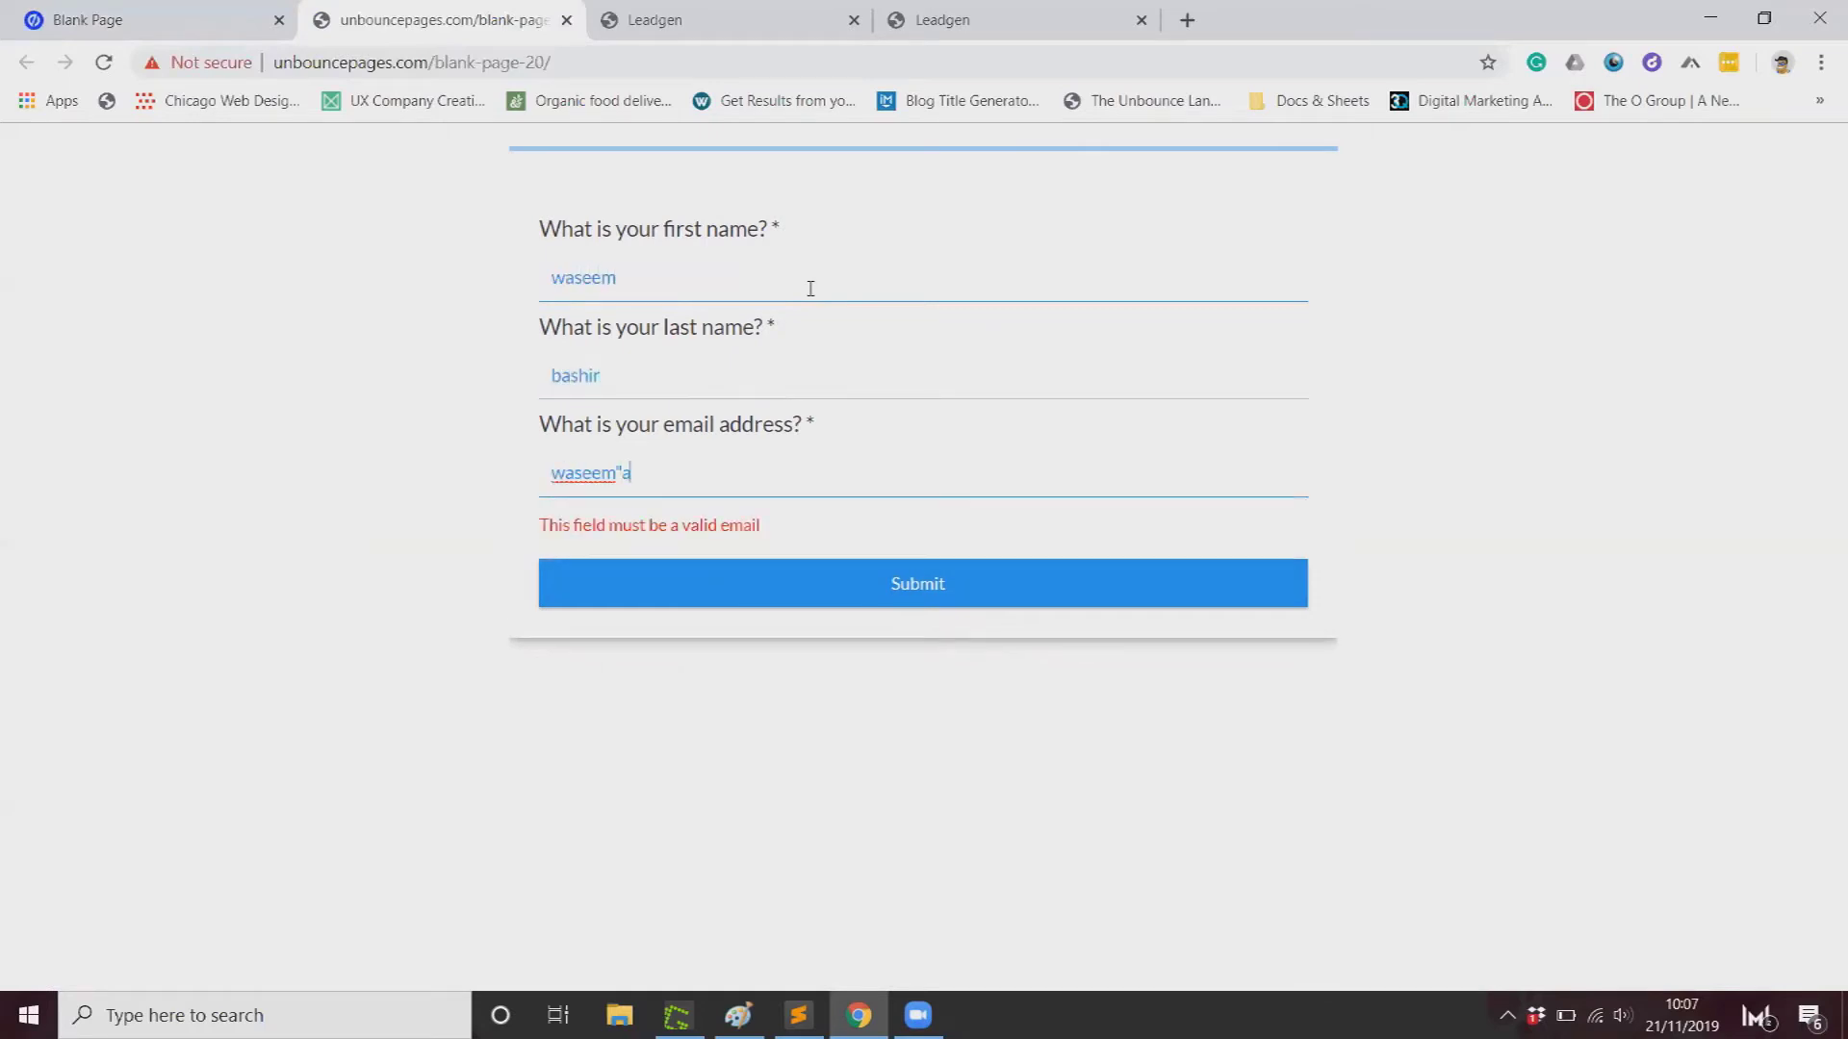
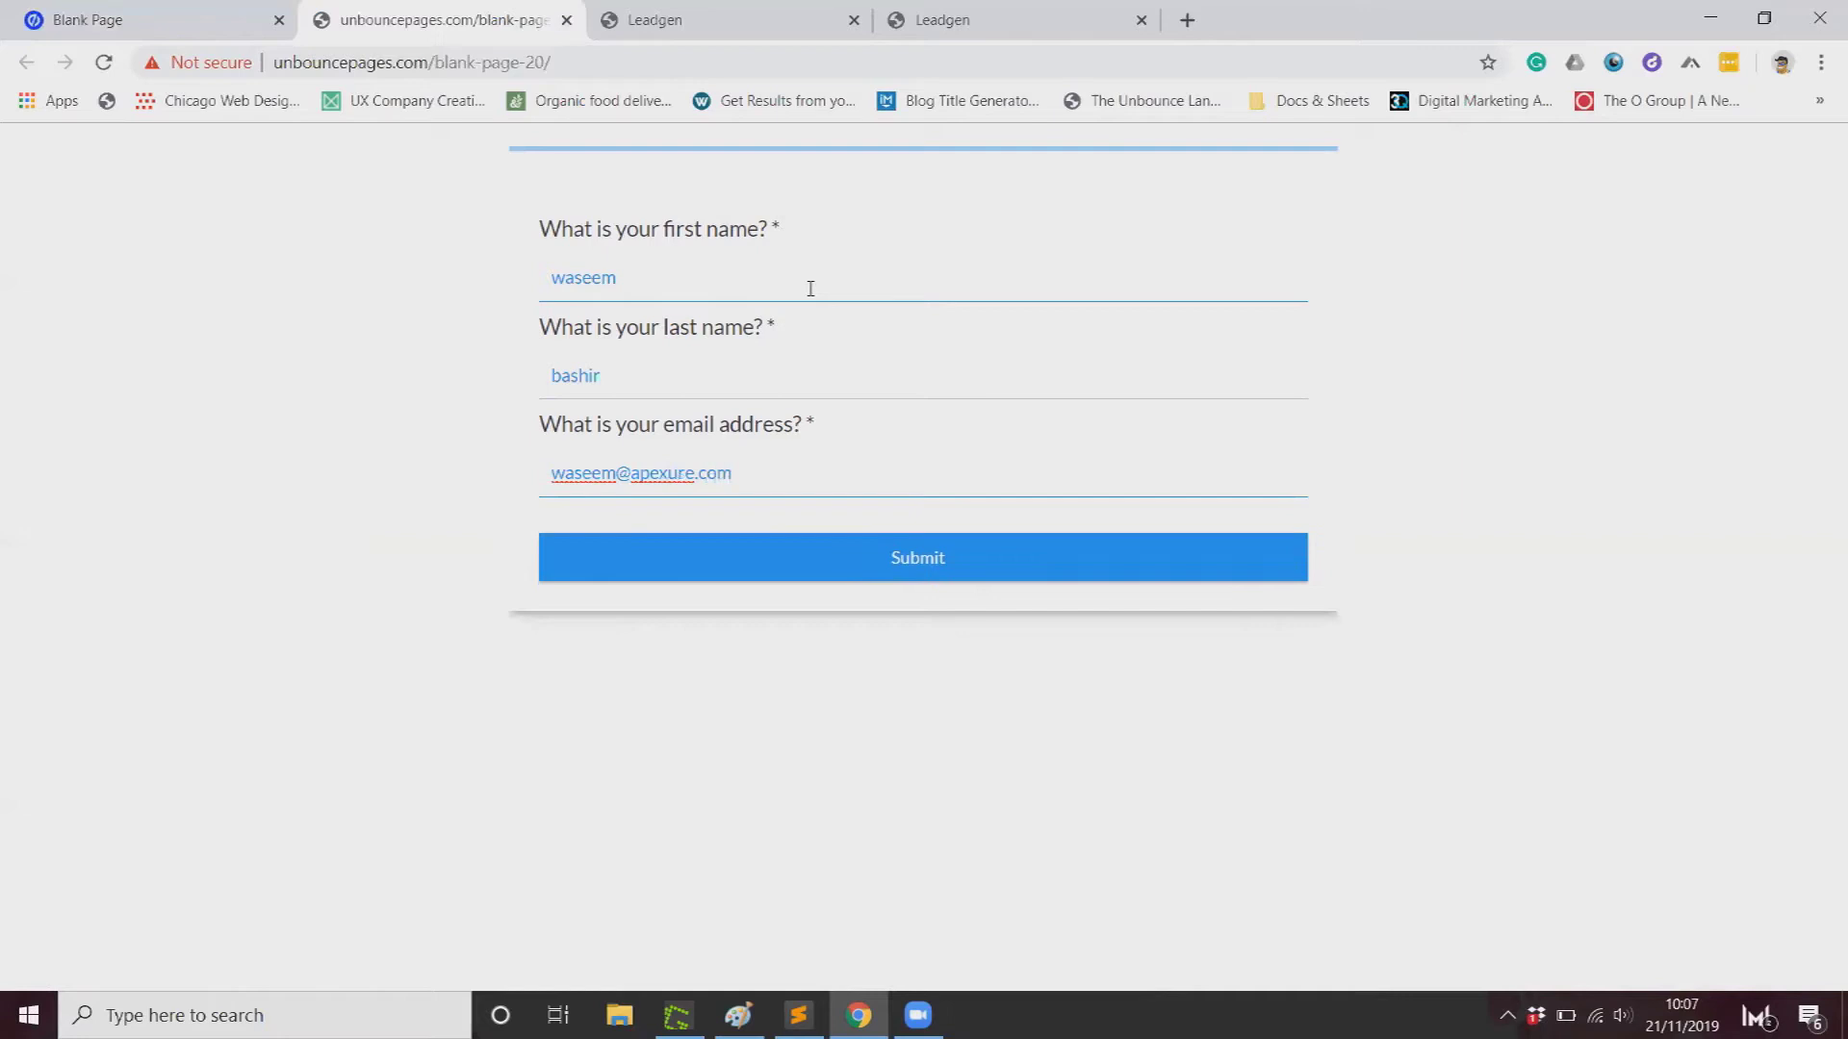
click(900, 568)
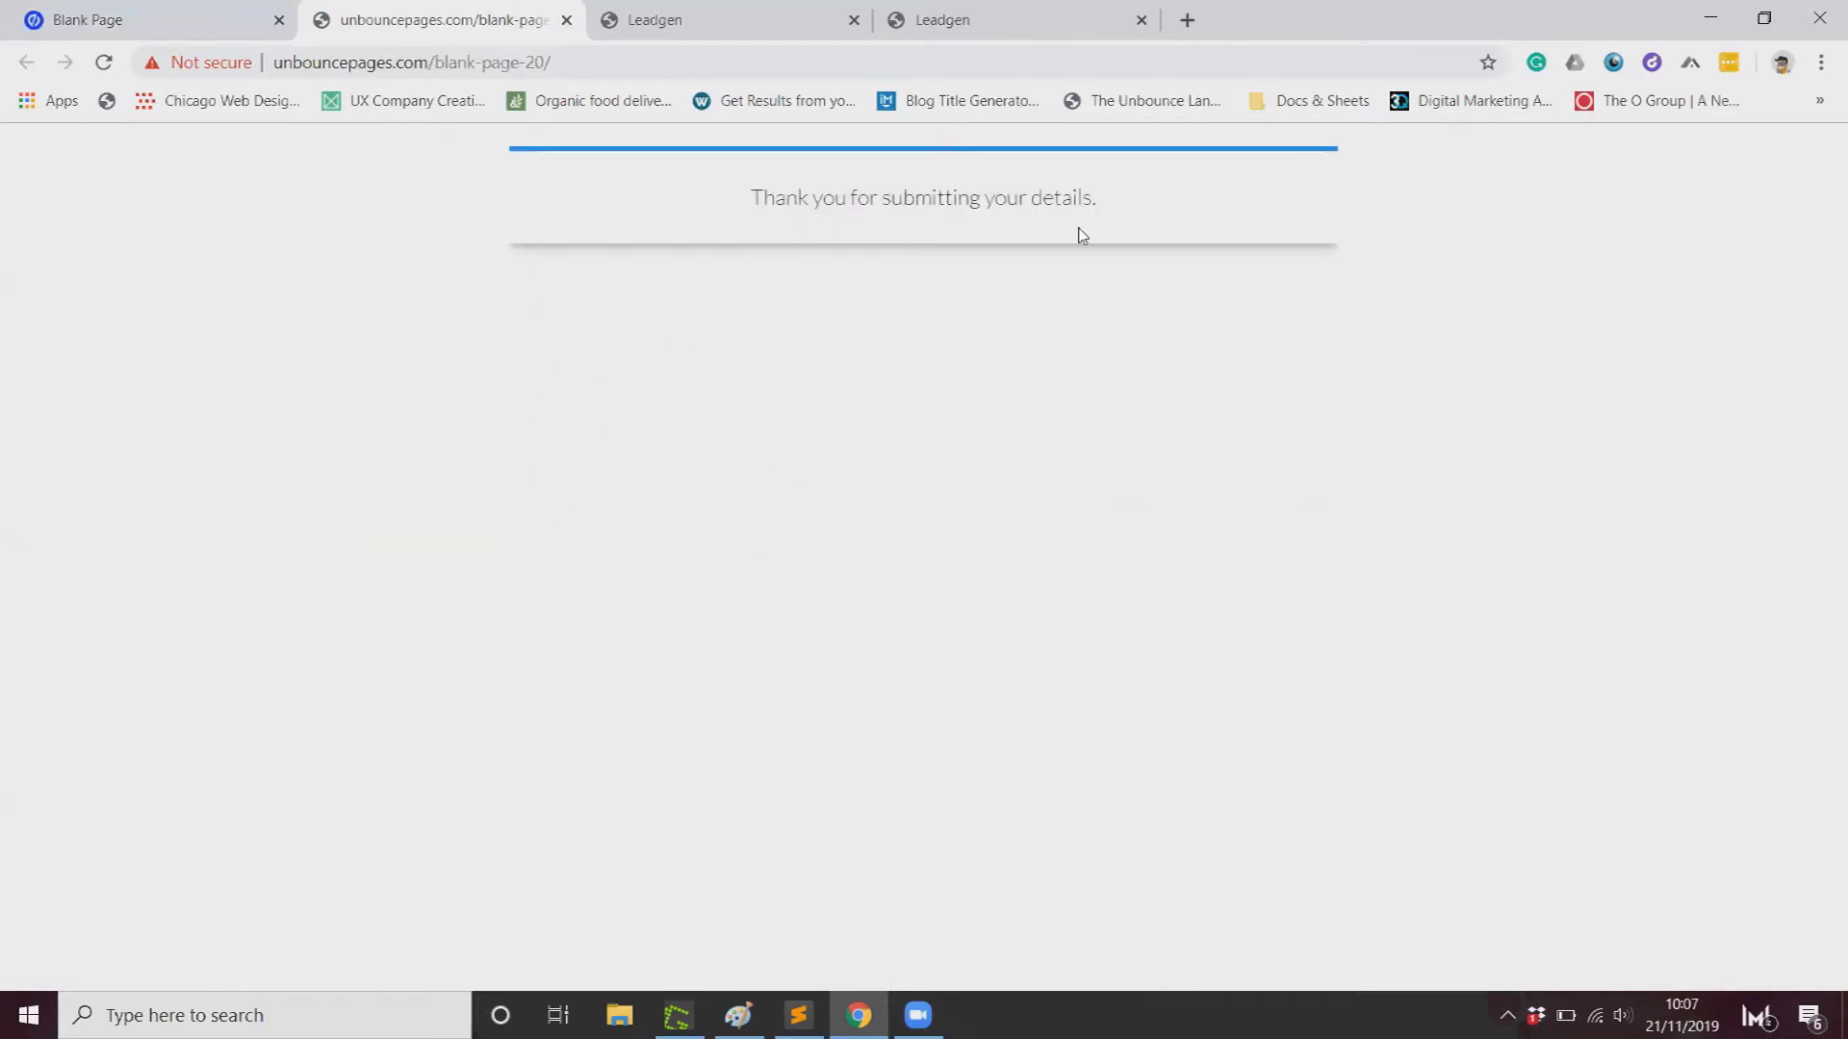
click(752, 26)
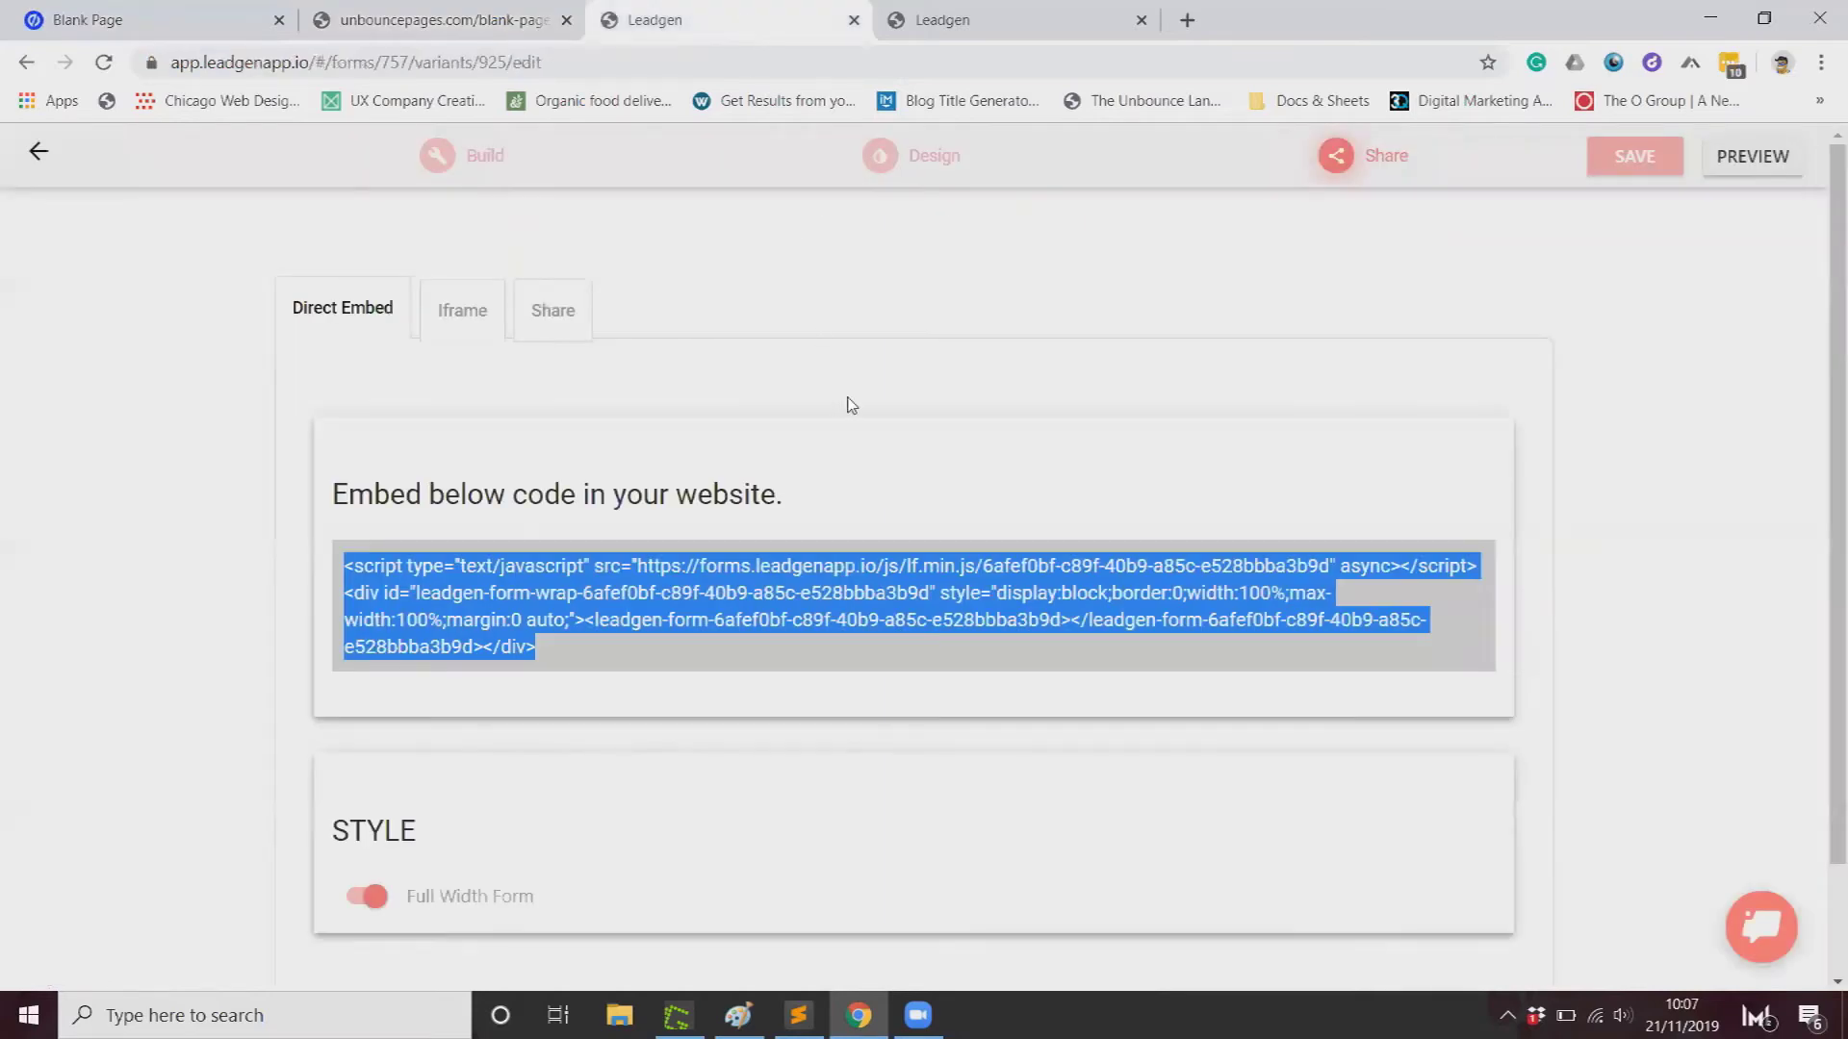
Step: Confirm LeadGen's form shows 1 conversion from 3 visitors and a thank-you message submit action
click(41, 155)
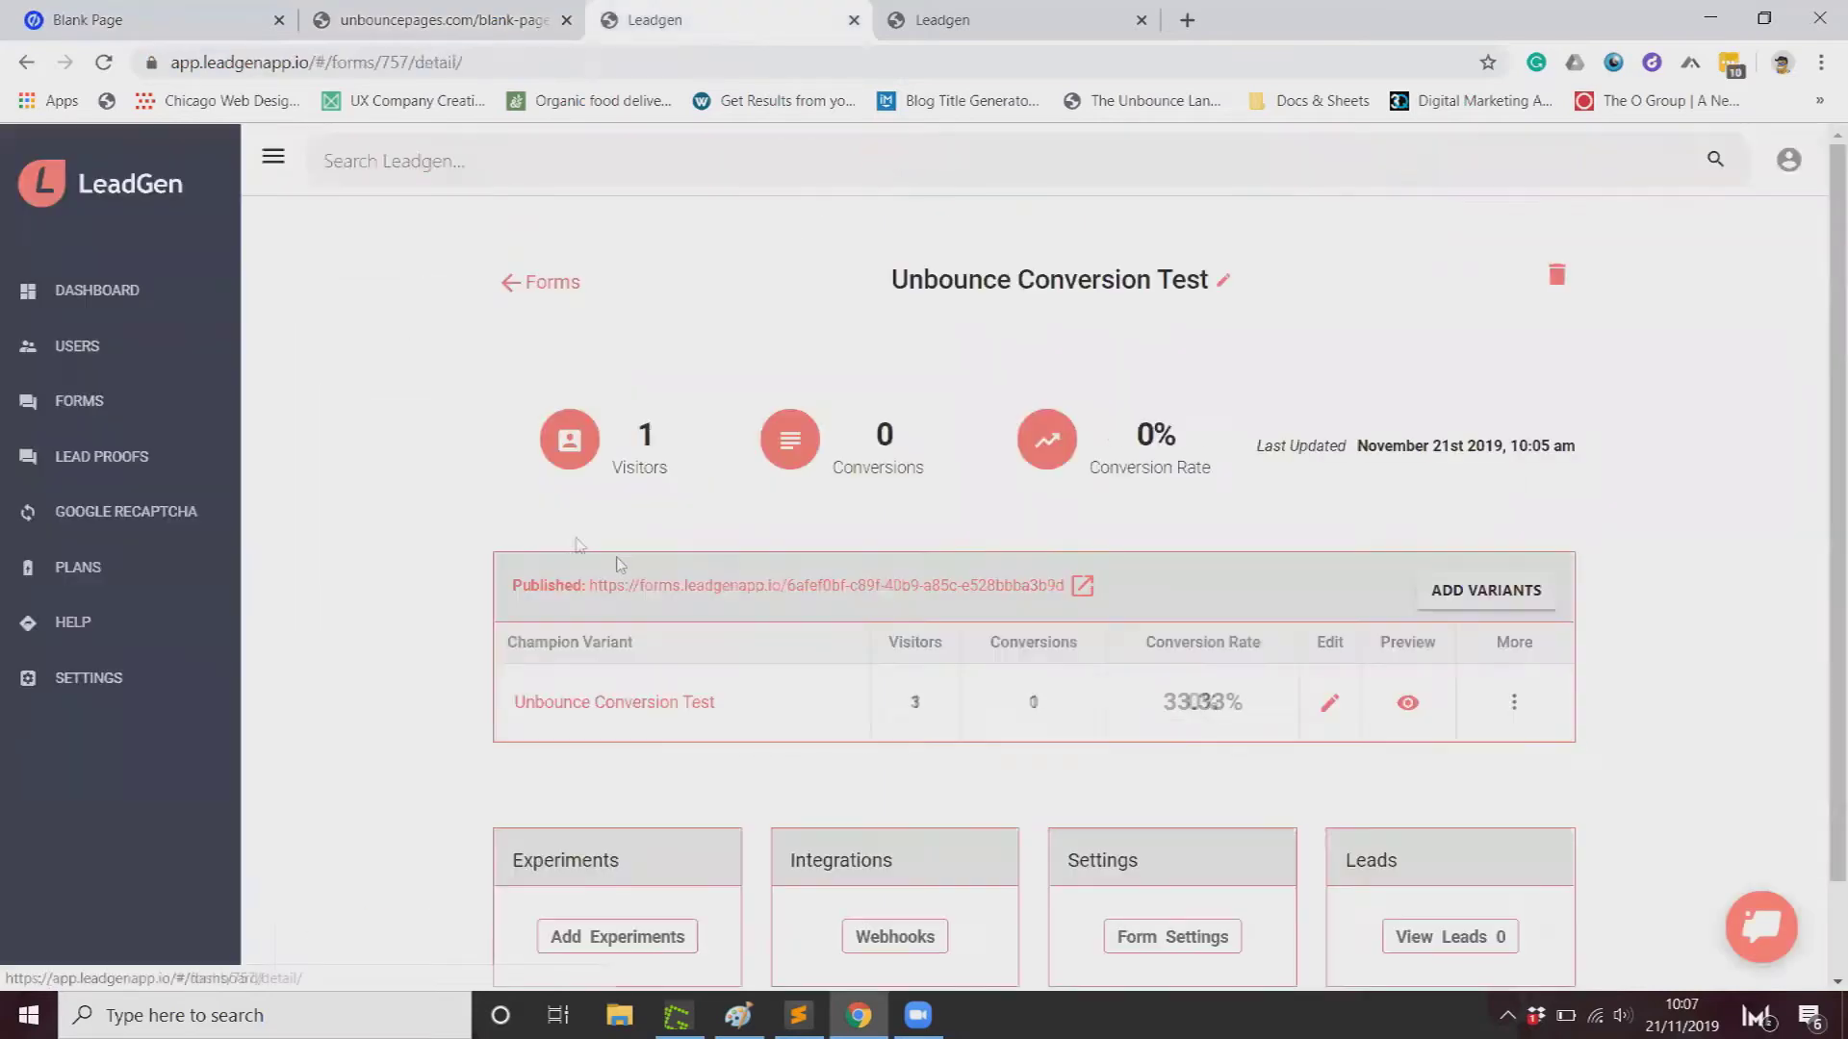
scroll(1146, 832, down, 1)
click(1121, 828)
scroll(709, 510, down, 3)
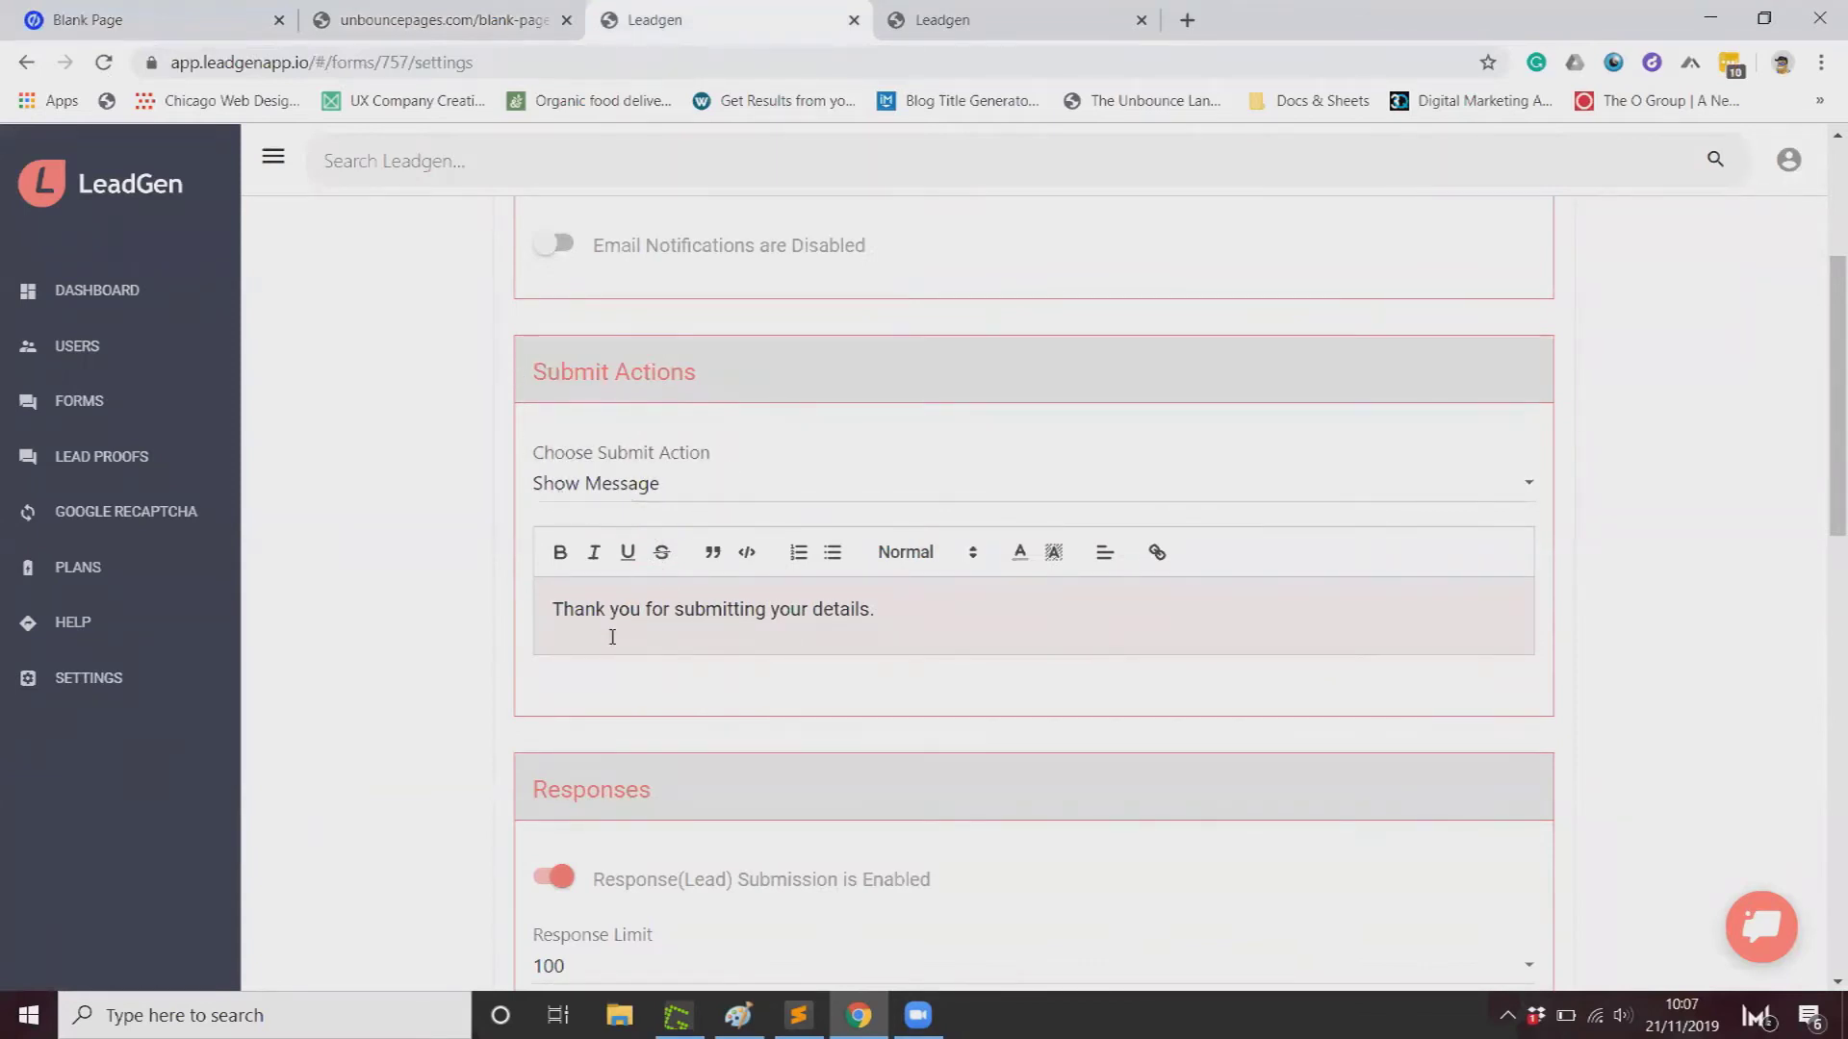
click(183, 19)
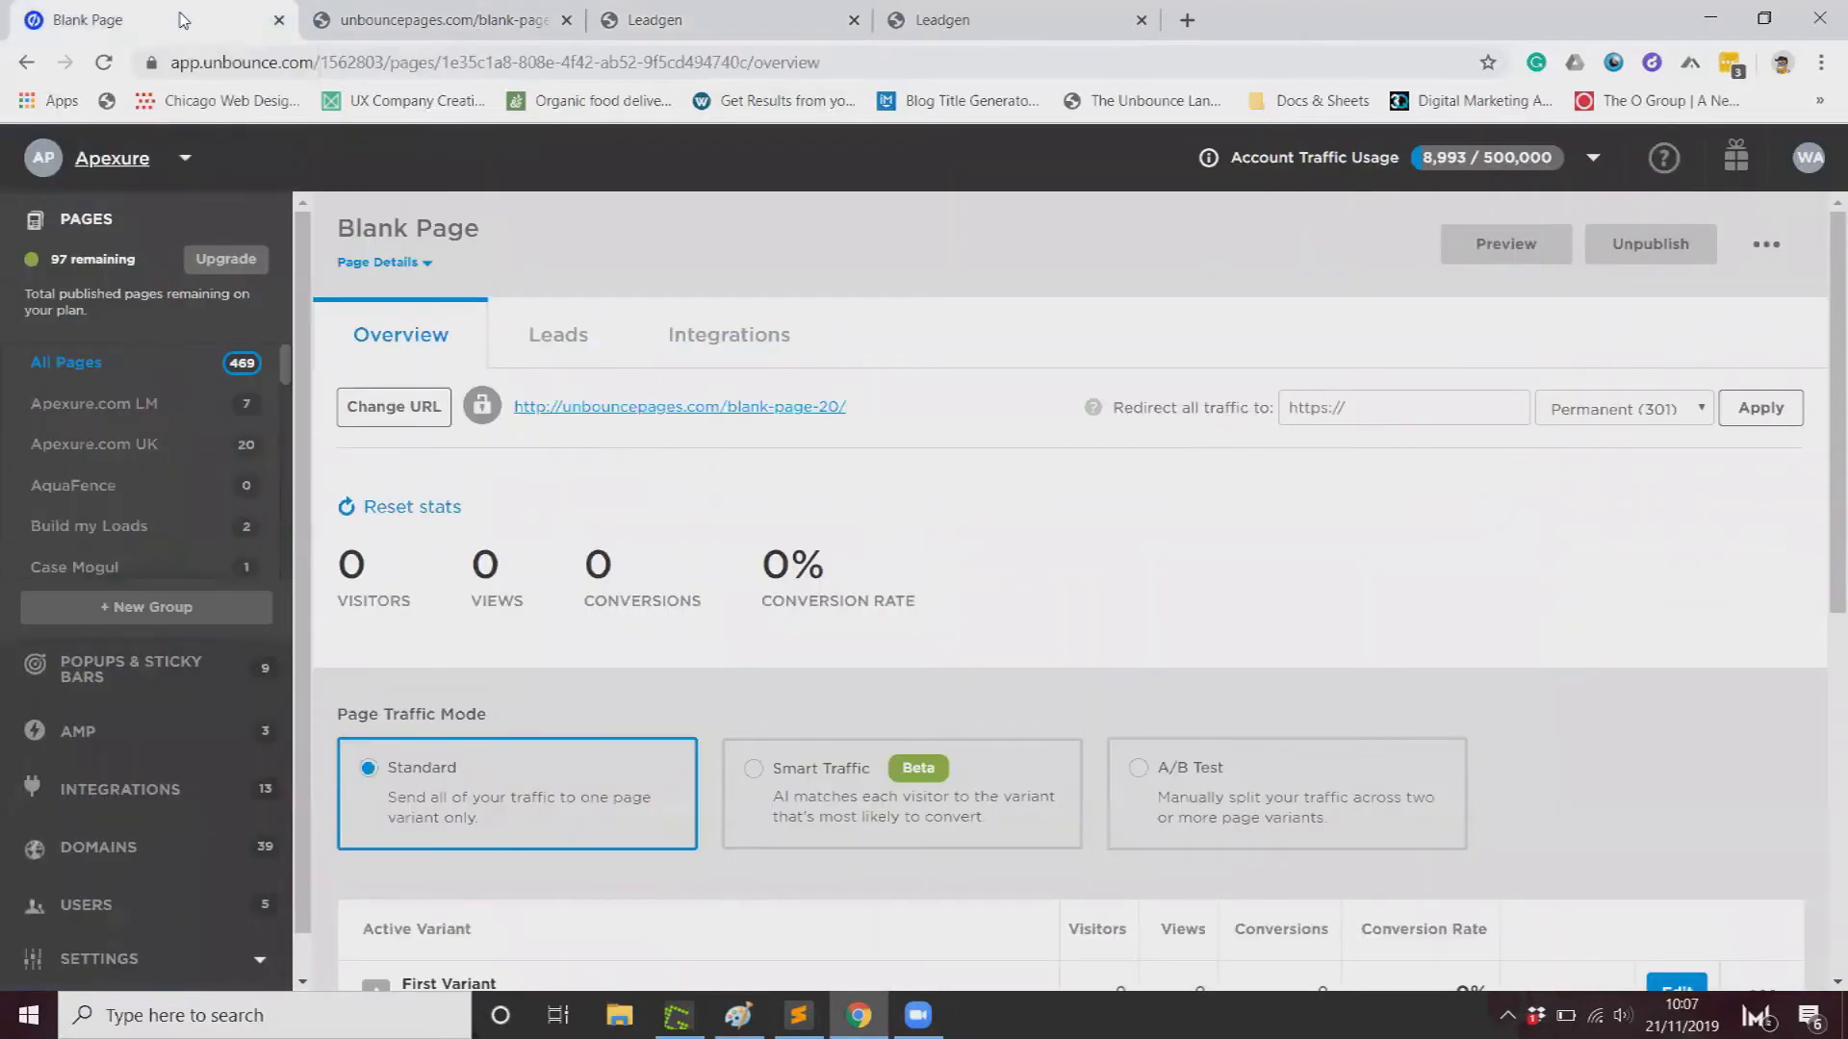
Step: Refresh the Blank Page overview and review its 0 visitors, 0 conversions and 0% conversion rate
click(106, 62)
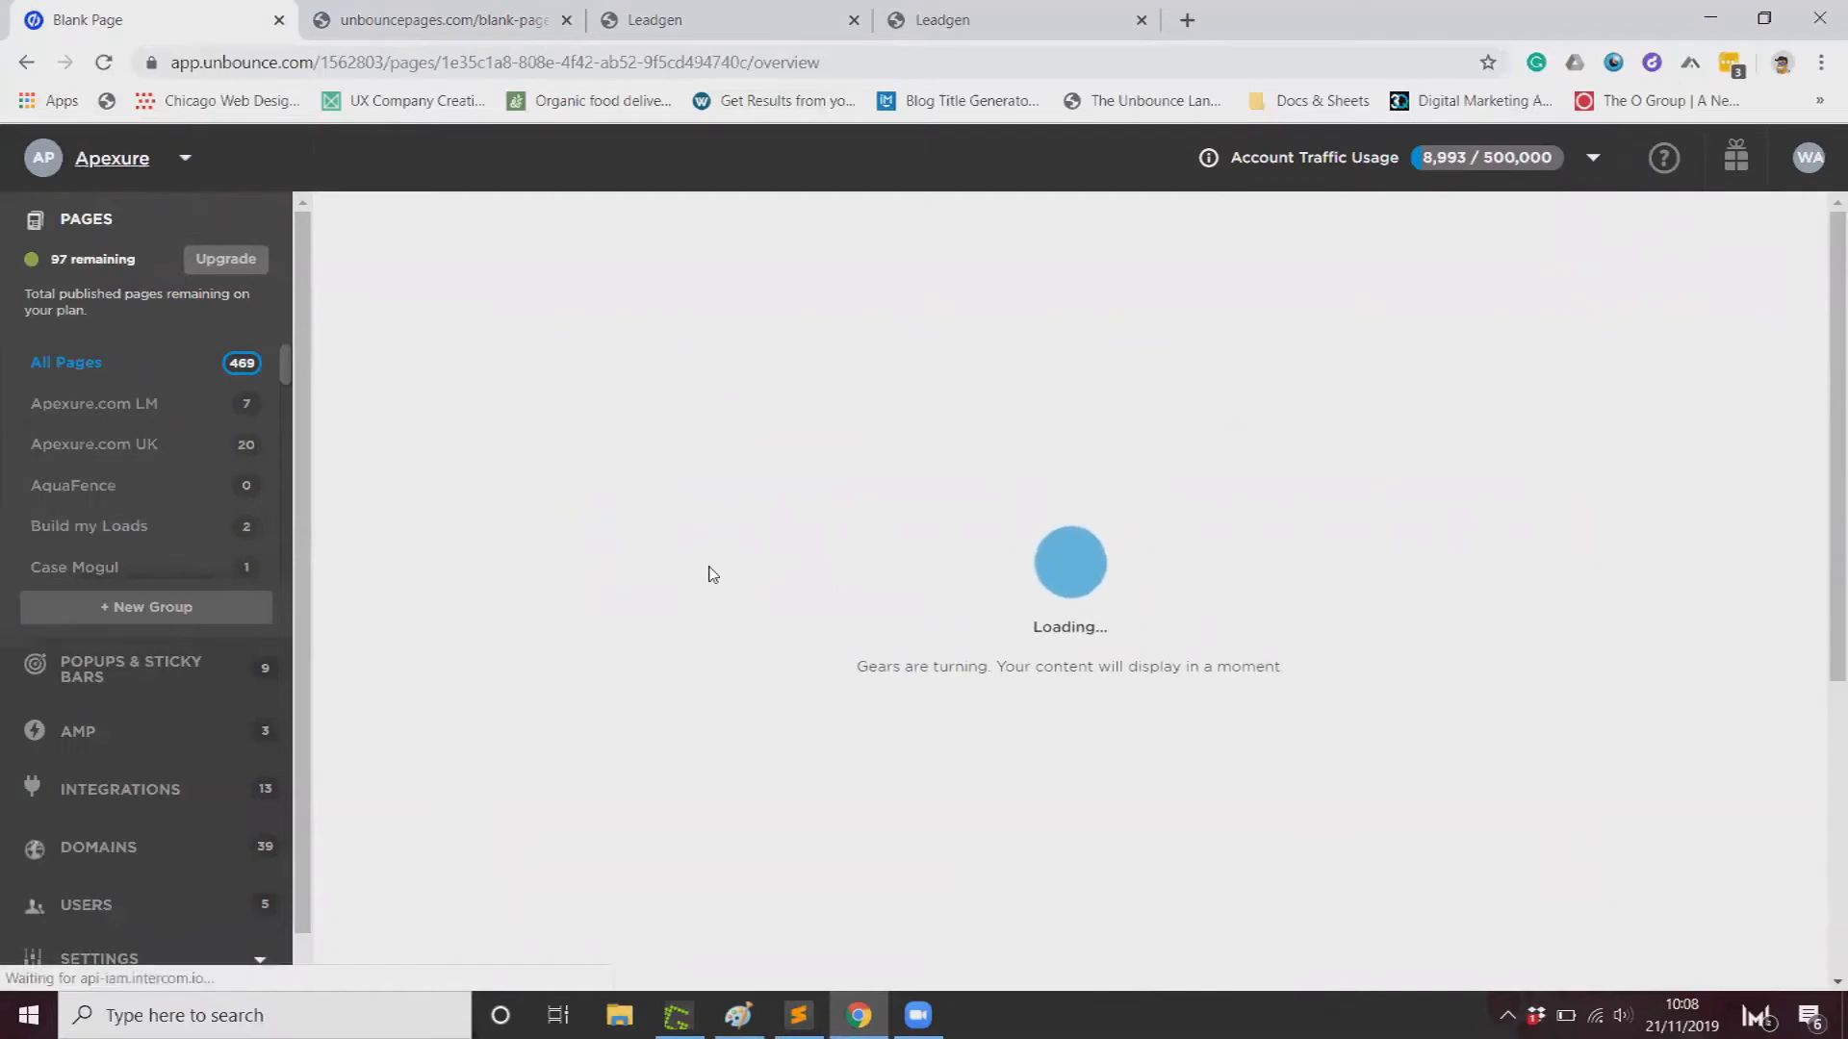
scroll(731, 580, down, 5)
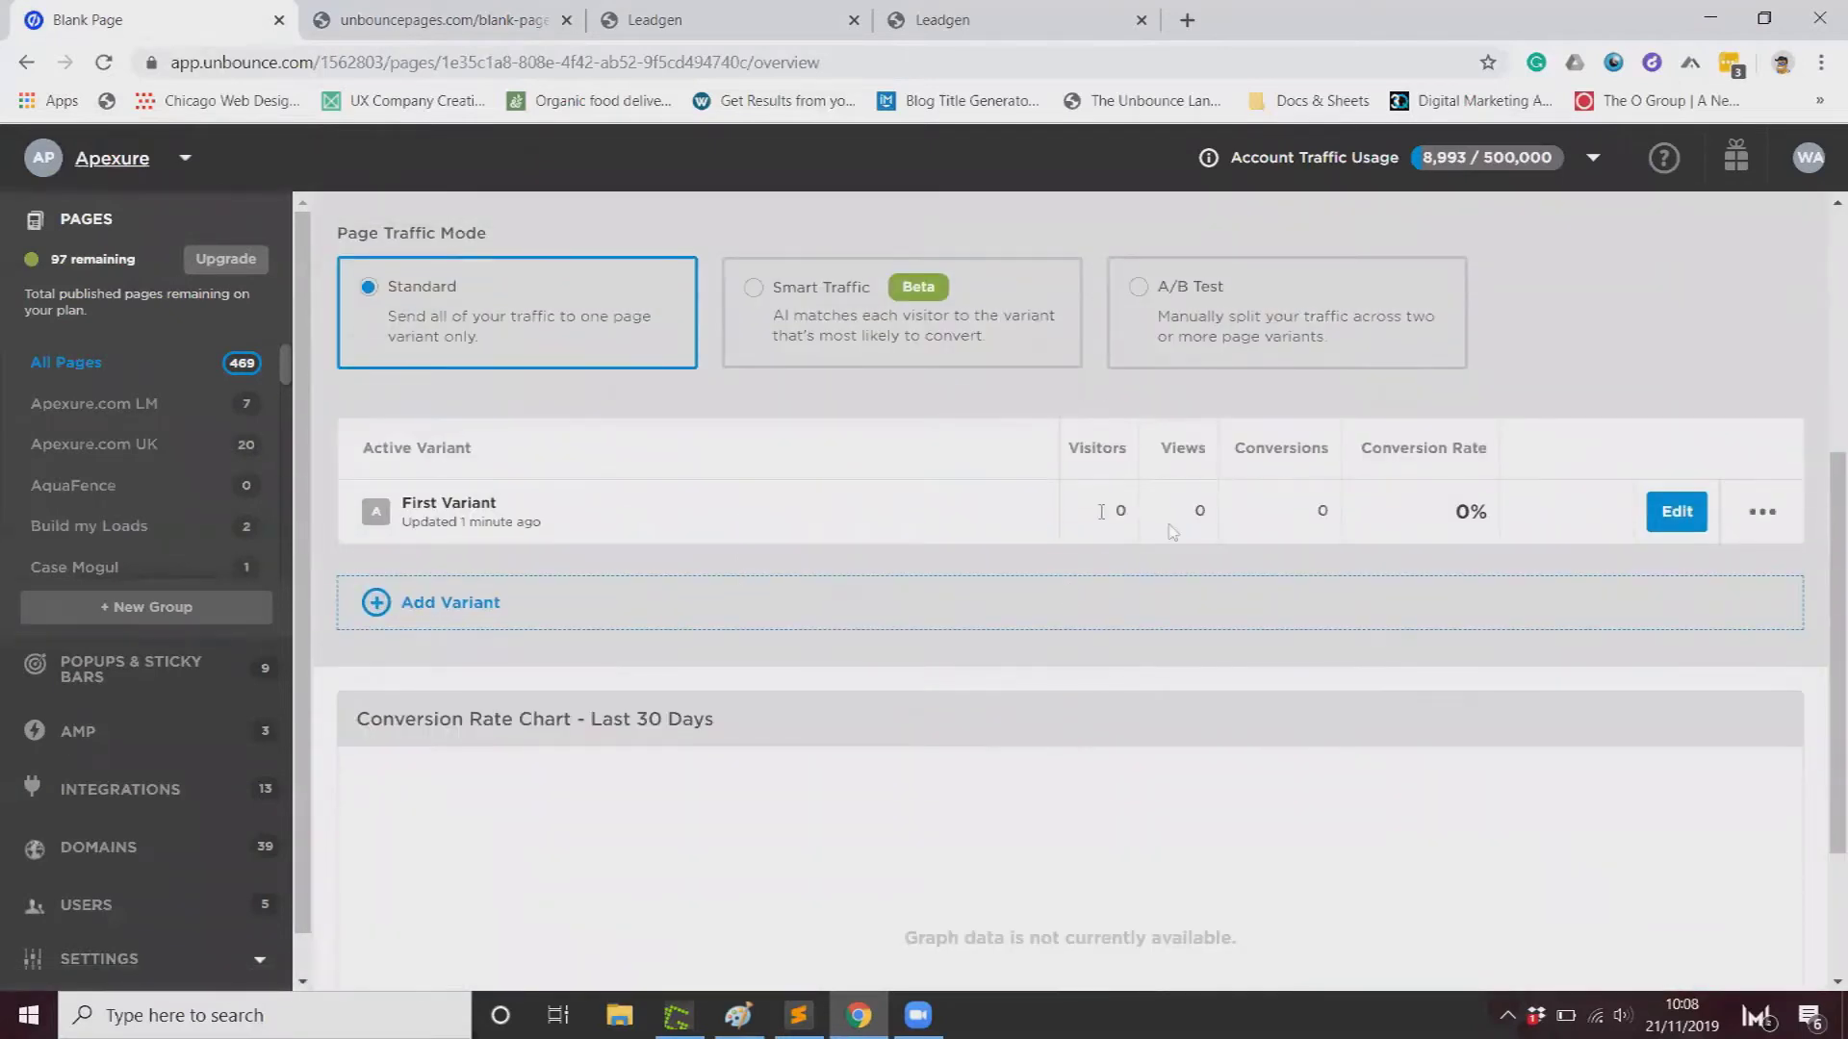
scroll(862, 518, up, 5)
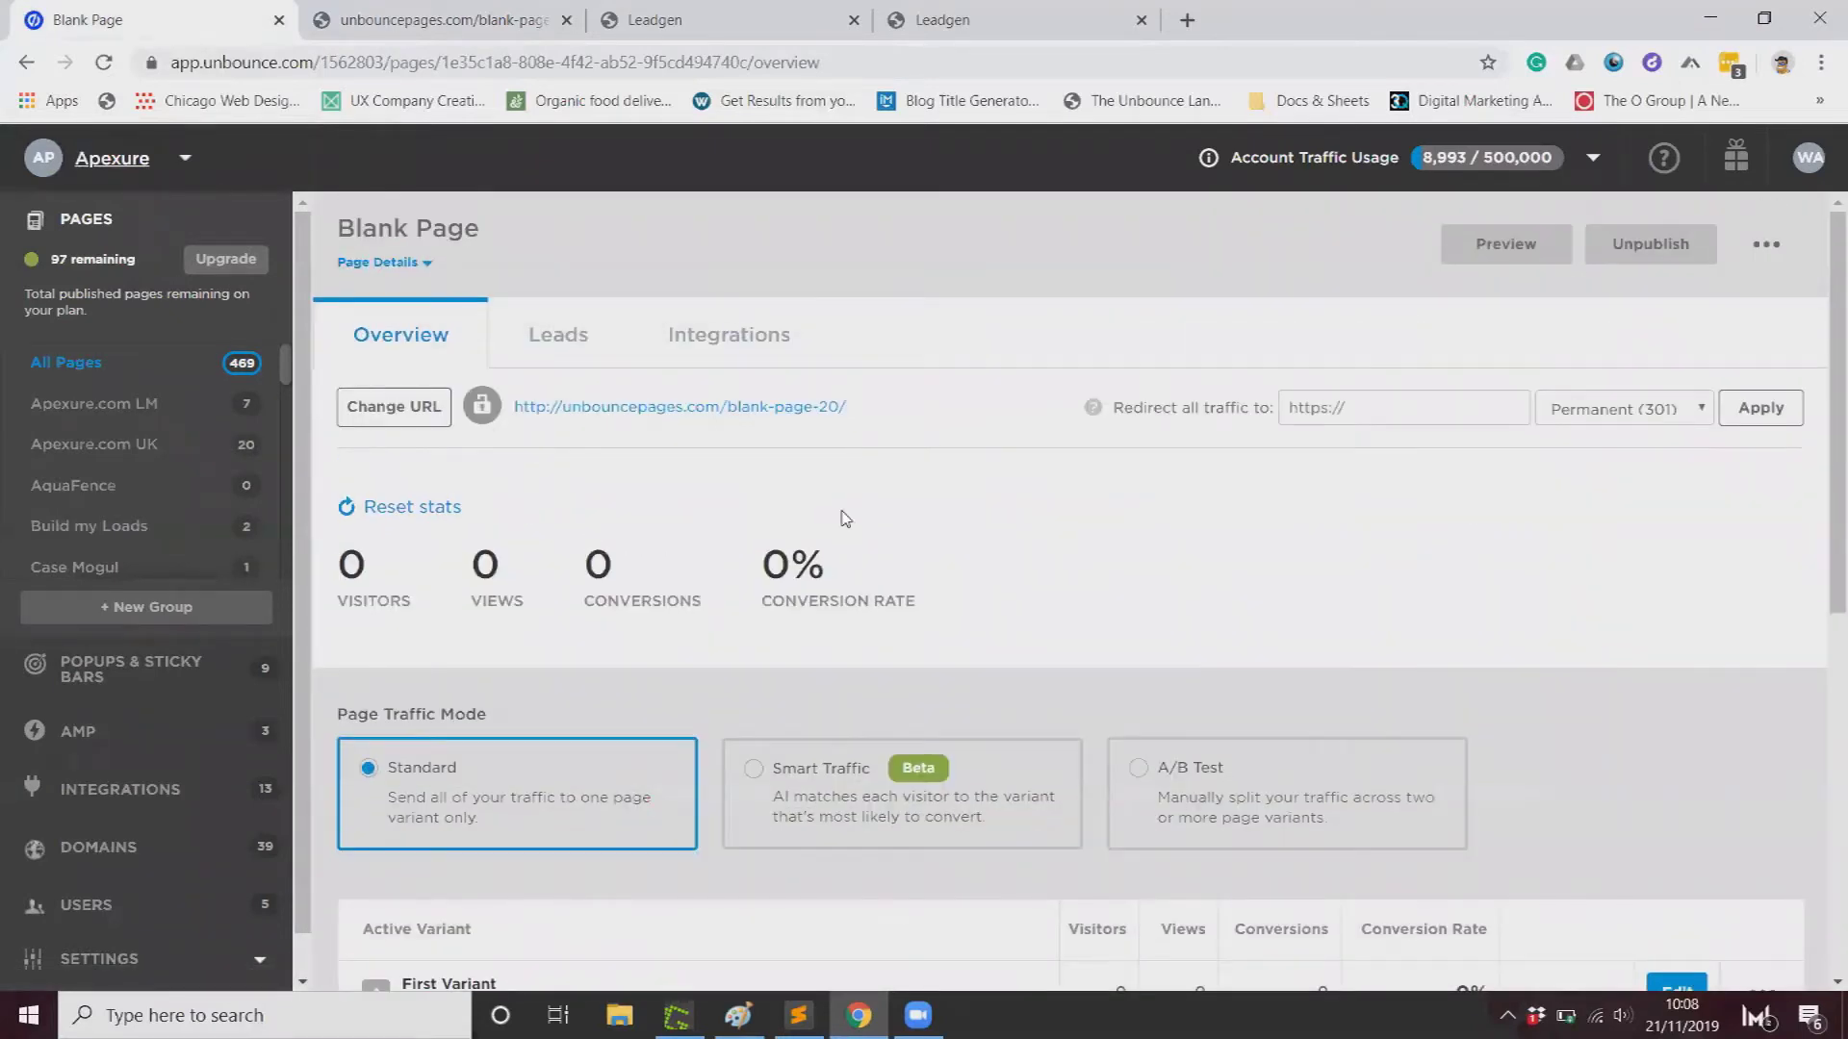
scroll(159, 751, down, 1)
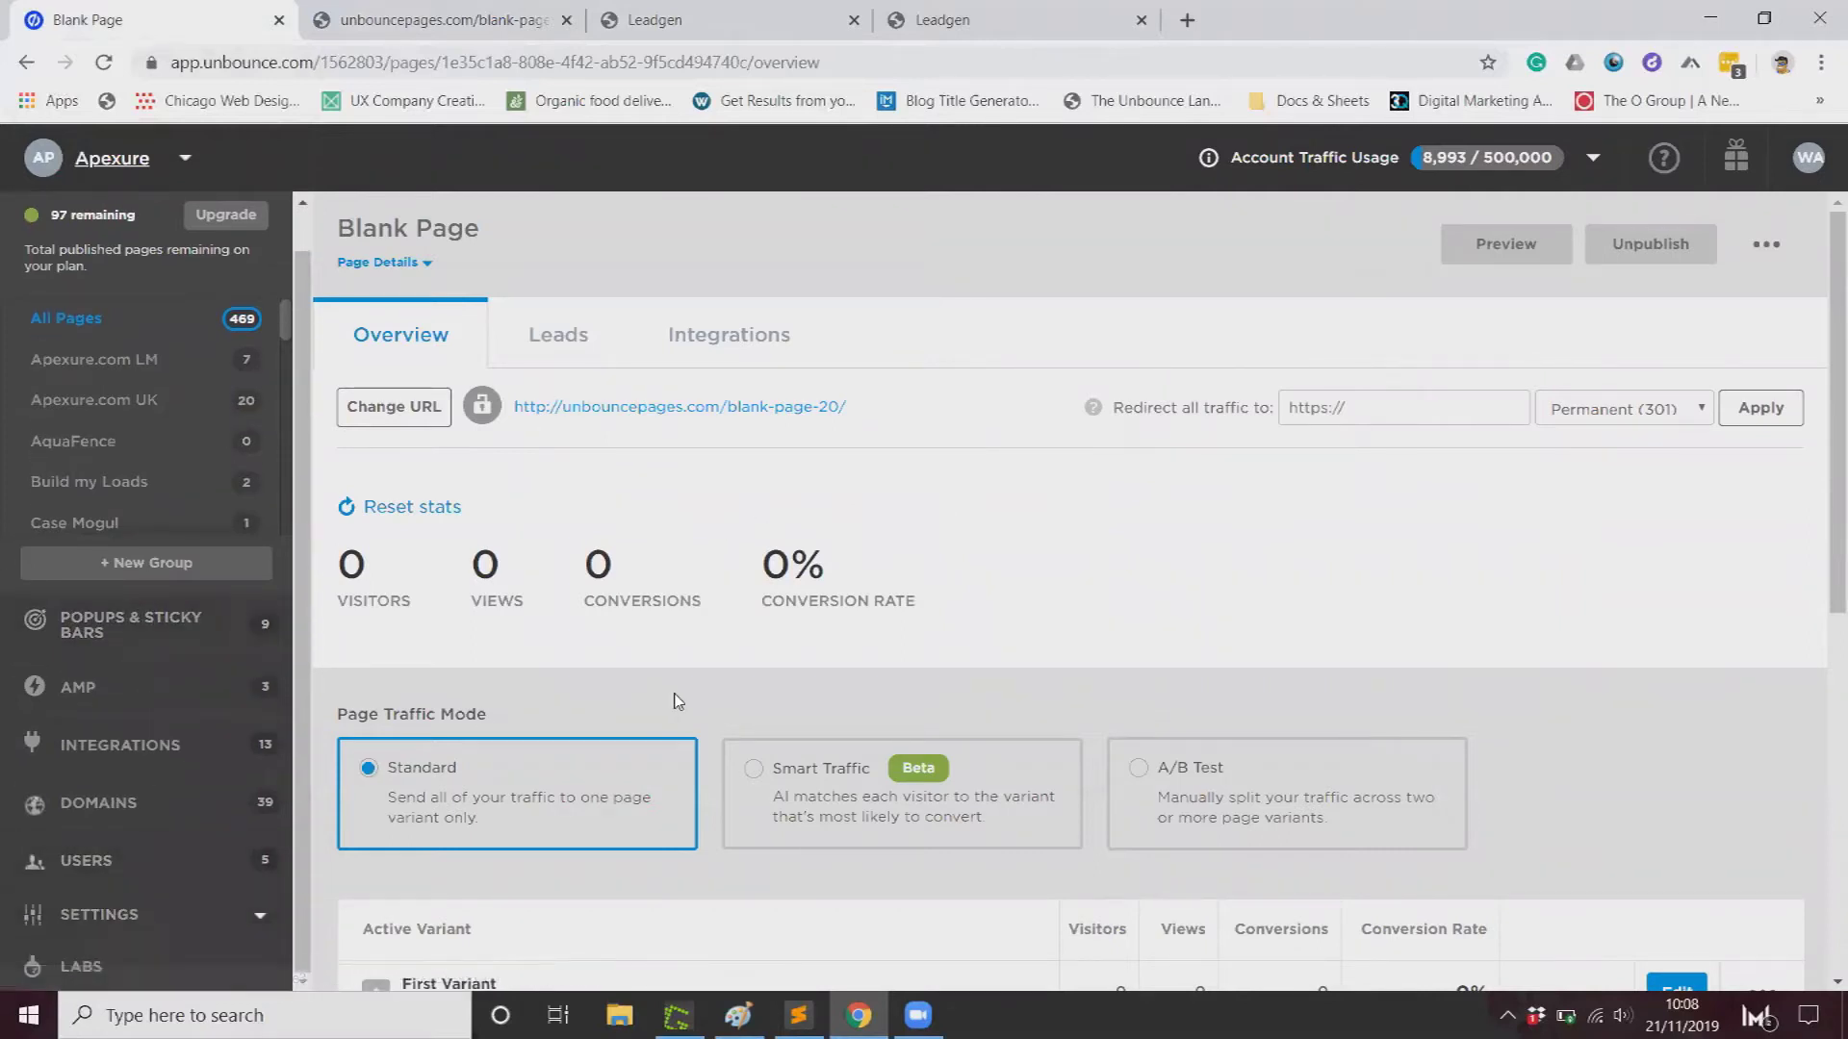
scroll(689, 693, down, 4)
scroll(689, 693, up, 4)
drag(734, 577, 691, 582)
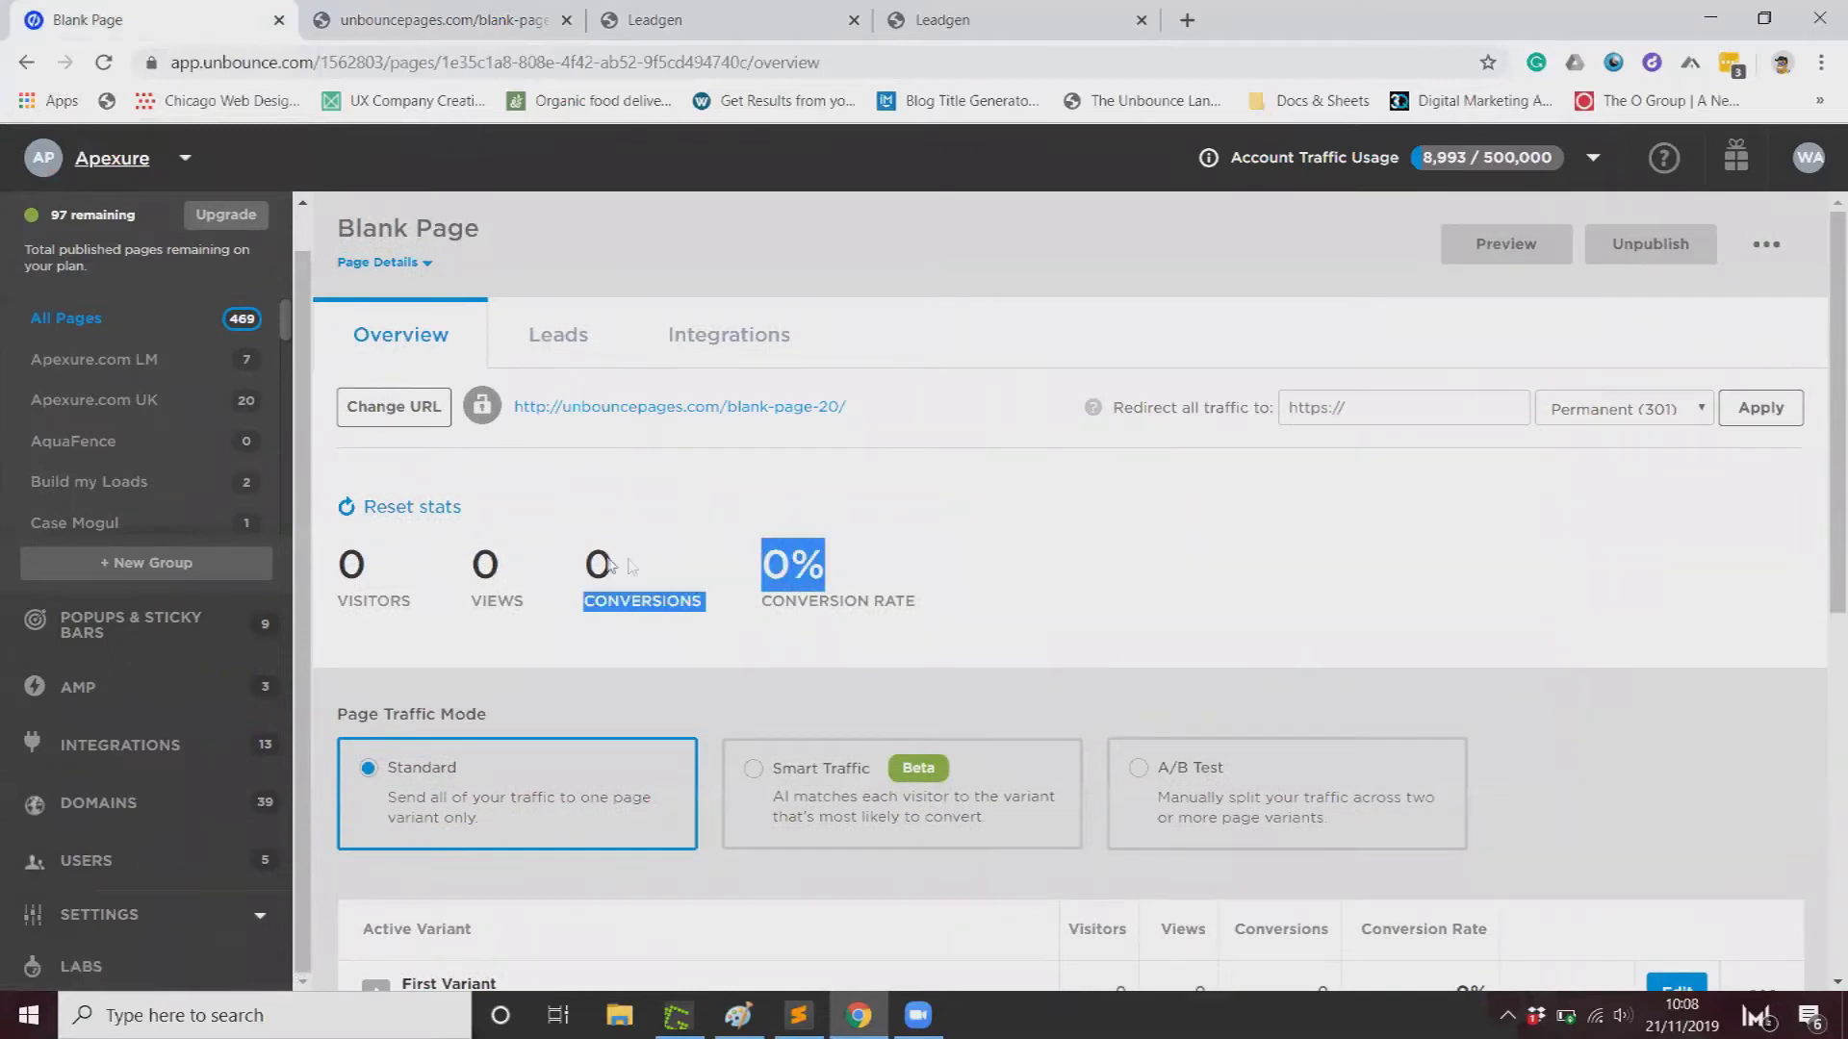
drag(608, 566, 763, 569)
click(689, 566)
scroll(689, 568, down, 4)
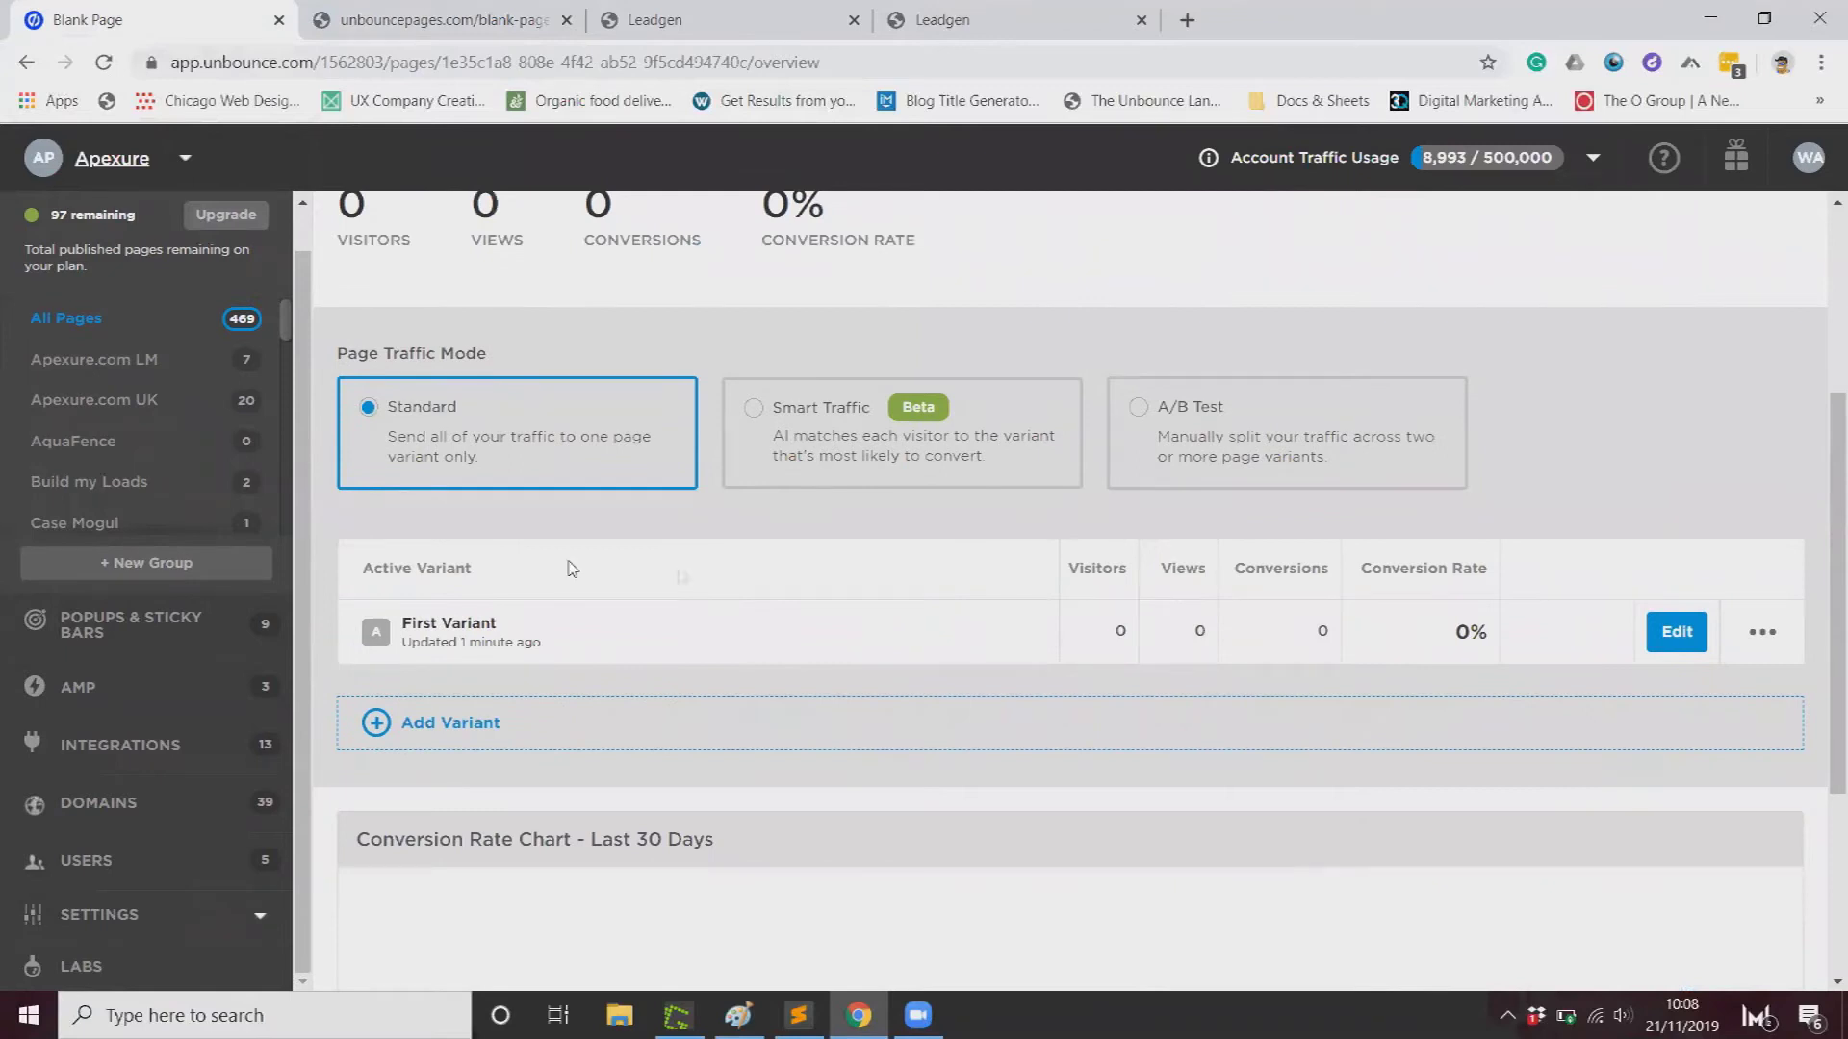
scroll(250, 443, up, 1)
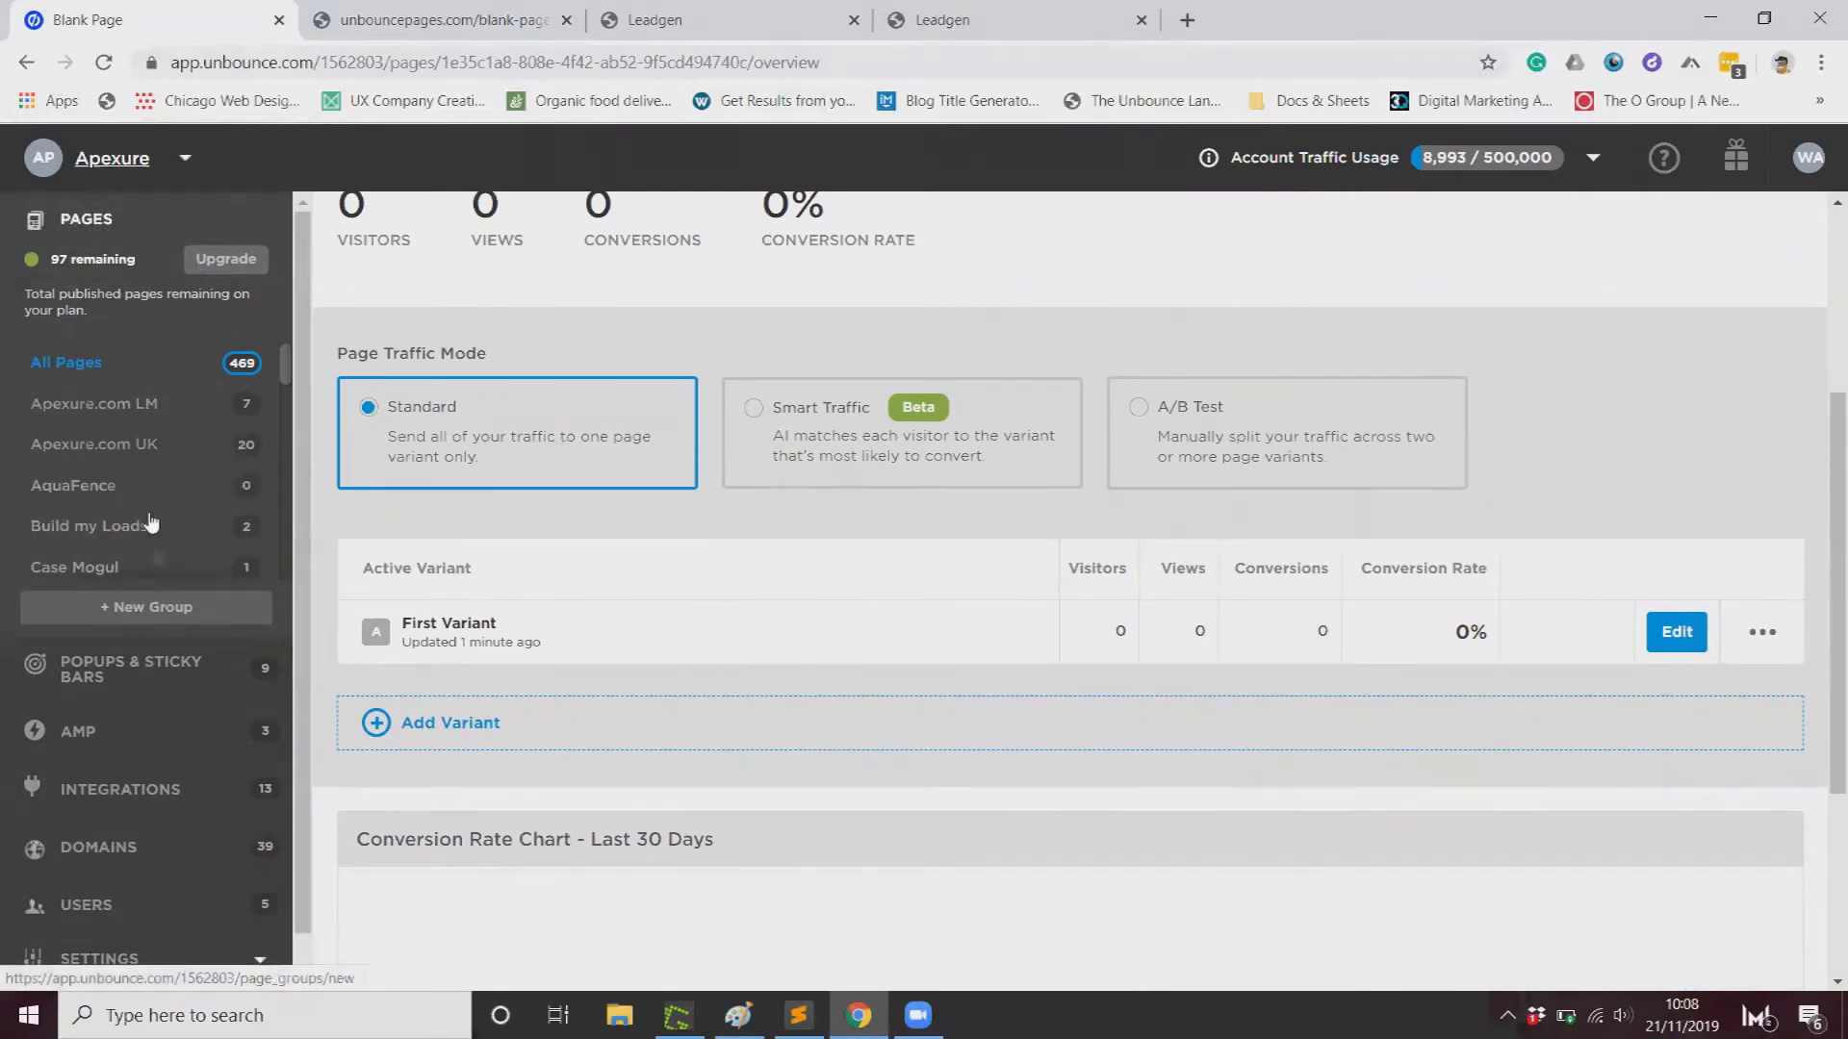
Step: Create a blank-template landing page named 'unbounce thank you page conversion test'
click(80, 371)
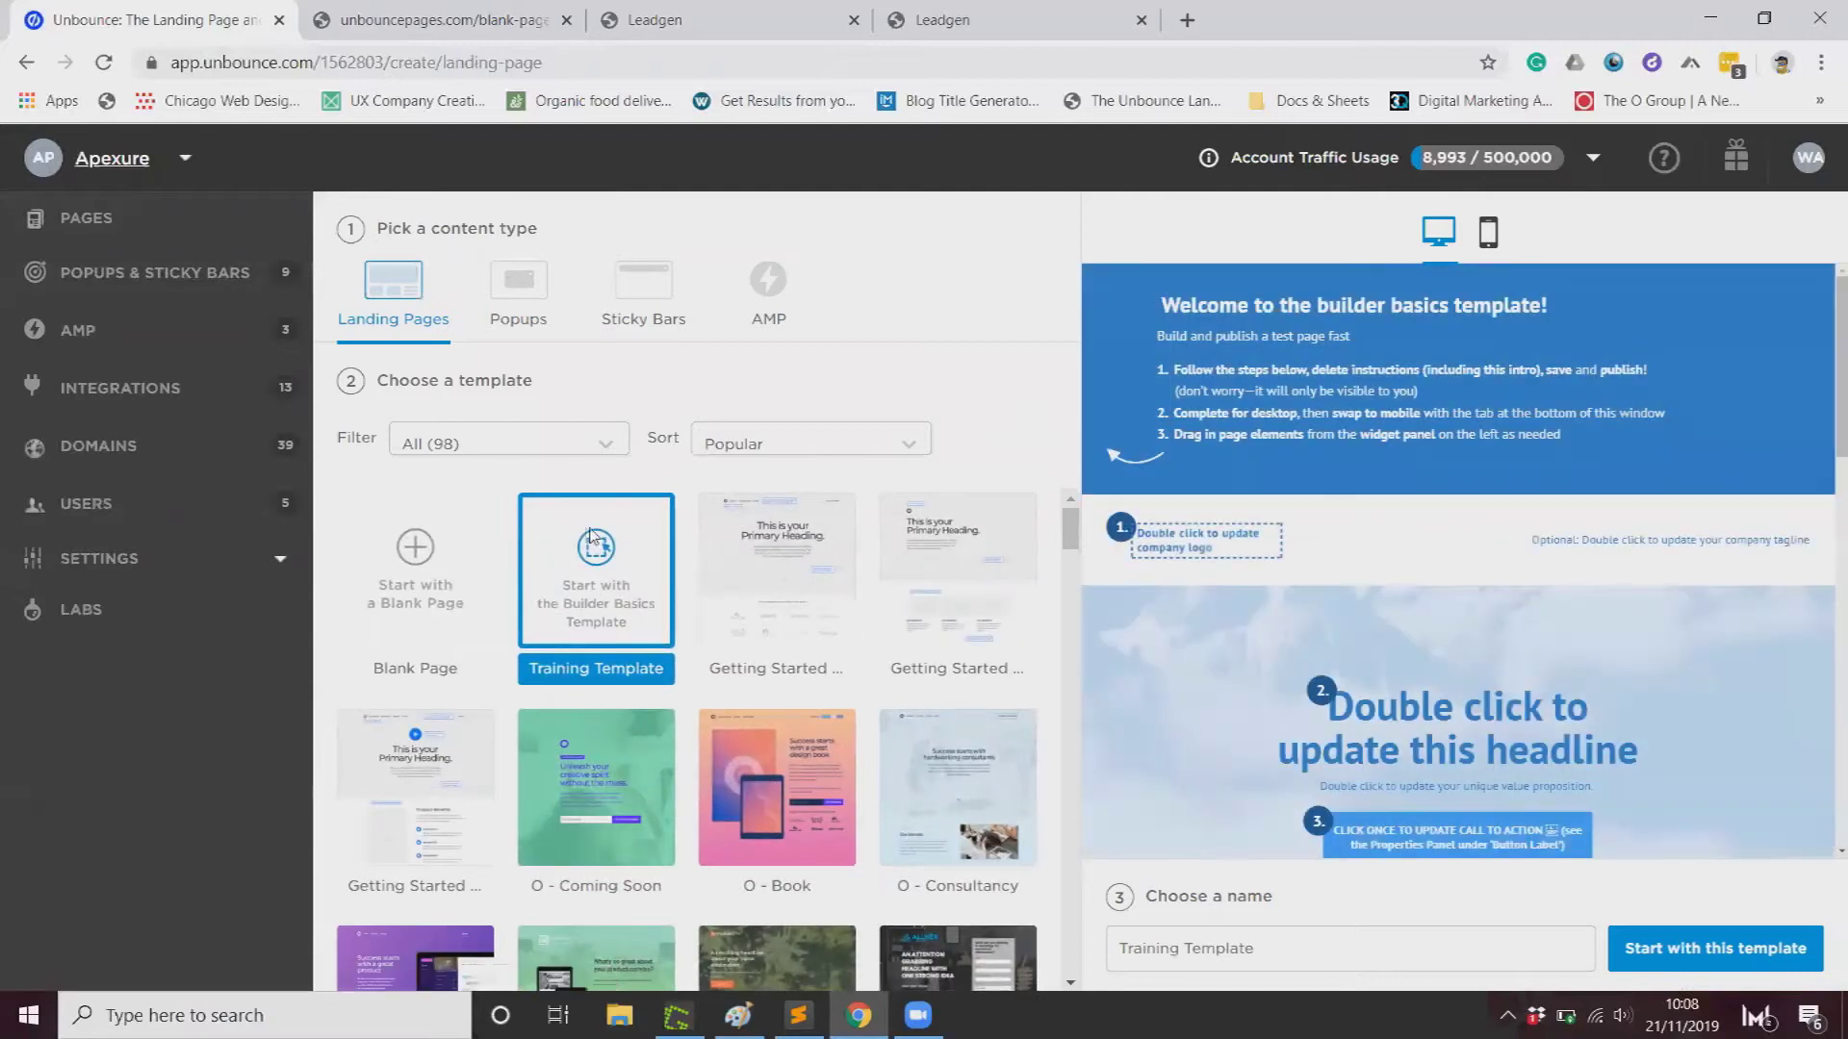
click(397, 566)
click(1460, 944)
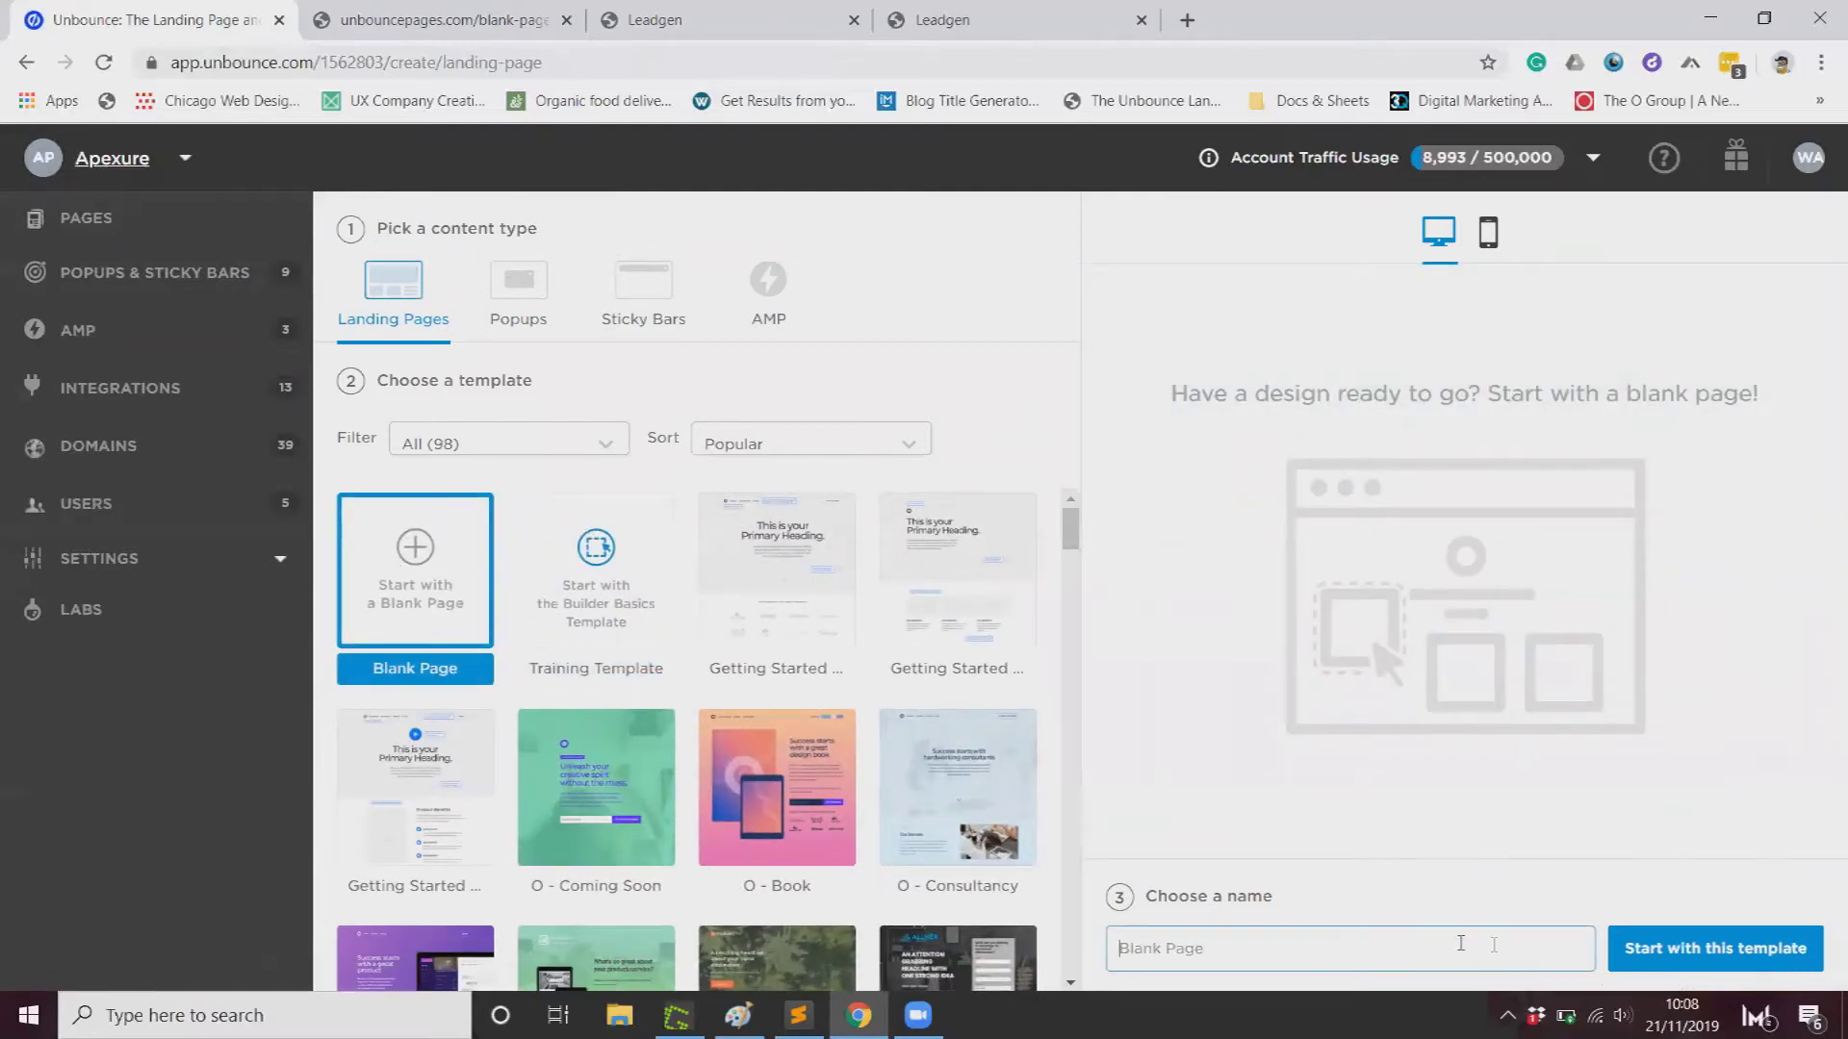
text(unbounce thank you page conversion test)
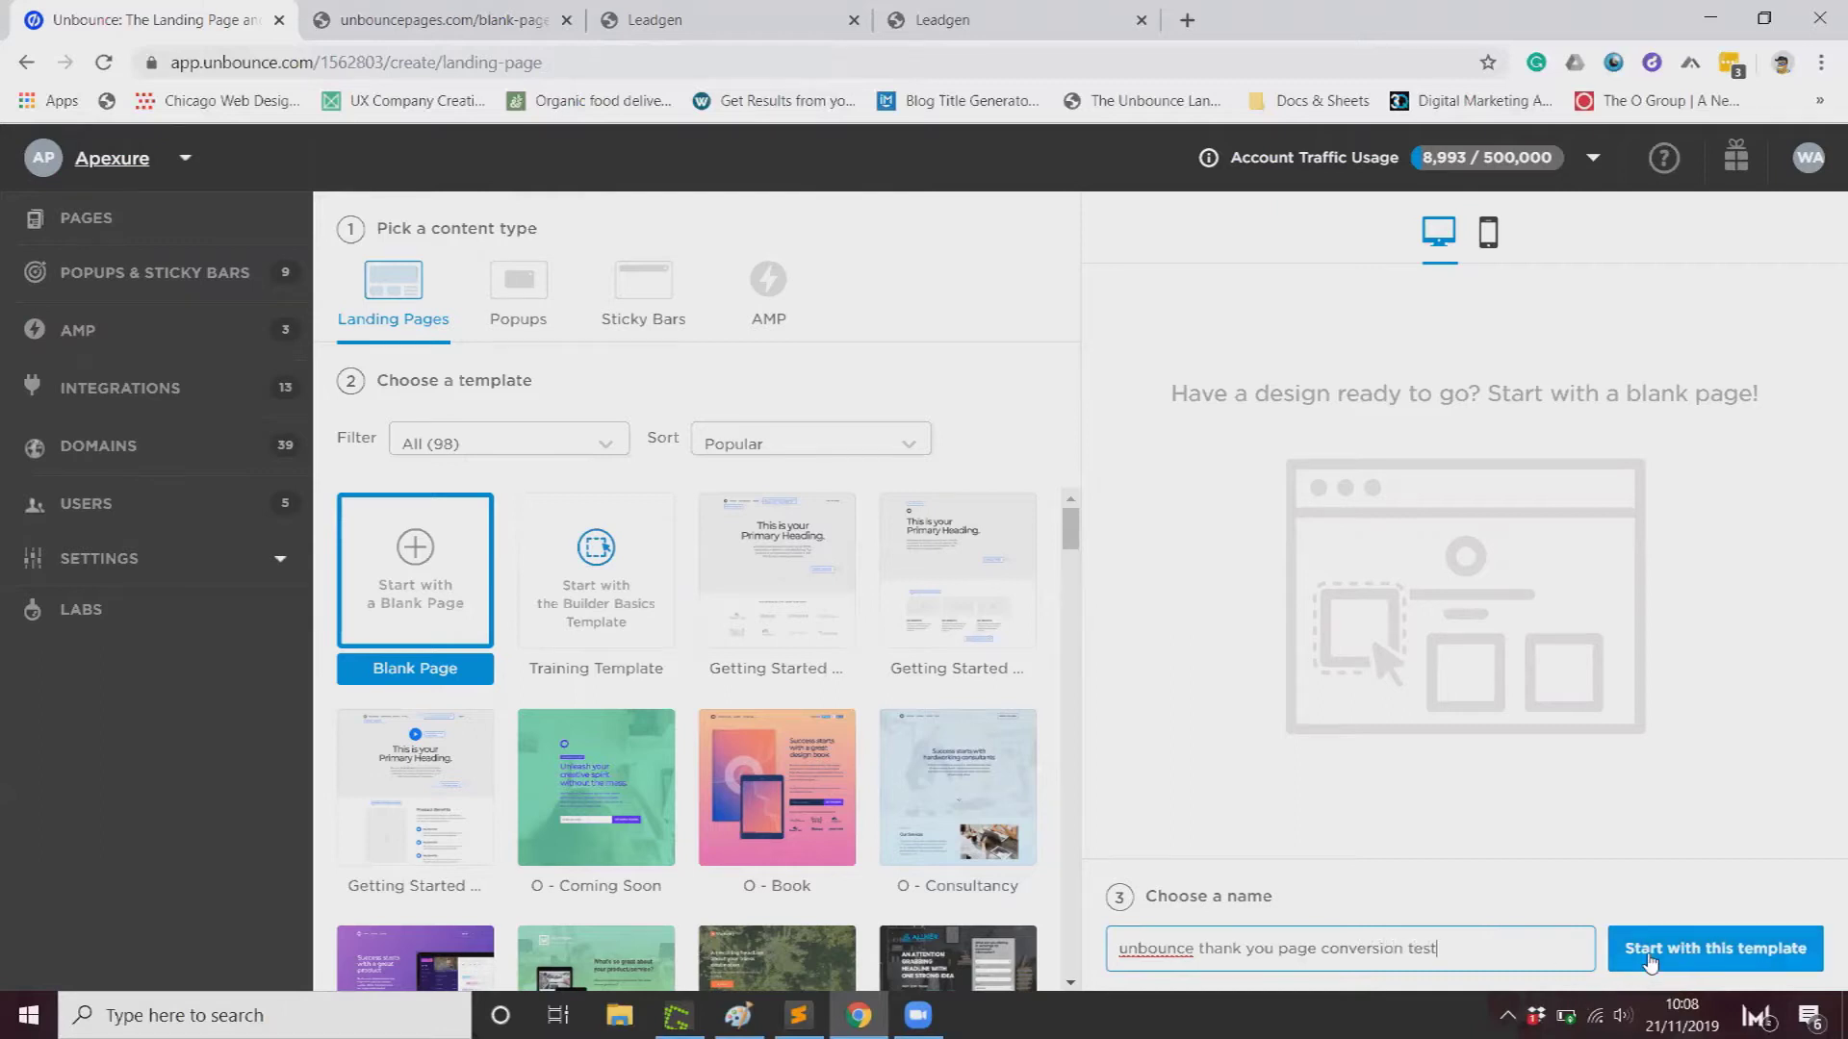
click(1732, 943)
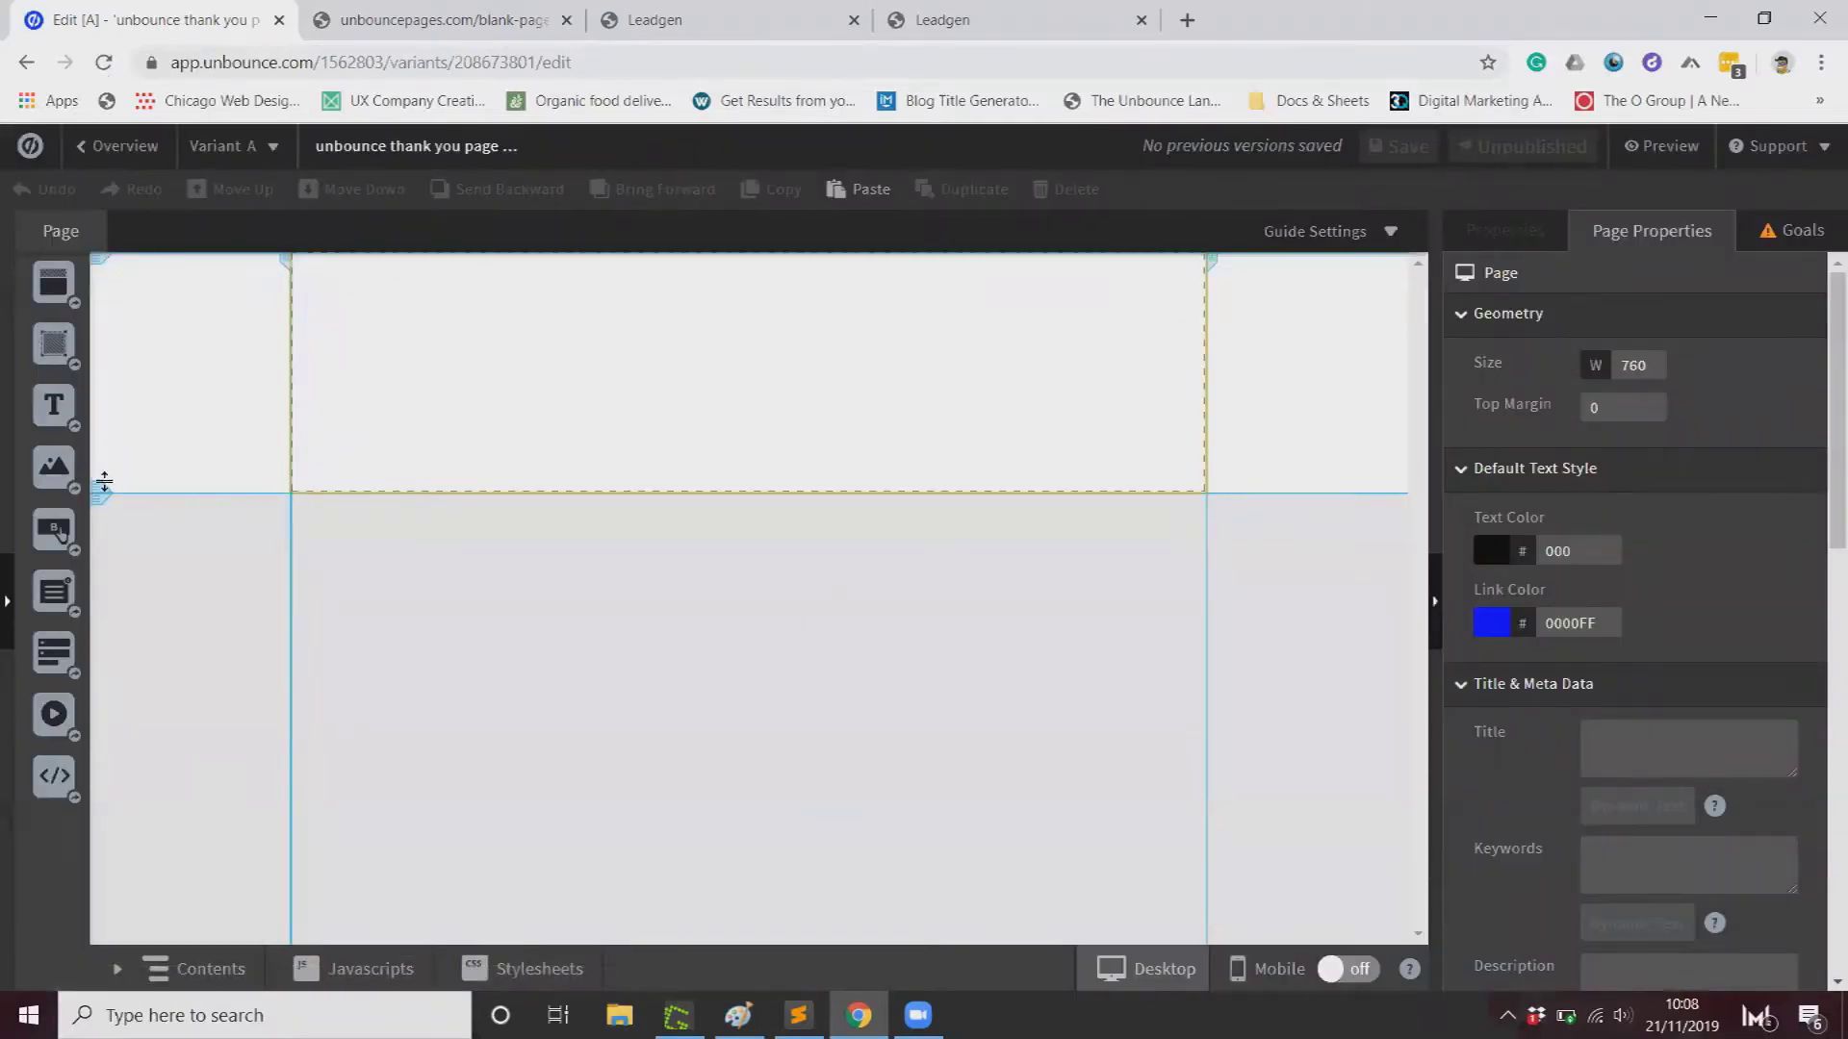
Step: Enlarge the first section and add a text box reading 'Thank you for filling out the form'
drag(103, 486, 110, 744)
drag(53, 409, 601, 438)
key(ctrl+a)
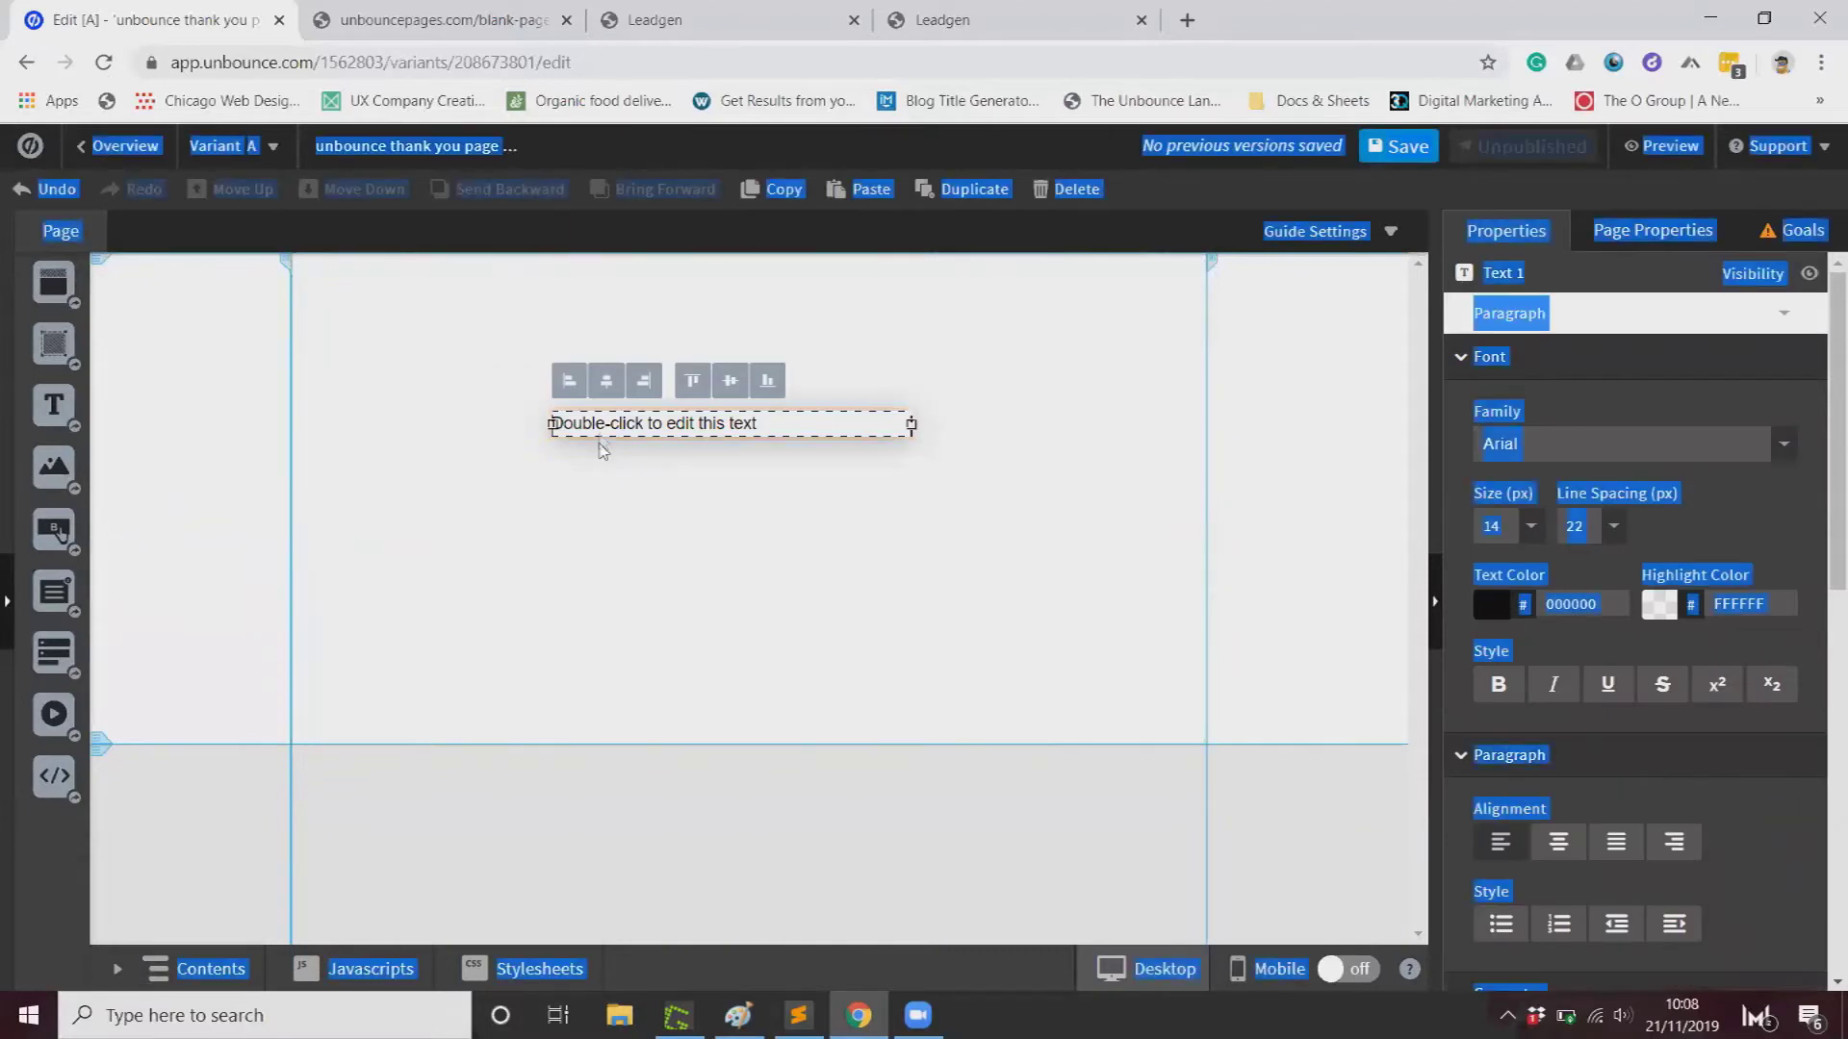
double_click(644, 428)
text(Thank you for filling out the form)
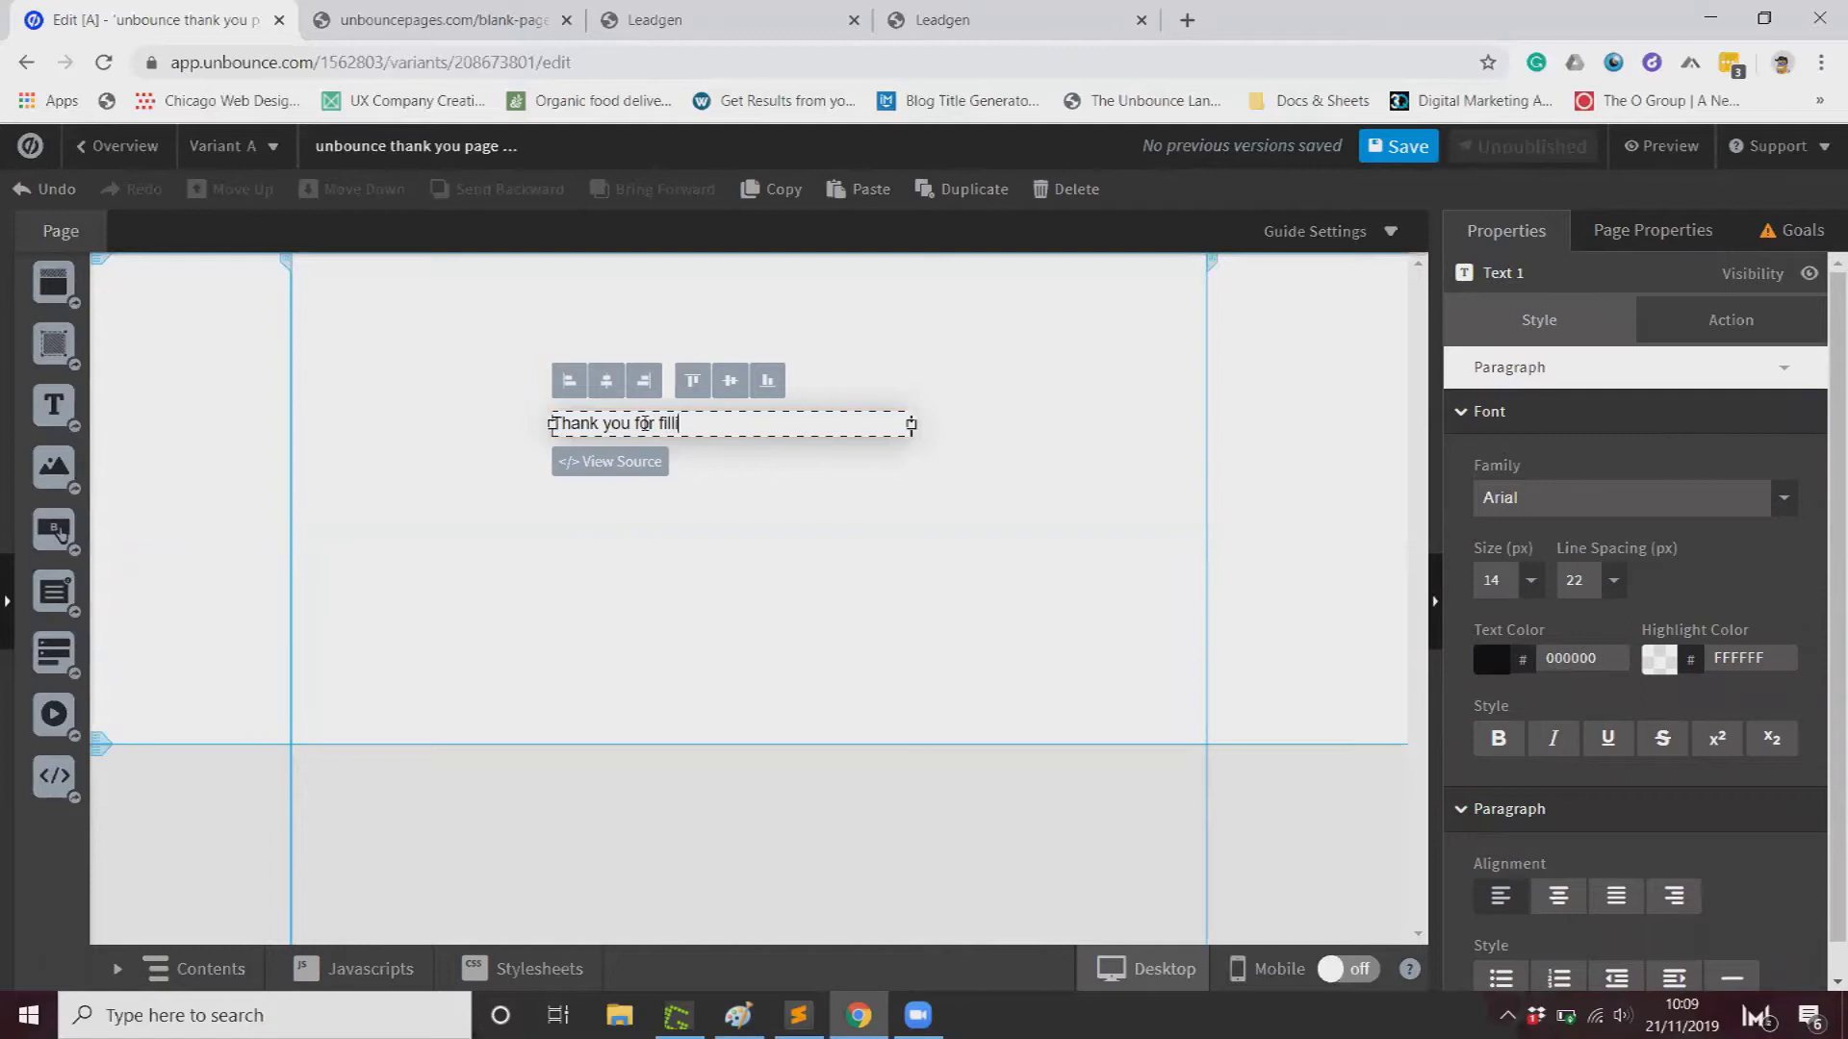
click(658, 492)
Step: Move the thank-you text toward the top centre and save the page
drag(837, 428, 904, 353)
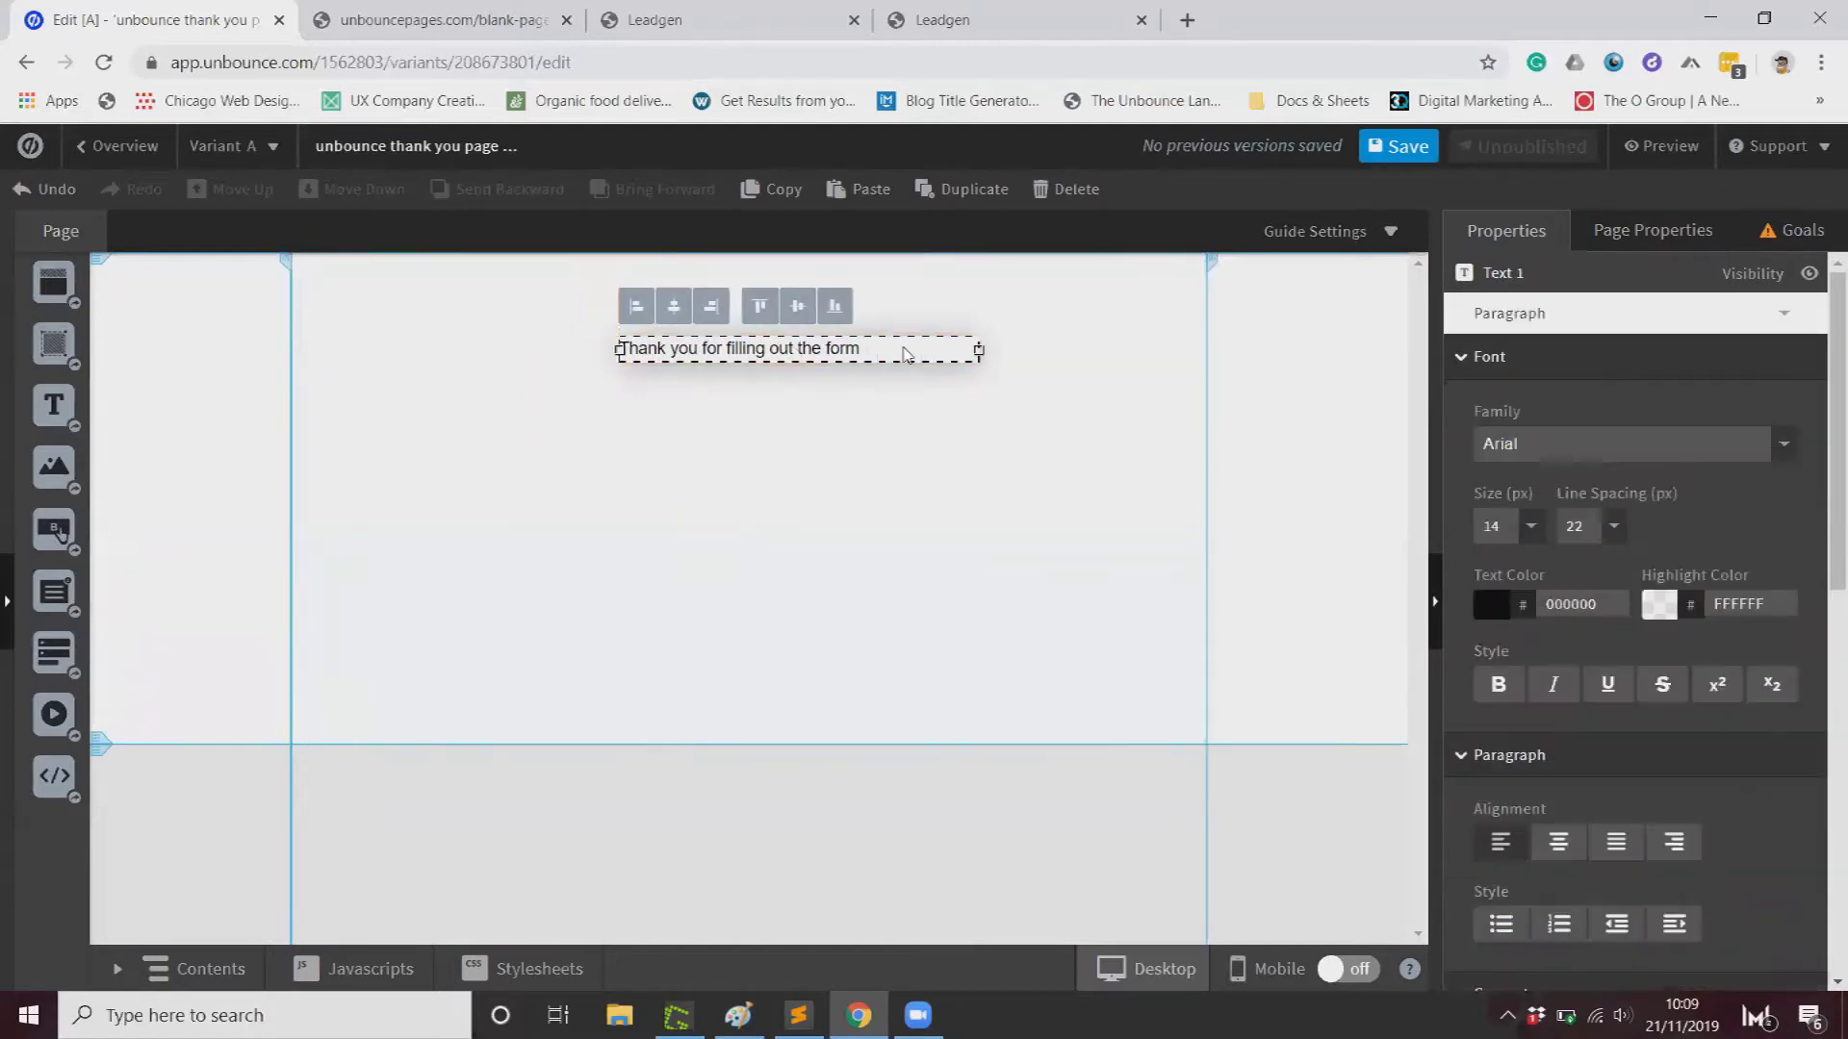
click(731, 289)
key(ctrl+s)
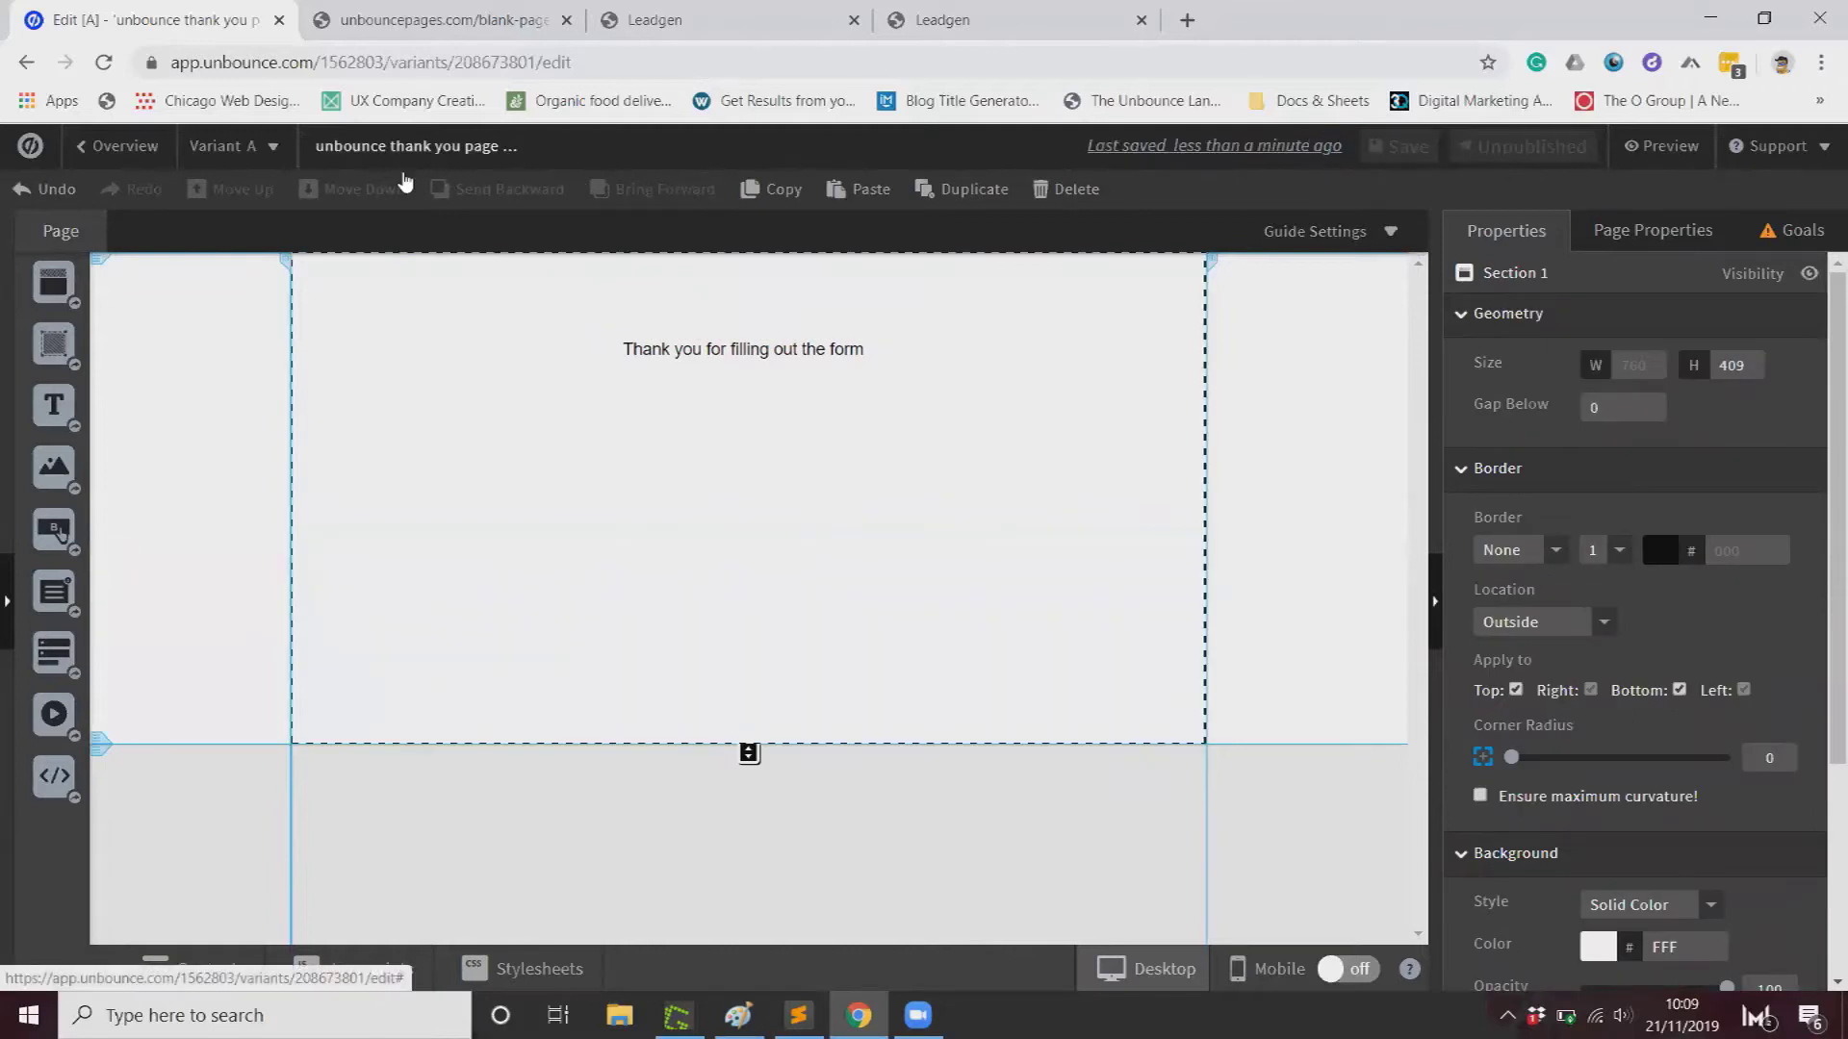
click(124, 145)
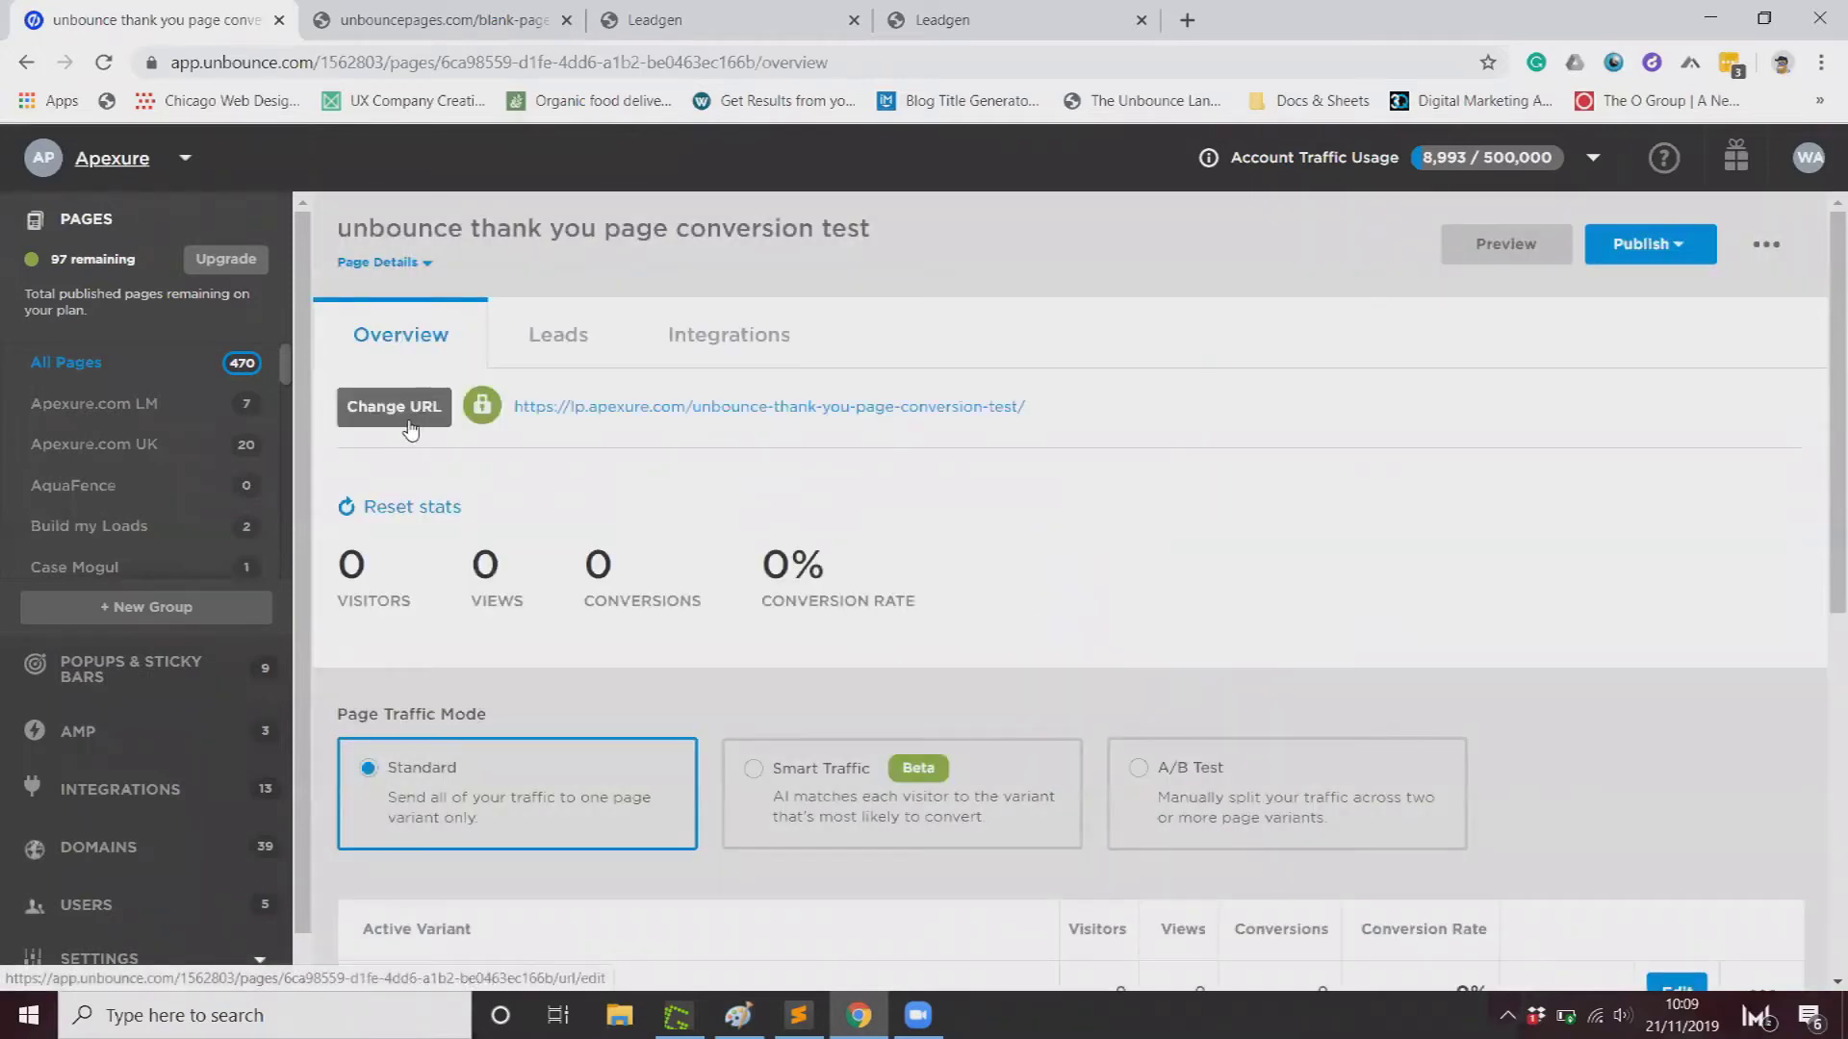
Step: Change the page URL's domain to unbouncepages.com, accepting the warning about losing scripts
click(411, 429)
click(769, 590)
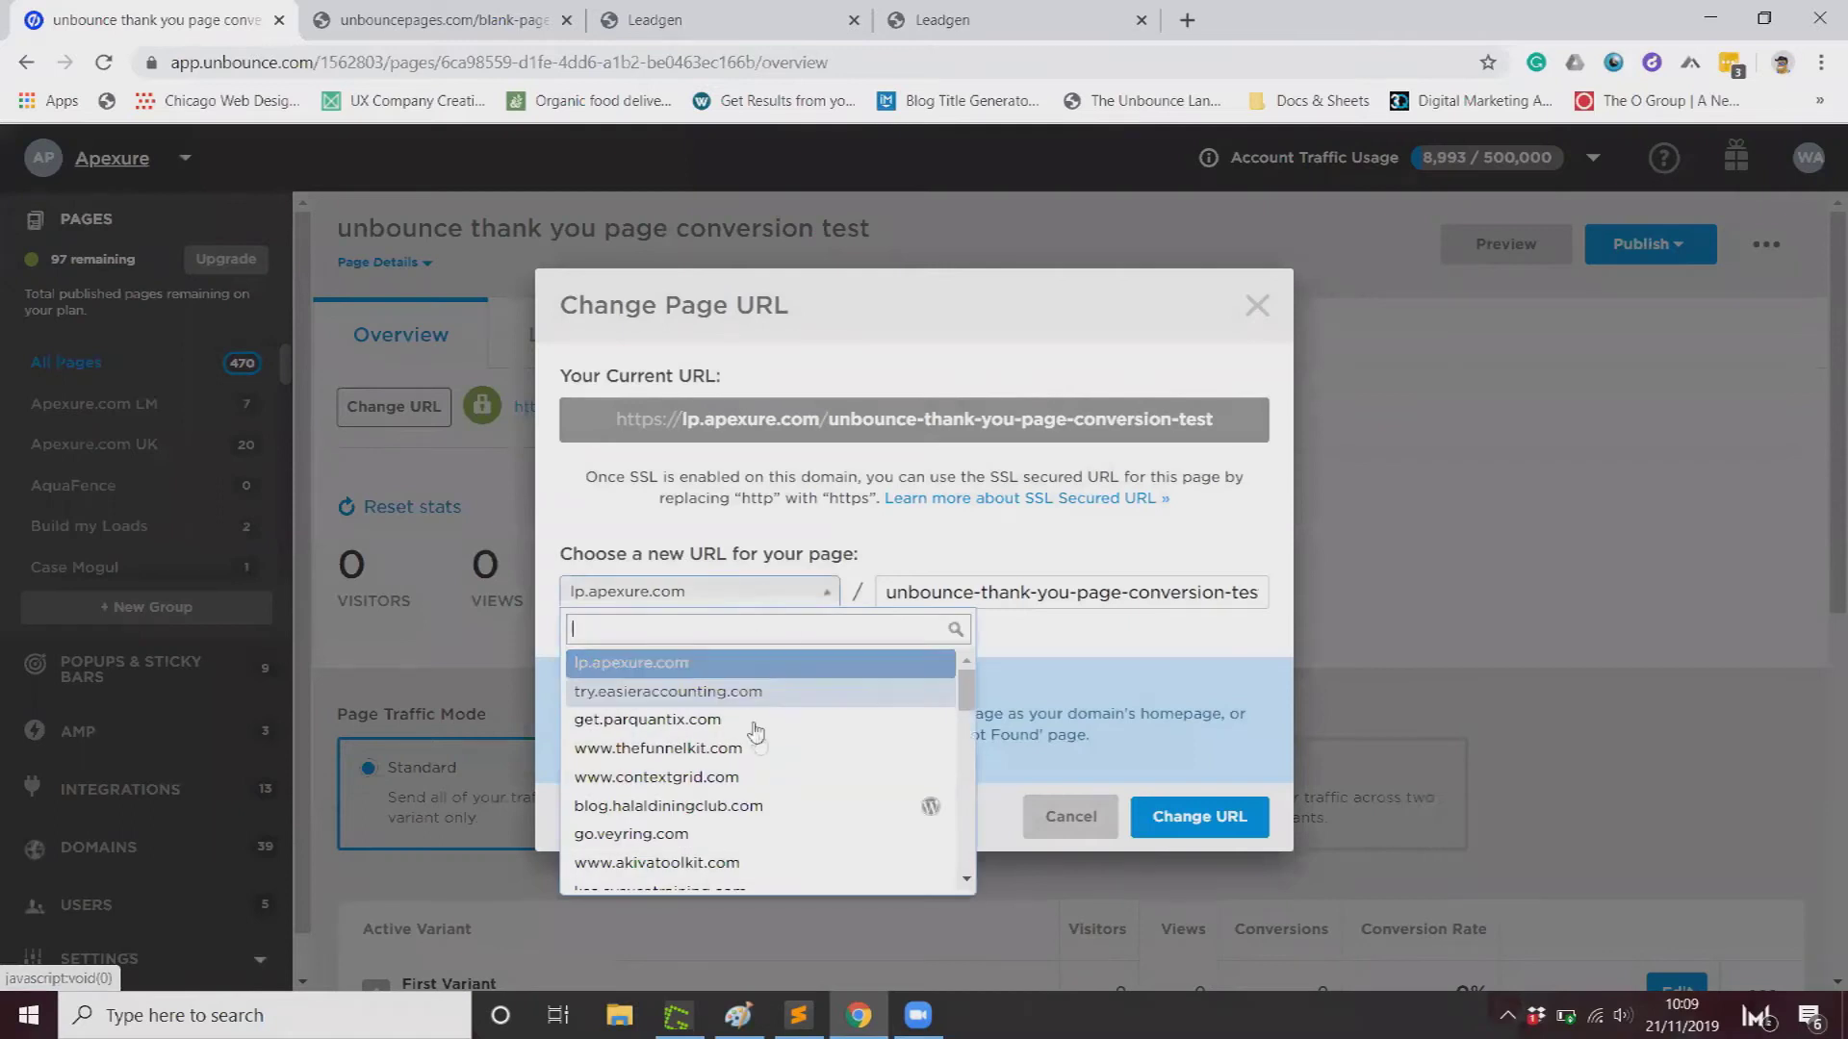
scroll(755, 733, down, 5)
click(693, 845)
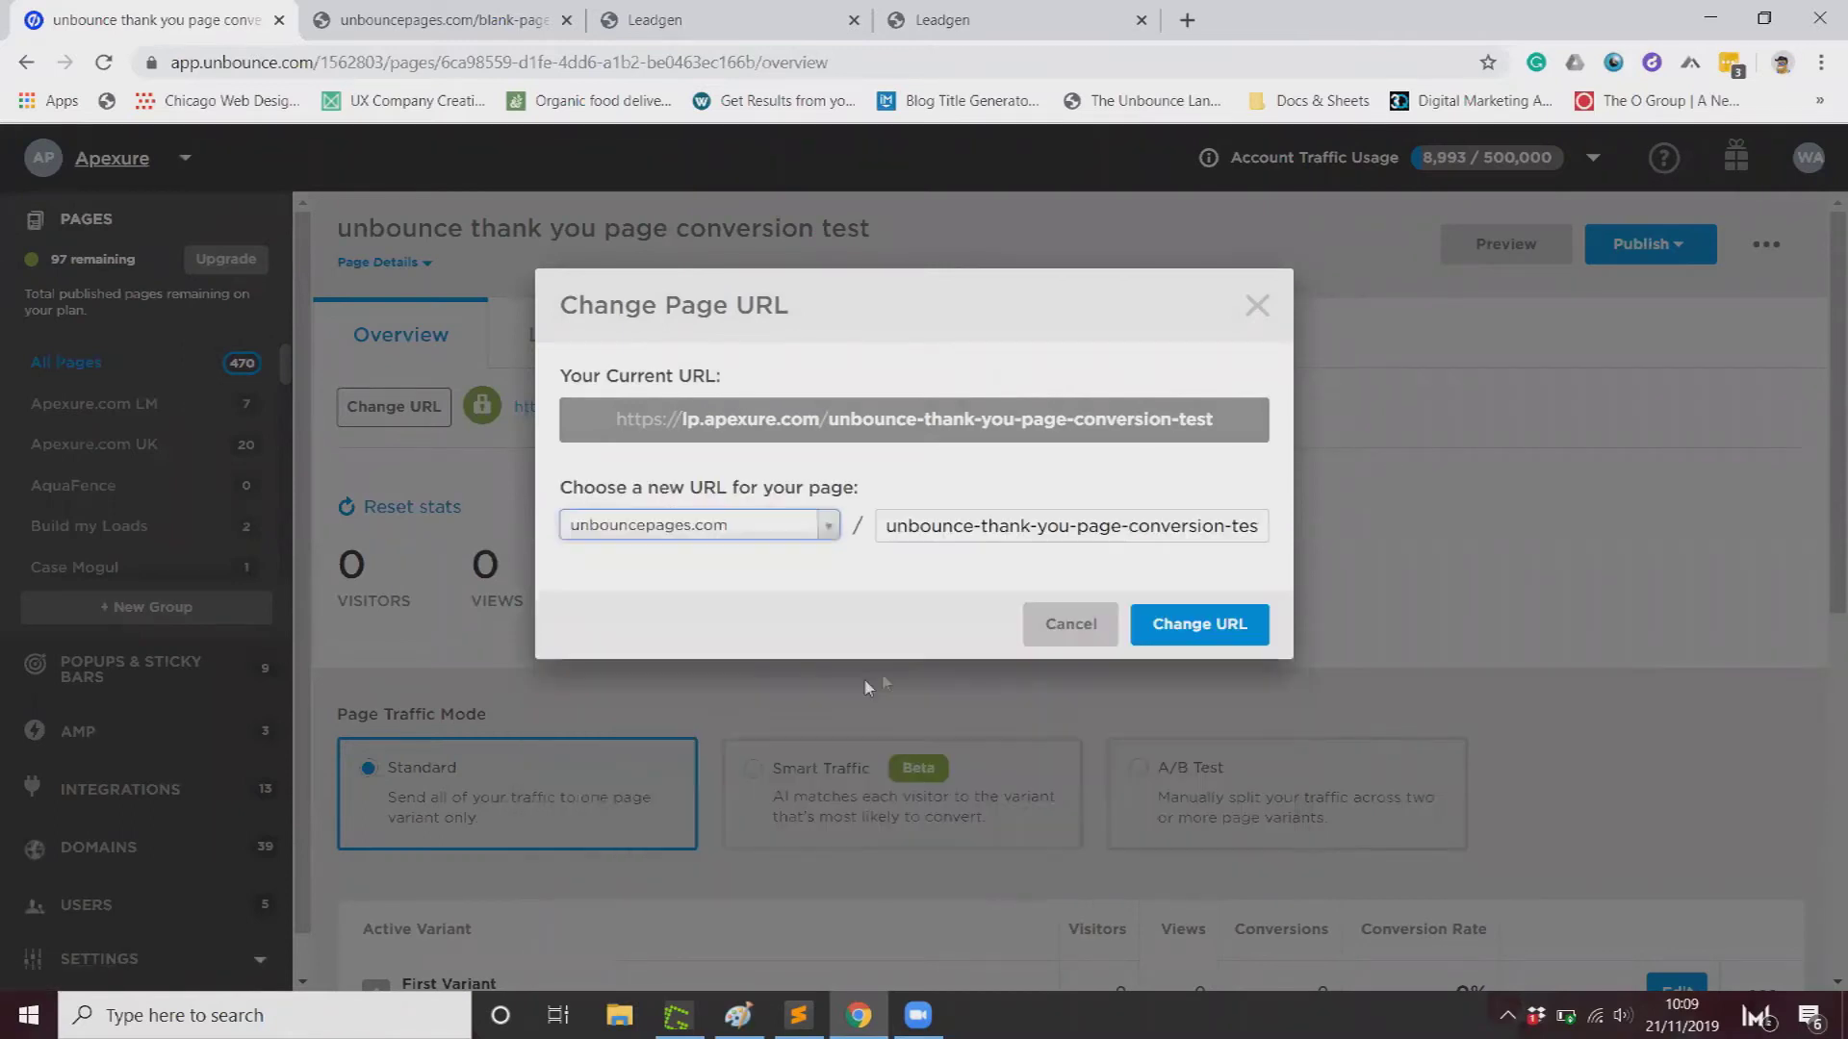
click(1043, 525)
double_click(1043, 525)
key(ctrl+a)
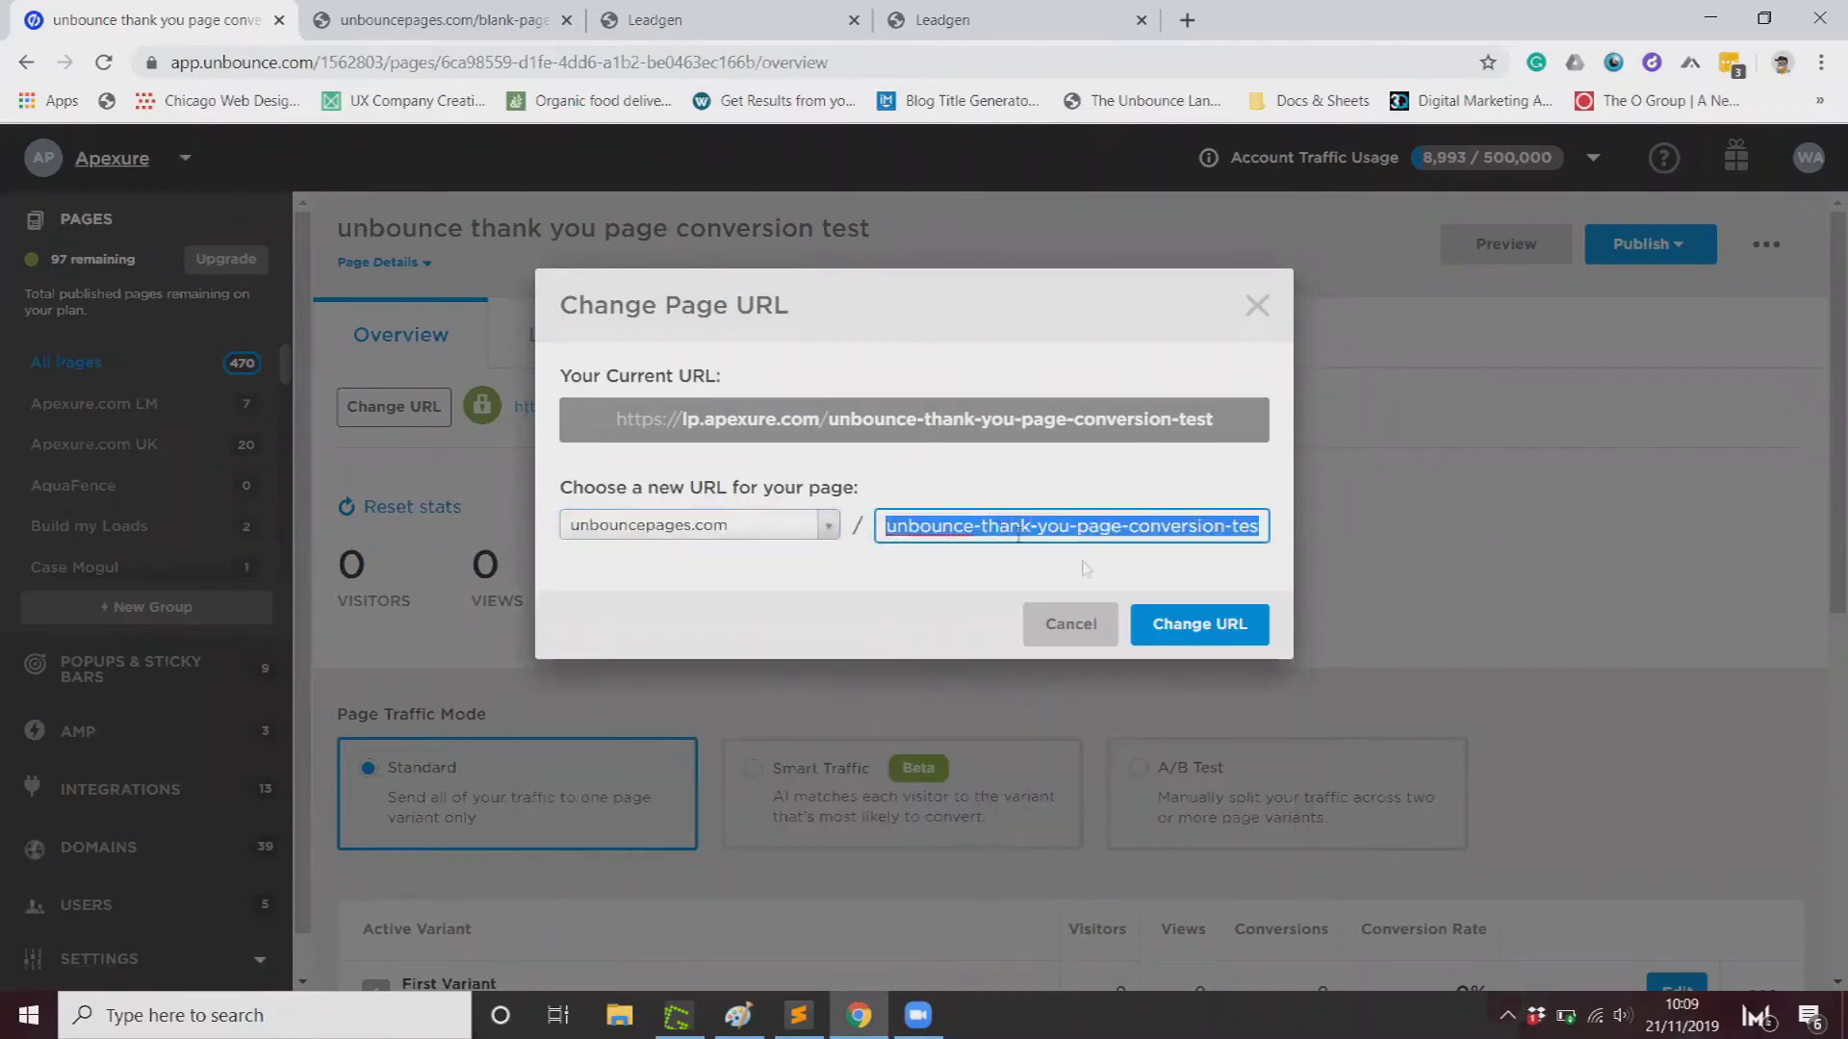
click(1223, 625)
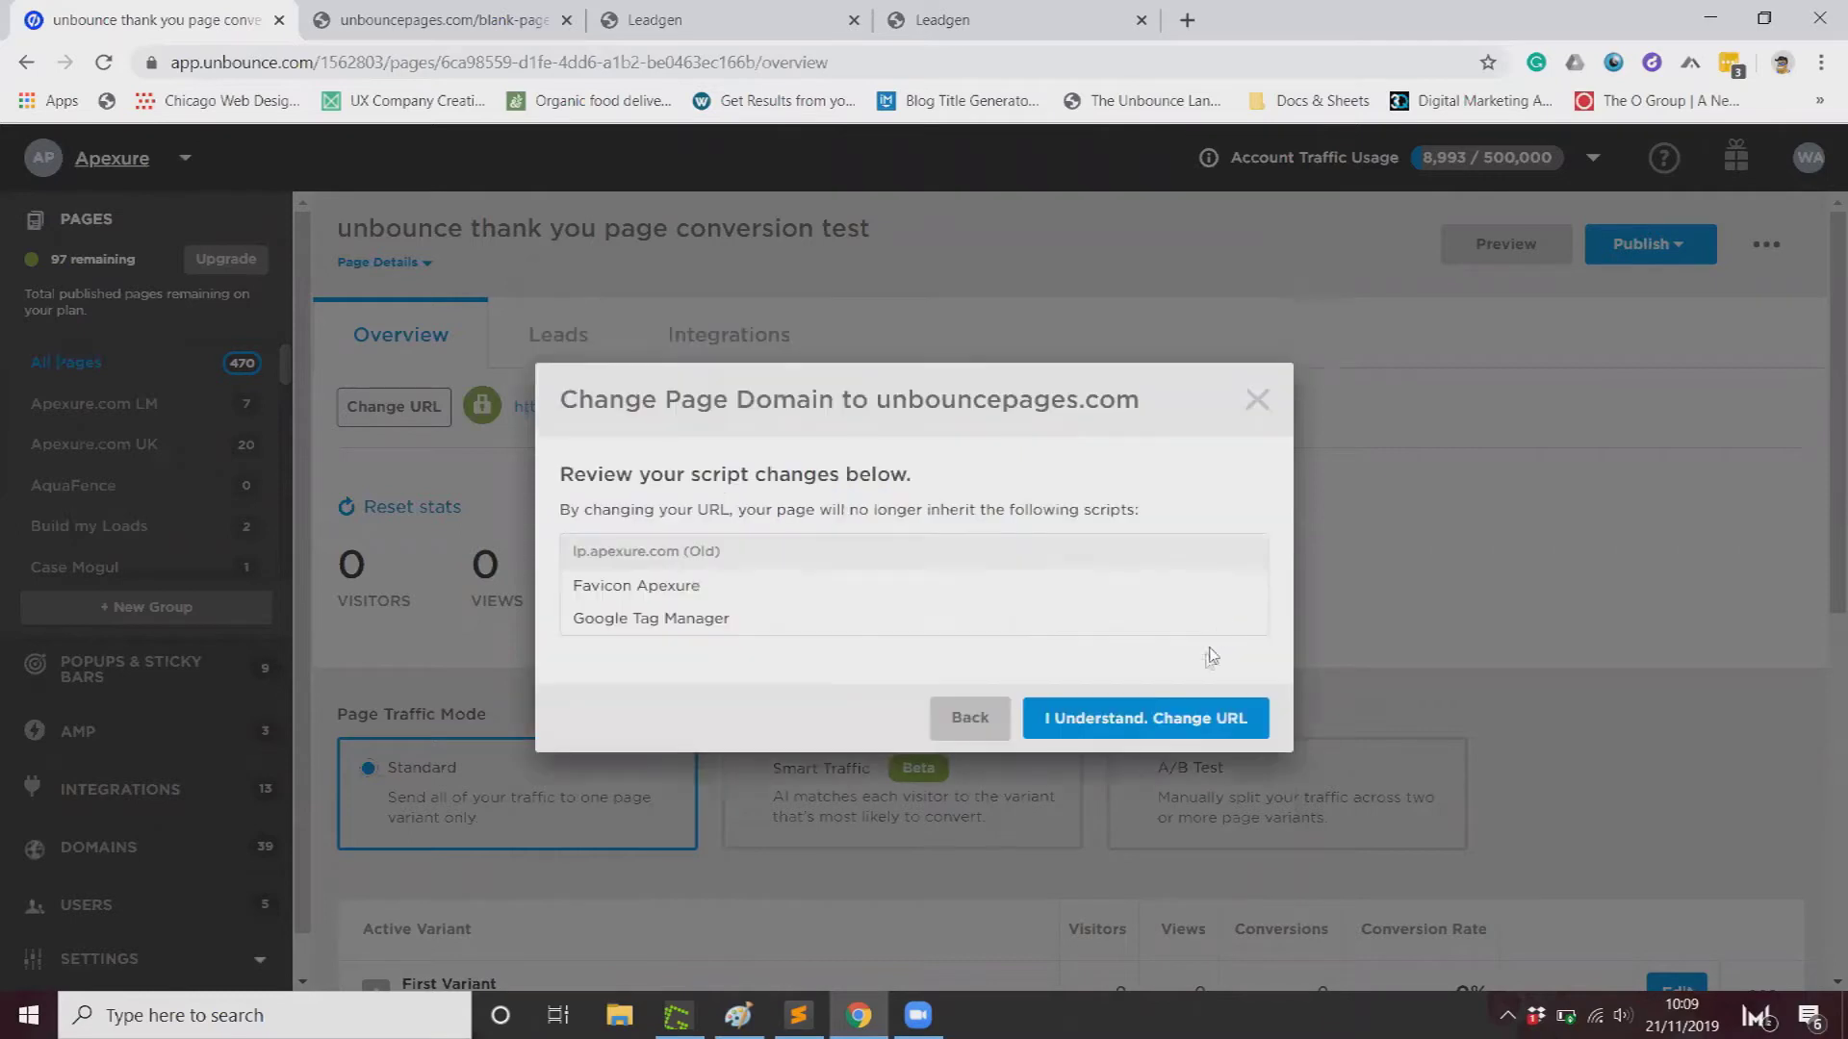
click(1098, 724)
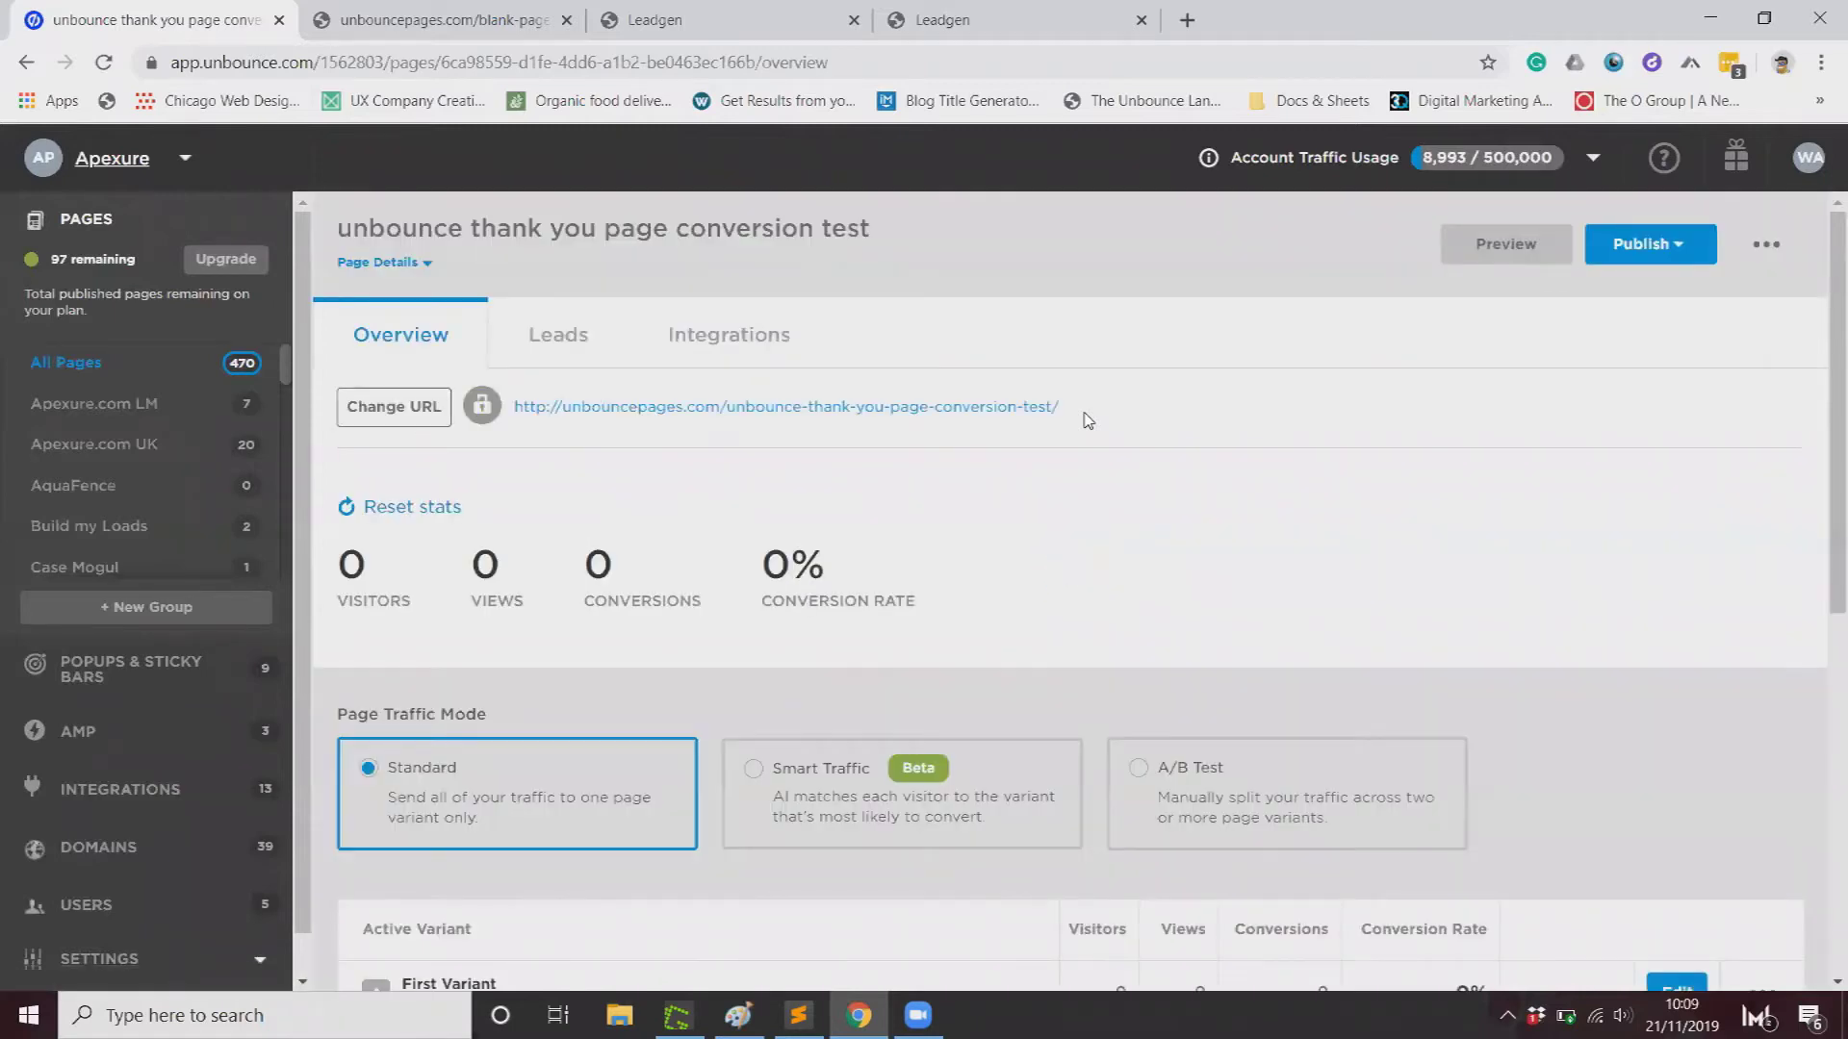
Step: Publish the thank-you page immediately
right_click(951, 404)
click(837, 462)
click(861, 410)
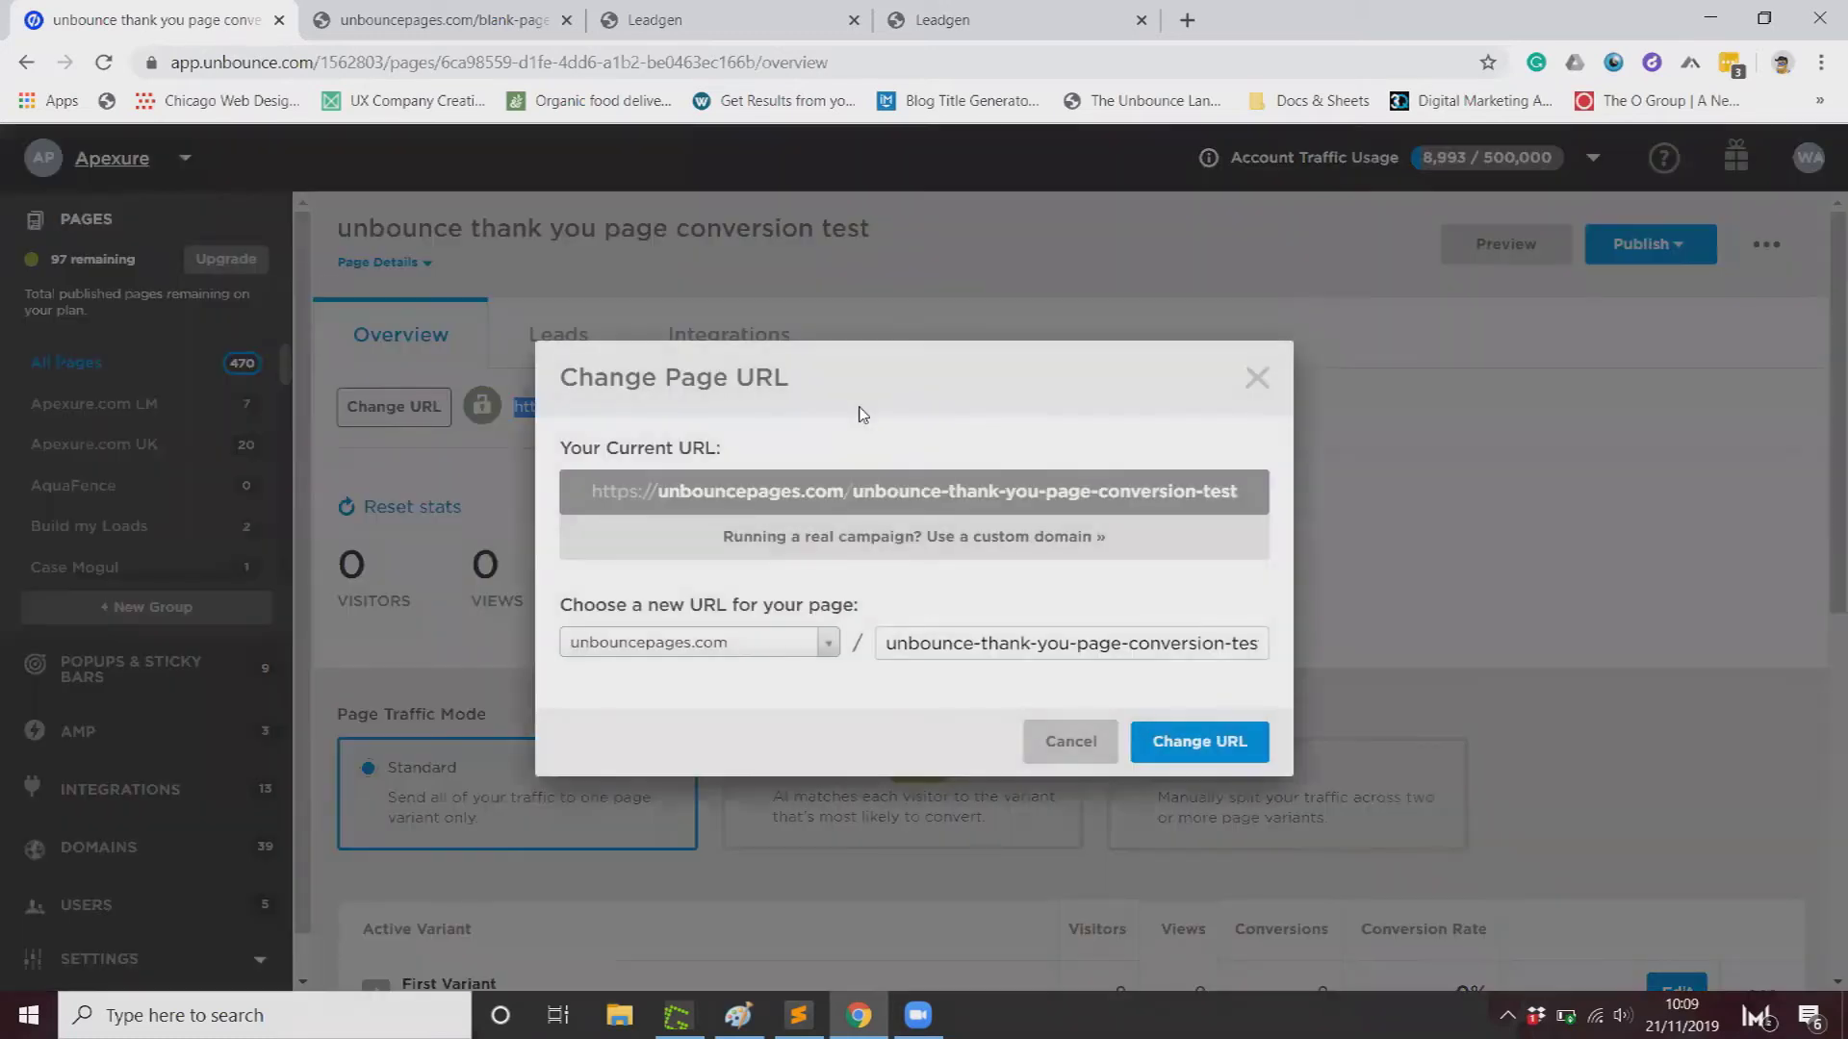
key(Escape)
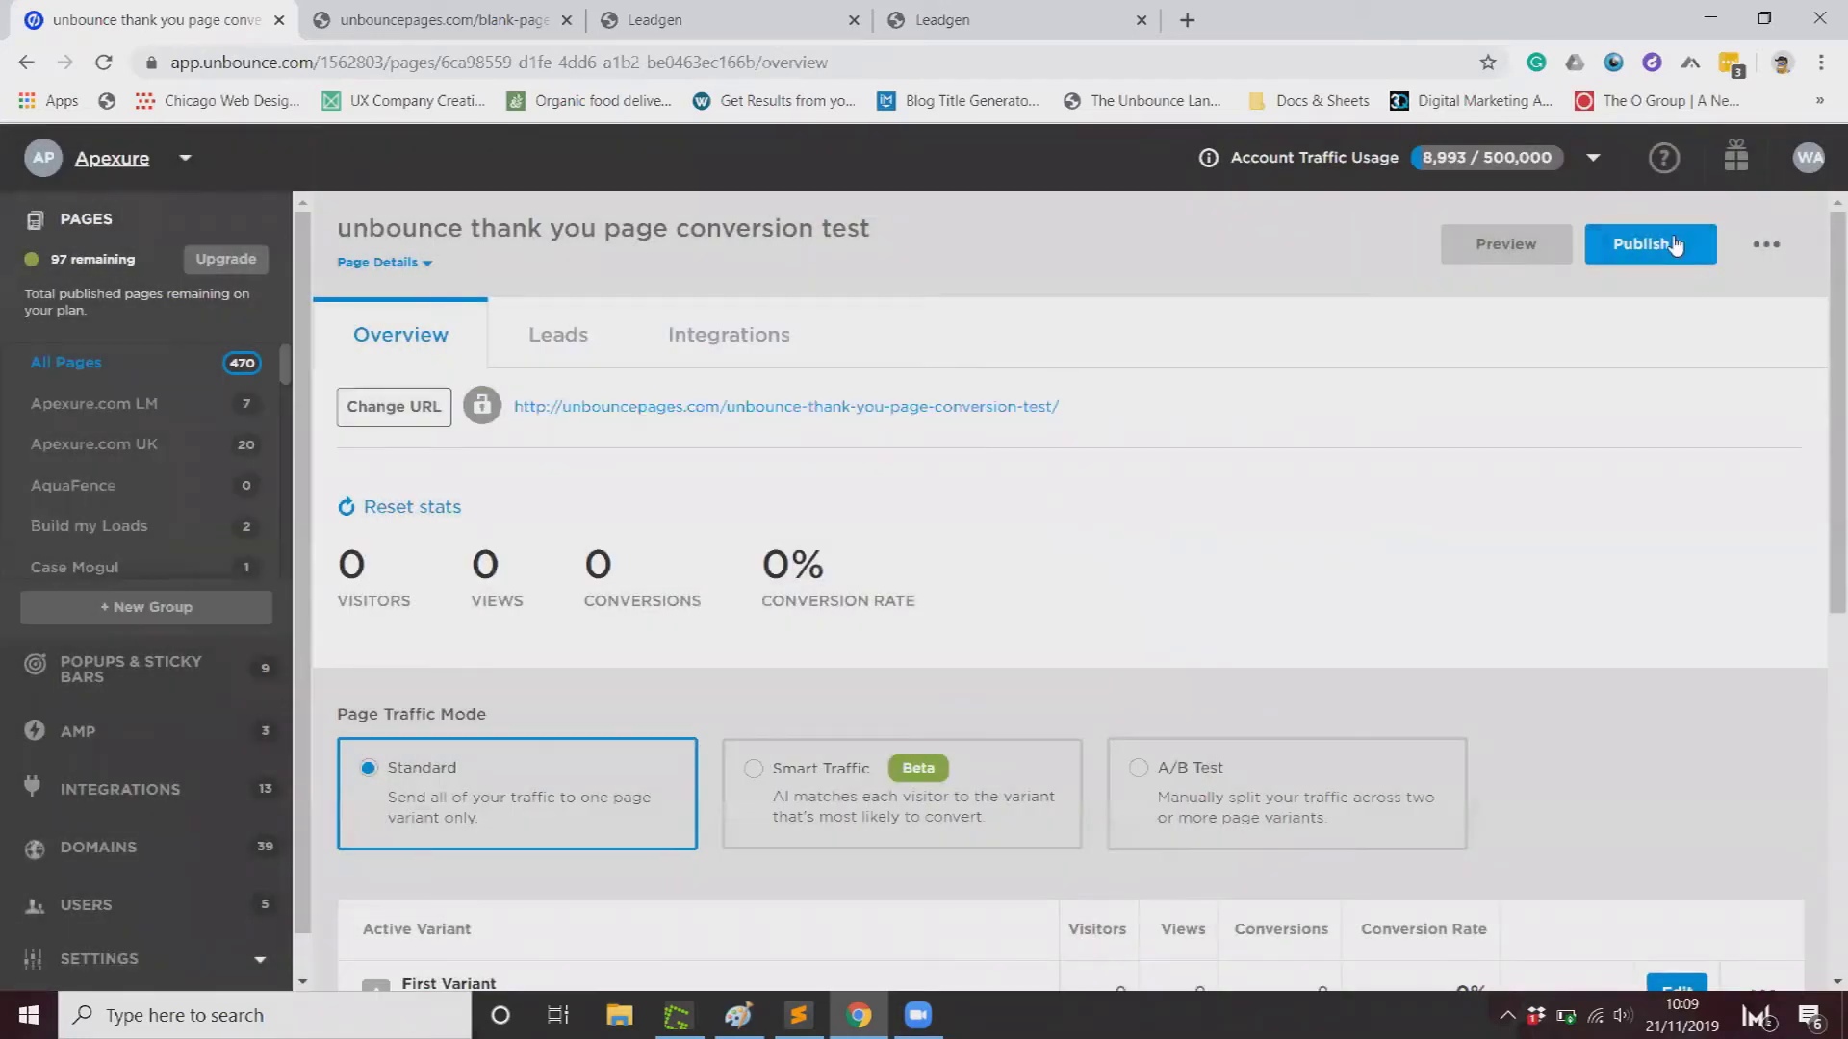
click(1675, 246)
click(1427, 297)
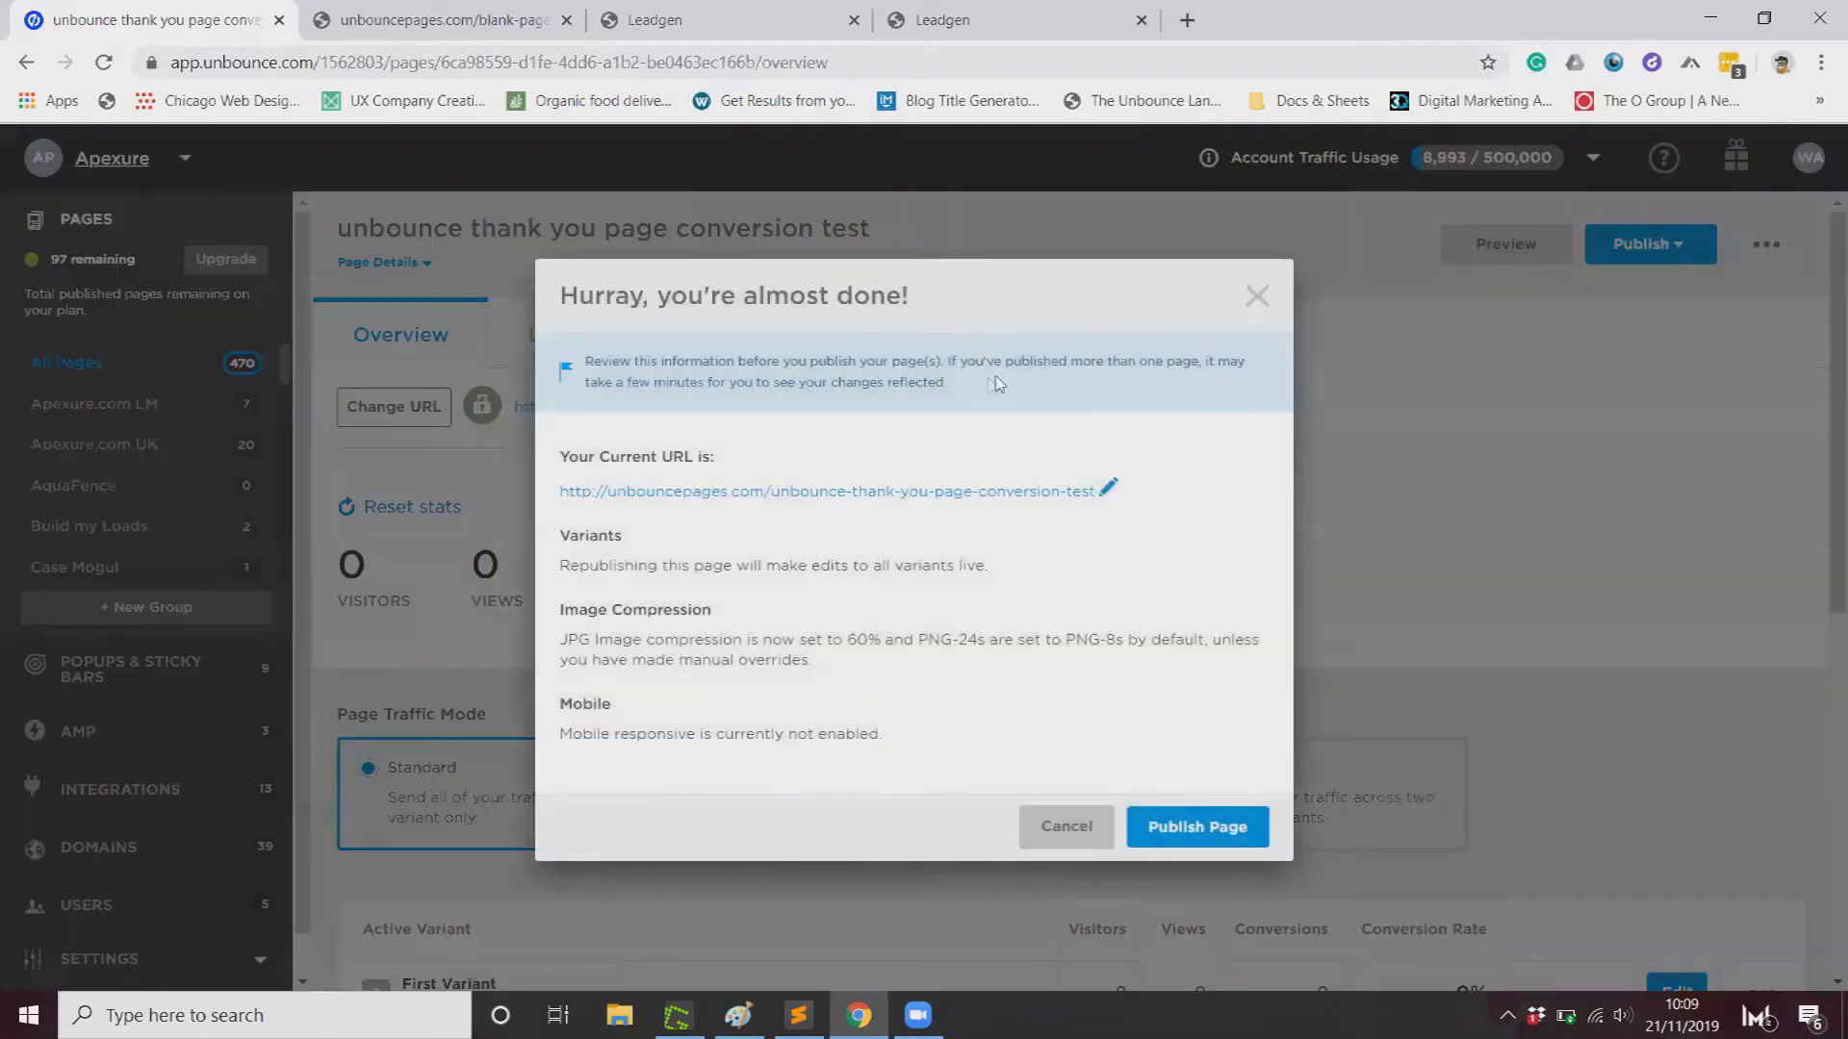
click(1197, 836)
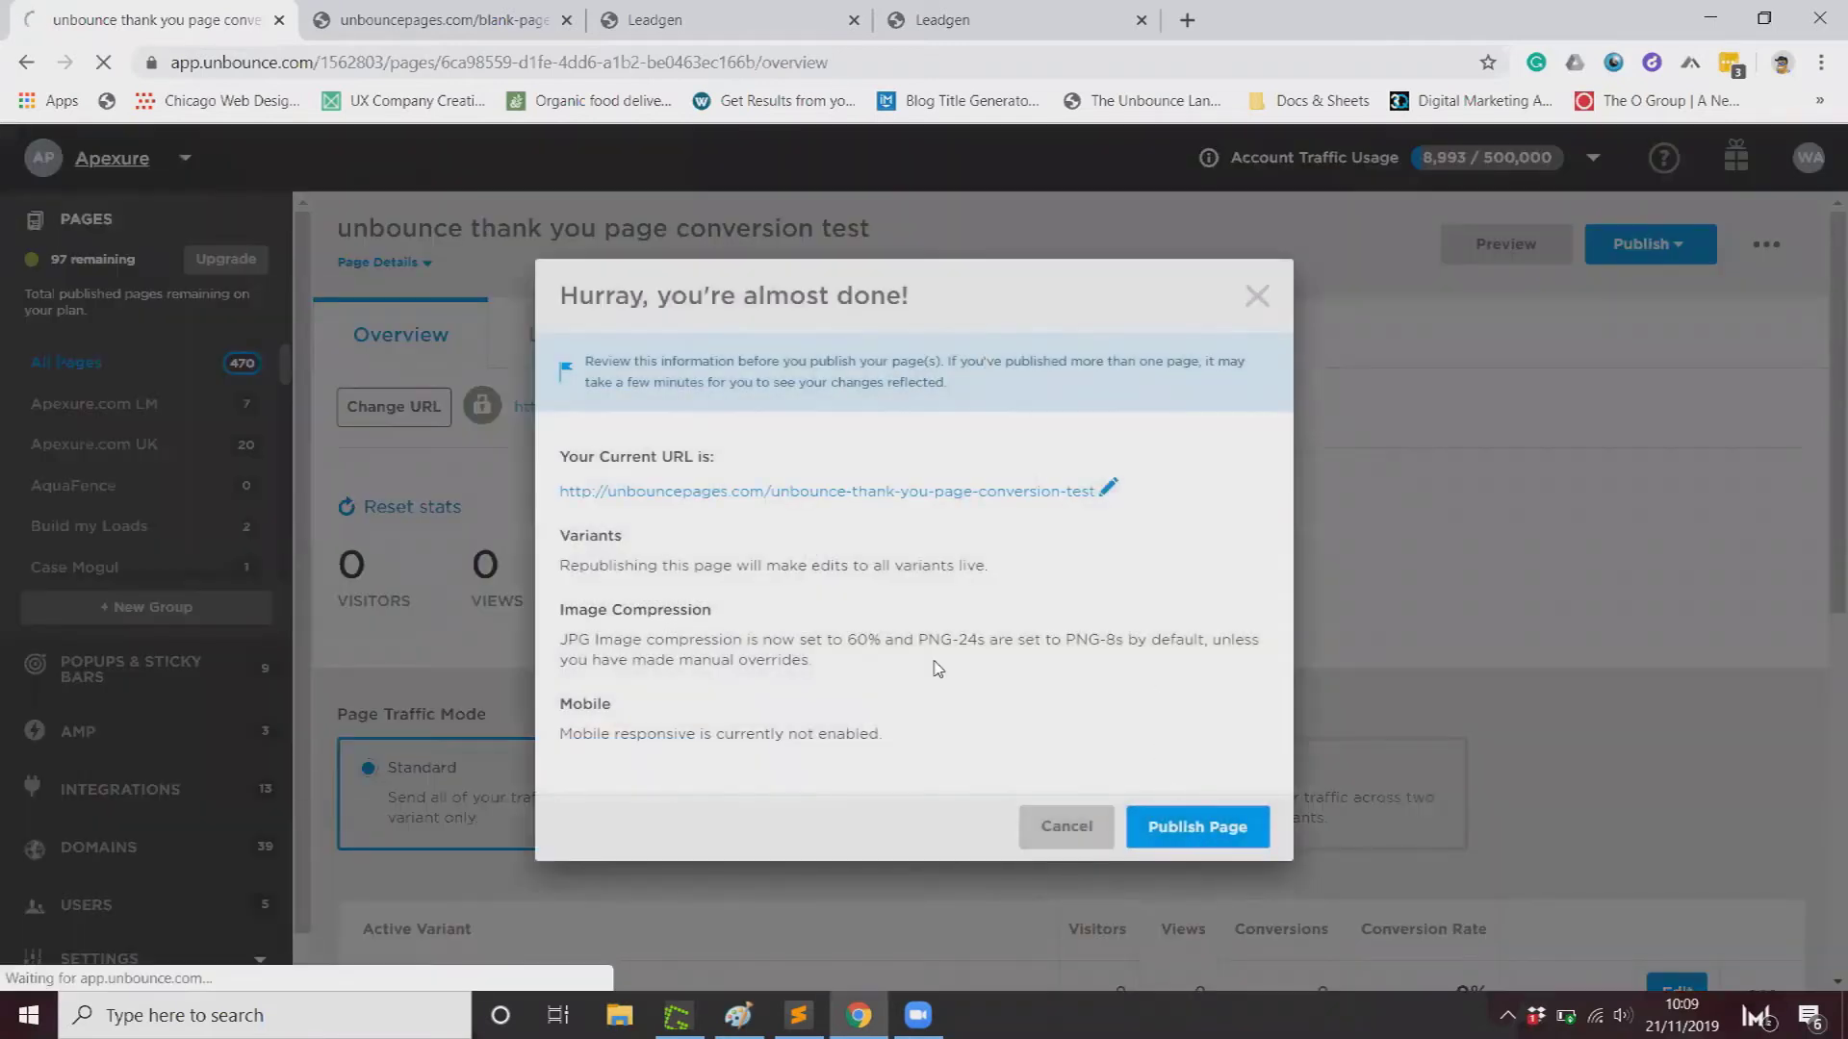
Step: Check the published page's address in its tab, then return to the All Pages list
click(629, 476)
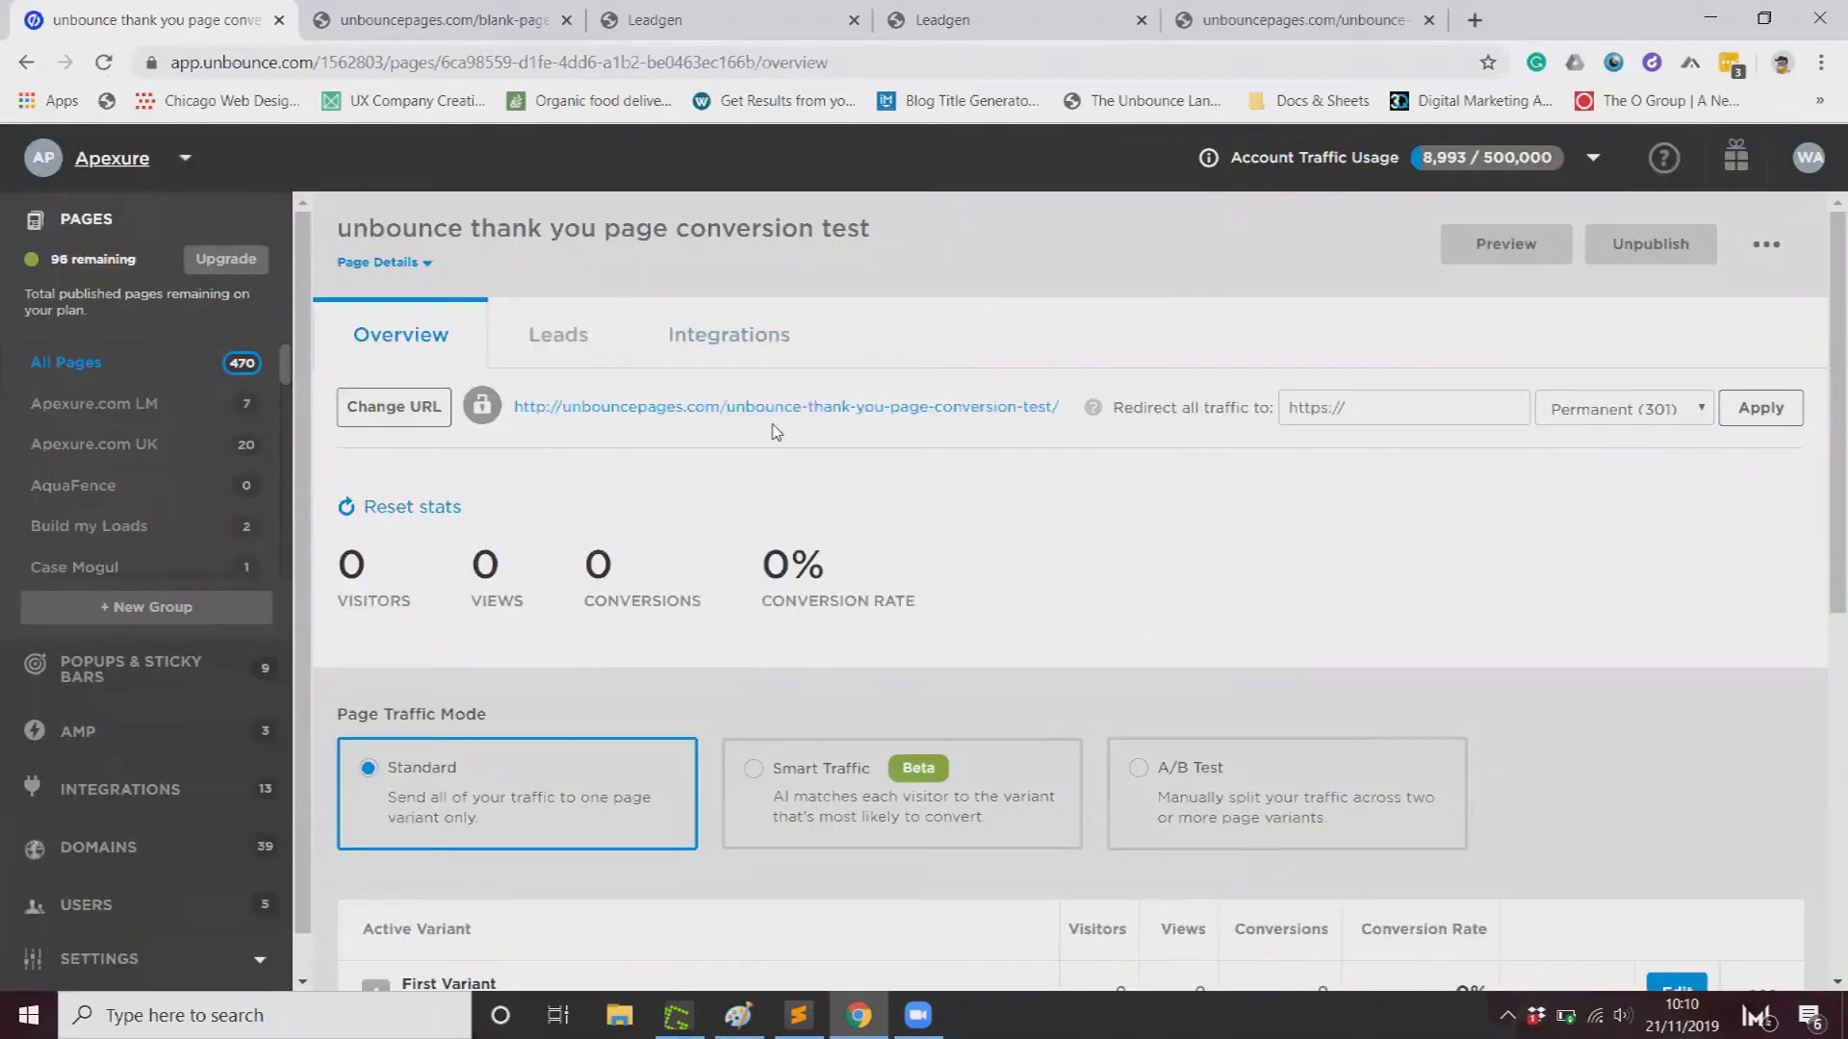
key(ctrl+5)
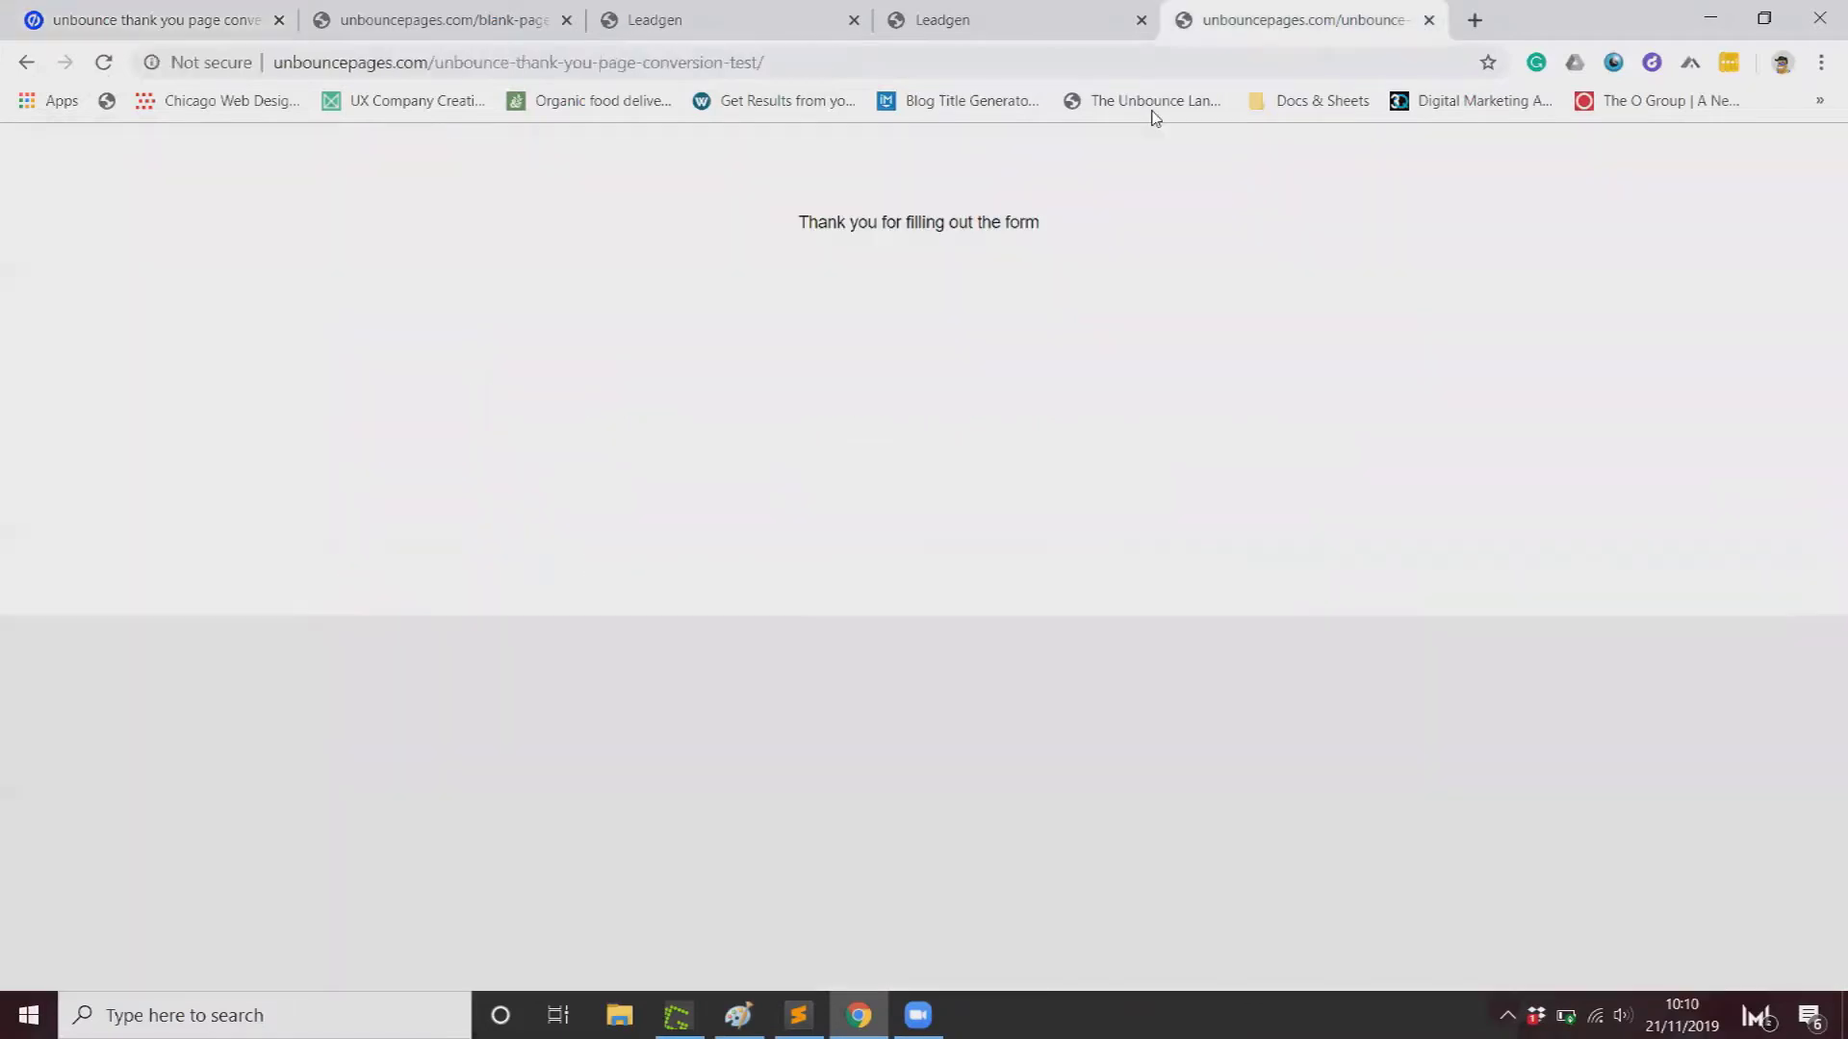
key(ctrl+l)
click(239, 30)
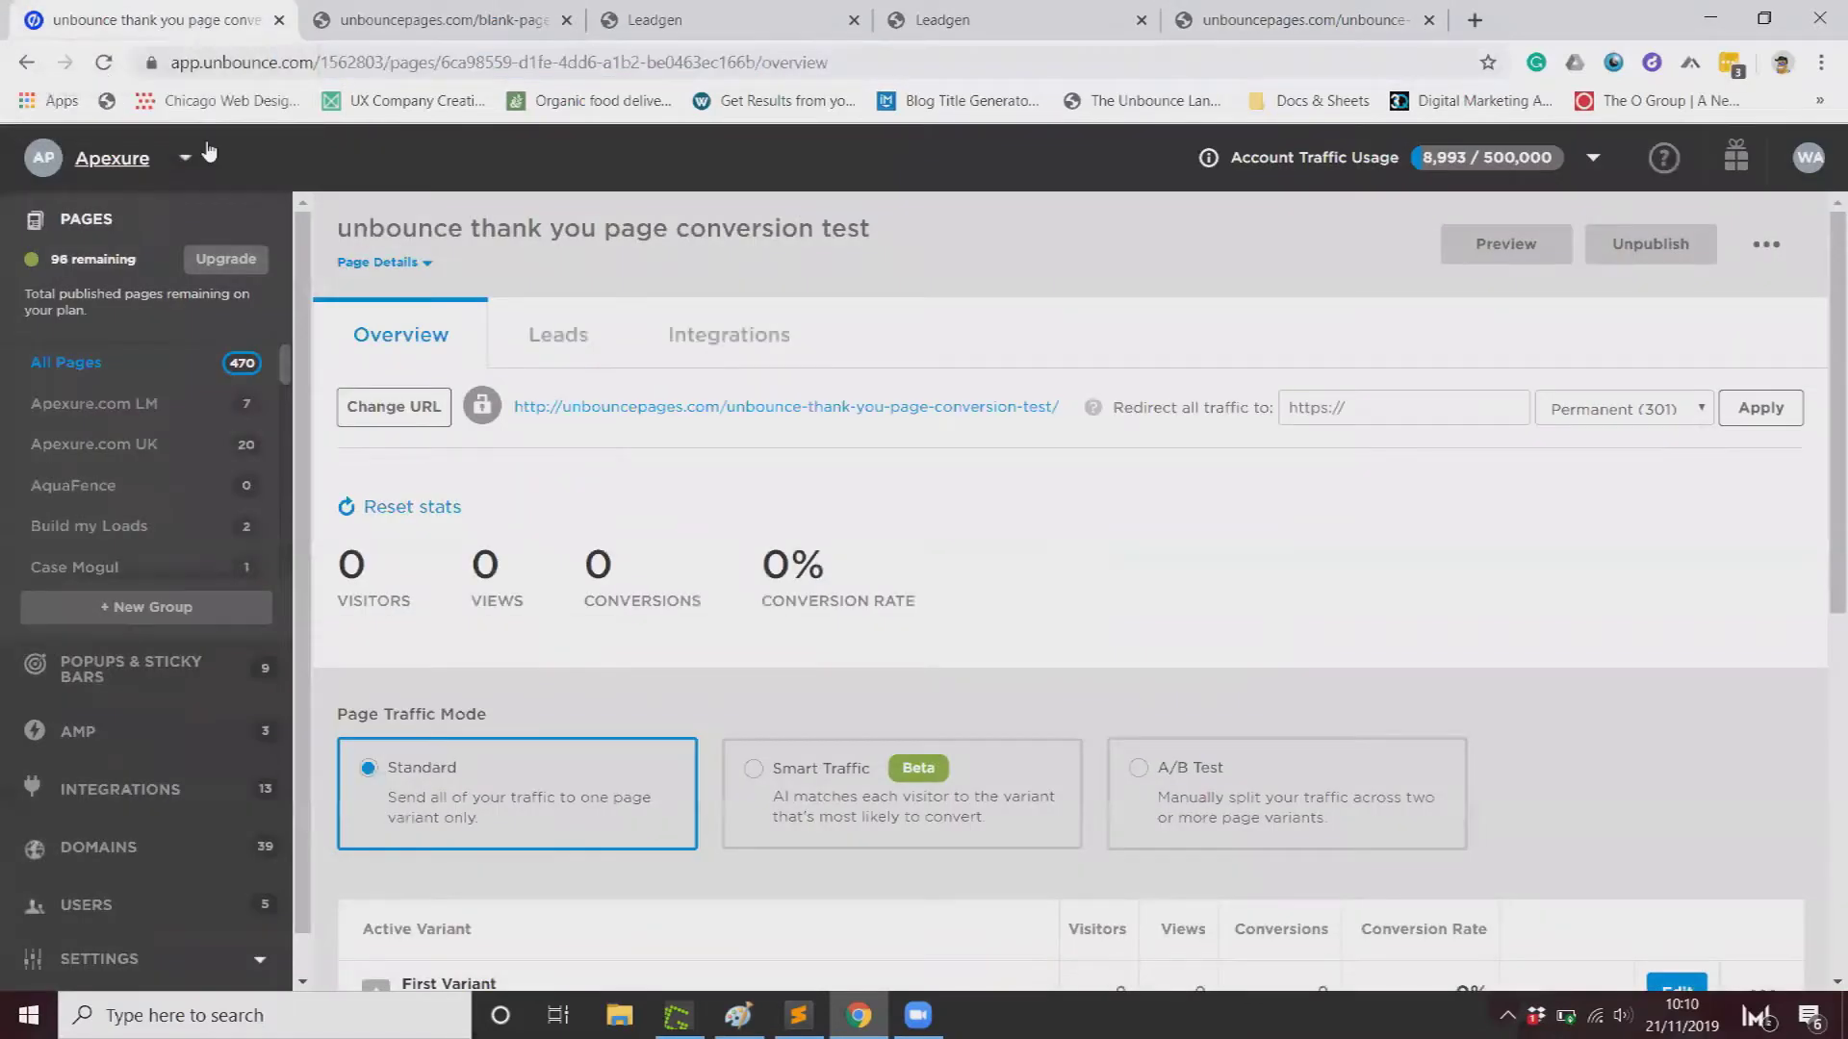
click(94, 366)
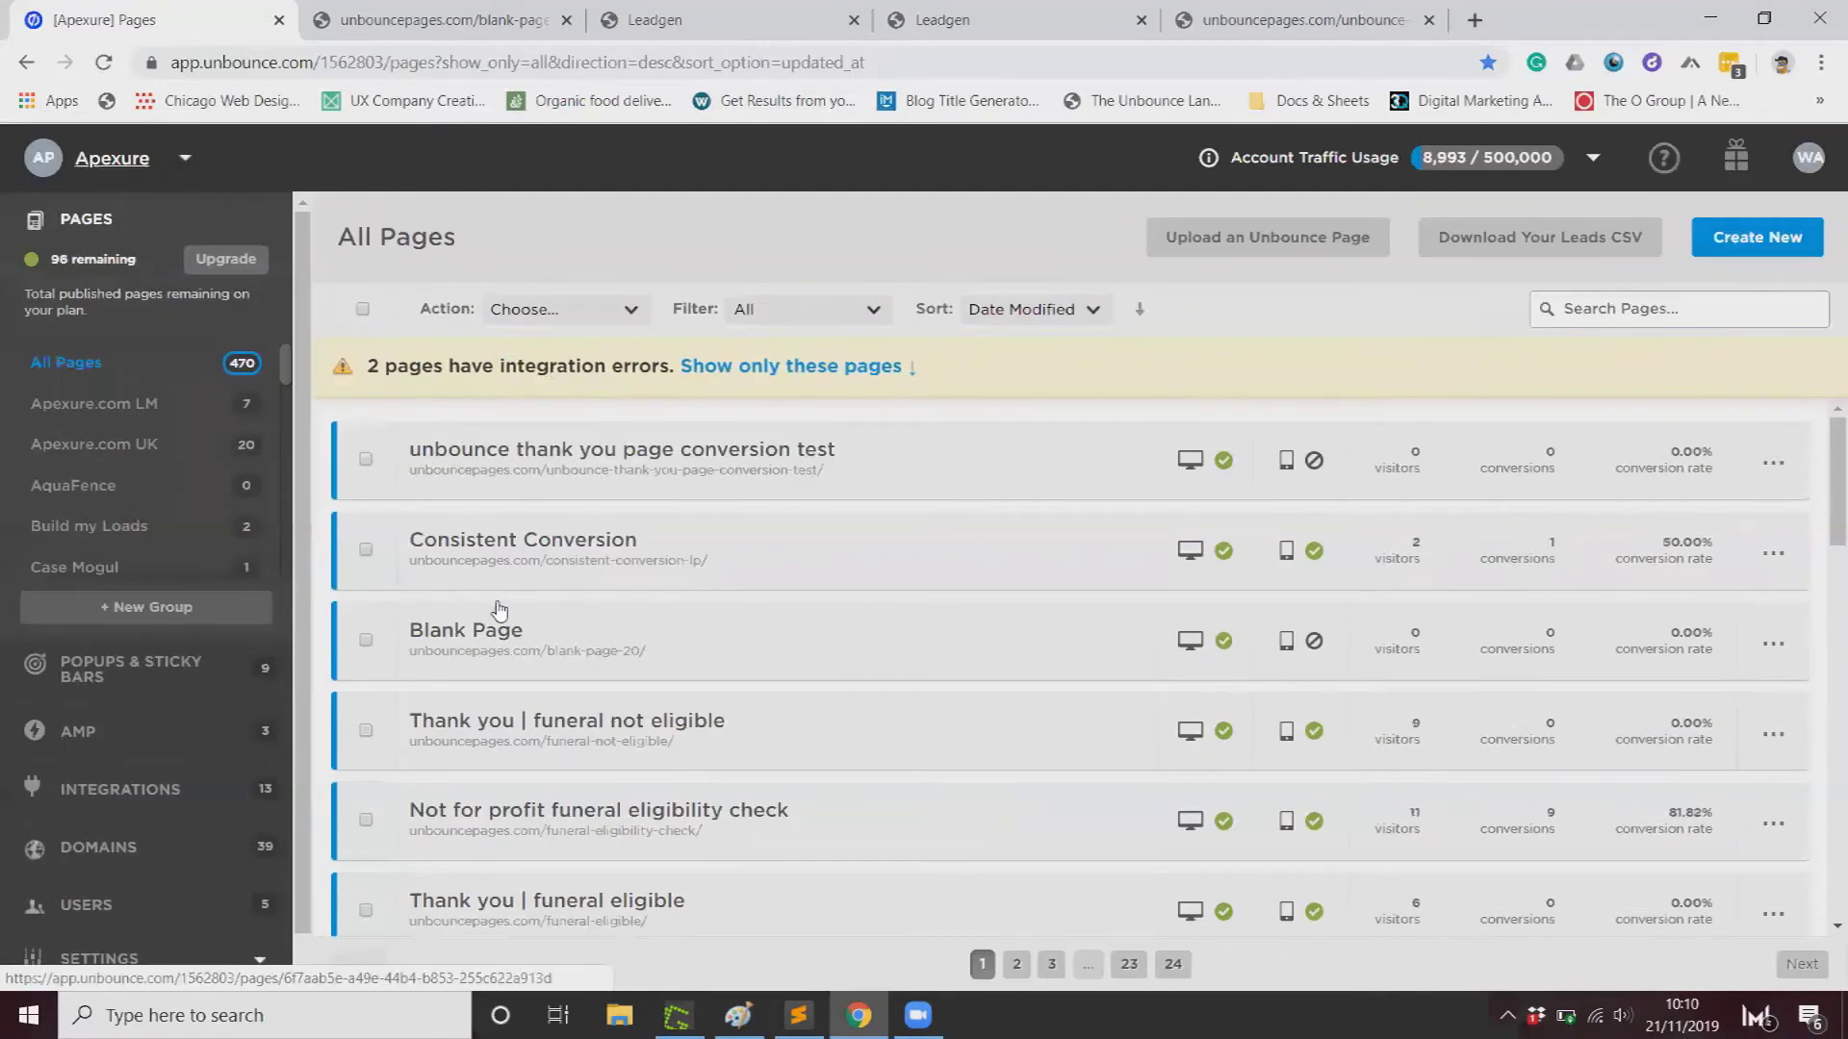
Step: Rename the Blank Page to 'Unbounce Conversion Test Page' and open its variant for editing
click(495, 630)
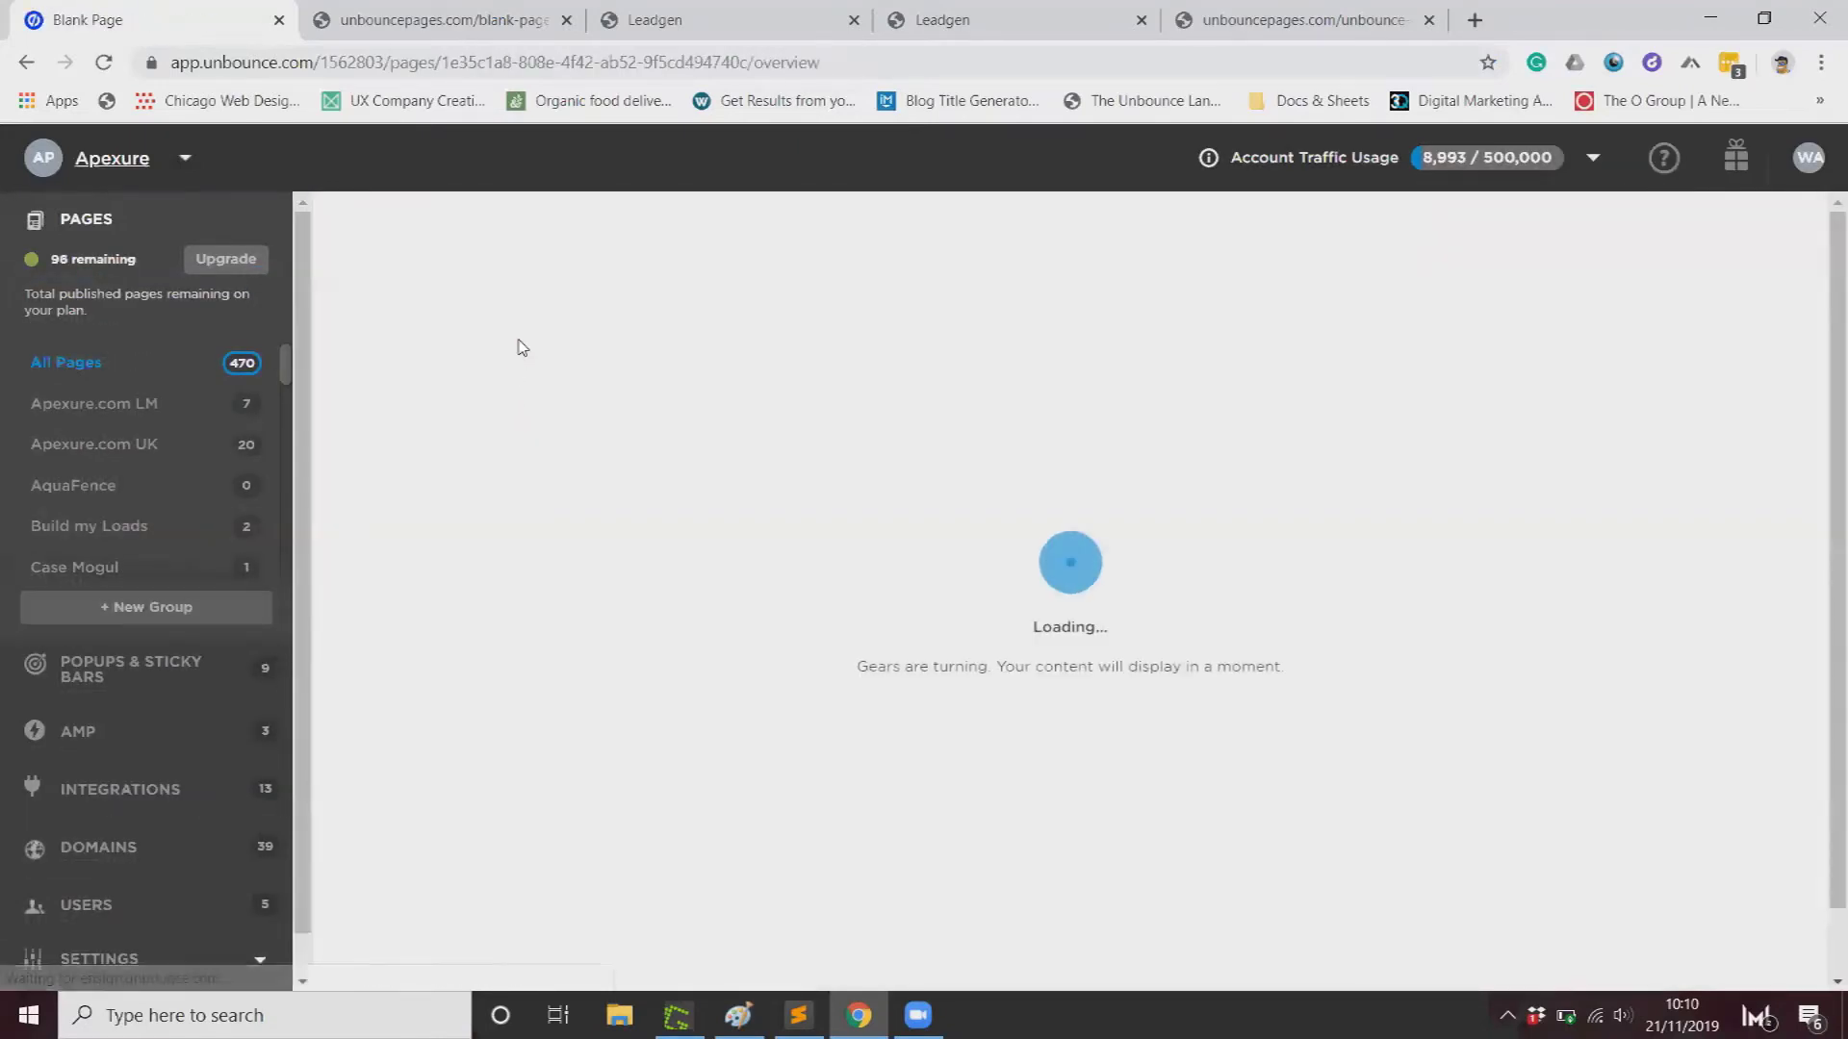
click(421, 231)
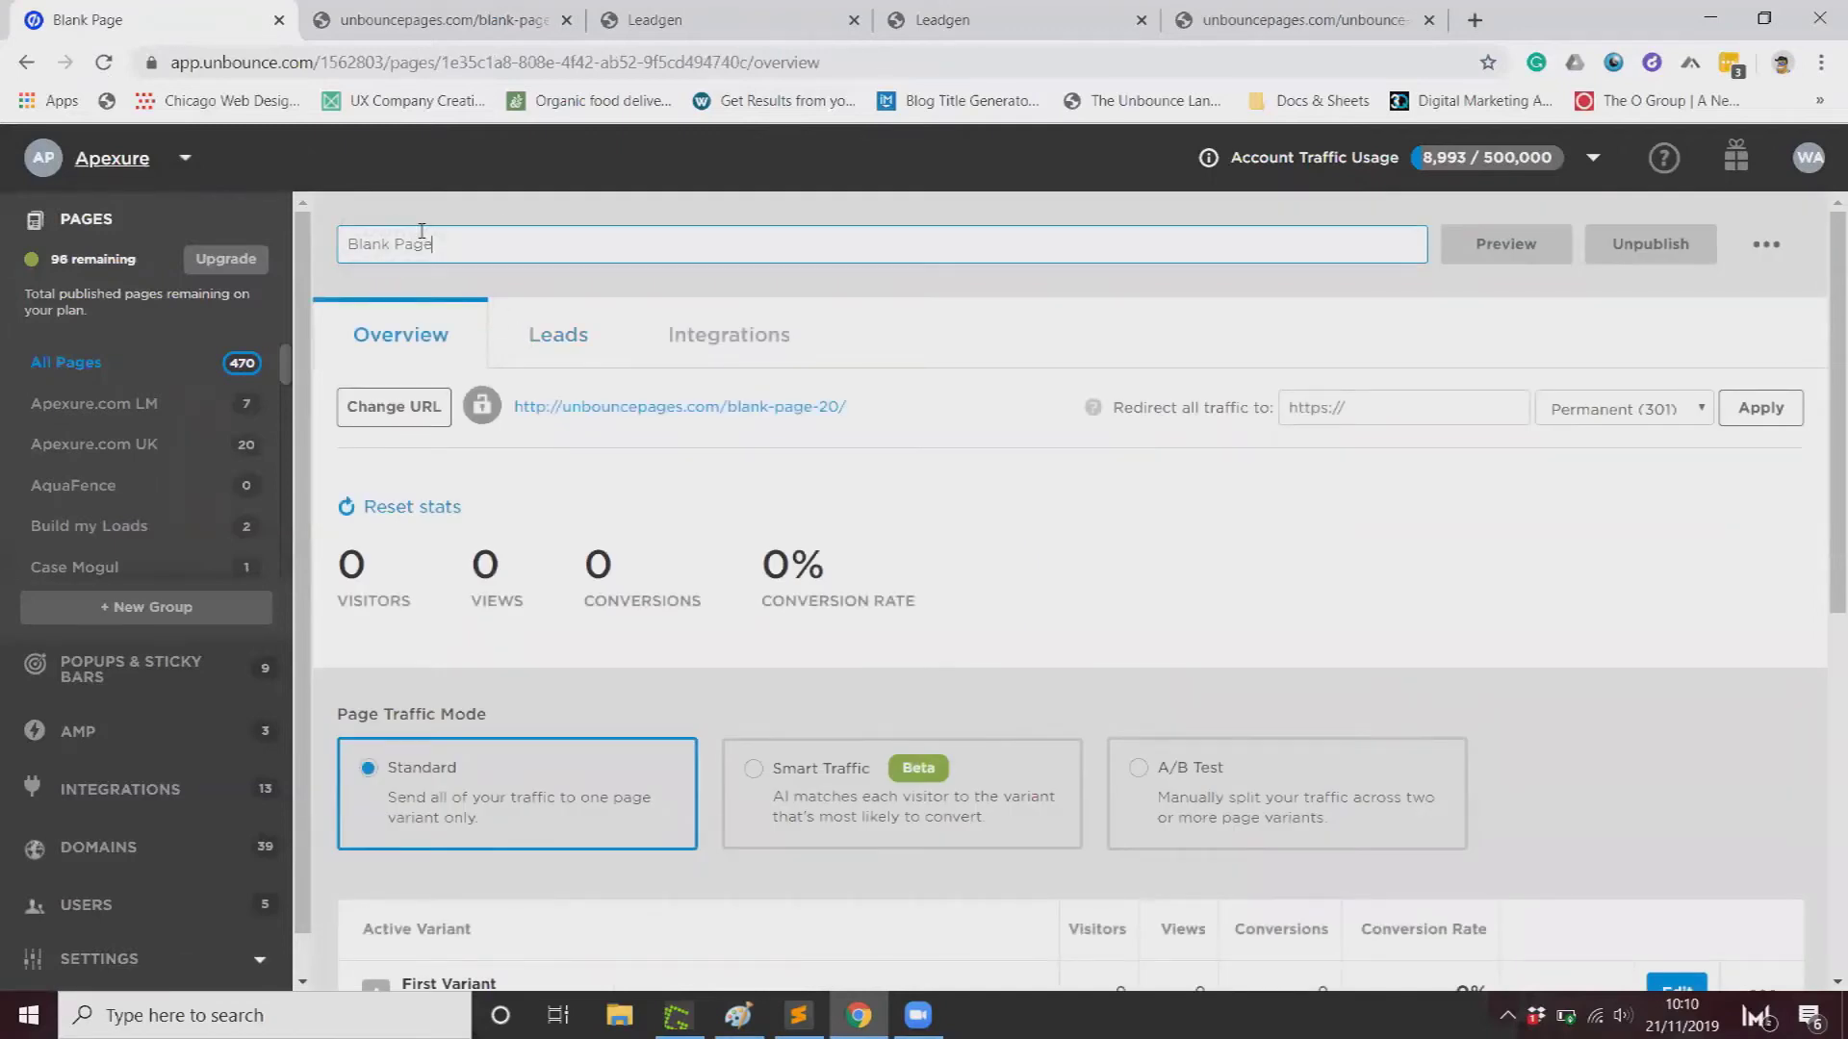
key(ctrl+a)
text(Unb)
key(Return)
scroll(609, 544, down, 5)
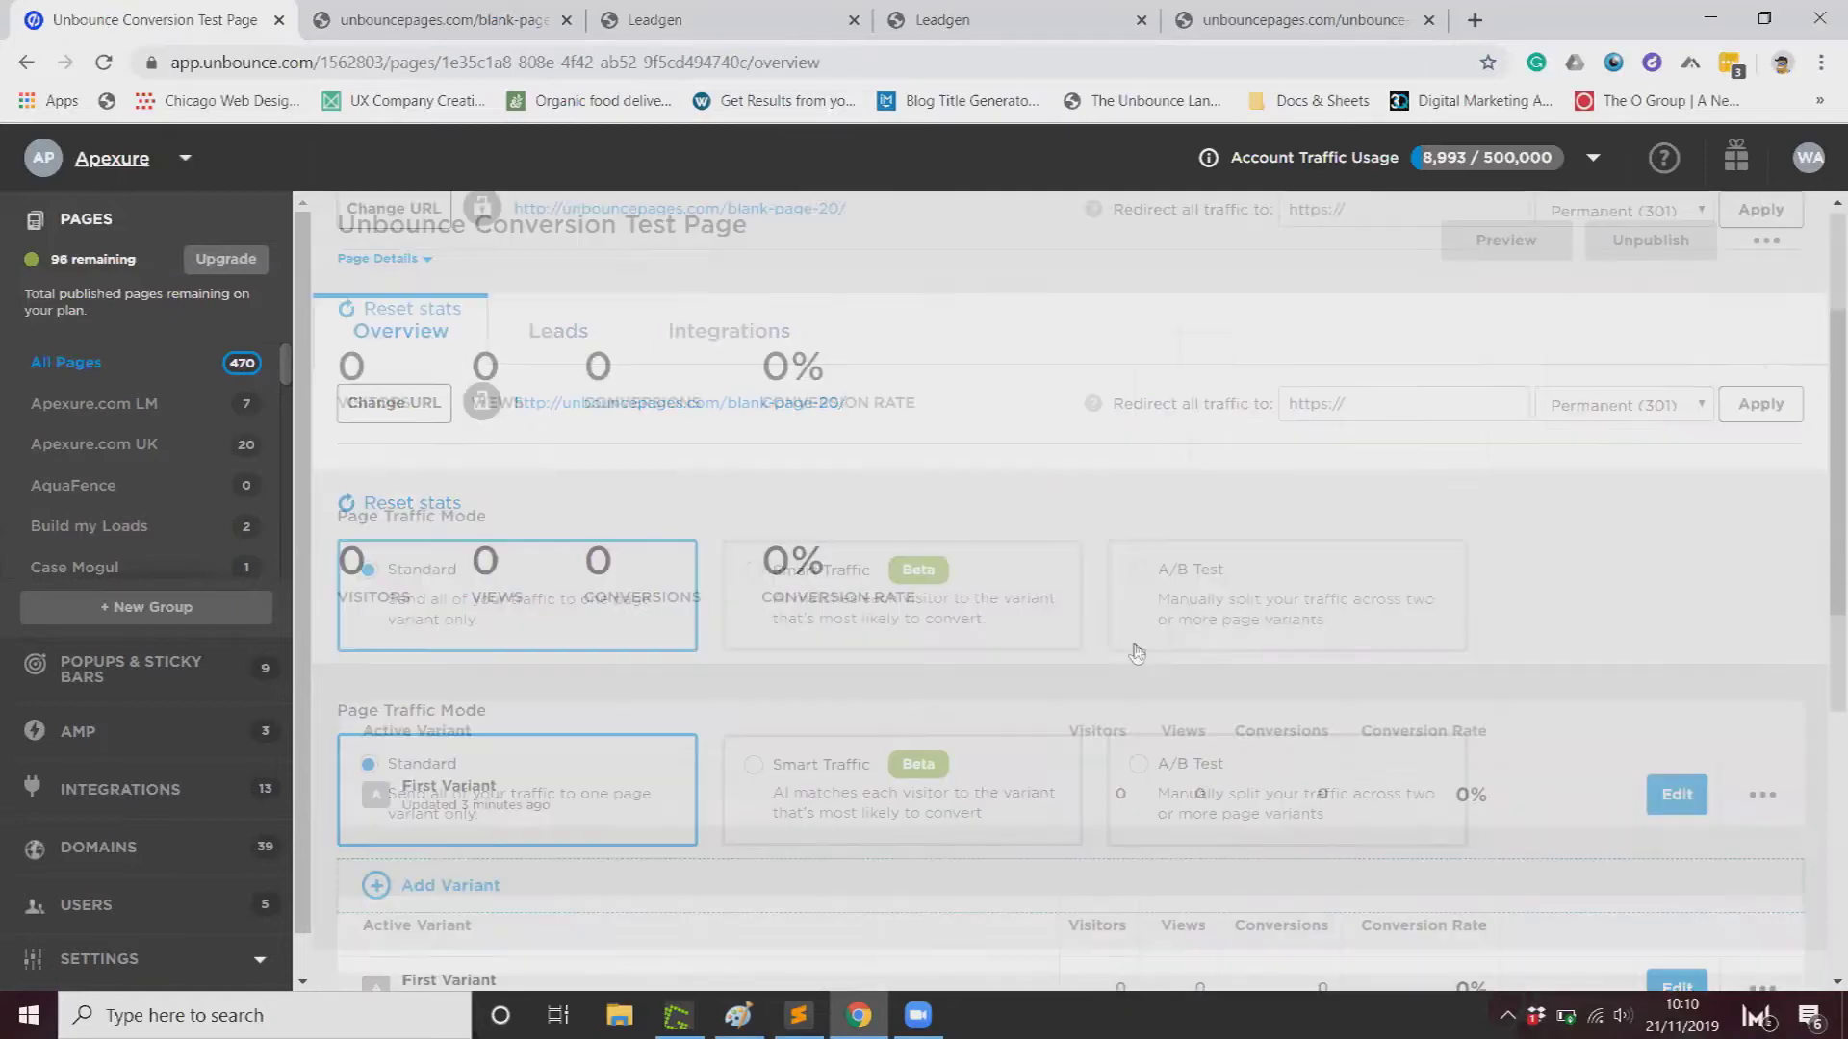
click(1677, 513)
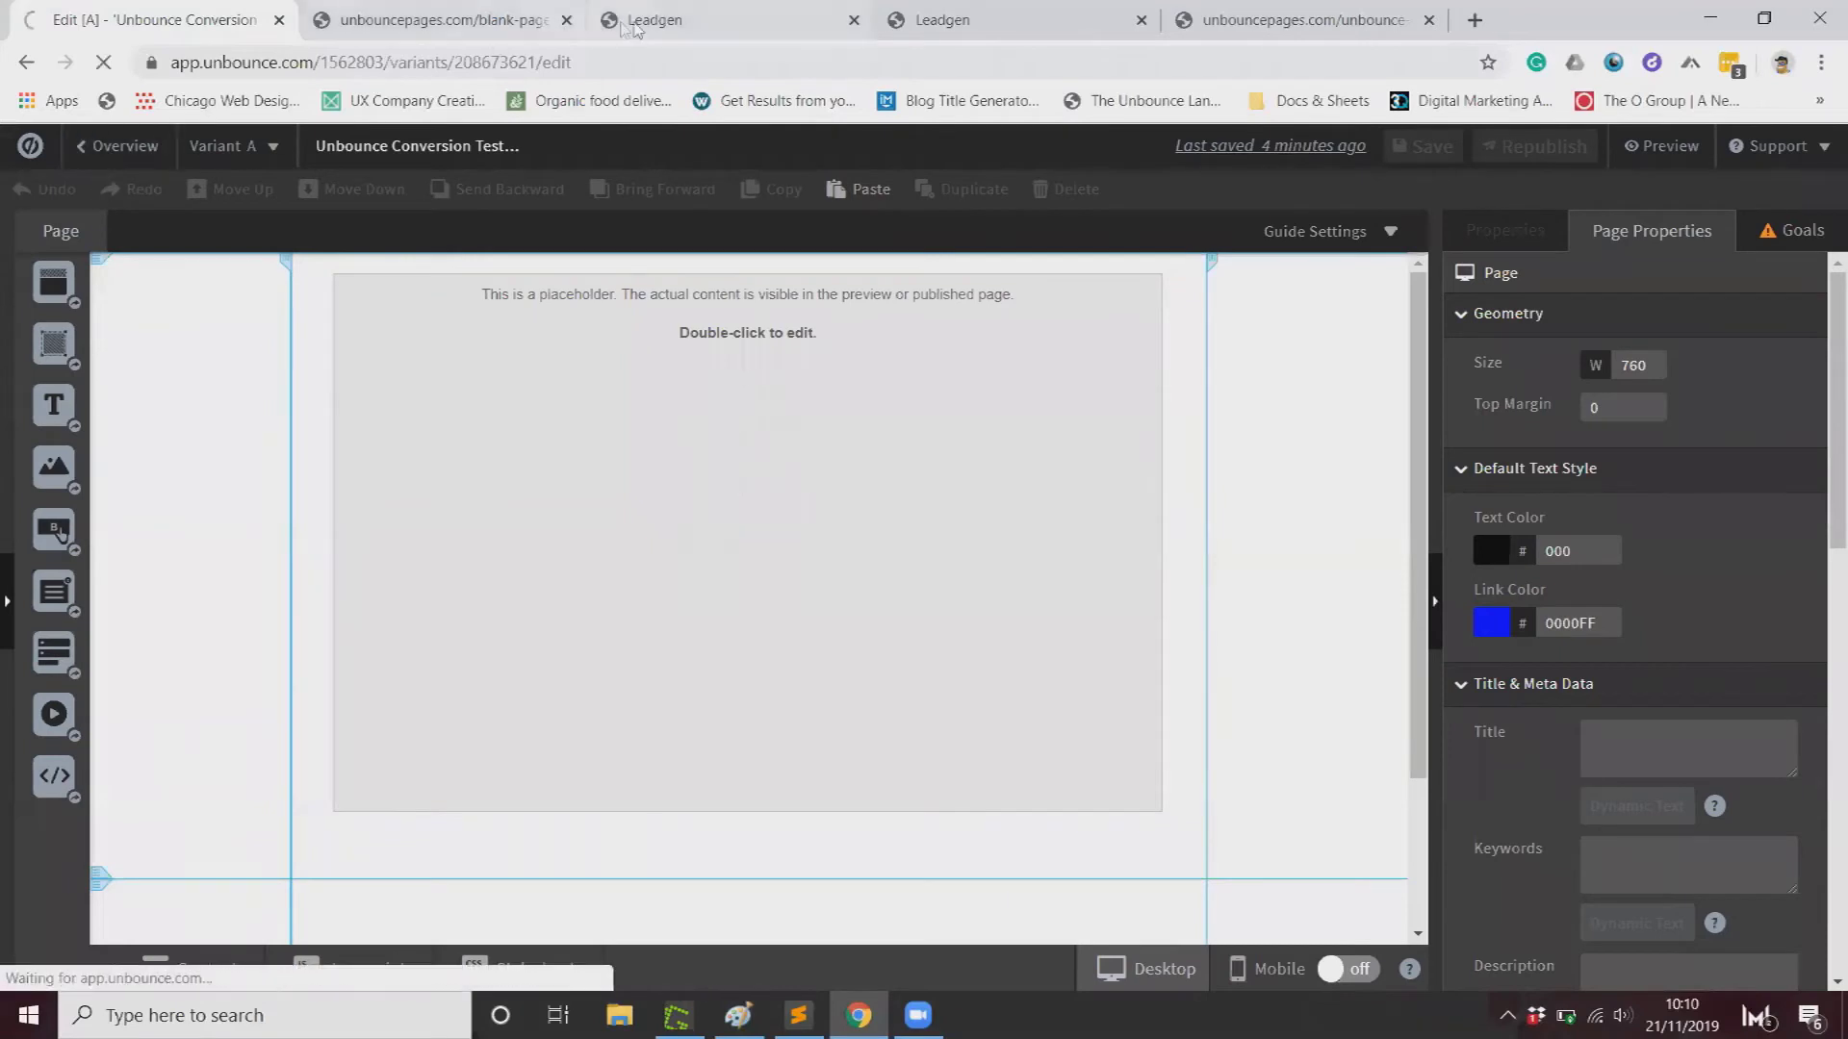
Step: Make the LeadGen form redirect to unbouncepages.com/unbounce-thank-you-page-conversion-test/ on submit, and save
click(659, 21)
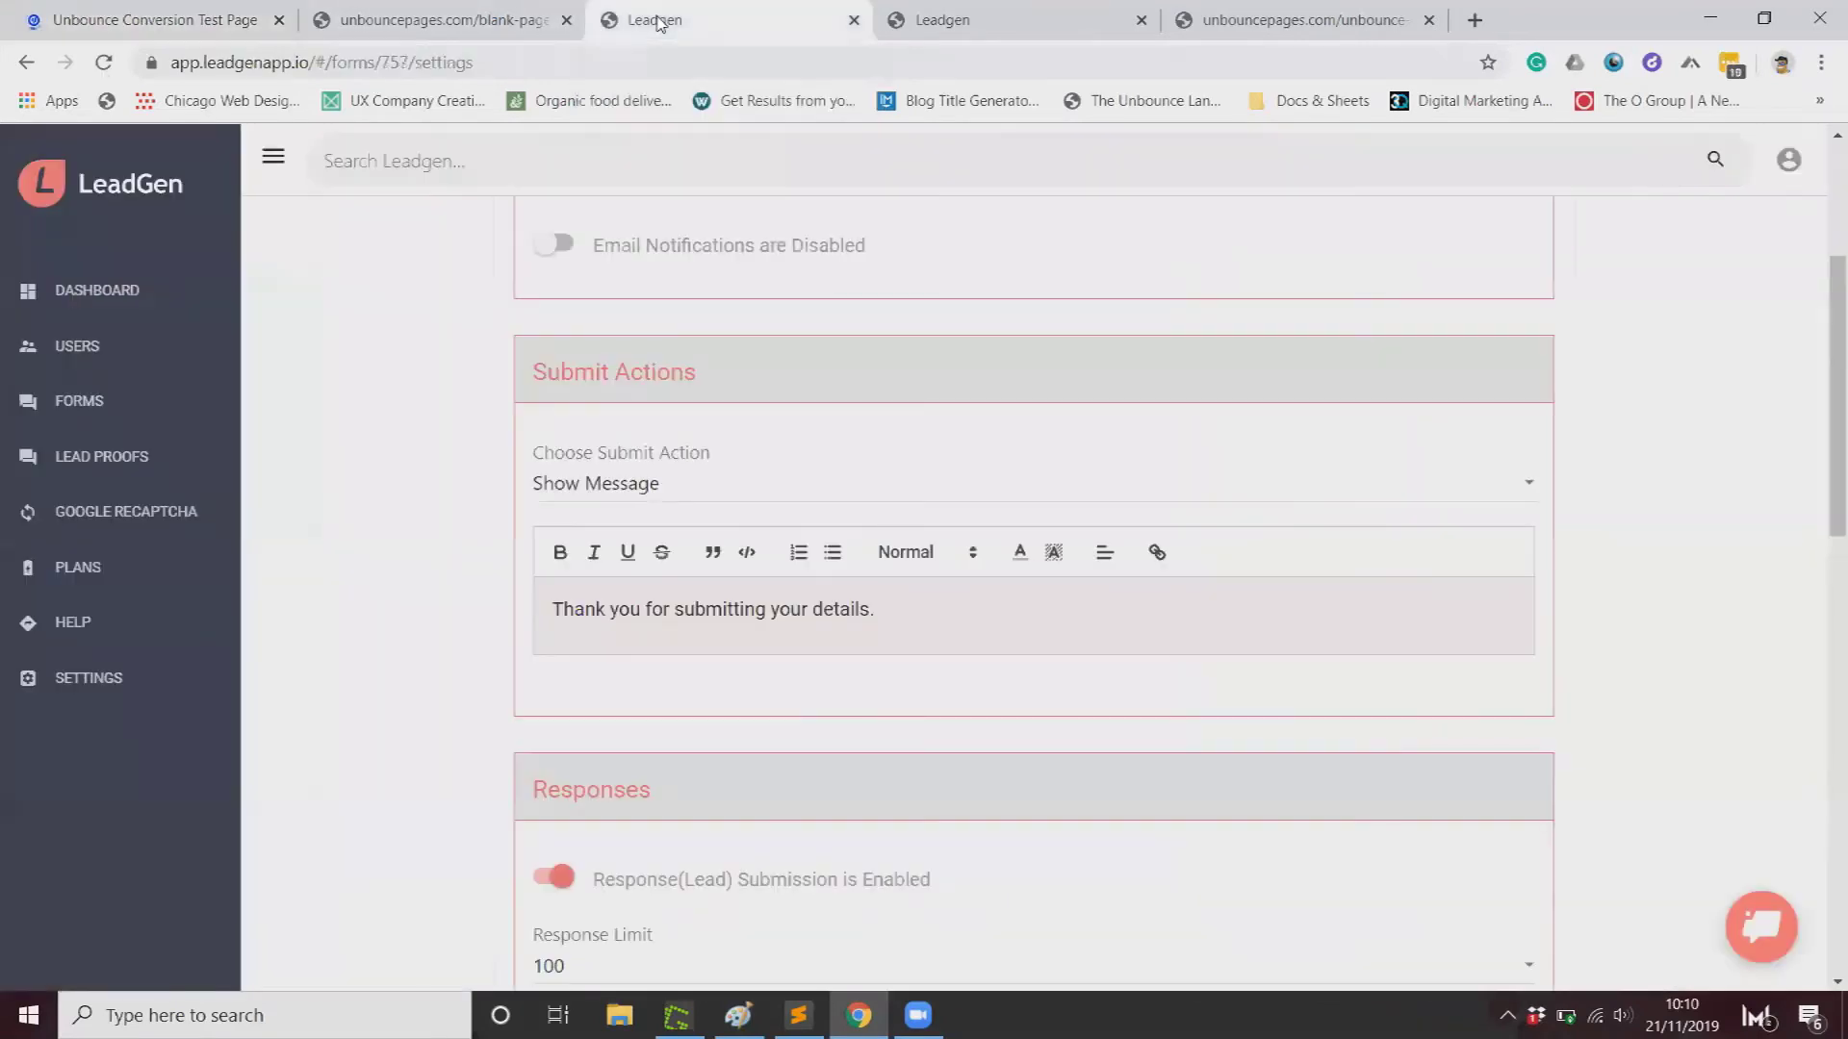
click(655, 488)
click(639, 536)
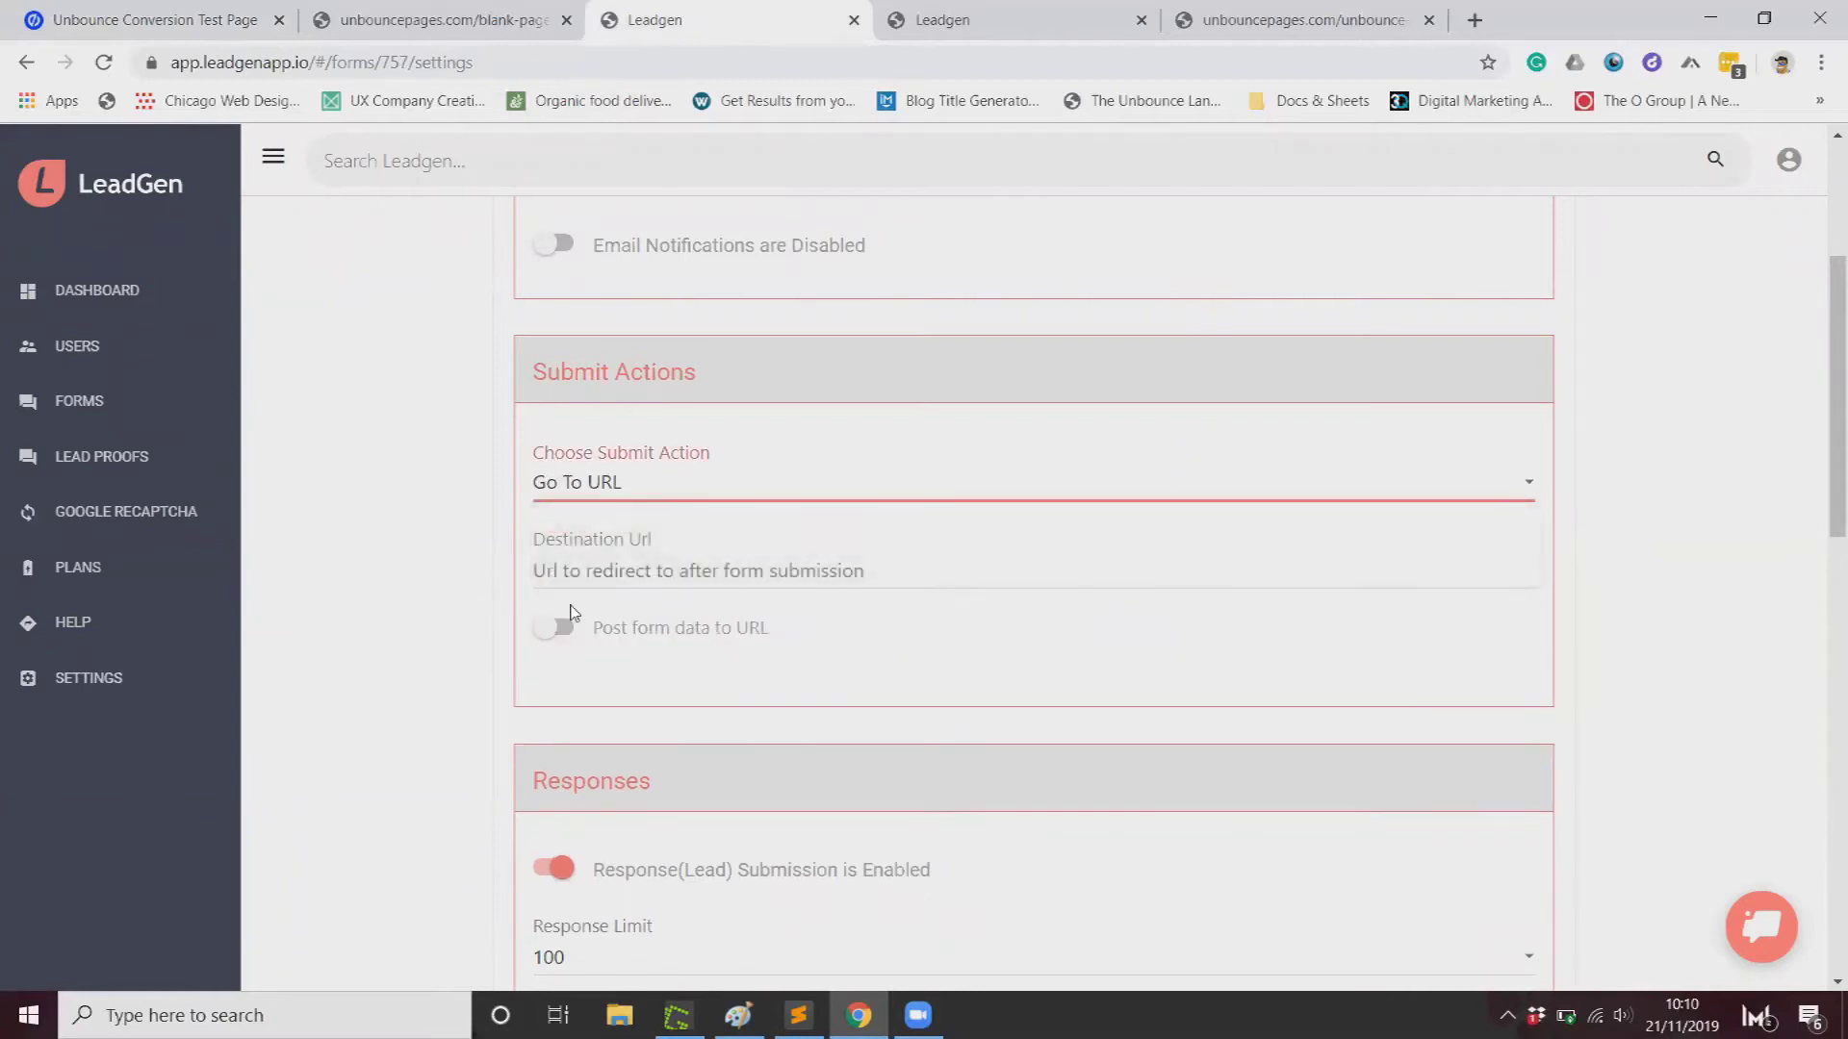
click(590, 582)
text(http://unbouncepages.com/unbounce-thank-you-page-conversion-test/)
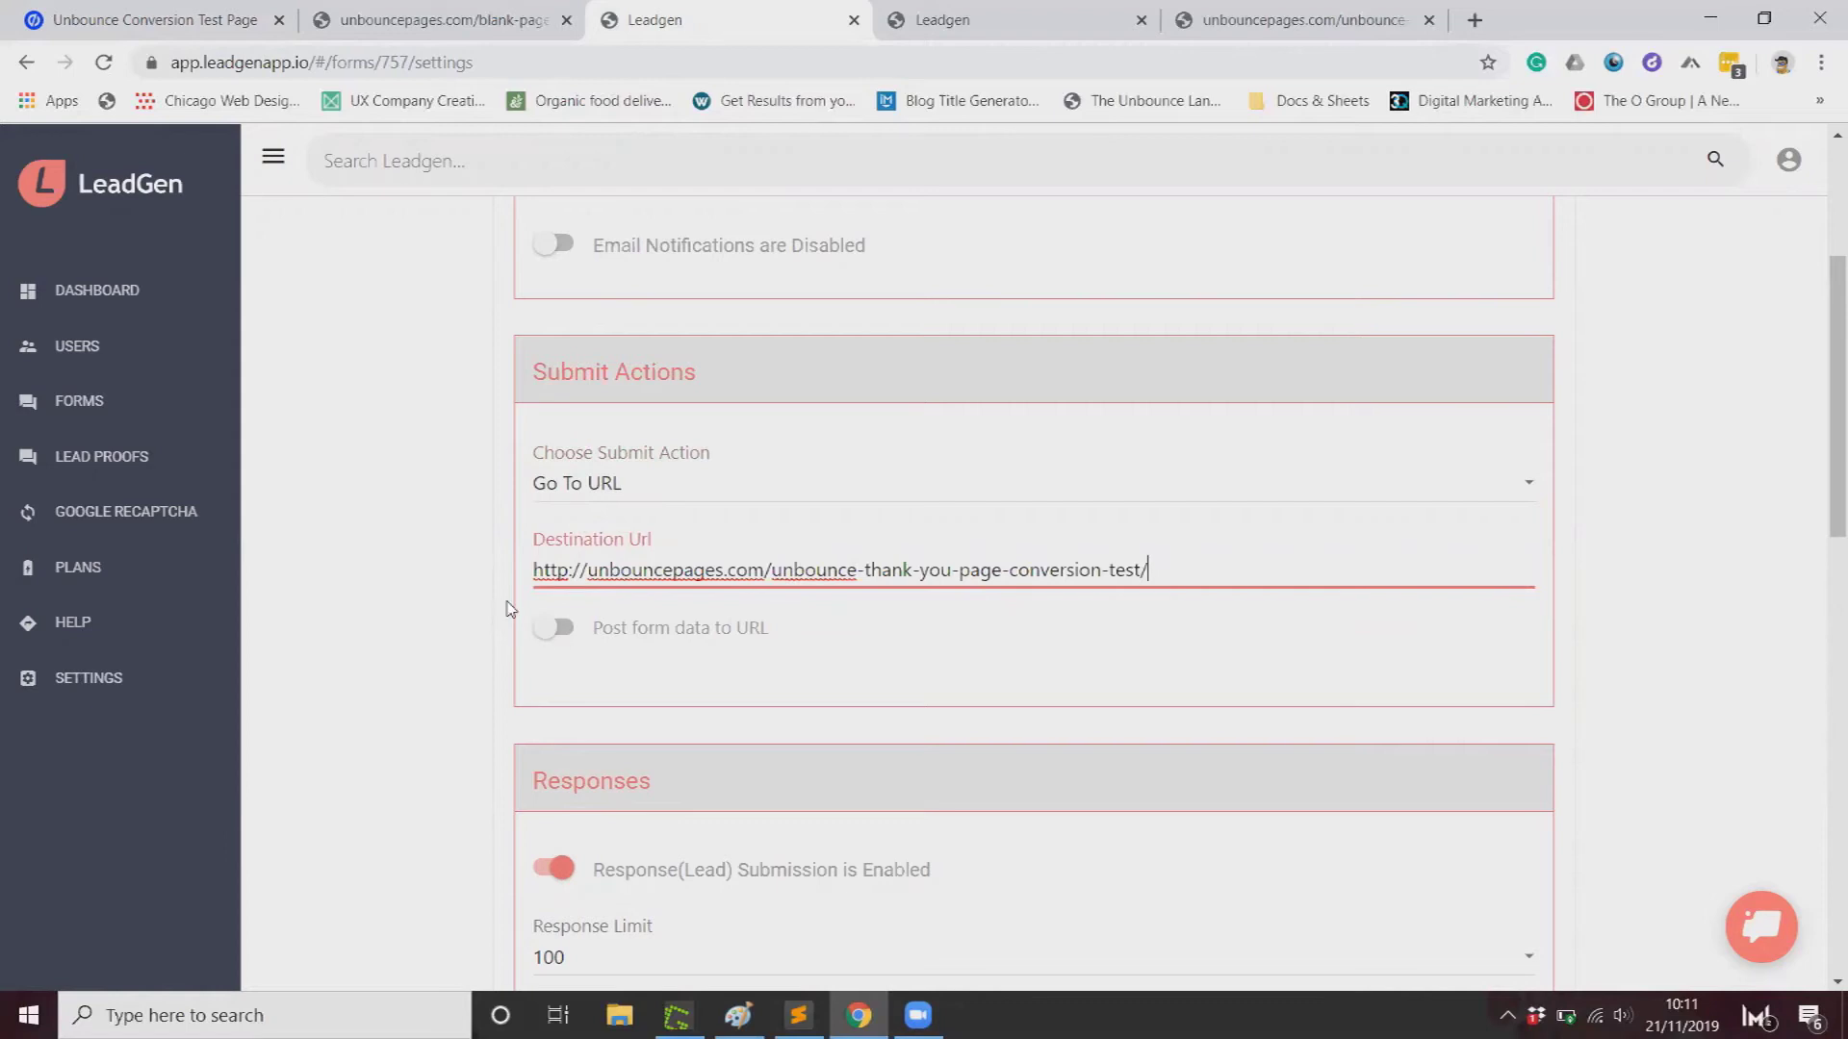
scroll(510, 608, down, 15)
click(1455, 616)
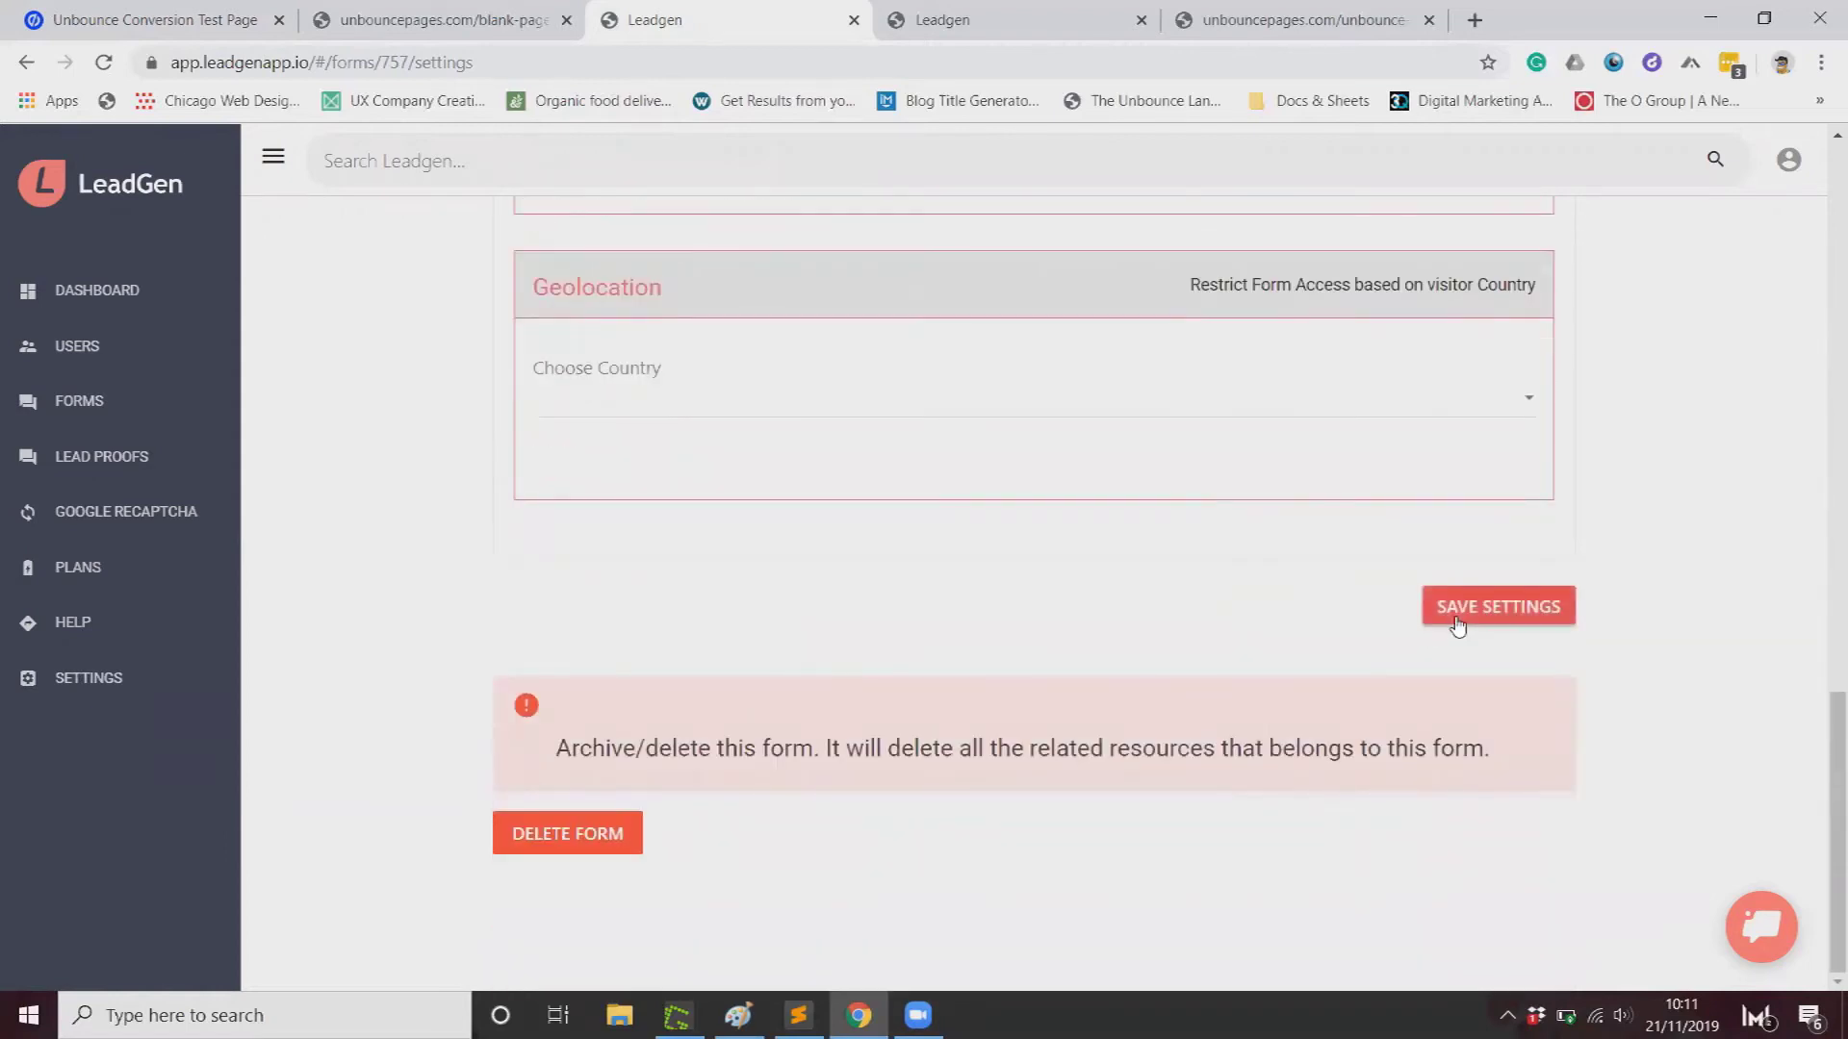
click(394, 34)
click(231, 28)
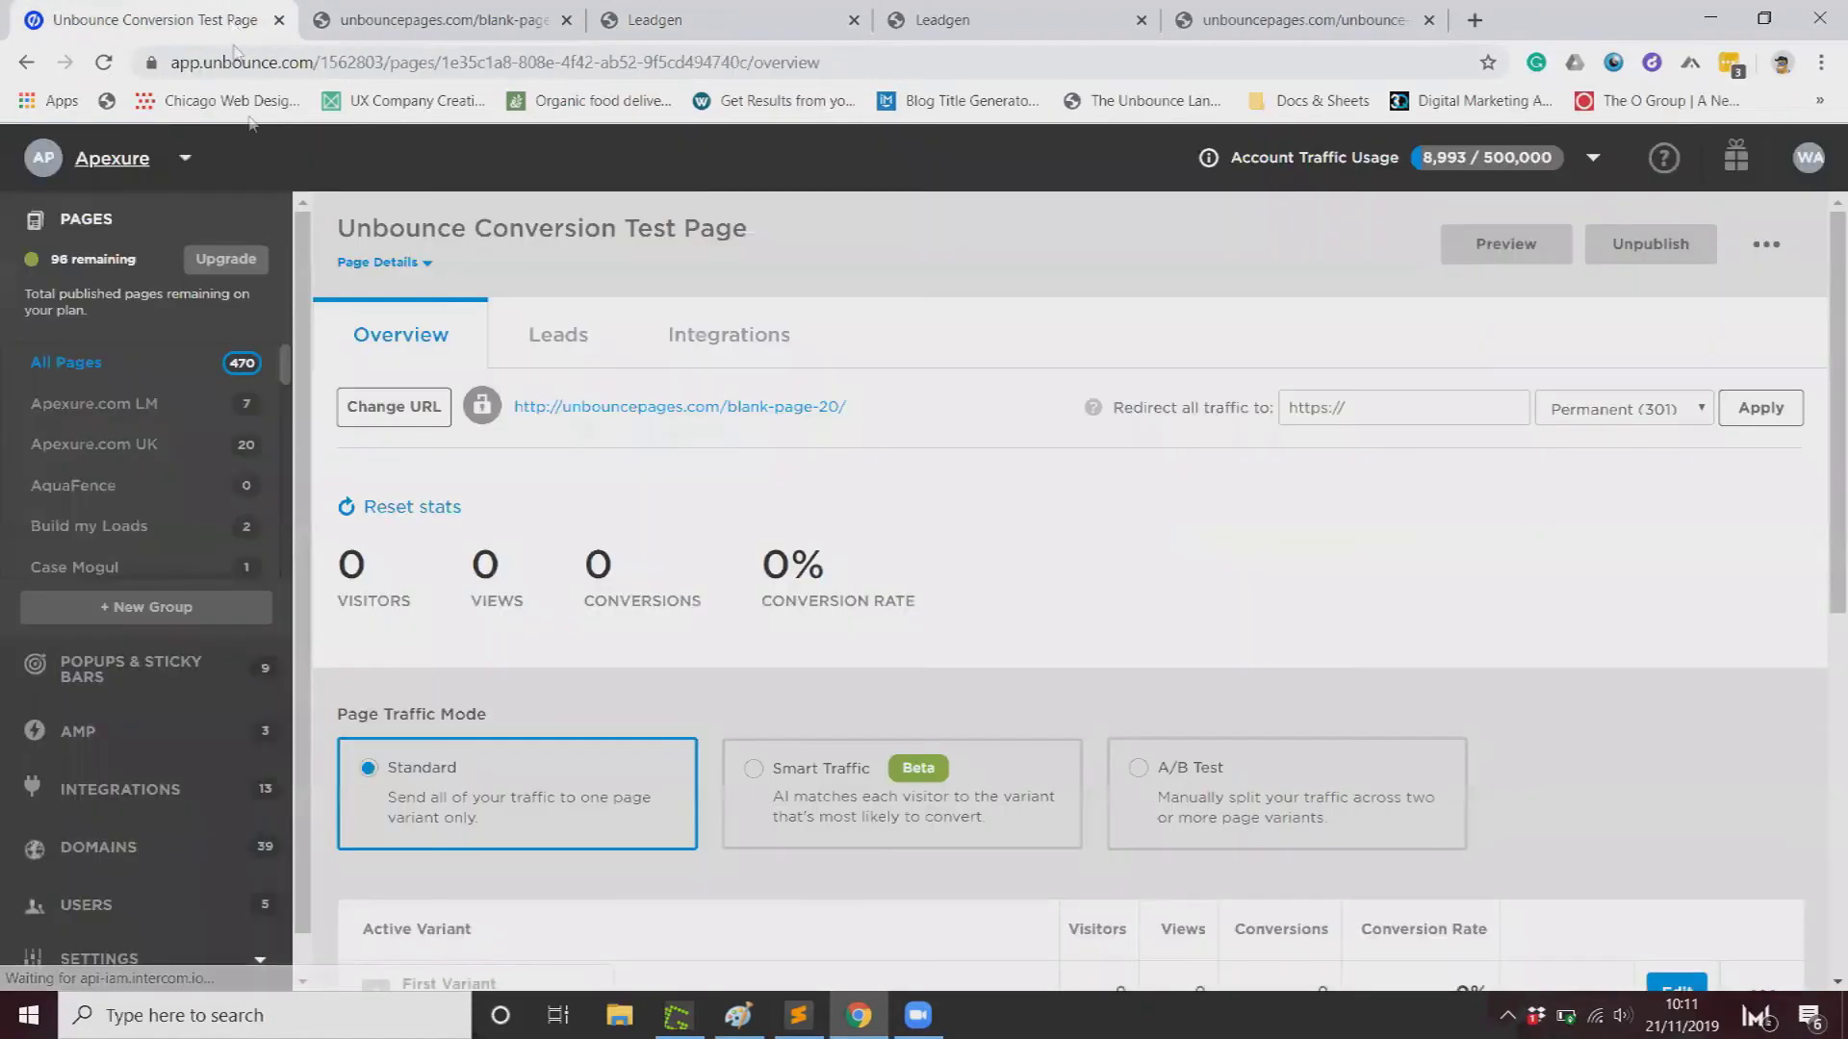
Step: Open the published test page in a new tab and submit its form with a test name and e-mail
right_click(647, 409)
click(713, 423)
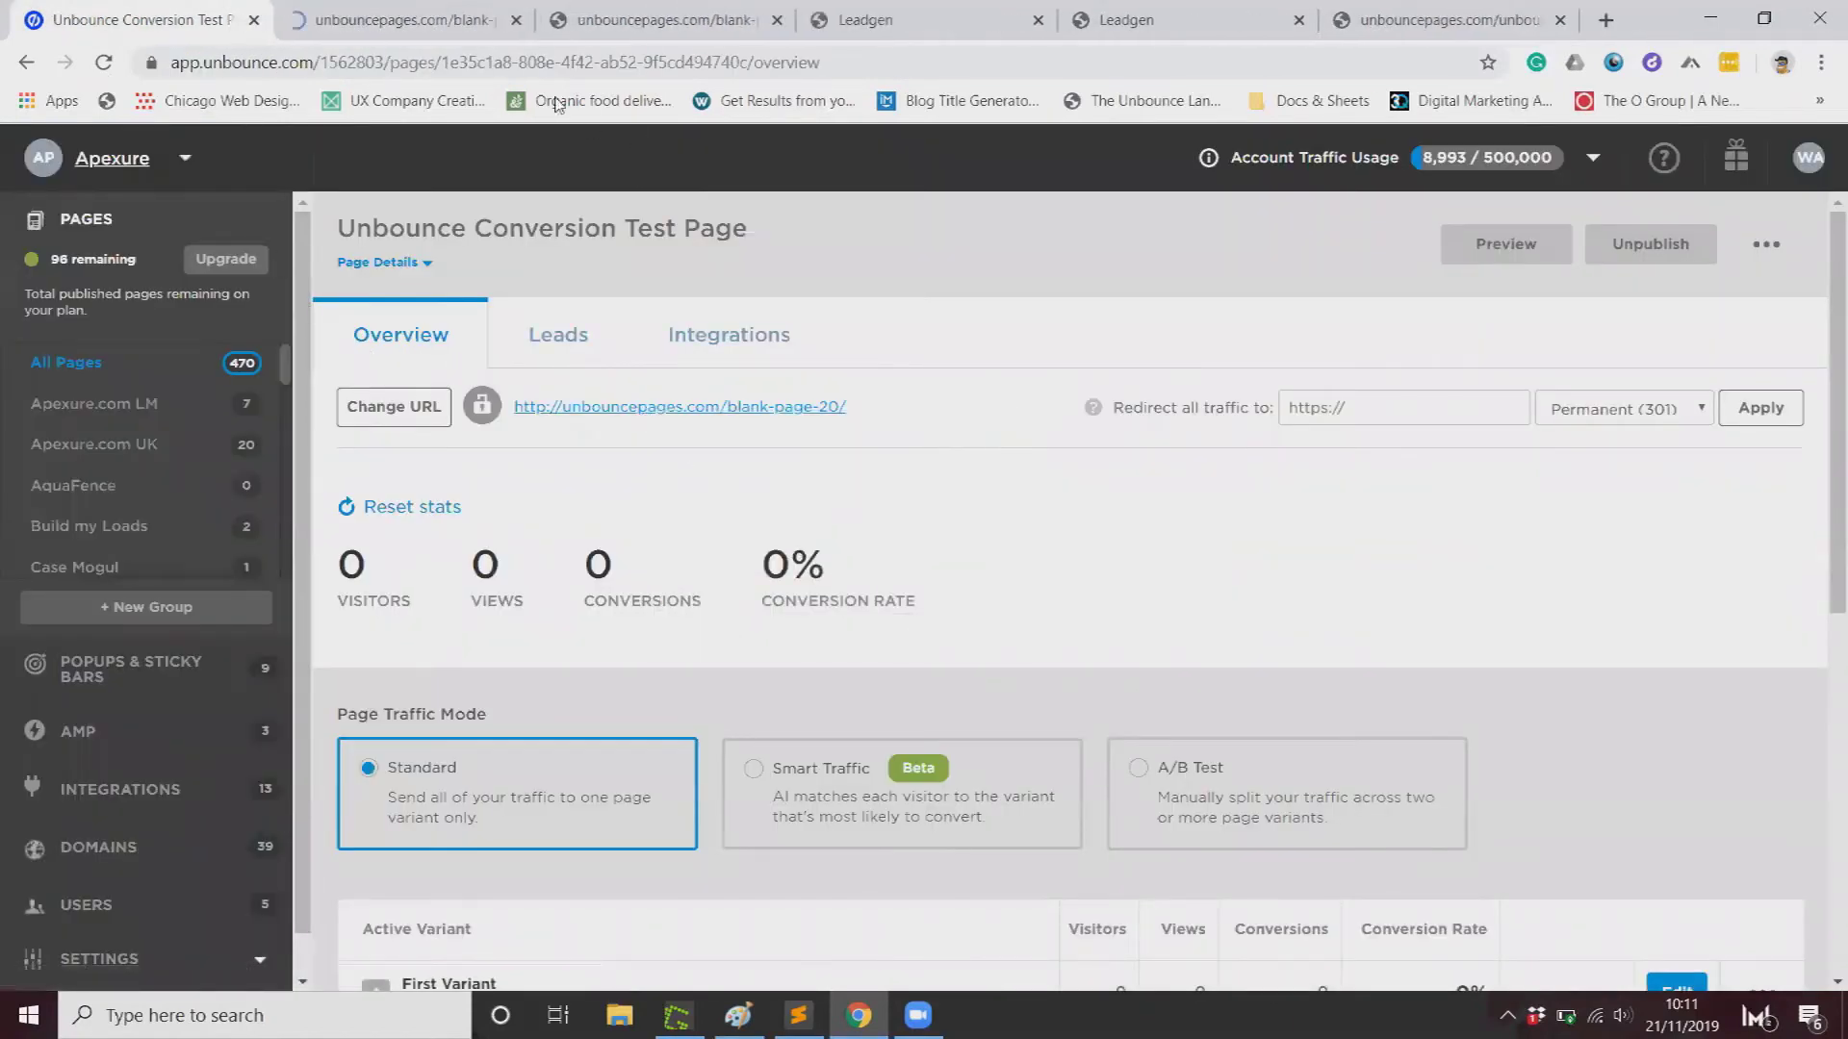
click(404, 21)
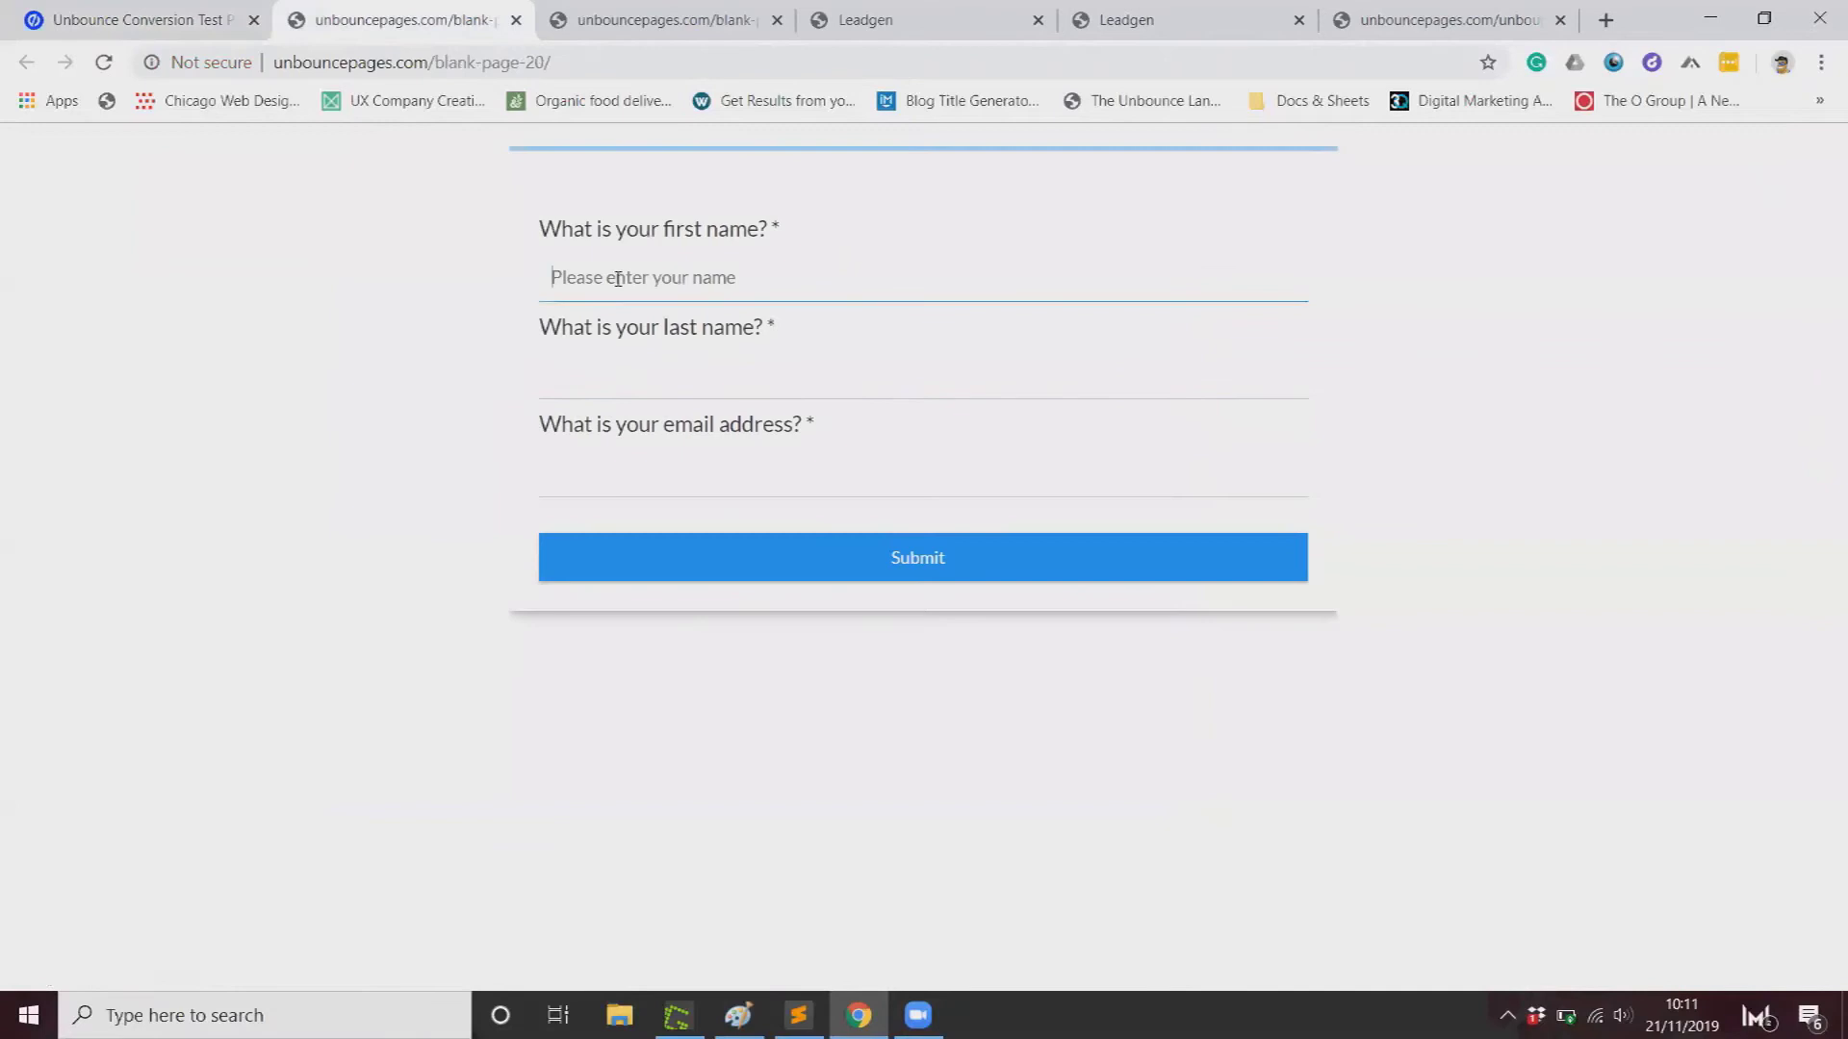
key(Tab)
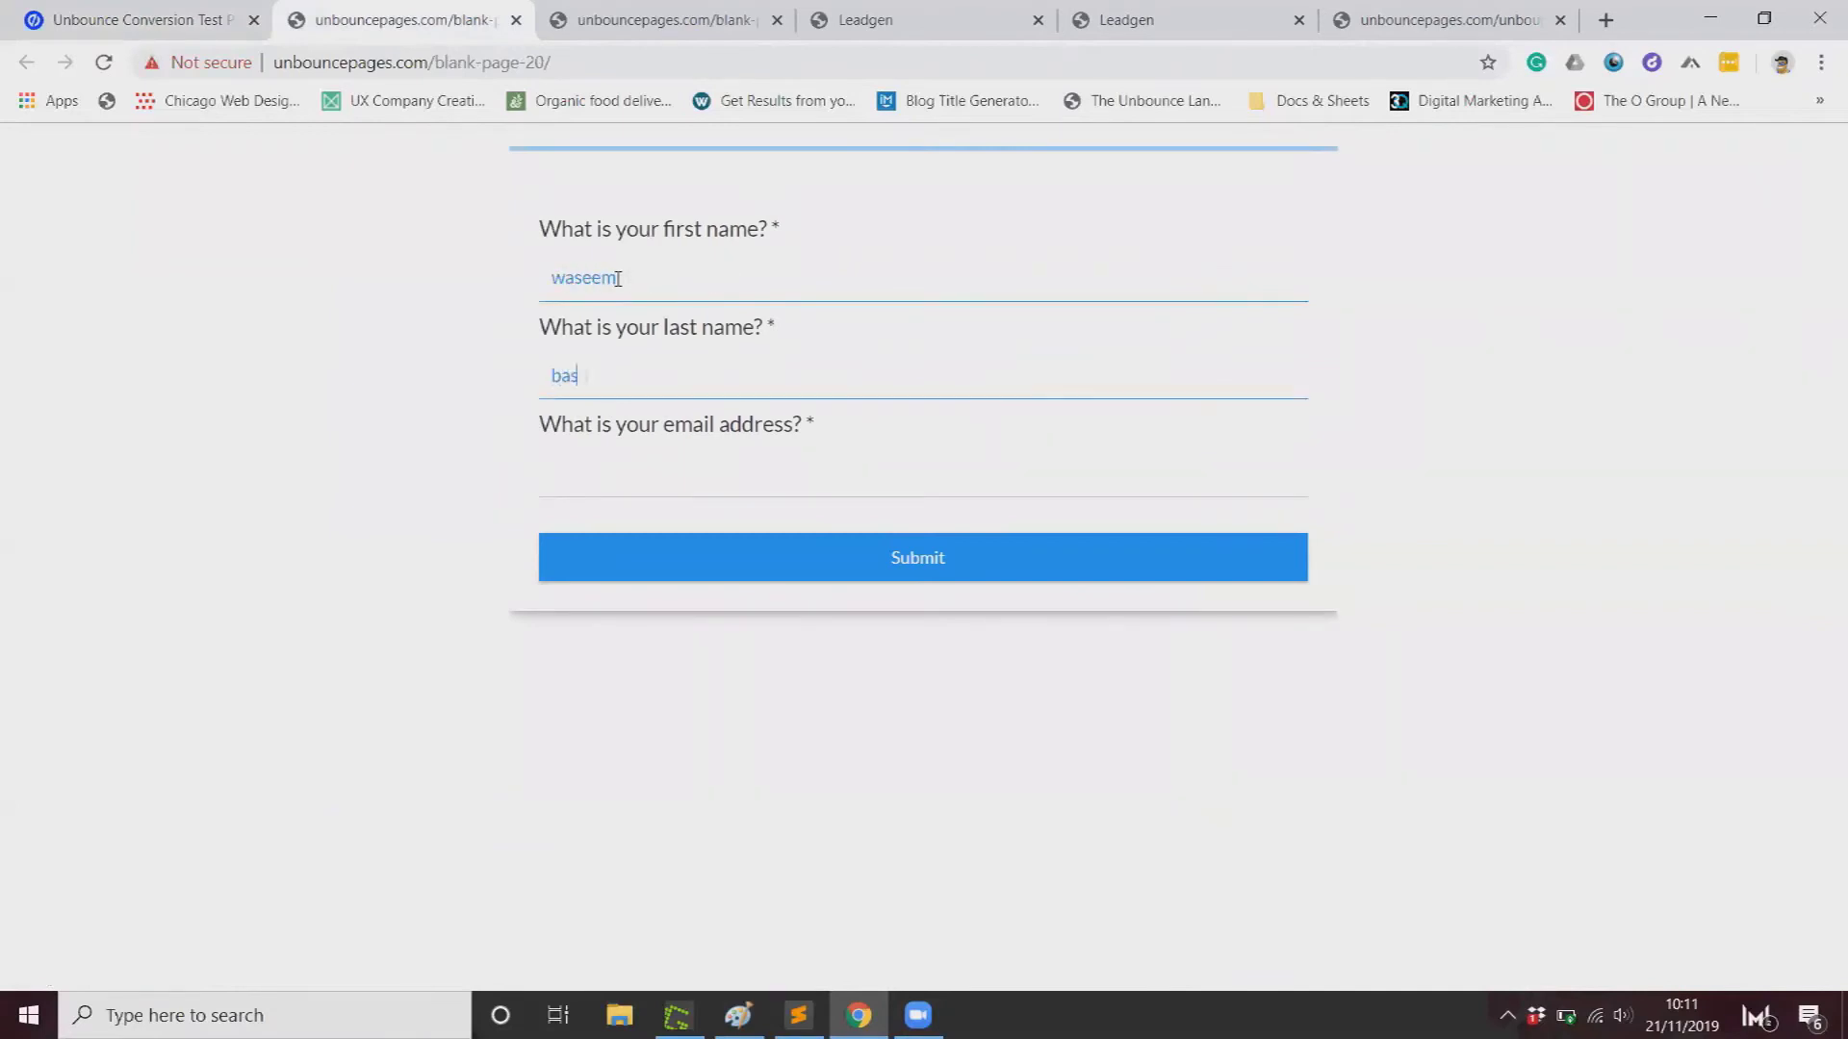
key(Tab)
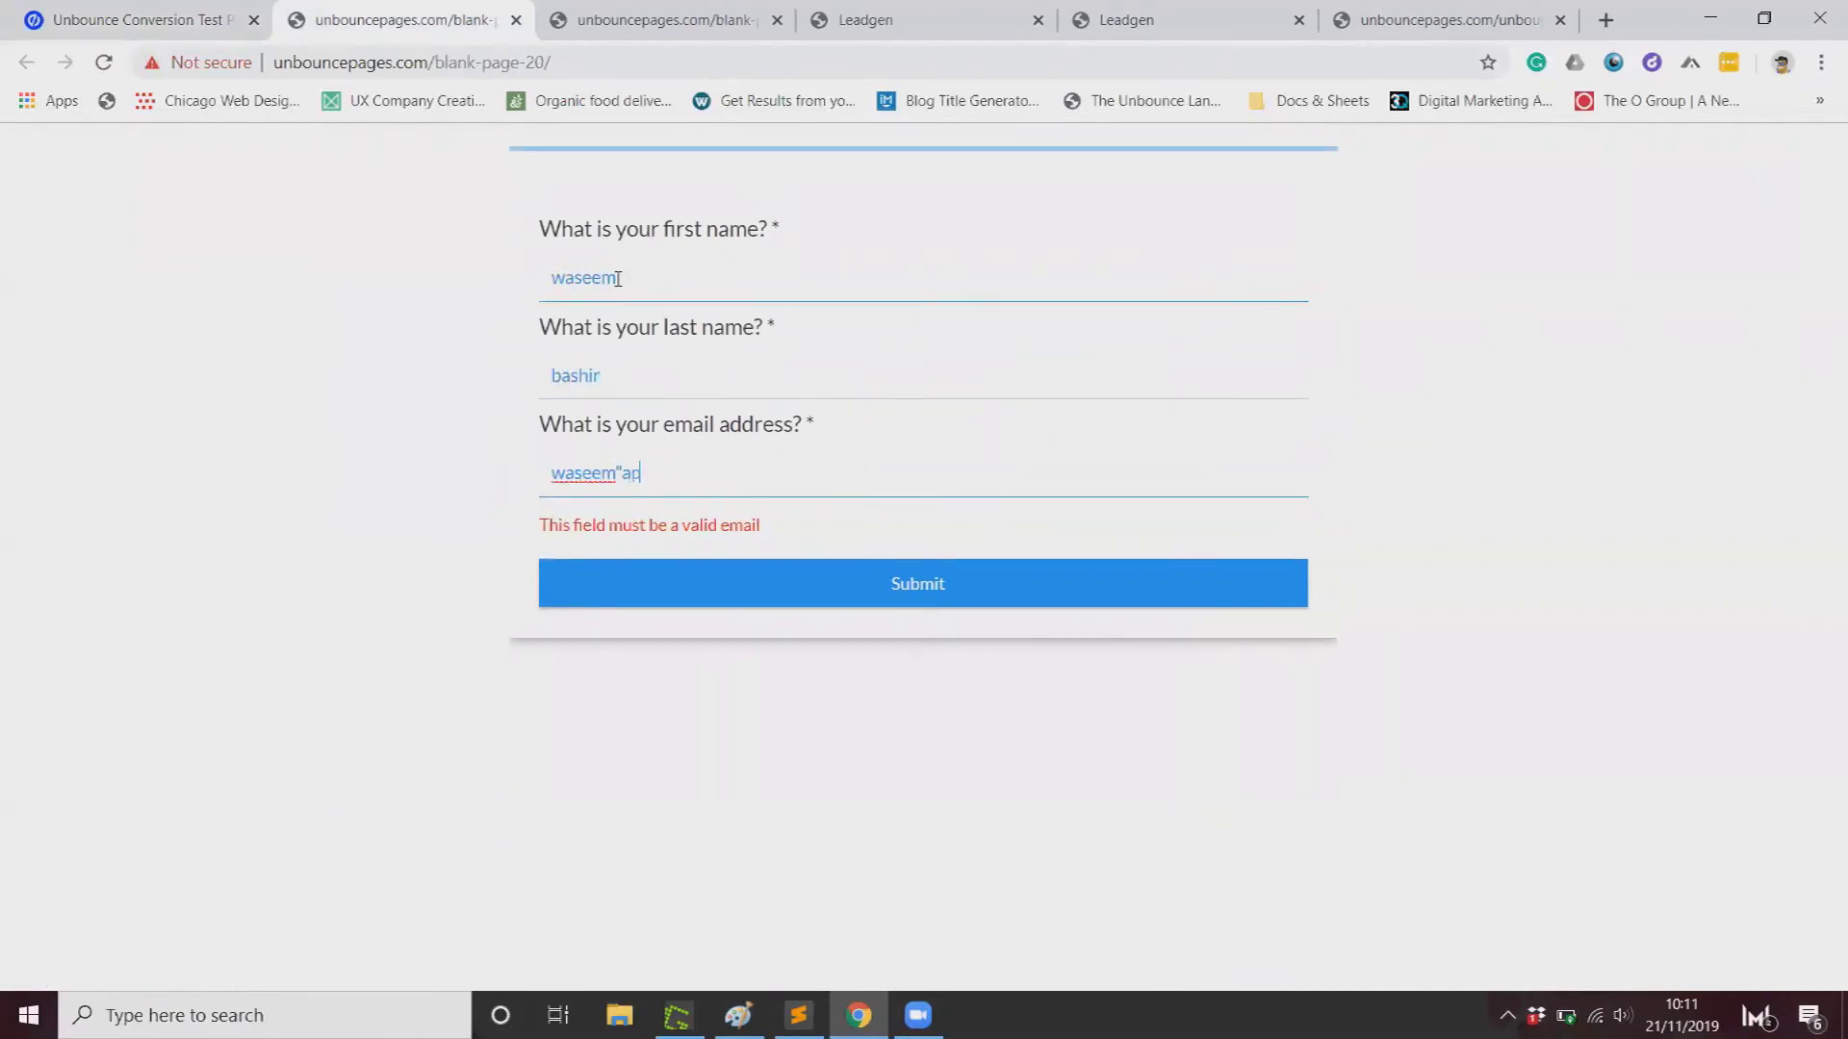
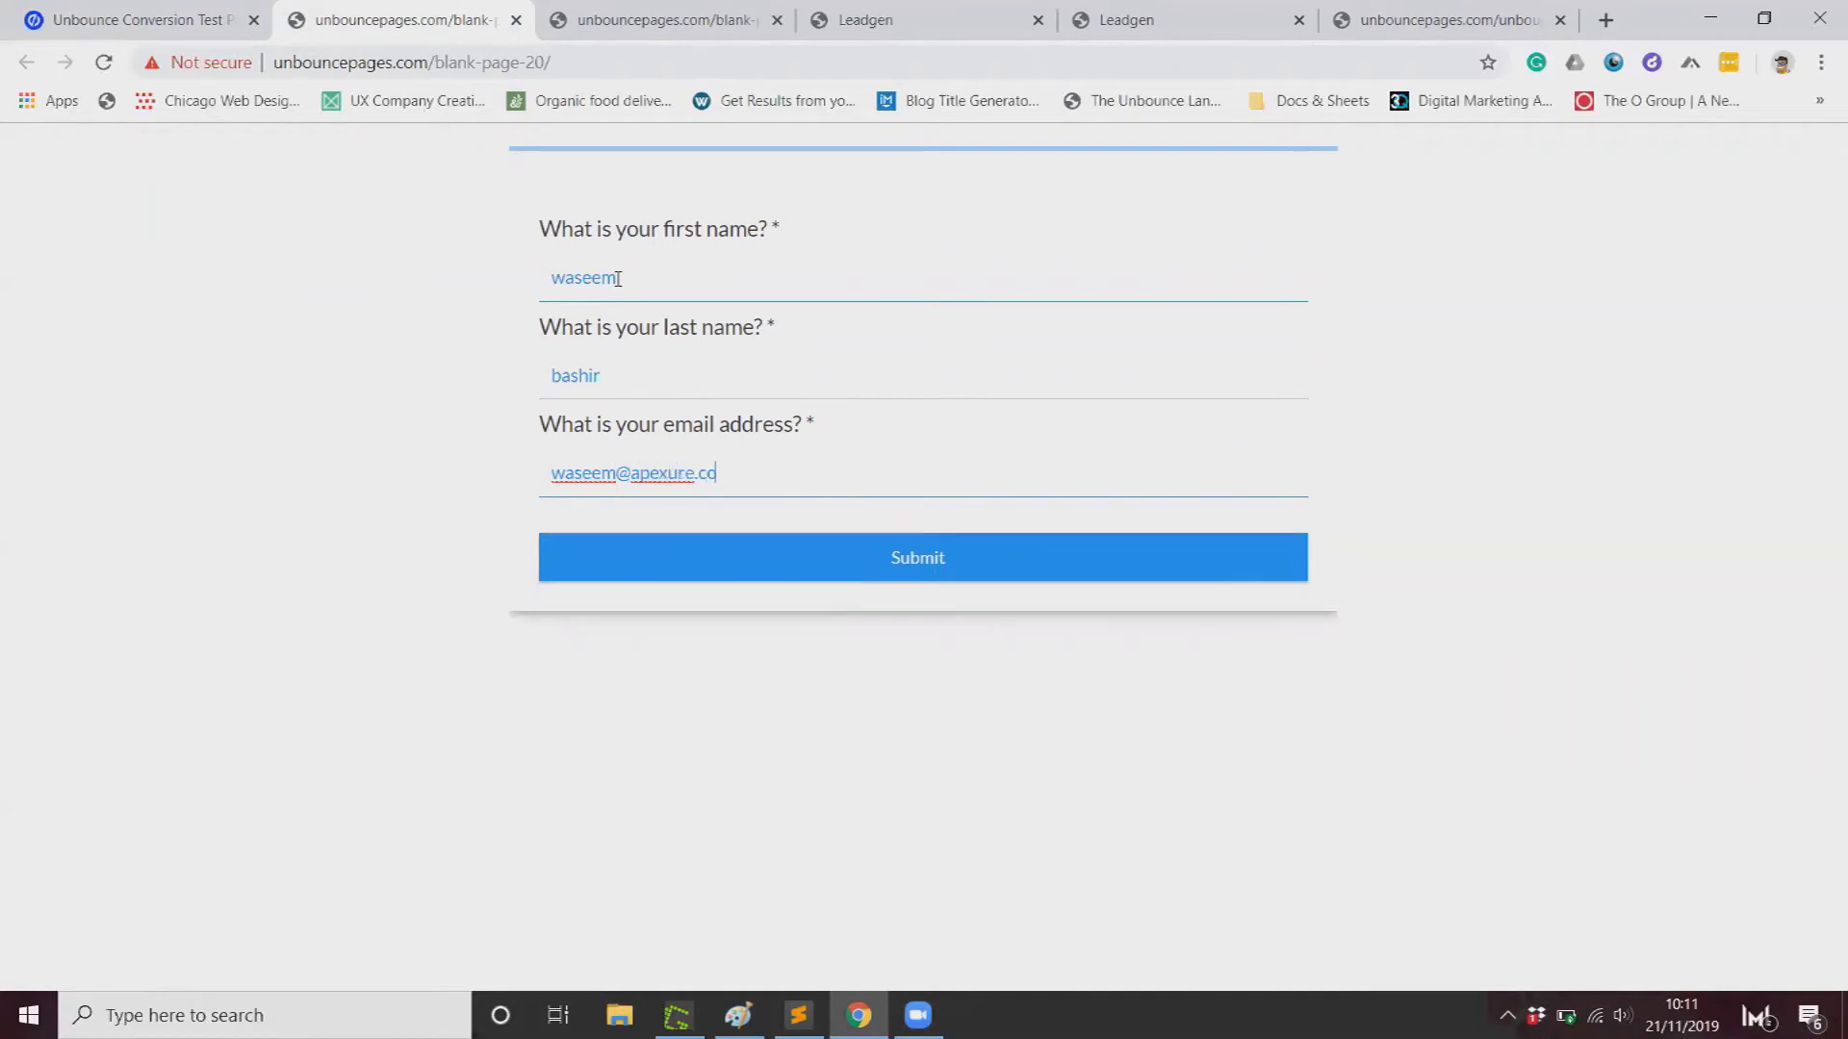
click(915, 565)
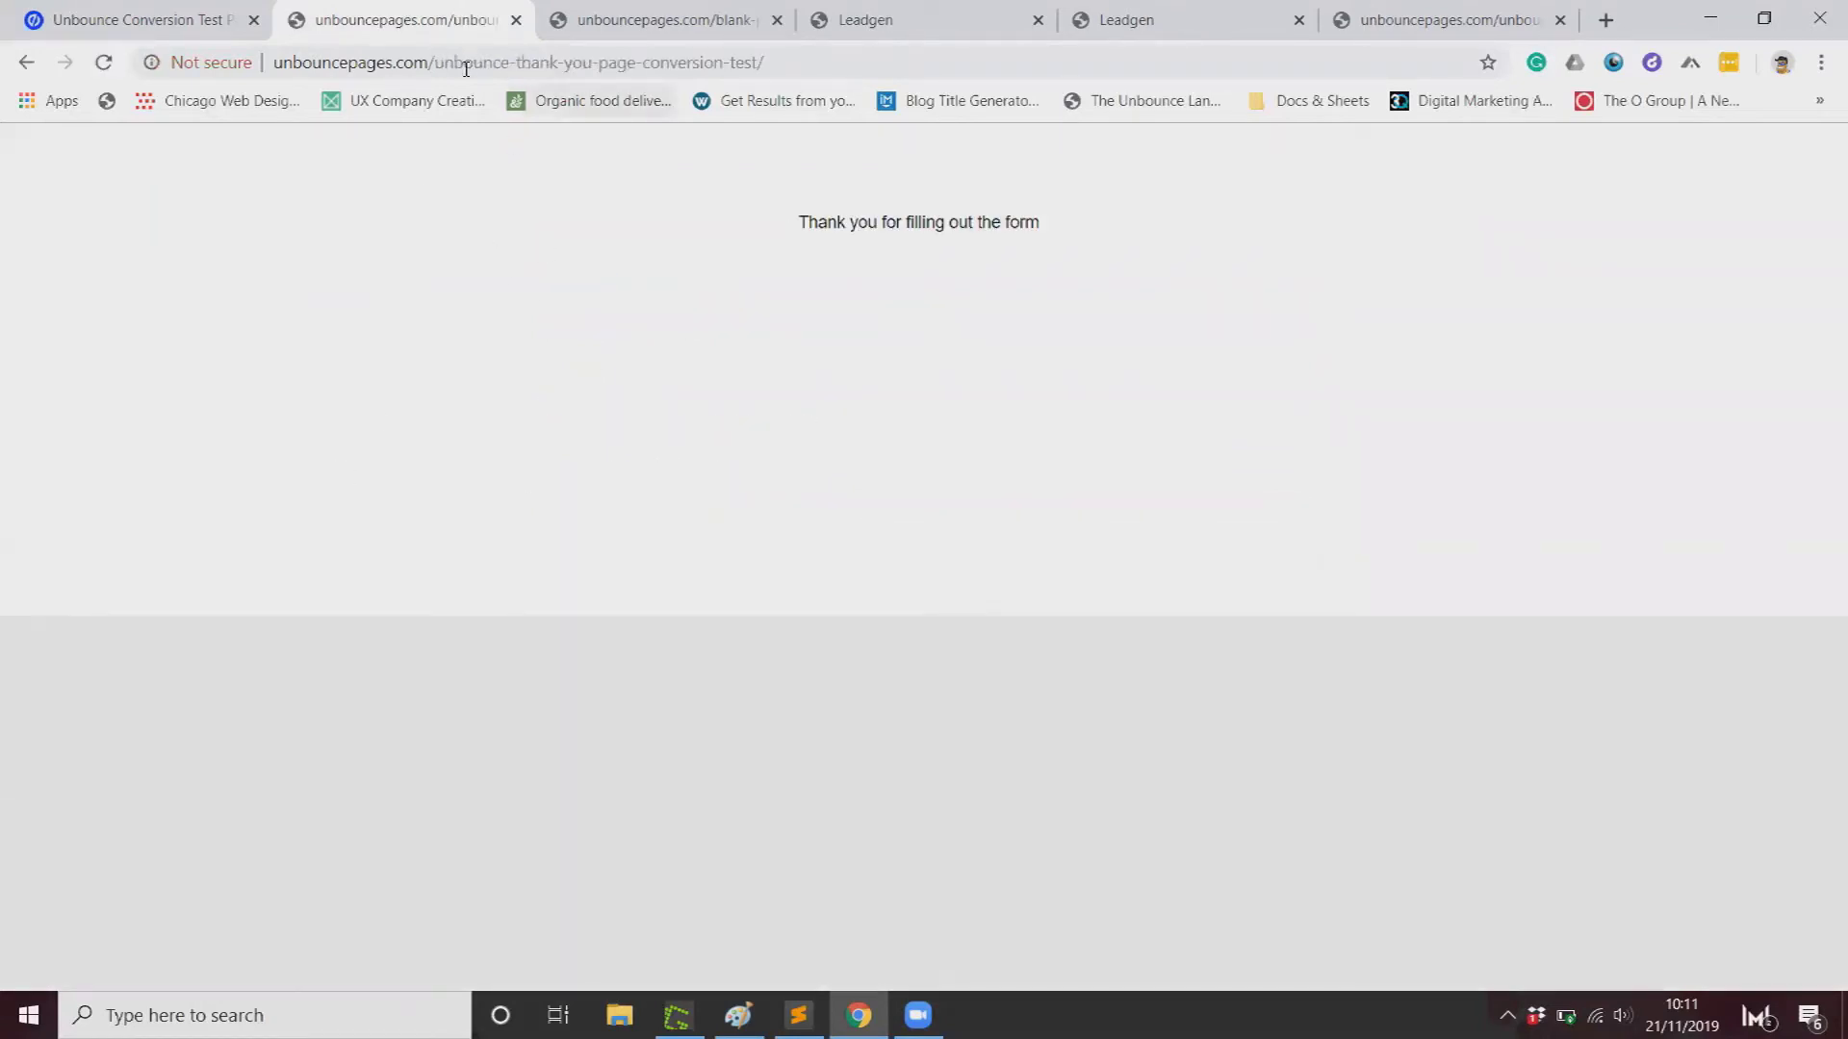
Step: Verify the thank-you page address, then reload the overview, which still shows 0 conversions
drag(430, 62, 781, 59)
click(768, 299)
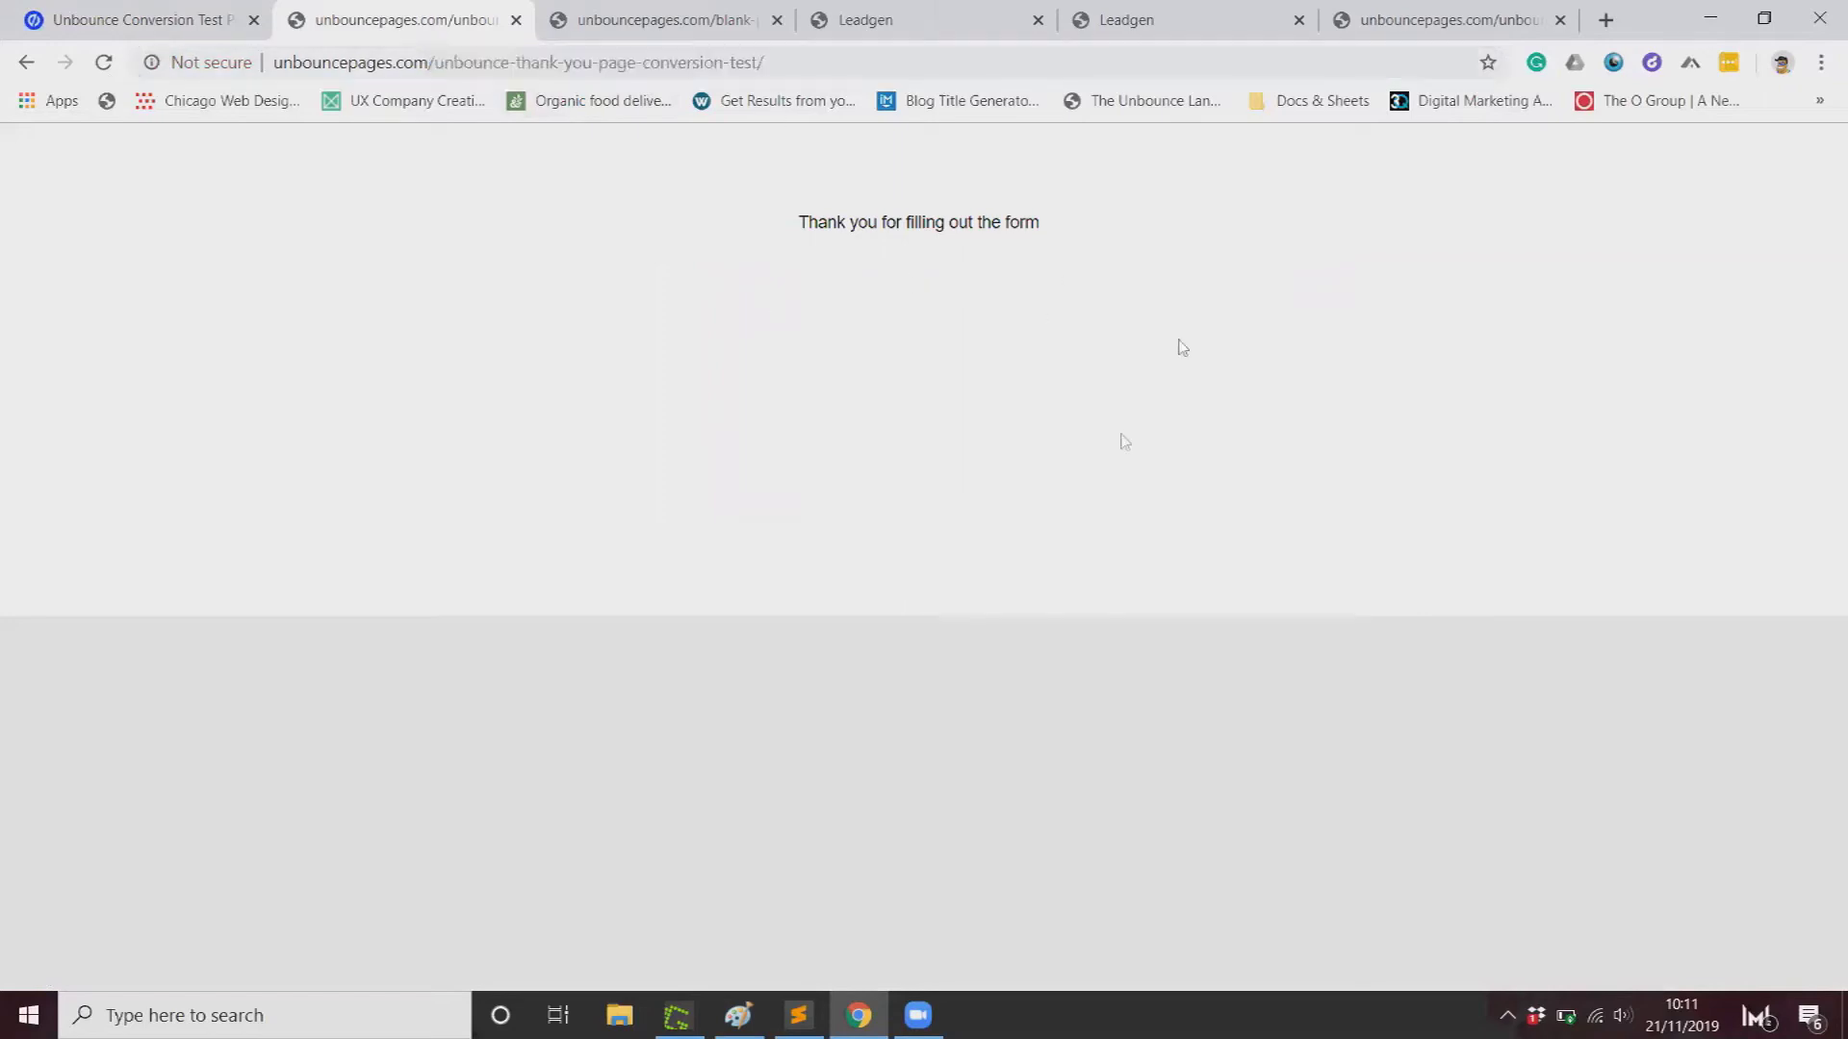
click(182, 25)
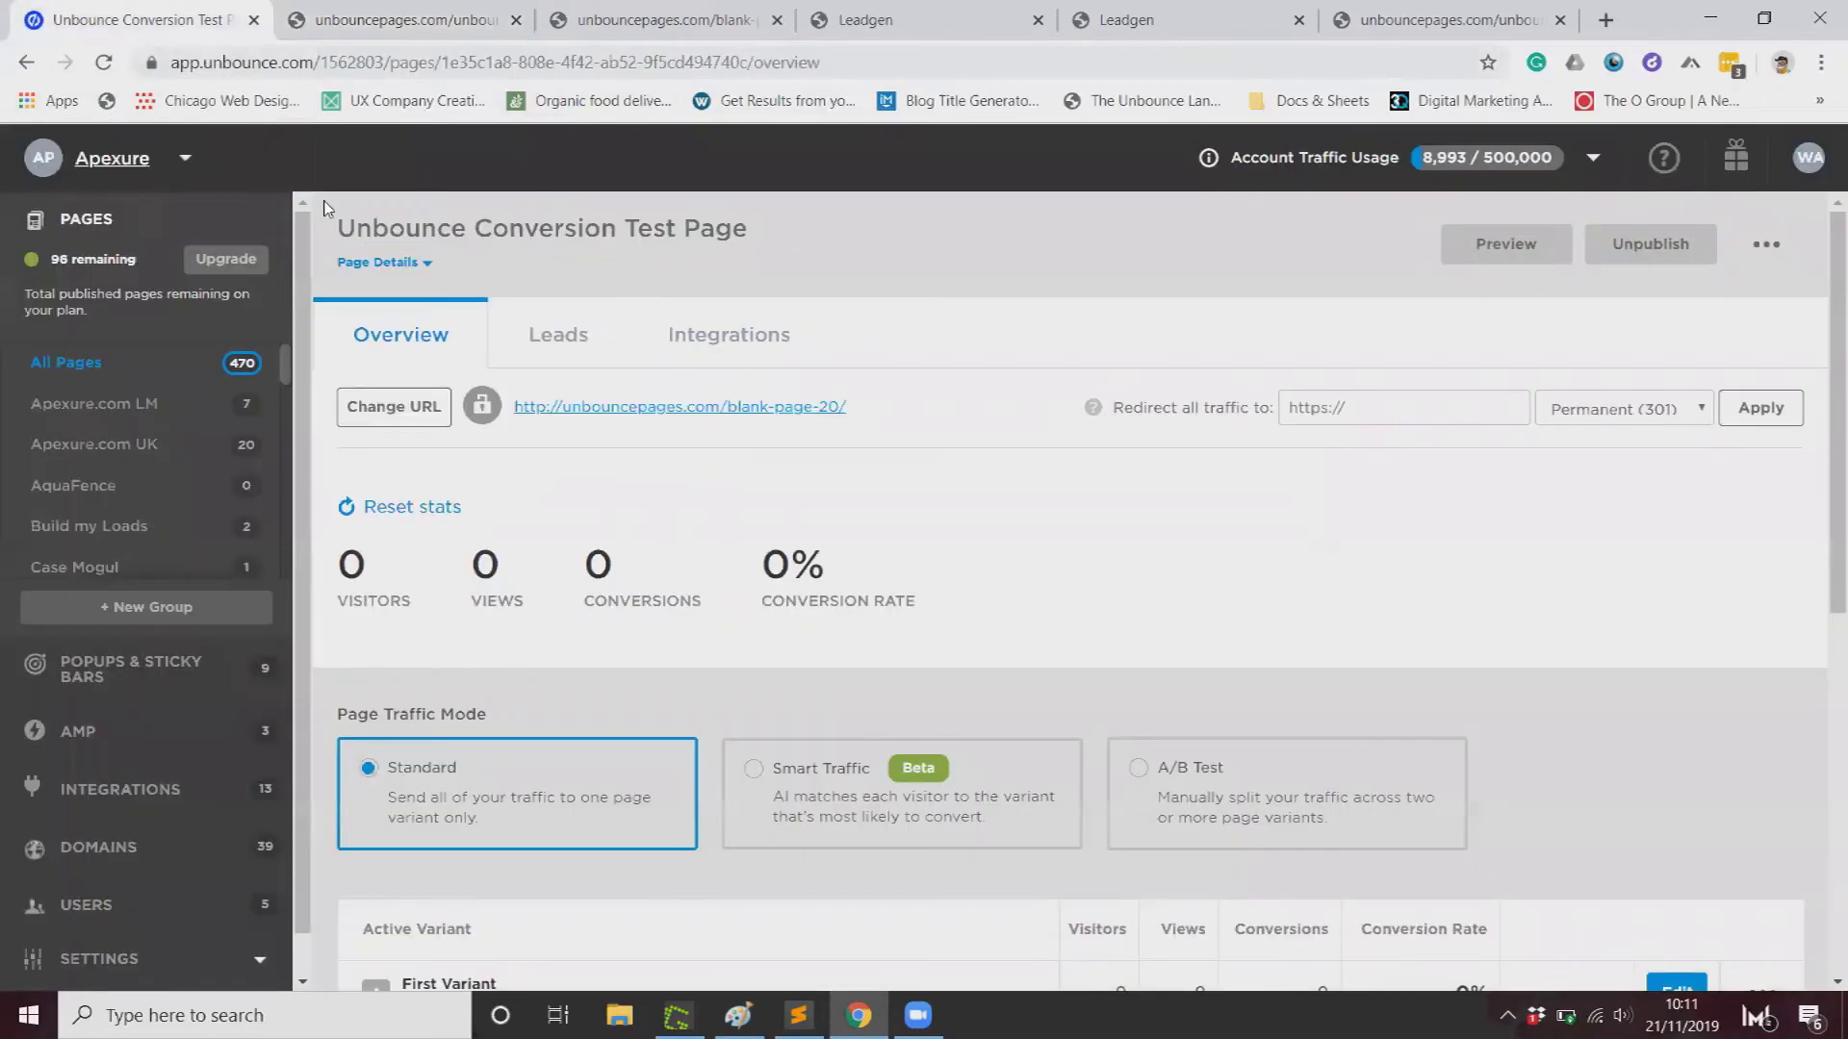
click(103, 62)
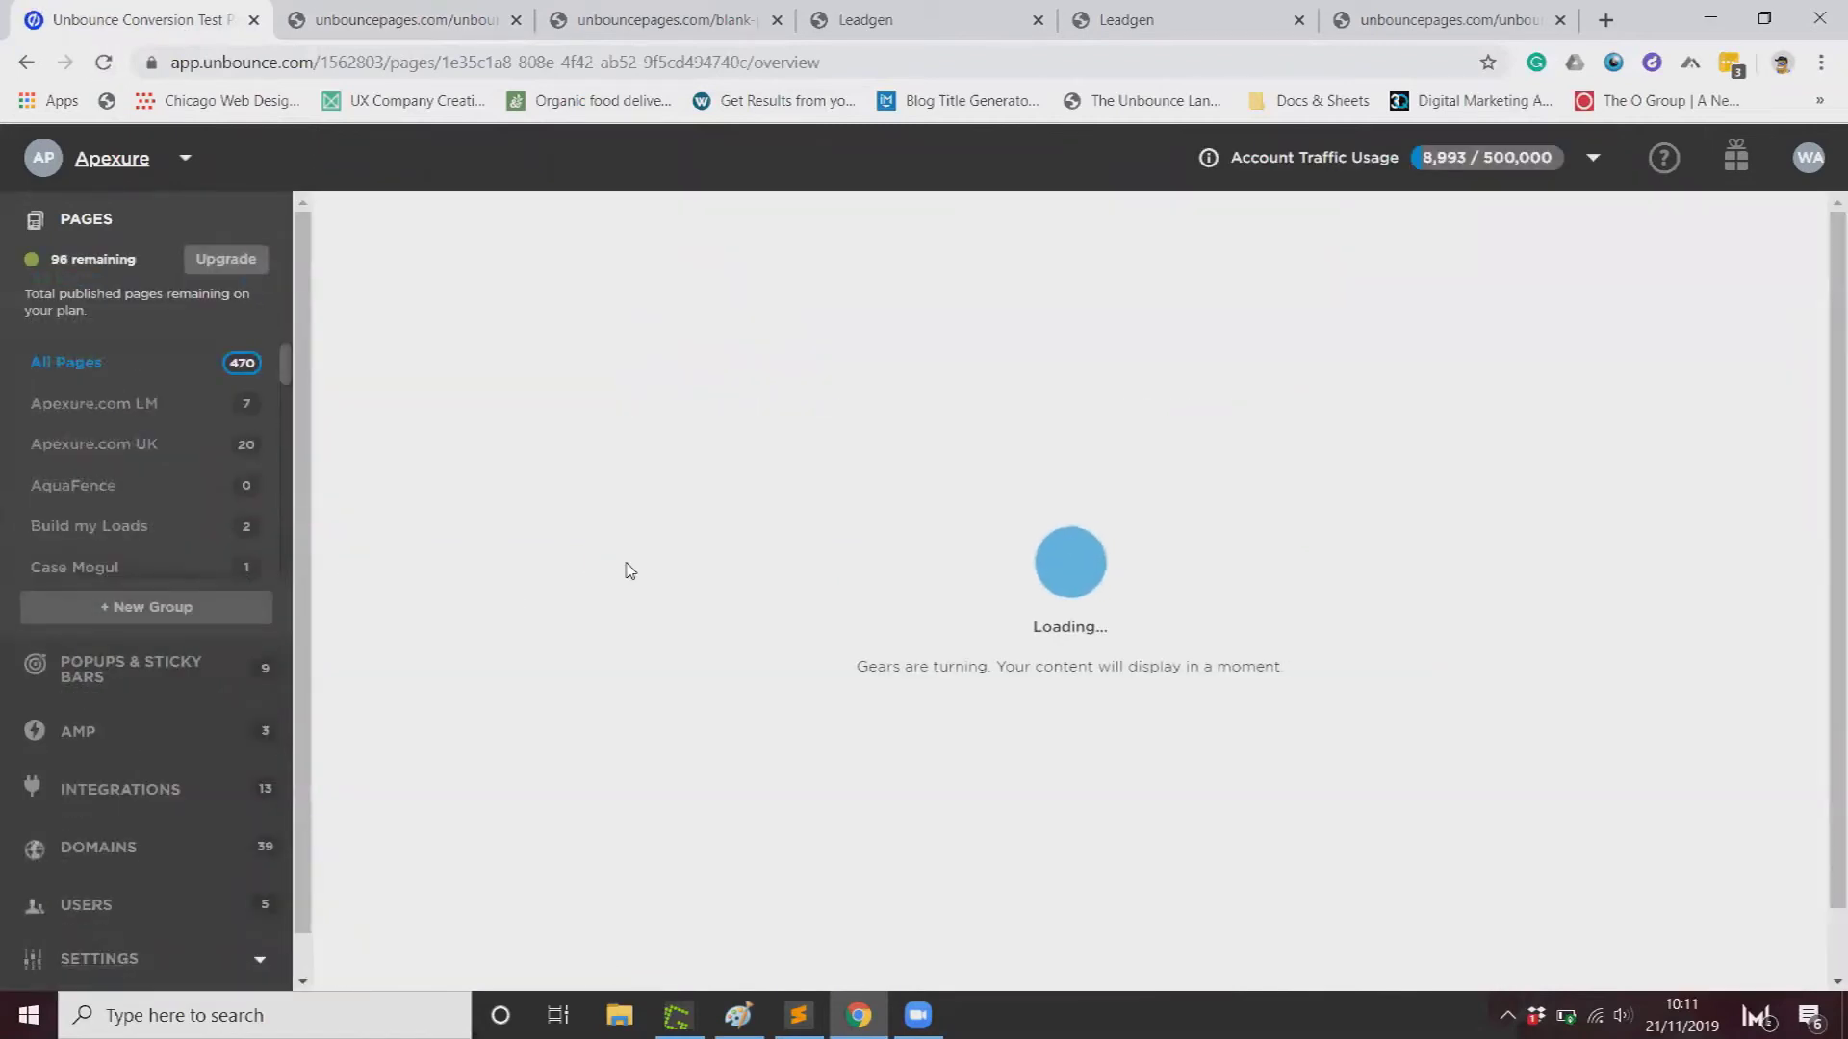
scroll(805, 585, down, 1)
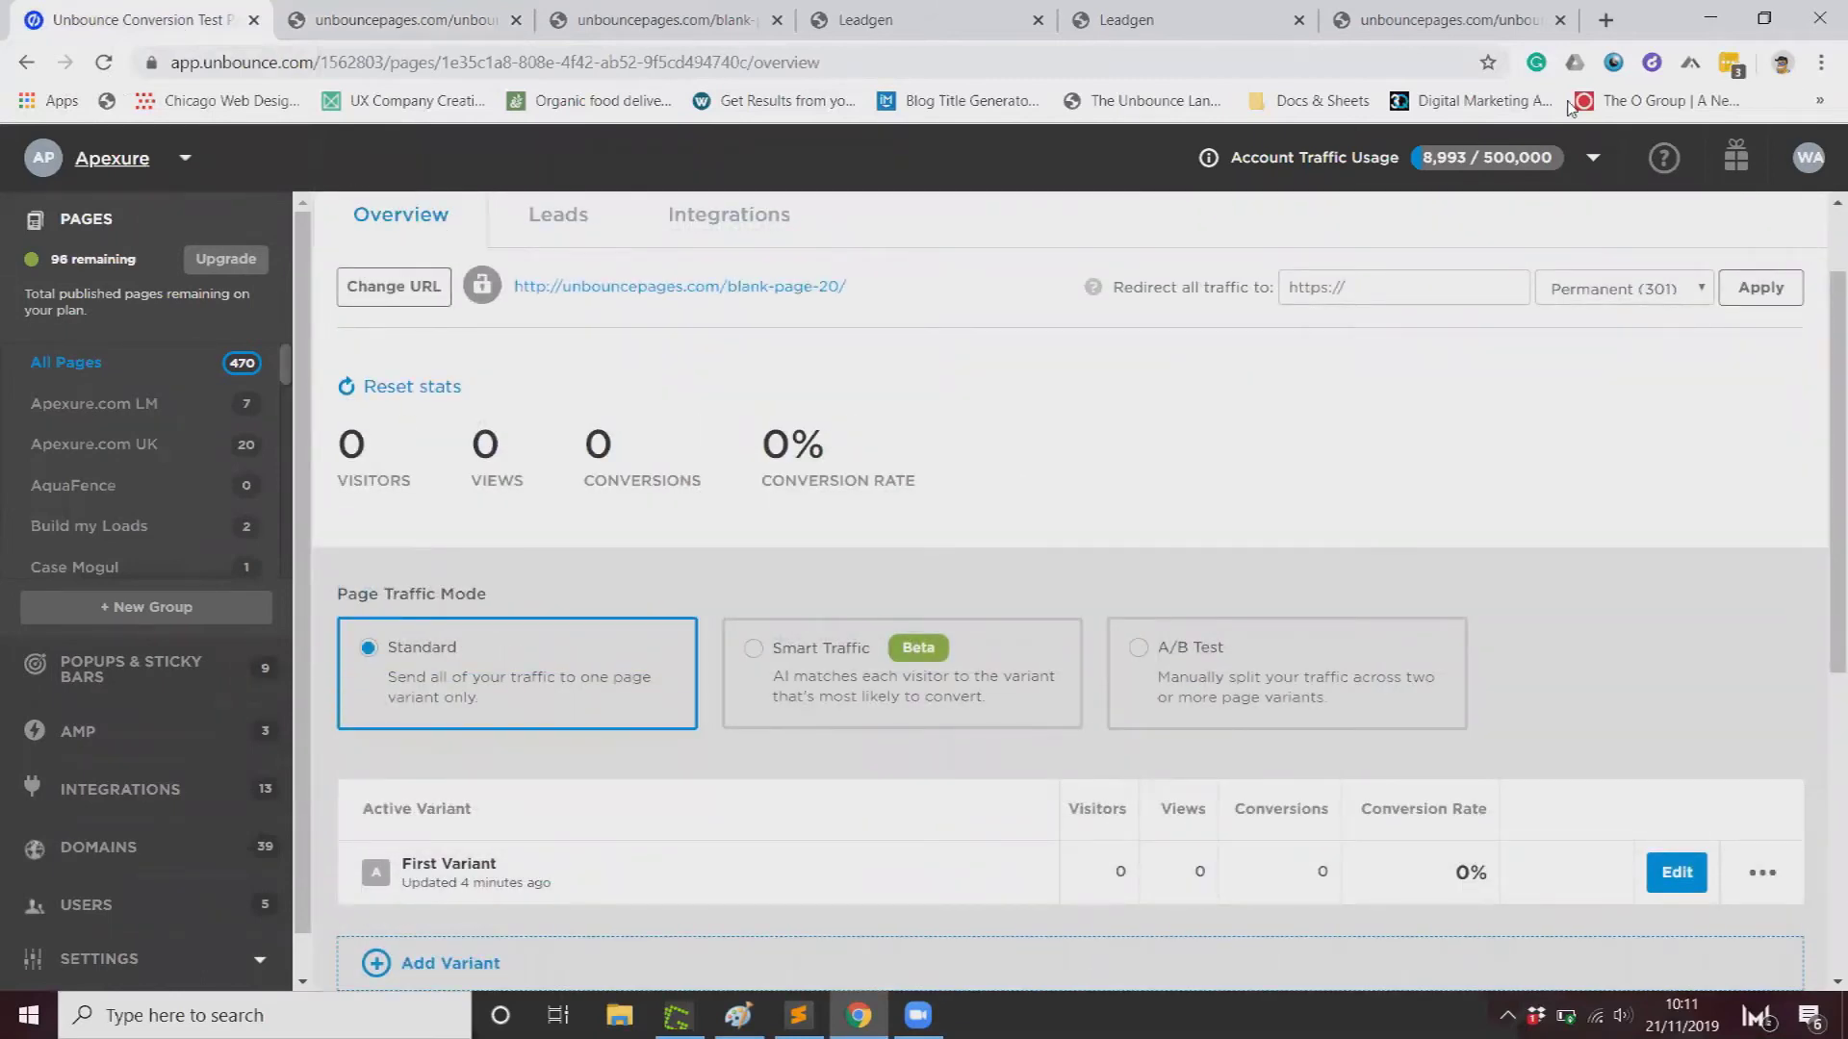
key(ctrl+t)
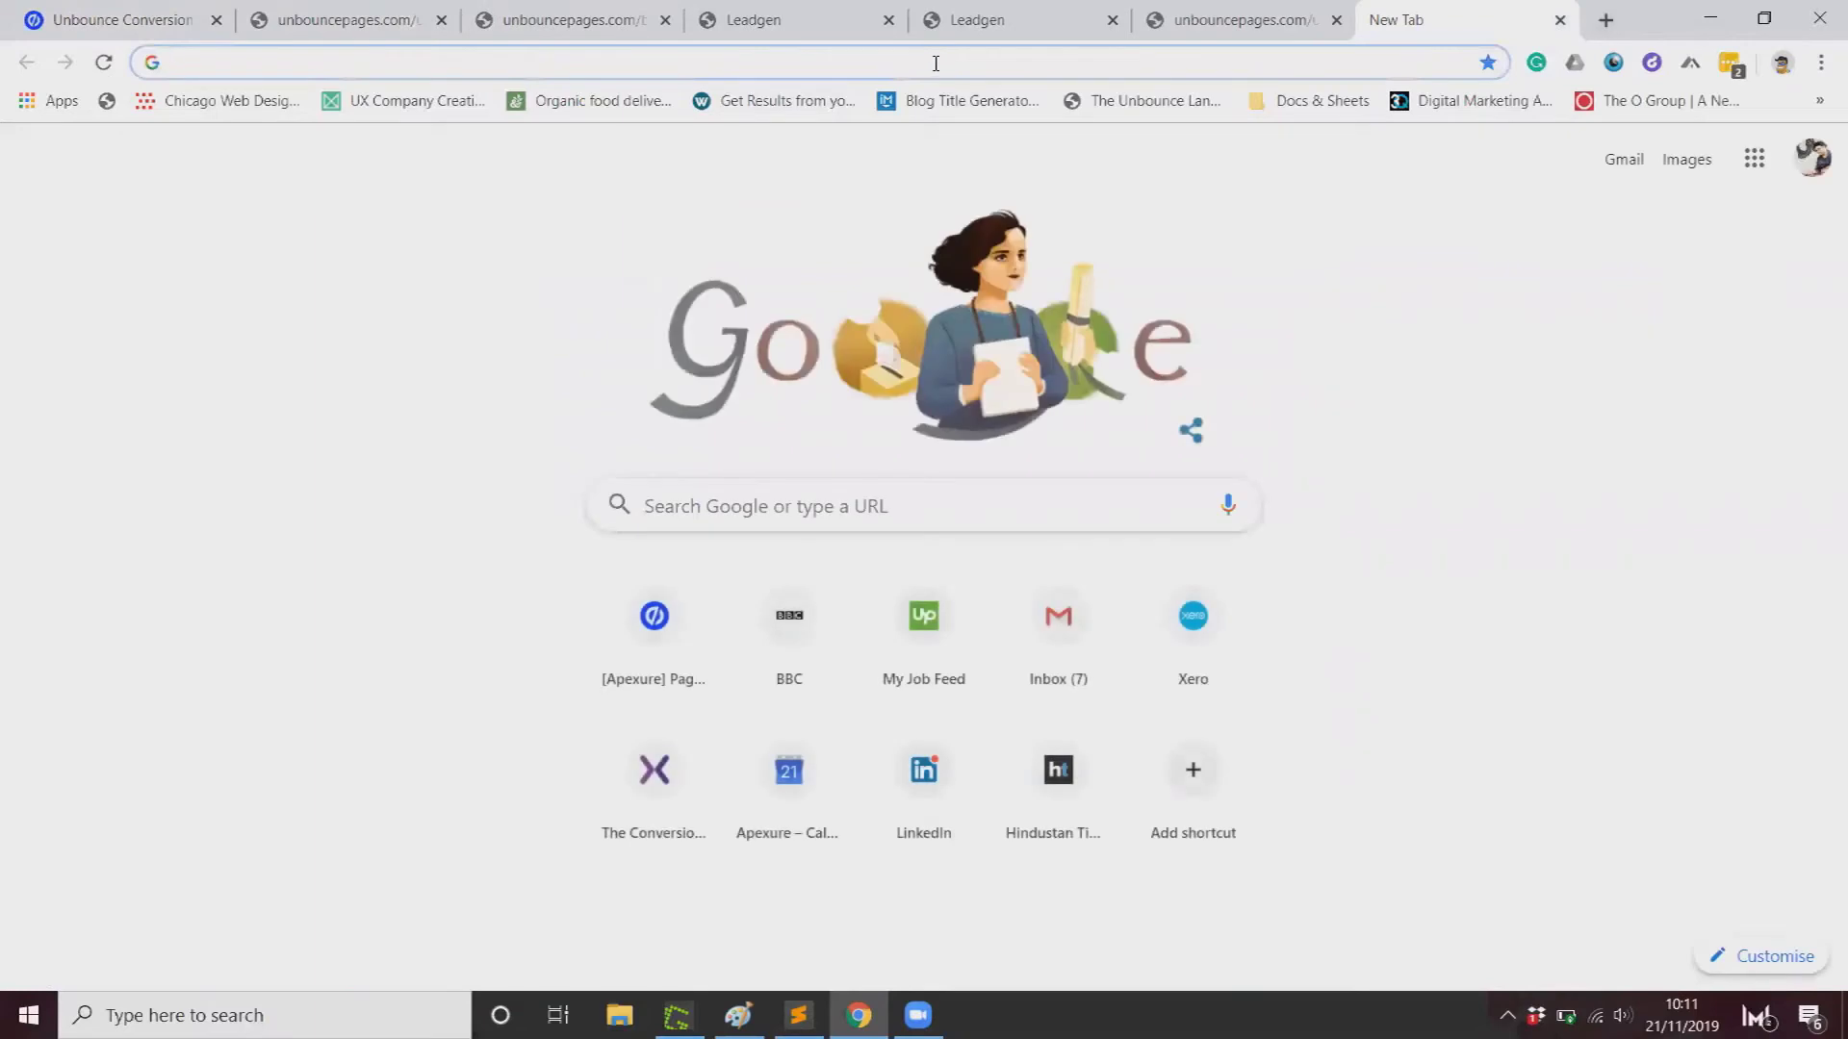
Step: Search Google for 'unbounce conversion script', then refine the query to 'unbounce conversion goals'
text(converso)
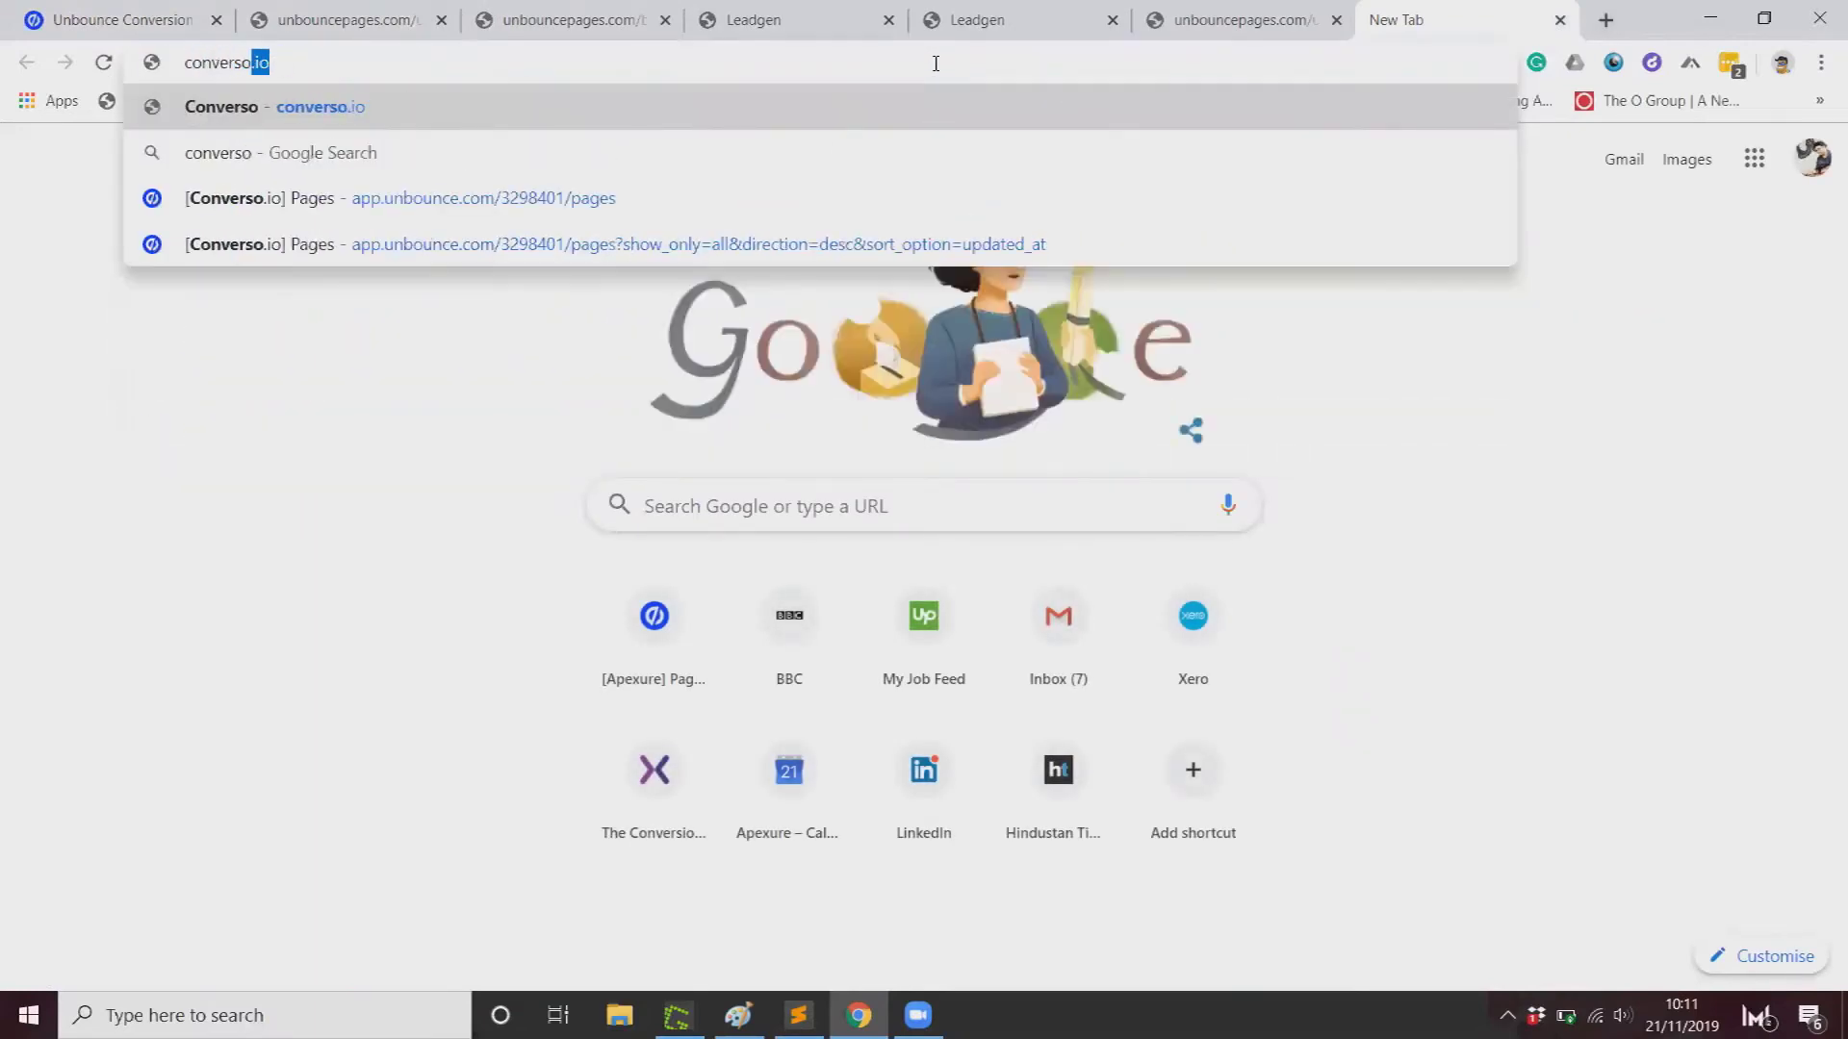
key(ctrl+a)
text(unbounce )
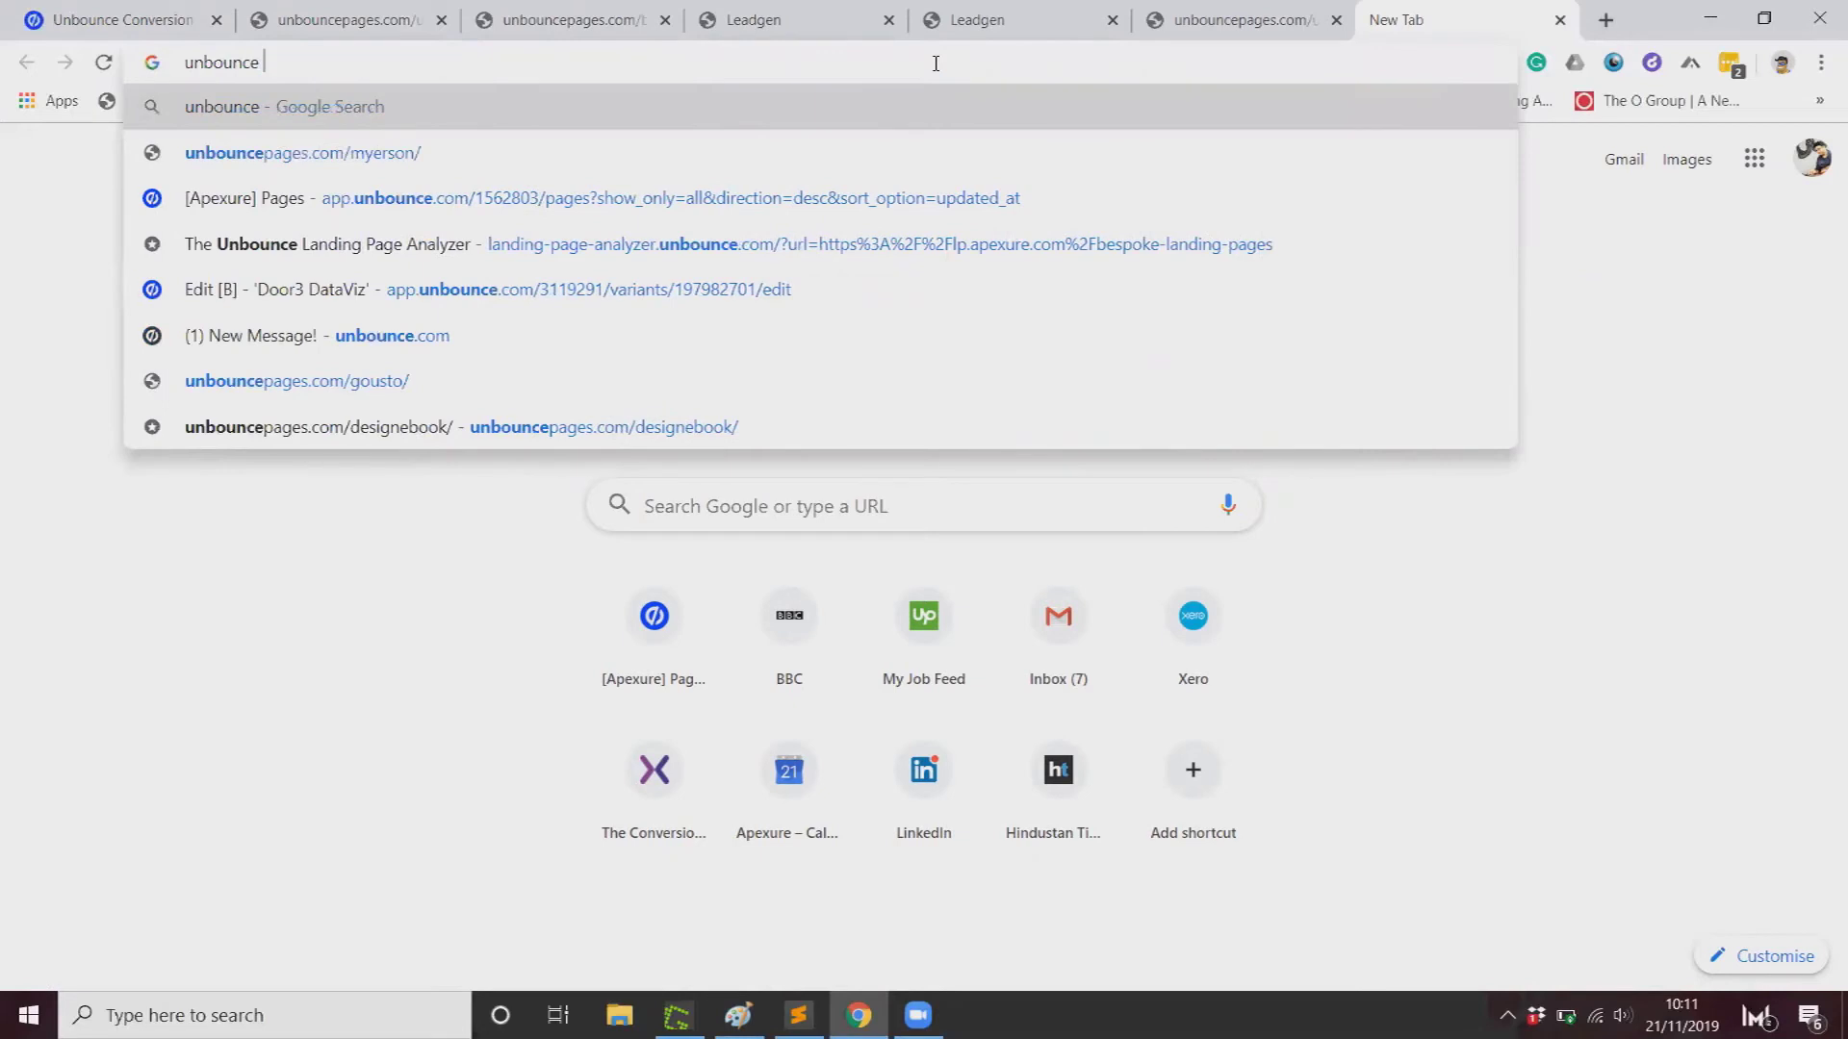
text(conve)
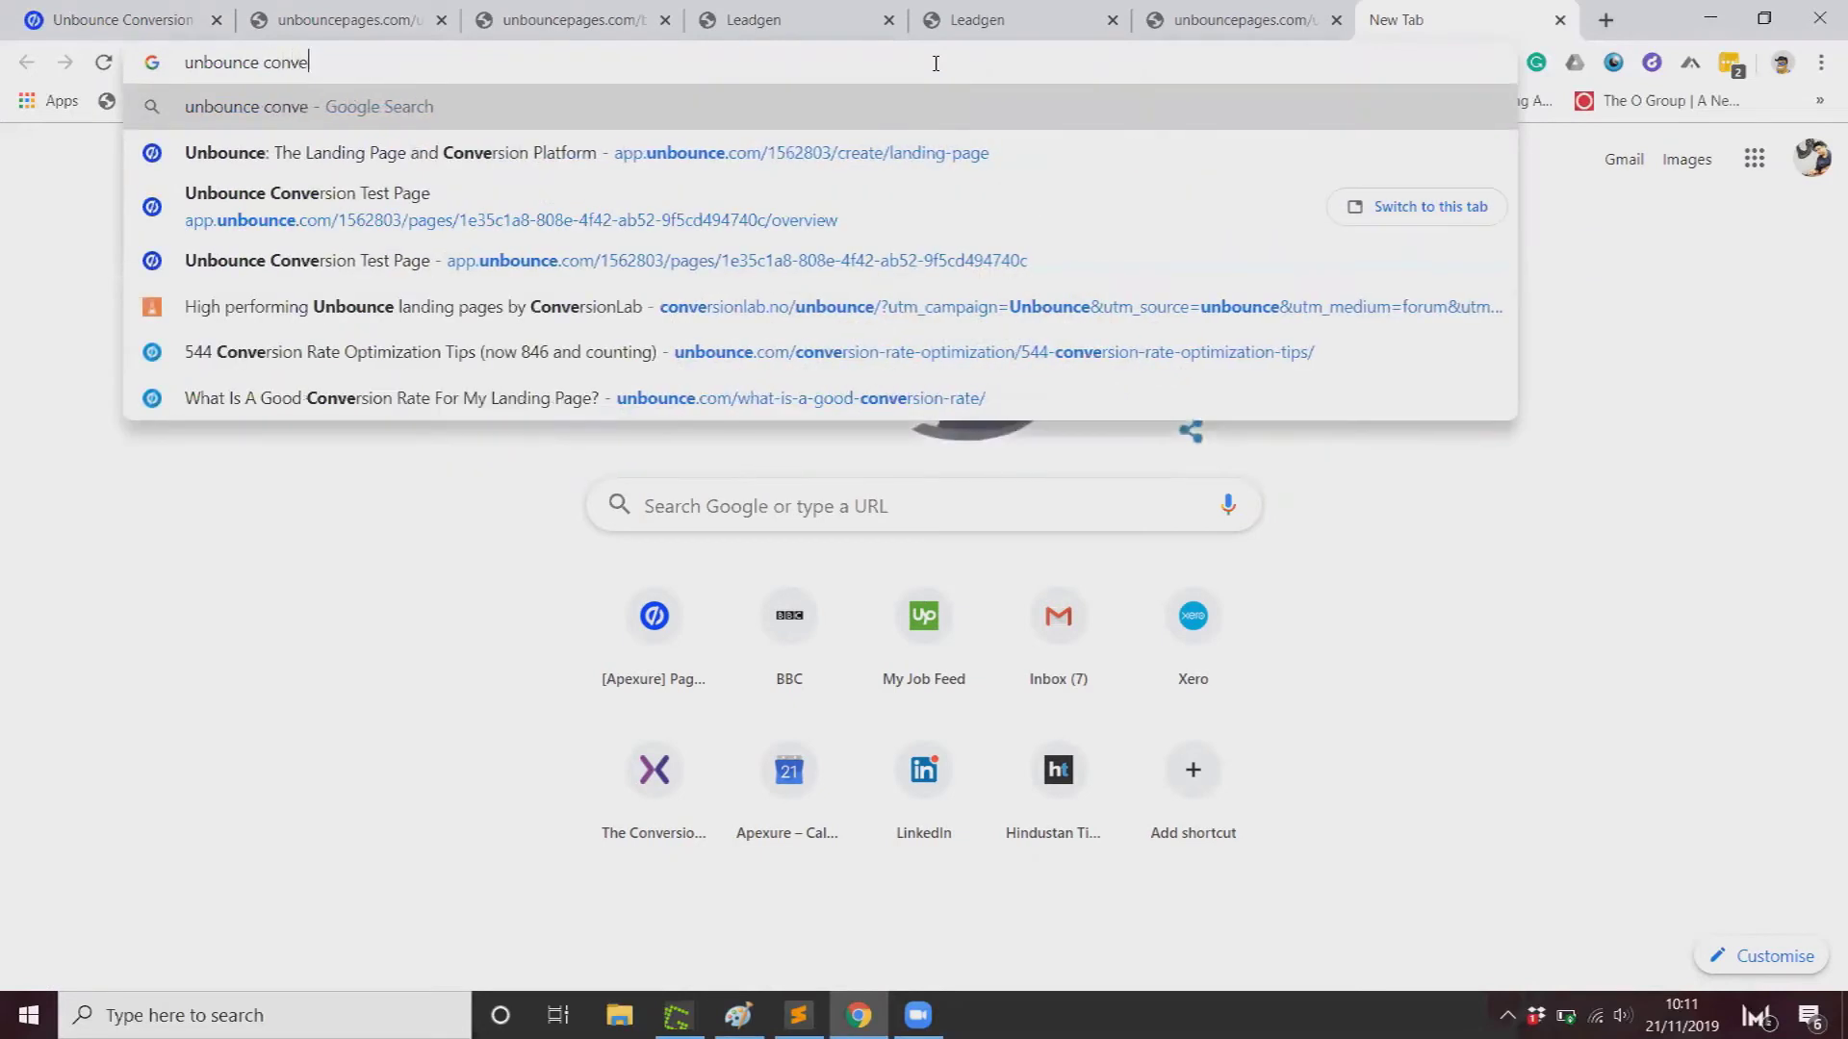
text(rsion script)
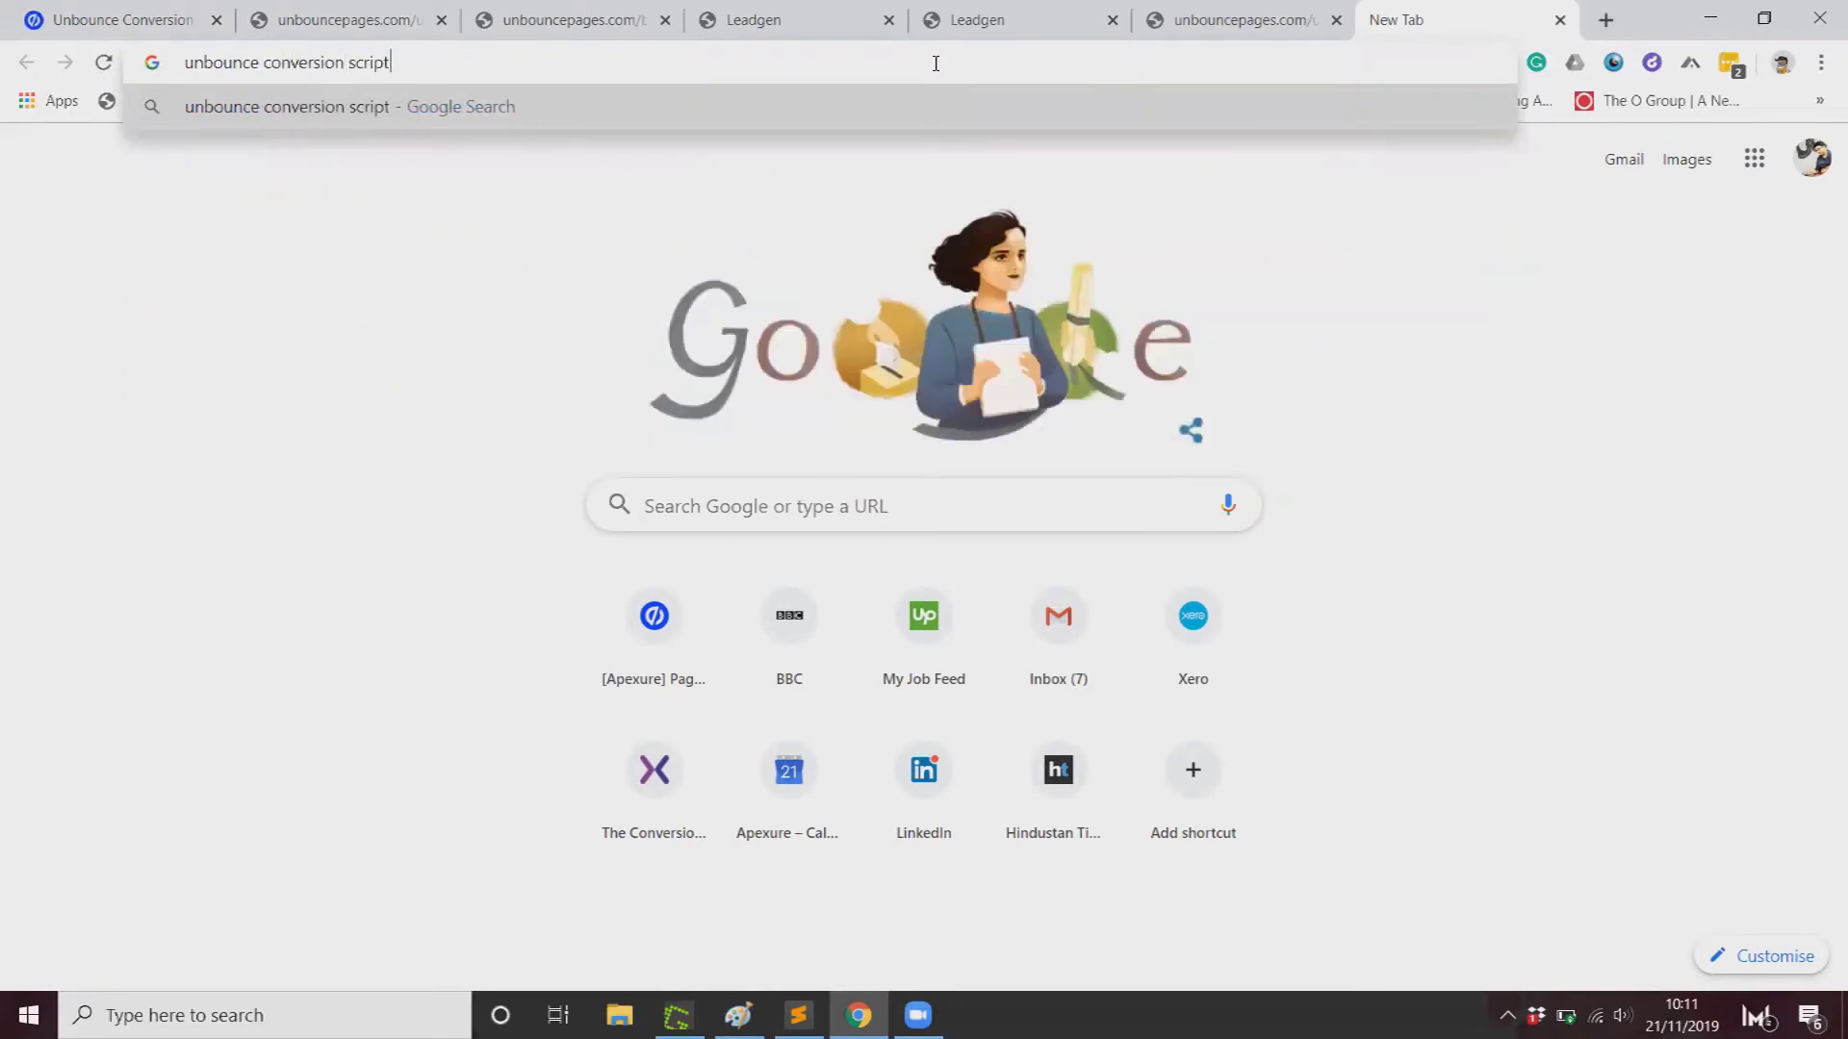
key(Return)
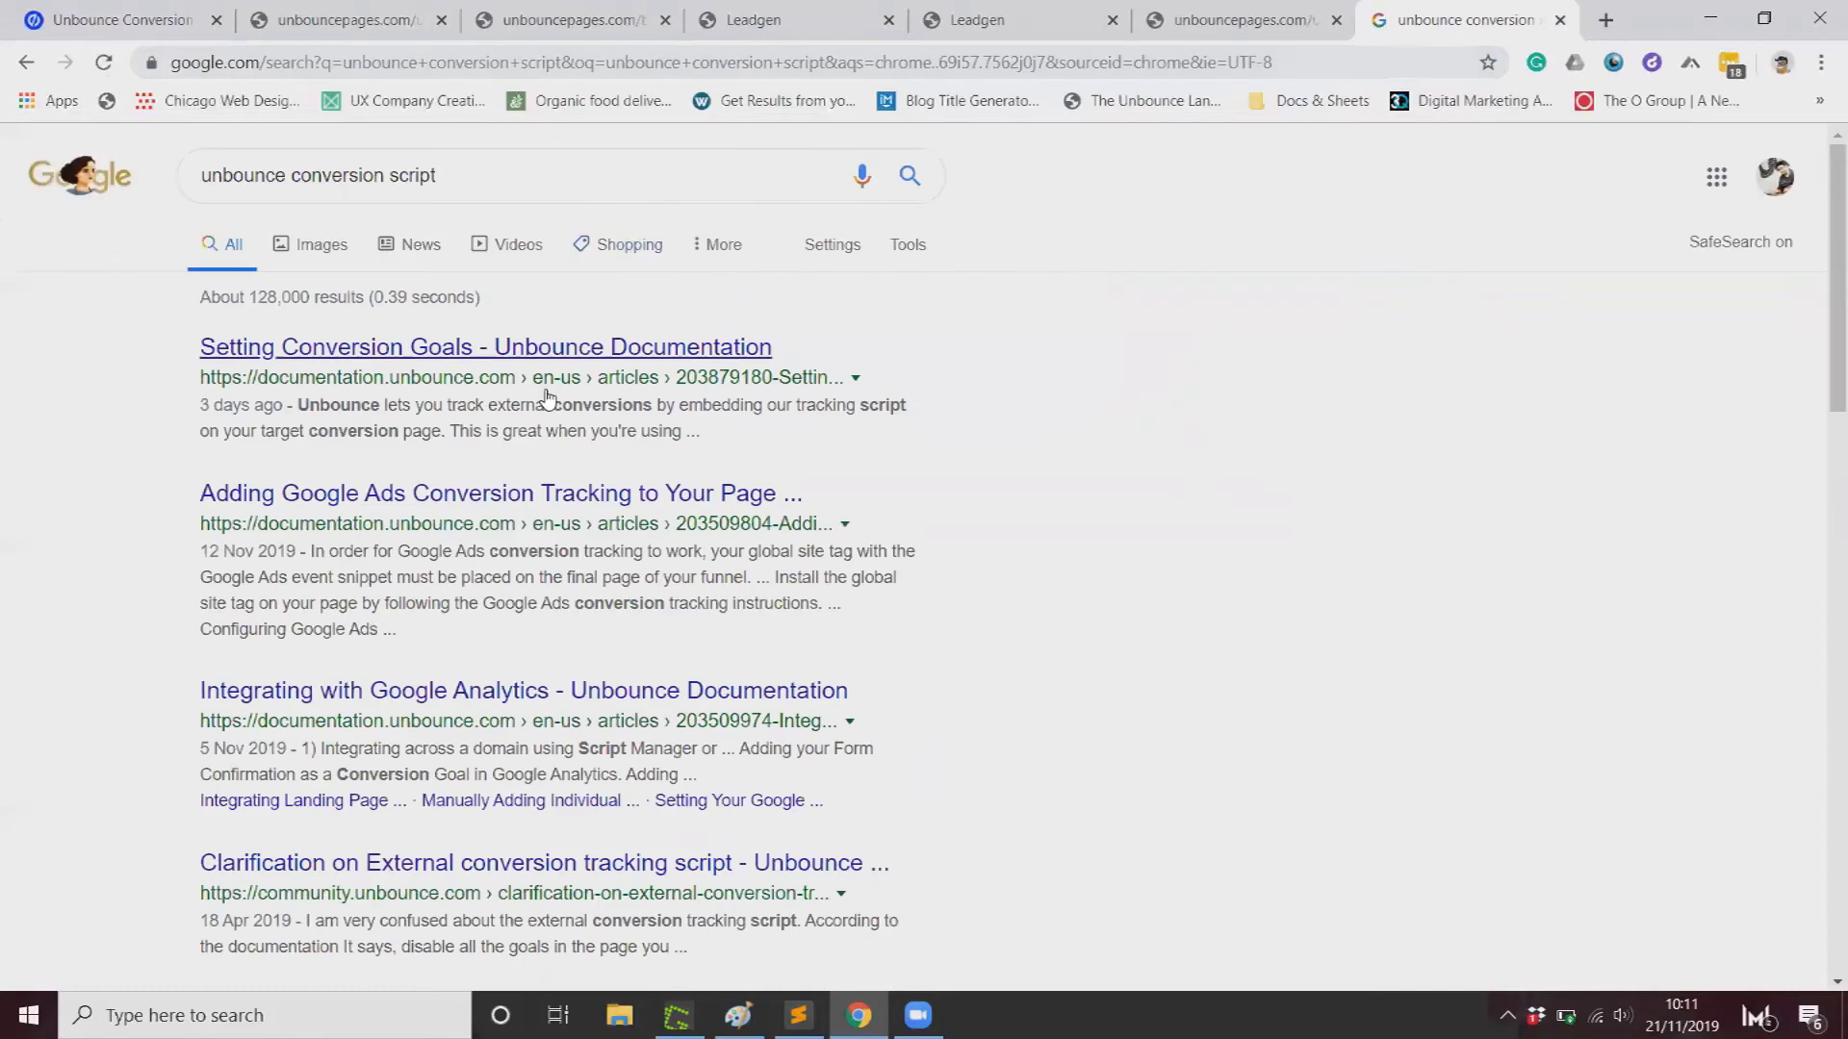
double_click(413, 175)
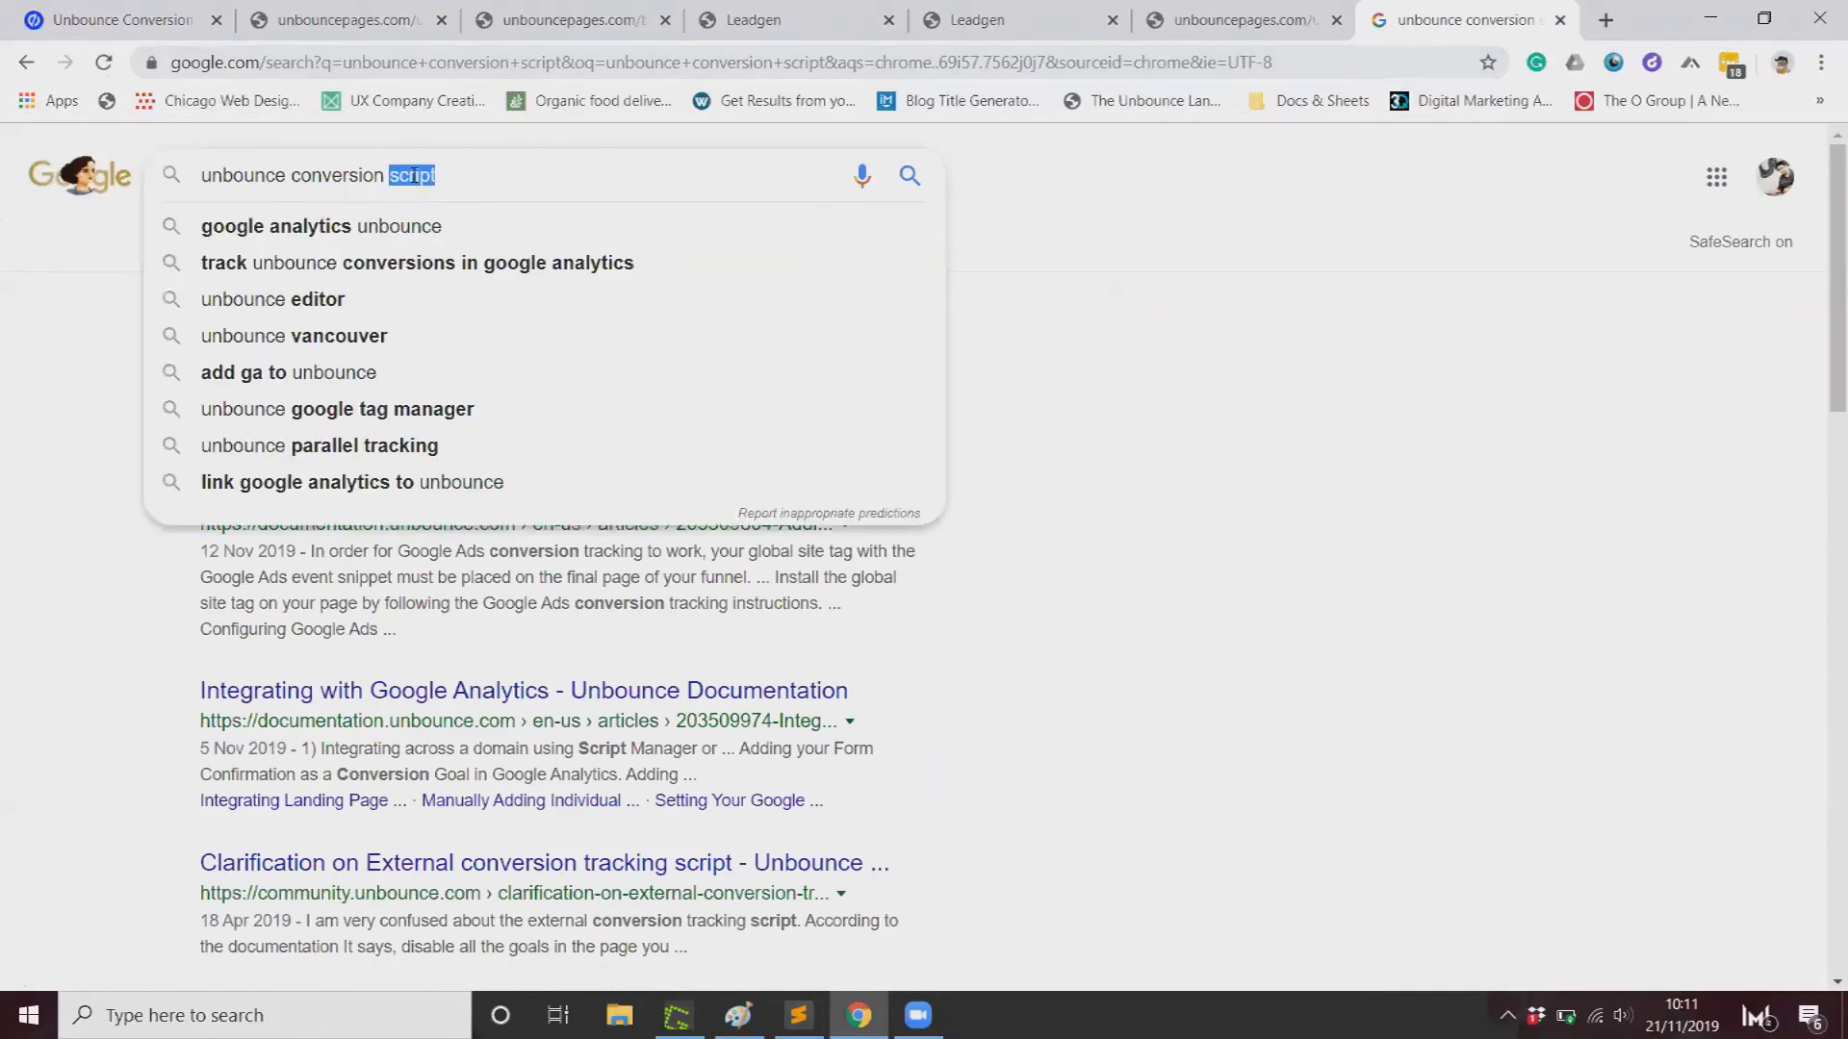
text(goals)
key(Return)
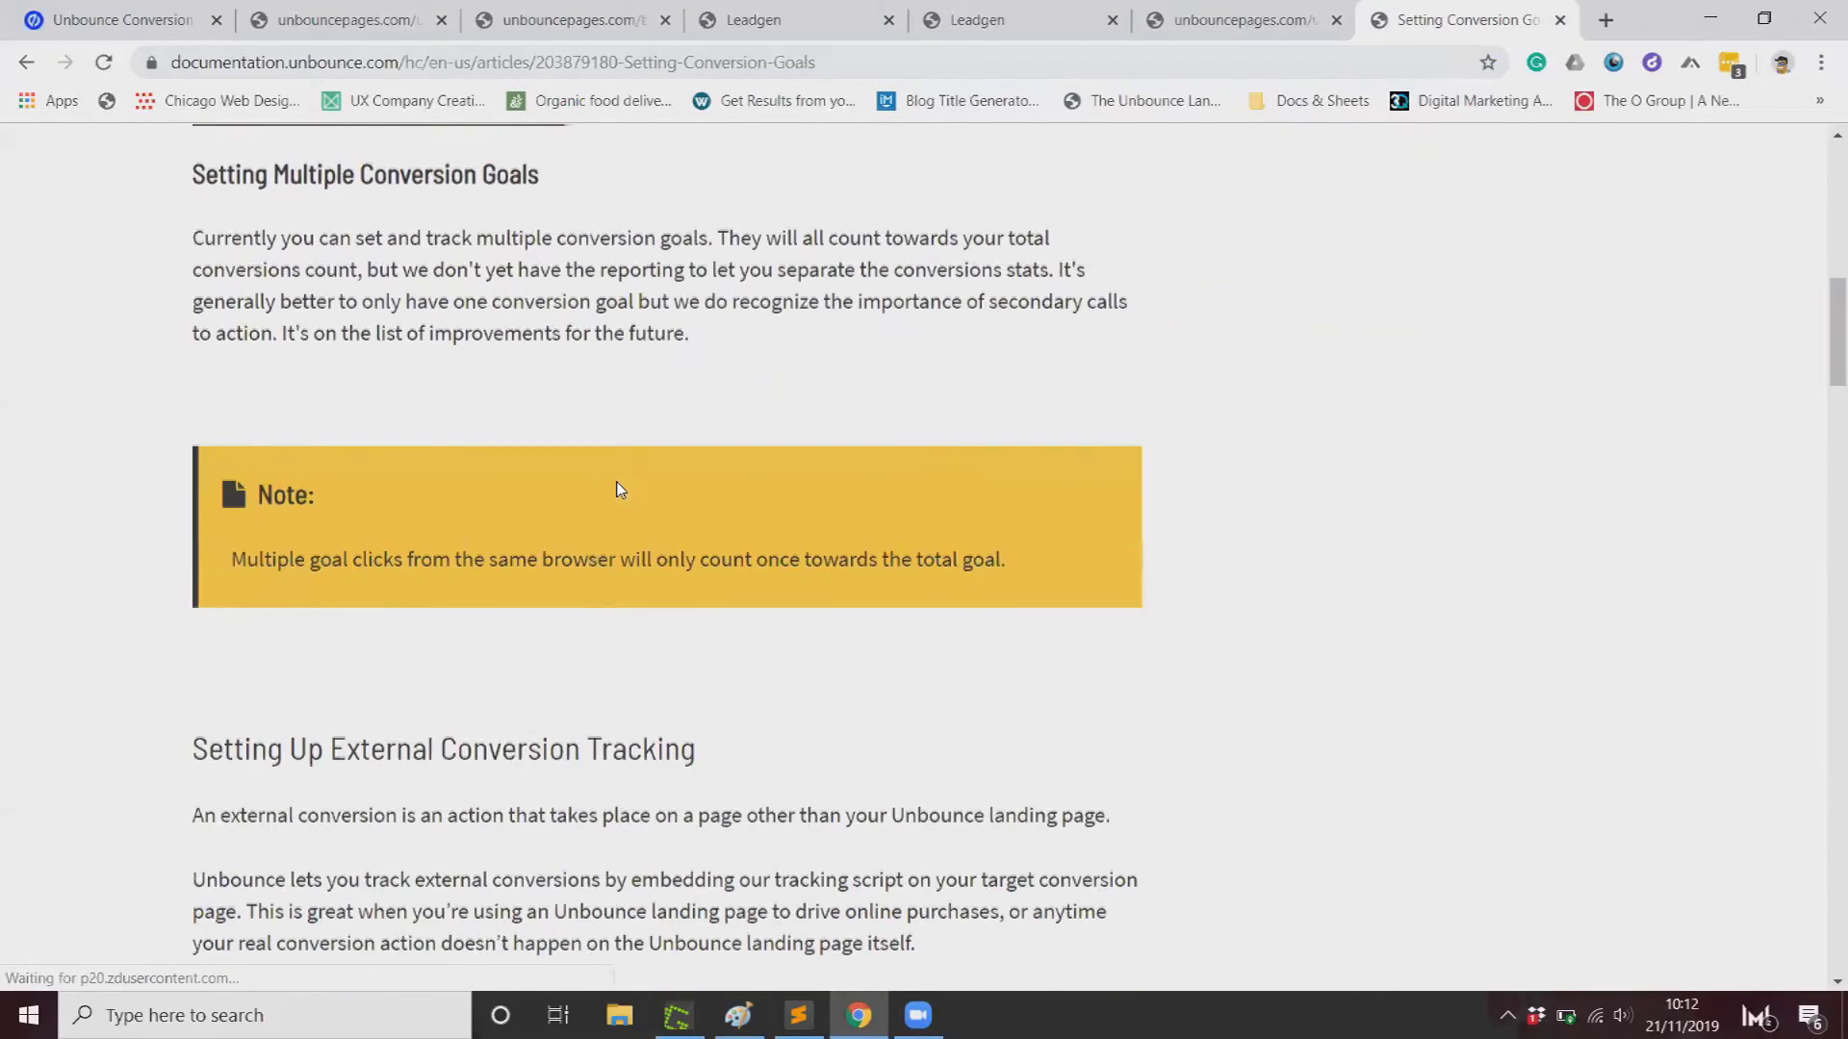
scroll(621, 490, down, 10)
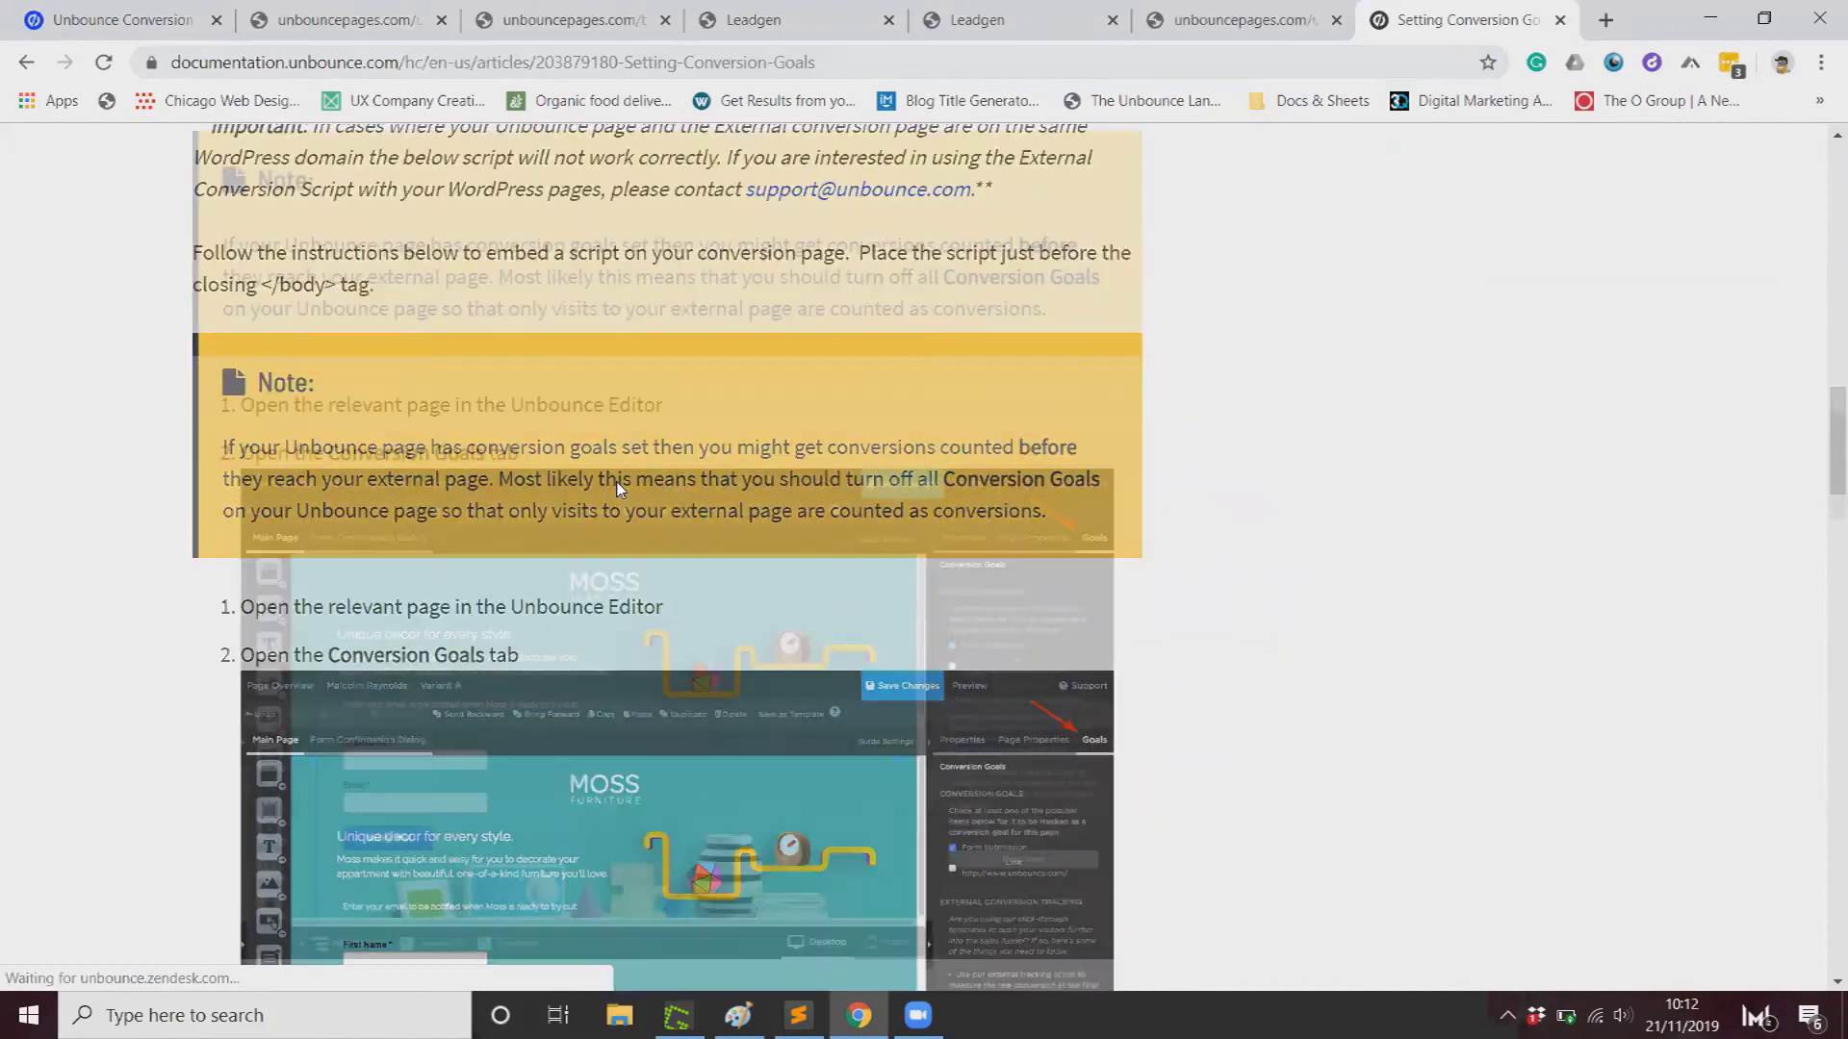
Step: Read the external conversion tracking section and highlight the instruction to place the script before the closing </body> tag
scroll(620, 489, up, 4)
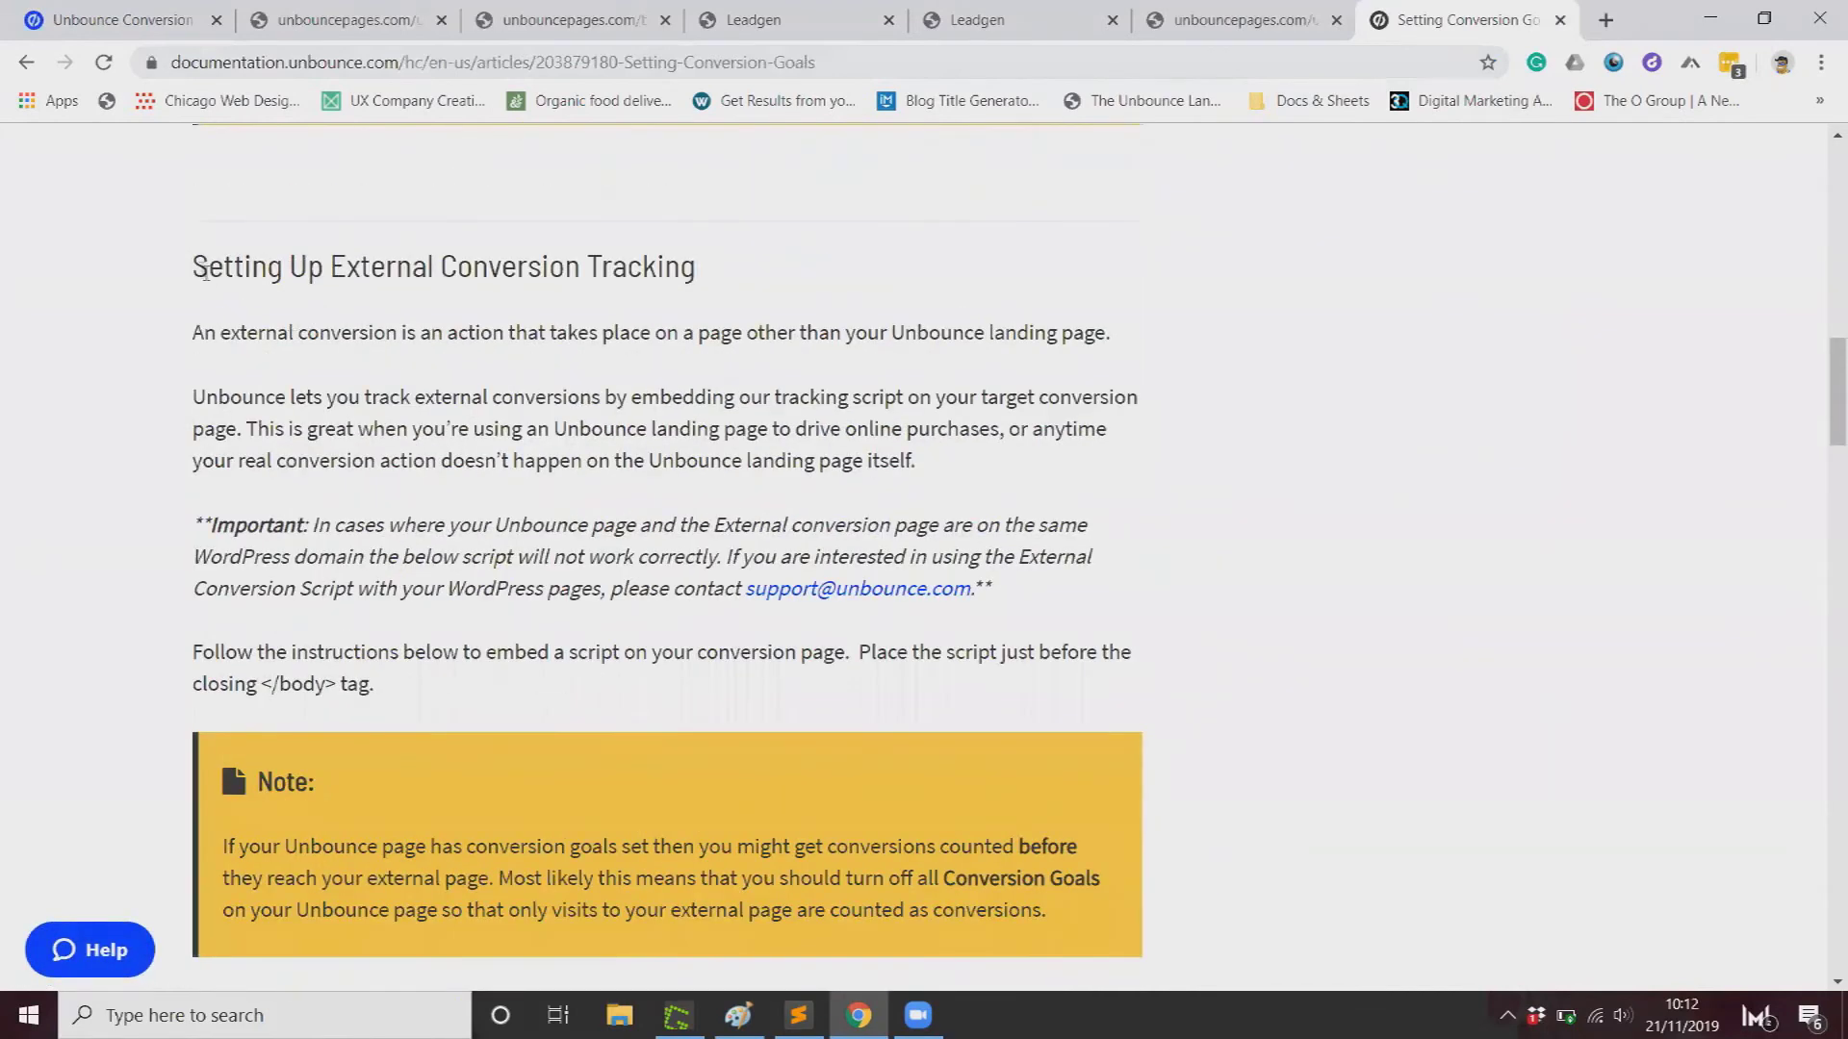
drag(205, 274, 238, 261)
scroll(375, 453, down, 4)
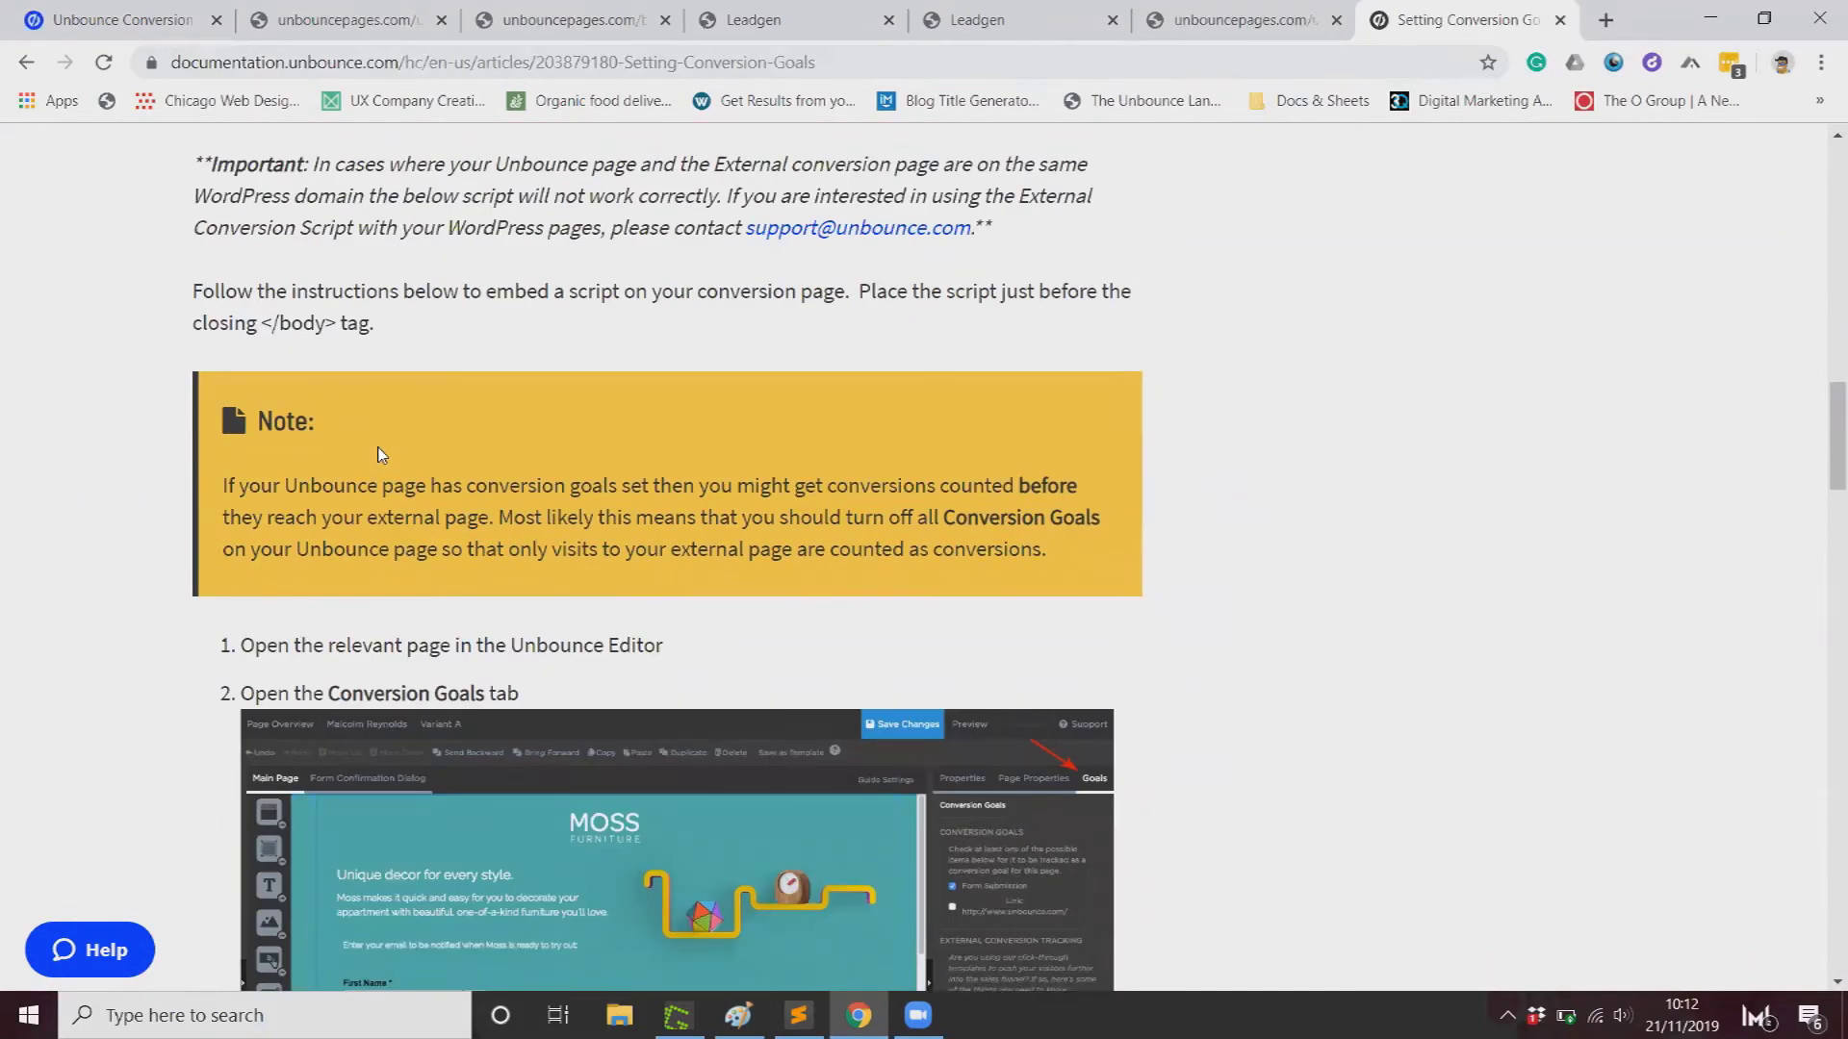
scroll(379, 454, down, 10)
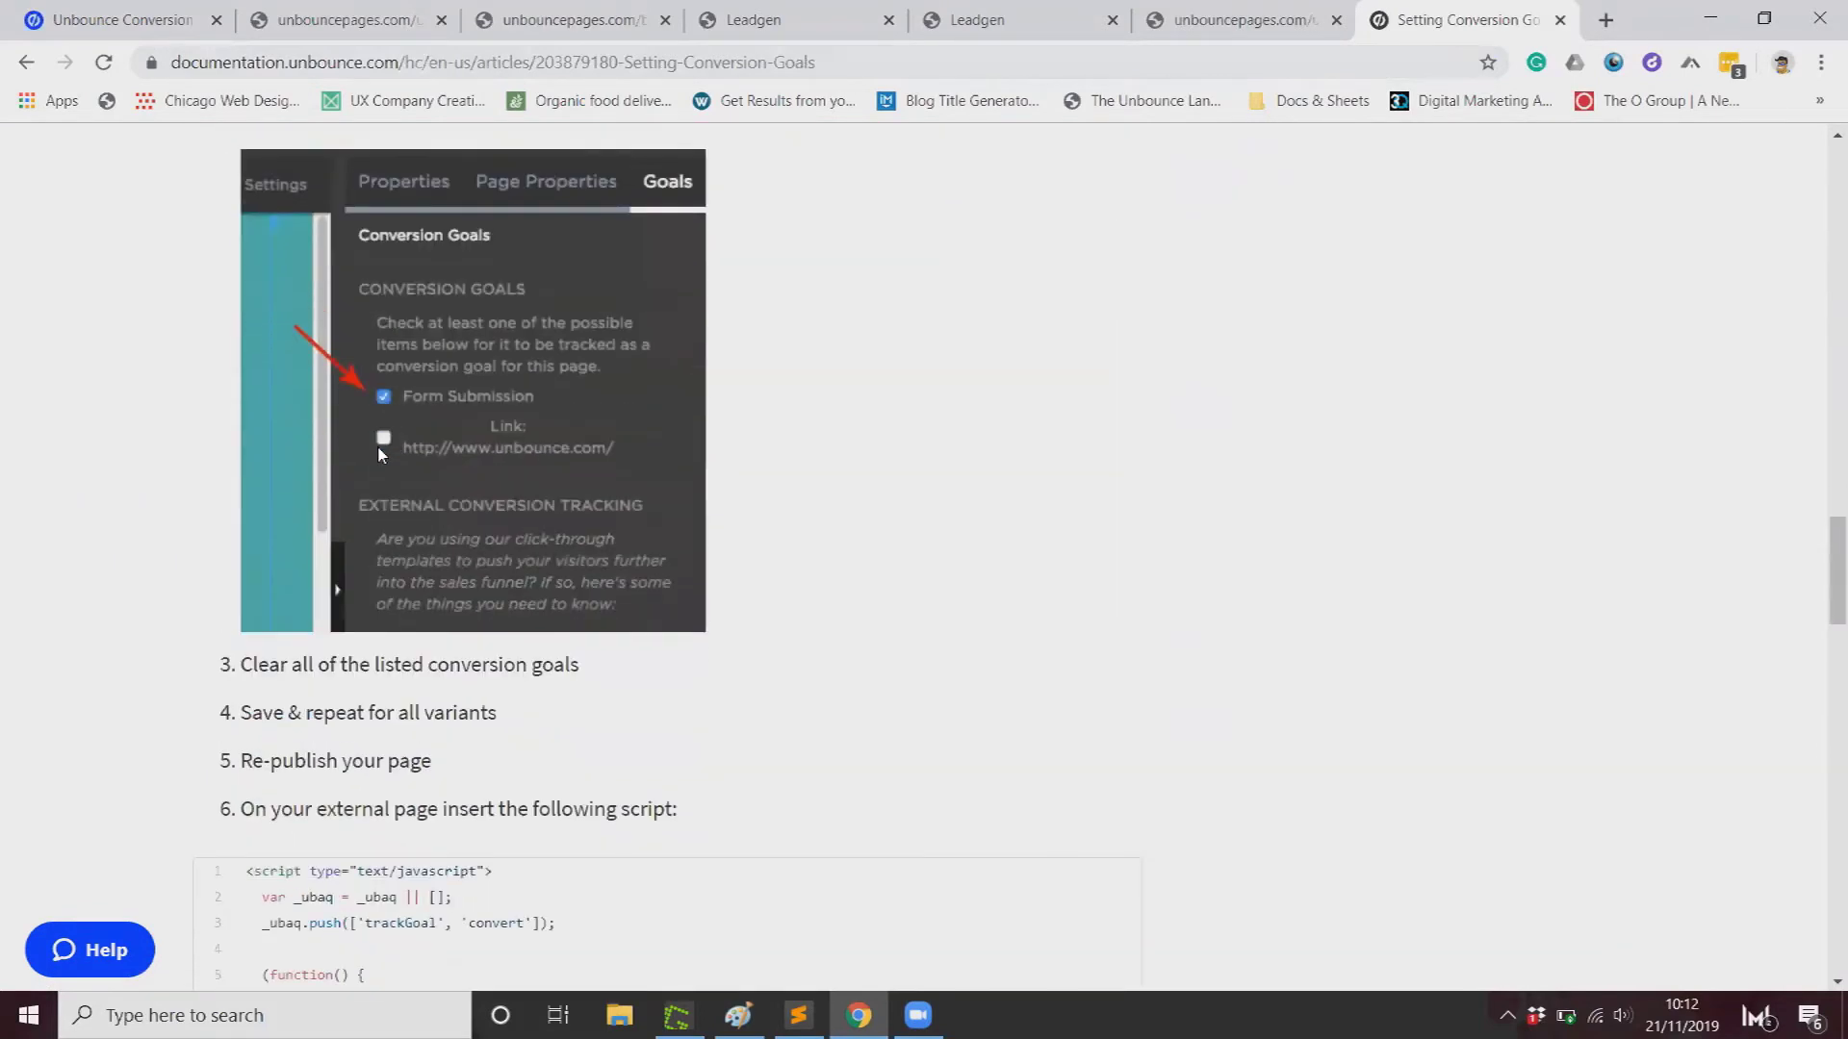
scroll(378, 447, down, 6)
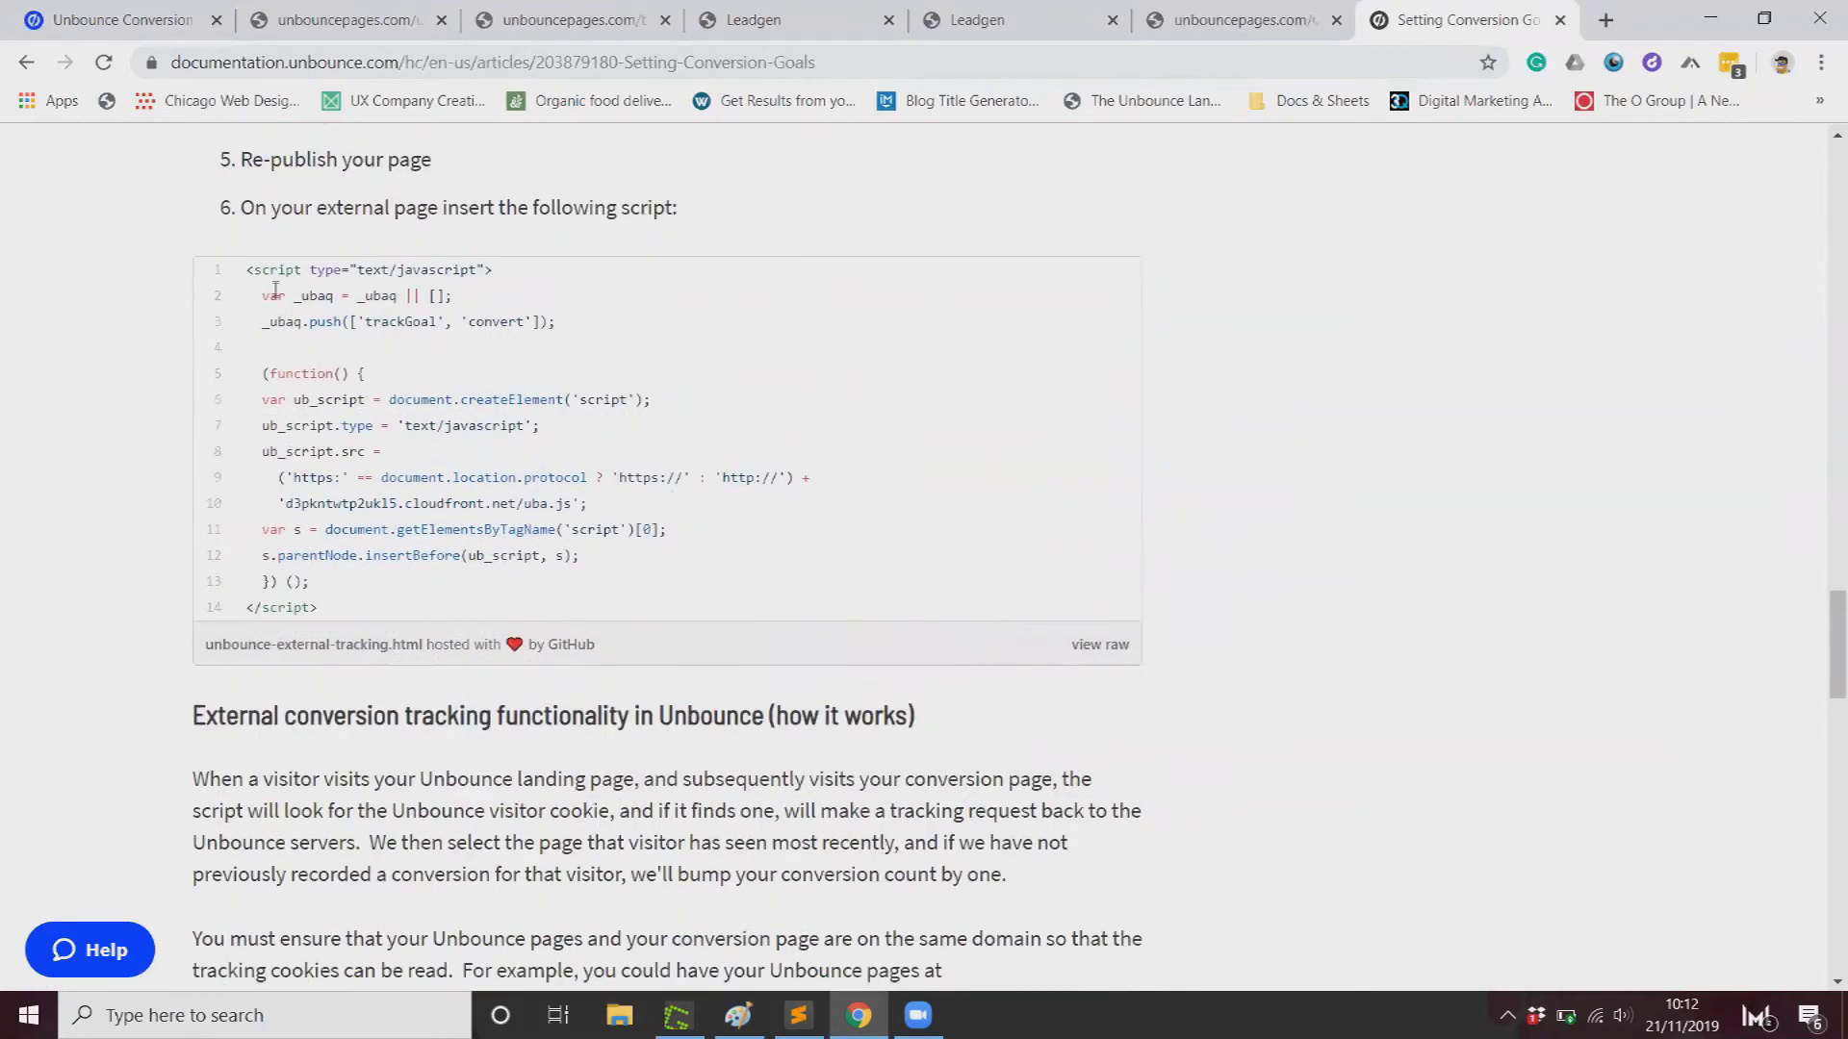
click(1109, 645)
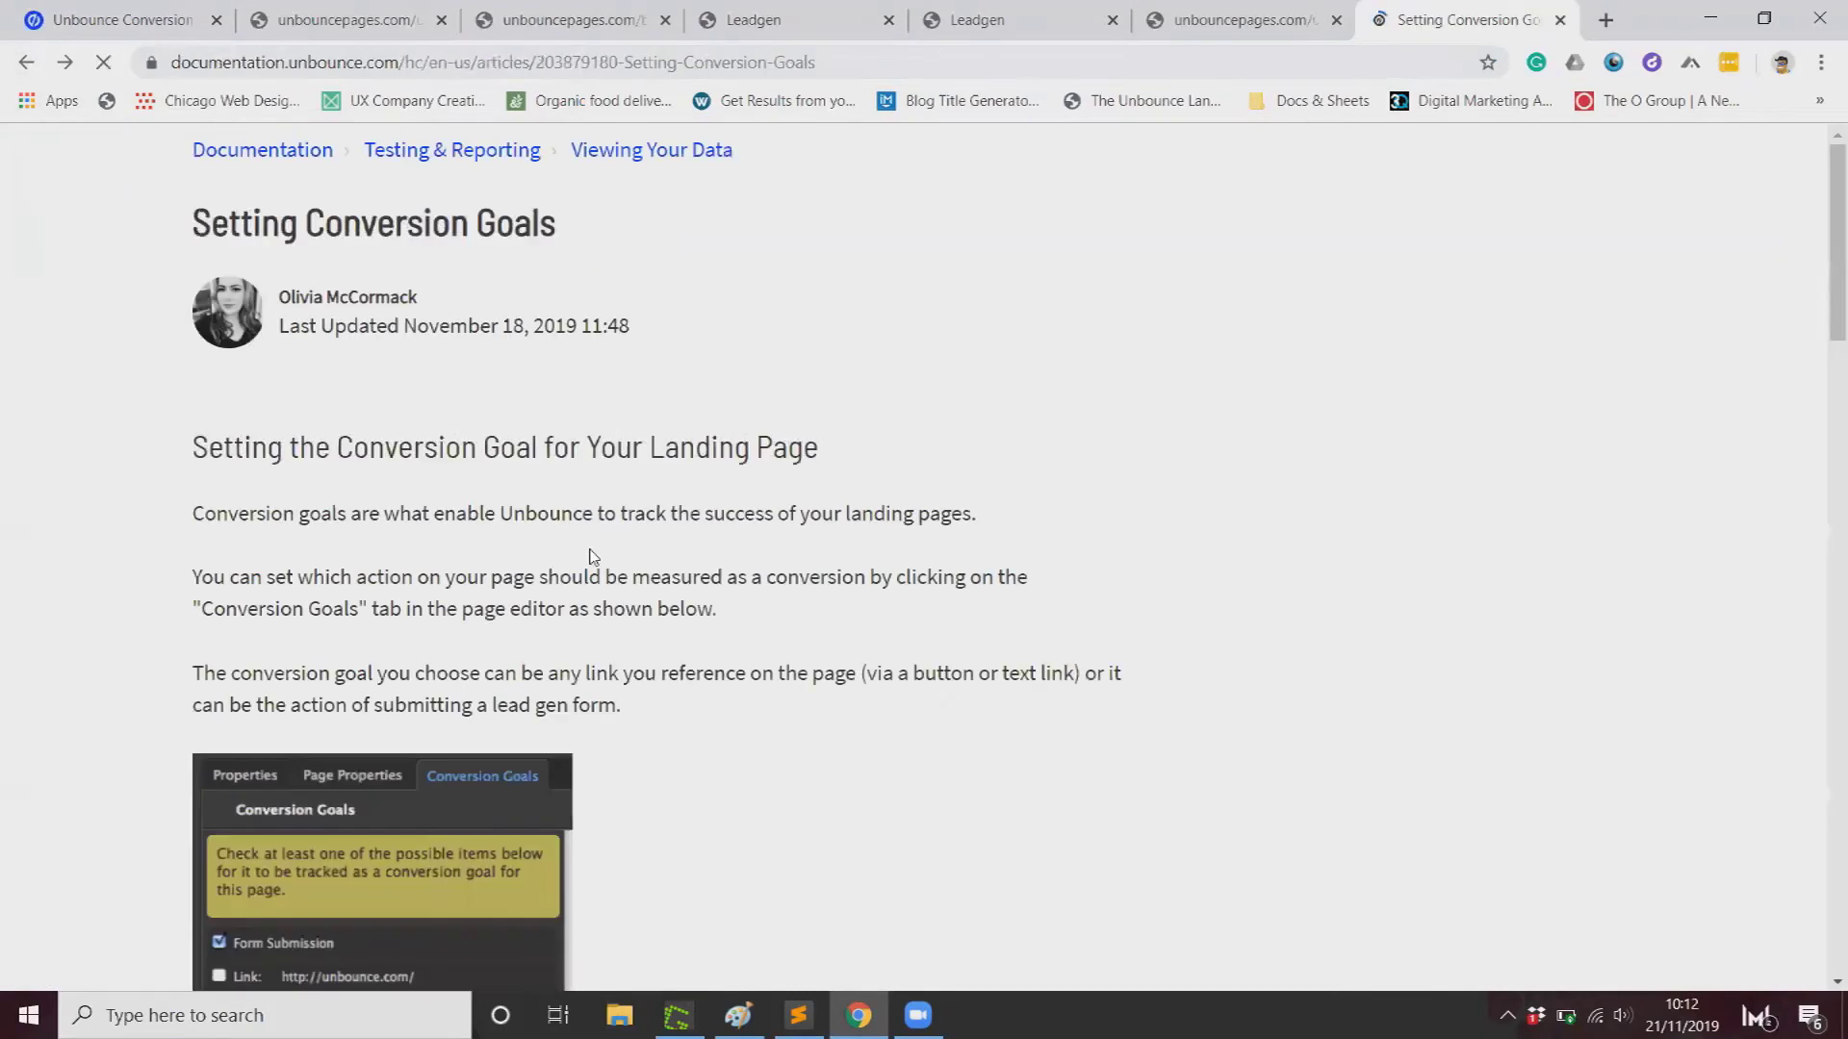
scroll(545, 561, up, 10)
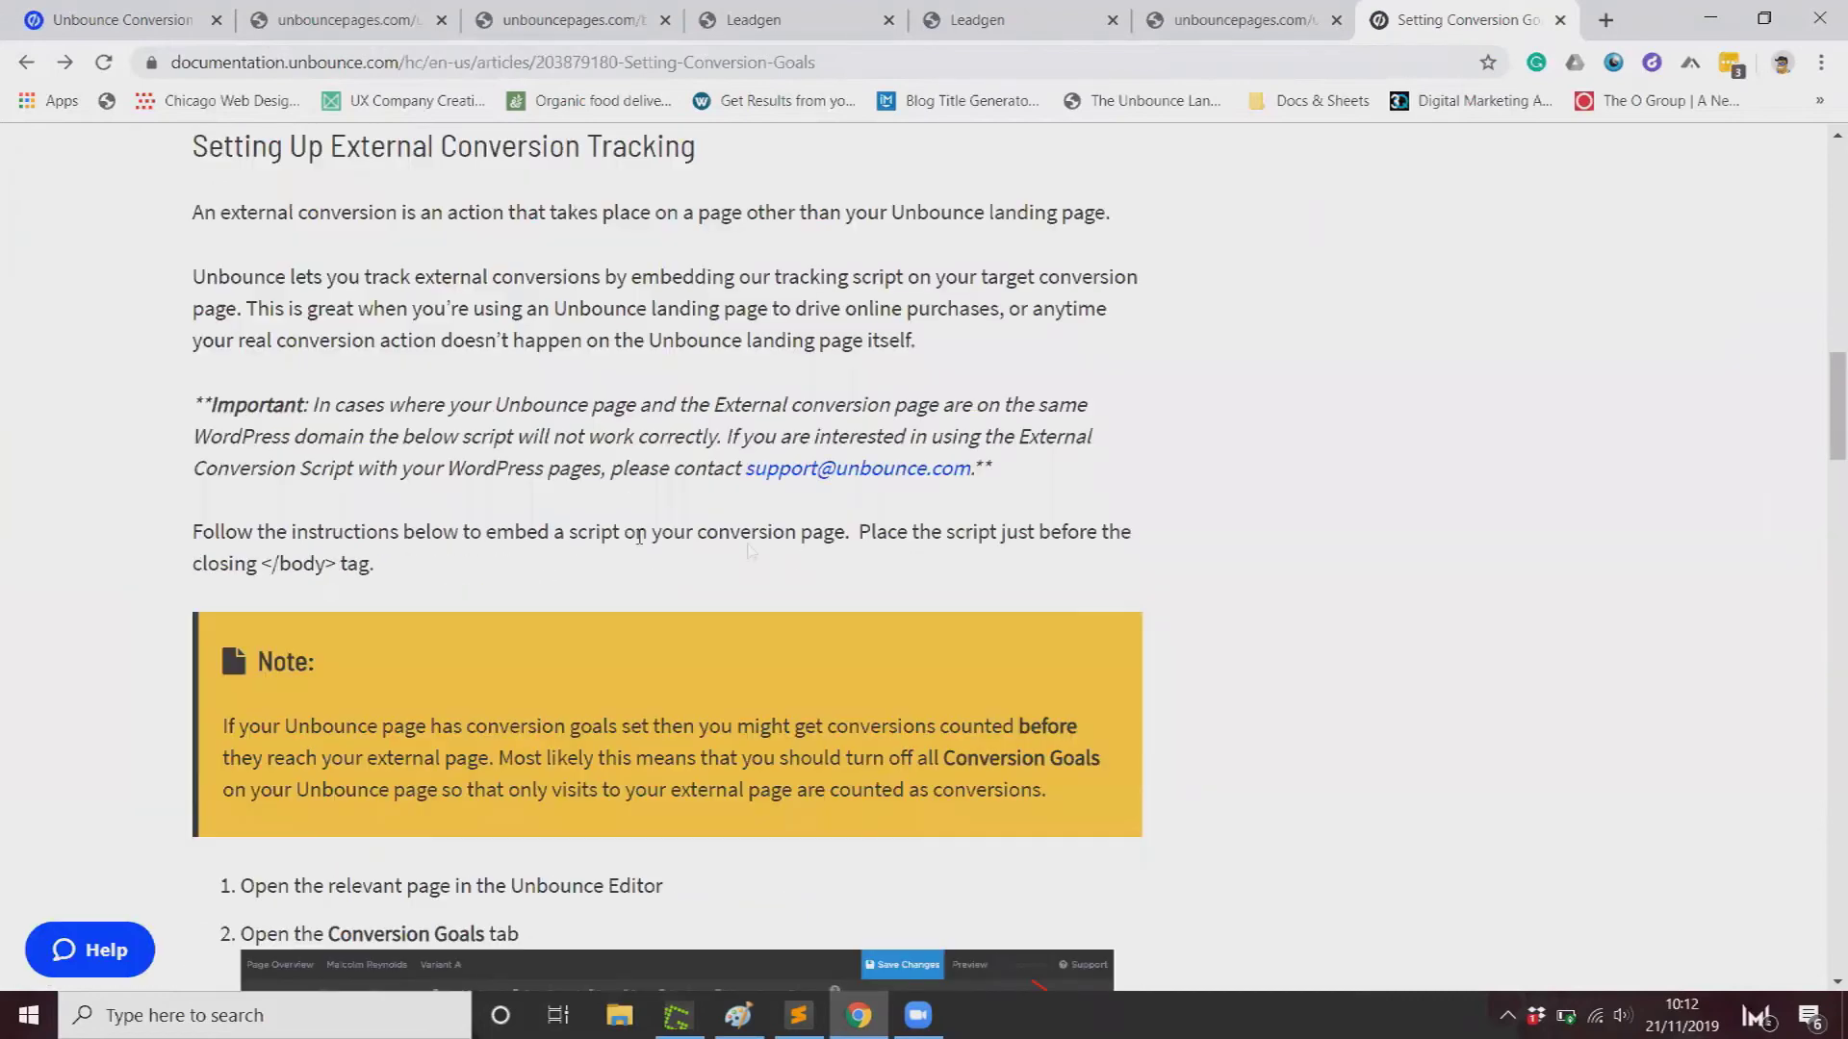
drag(370, 565, 164, 565)
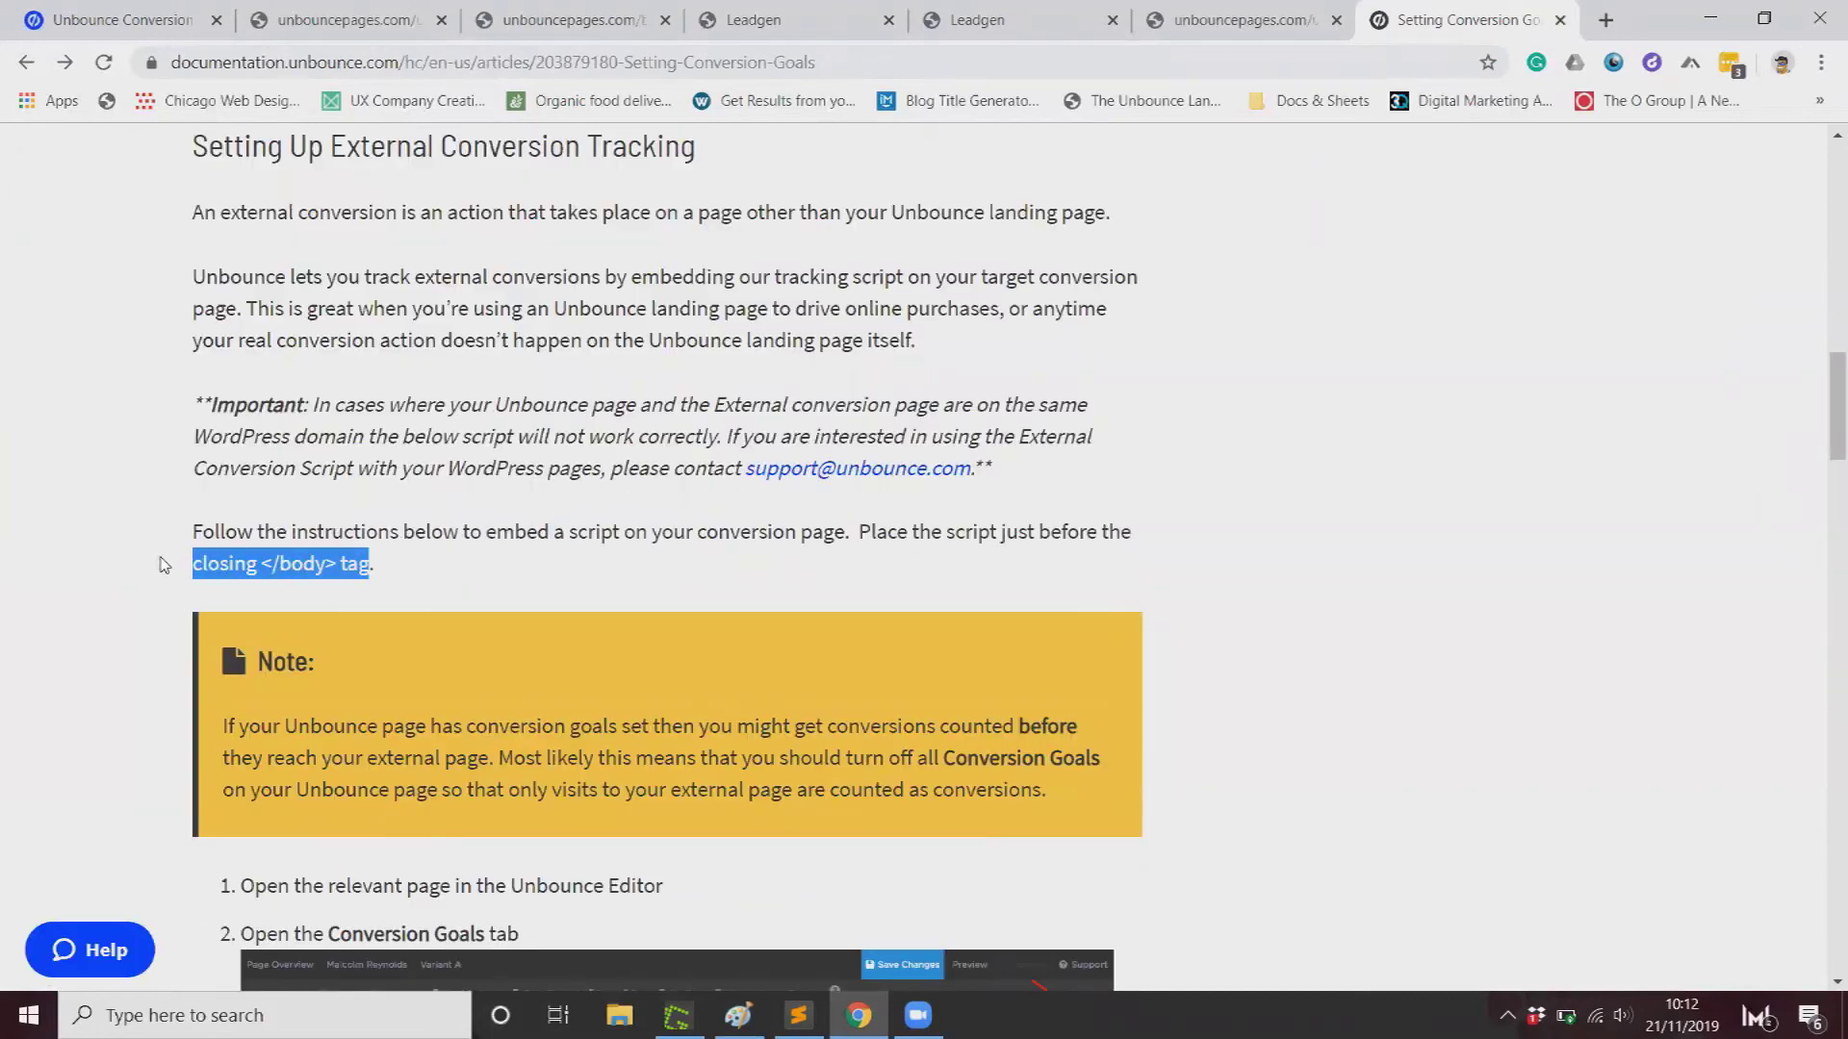
triple_click(281, 575)
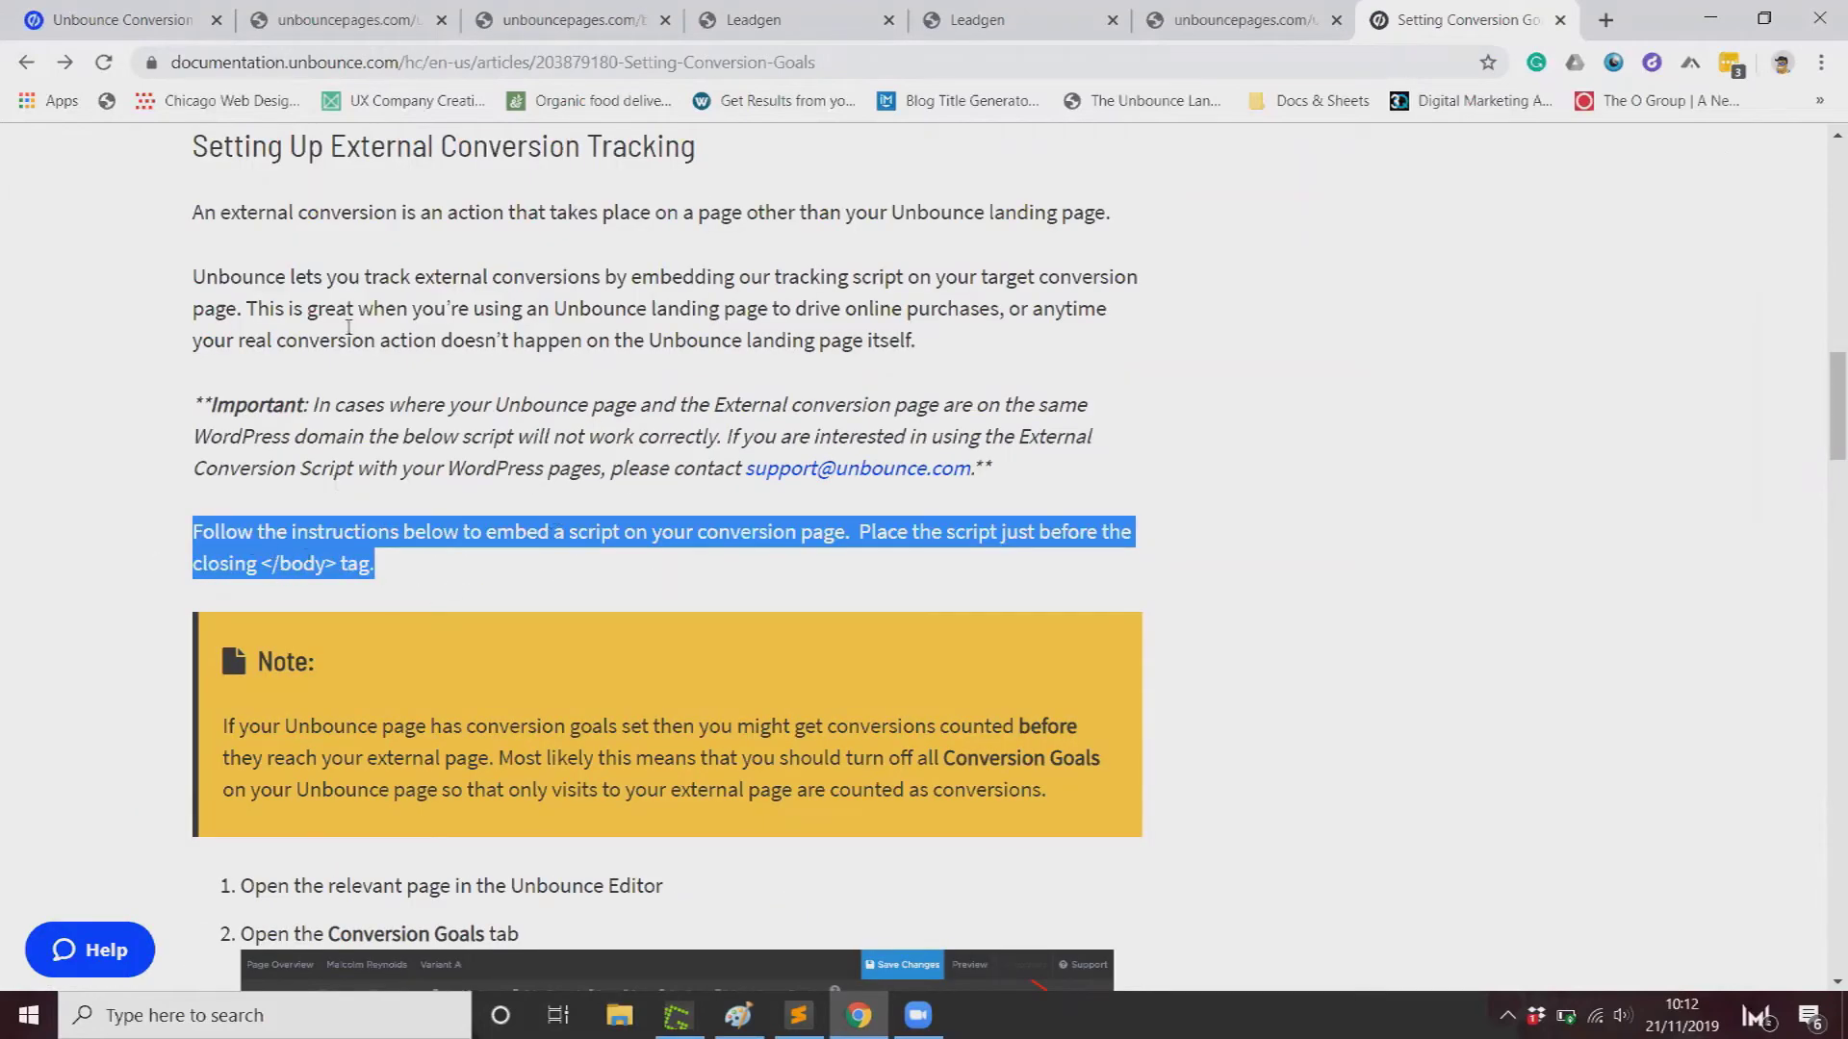
click(154, 14)
Step: Open the 'unbounce thank you page conversion test' overview from the All Pages list
click(81, 363)
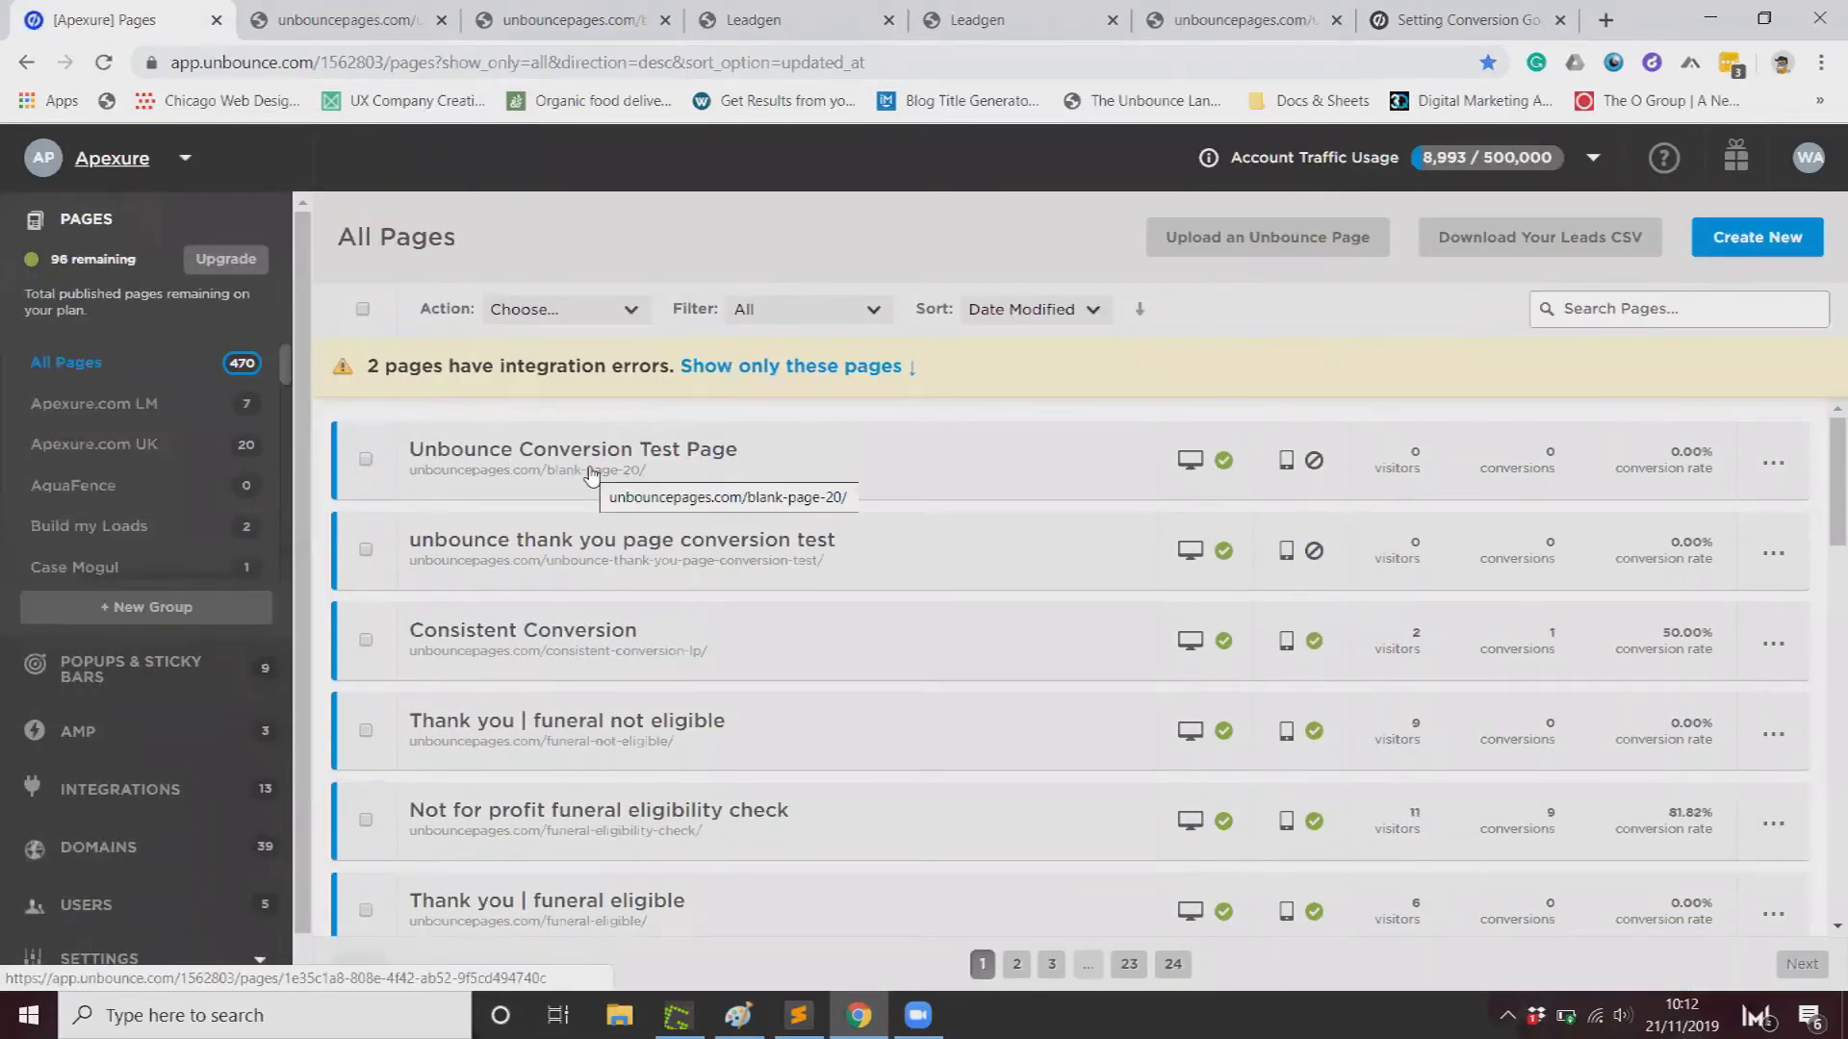
click(591, 475)
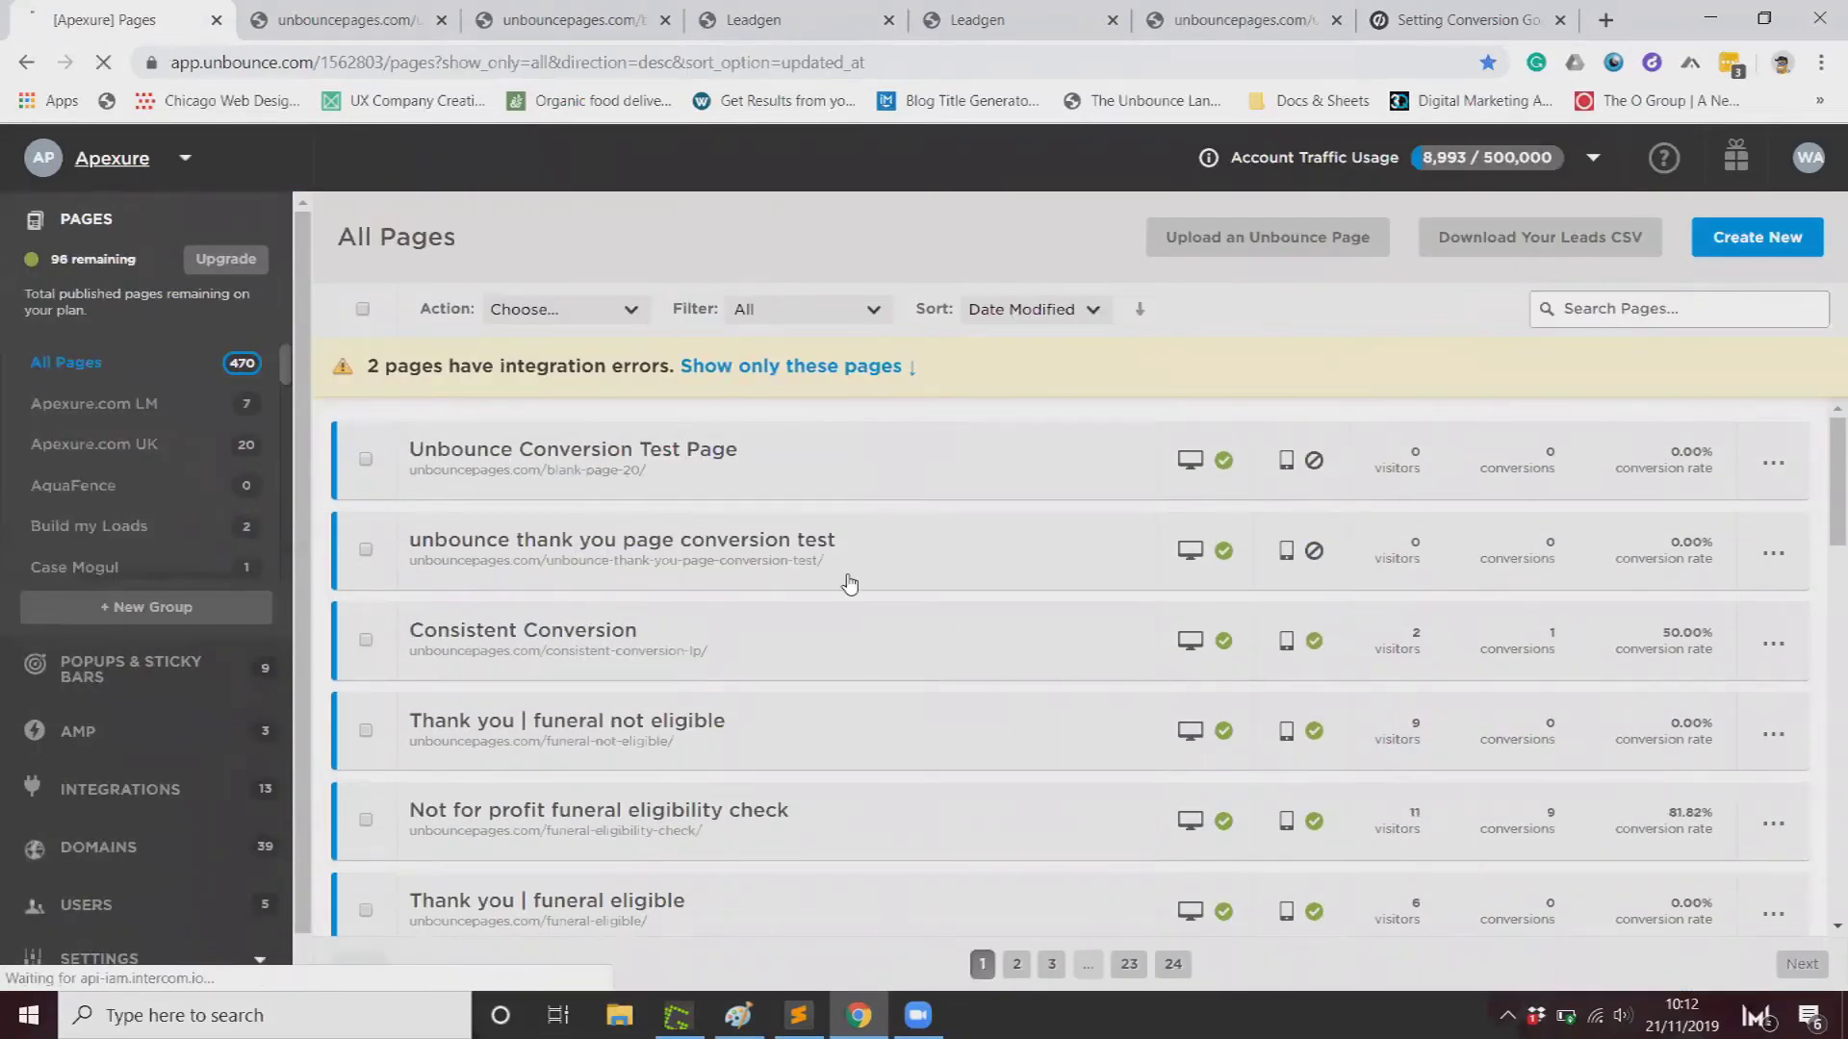
click(952, 568)
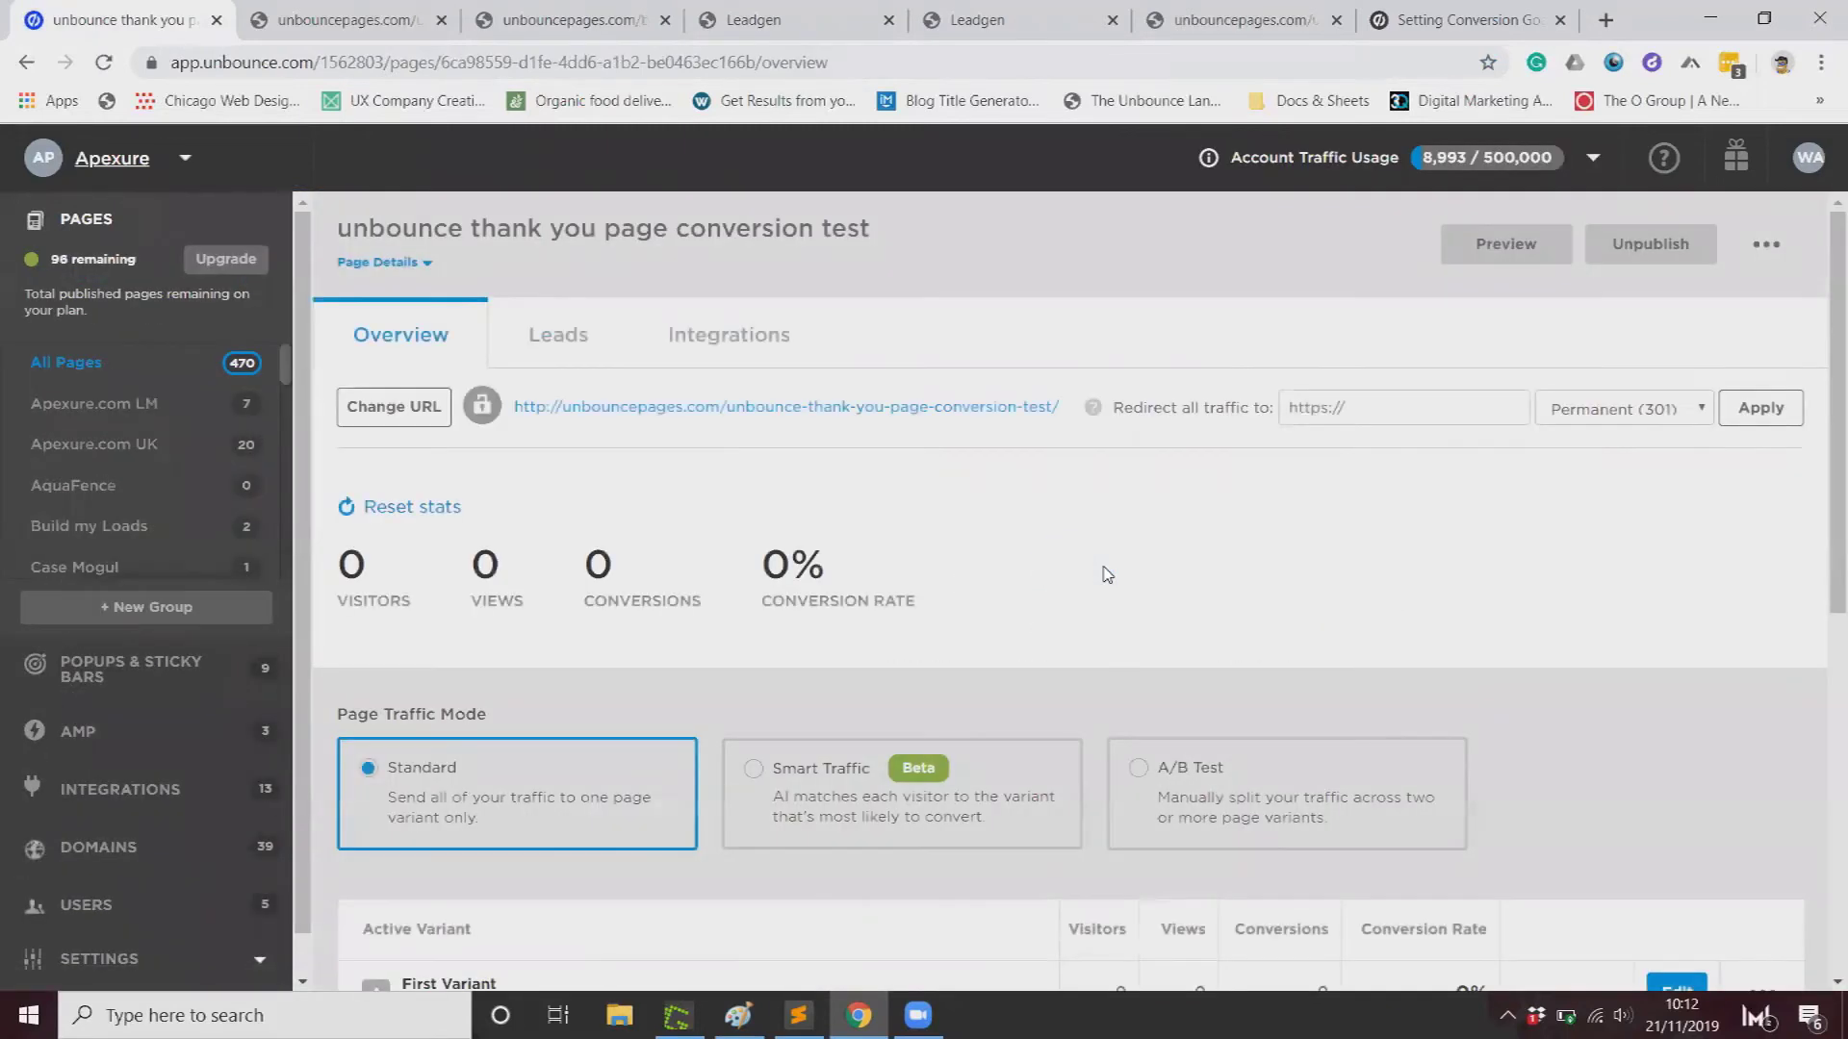
Step: Add the pasted tracking script to the thank-you page variant, named 'Unbounce Pixel'
scroll(1215, 646, down, 3)
click(1676, 633)
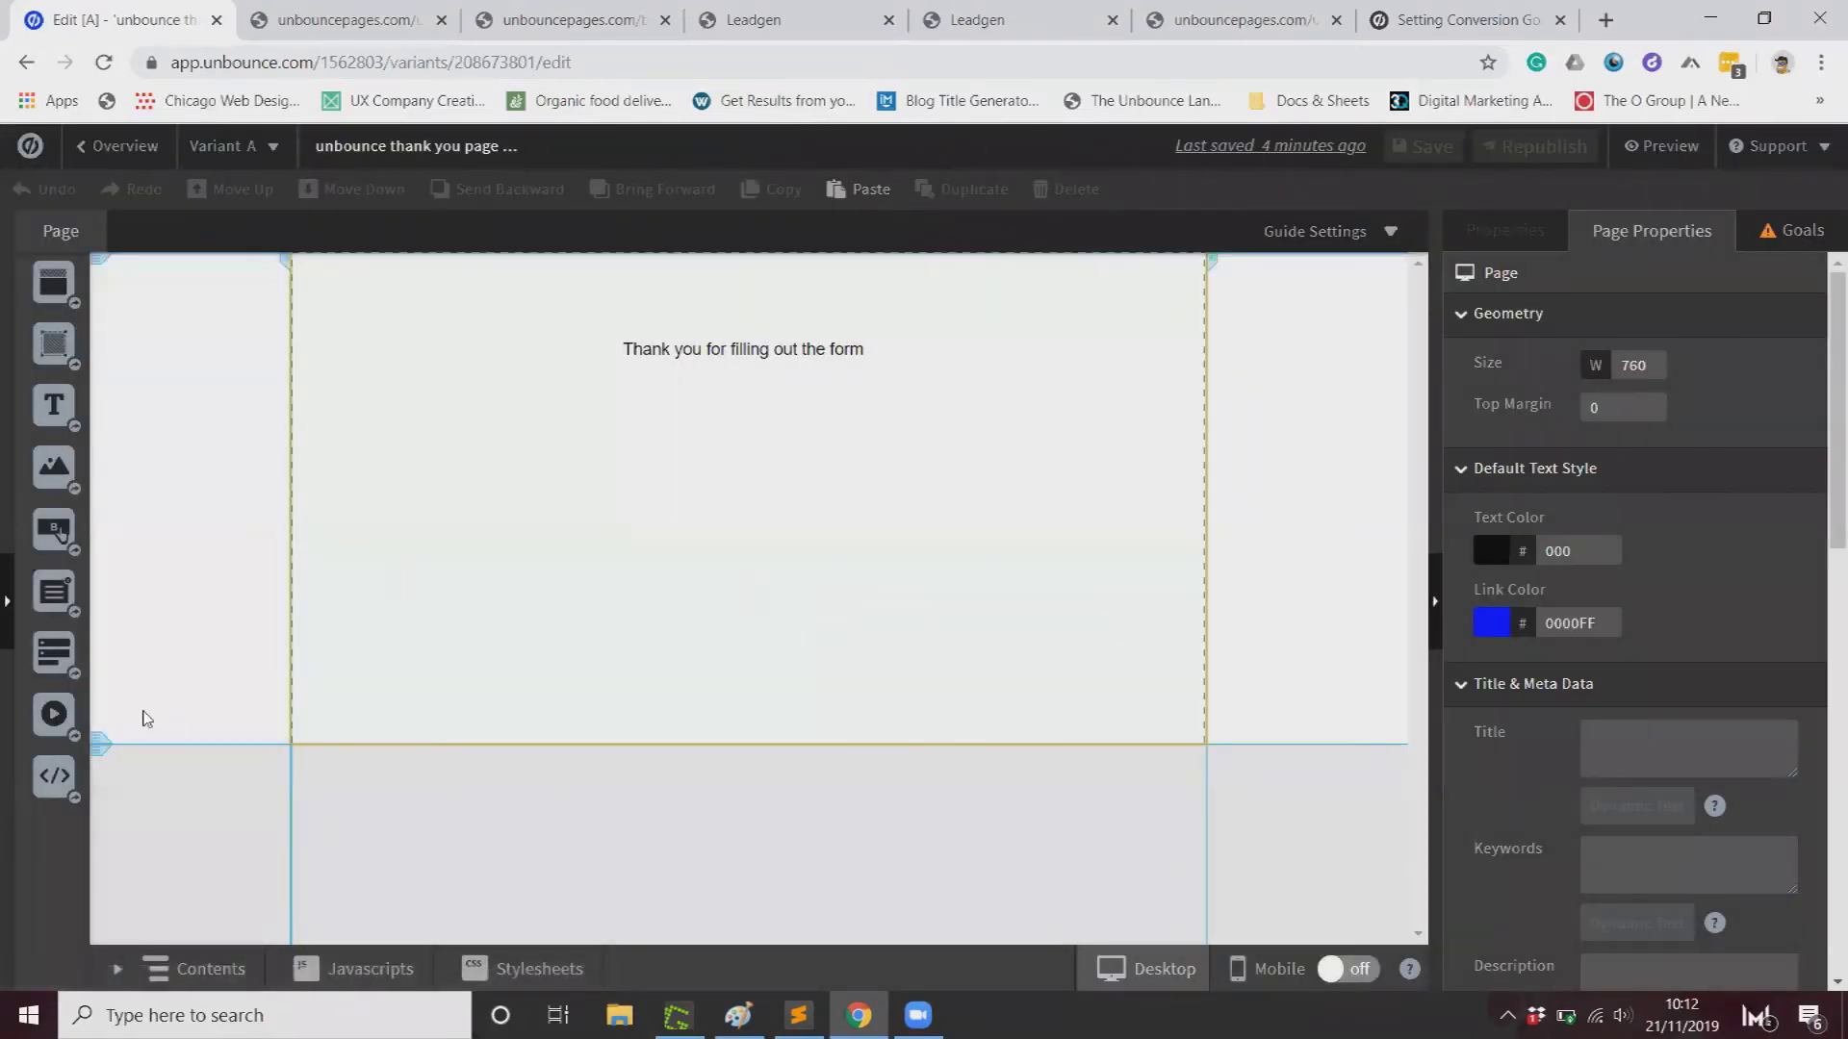
click(374, 961)
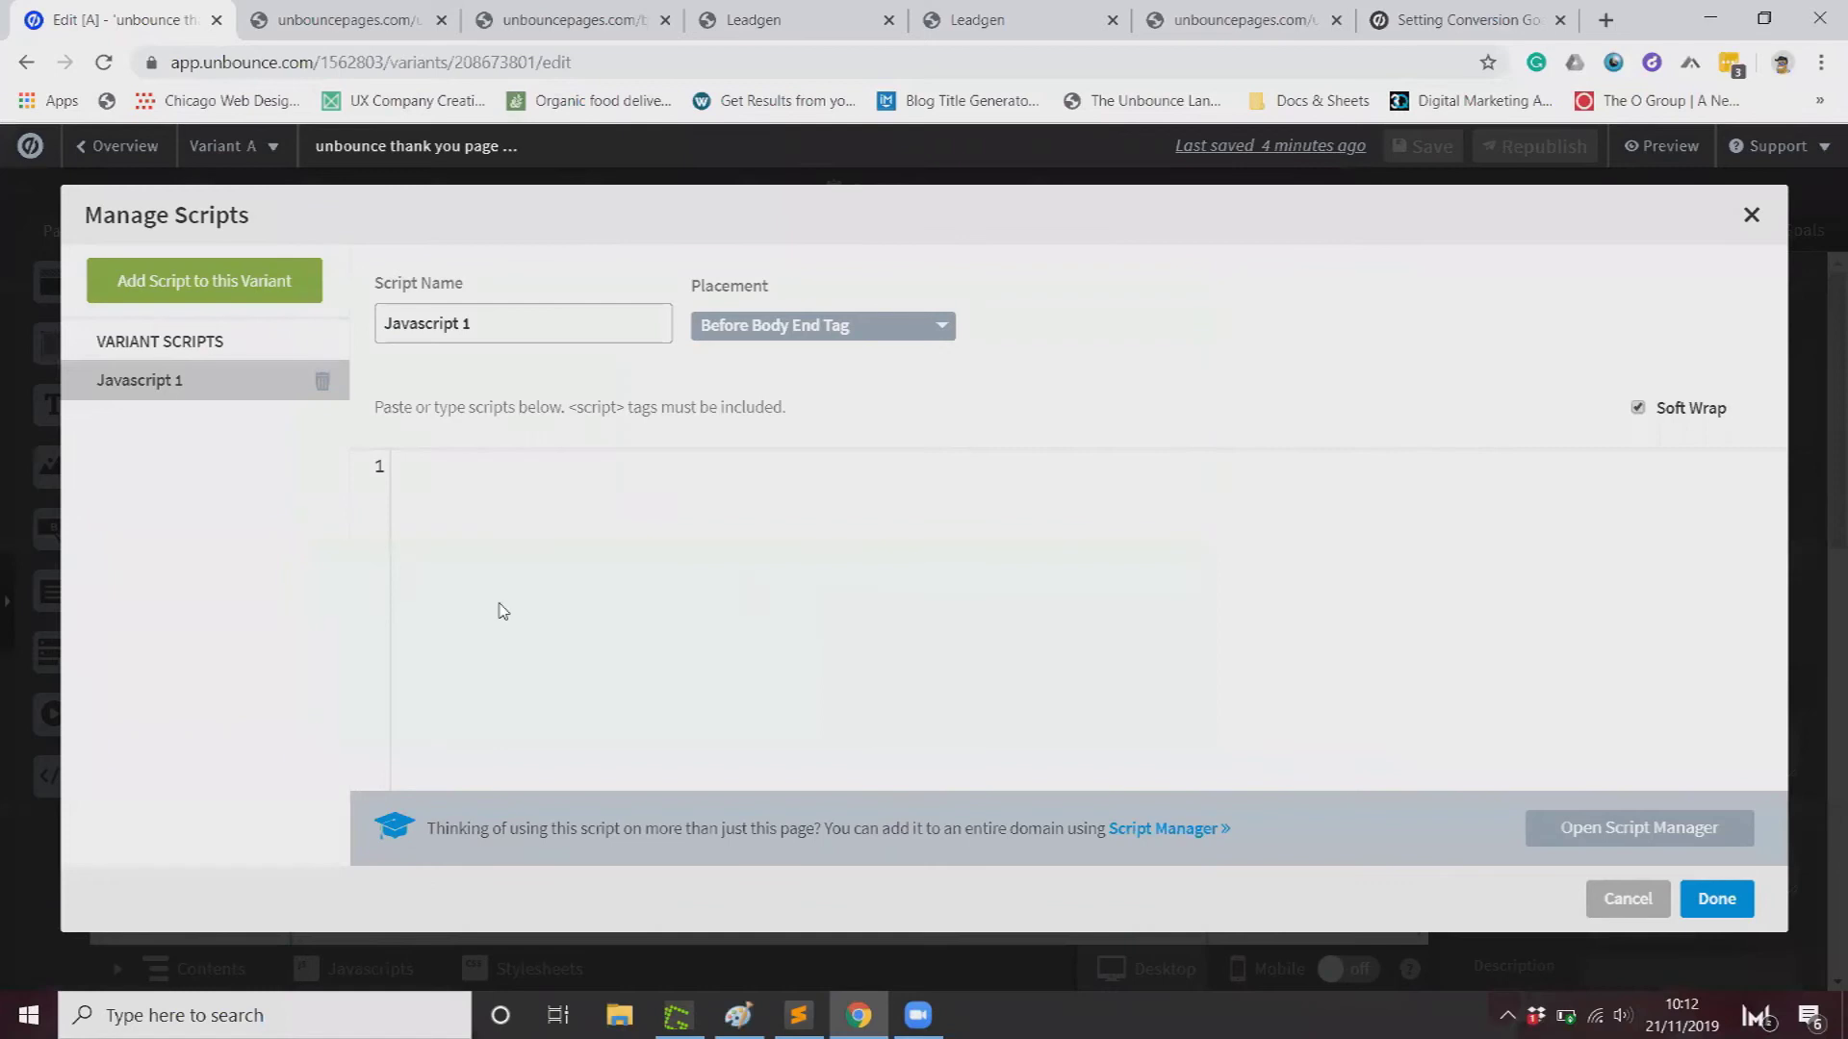
text(<script type="text/javascript">   var _ubaq = _ubaq || [];   _ubaq.push(['trackGoal', 'convert']);    (function() {   var ub_script = document.createElement('script');   ub_script.type = 'text/javascript';   ub_script.src =     ('https:' == document.location.protocol ? 'https://' : 'http://') +     'd3pkntwtp2ukl5.cloudfront.net/uba.js';   var s = document.getElementsByTagName('script')[0];   s.parentNode.insertBefore(ub_script, s);   }) (); </script>)
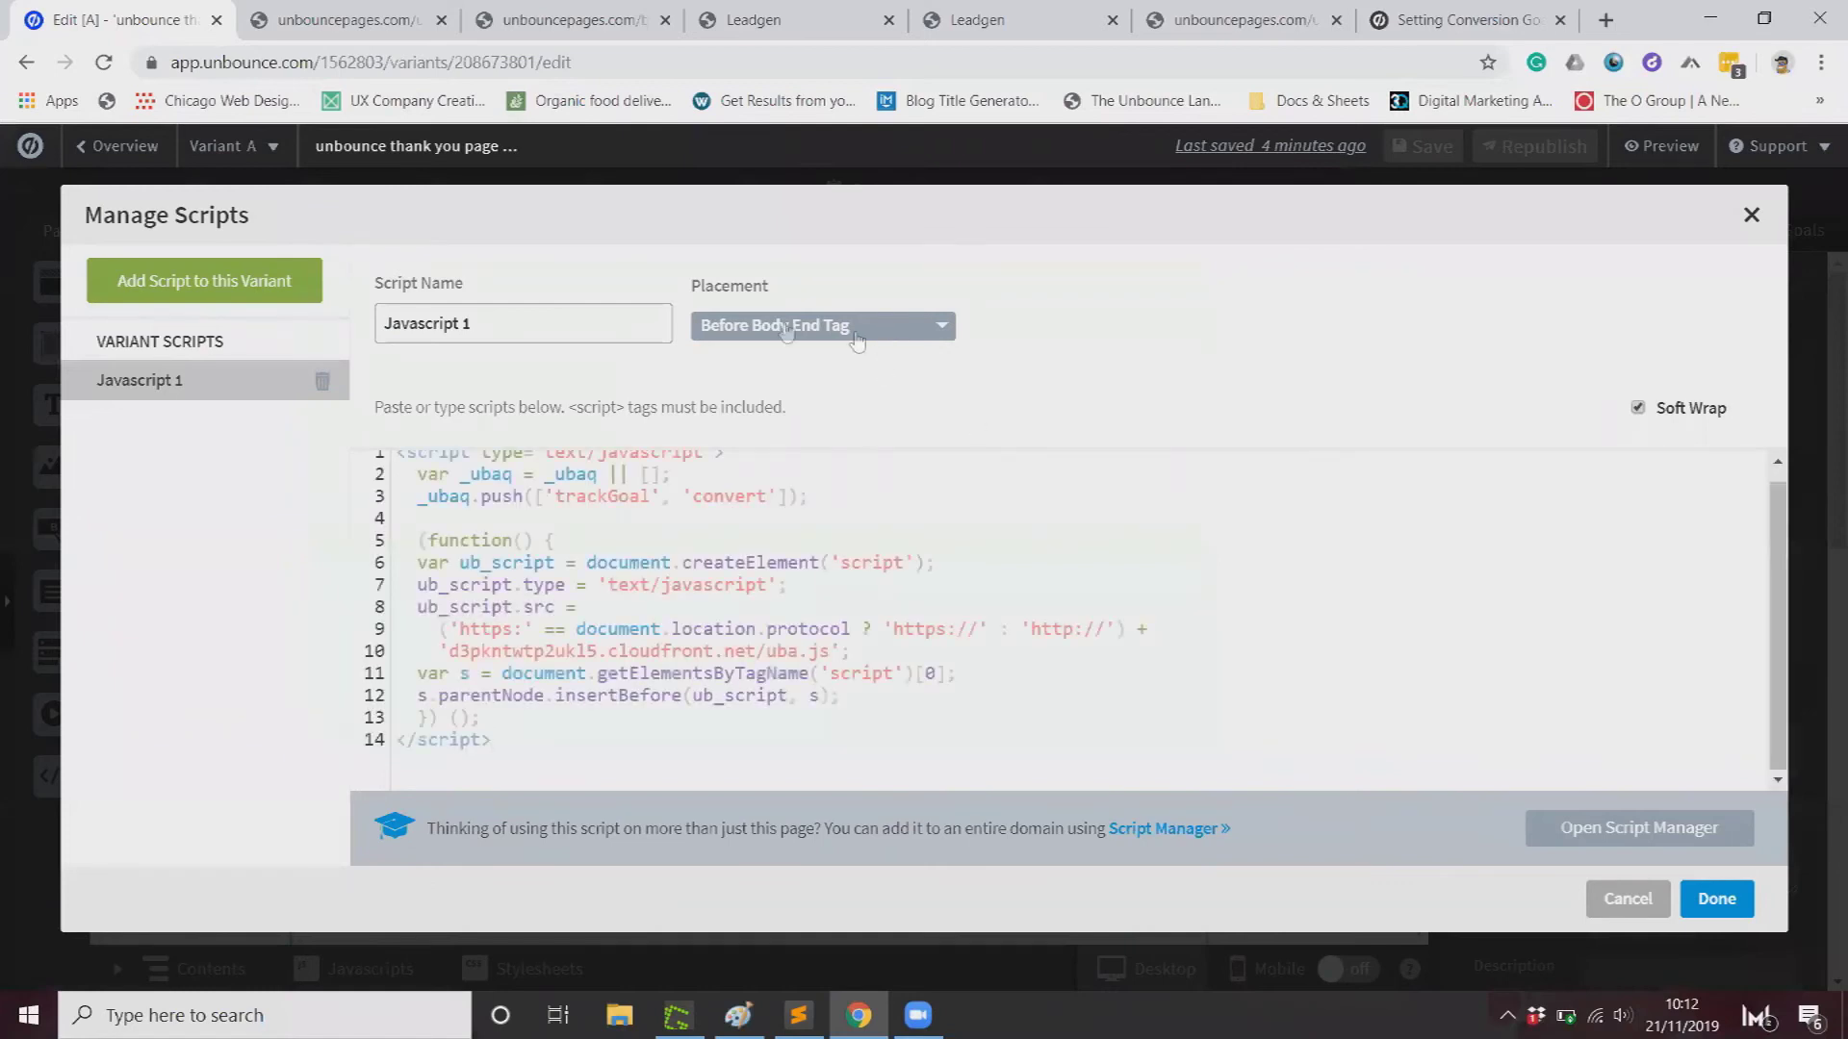
triple_click(603, 323)
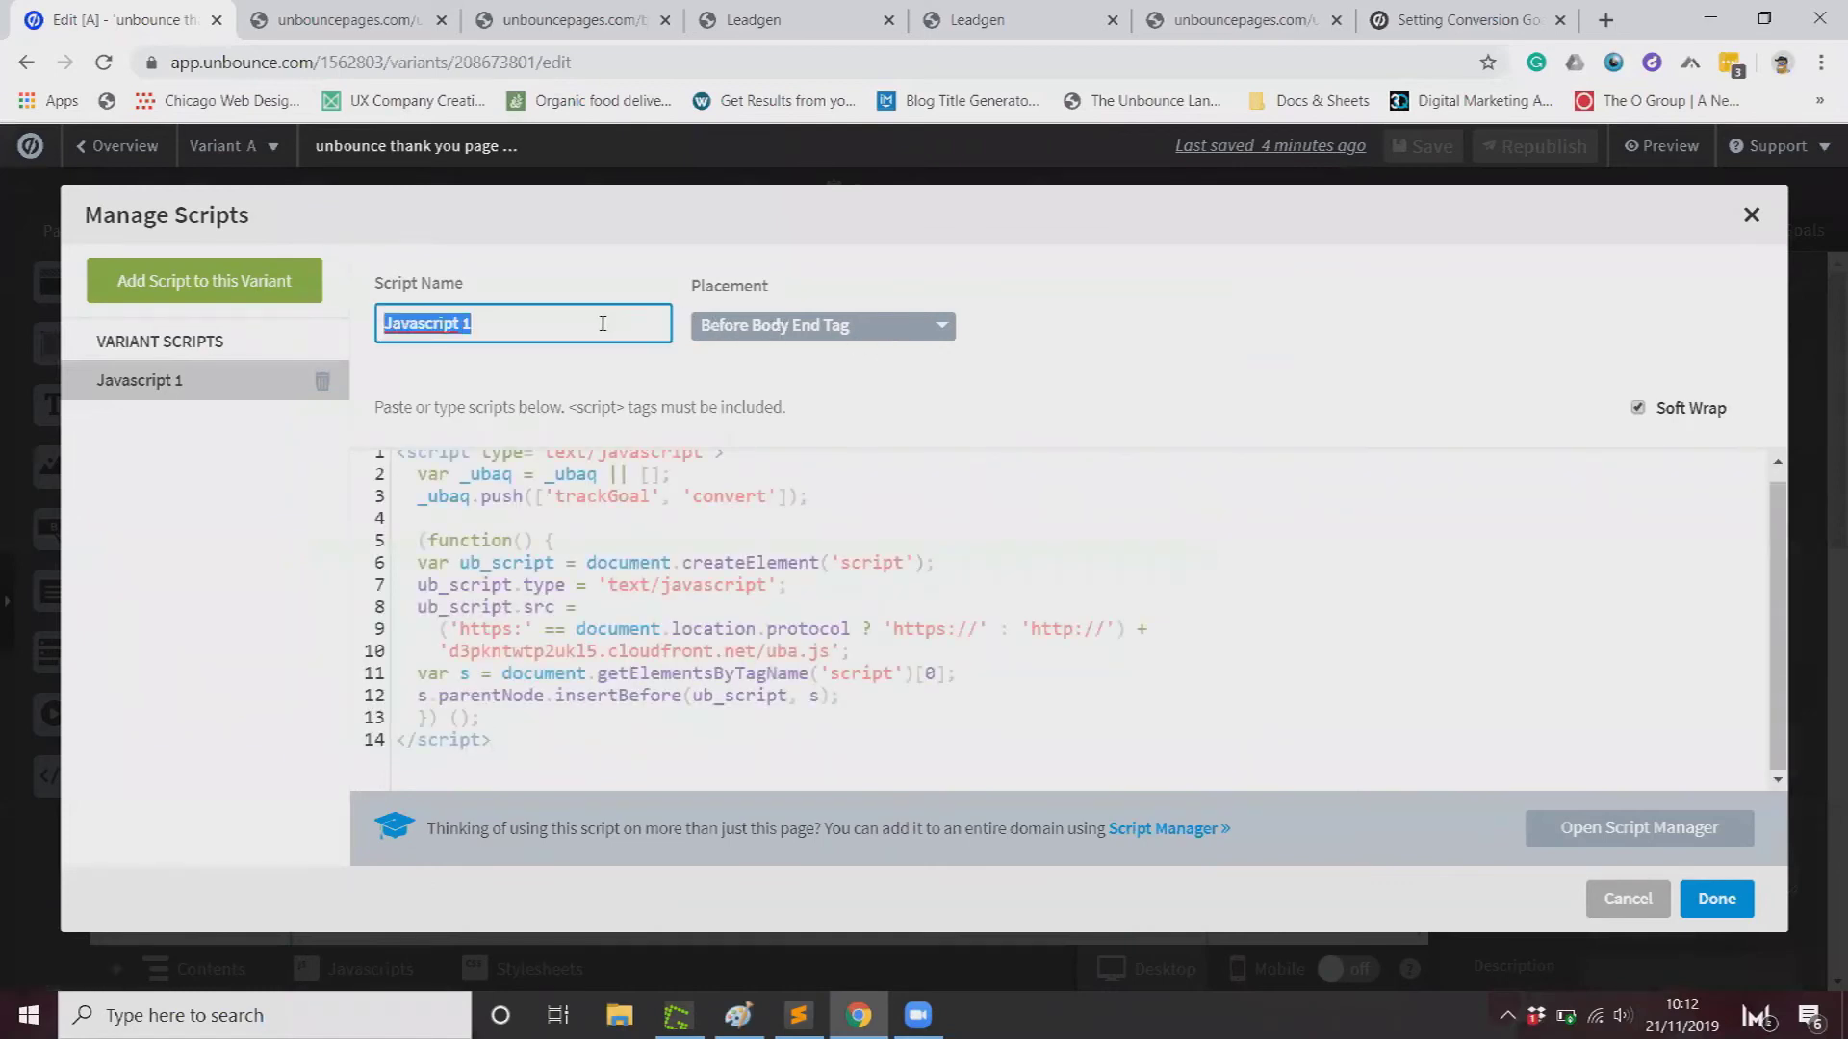
text(Unbounce Pixel)
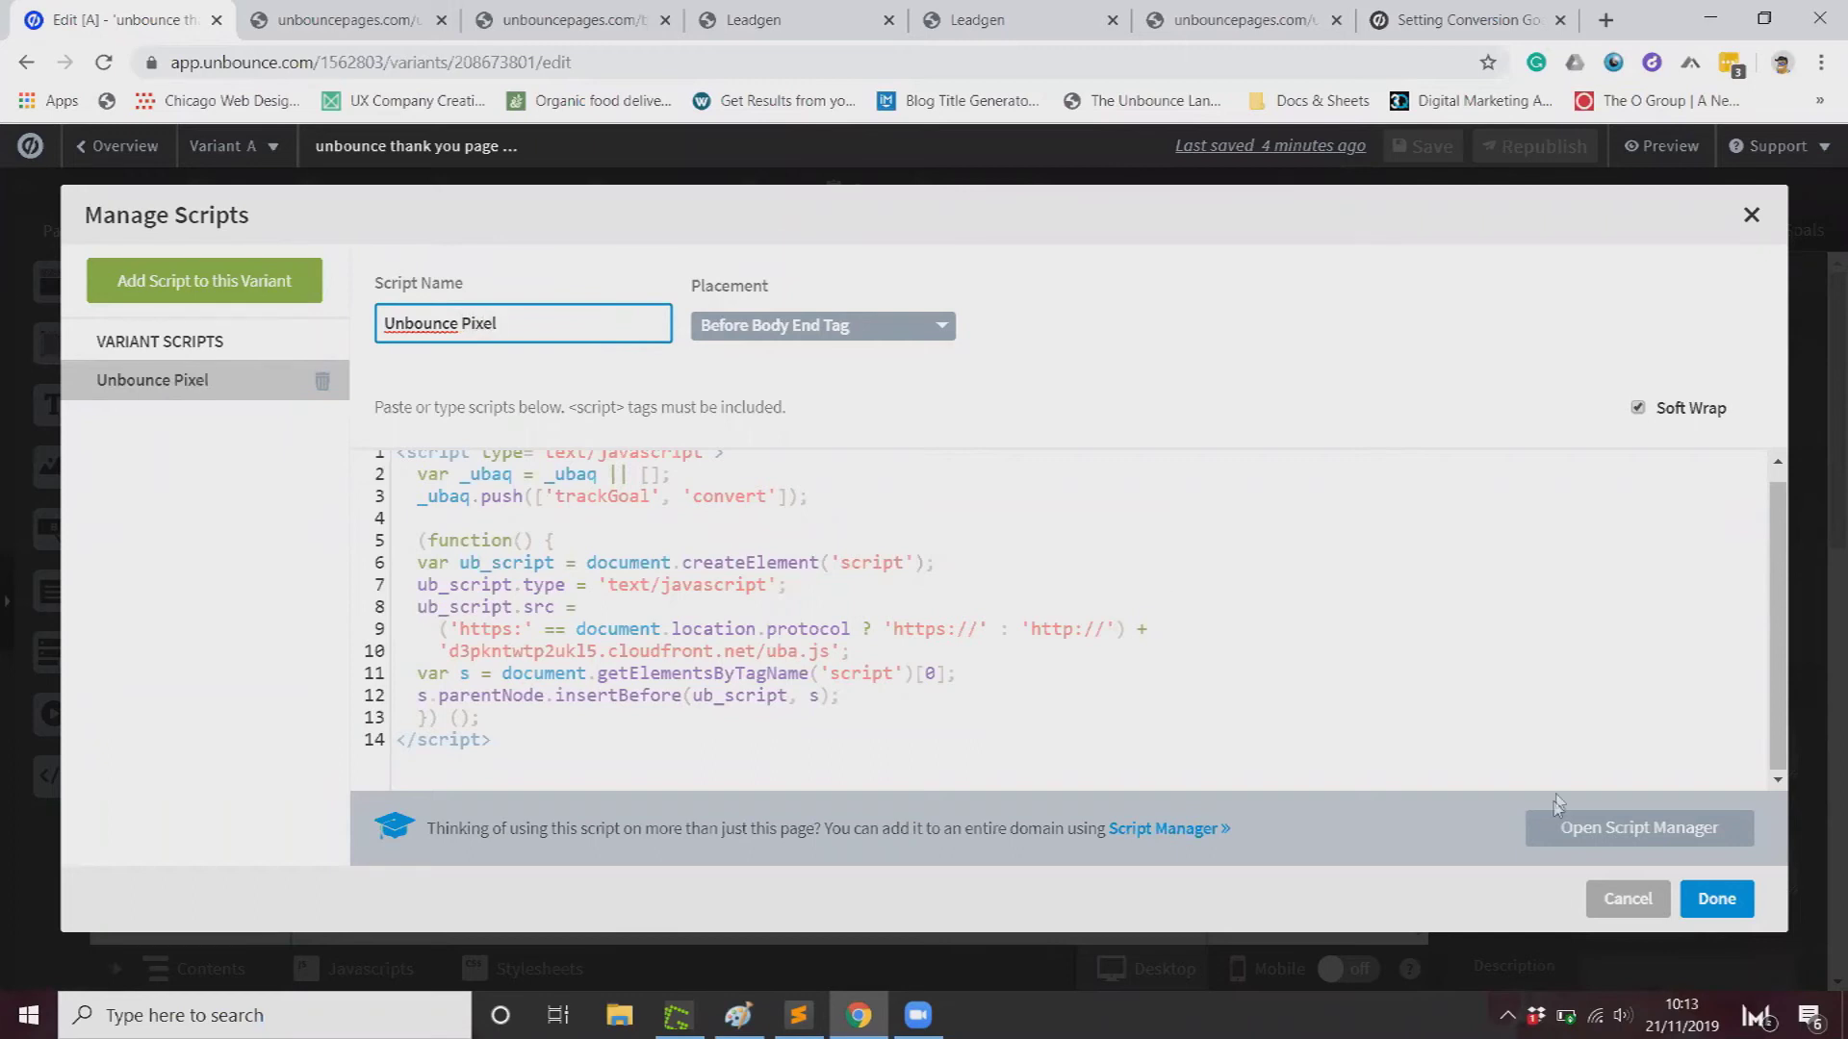
click(1714, 898)
Step: Save the edited thank-you page and republish it live
click(1439, 160)
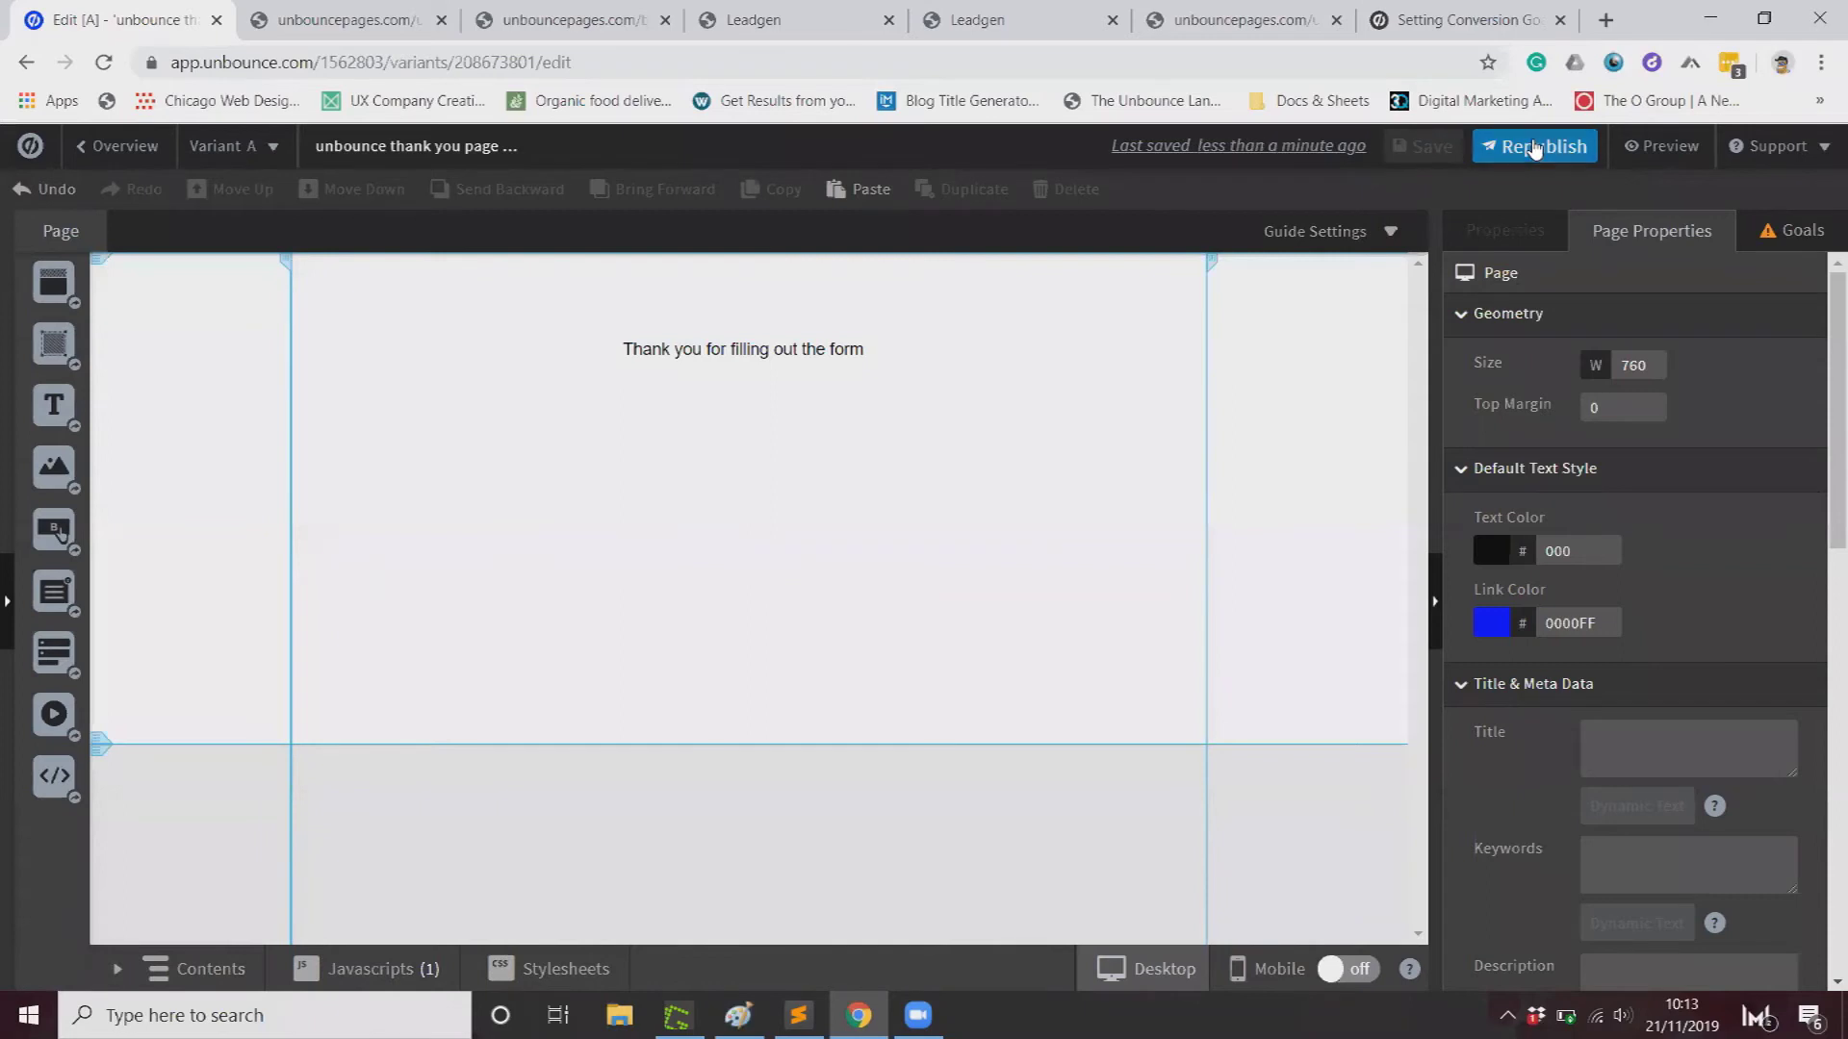
click(1518, 146)
click(1146, 858)
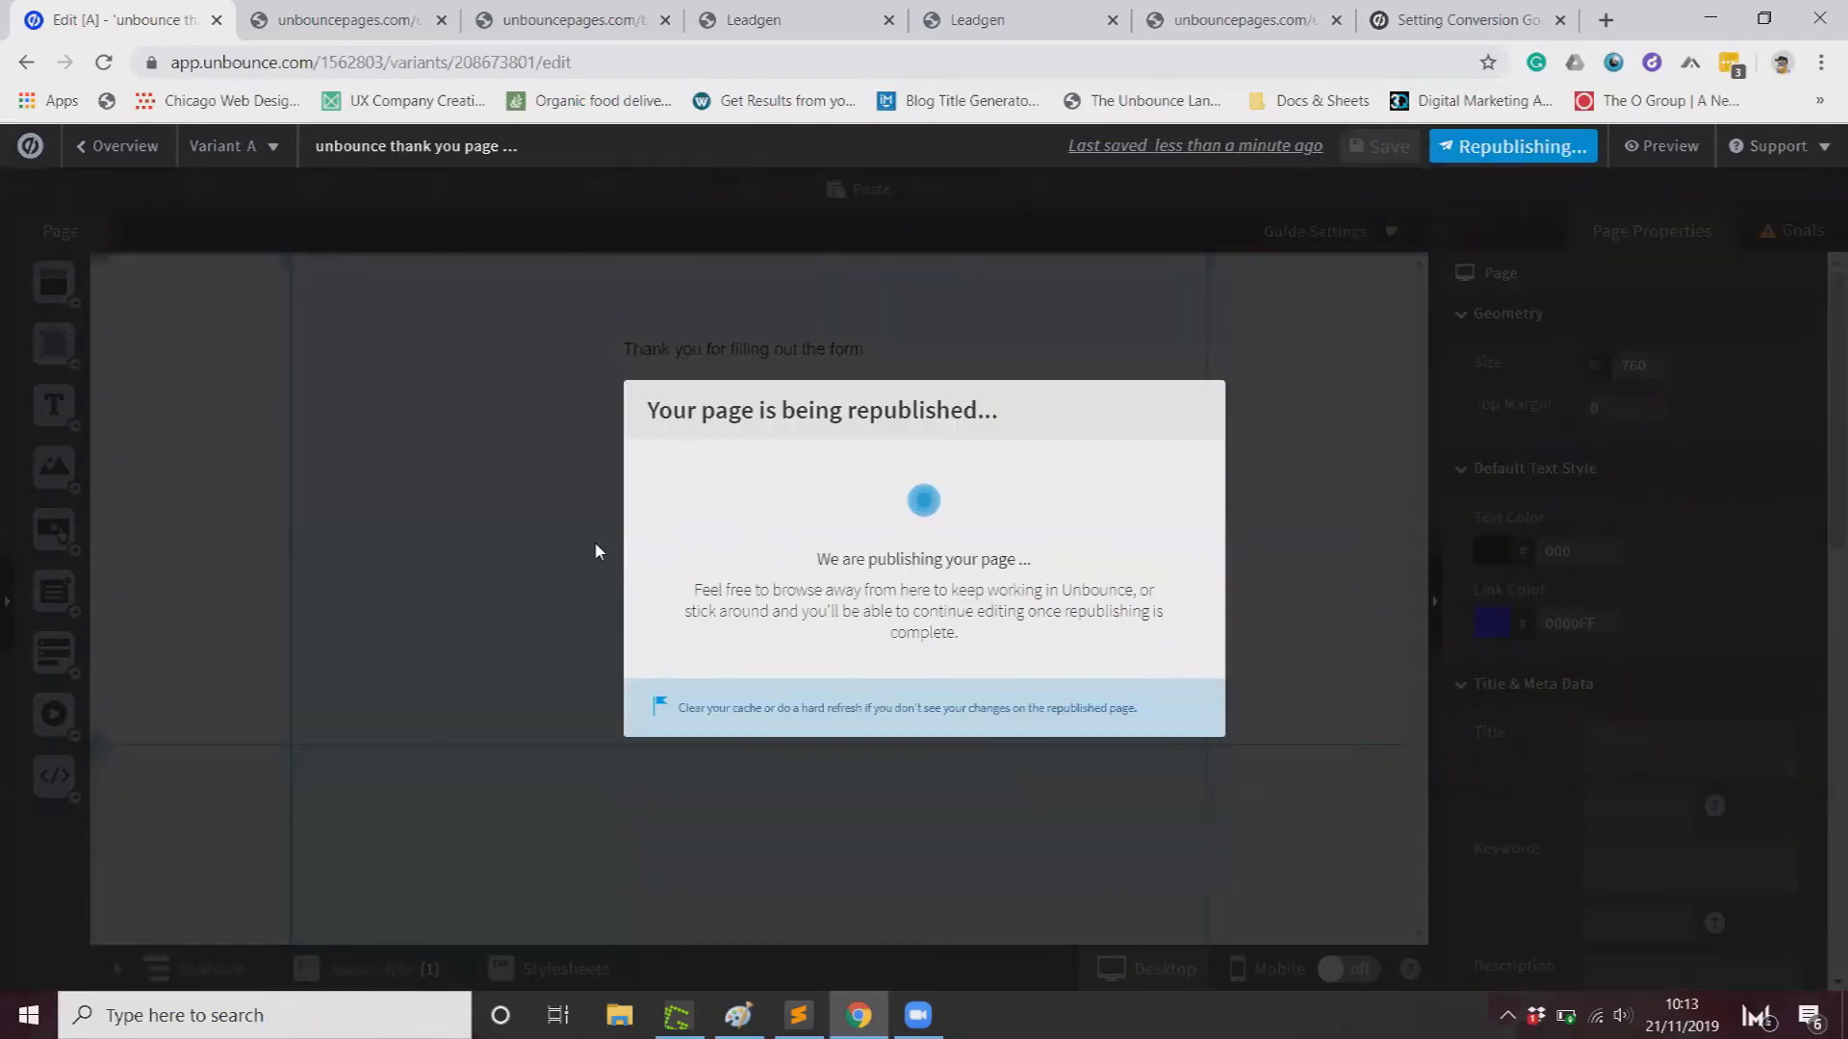
click(1174, 727)
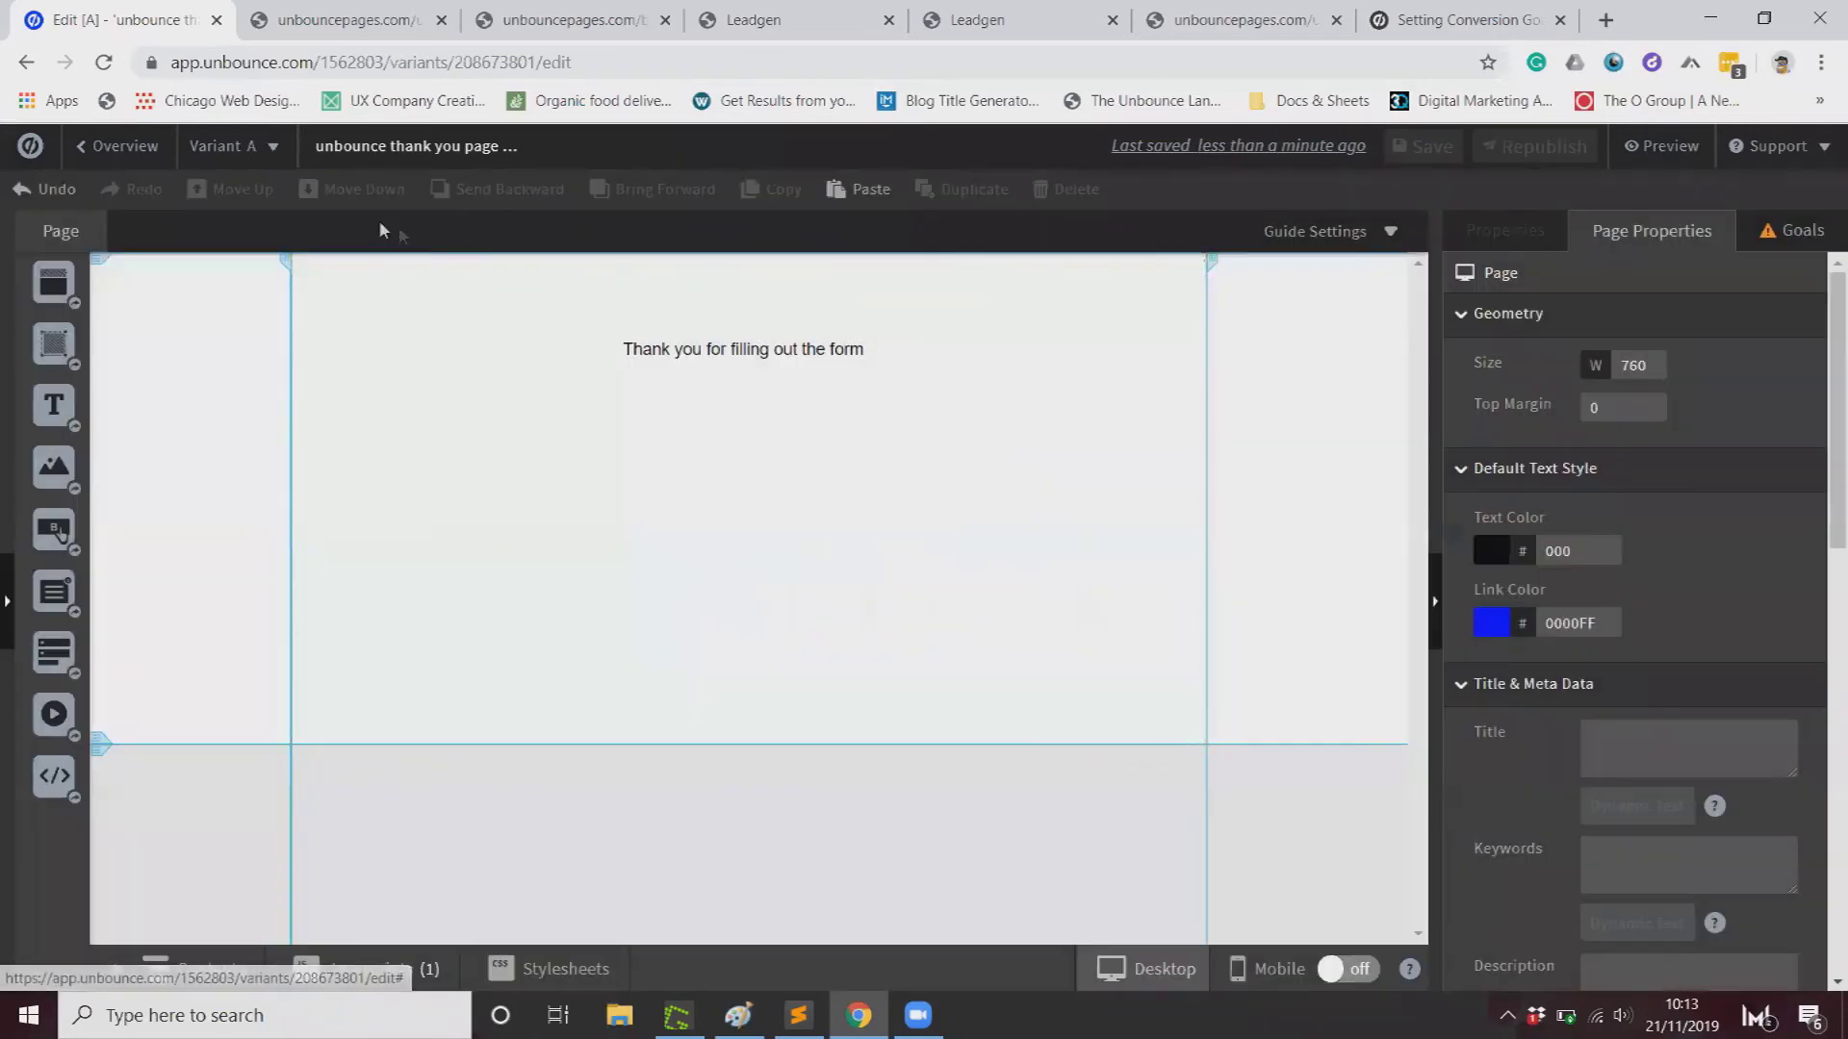
Step: Reload the published blank-page-20 form page for a fresh form
click(147, 151)
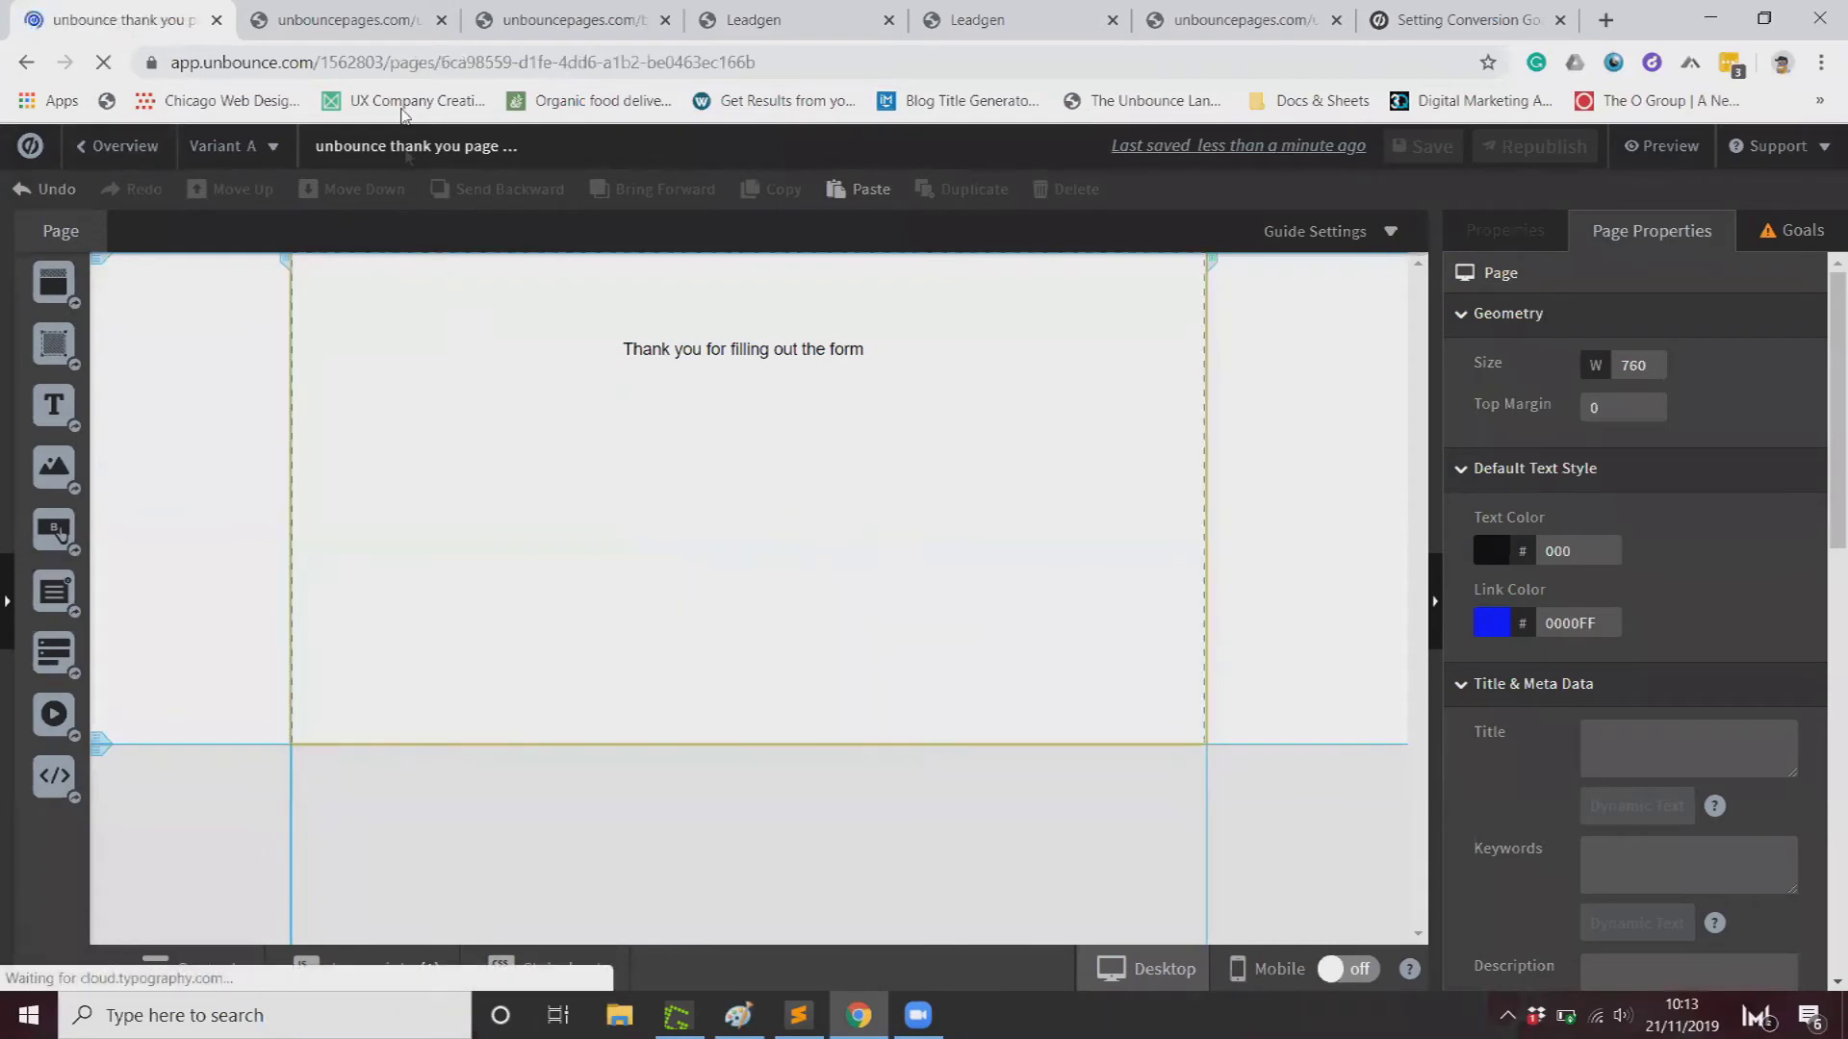
key(ctrl+Tab)
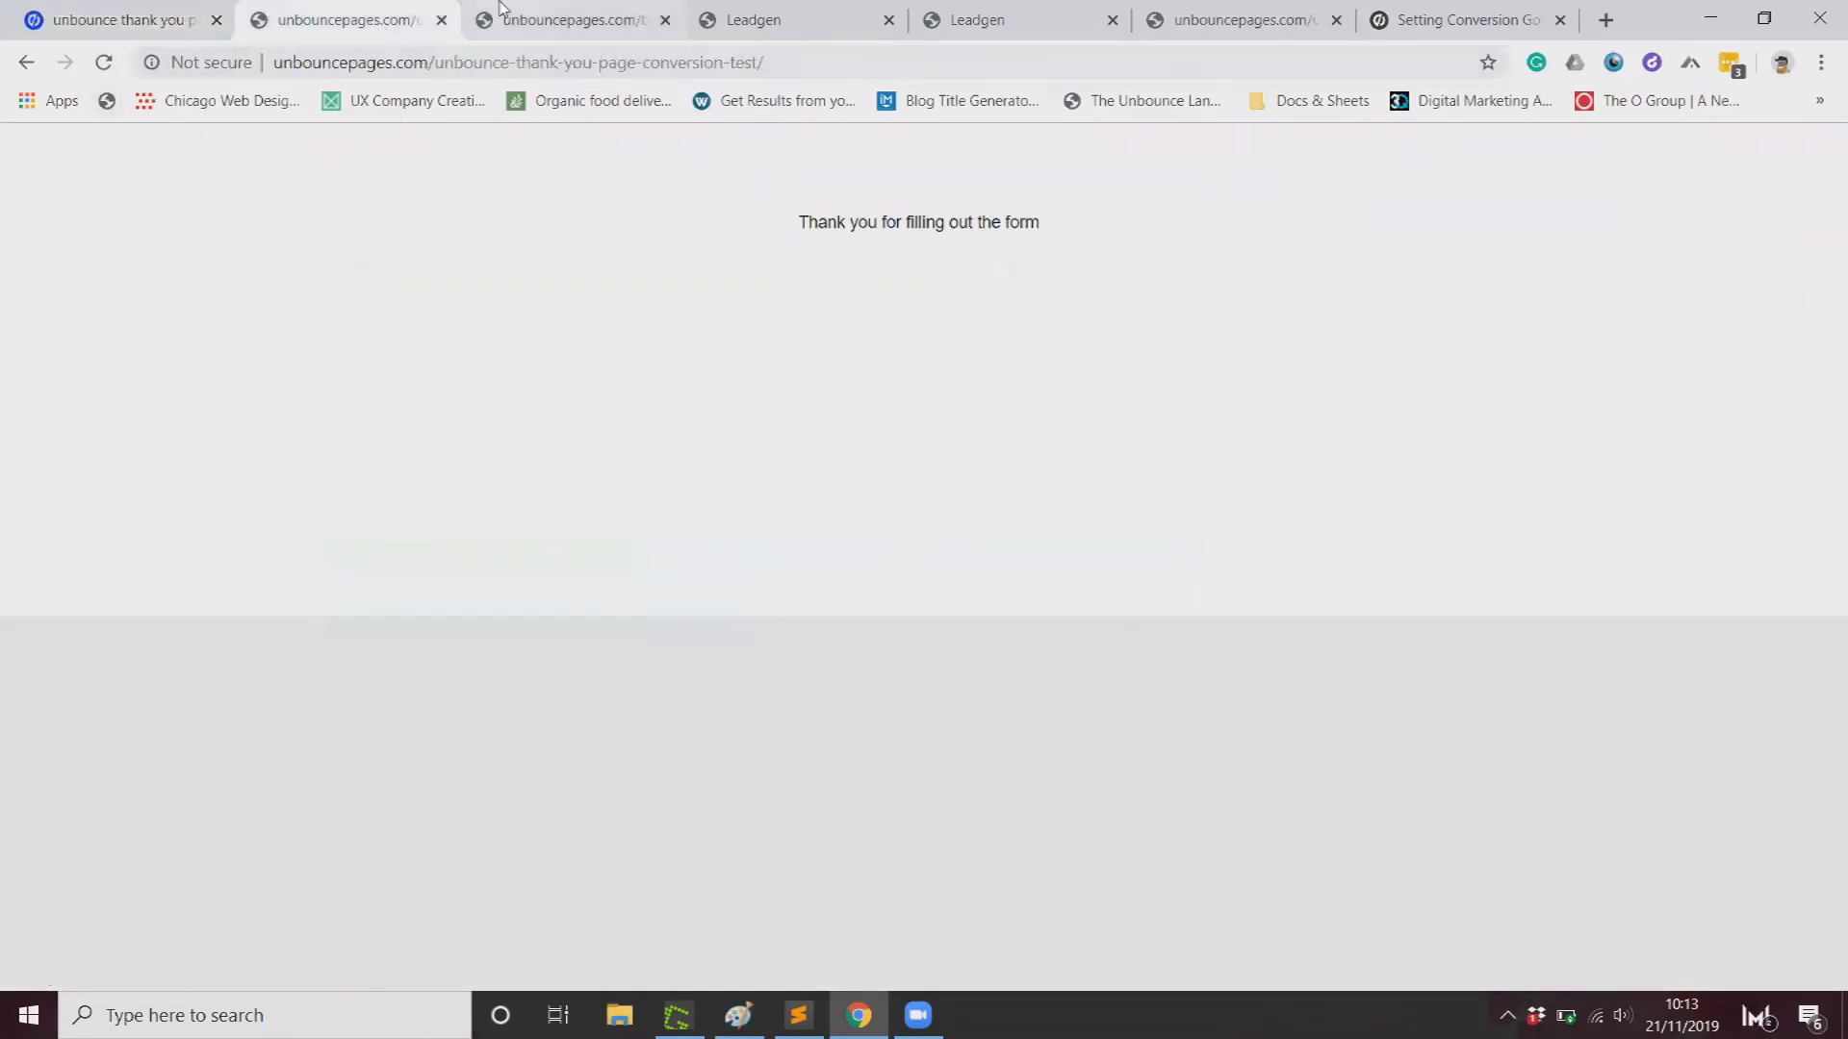
key(ctrl+Tab)
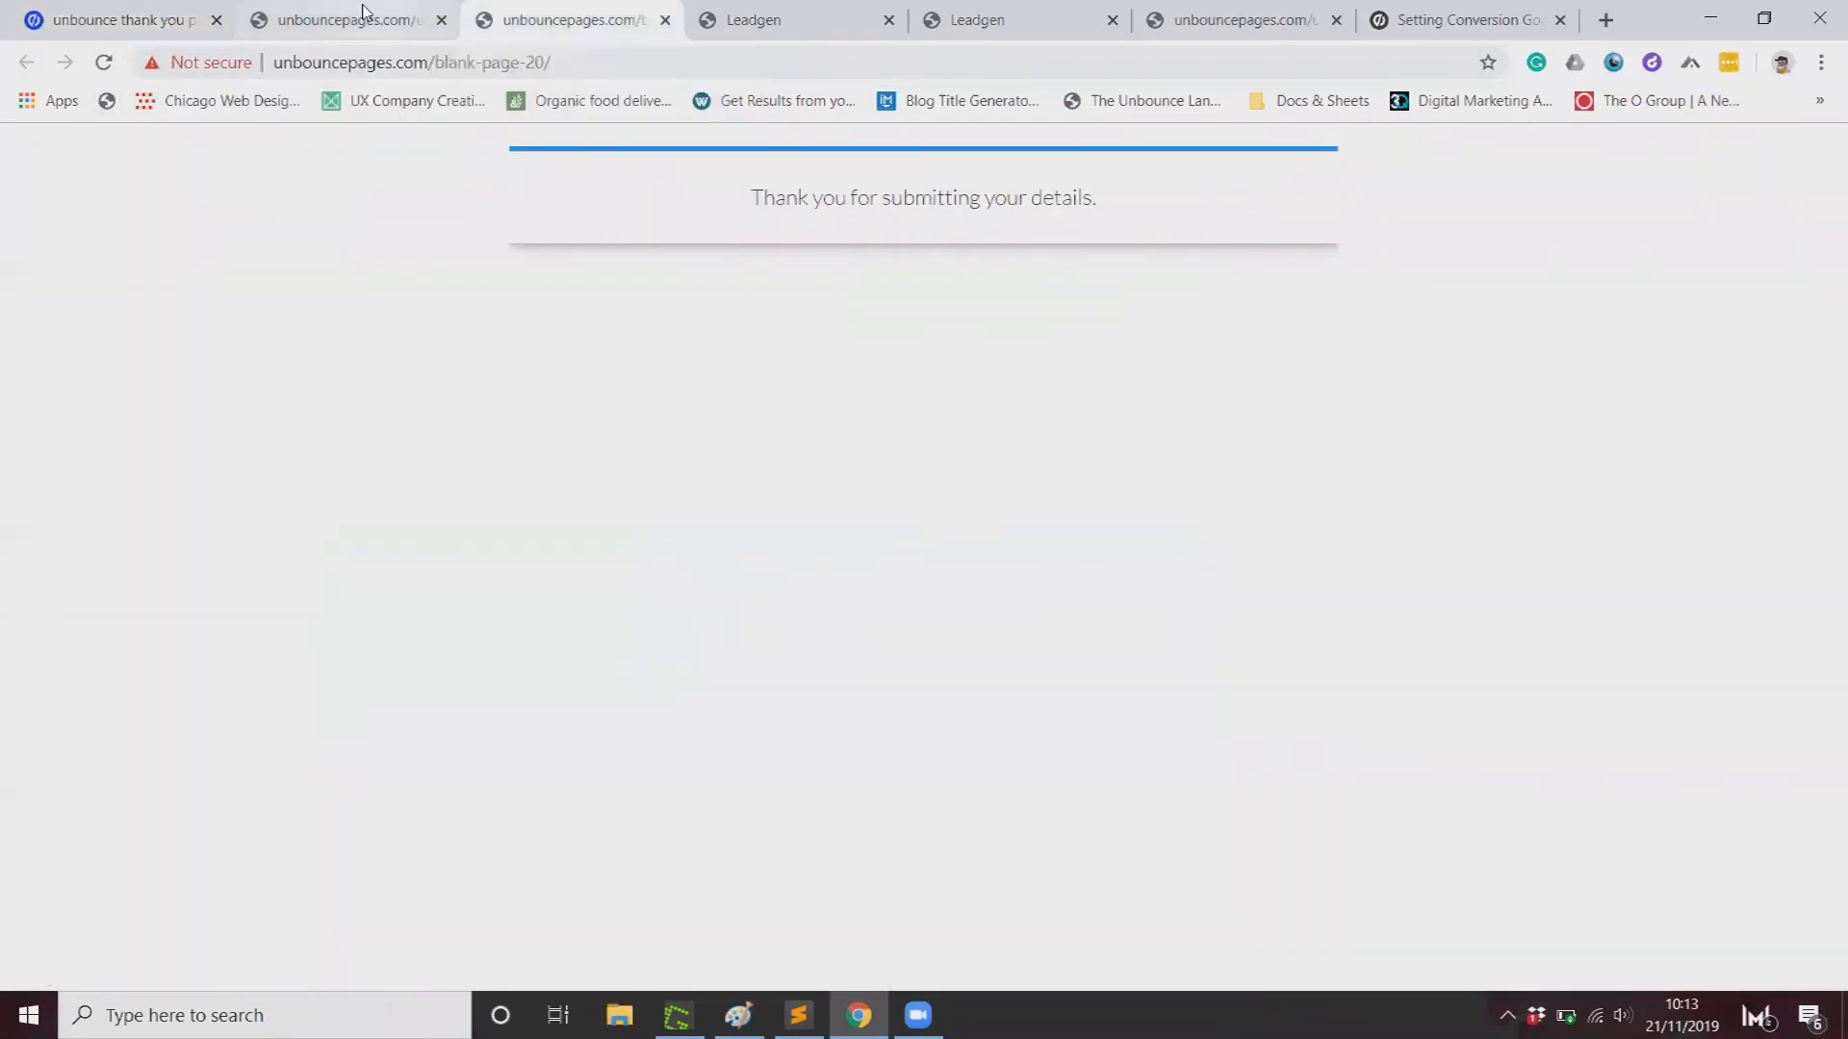
click(105, 63)
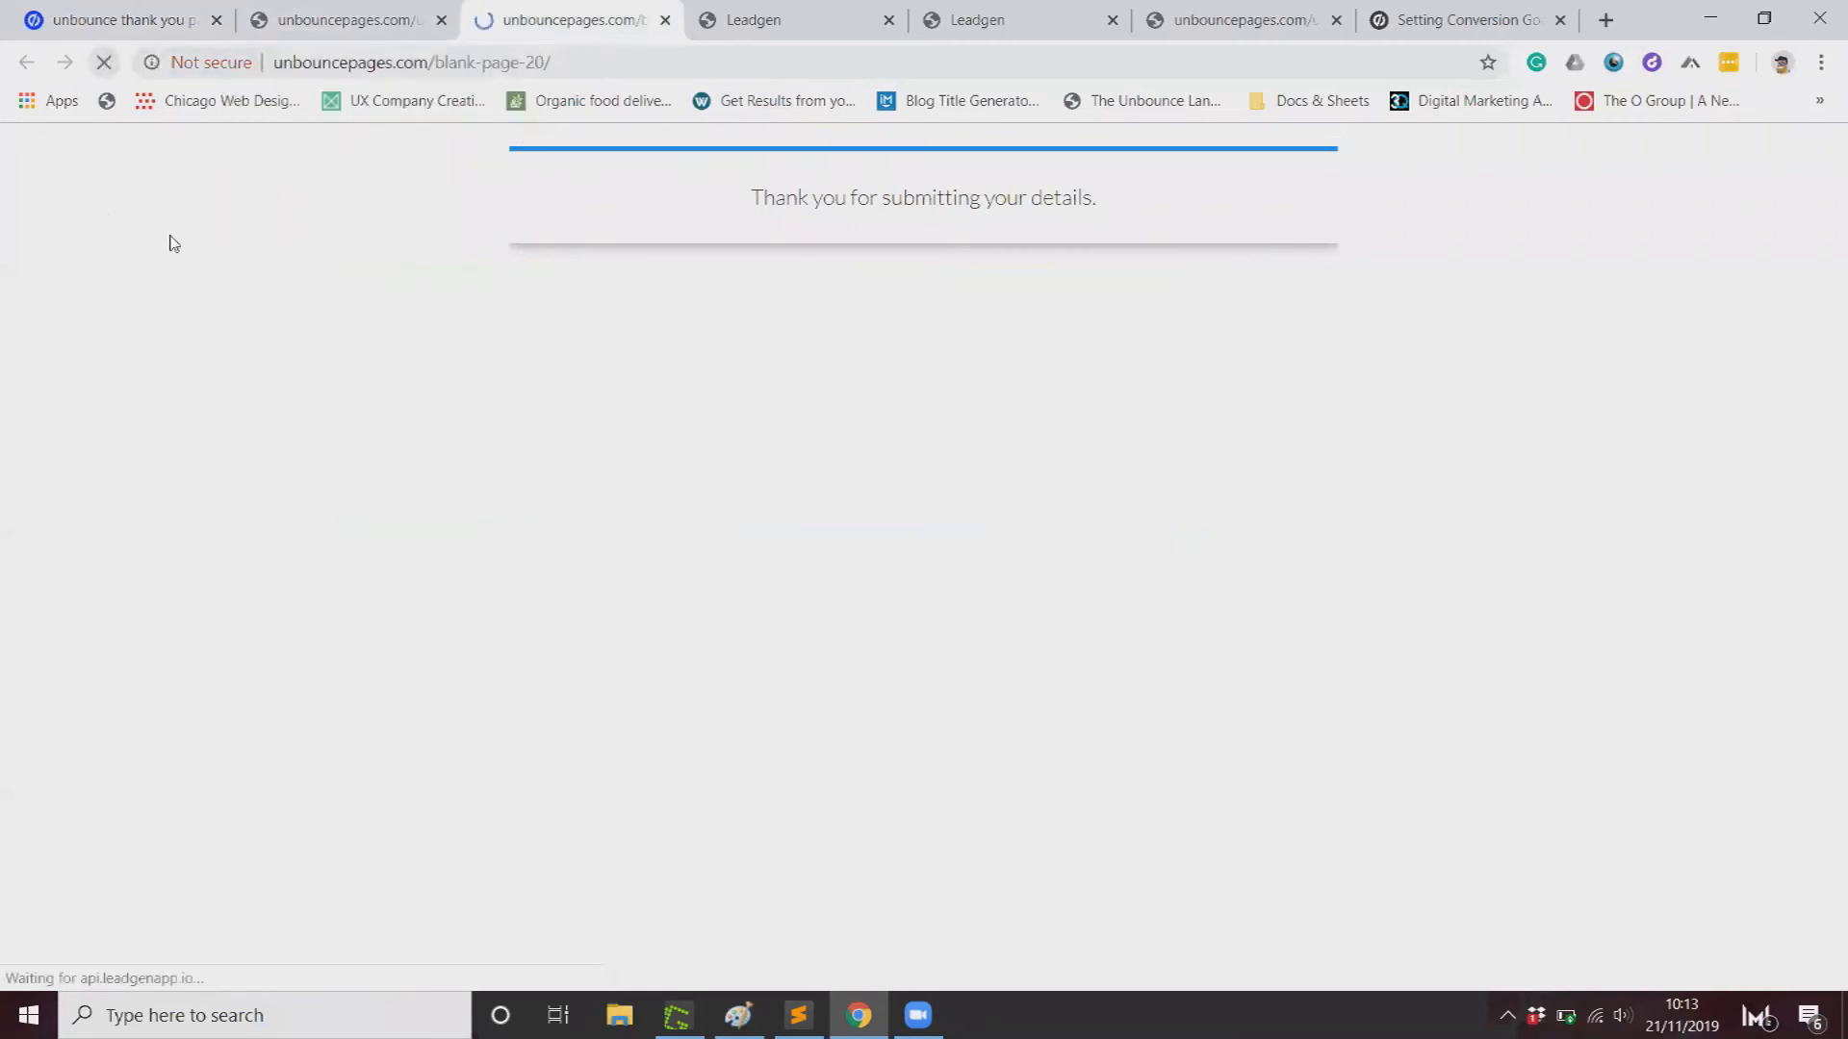
Step: Submit a test lead with a first name and email address
click(718, 276)
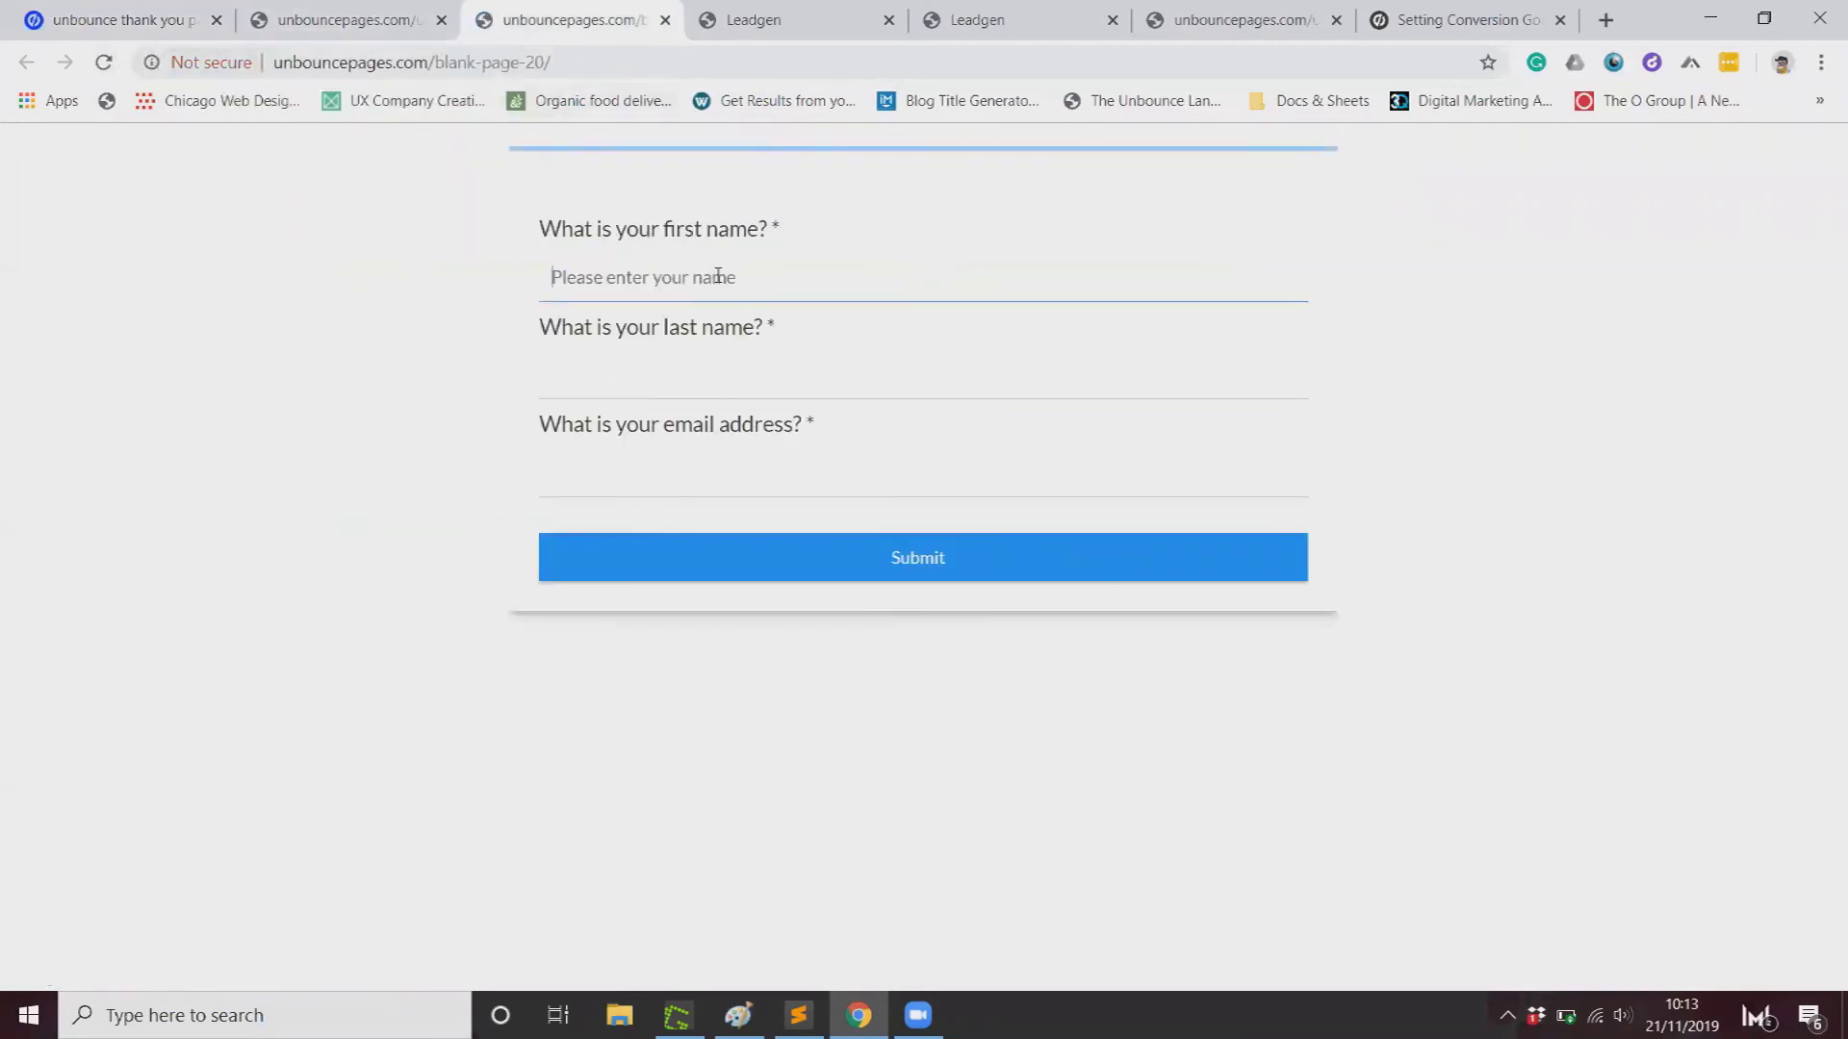
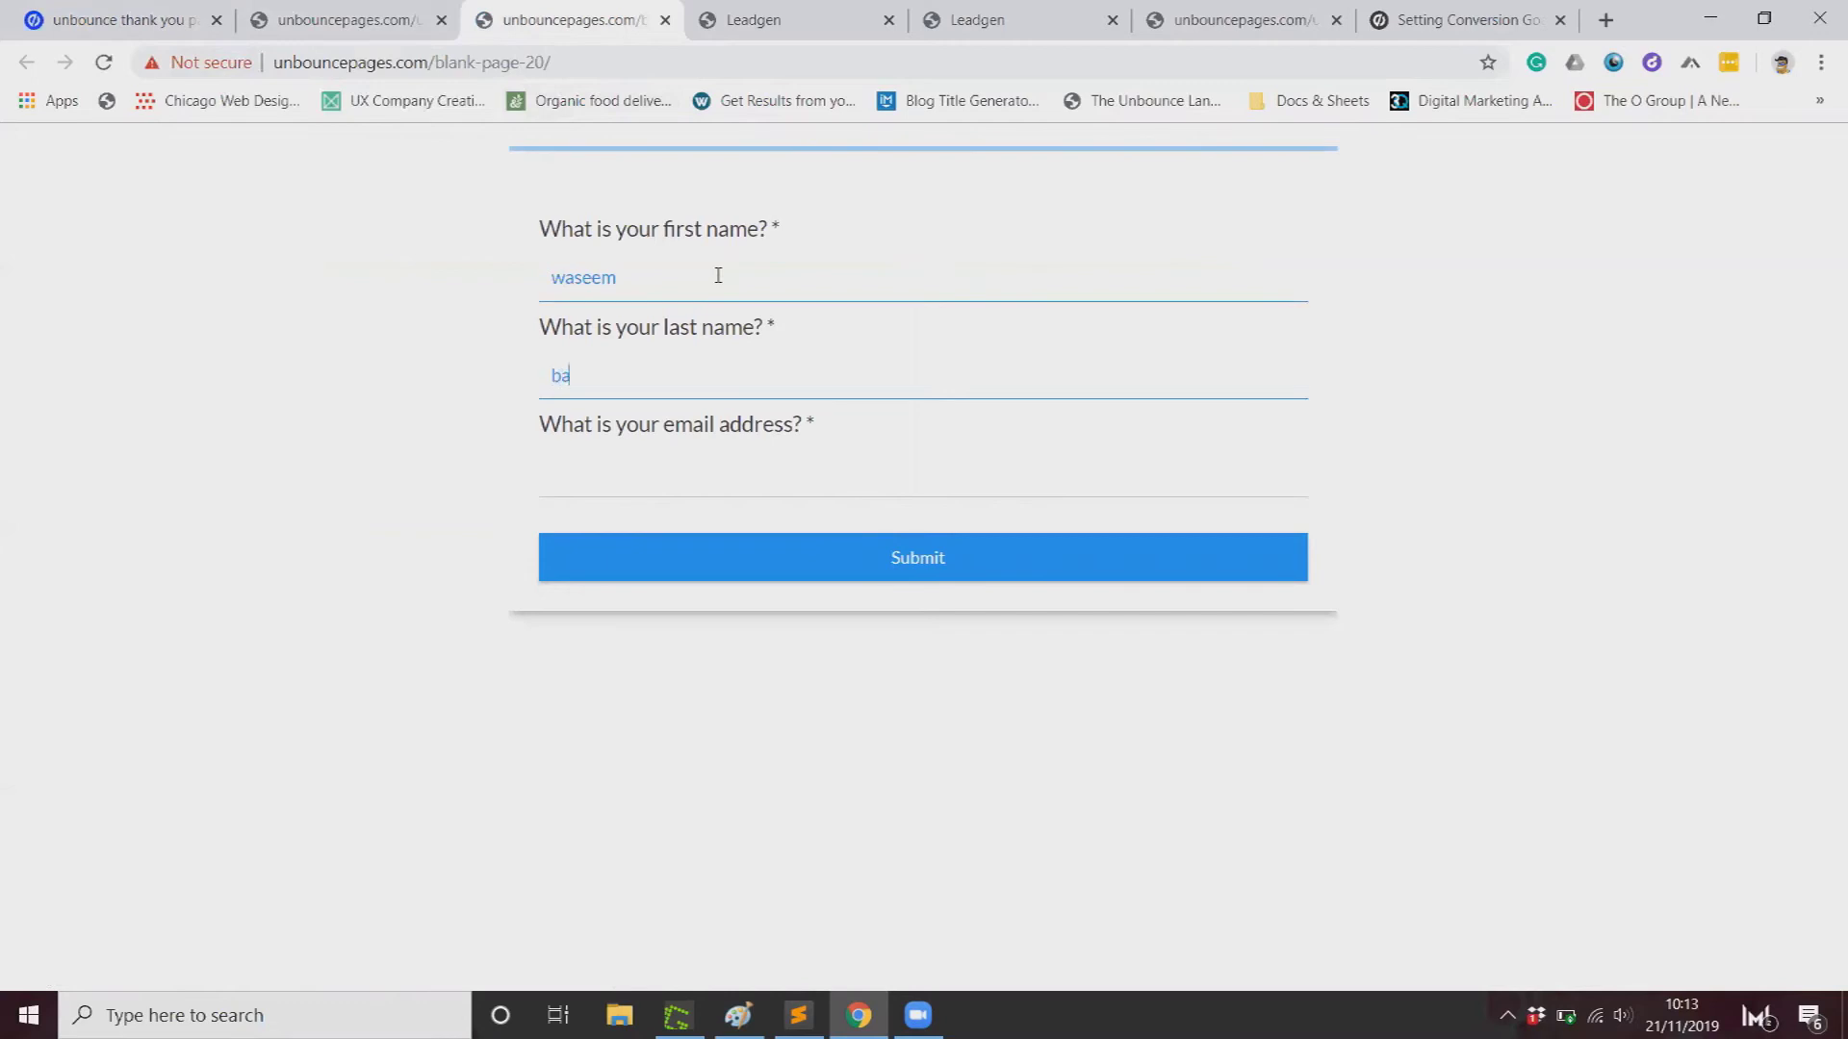
key(Tab)
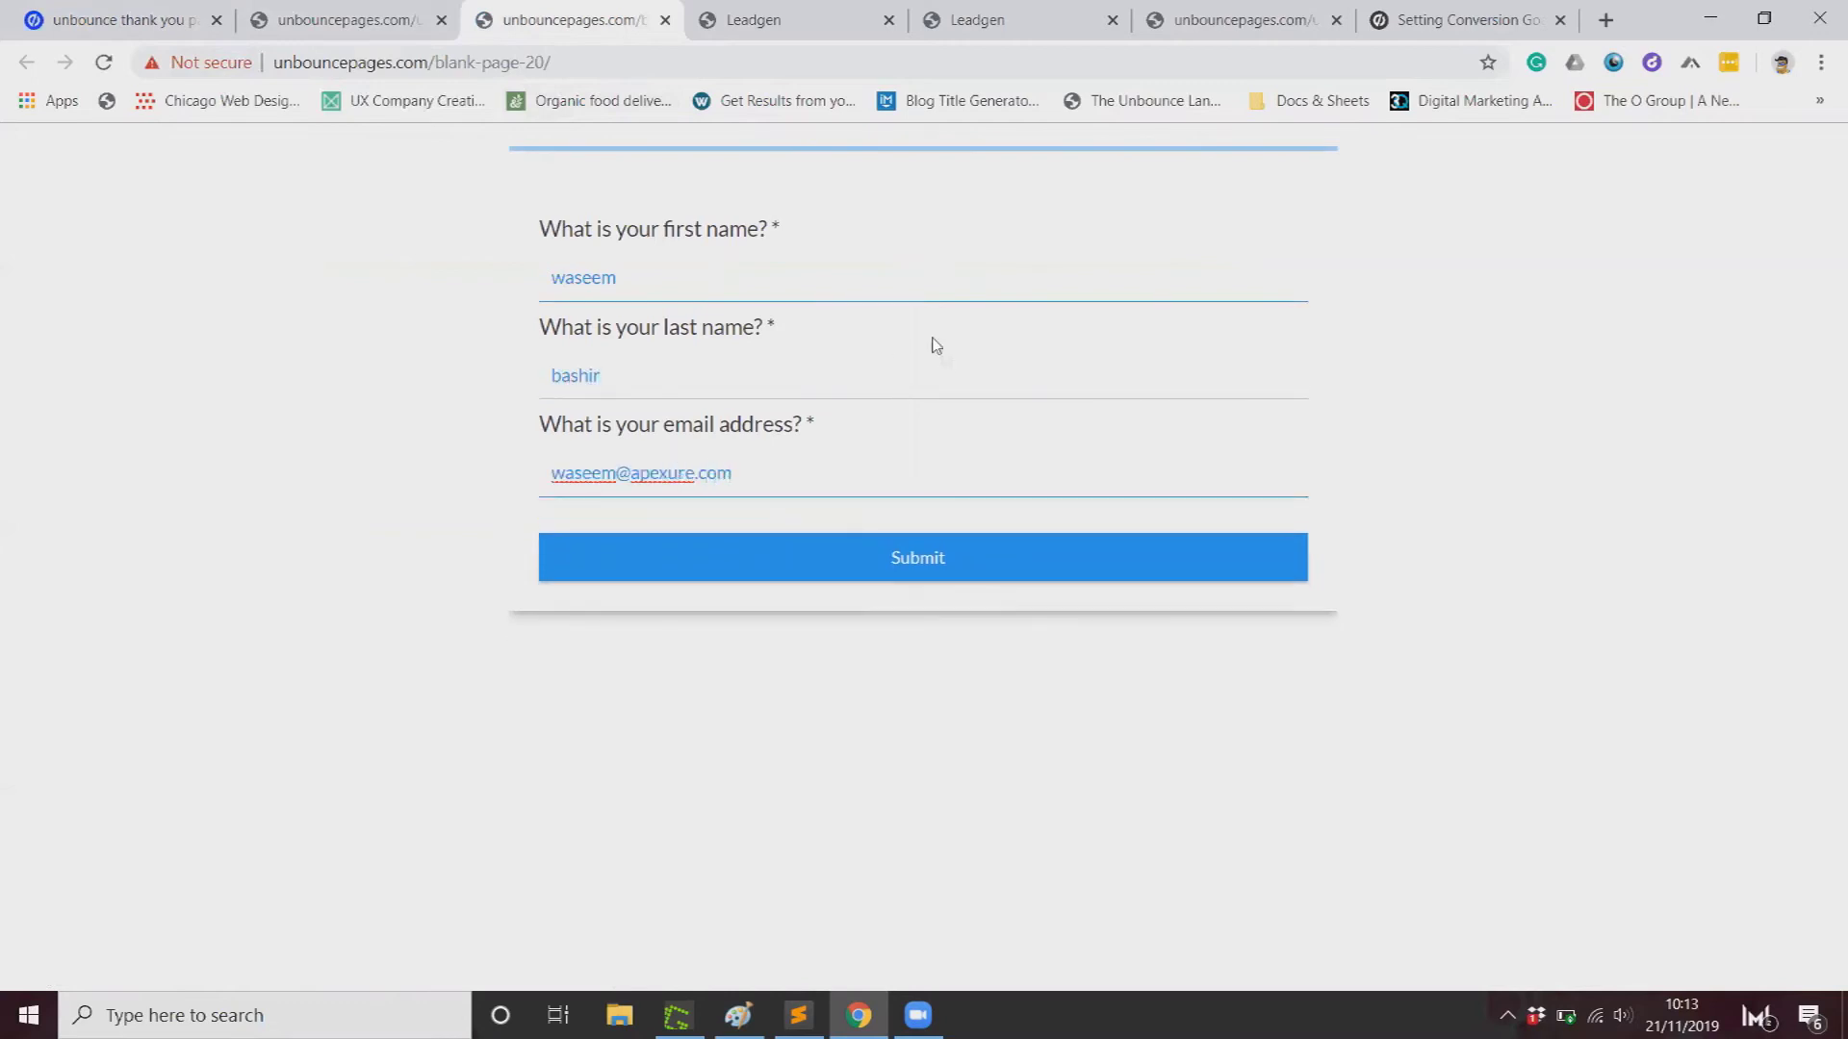
click(956, 555)
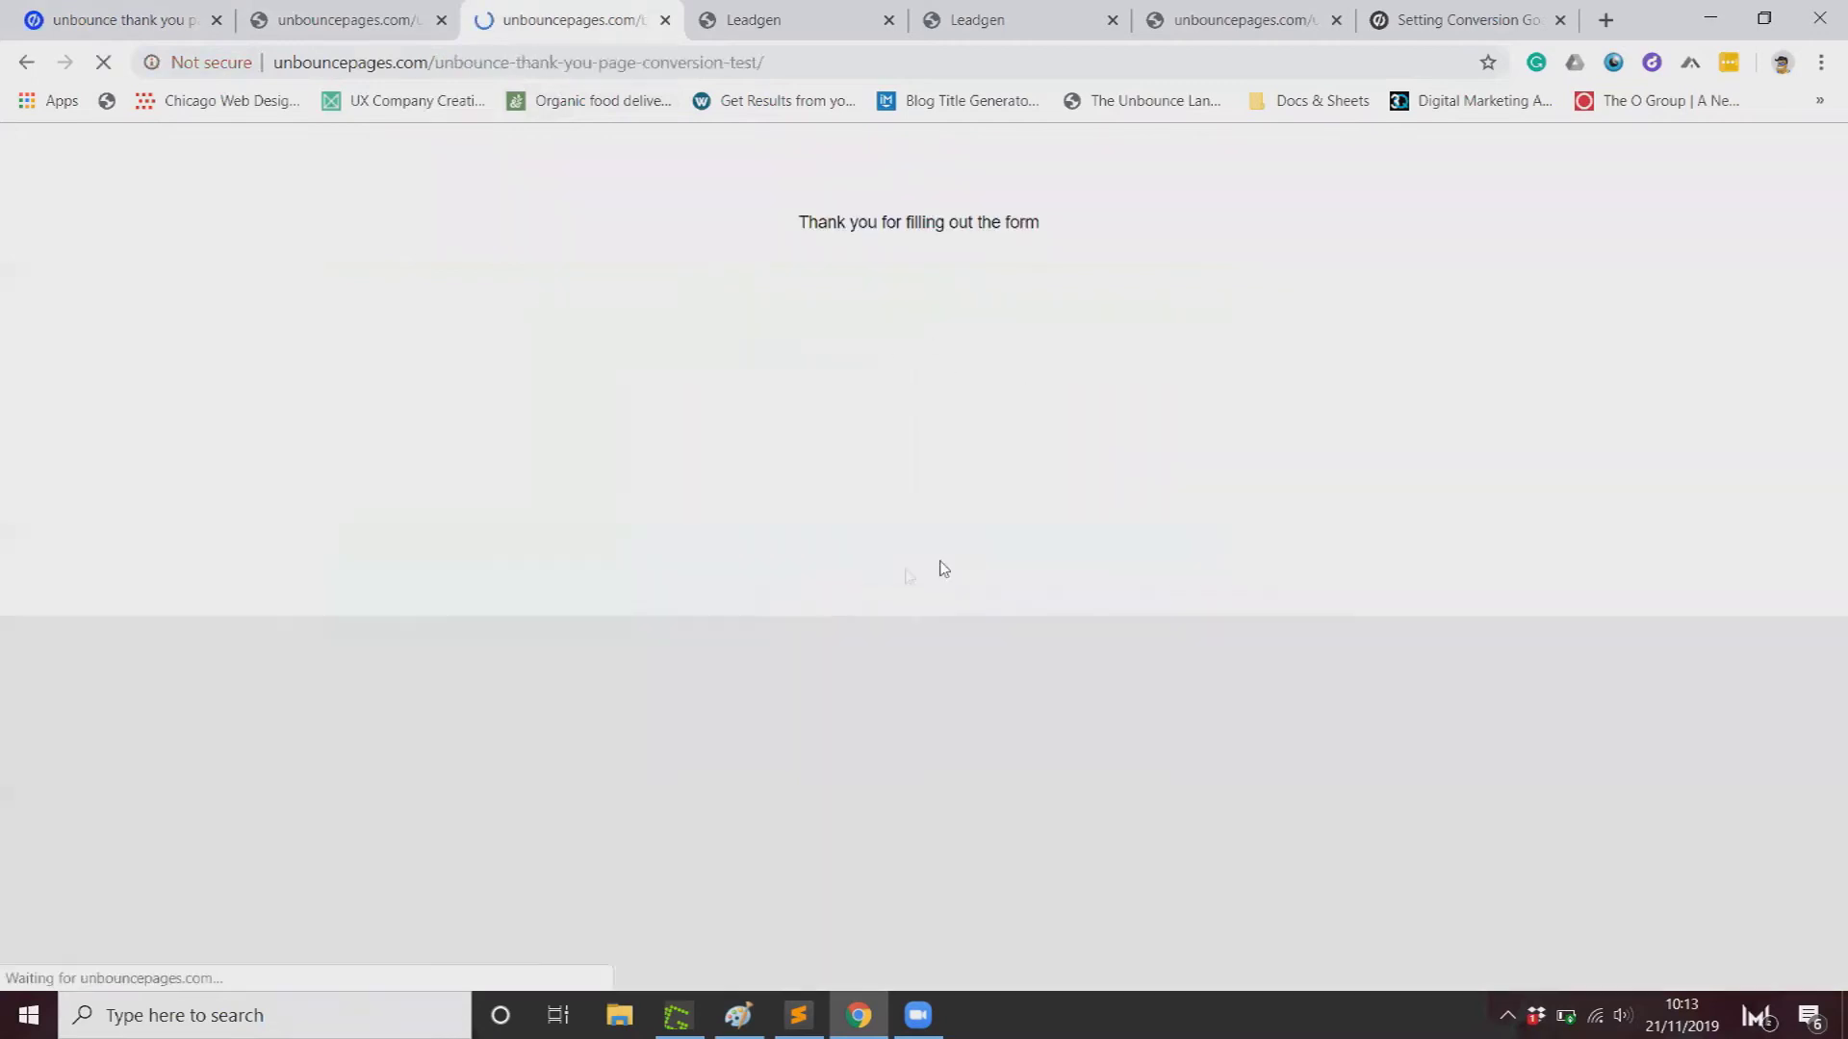
Step: Open the Unbounce Conversion Test Page overview from the All Pages list
click(113, 11)
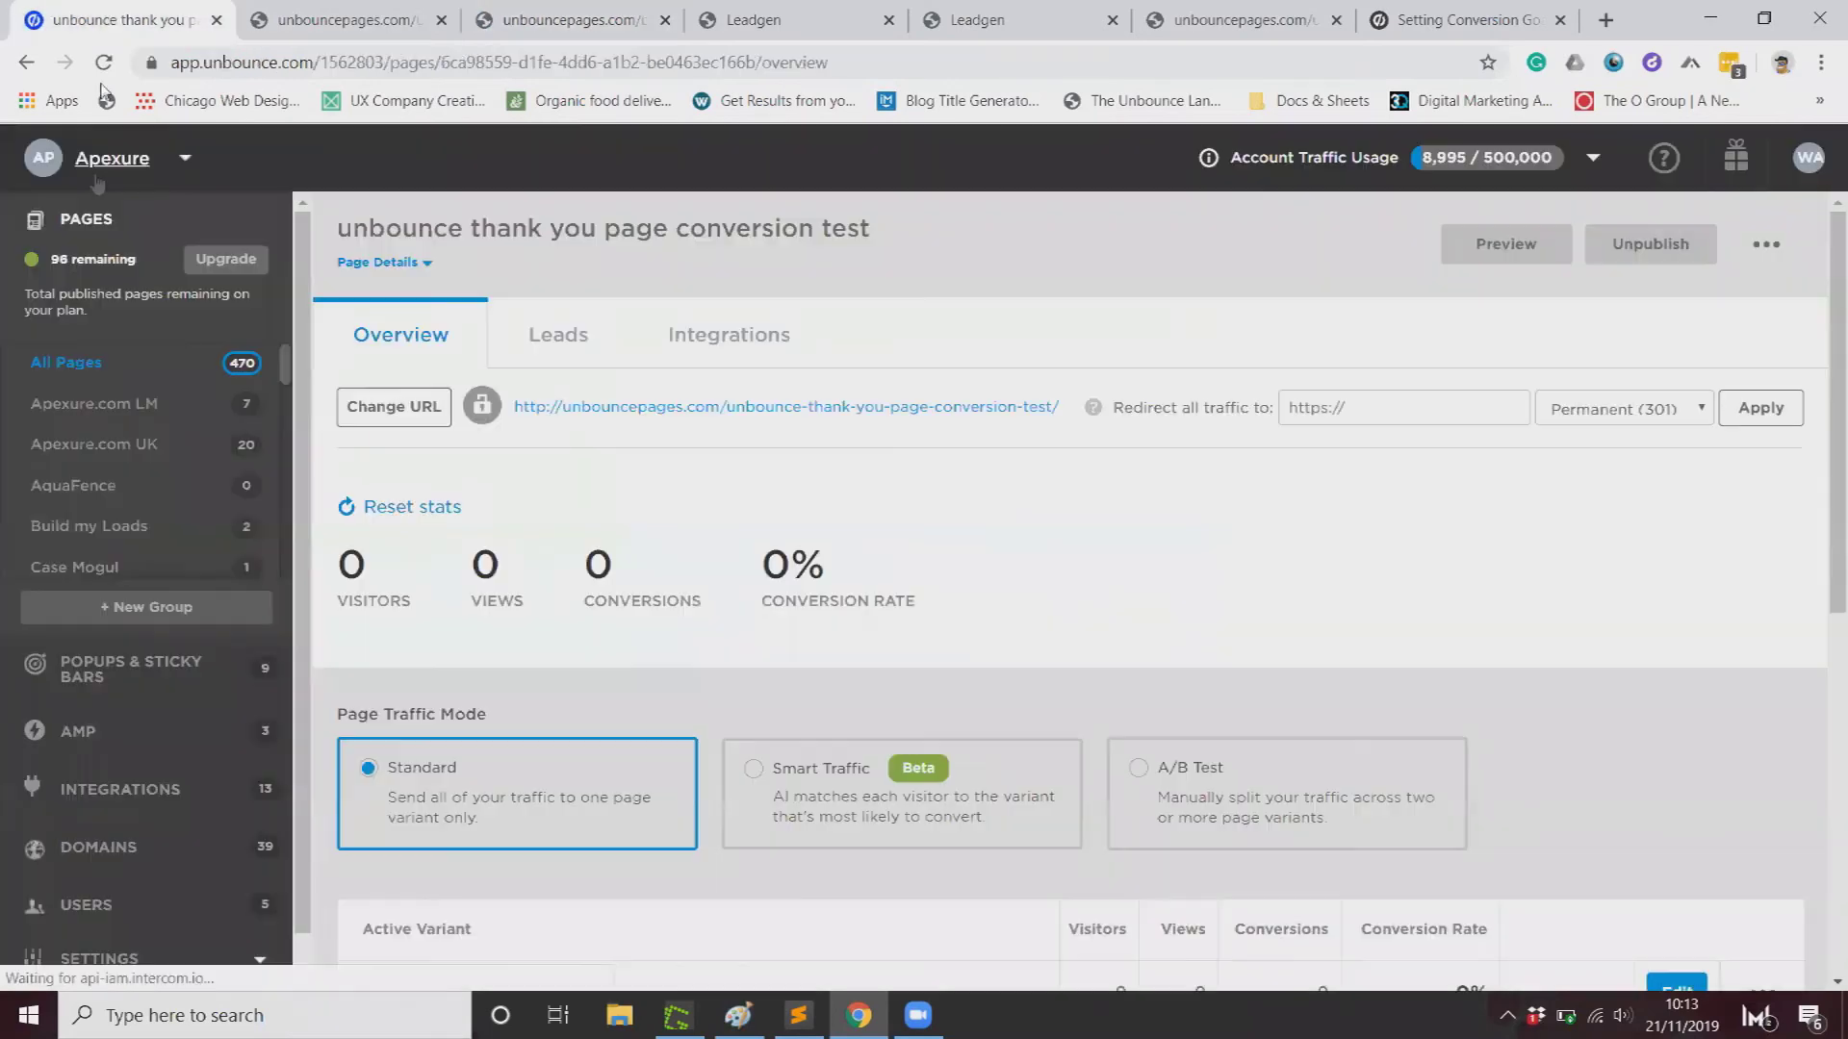
click(208, 380)
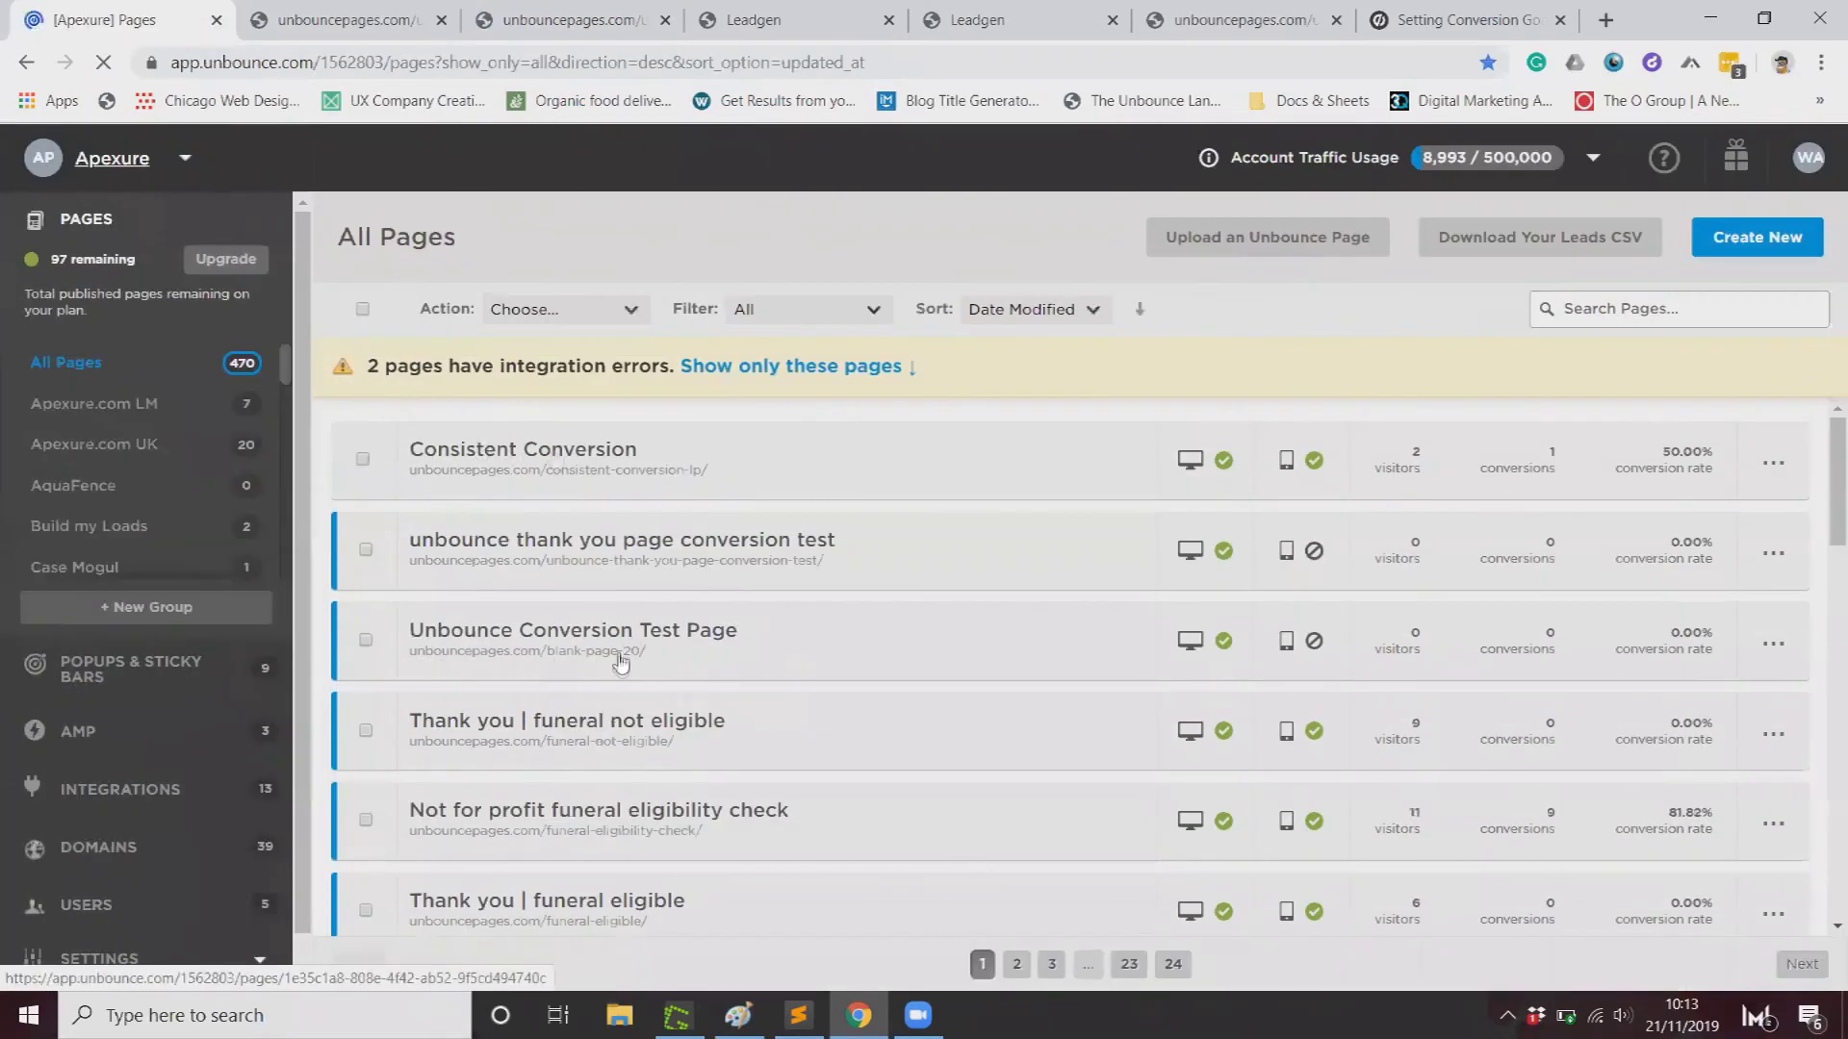
click(606, 633)
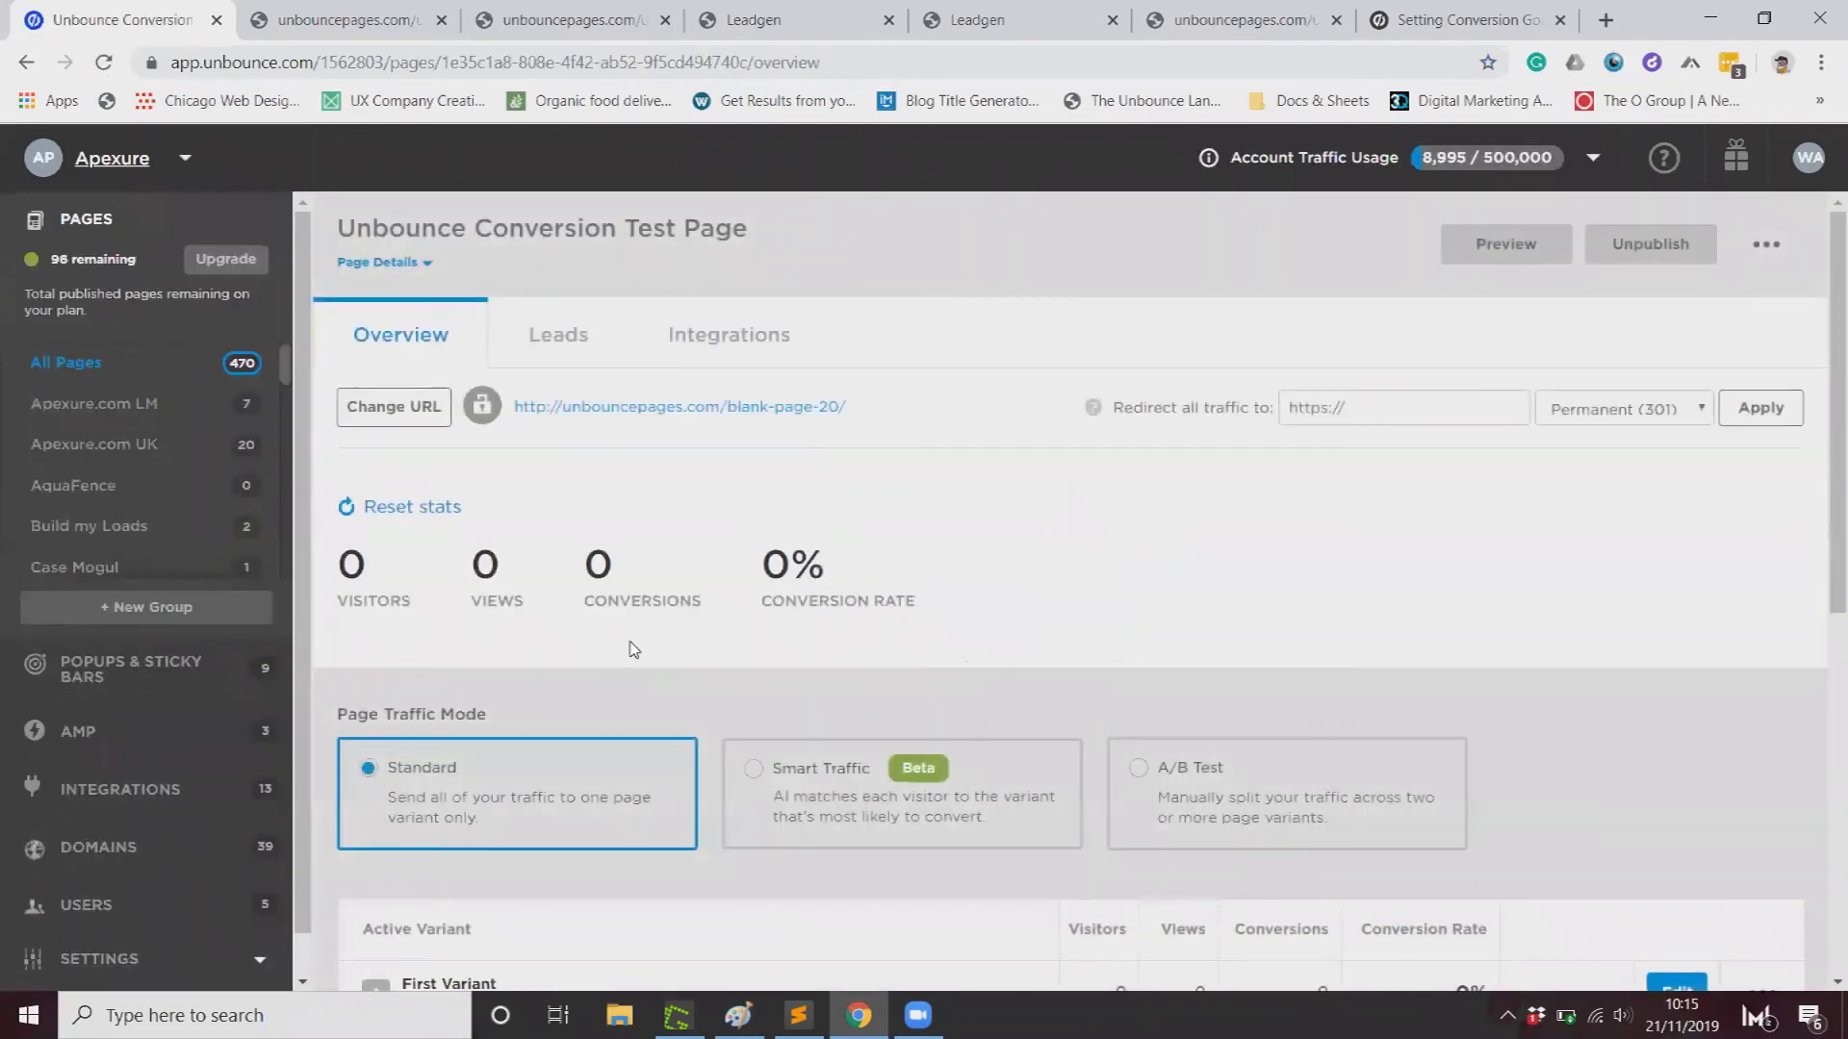
scroll(634, 650, down, 4)
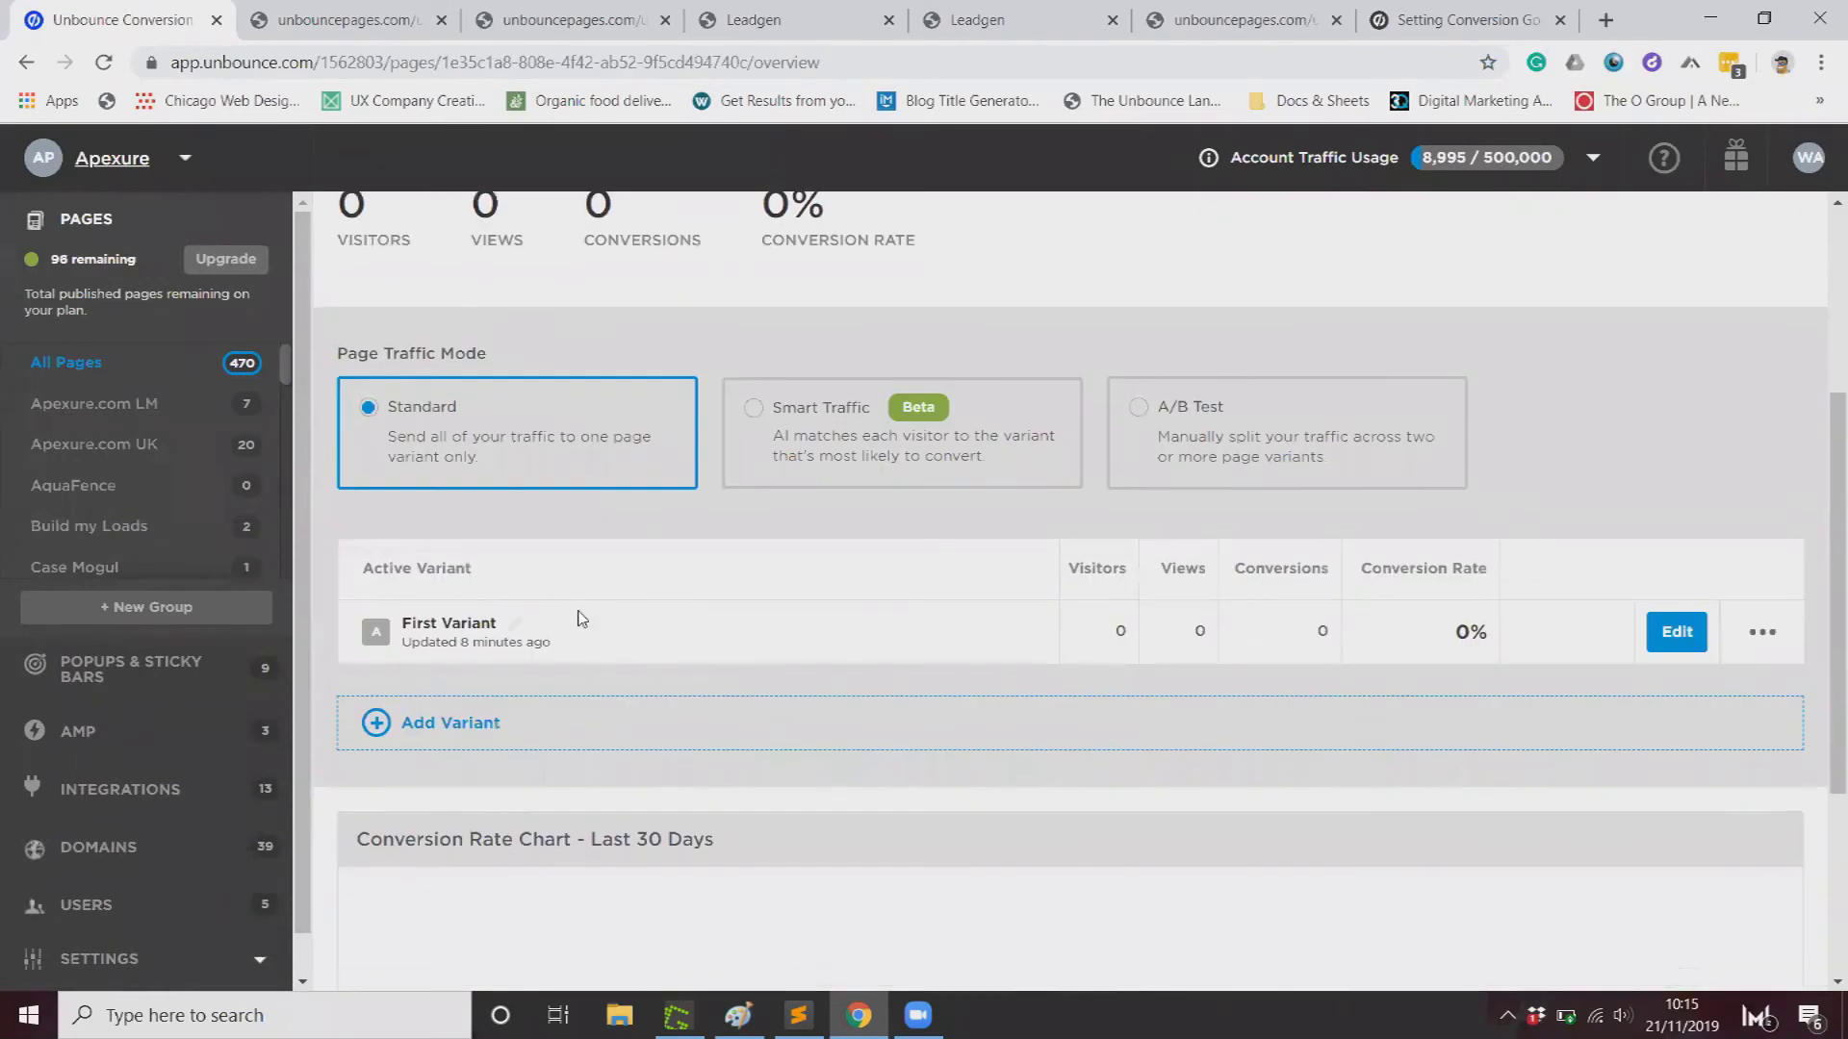
scroll(580, 619, up, 4)
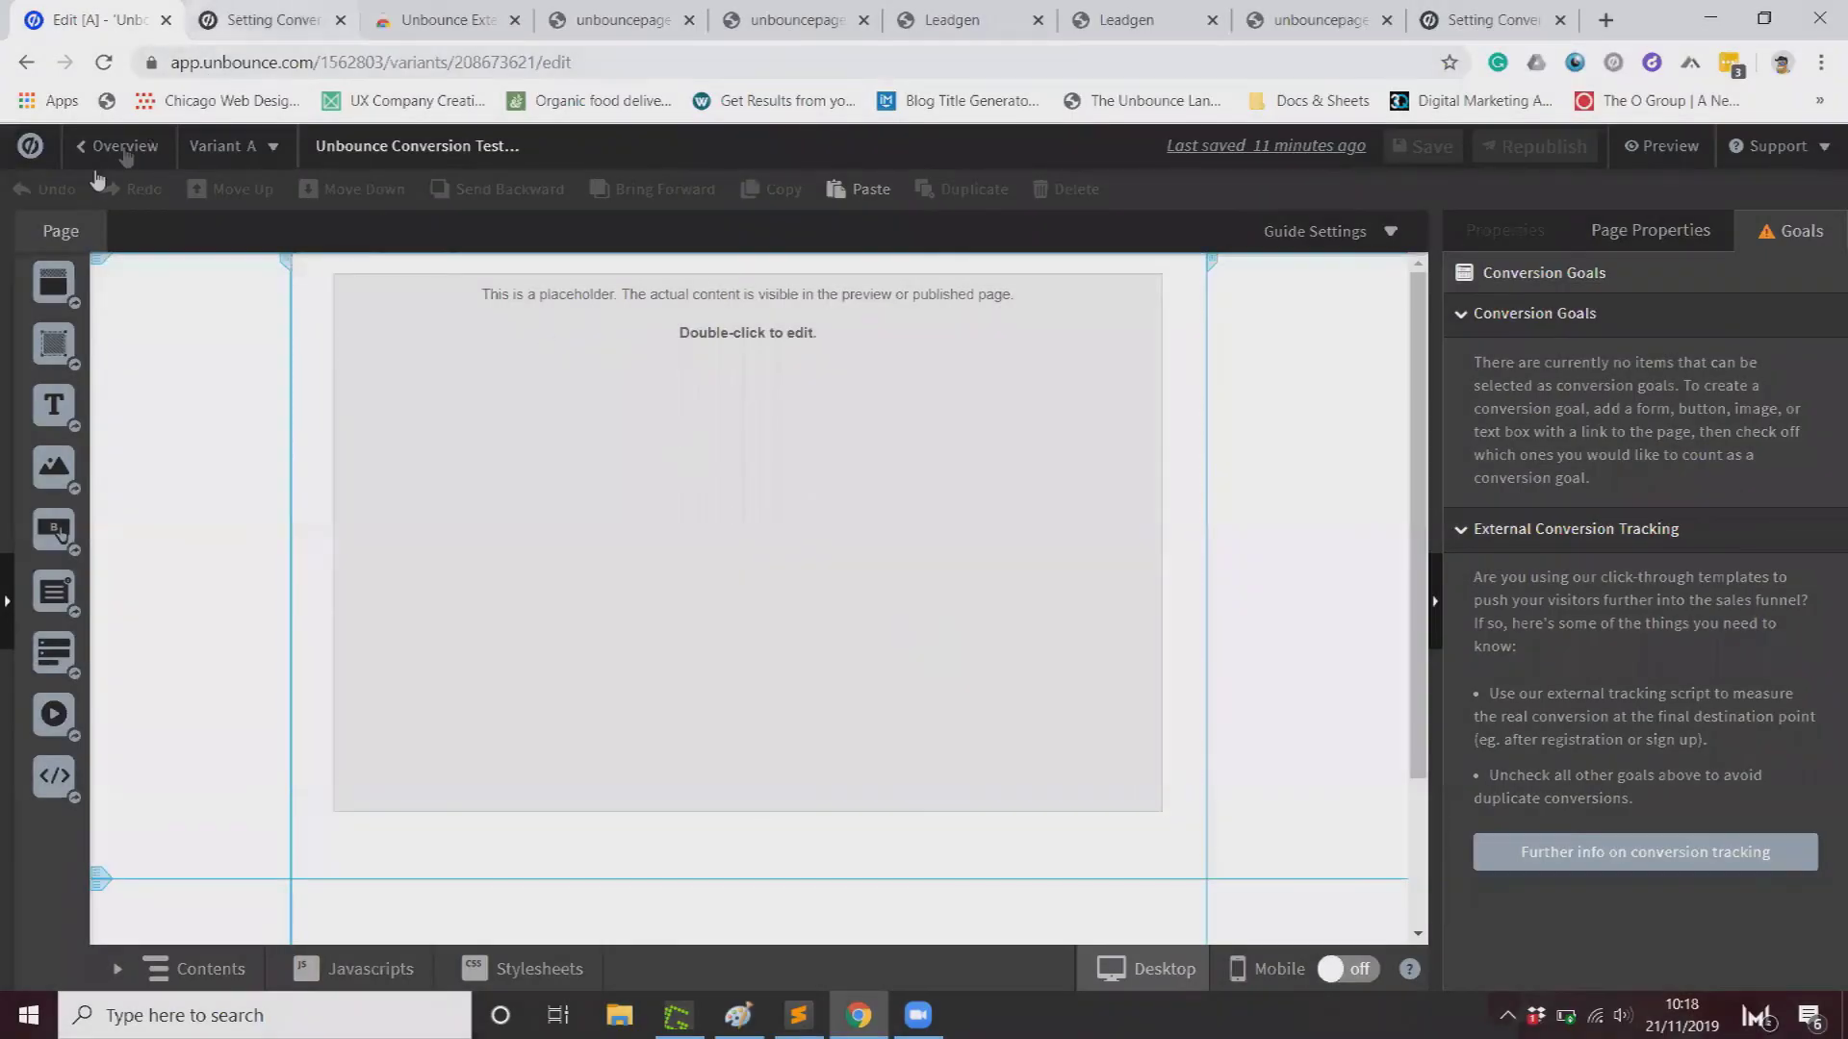
Step: Review the conversion goals article and live page tabs, then return to the Conversion Test Page overview
click(592, 19)
click(794, 29)
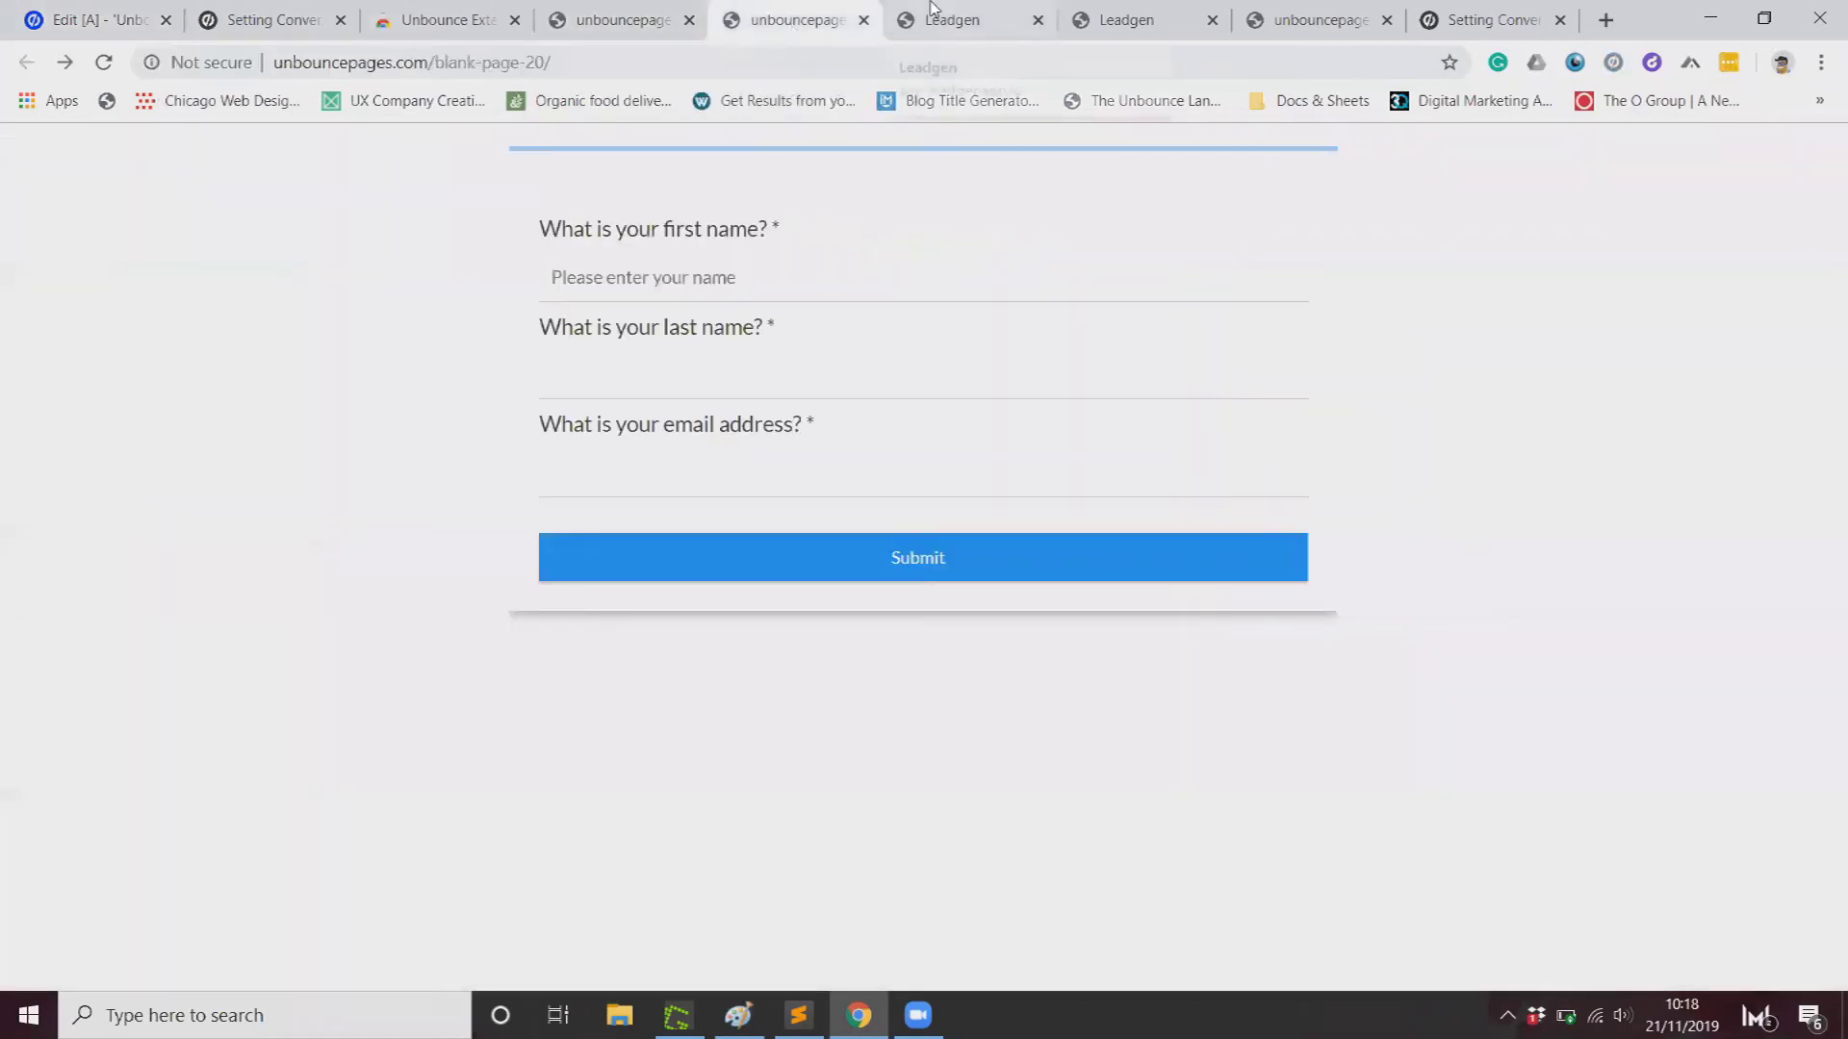
click(1485, 21)
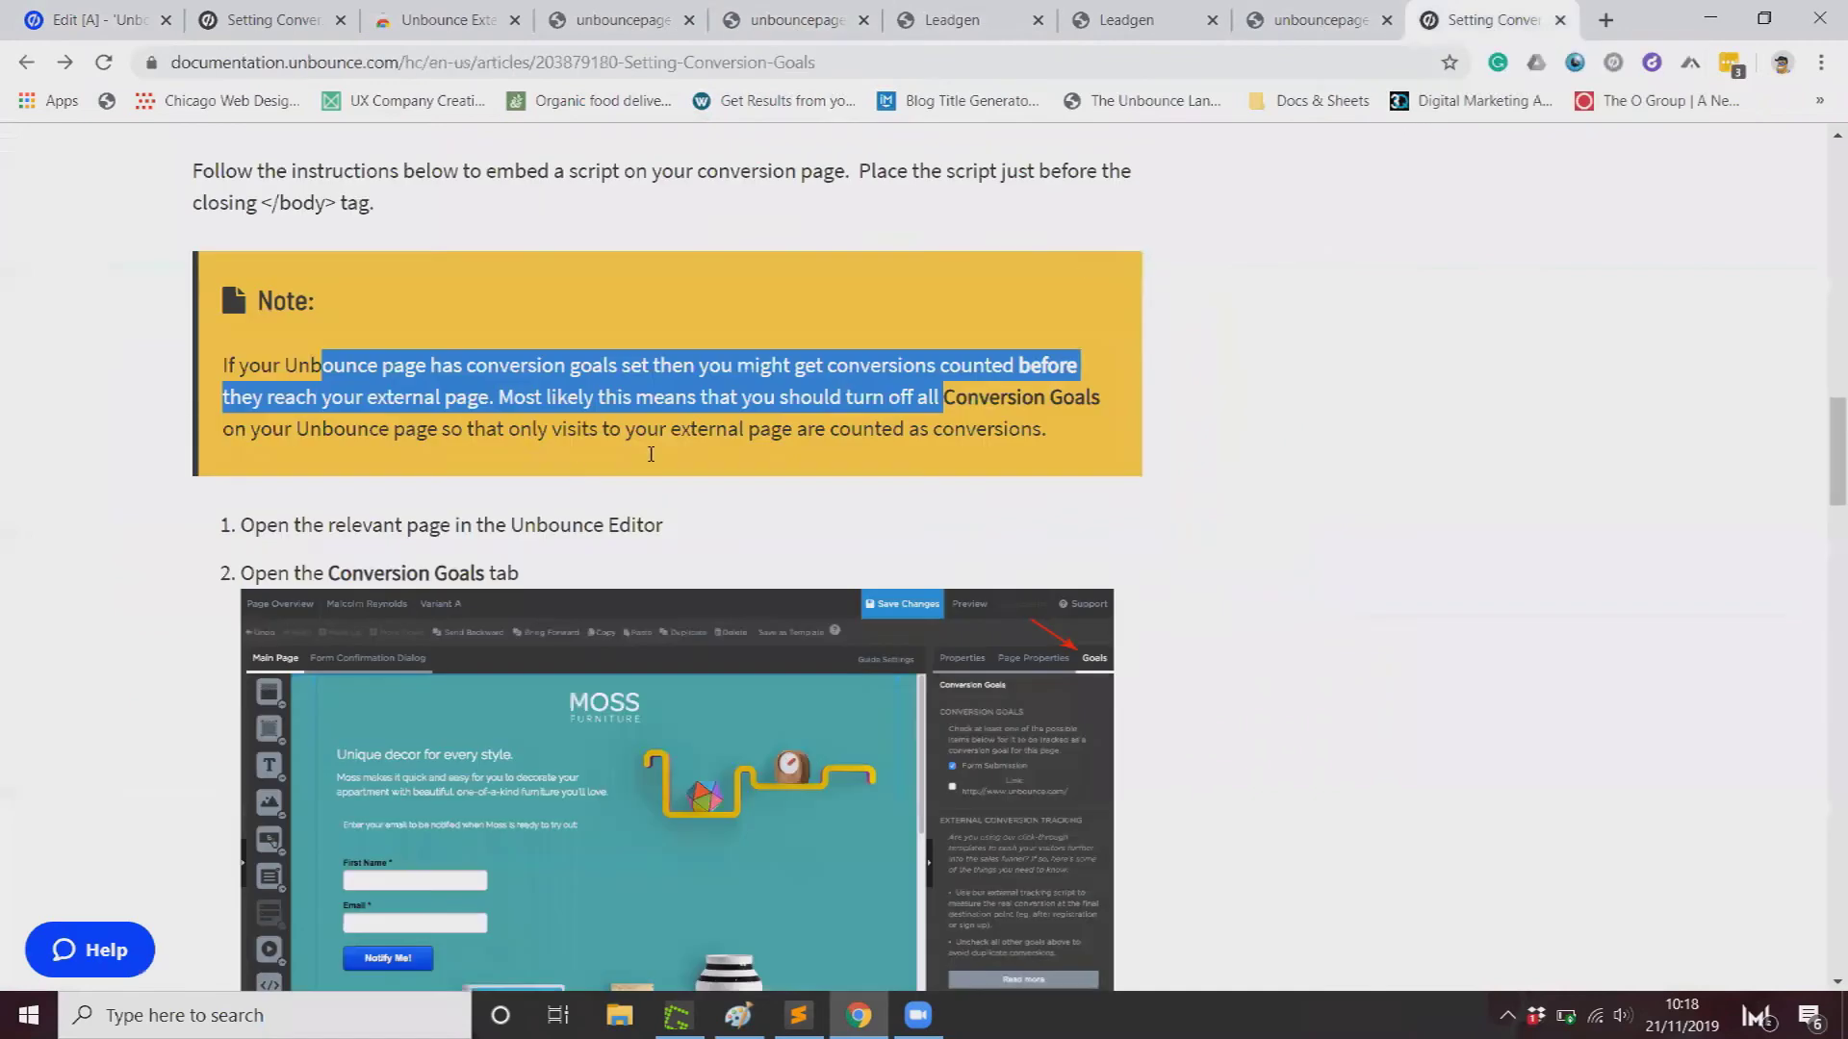
scroll(536, 420, up, 5)
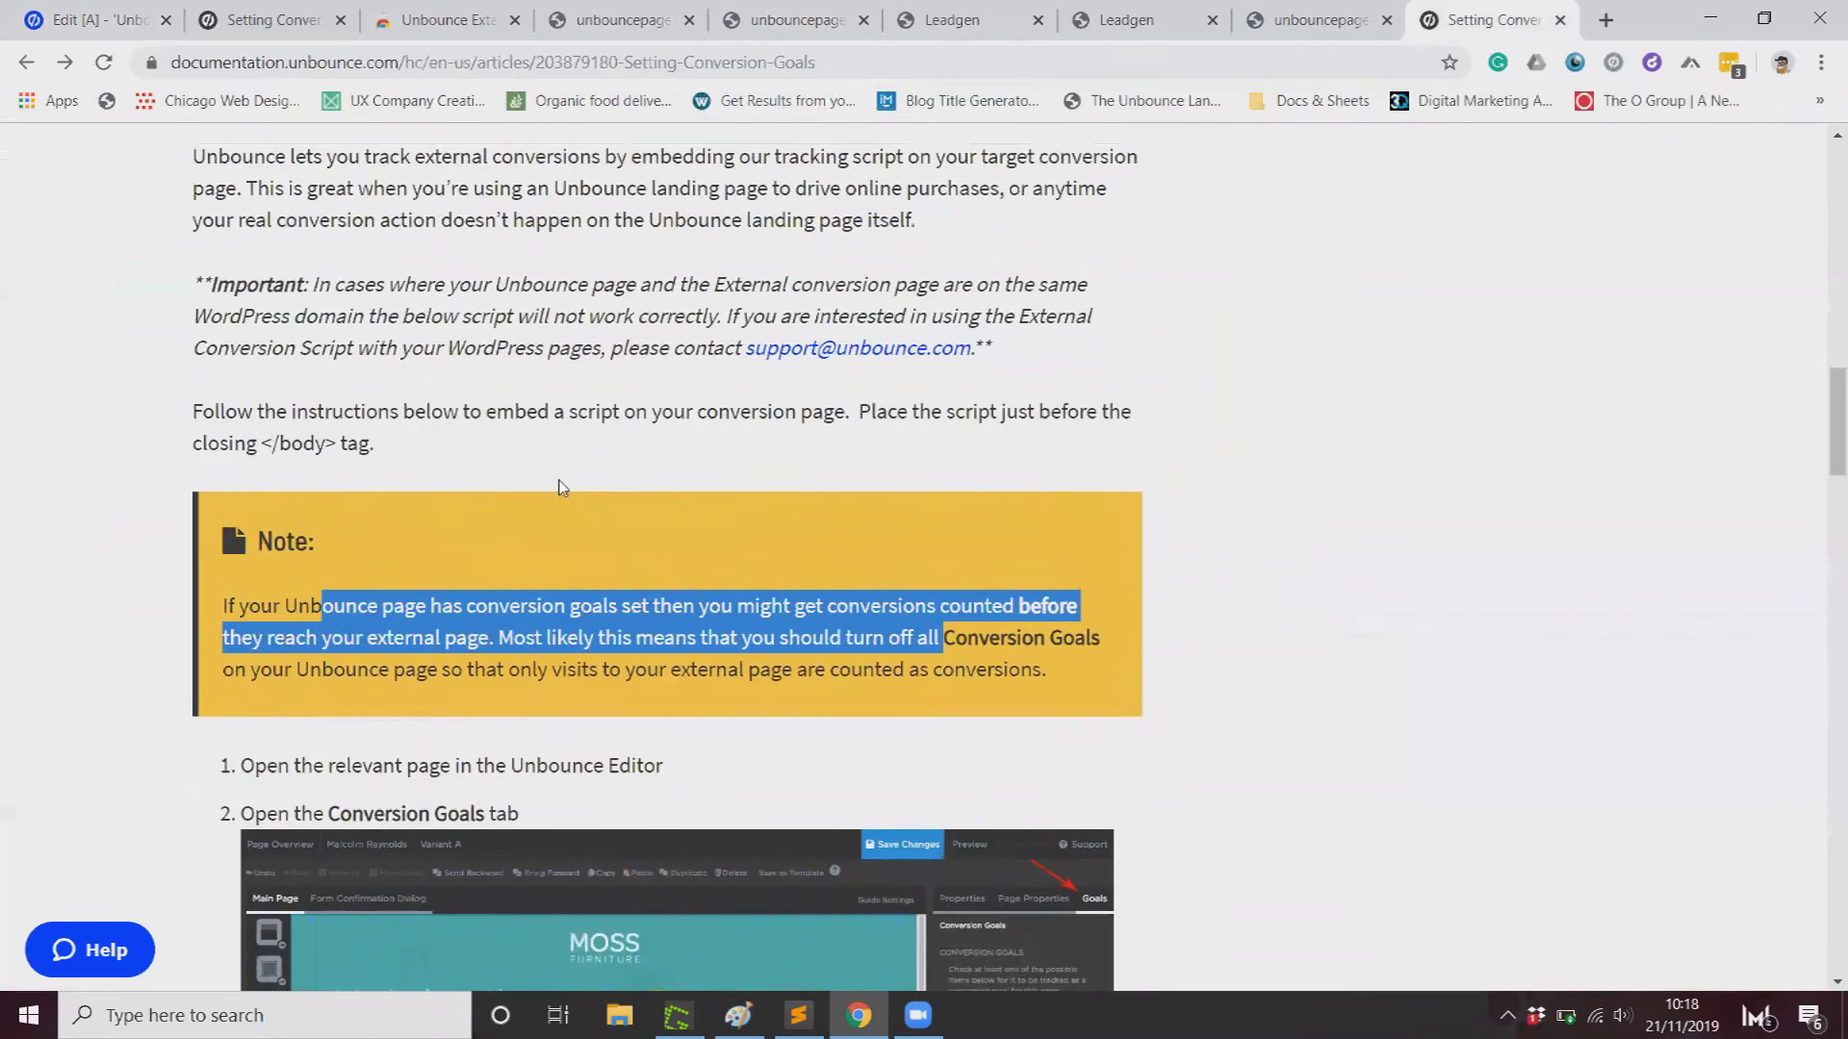
click(374, 504)
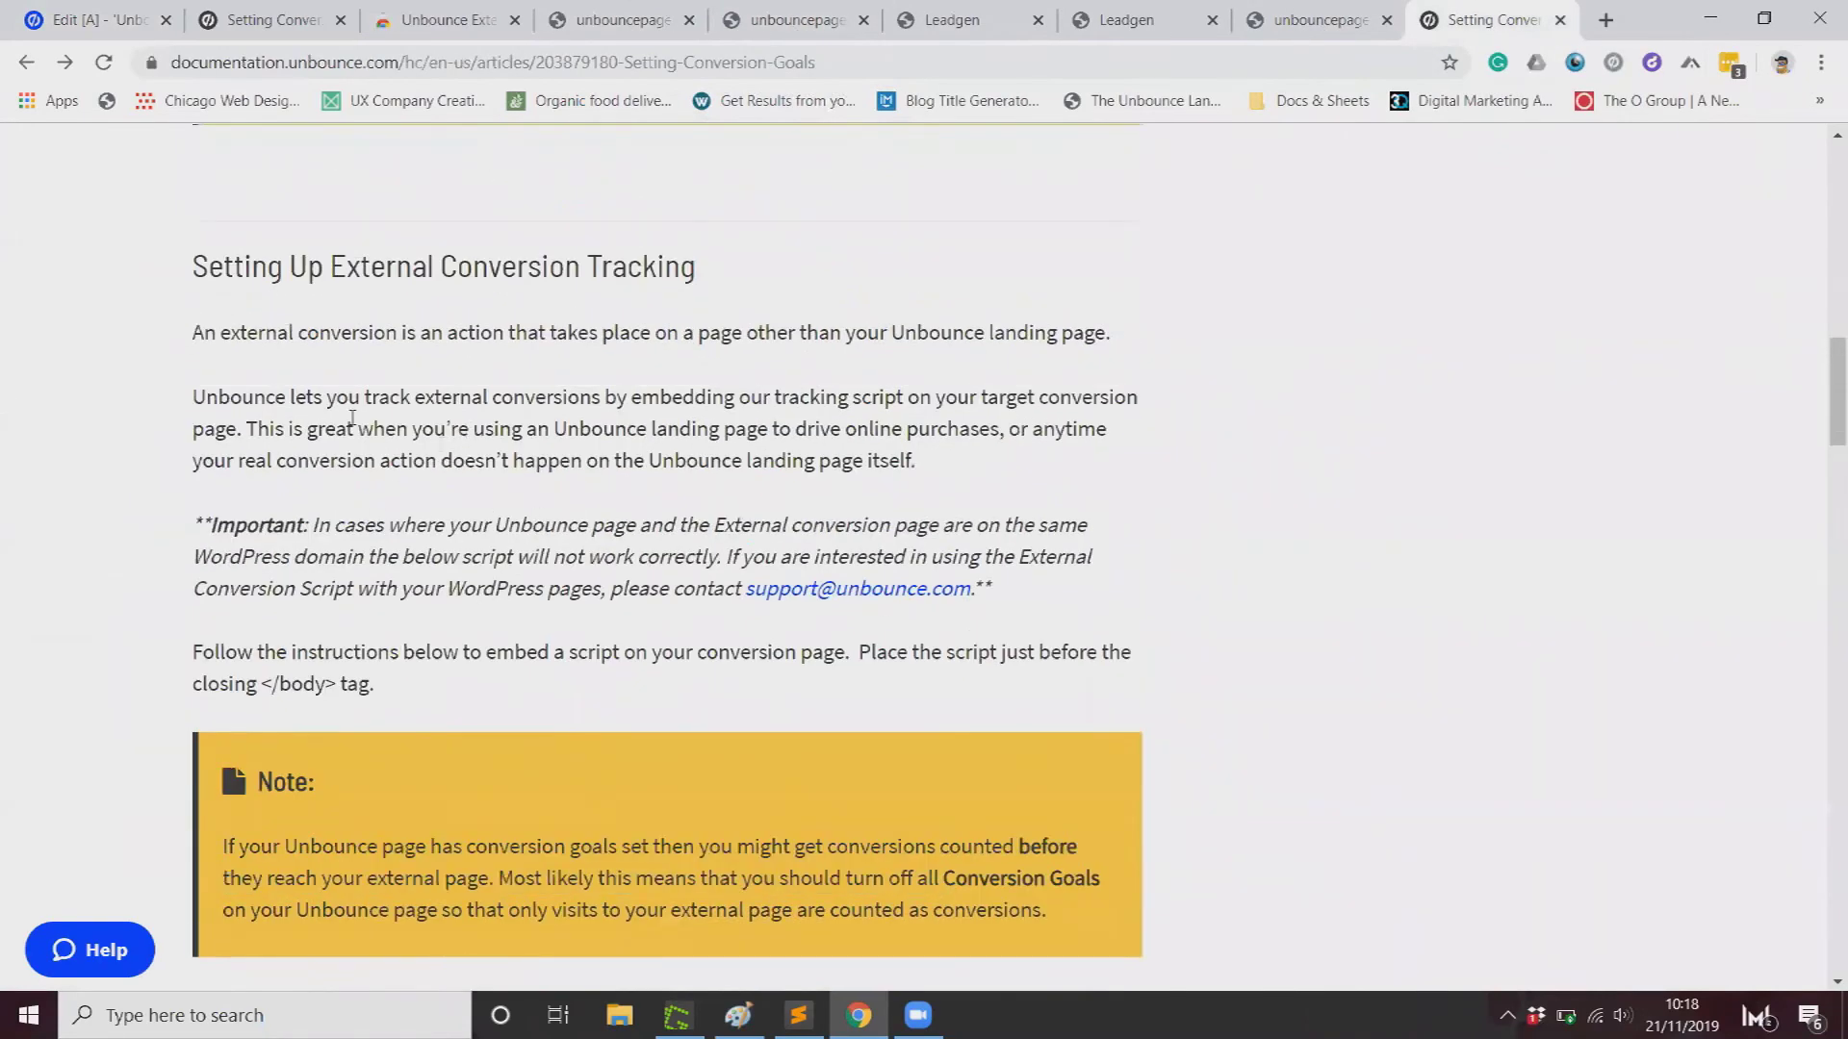
click(577, 24)
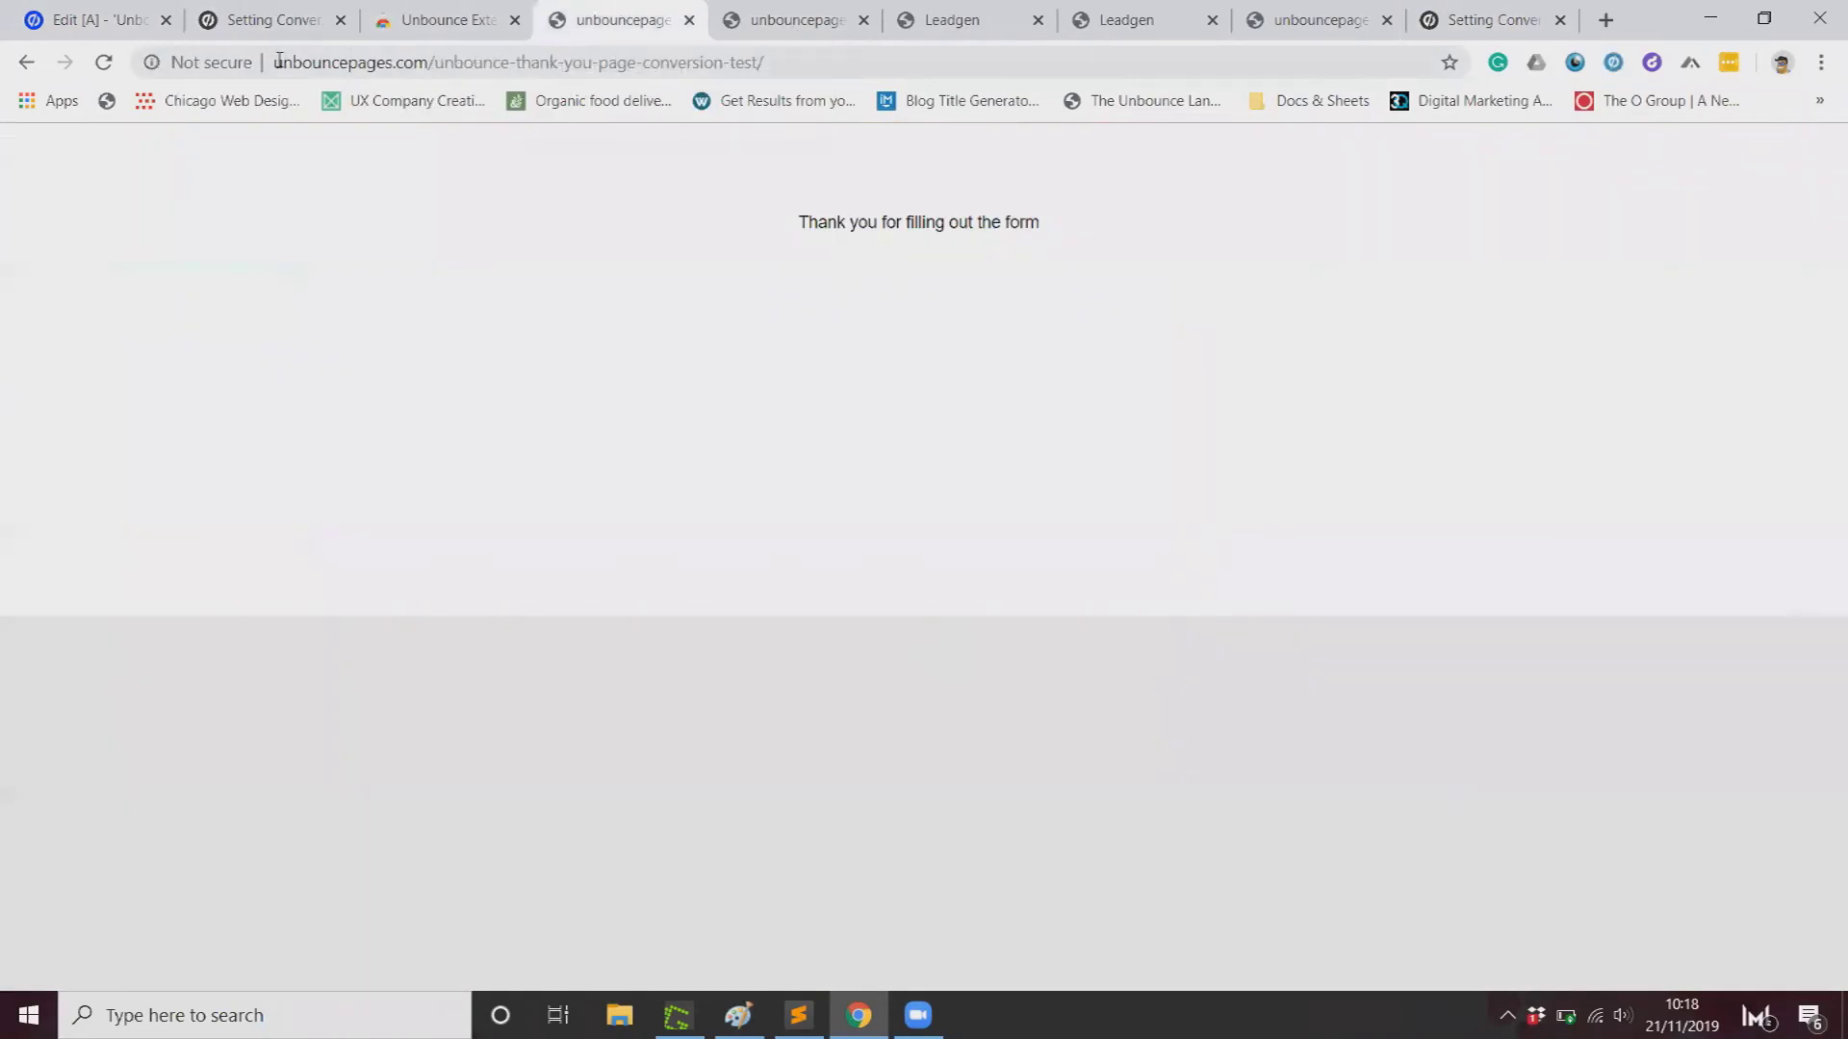
drag(432, 54, 260, 65)
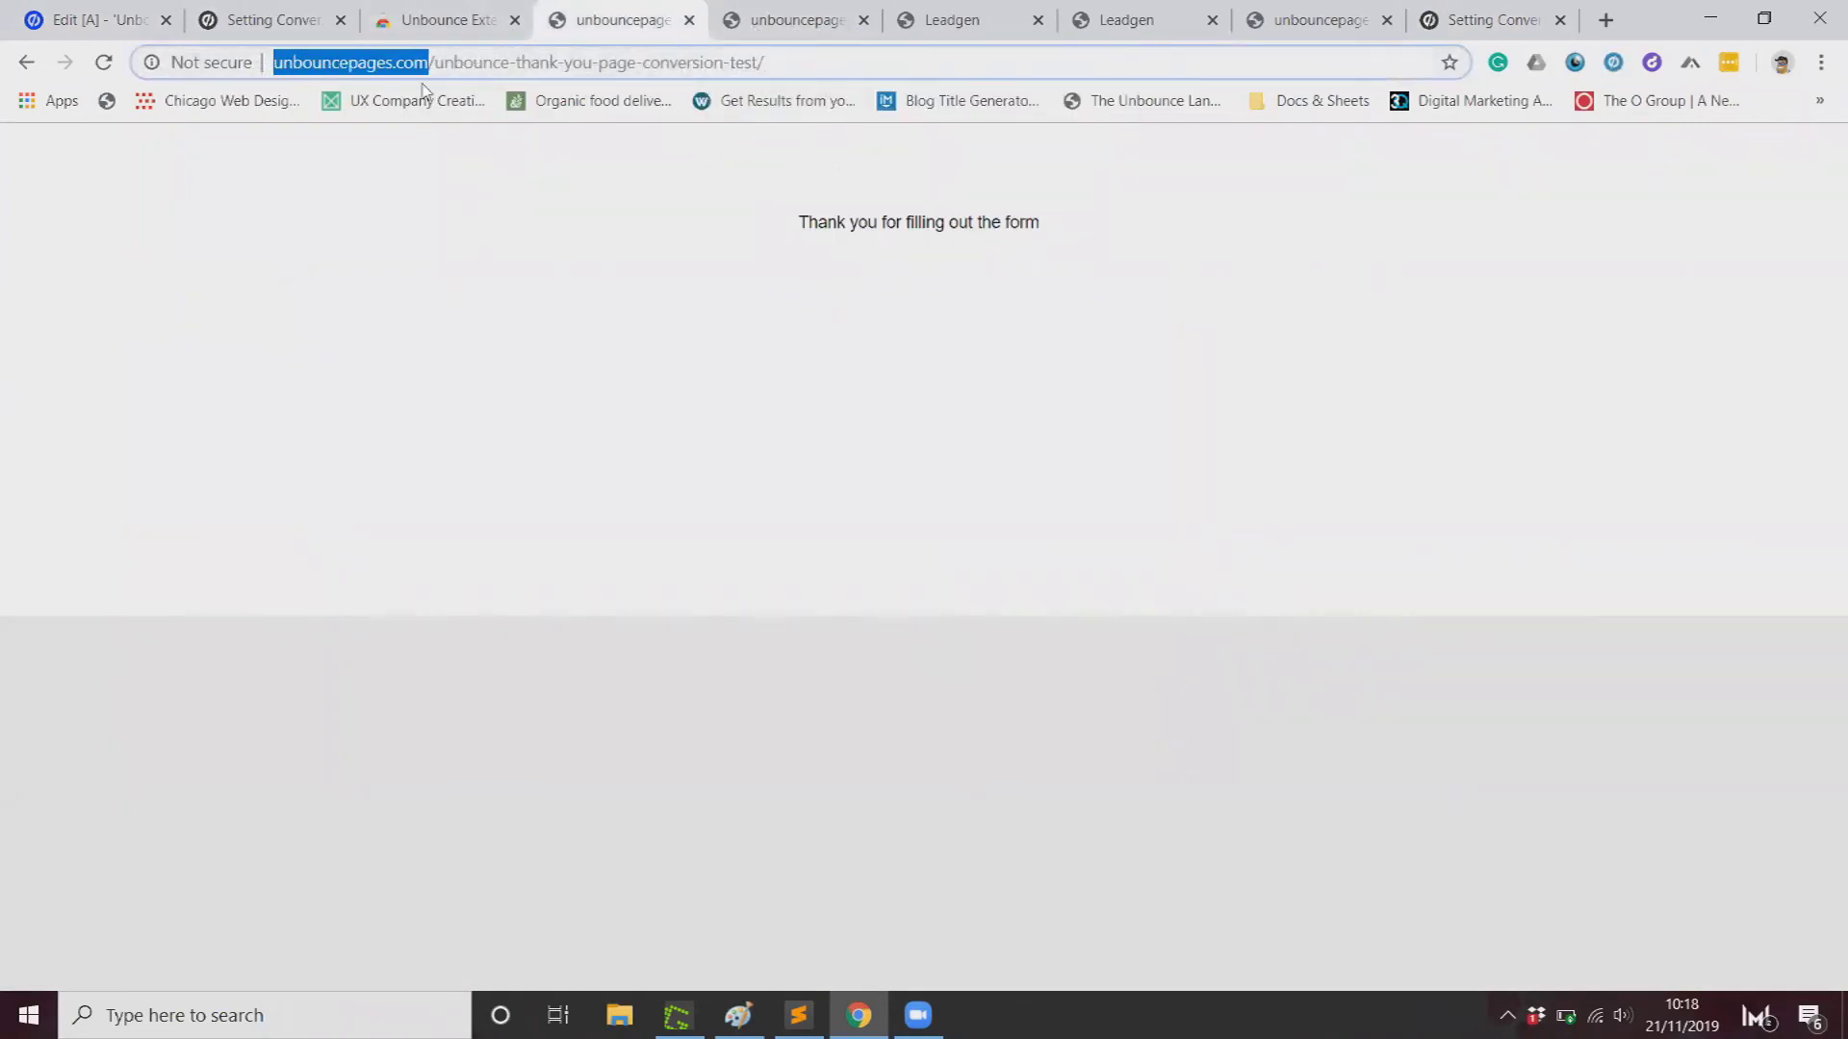
click(269, 19)
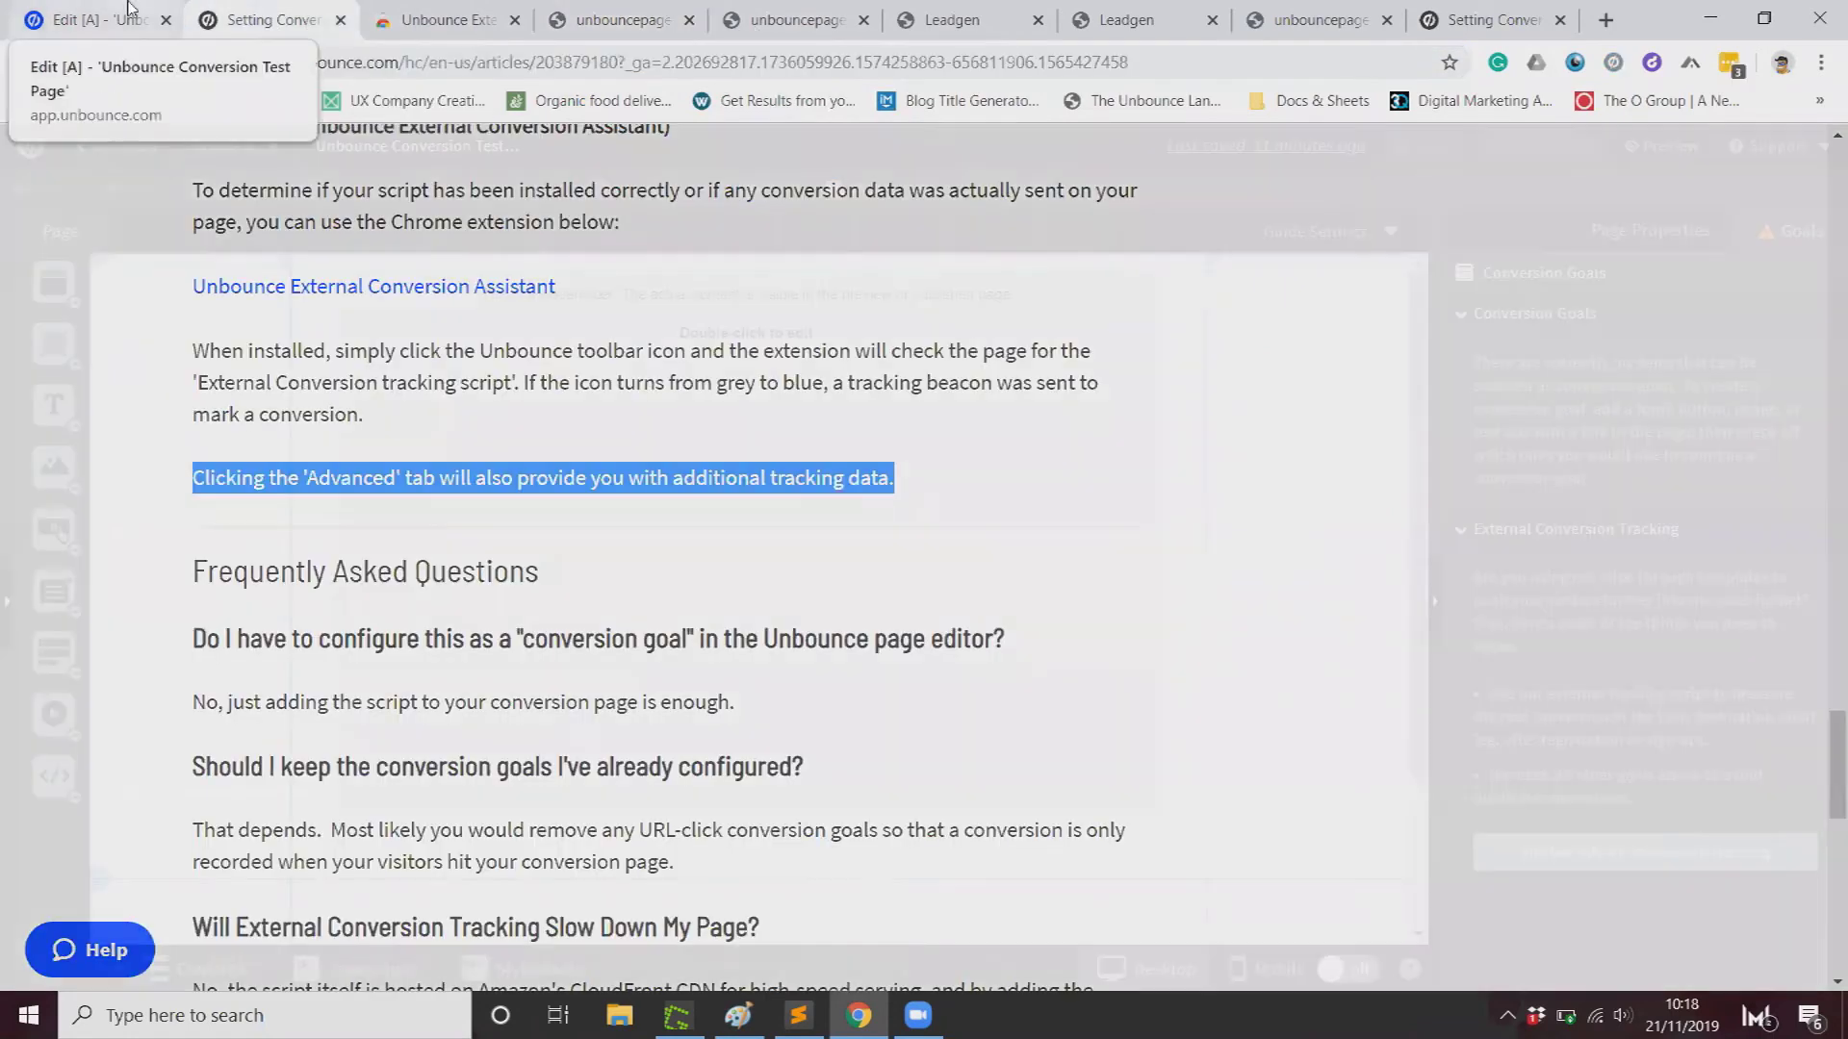
click(128, 11)
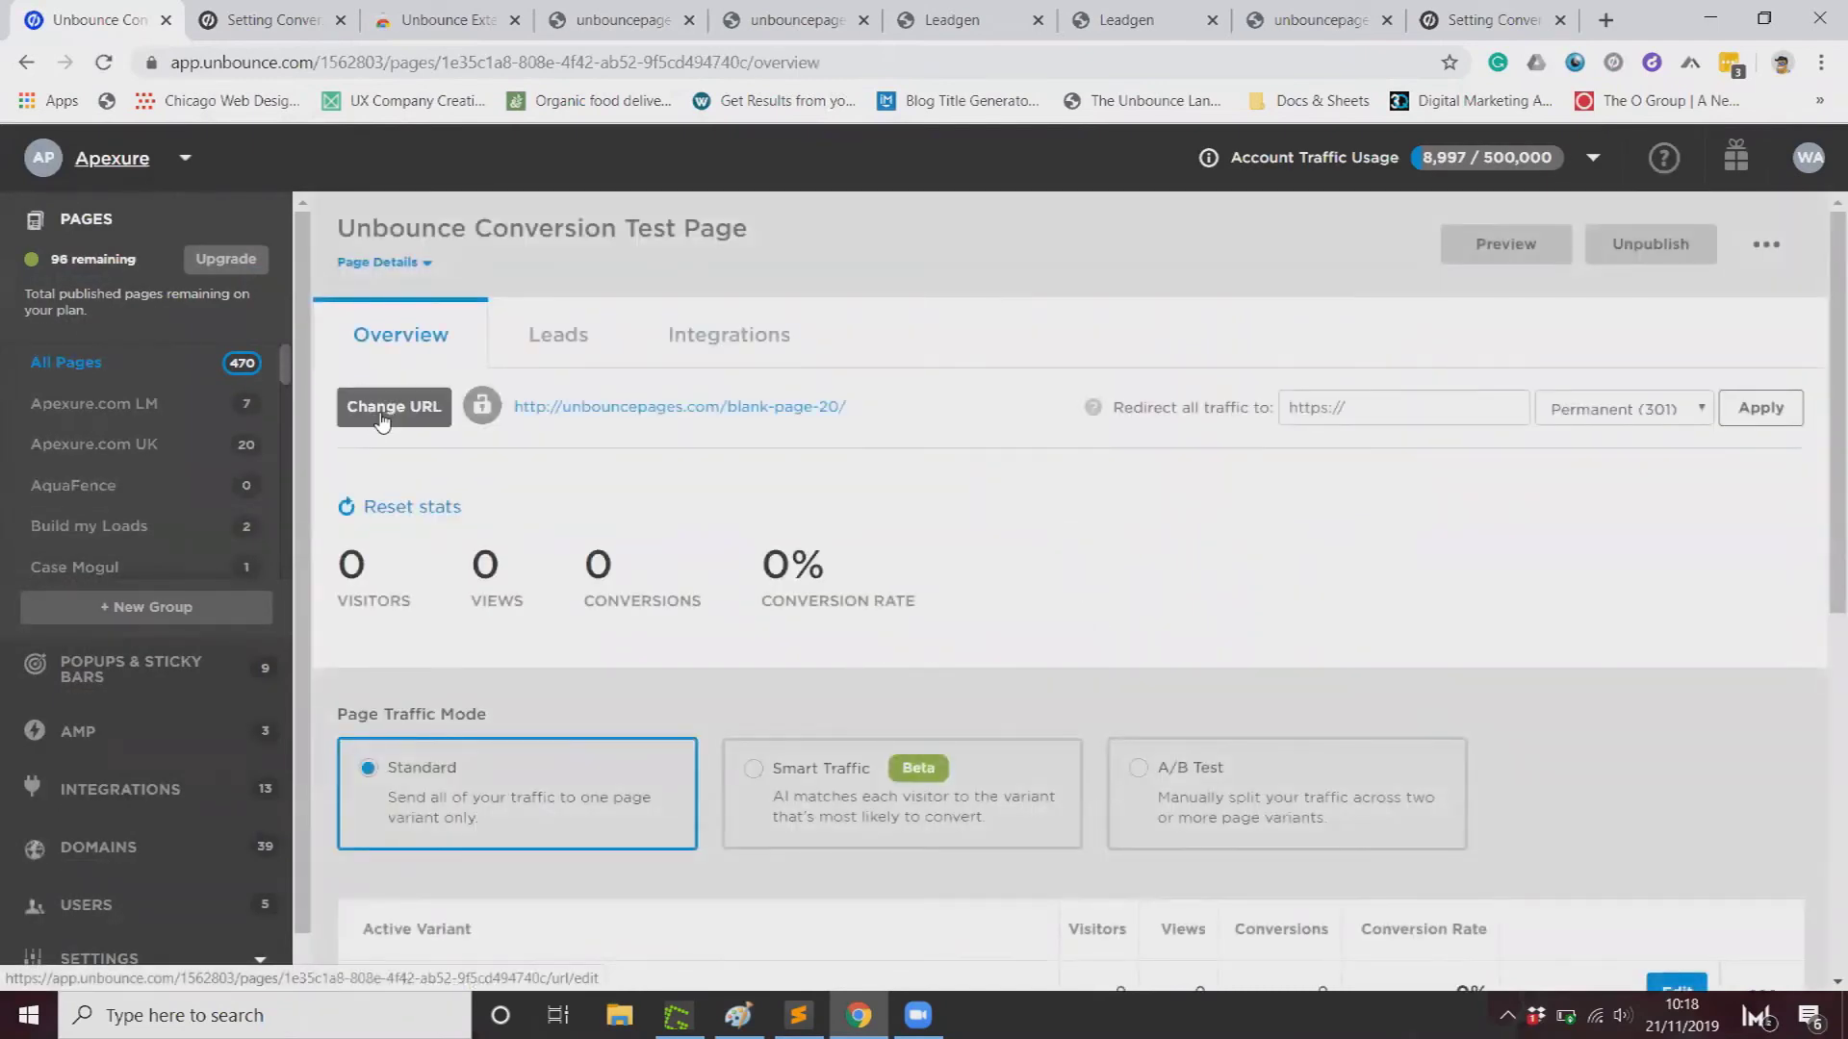
Step: Change the Conversion Test Page URL to lp.apexure.com/unbounce-test/ and confirm the change
click(382, 417)
click(801, 655)
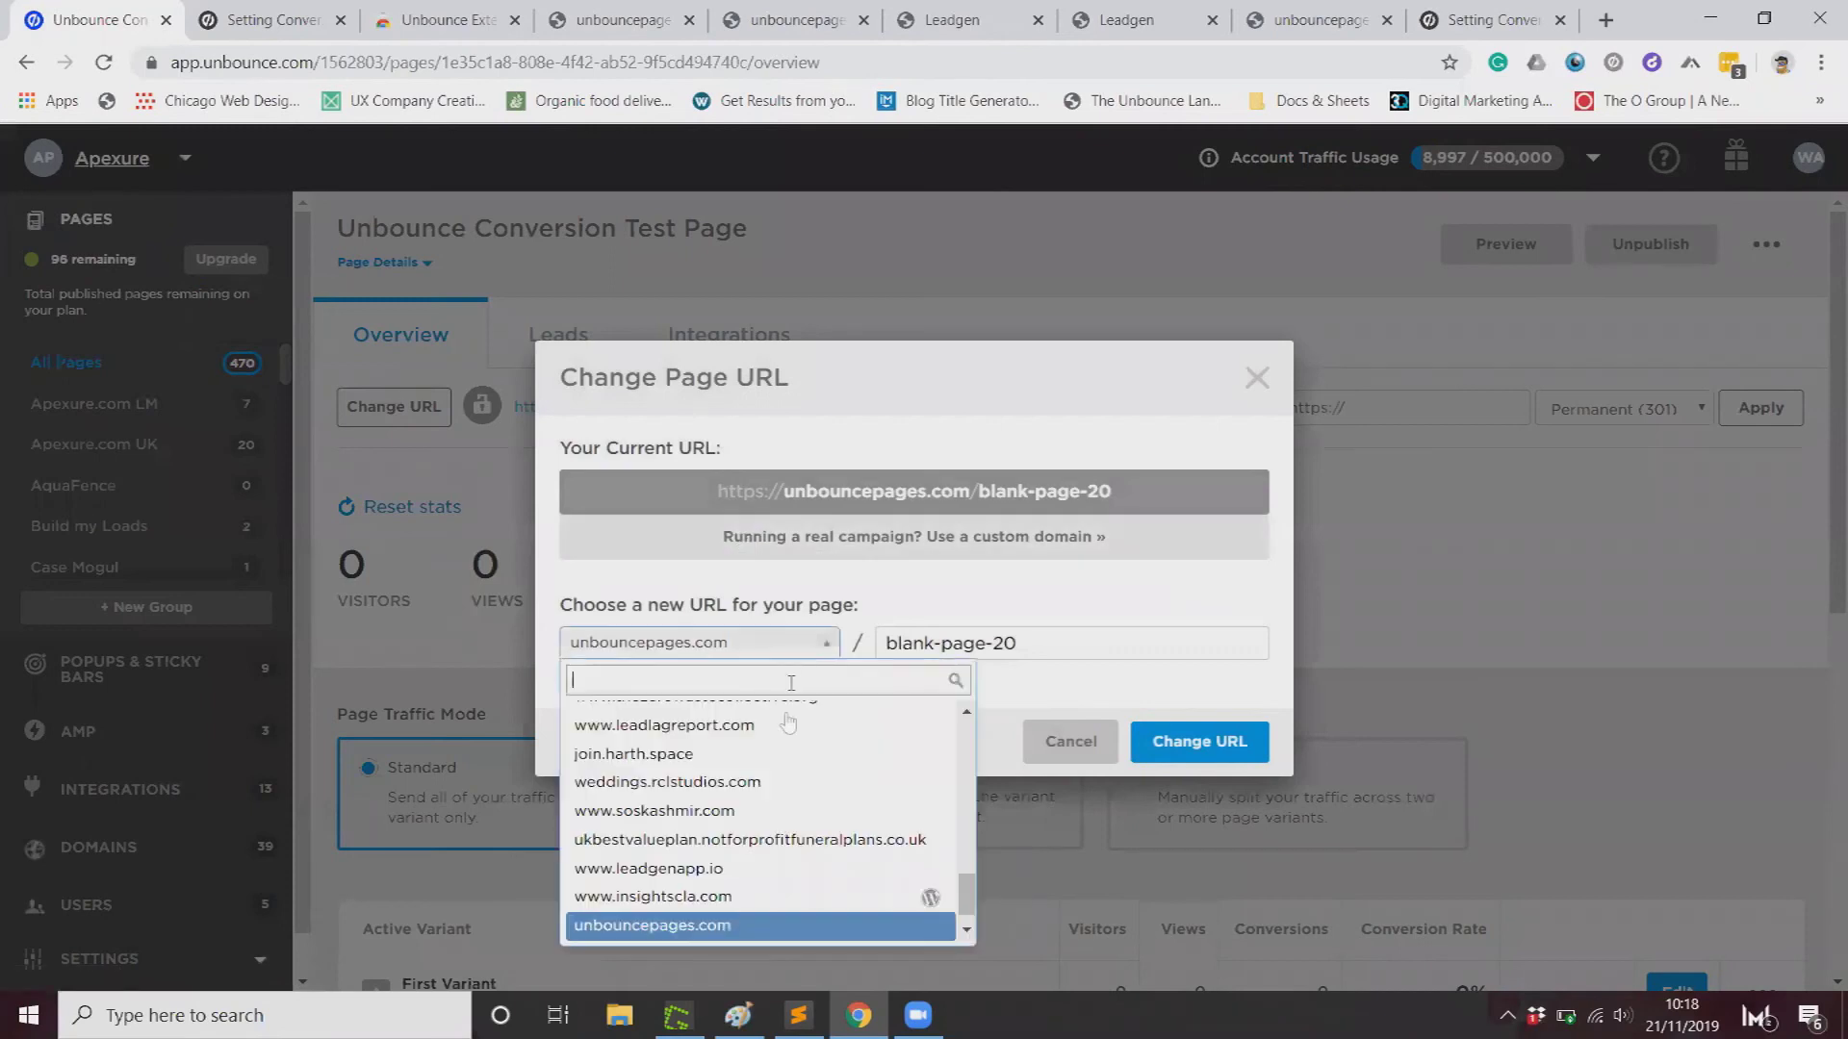
scroll(769, 760, up, 10)
click(724, 714)
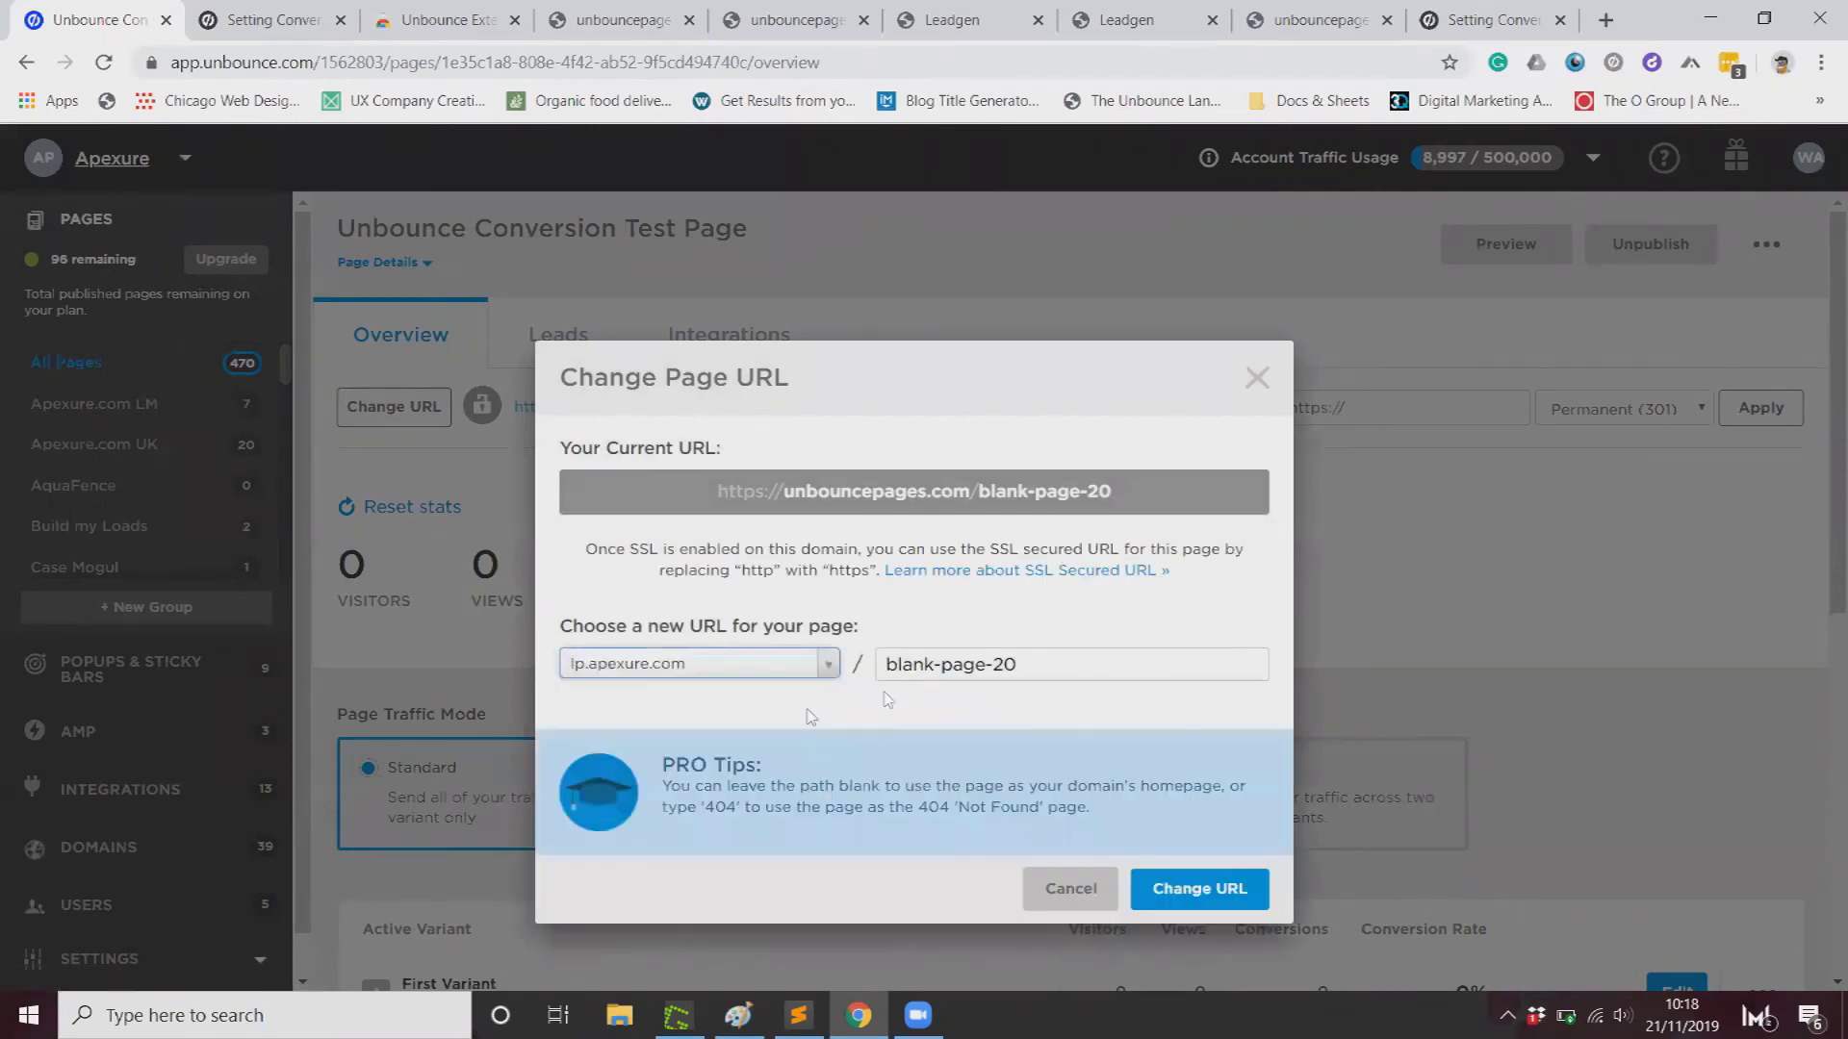
triple_click(1087, 665)
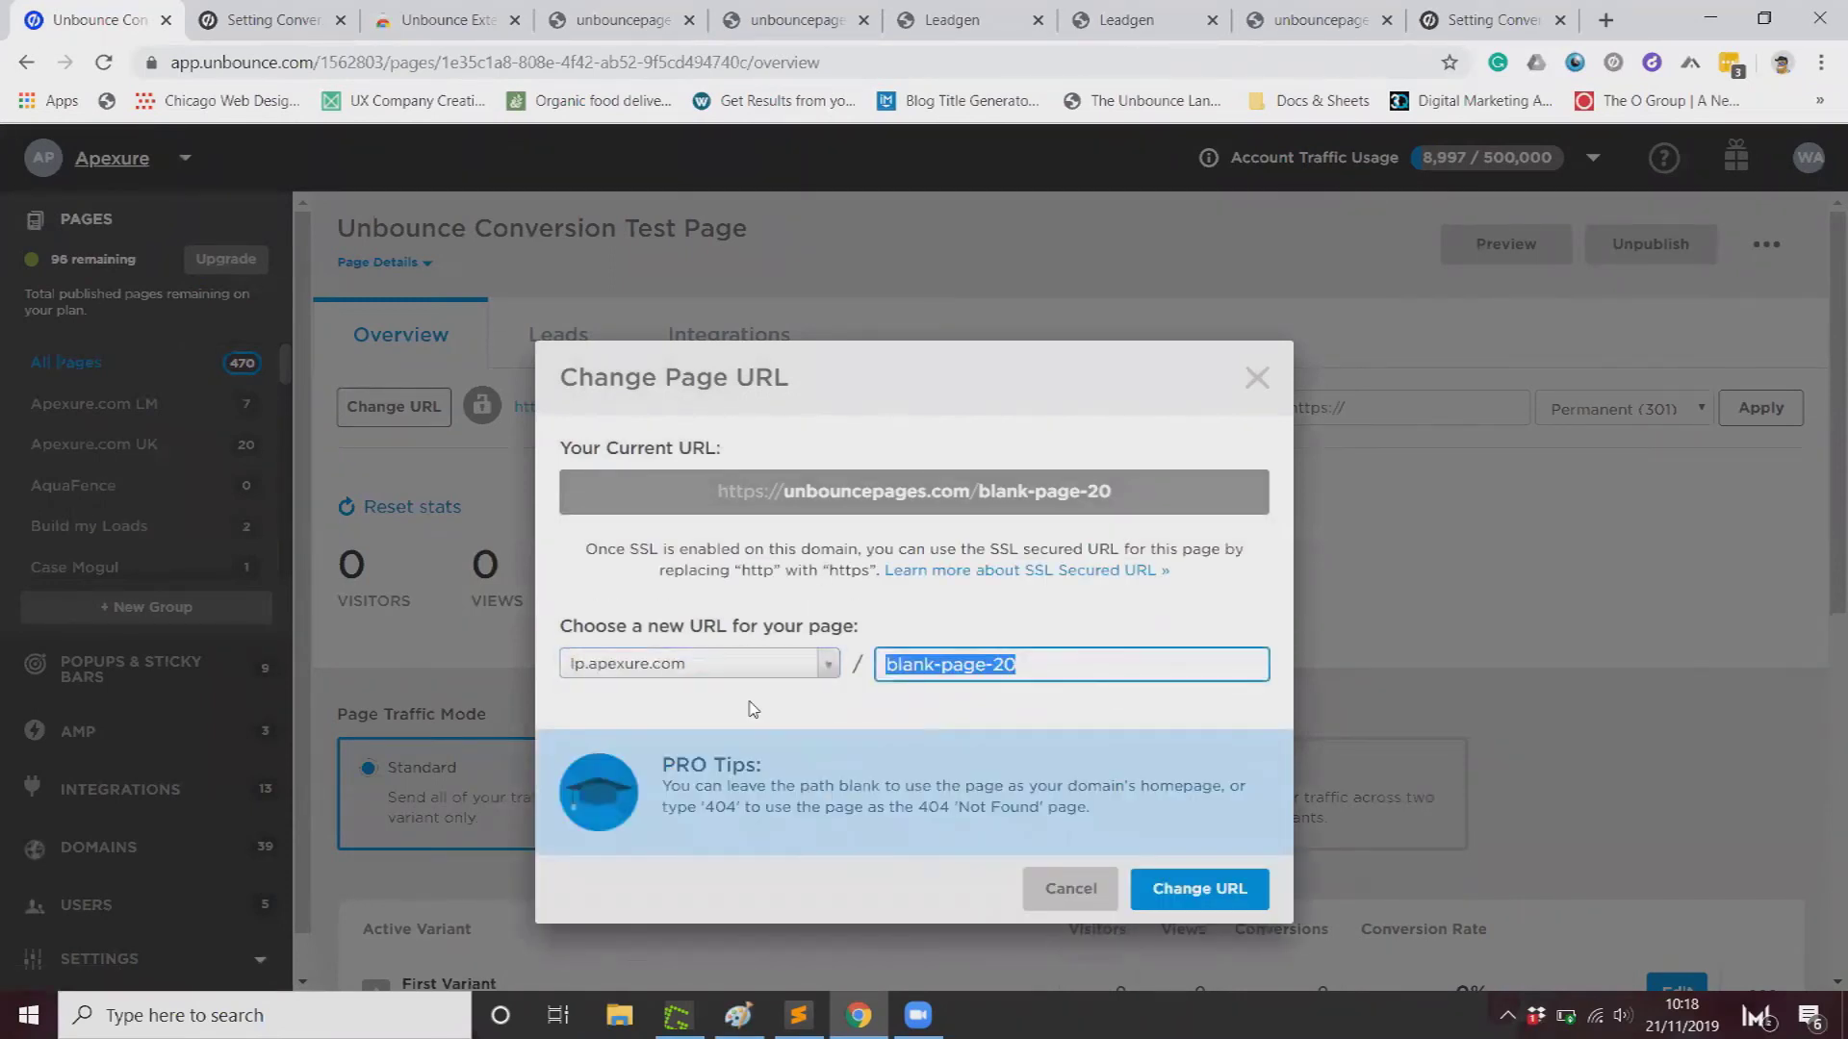
text(unbounce-test)
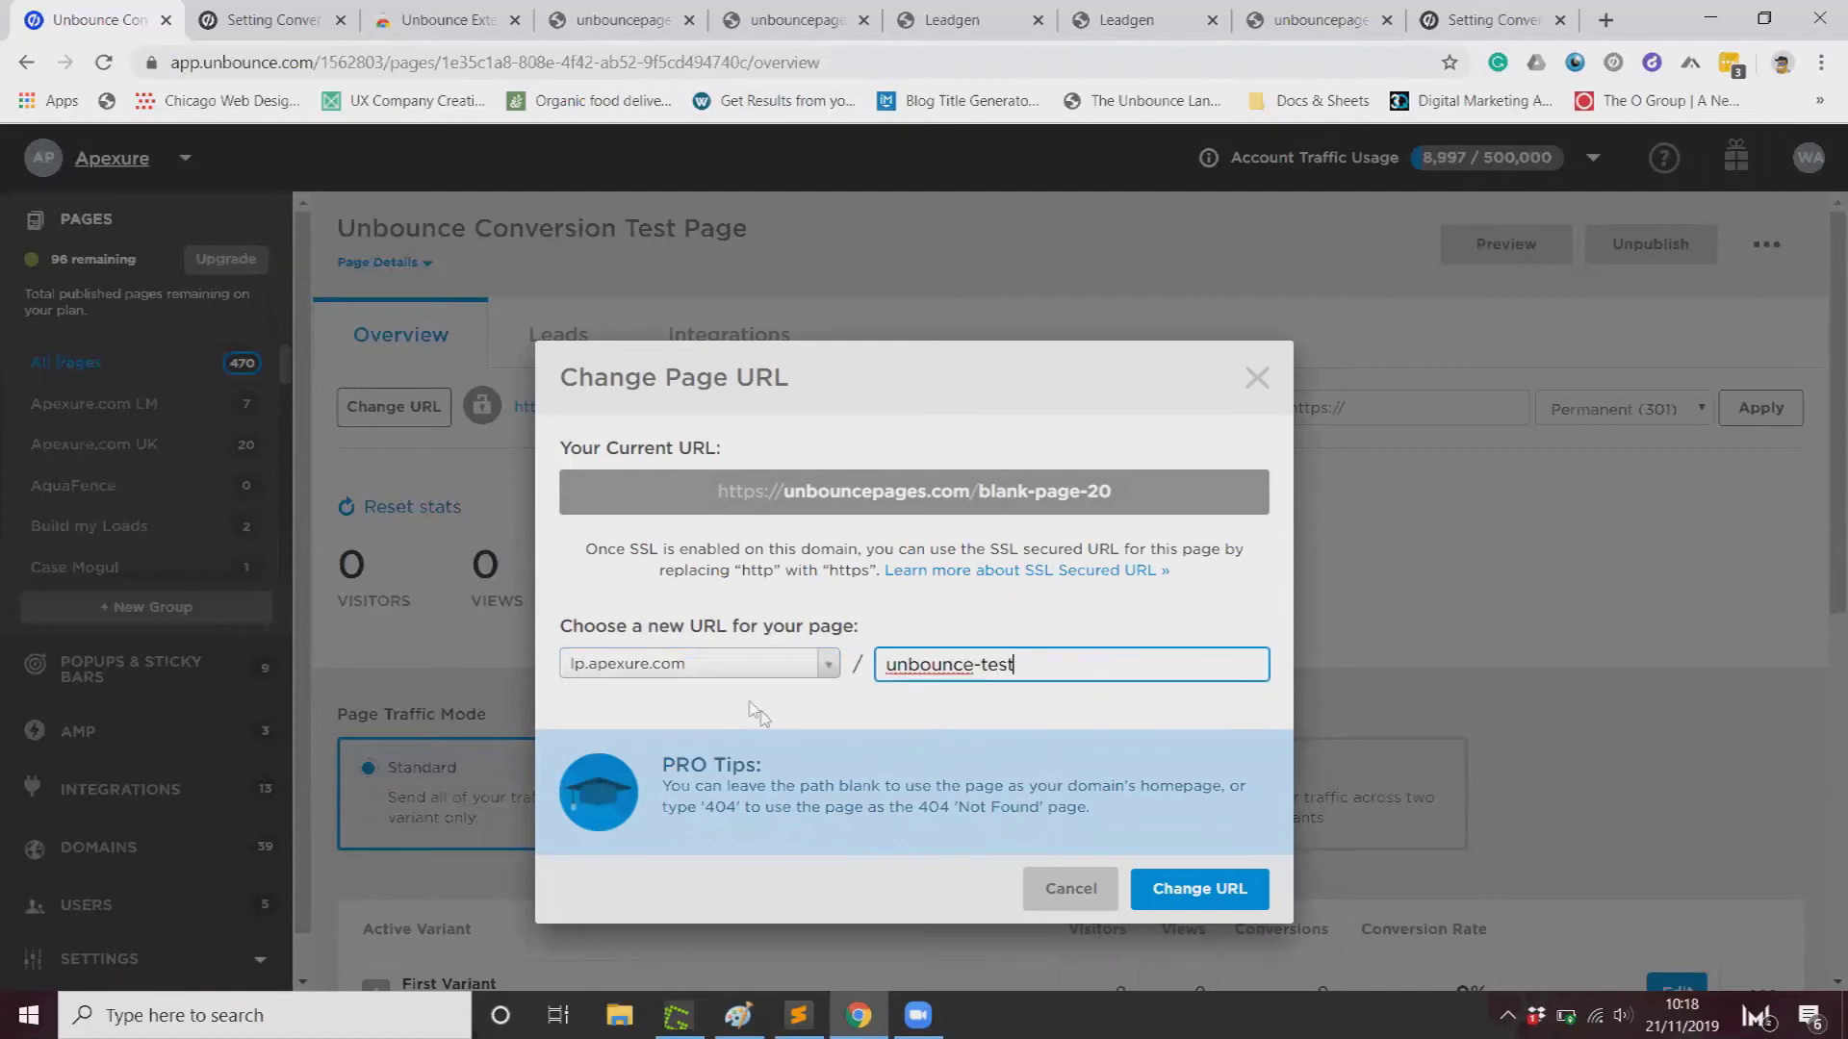
click(1198, 888)
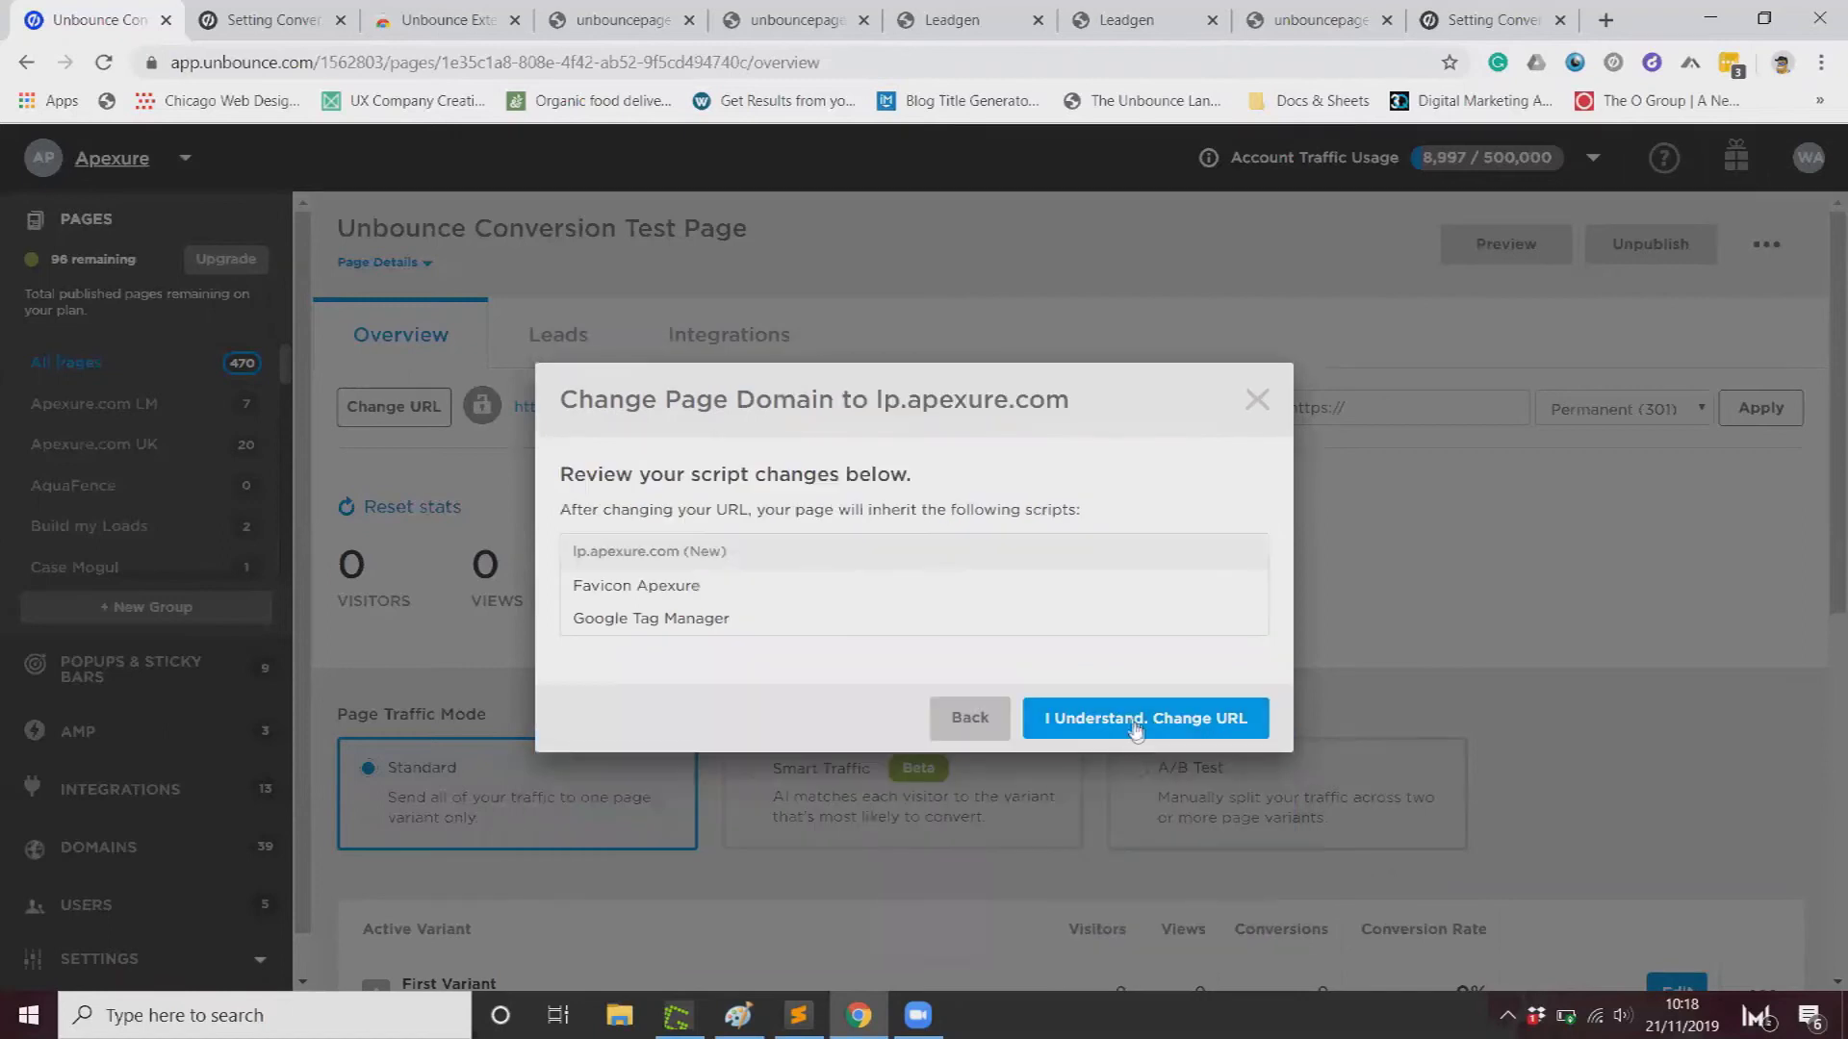
click(1131, 724)
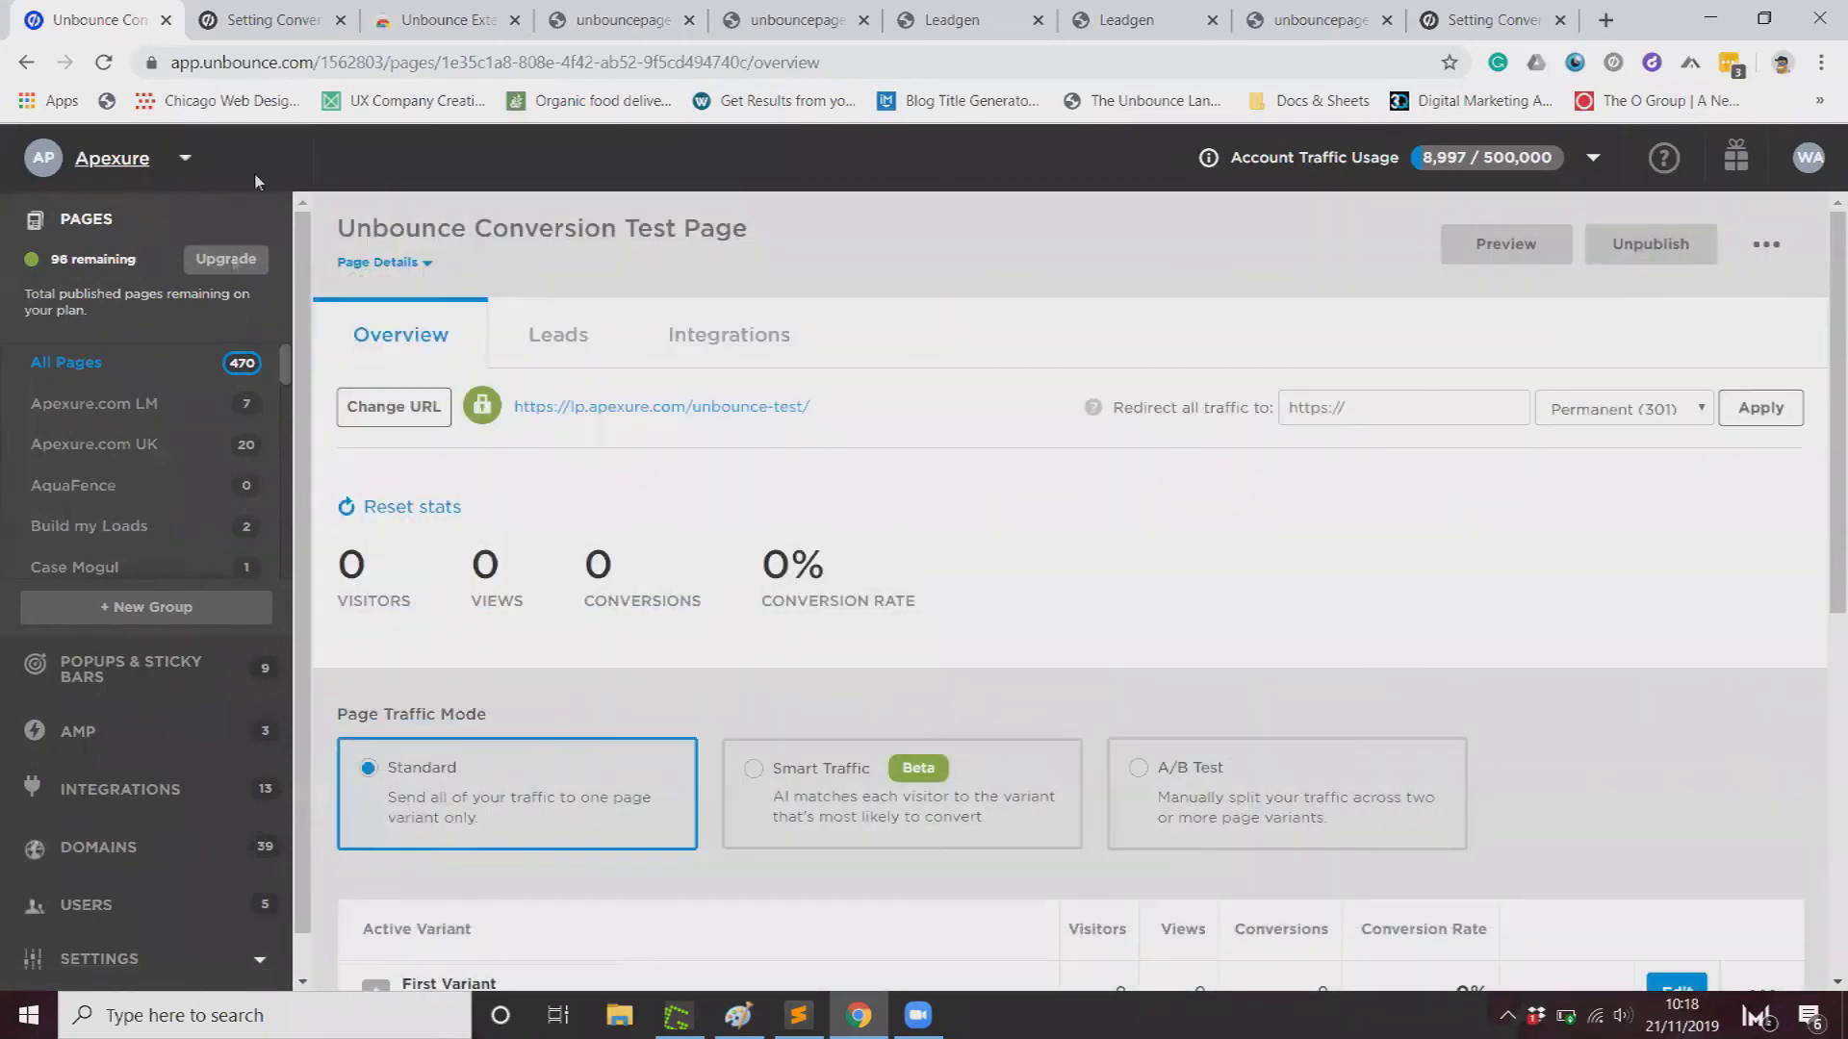
click(81, 370)
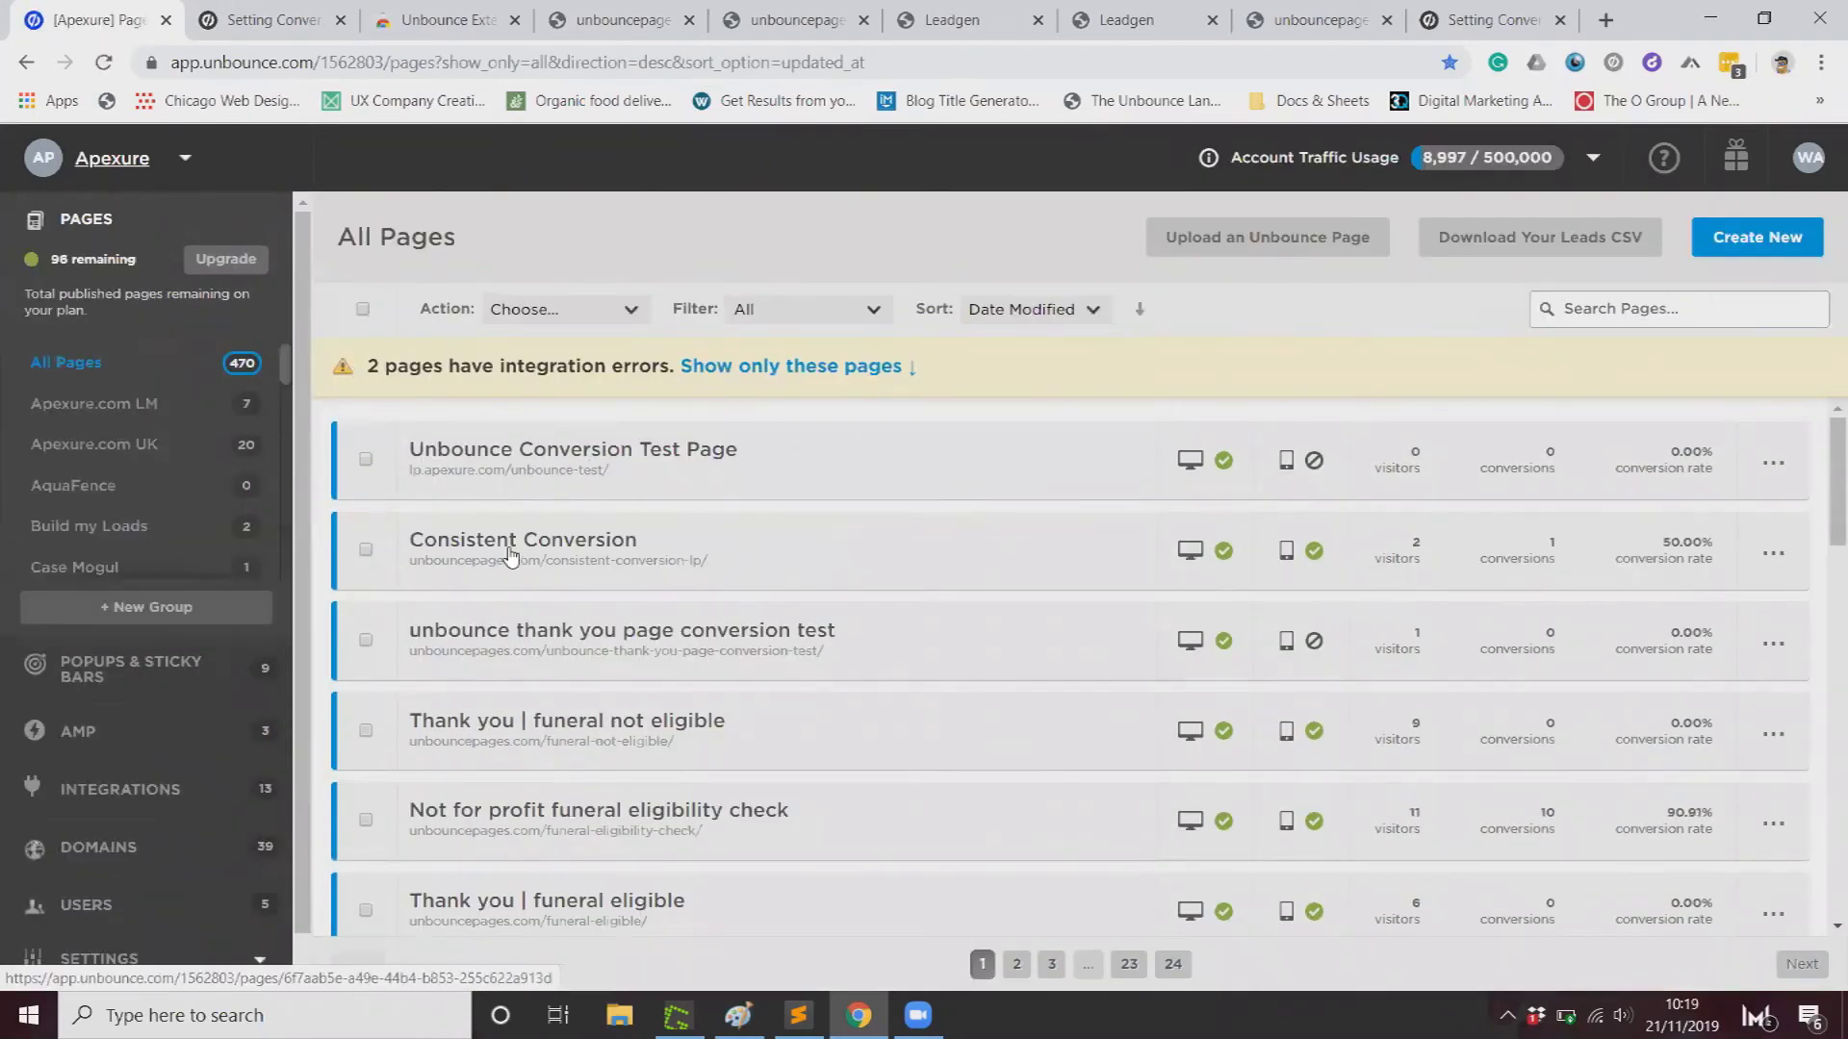
Step: Find the 'unbounce thank you page conversion test' in All Pages and open its overview
click(510, 556)
key(alt+Left)
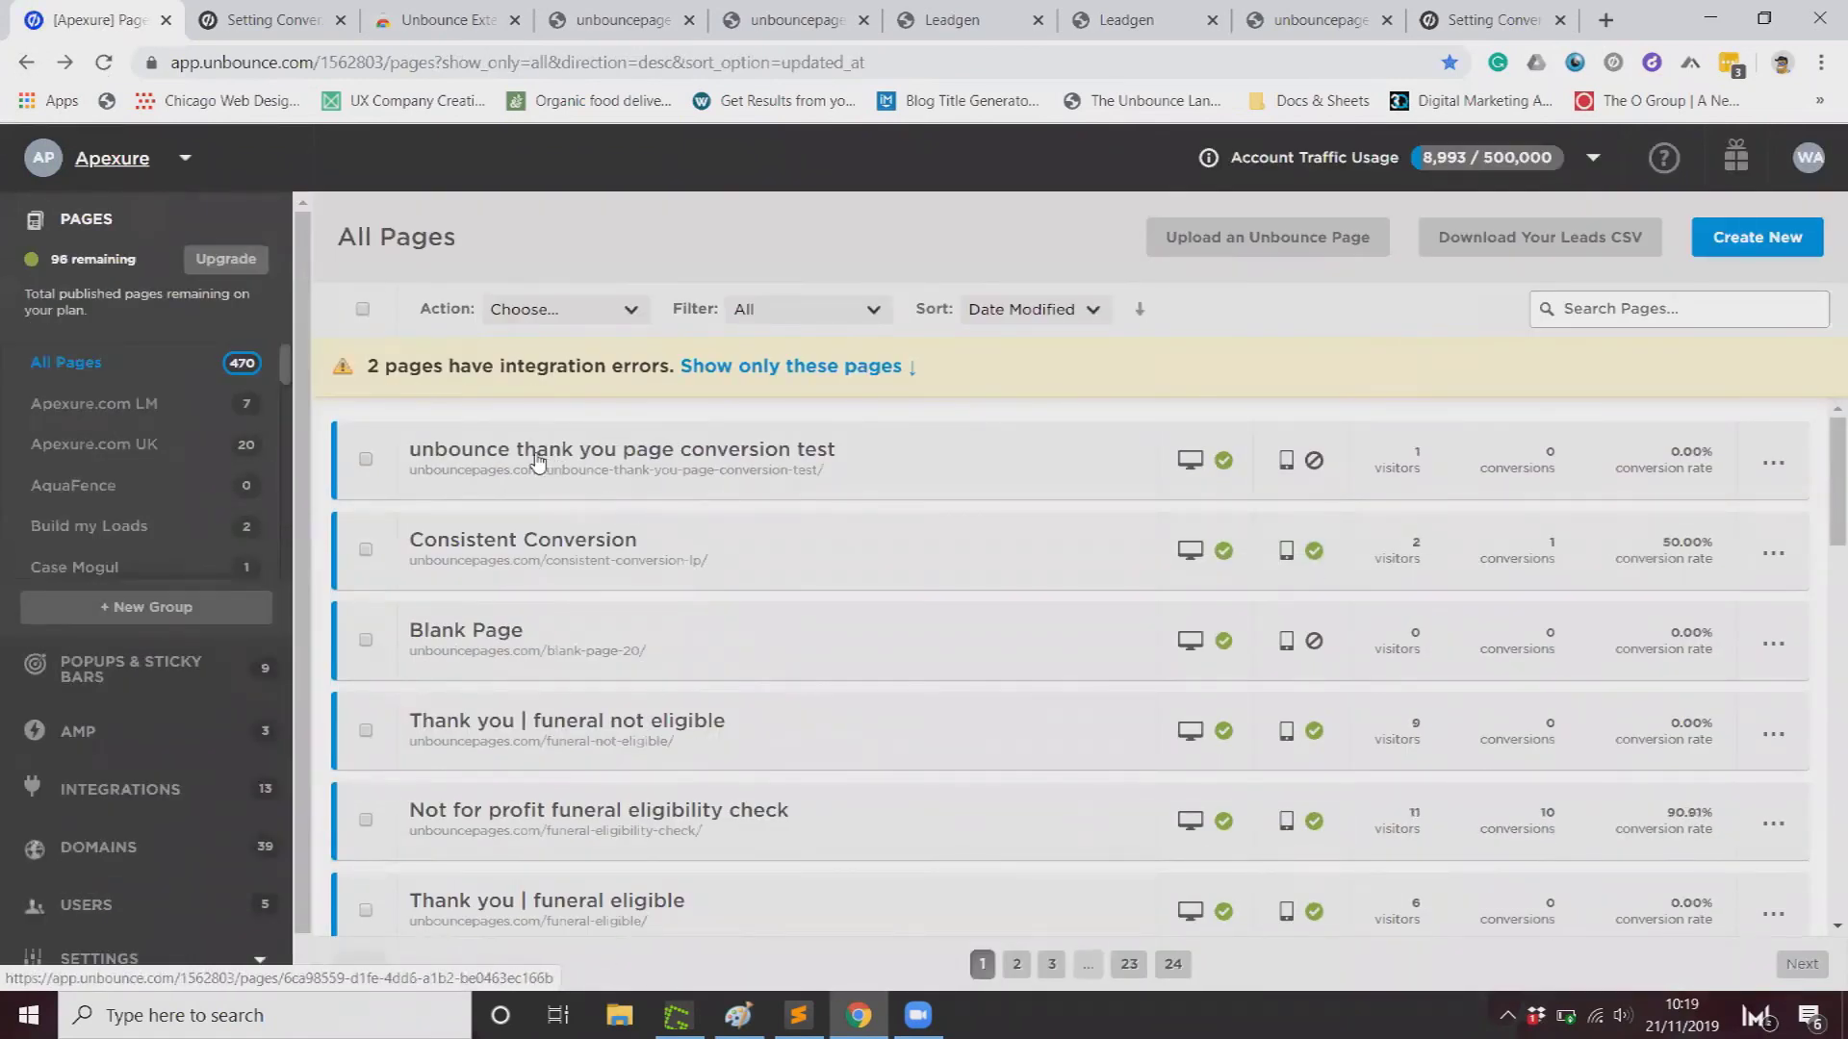
click(817, 452)
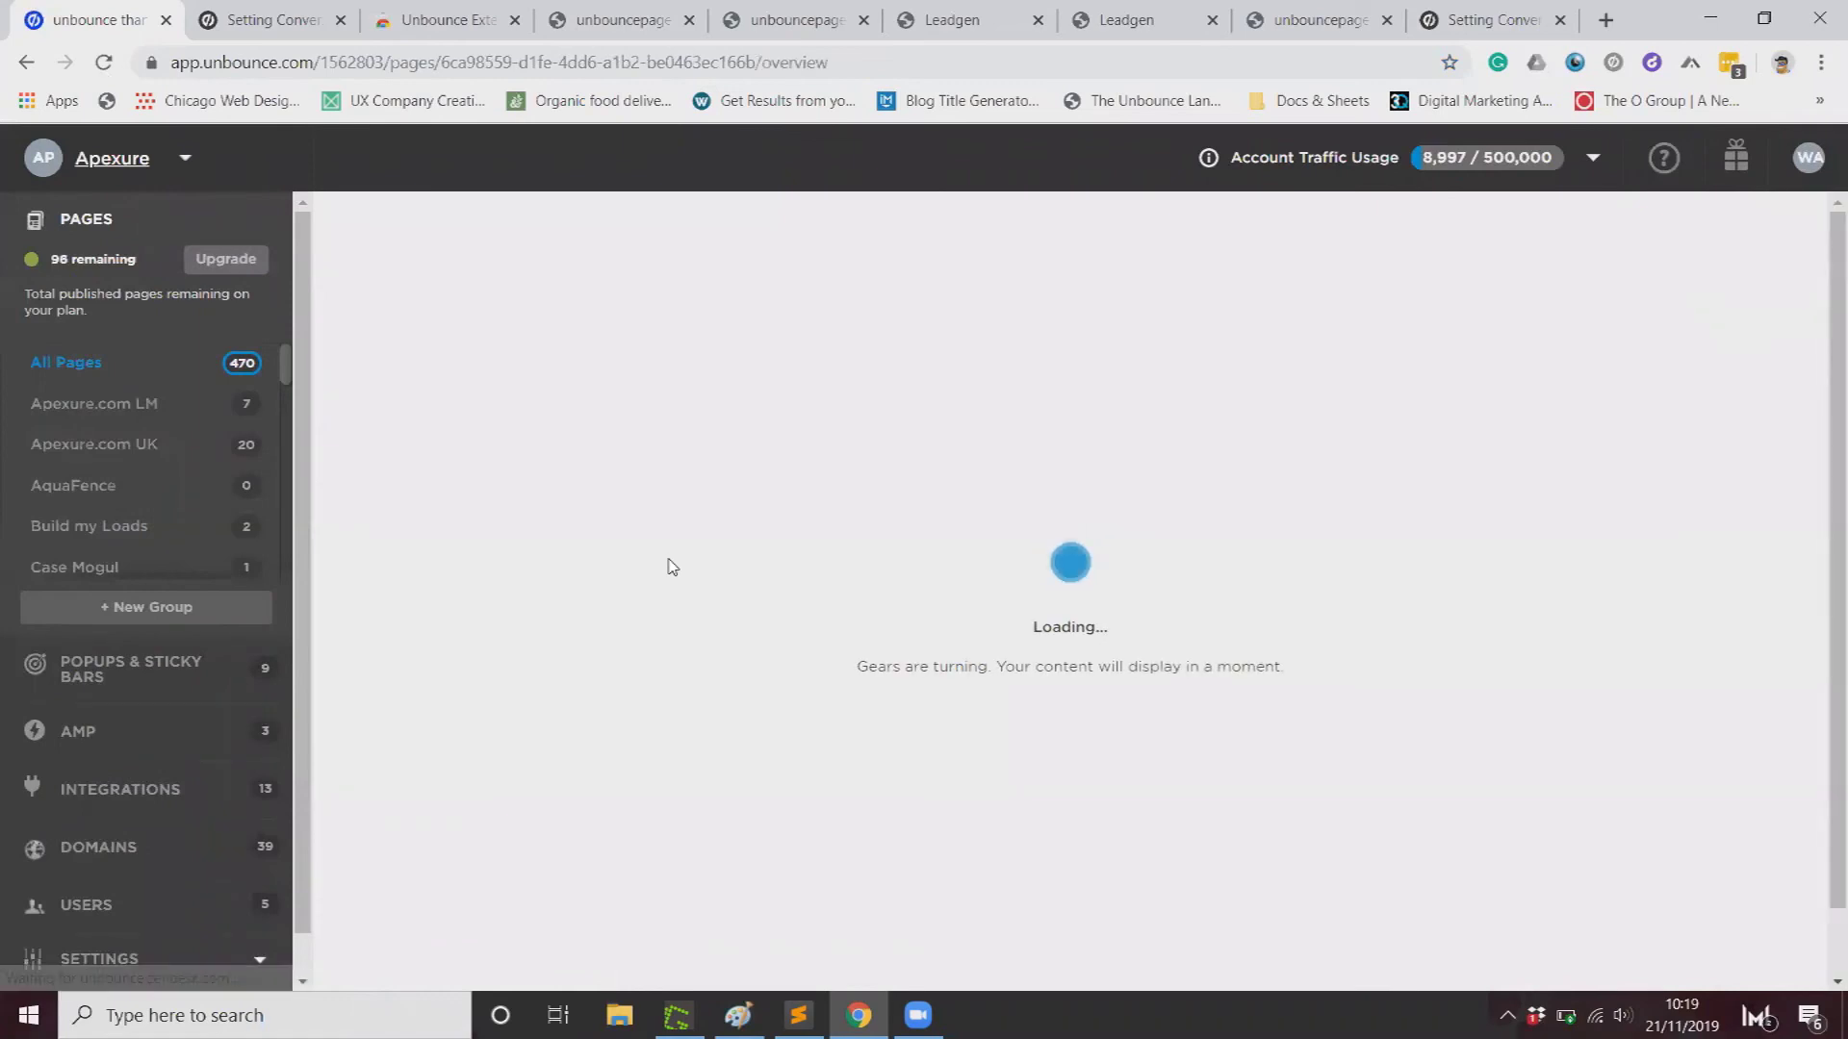
scroll(671, 567, down, 3)
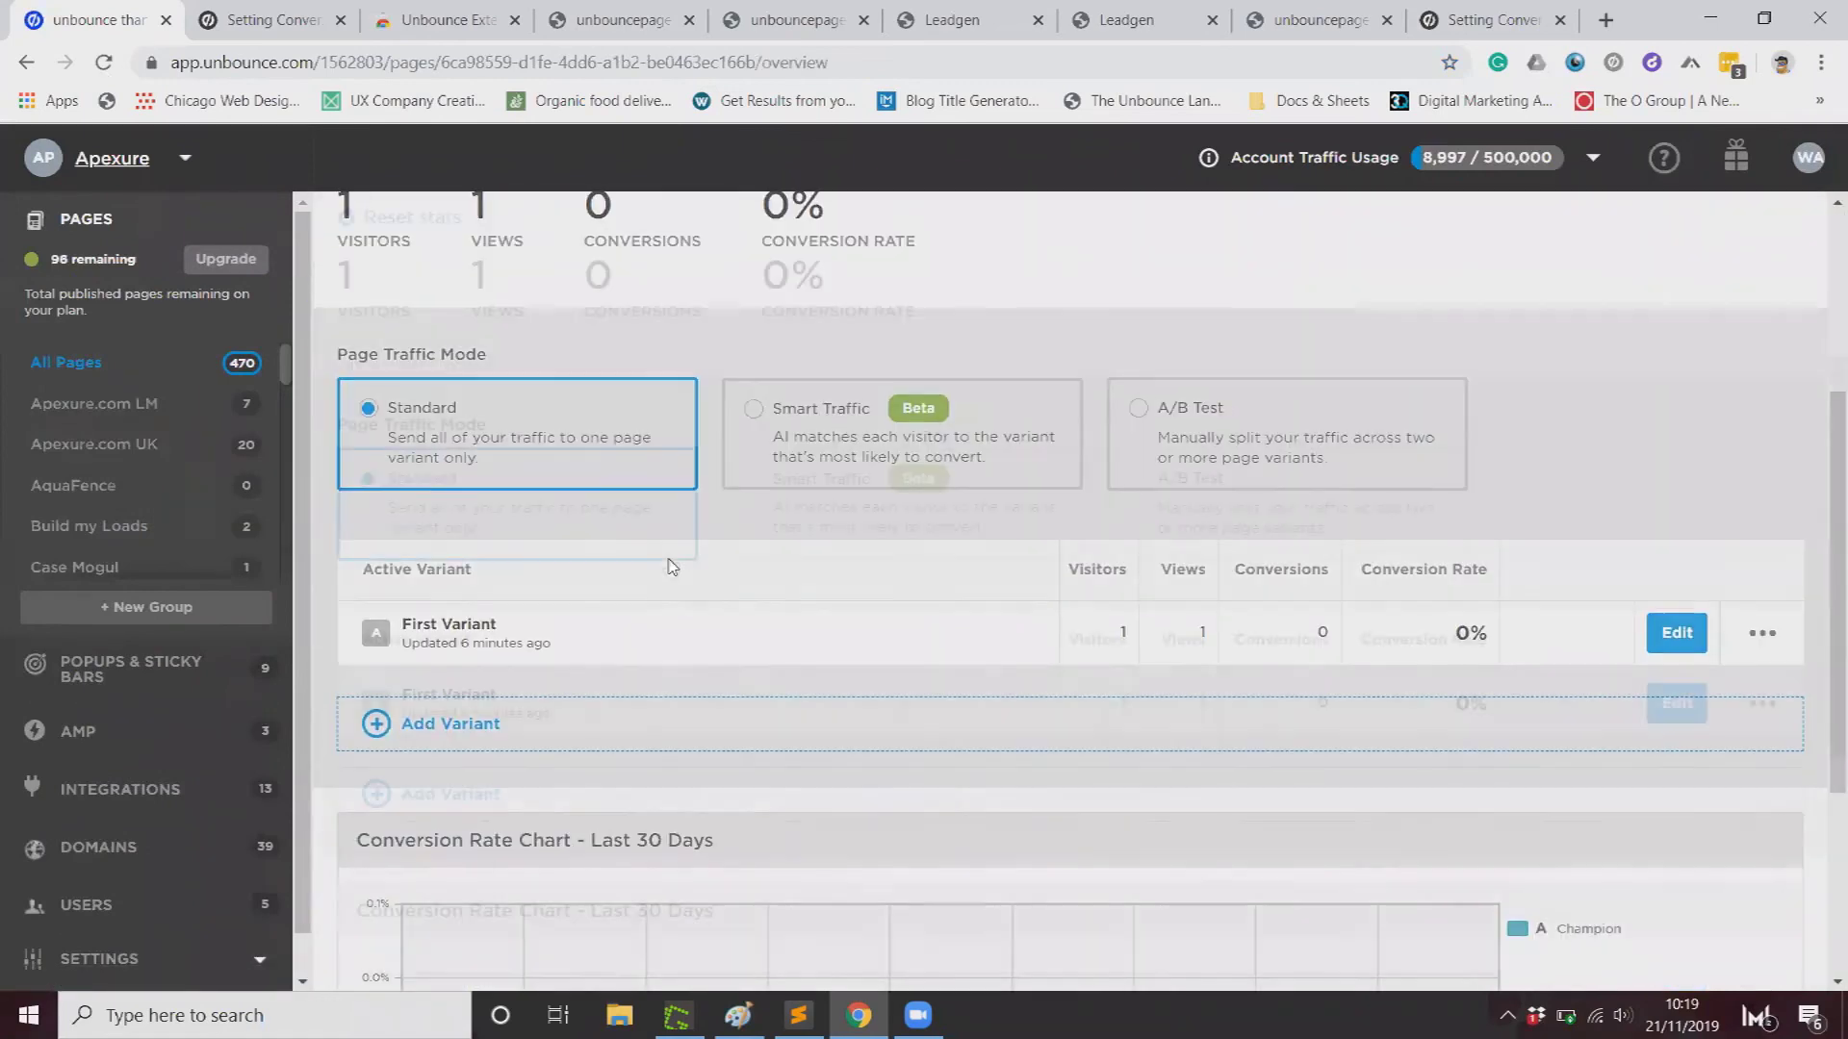
scroll(672, 567, up, 3)
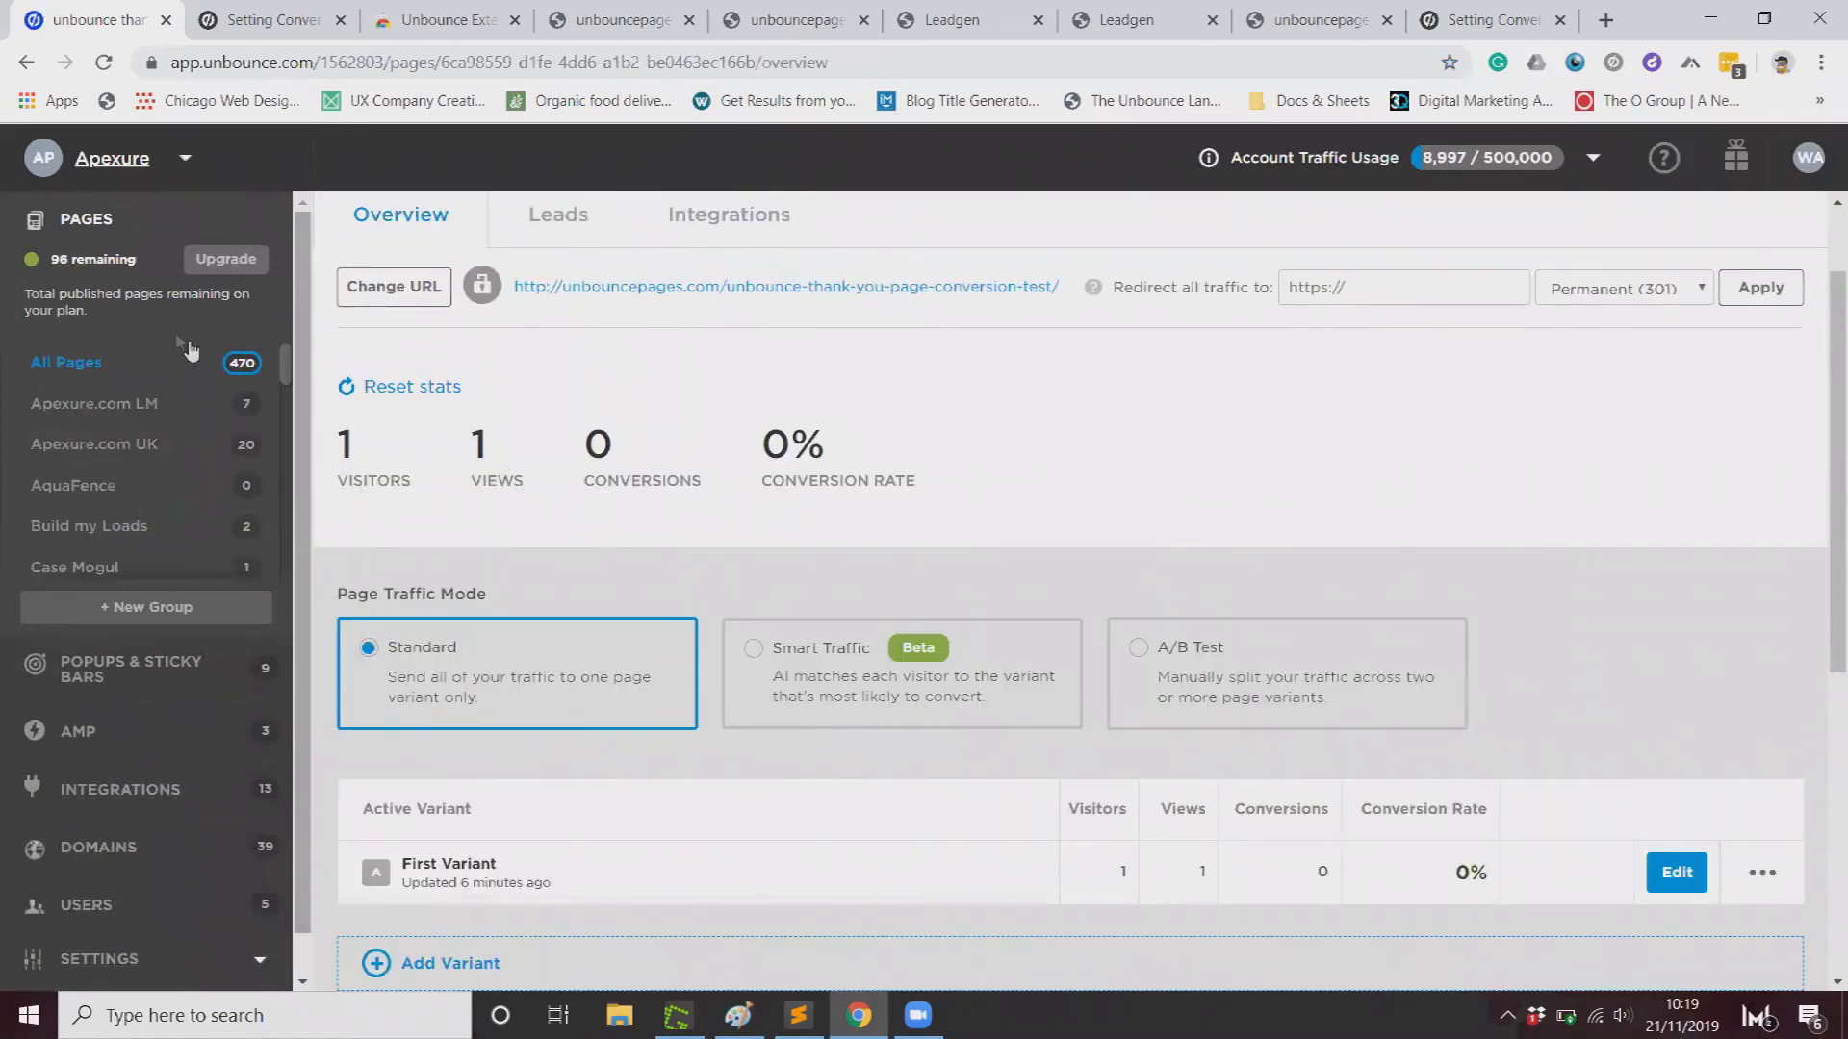
click(27, 65)
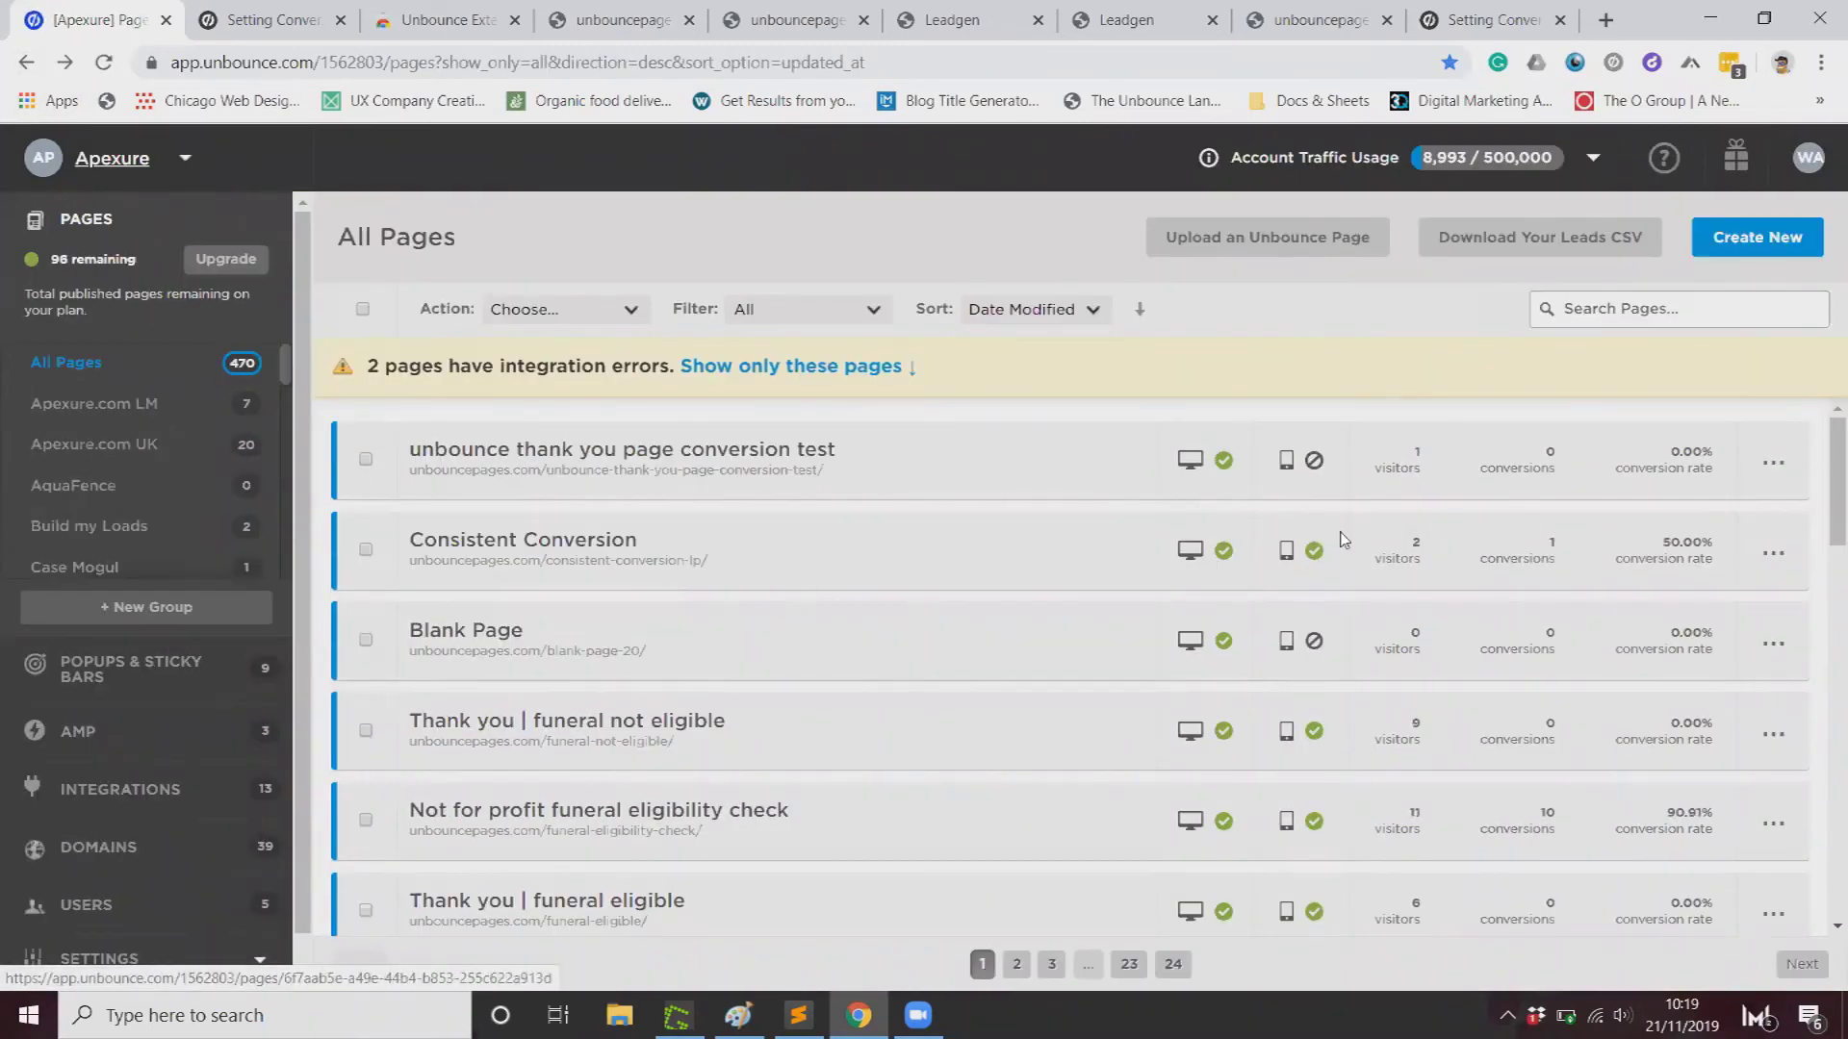
click(655, 547)
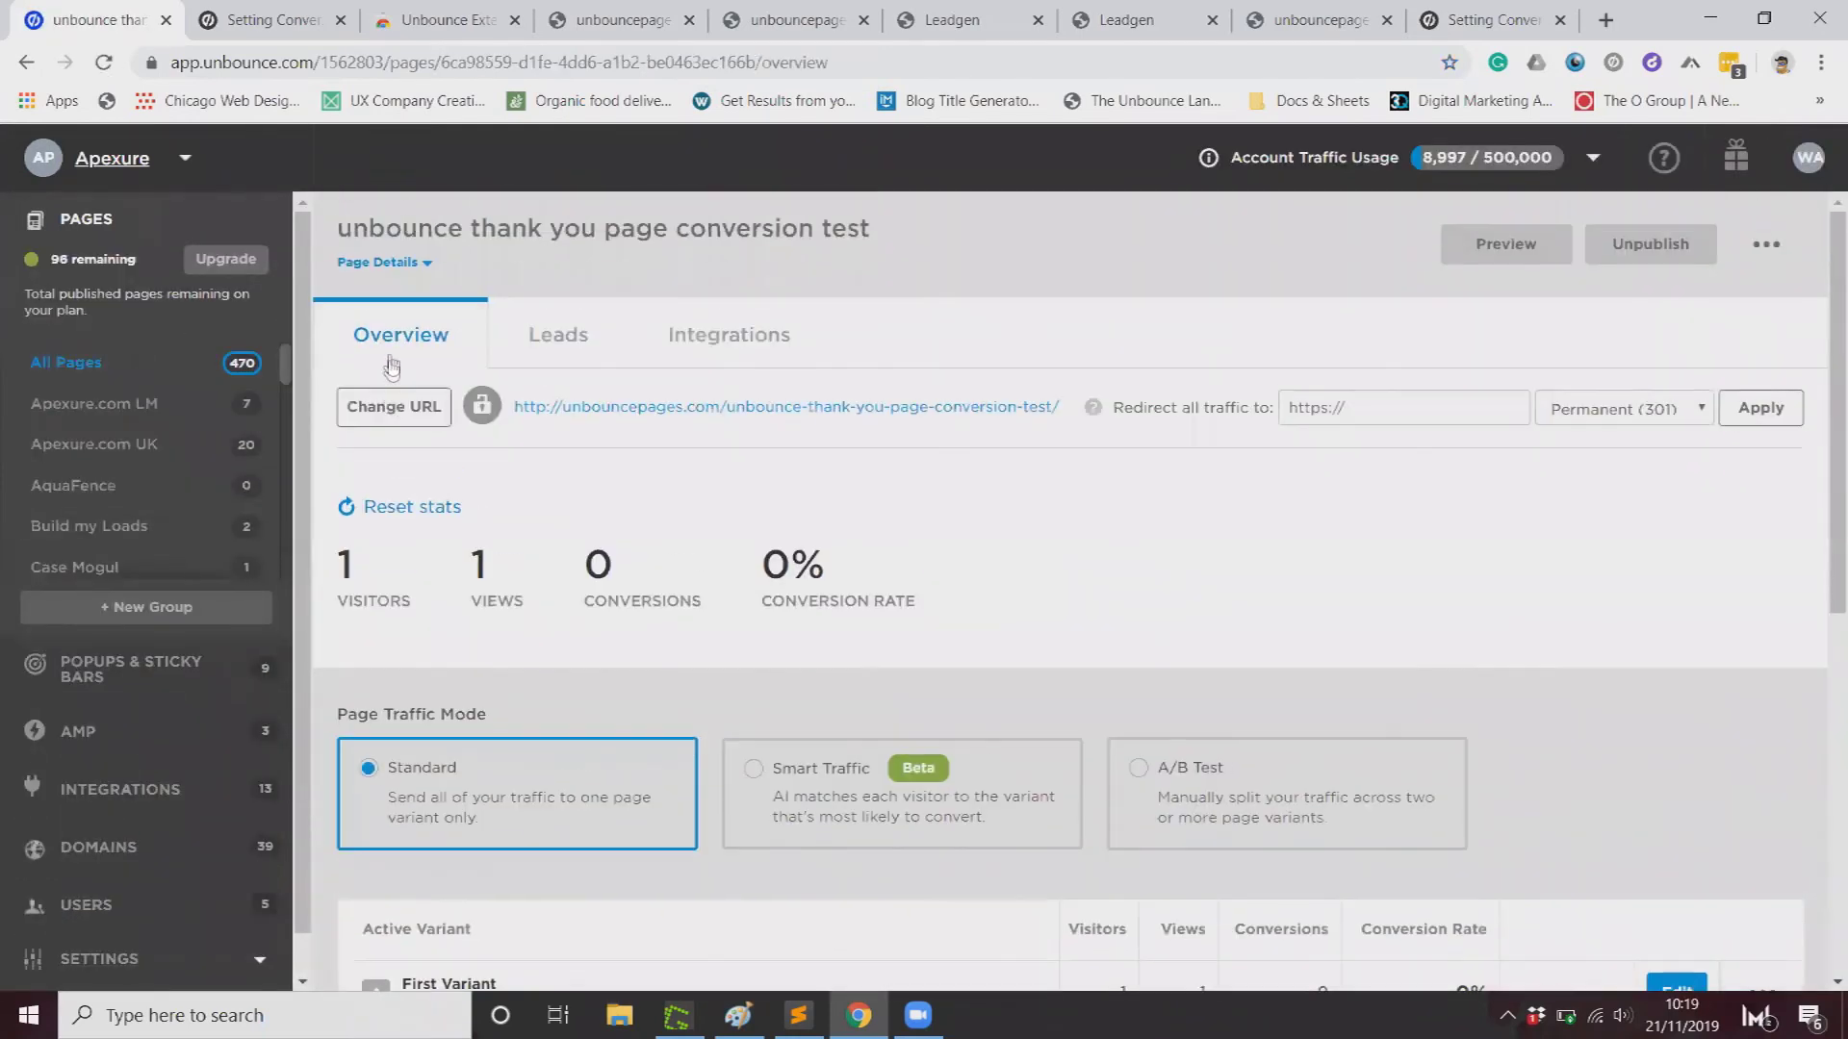
Step: Change the thank-you page URL to lp.apexure.com/unbounce-thank-you/ and confirm the change
click(378, 406)
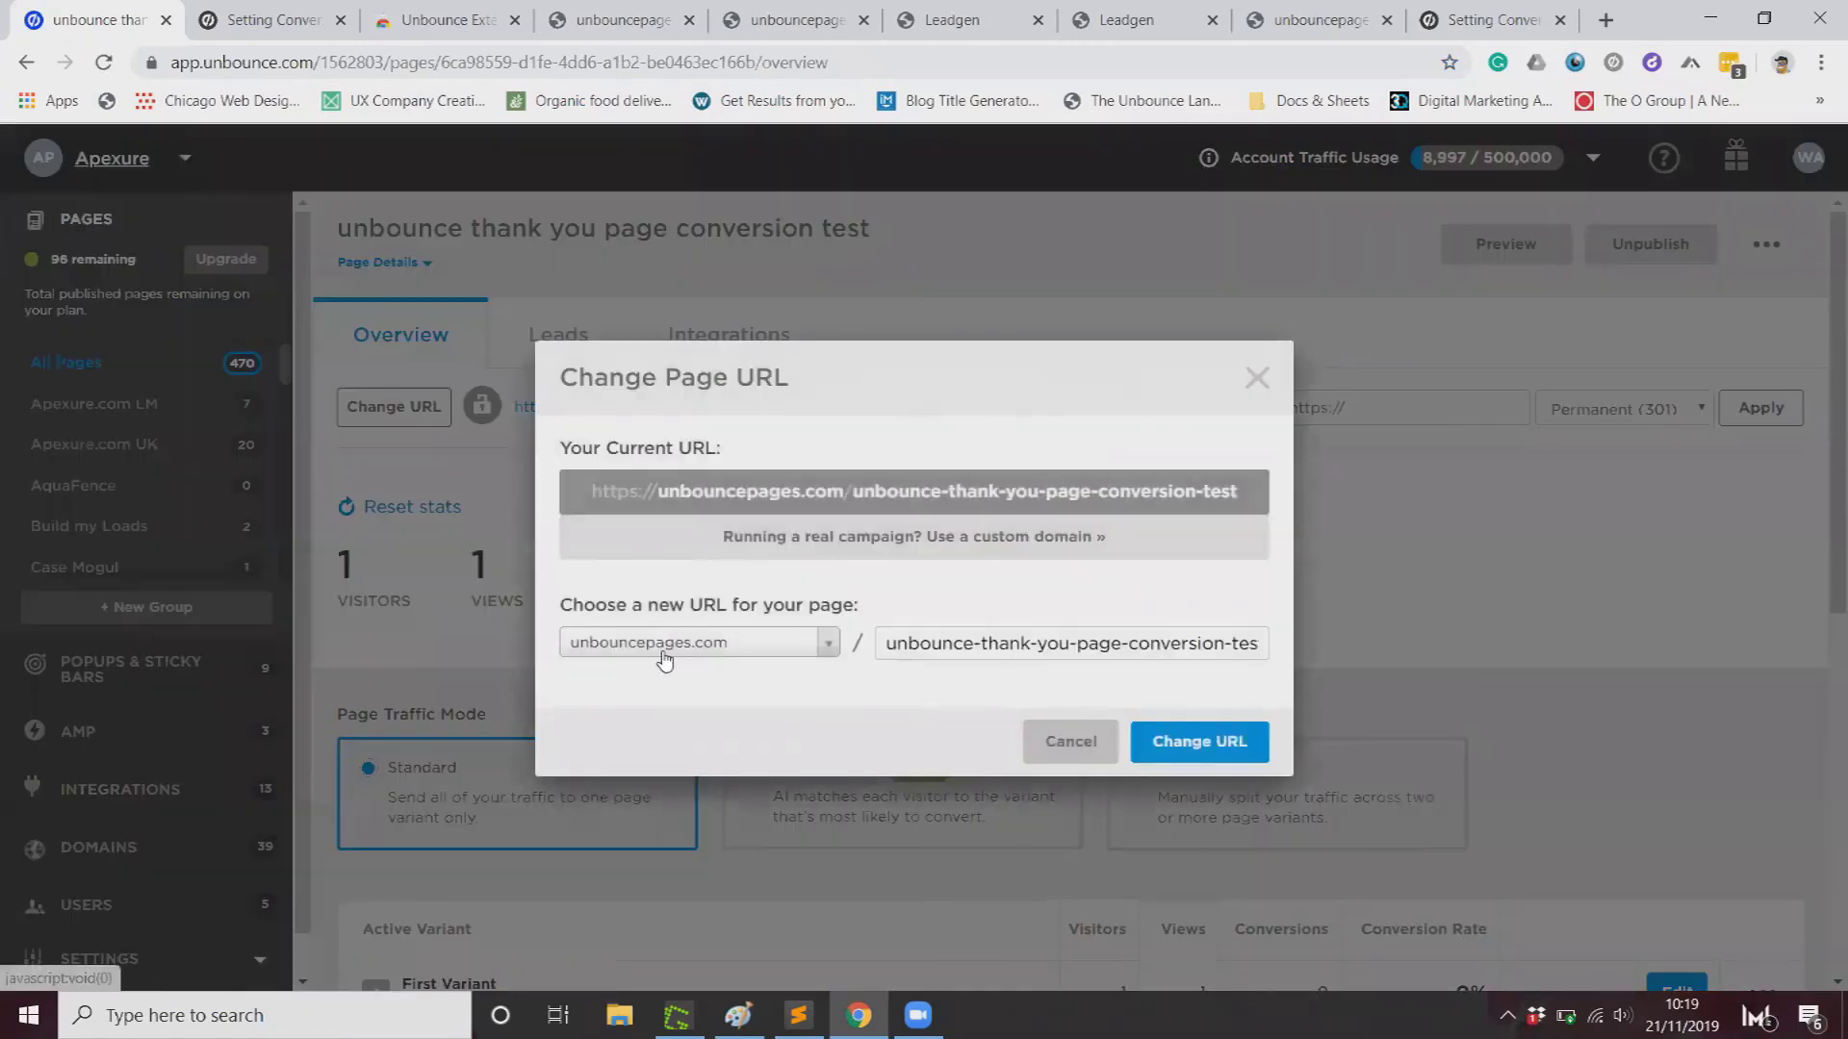
click(663, 661)
scroll(828, 770, down, 5)
click(837, 712)
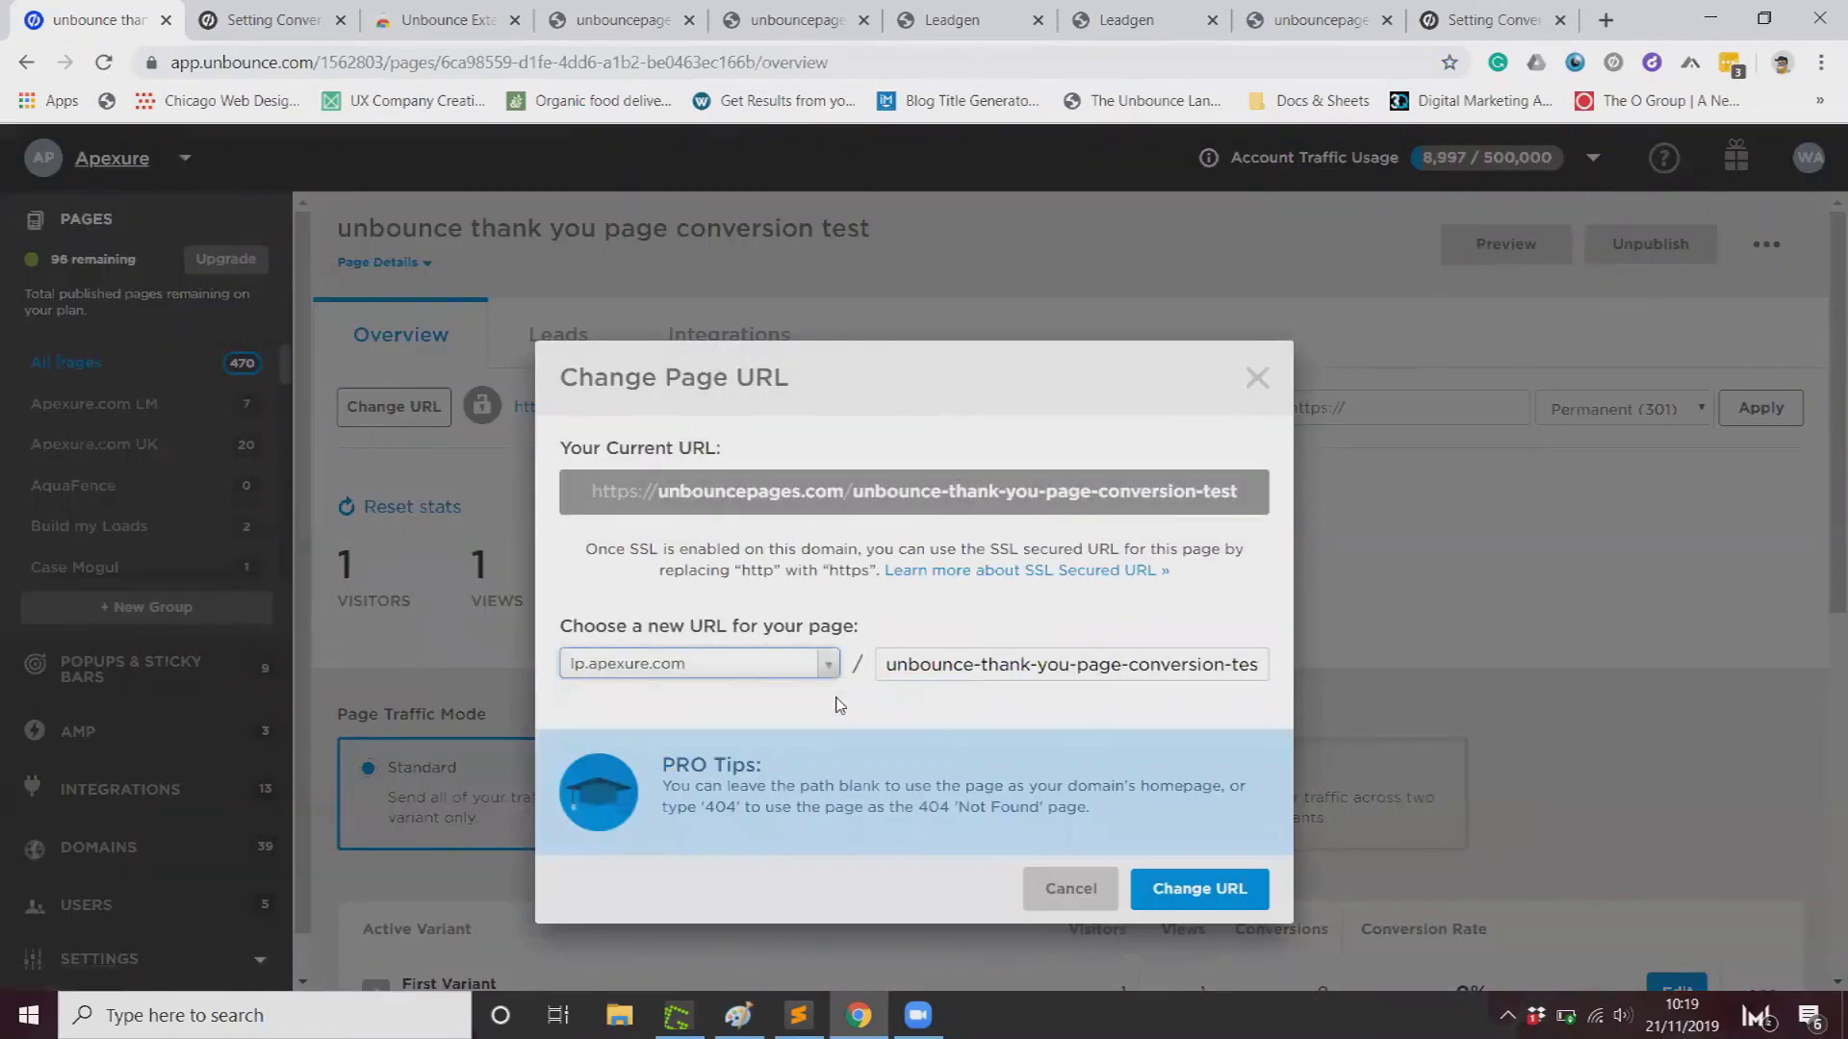
drag(1022, 671, 1012, 666)
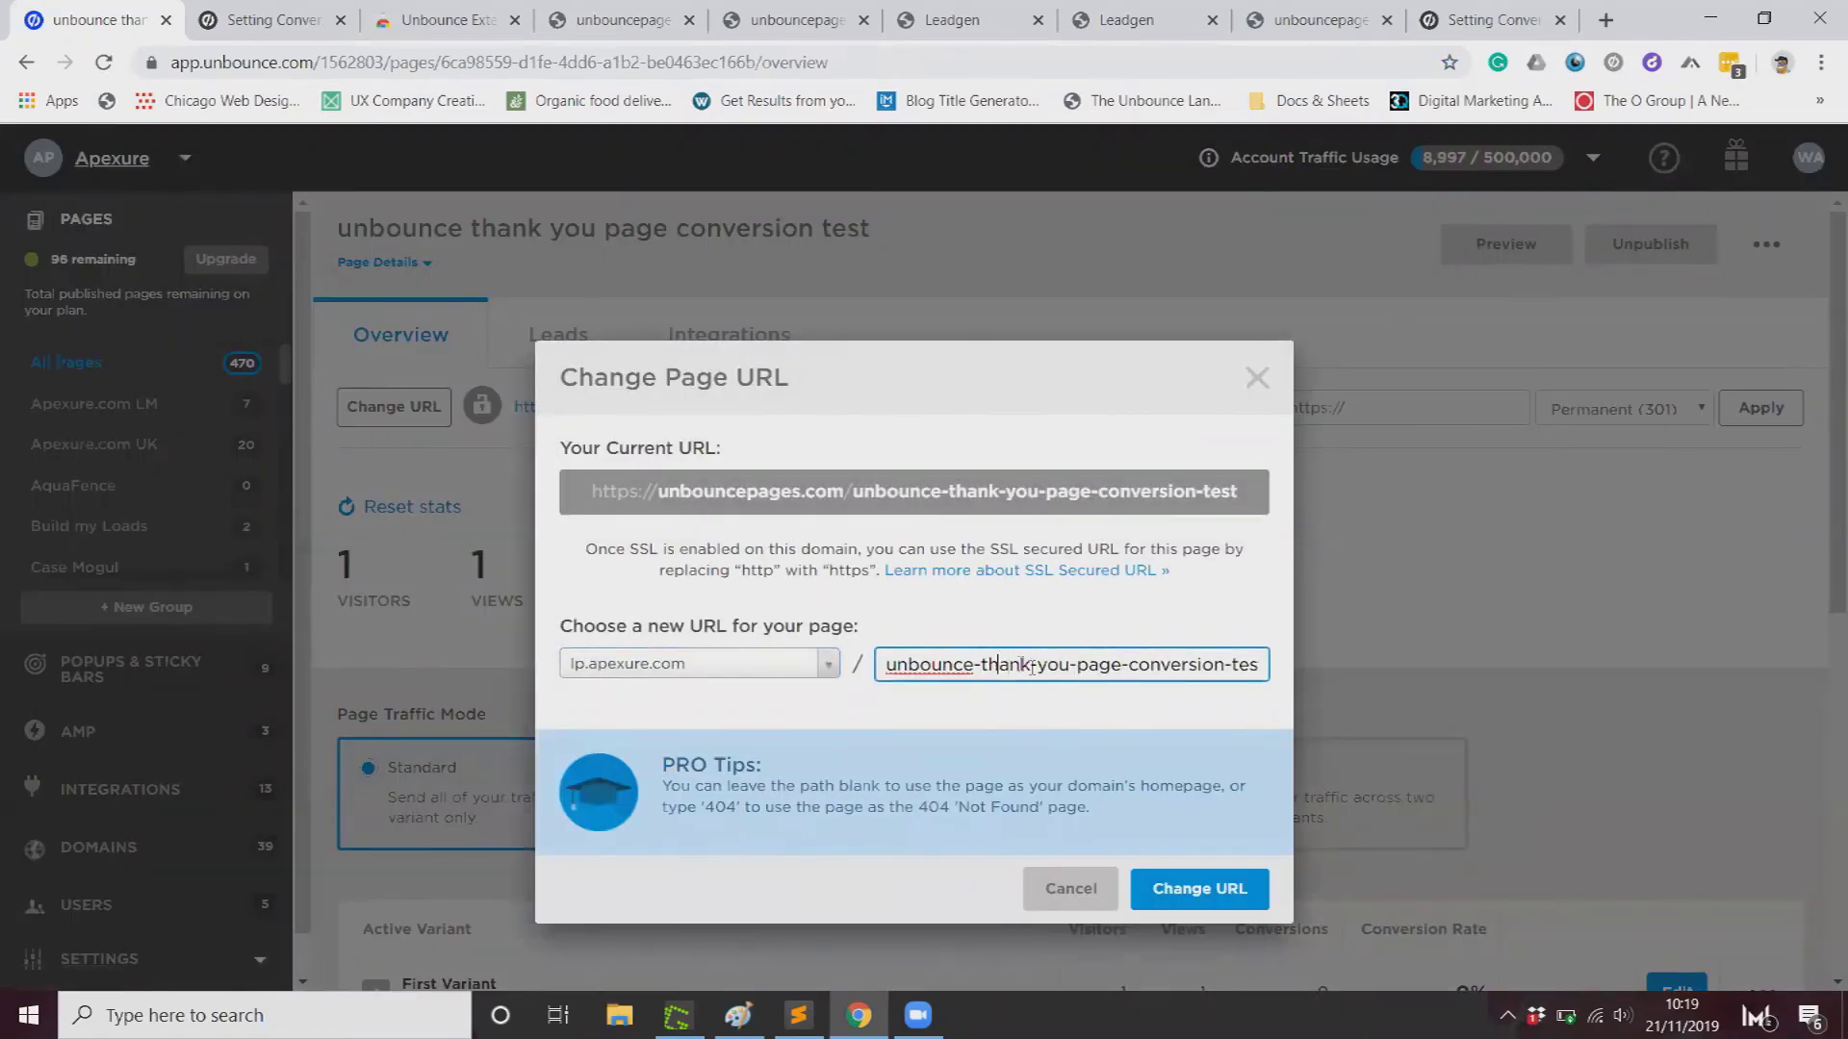
drag(1072, 664, 1744, 709)
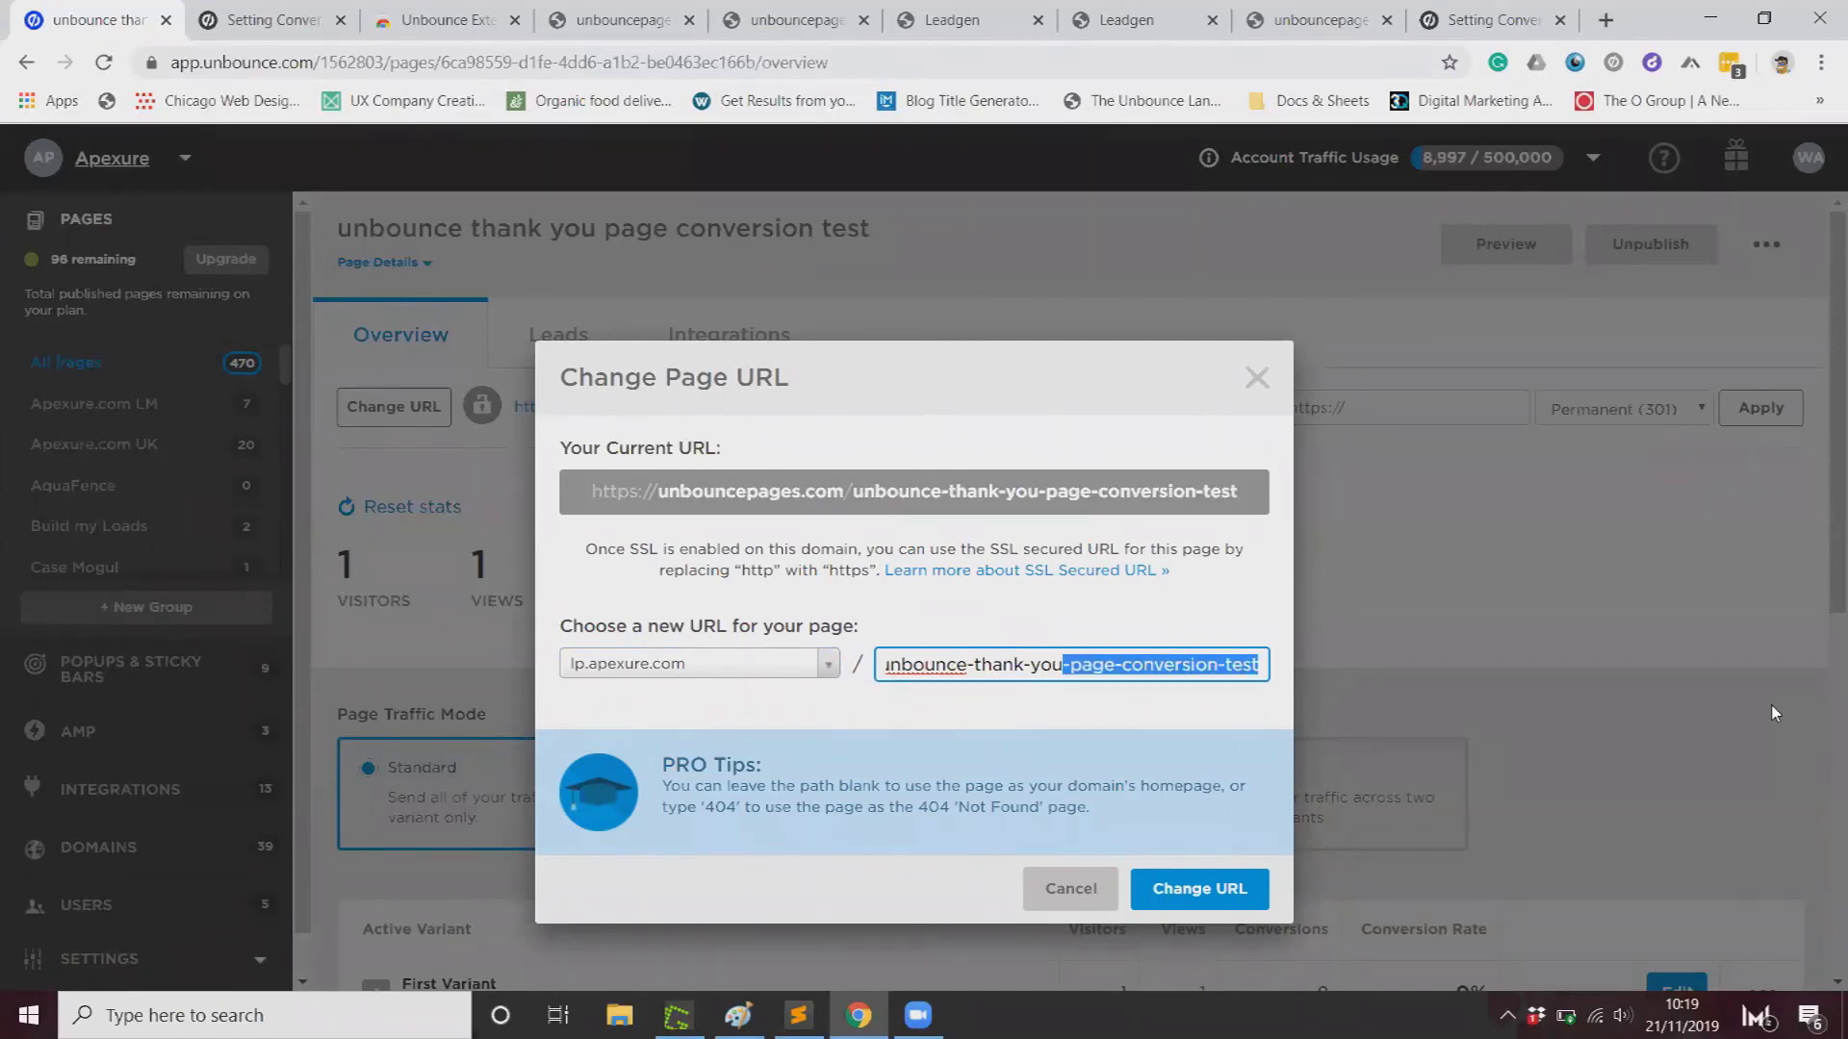
key(BackSpace)
click(1249, 891)
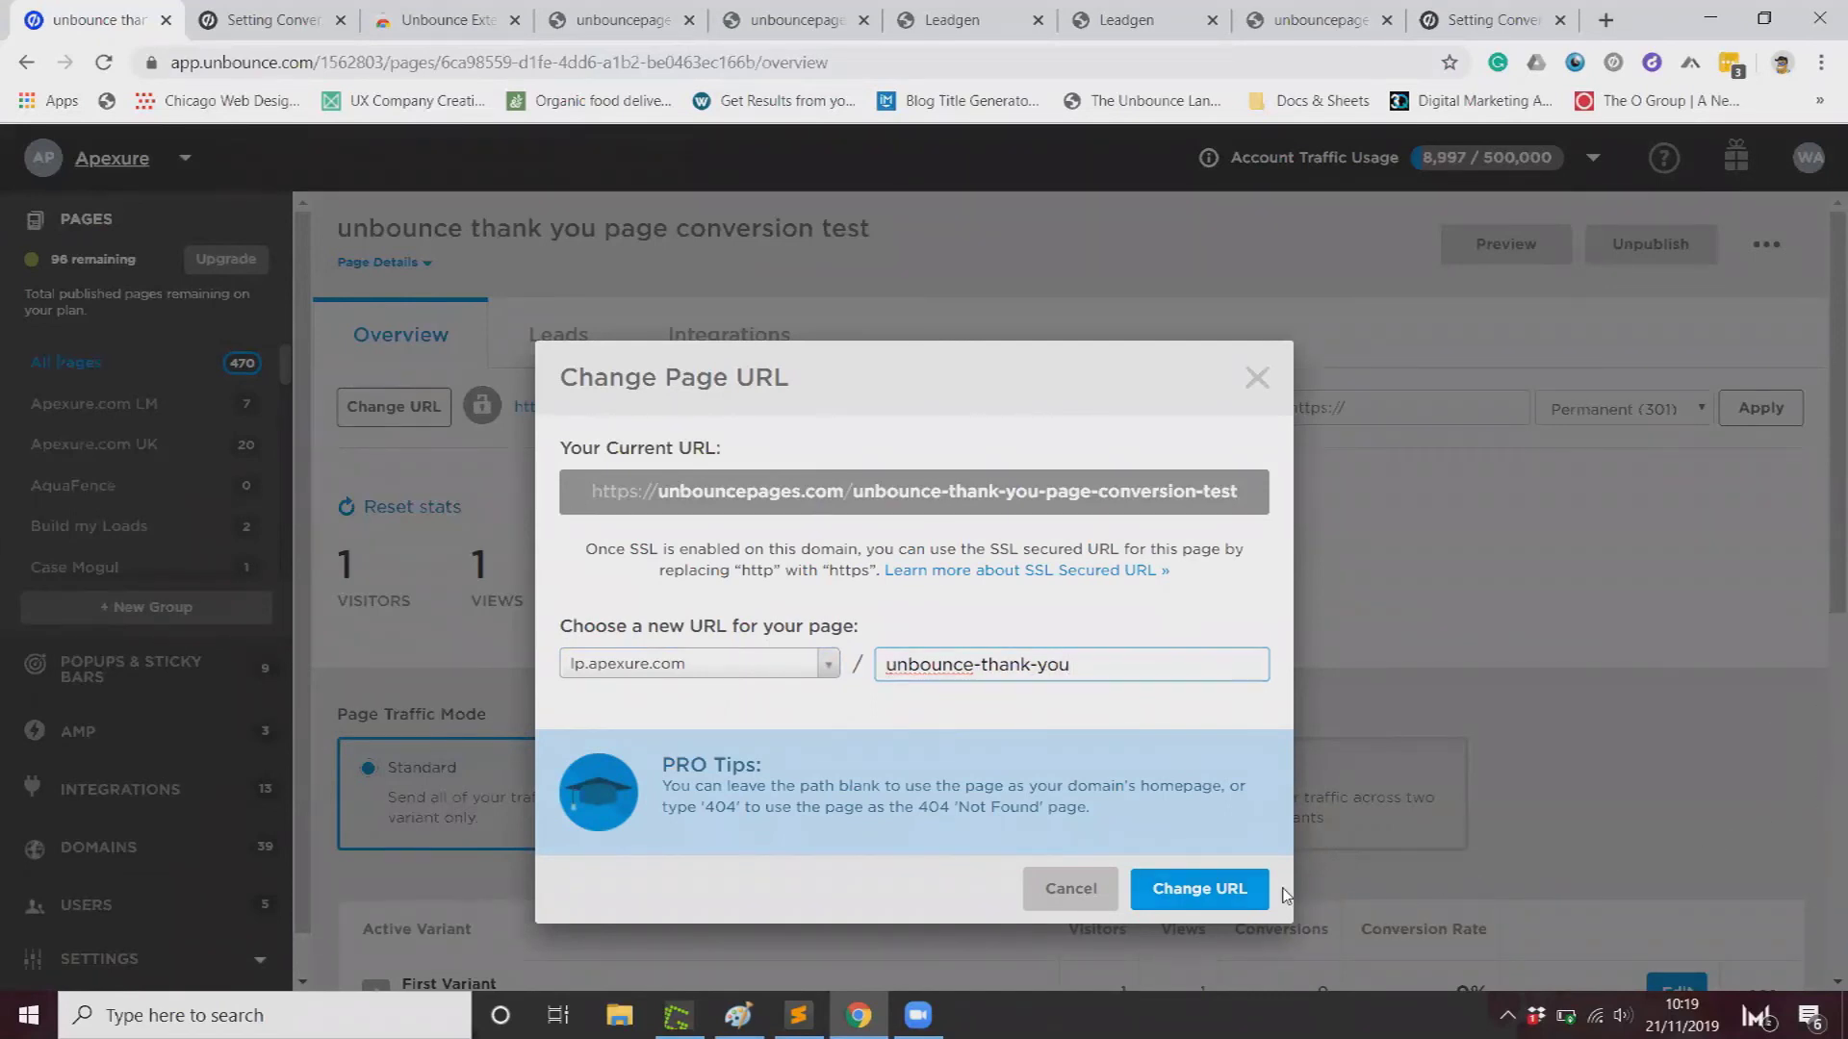
click(1143, 730)
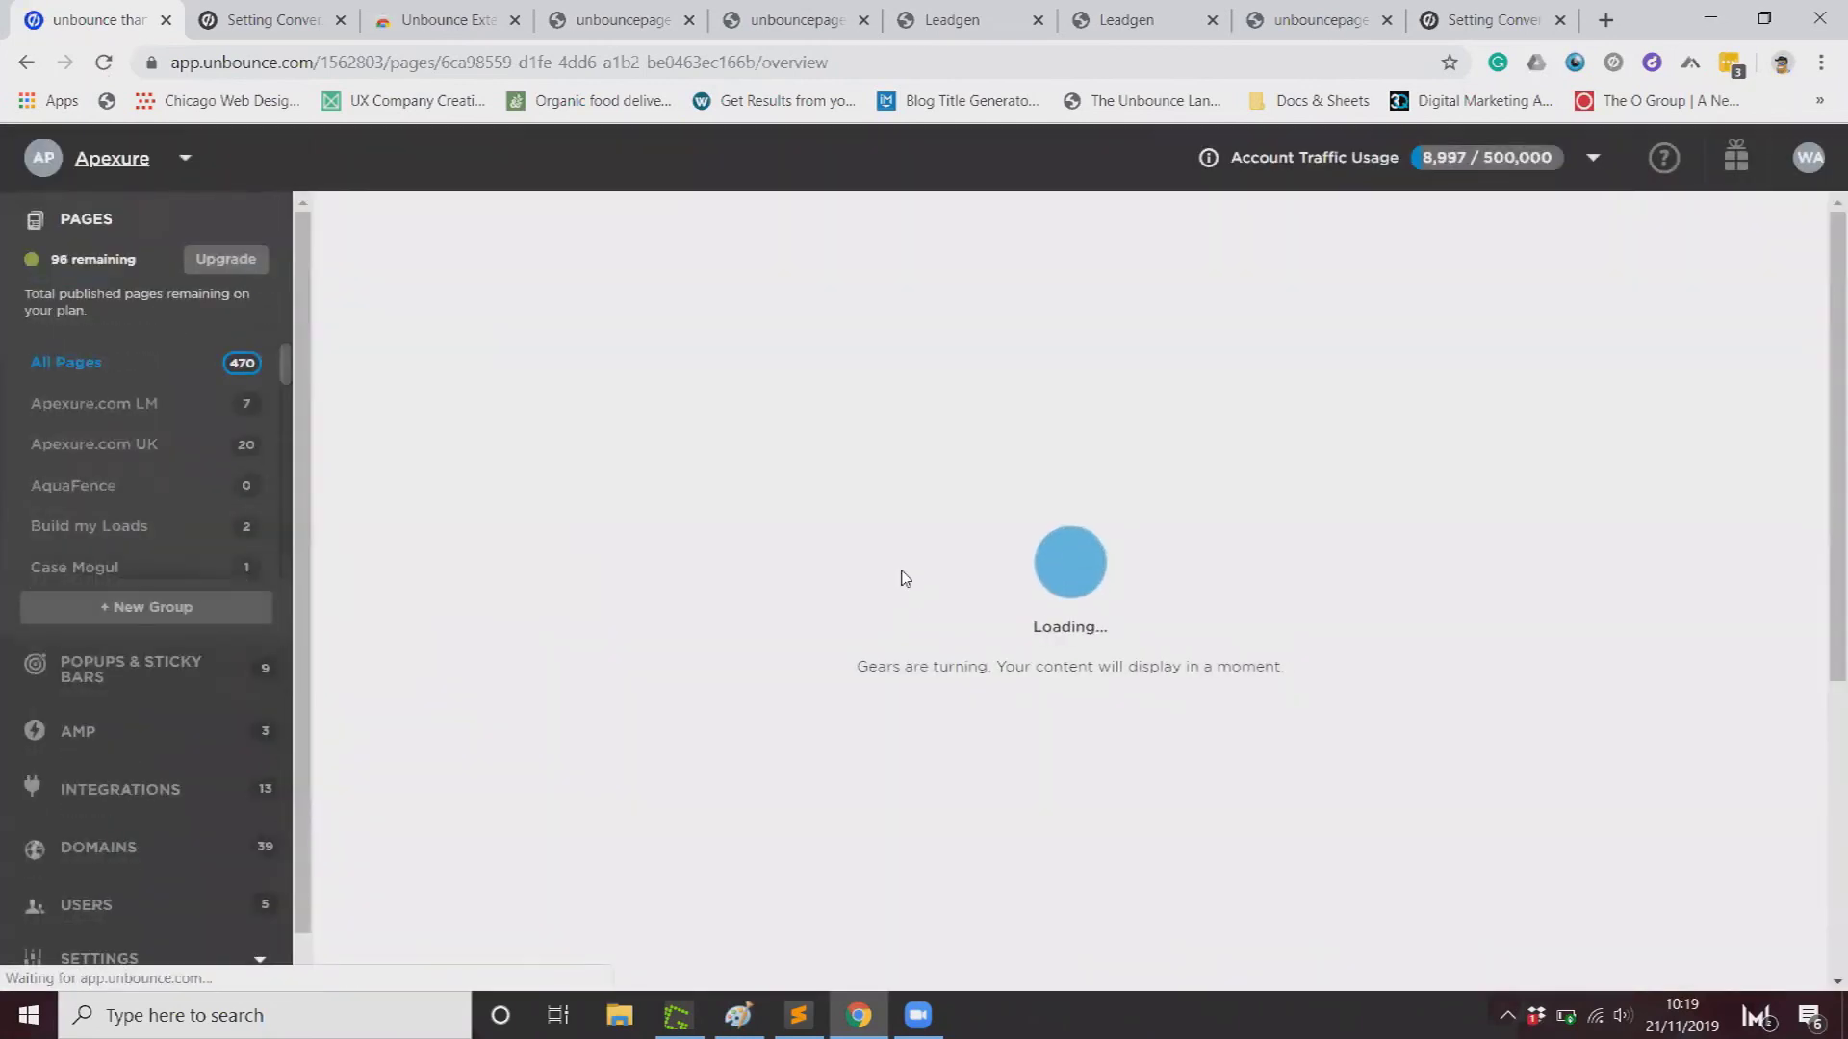
Step: Copy the new thank-you page link address
right_click(835, 421)
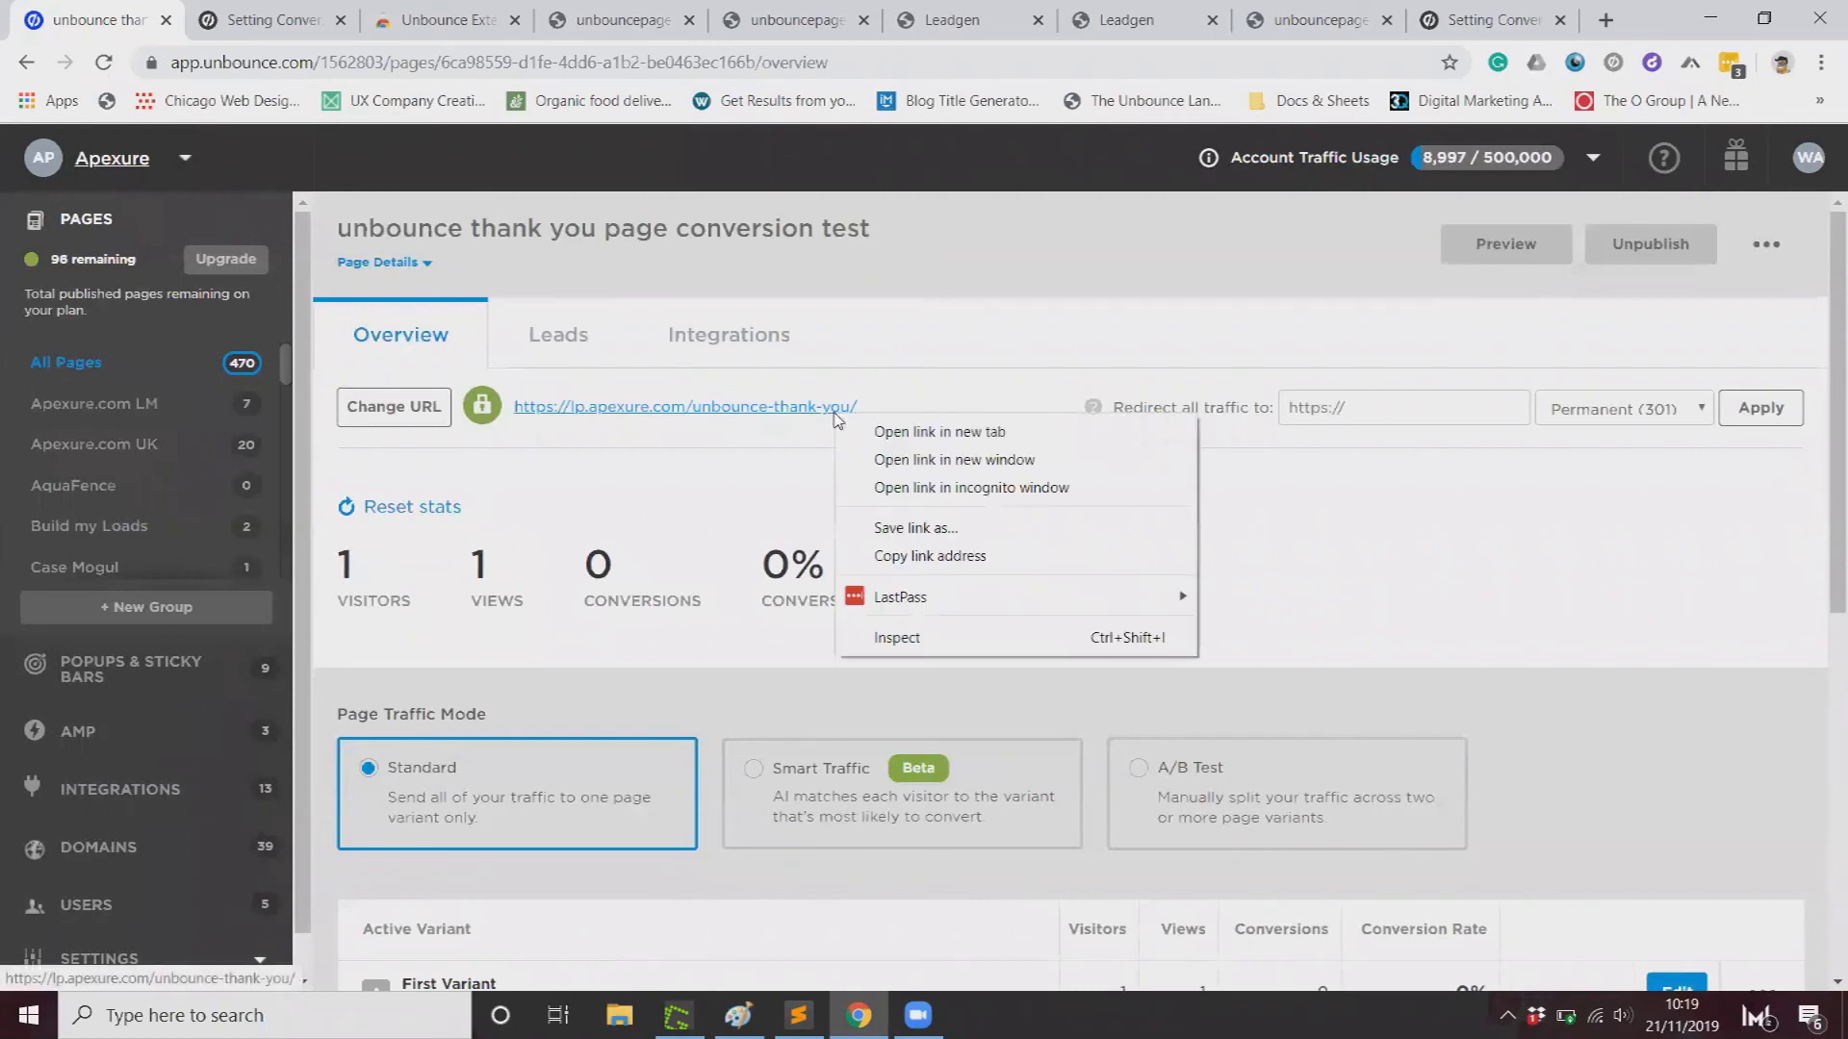
click(886, 542)
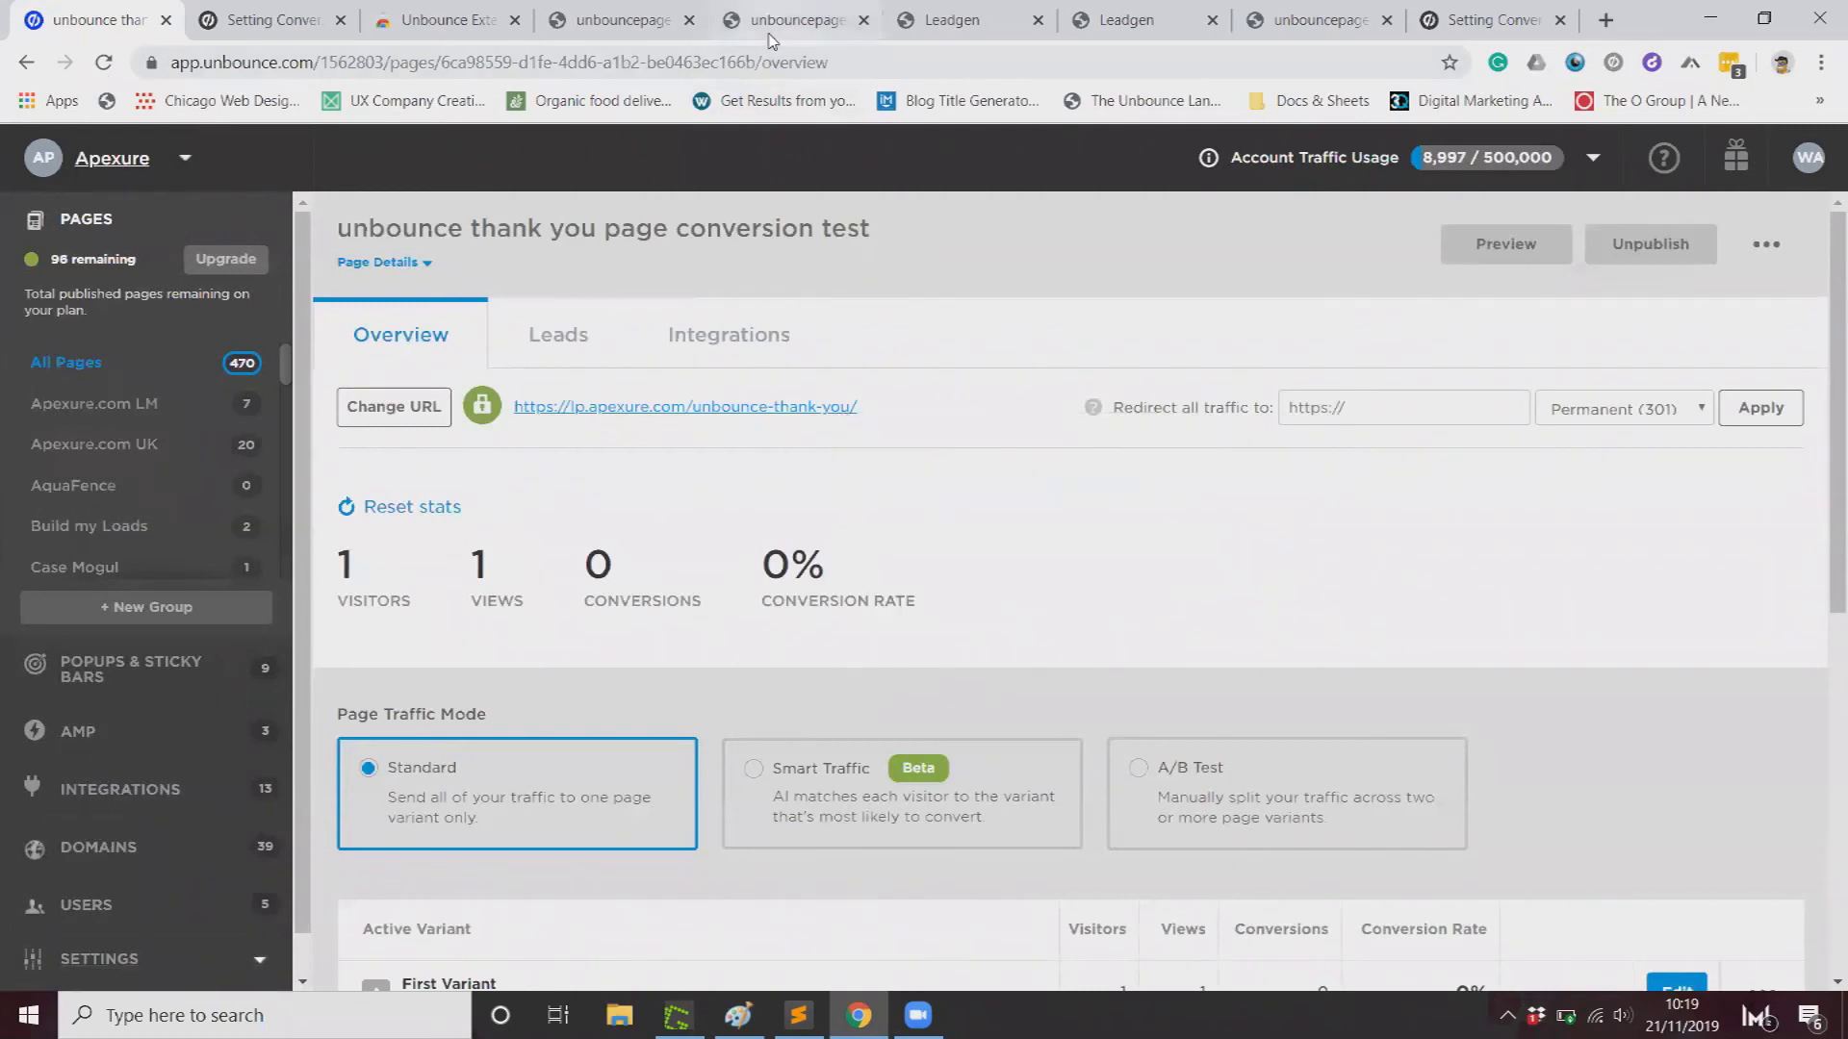
click(770, 38)
click(911, 25)
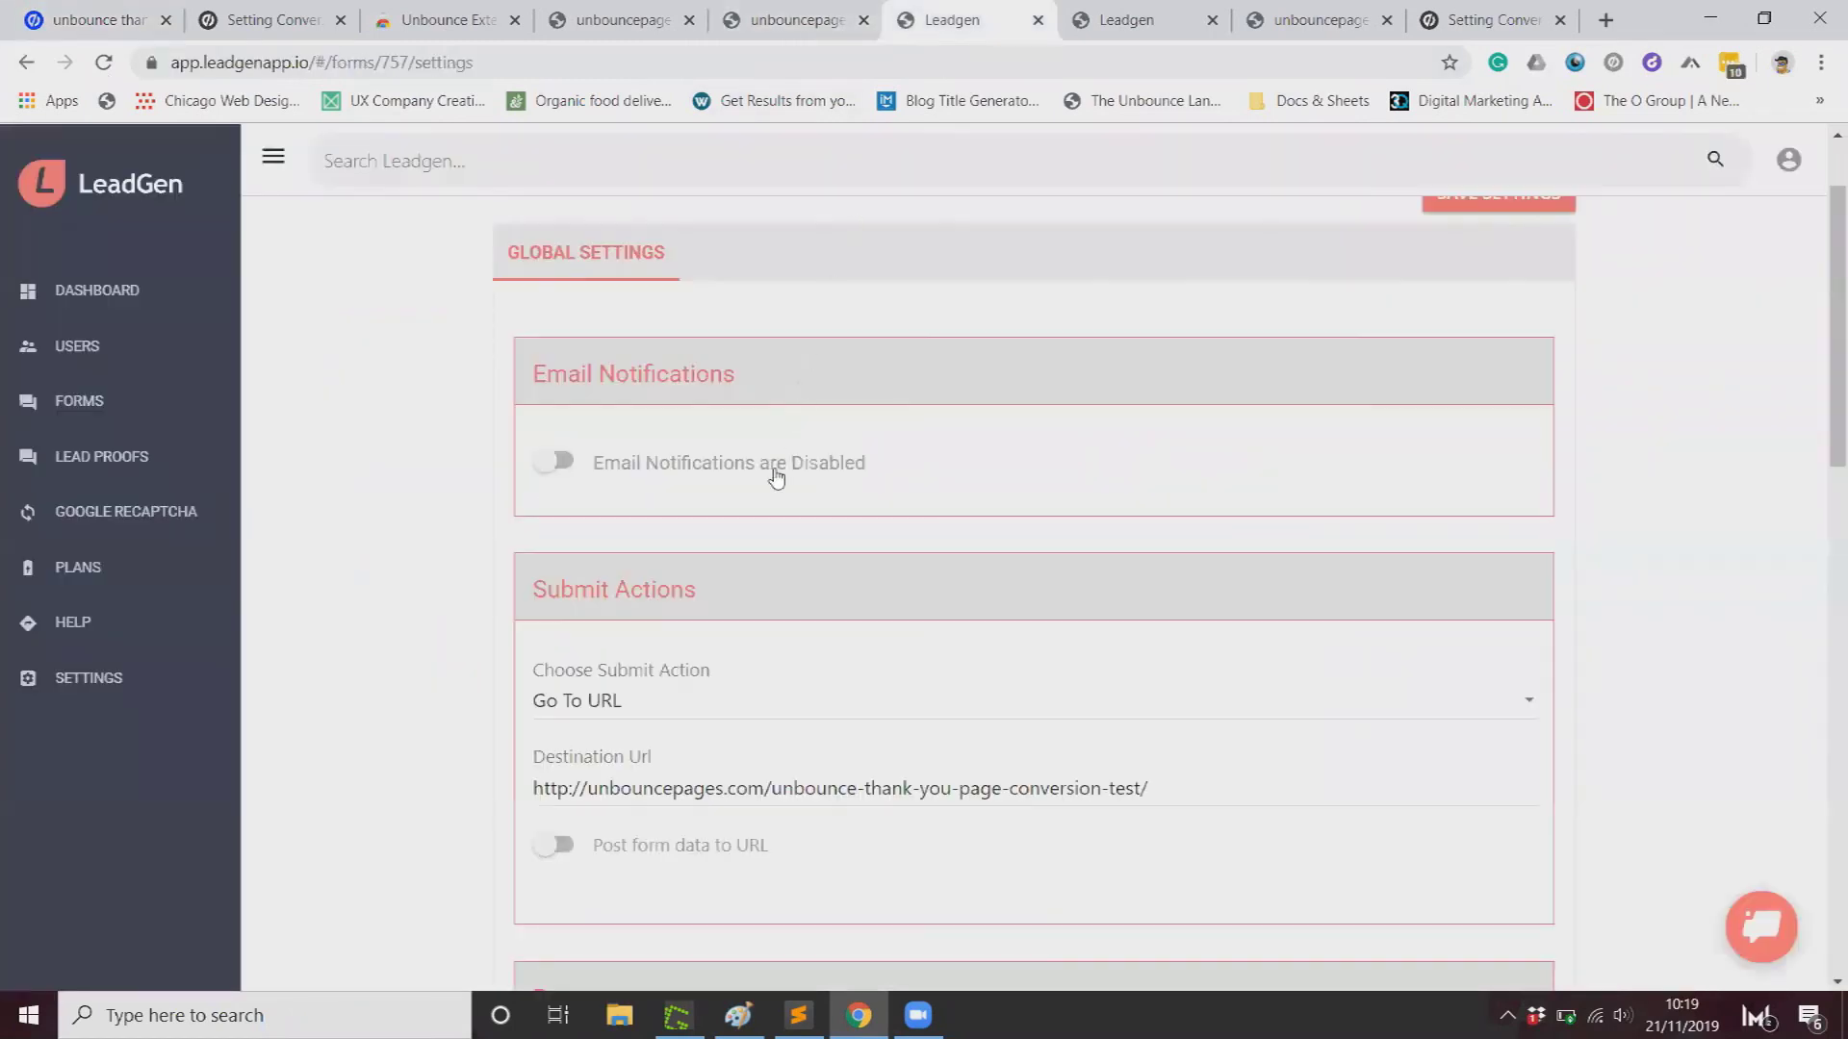
double_click(743, 787)
key(ctrl+a)
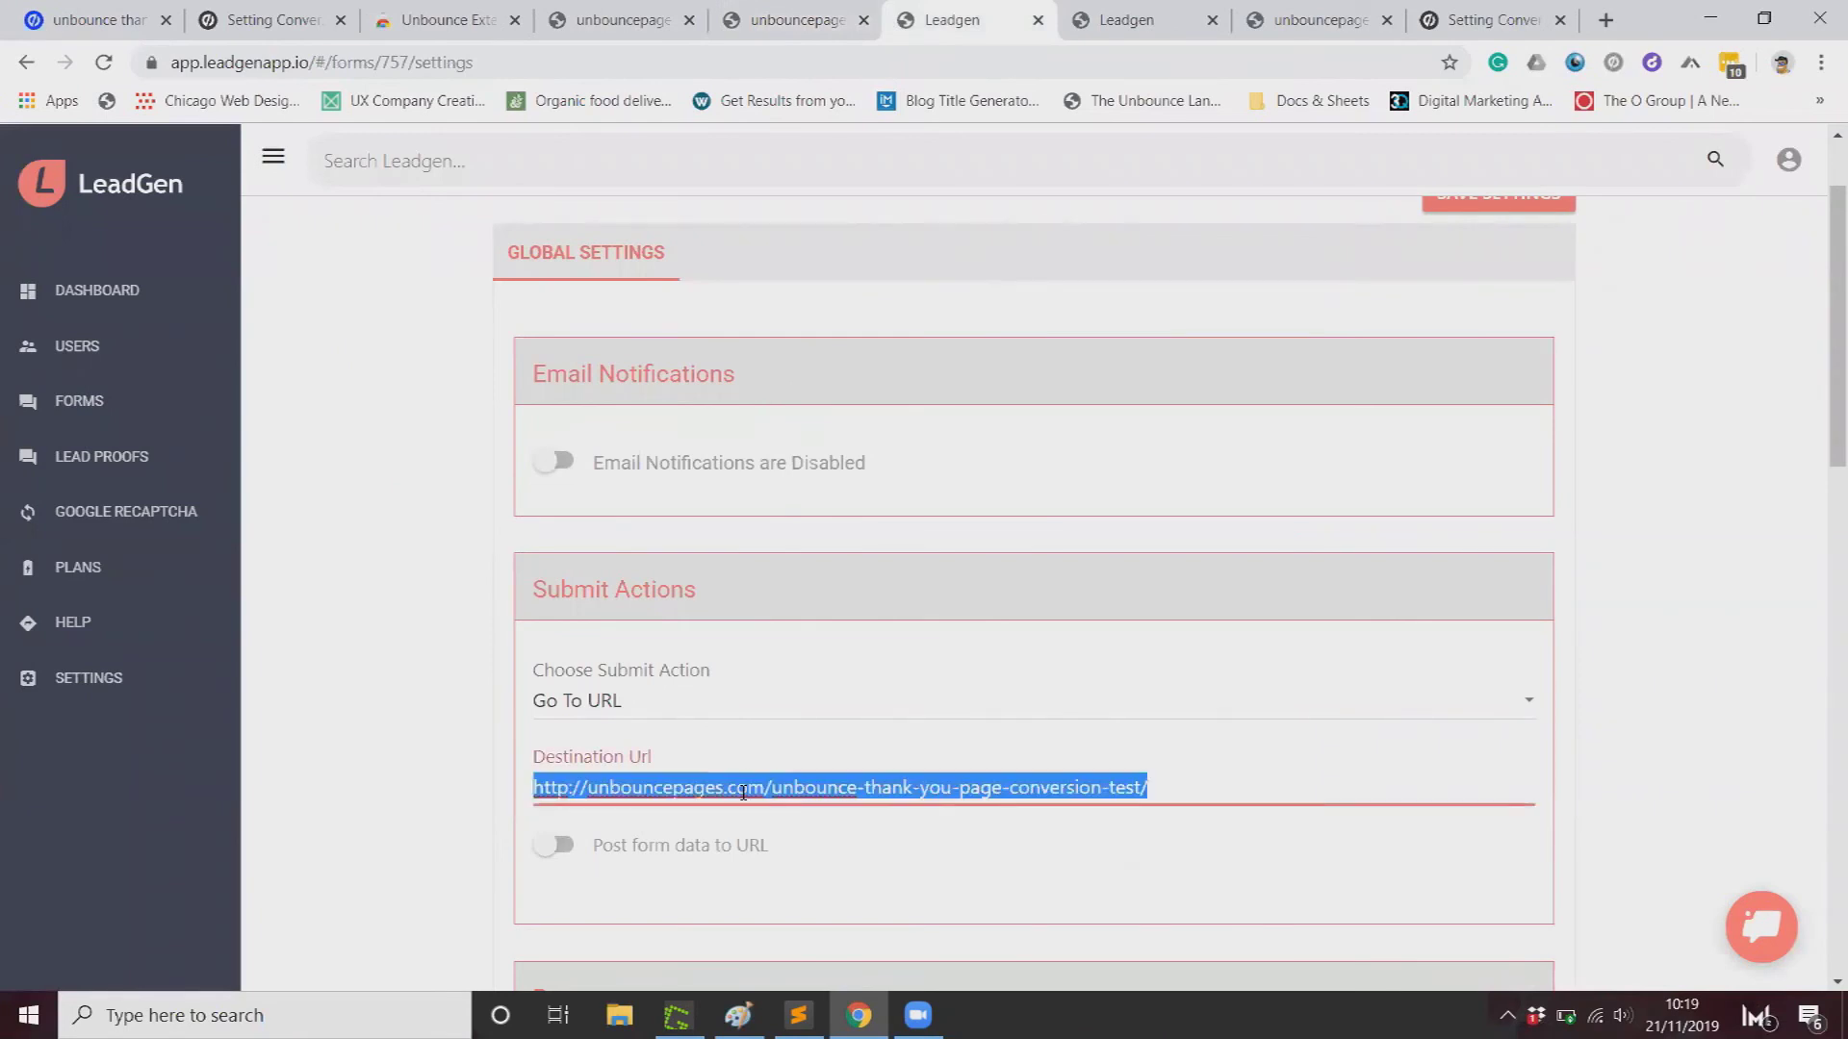
key(ctrl+v)
click(408, 676)
scroll(407, 672, down, 1)
scroll(402, 674, down, 10)
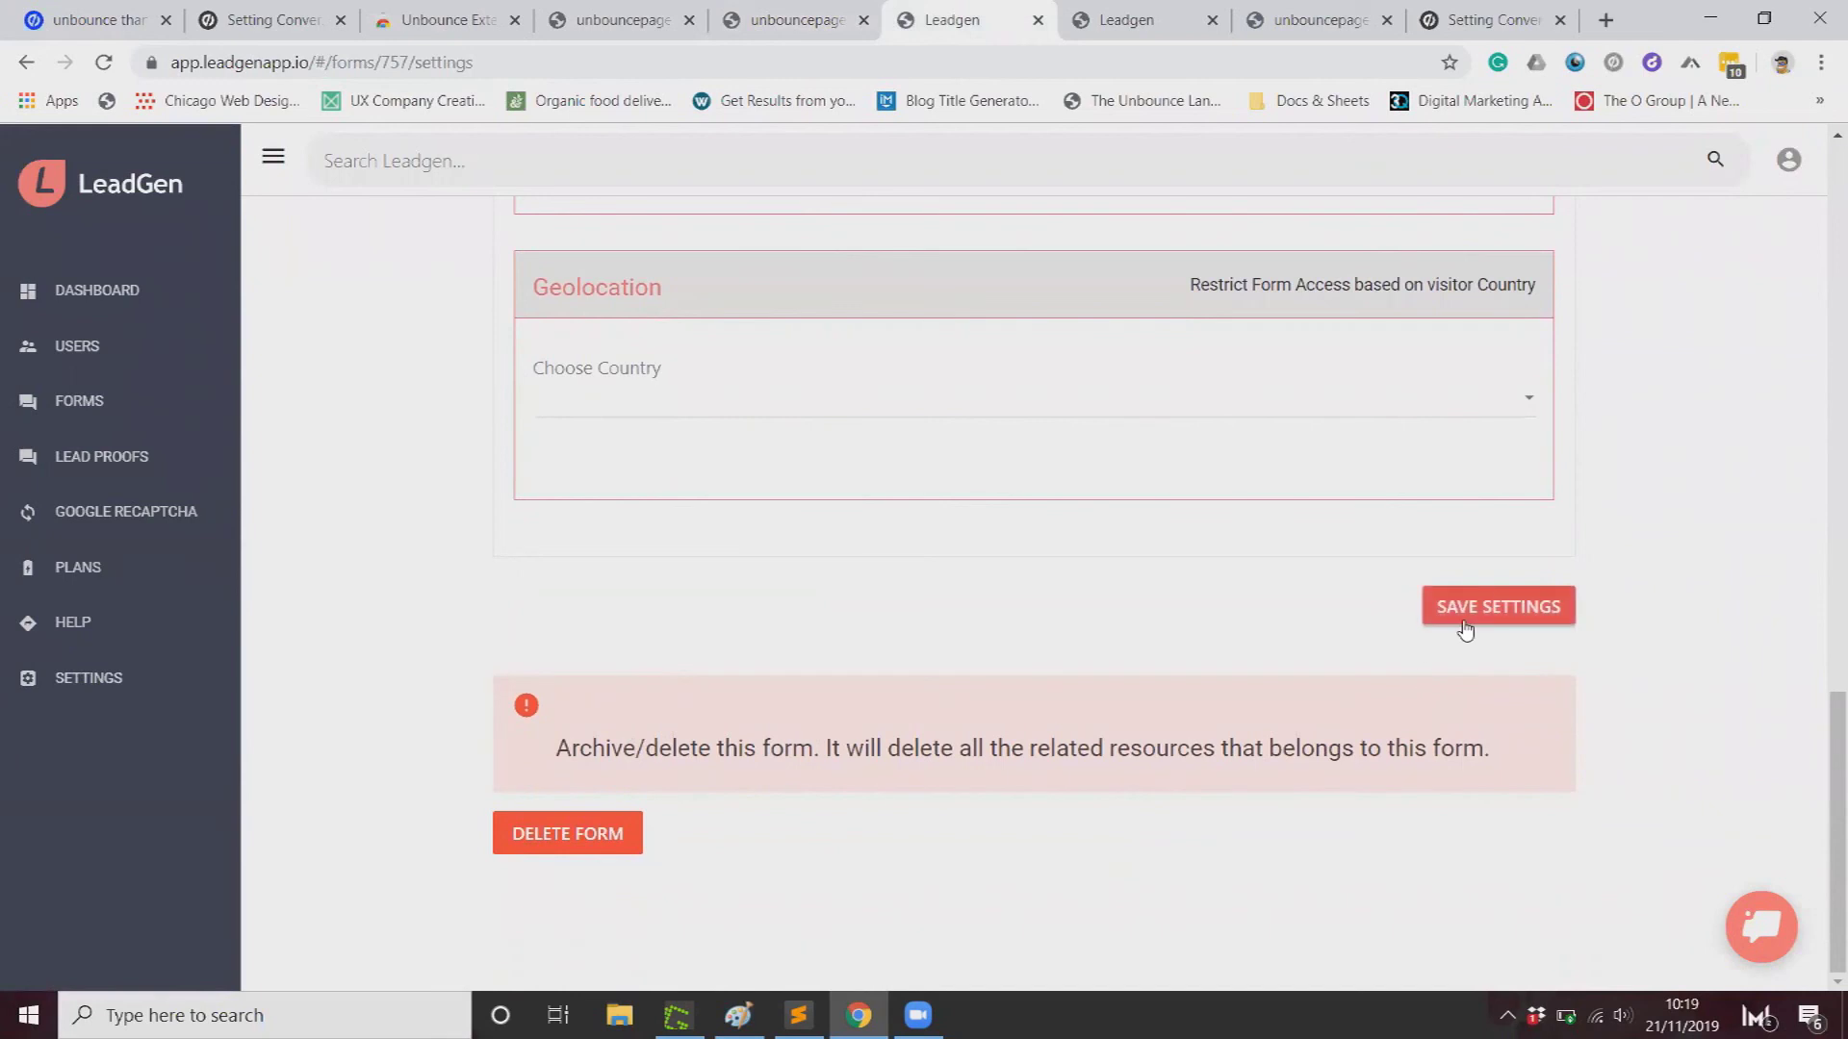
click(1463, 621)
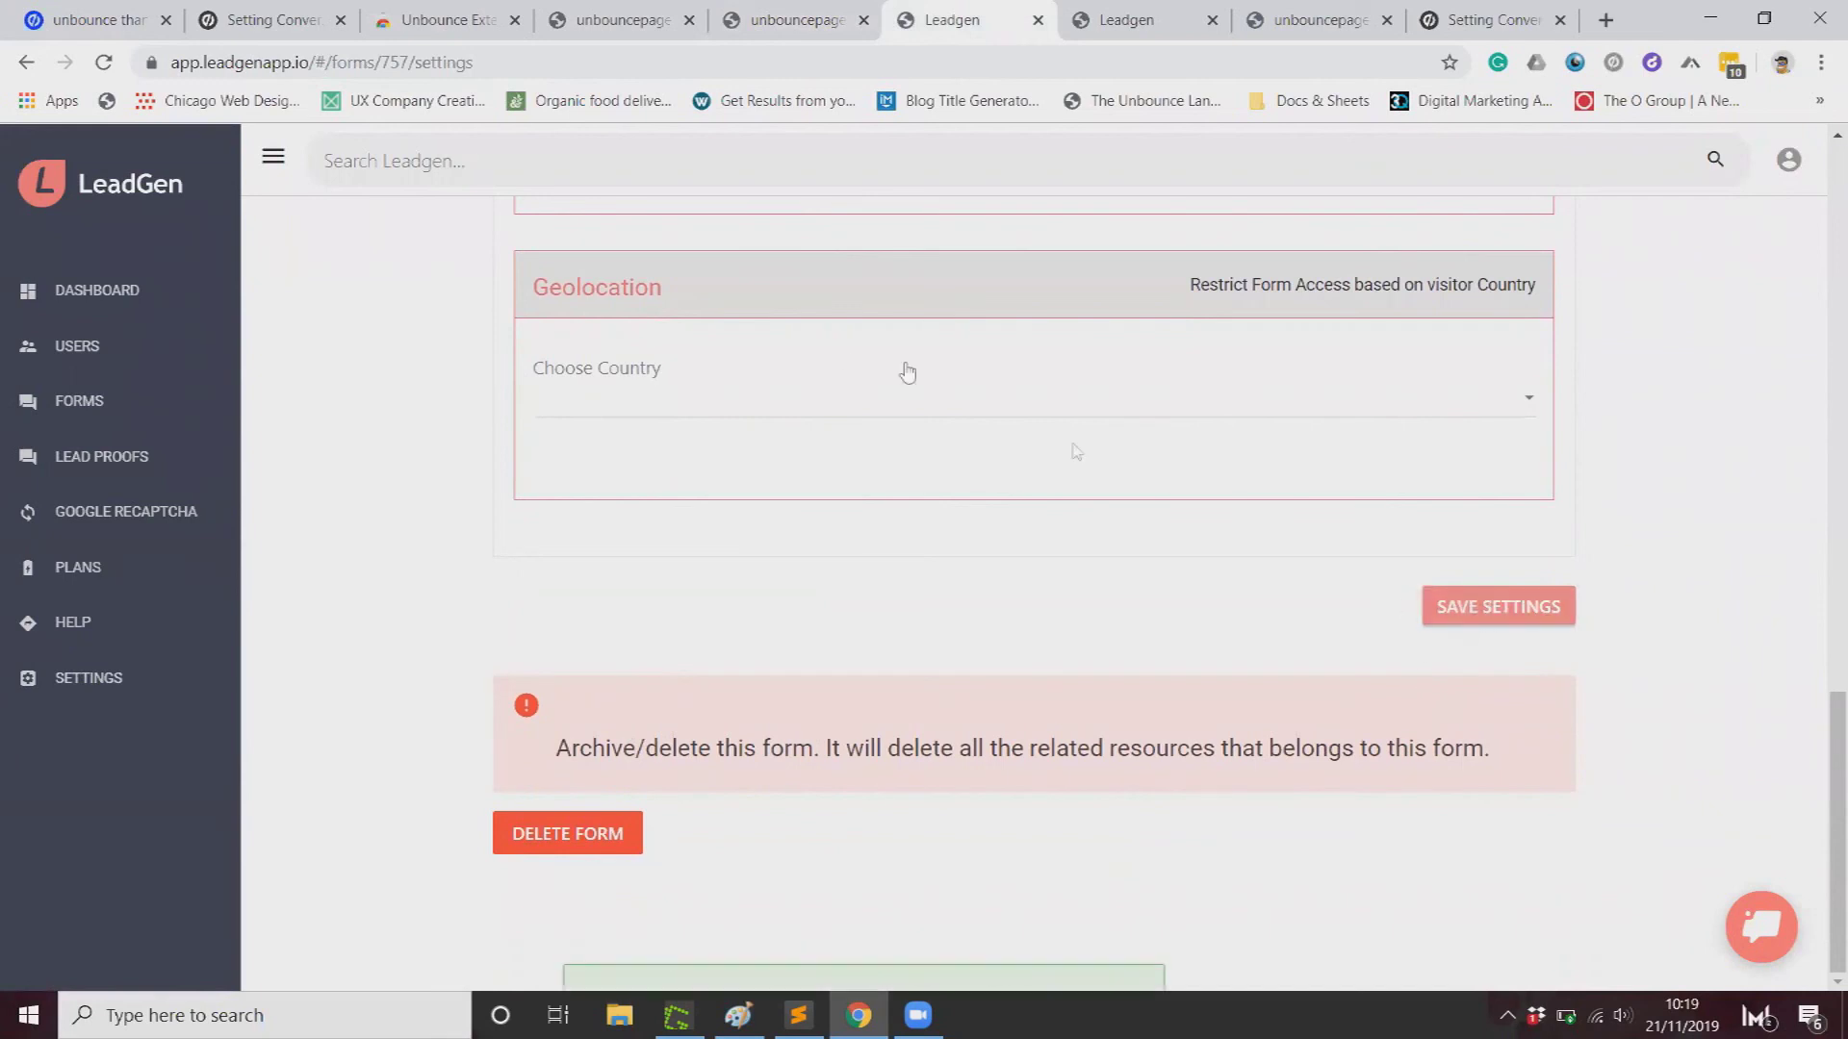
click(308, 11)
Step: Open the live Conversion Test Page at lp.apexure.com/unbounce-test/ in a new tab
click(139, 9)
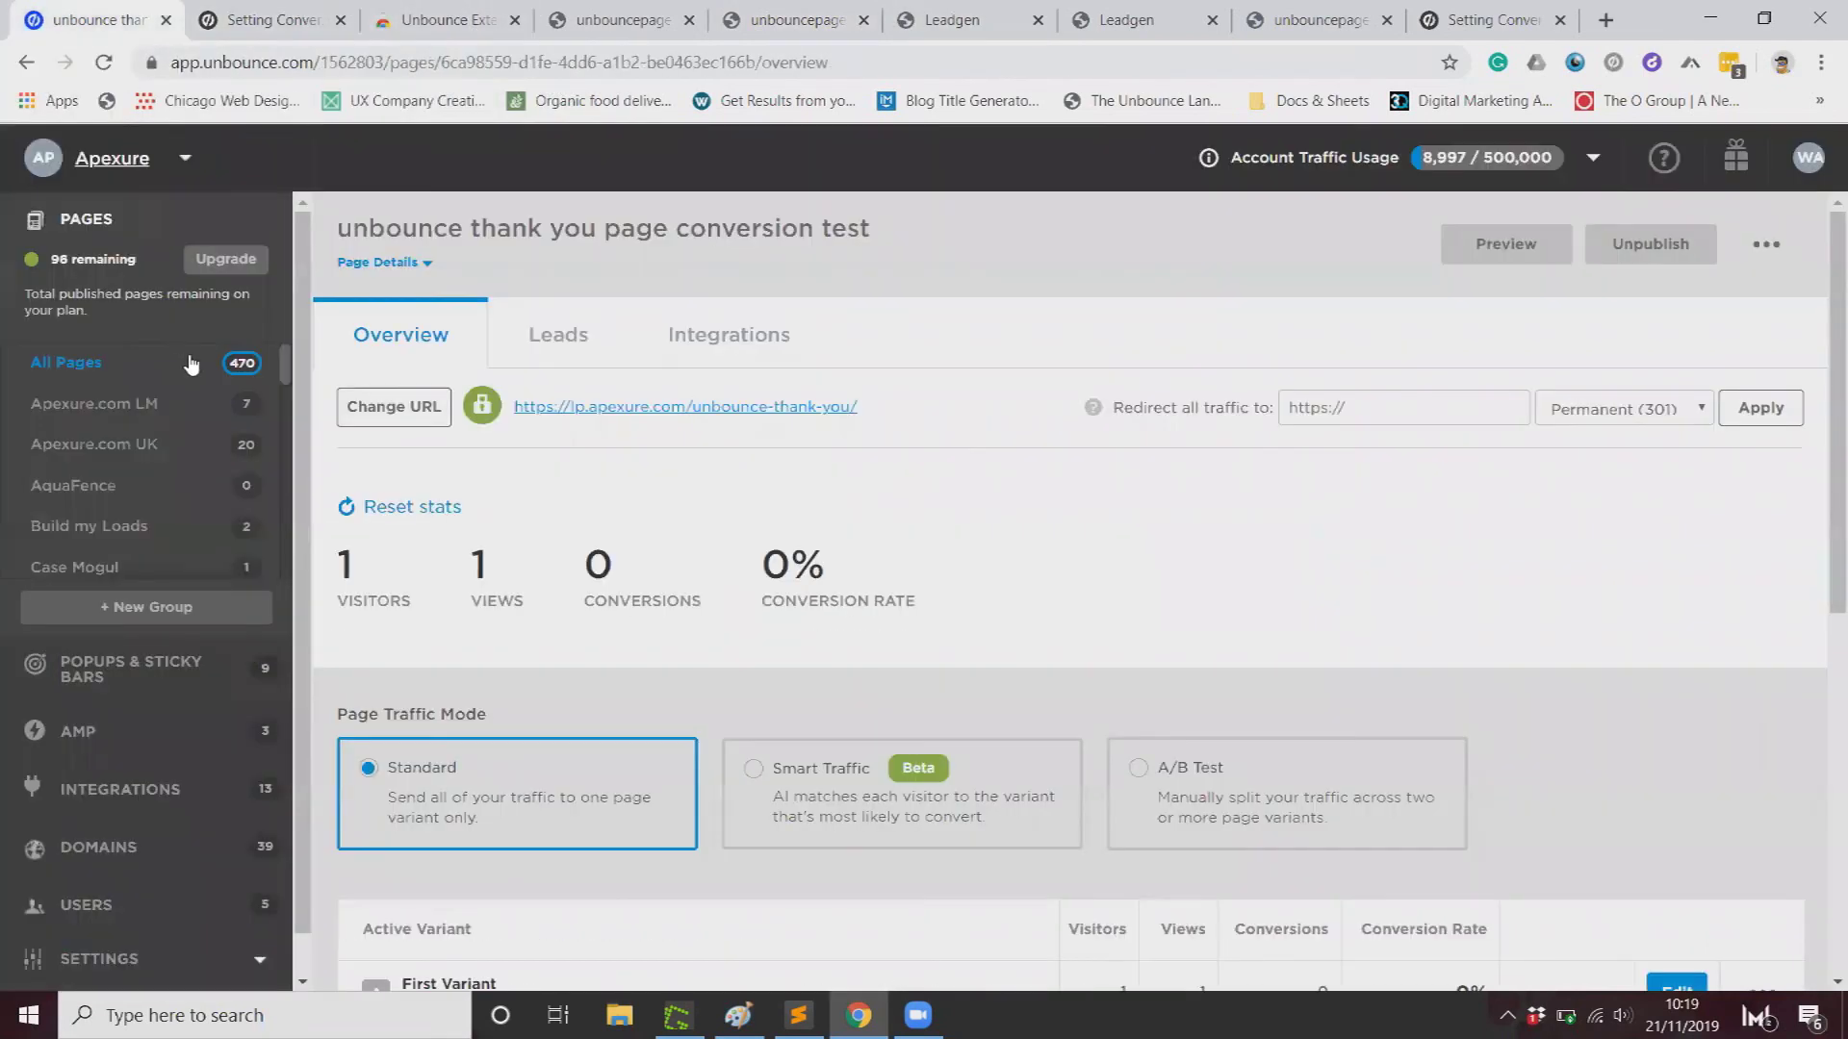
click(87, 362)
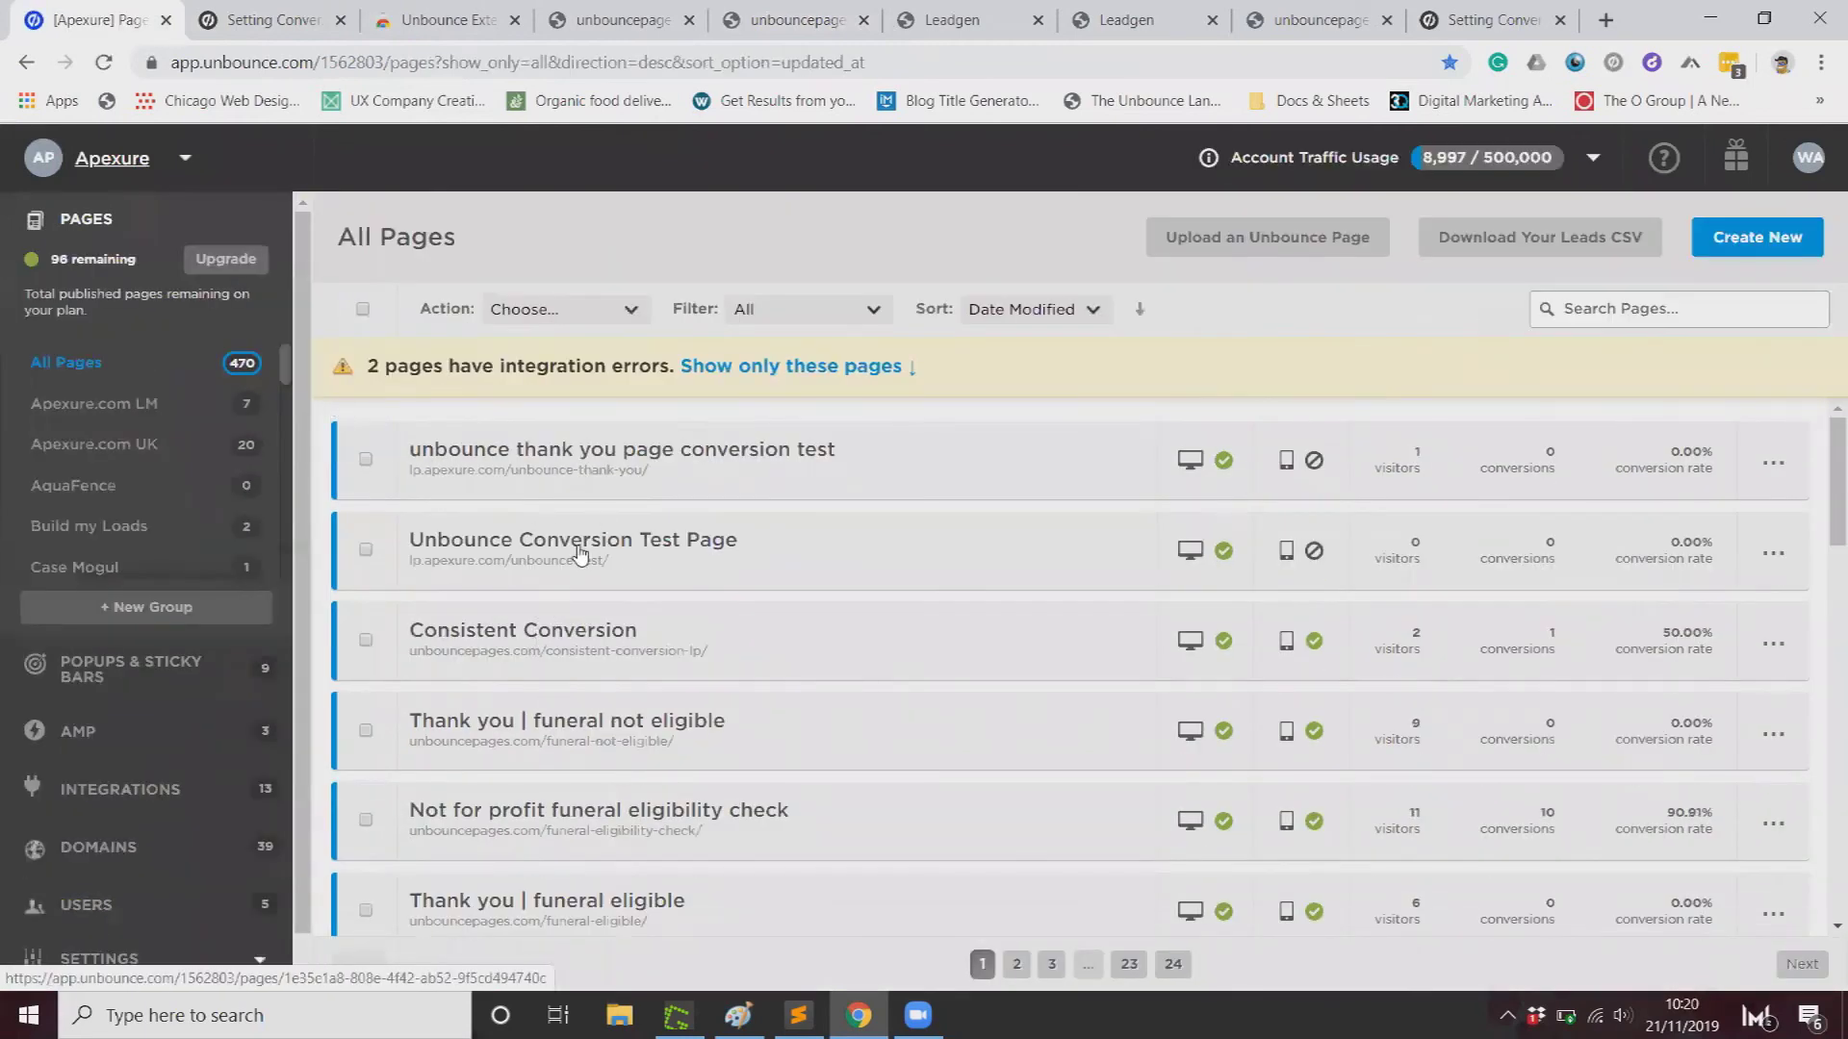
click(725, 507)
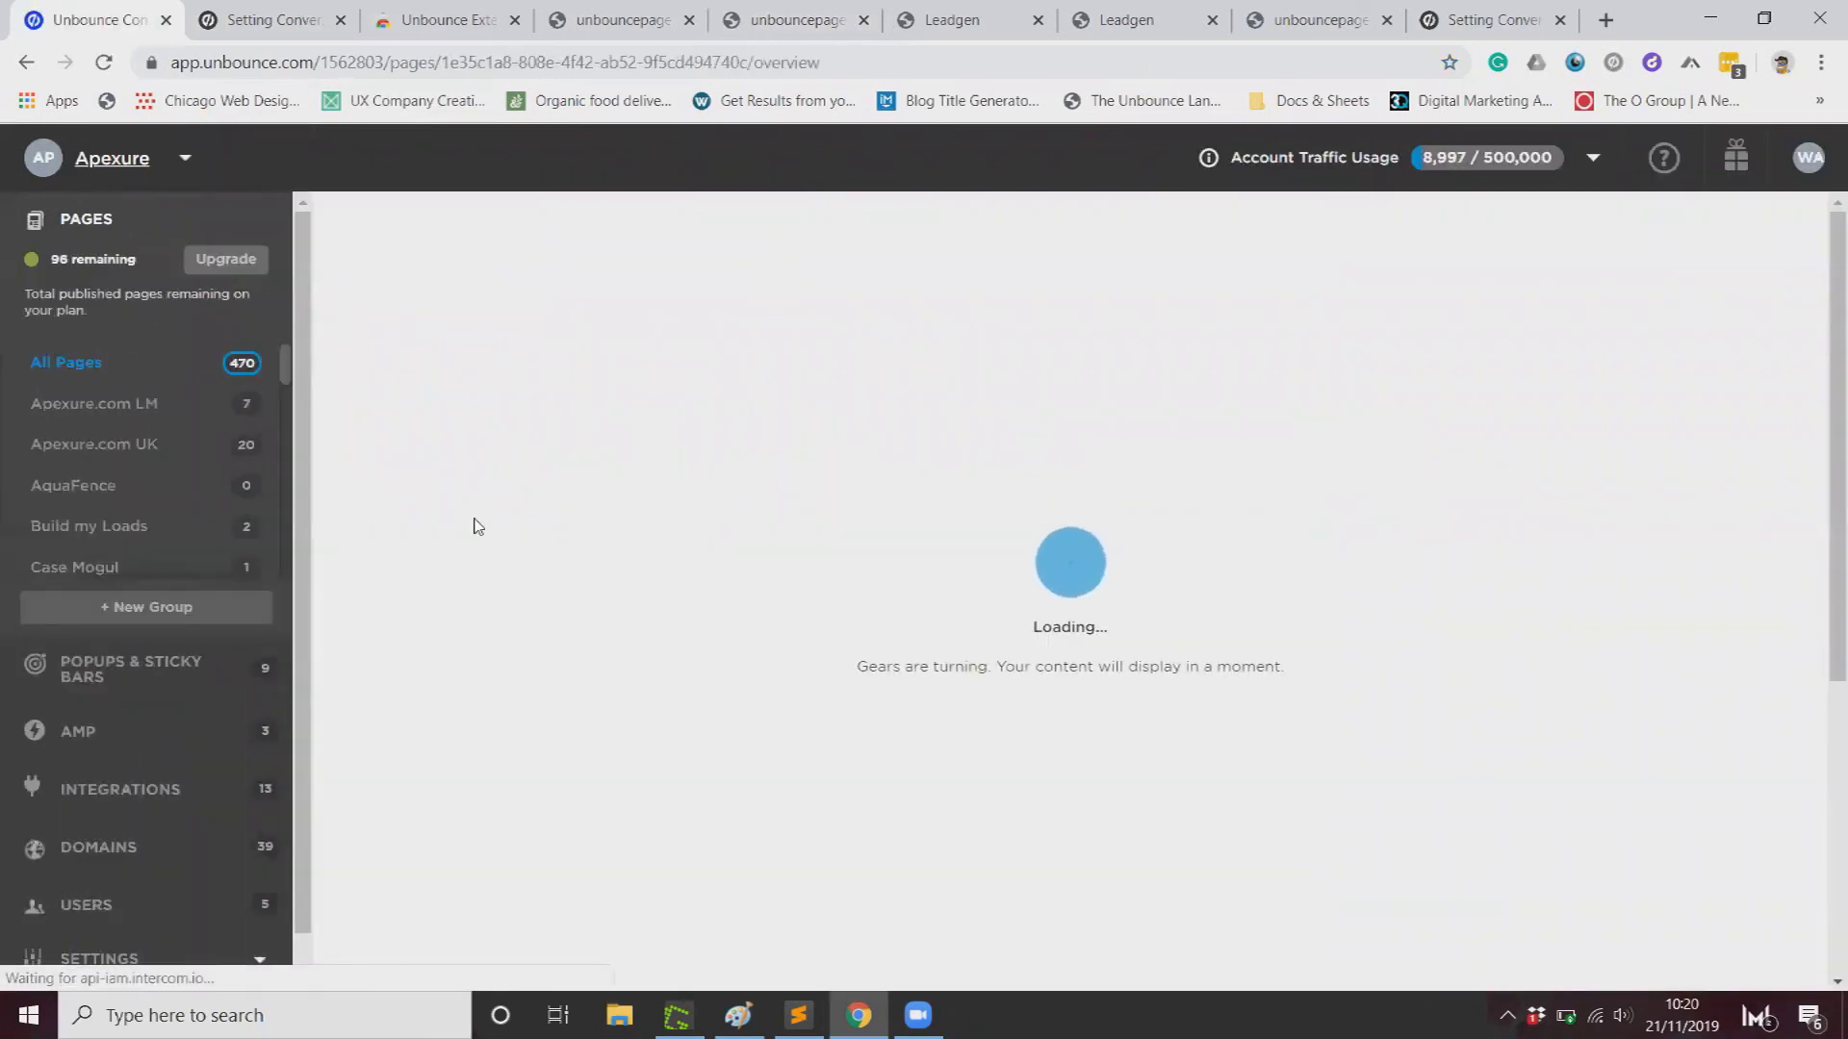
click(597, 409)
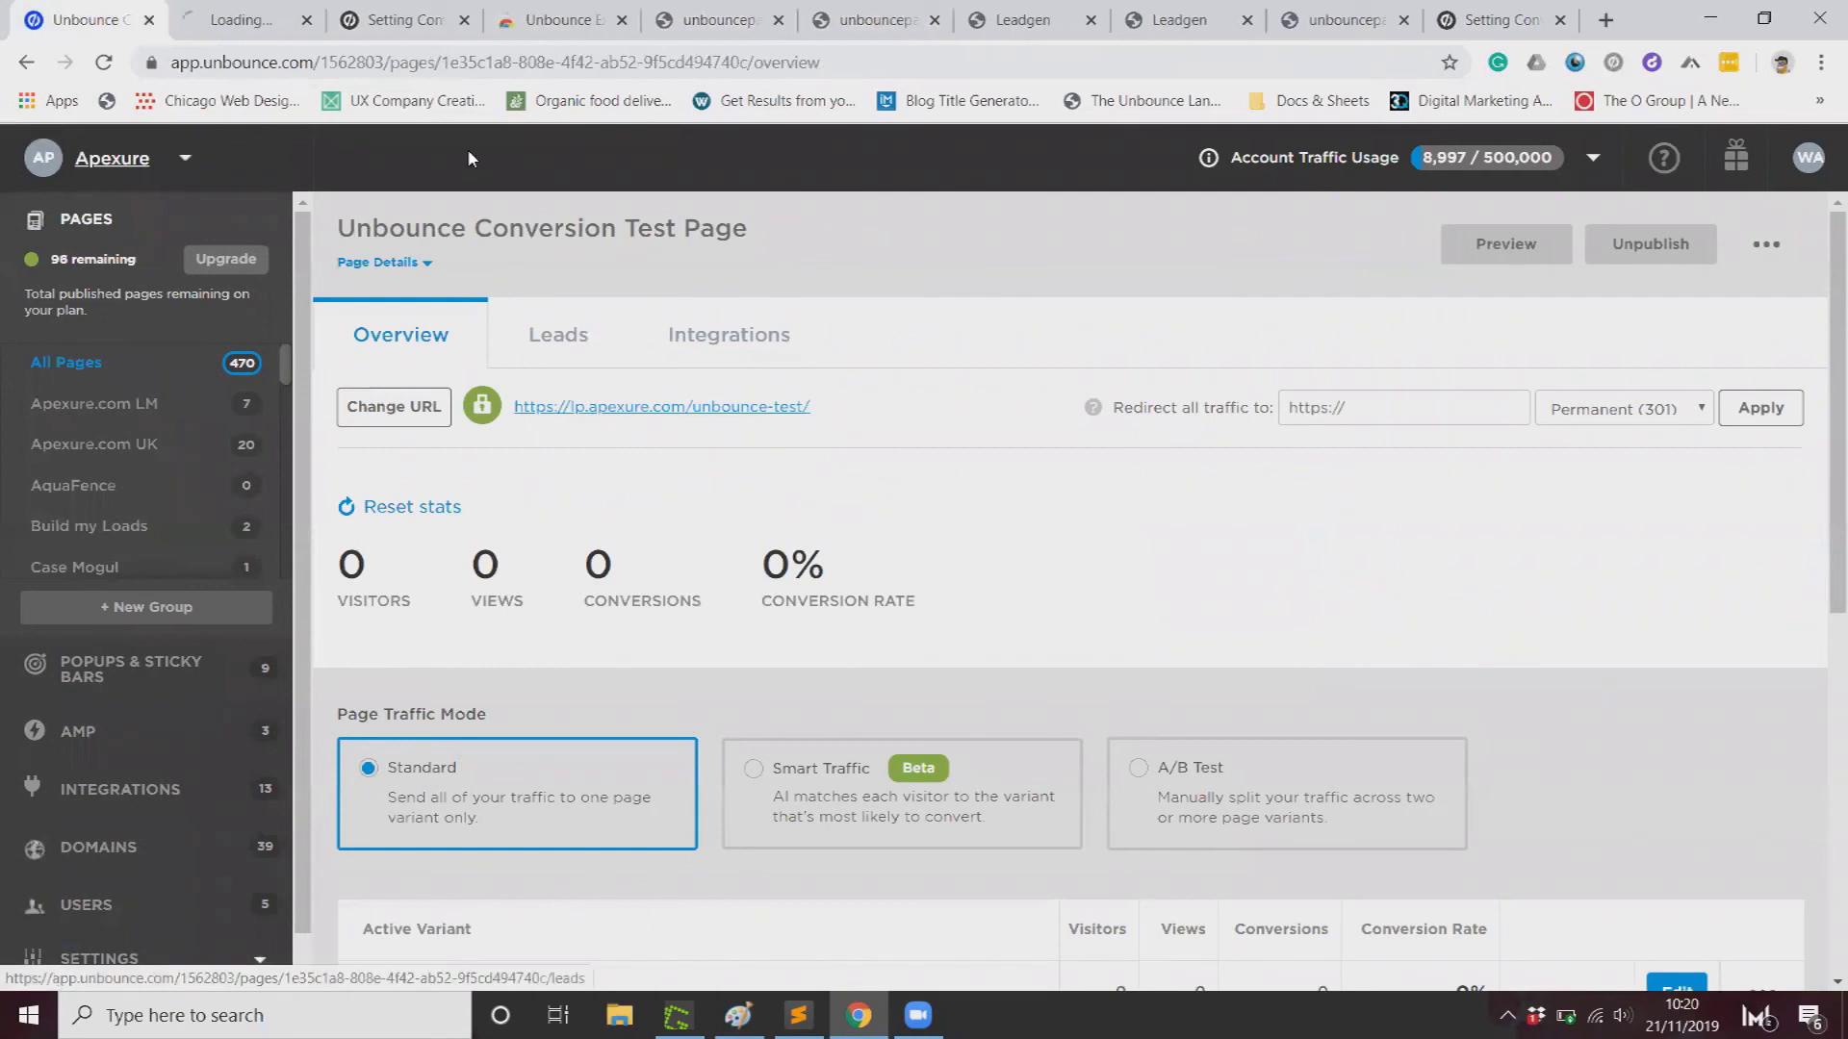
click(245, 19)
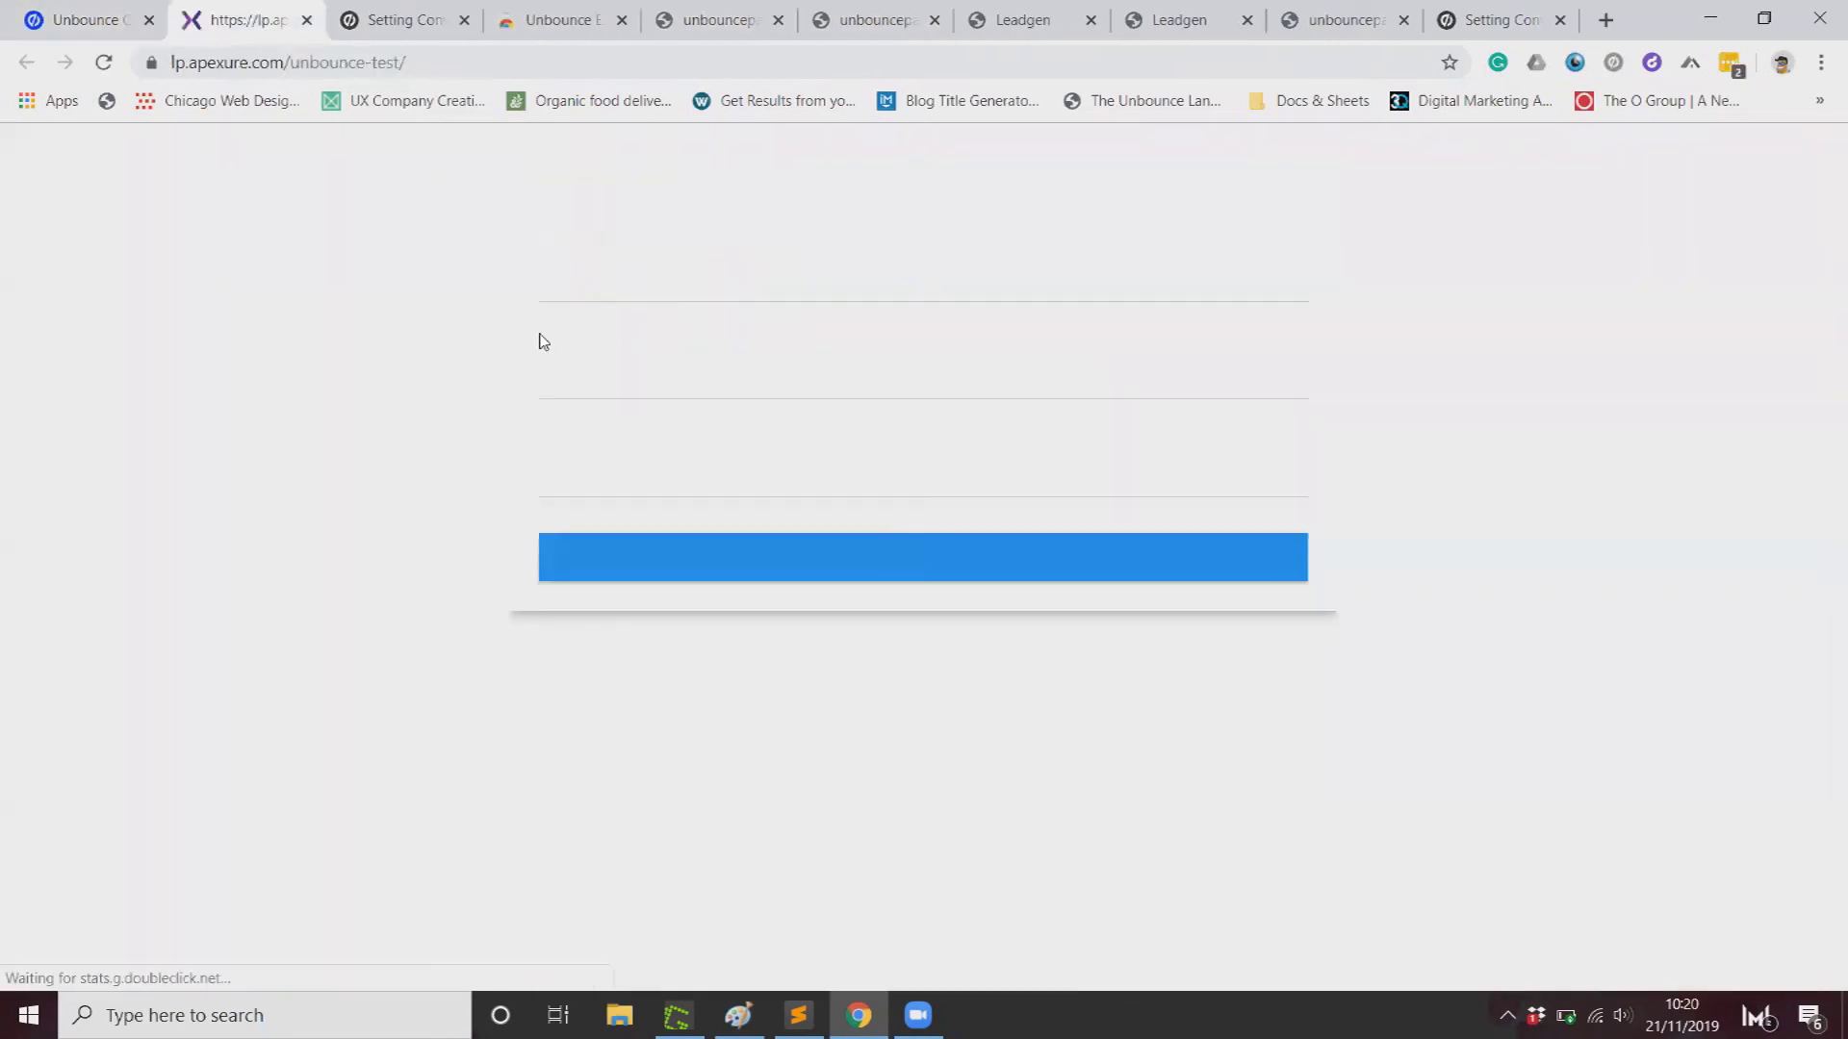
Step: Submit the live lp.apexure.com test form with a first name and e-mail, reaching the thank-you page
click(616, 277)
text(wase)
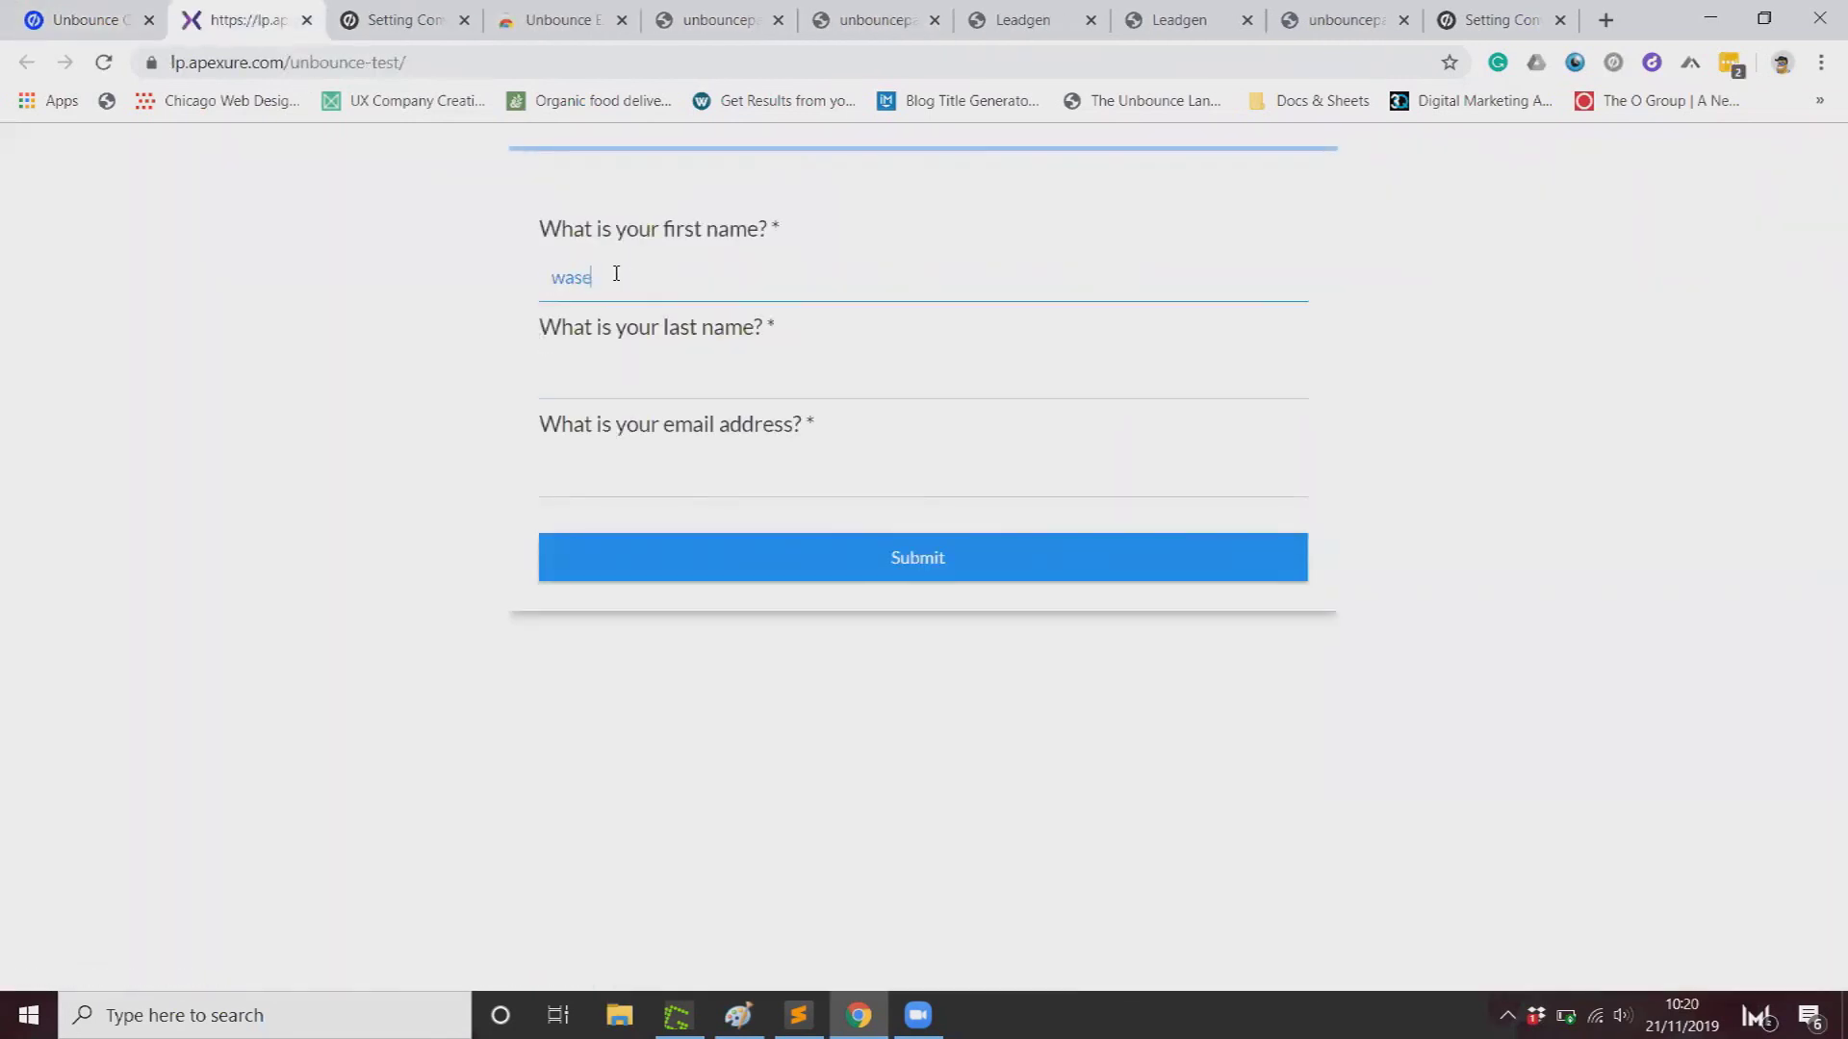
text(em)
key(Tab)
key(Tab)
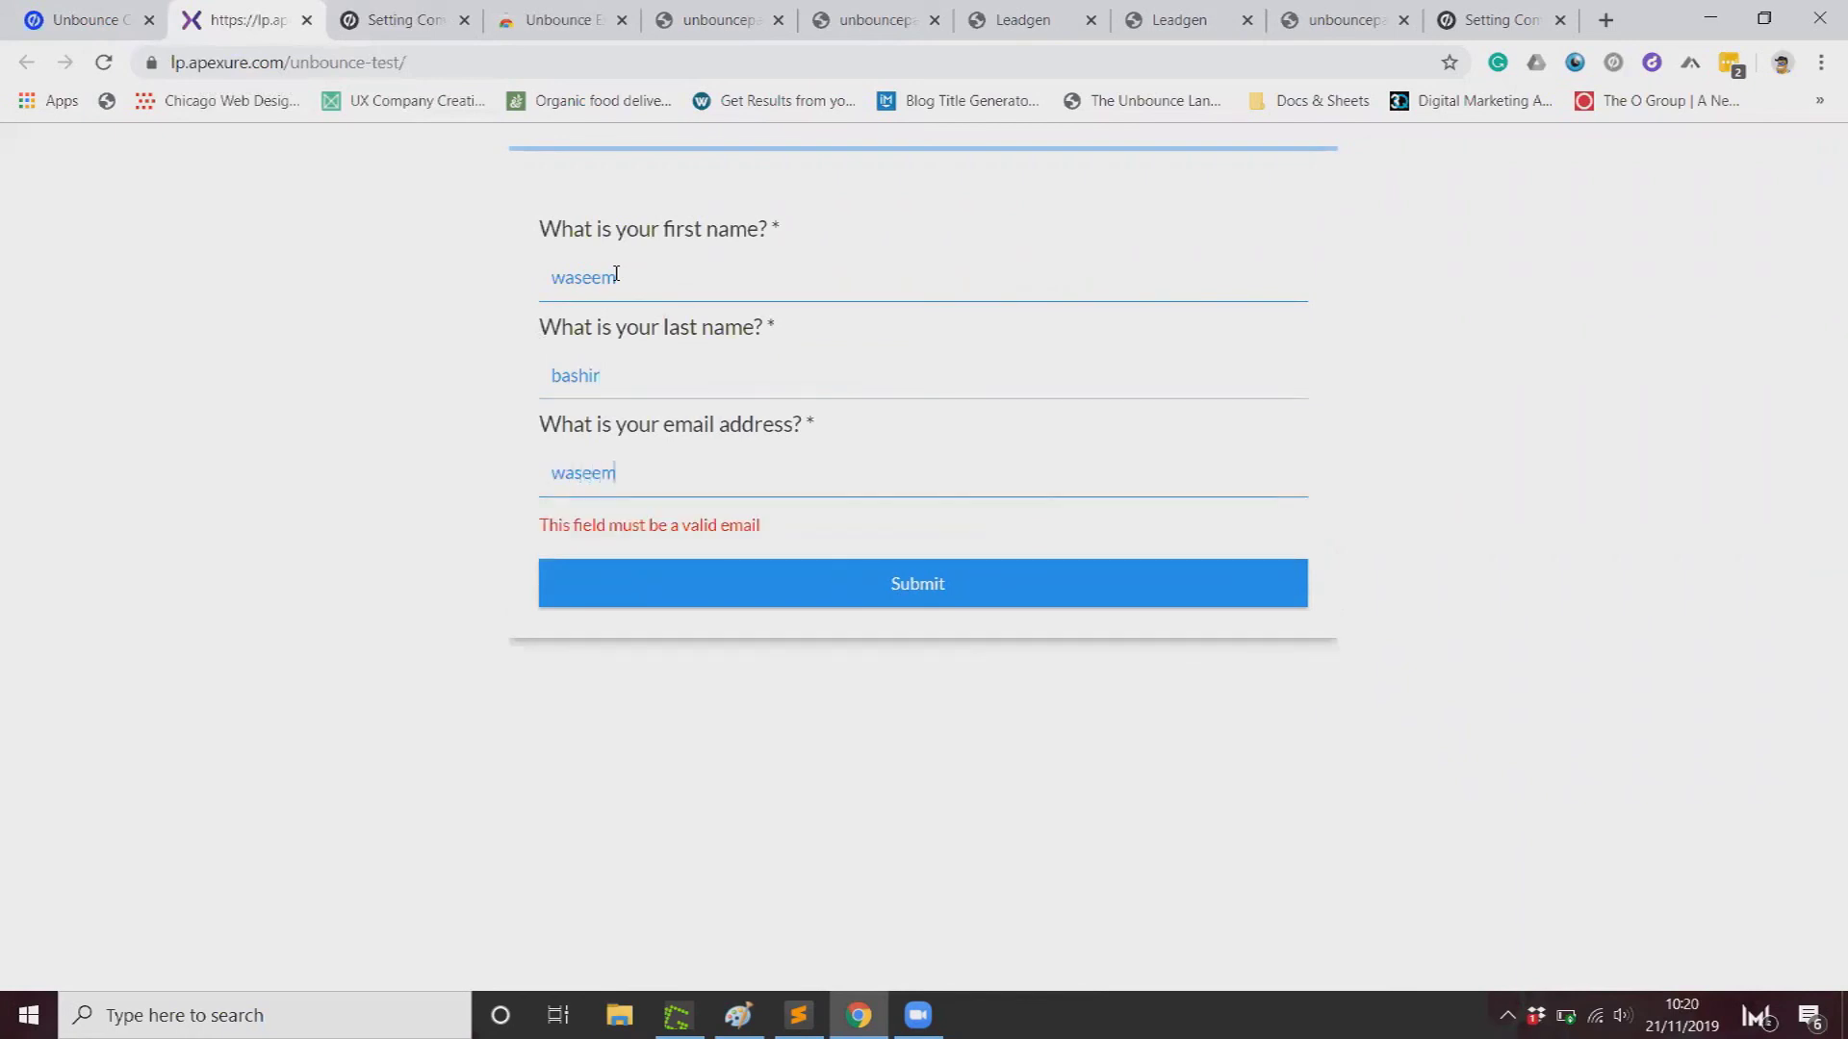
click(799, 571)
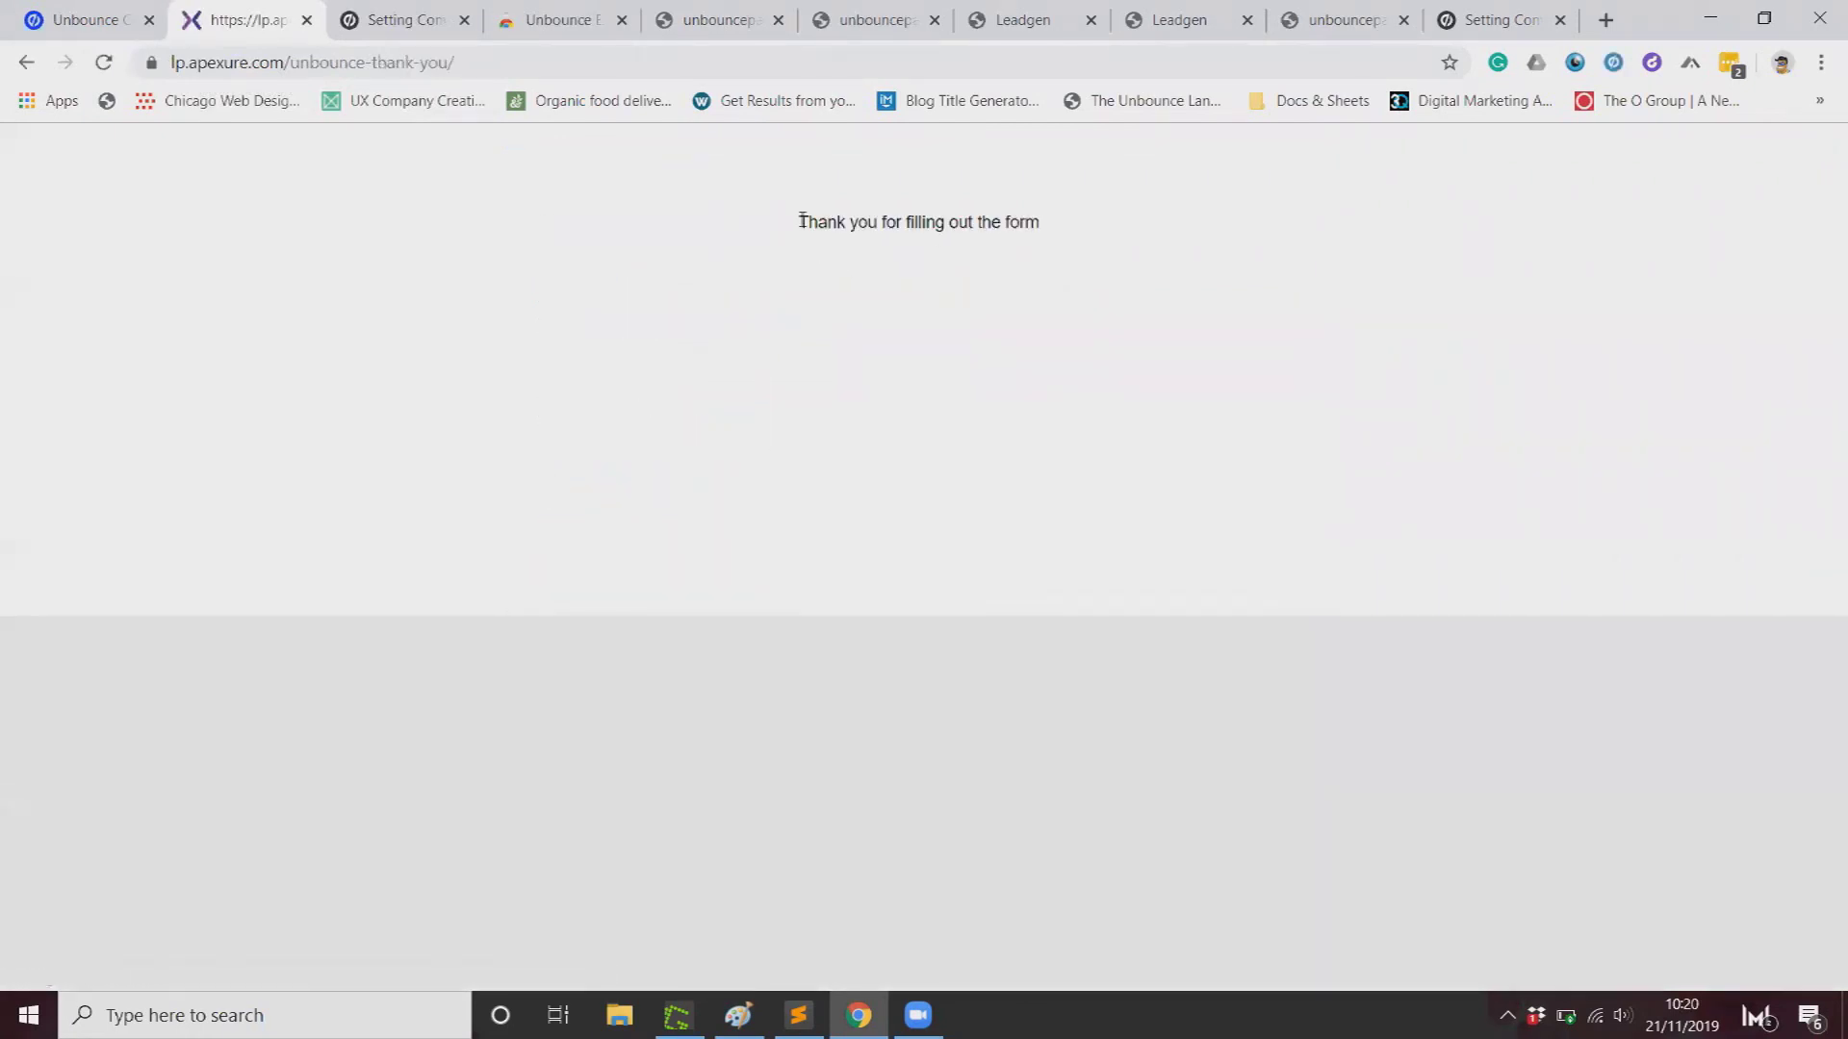
drag(794, 223, 1082, 233)
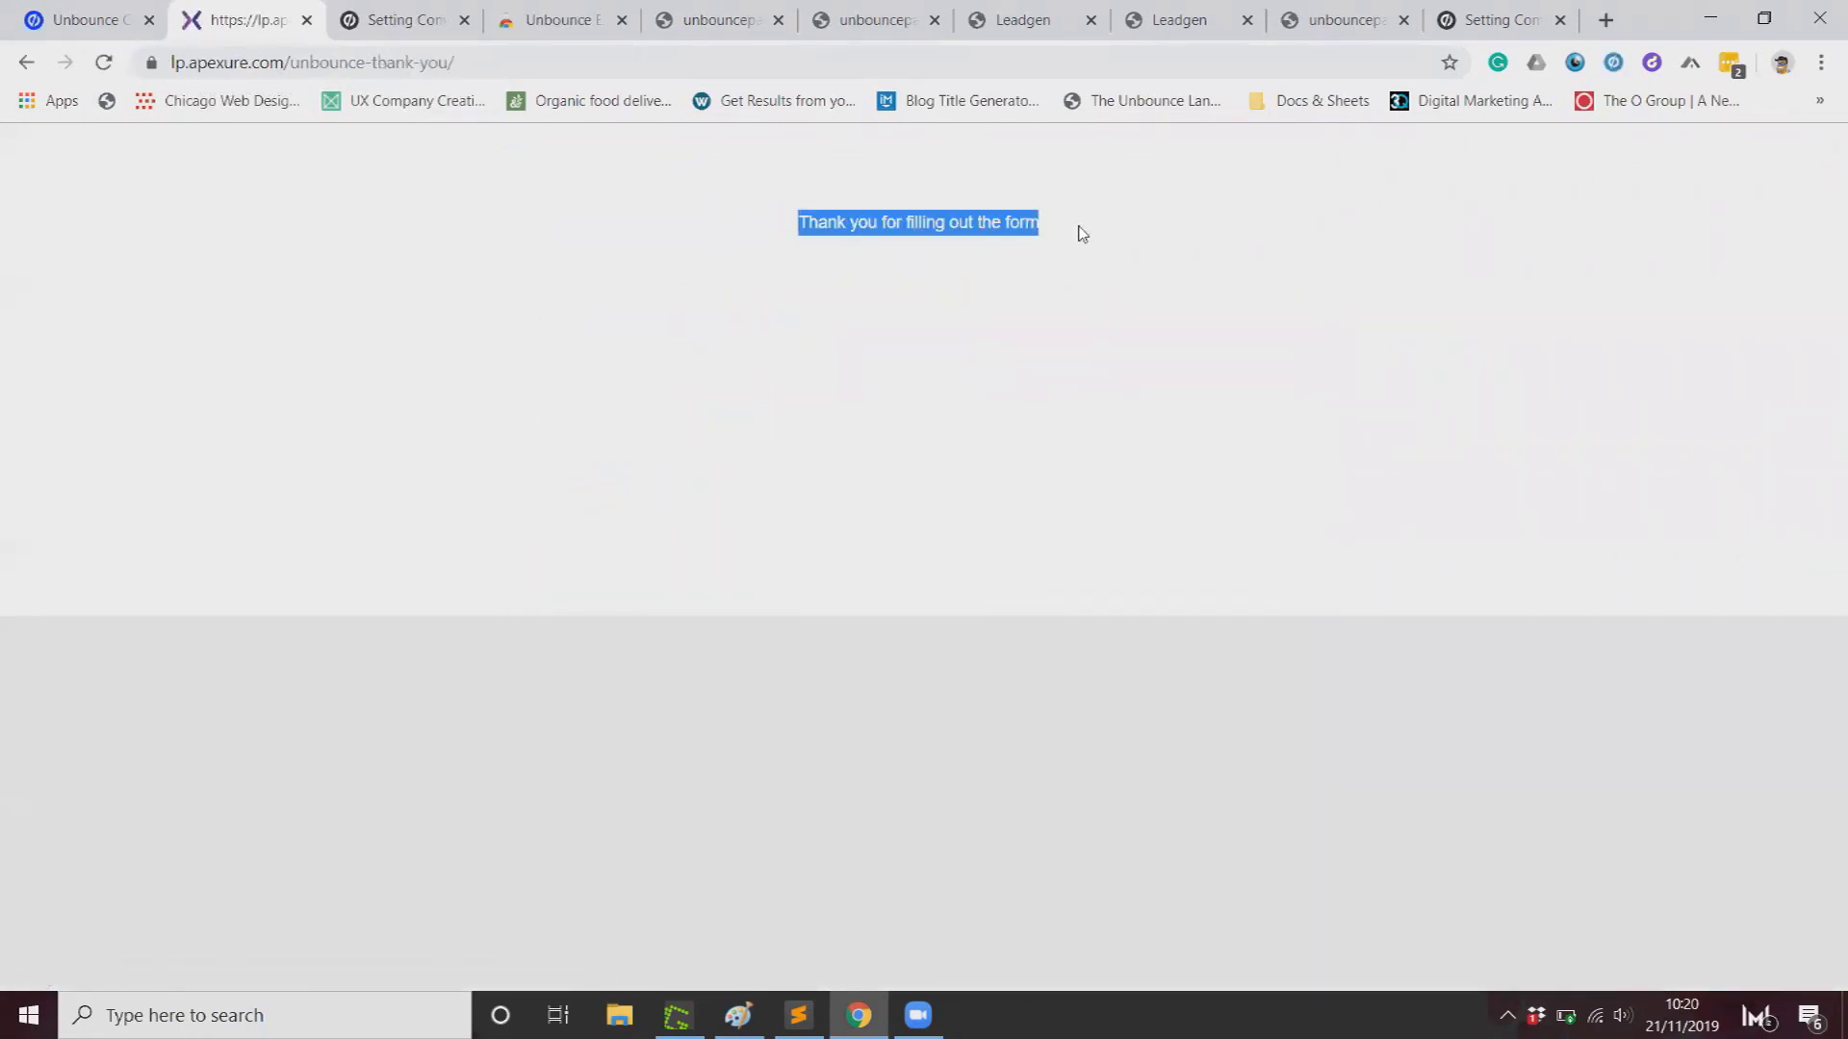
click(65, 29)
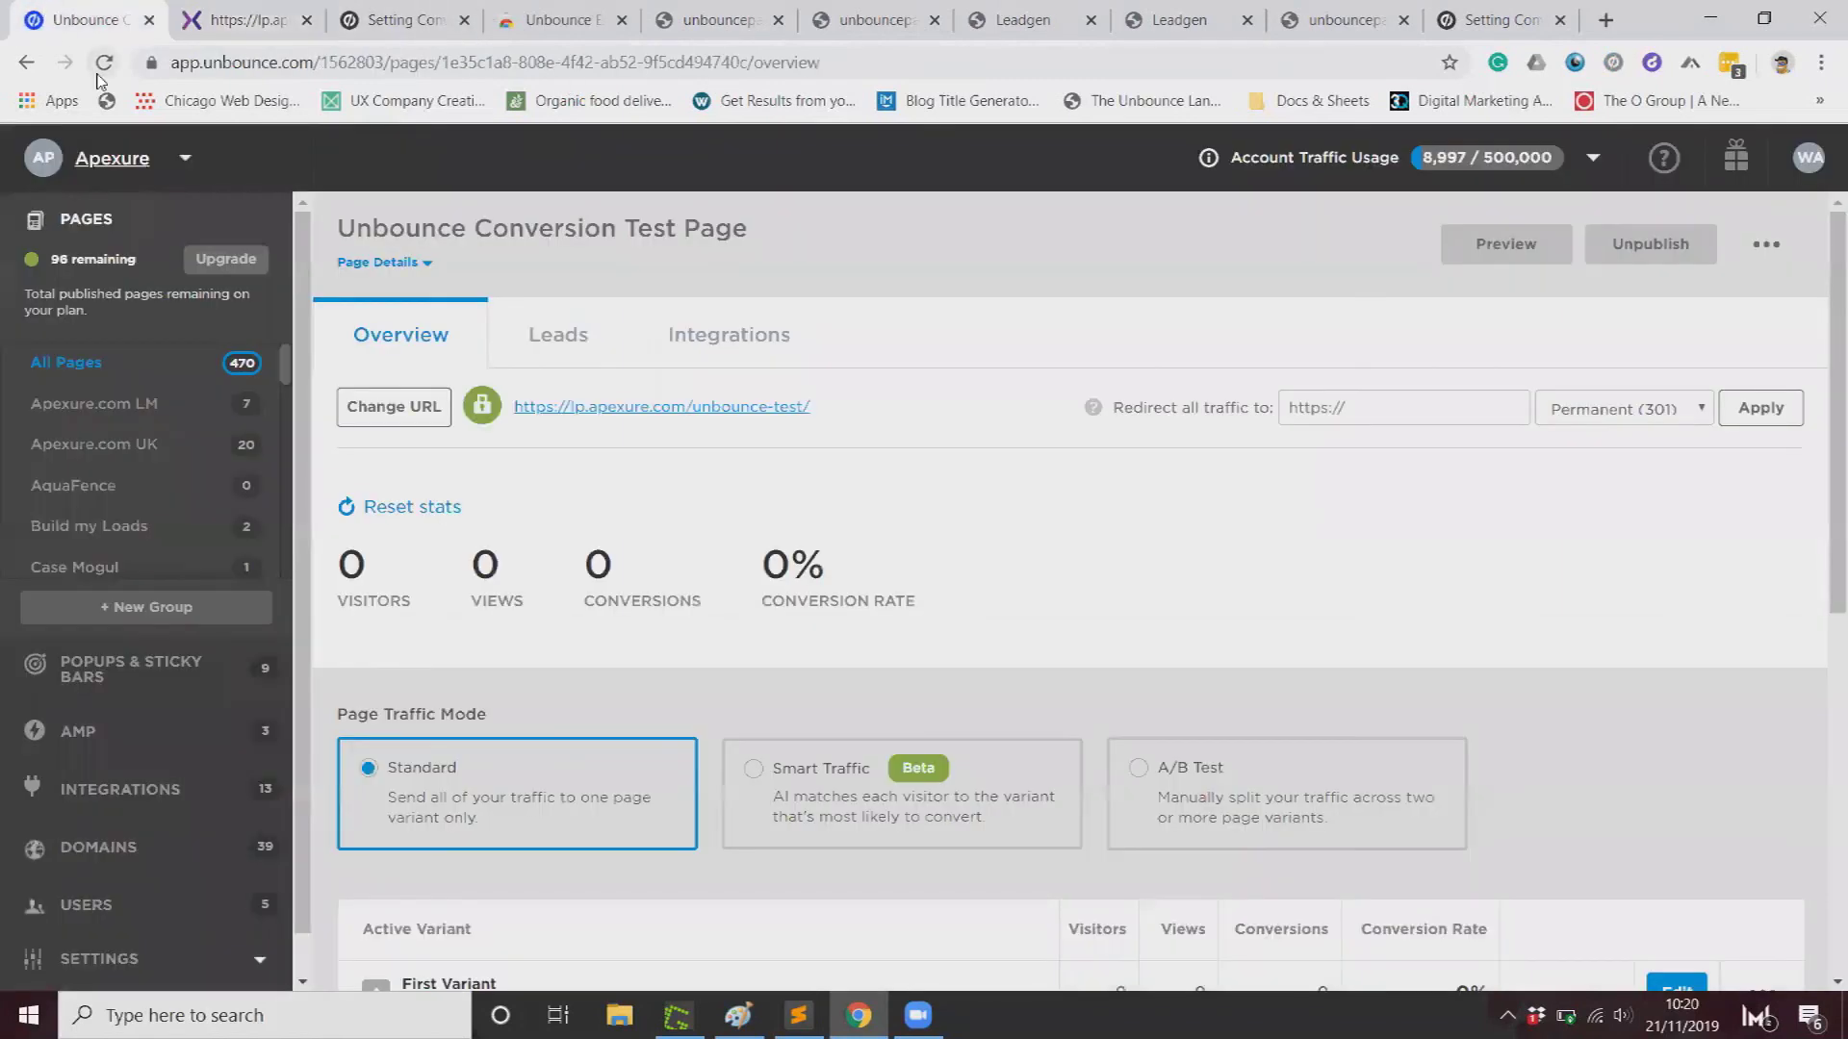
Step: Refresh the test page overview, note 1 visitor but 0 conversions, and return to the thank-you tab
click(100, 69)
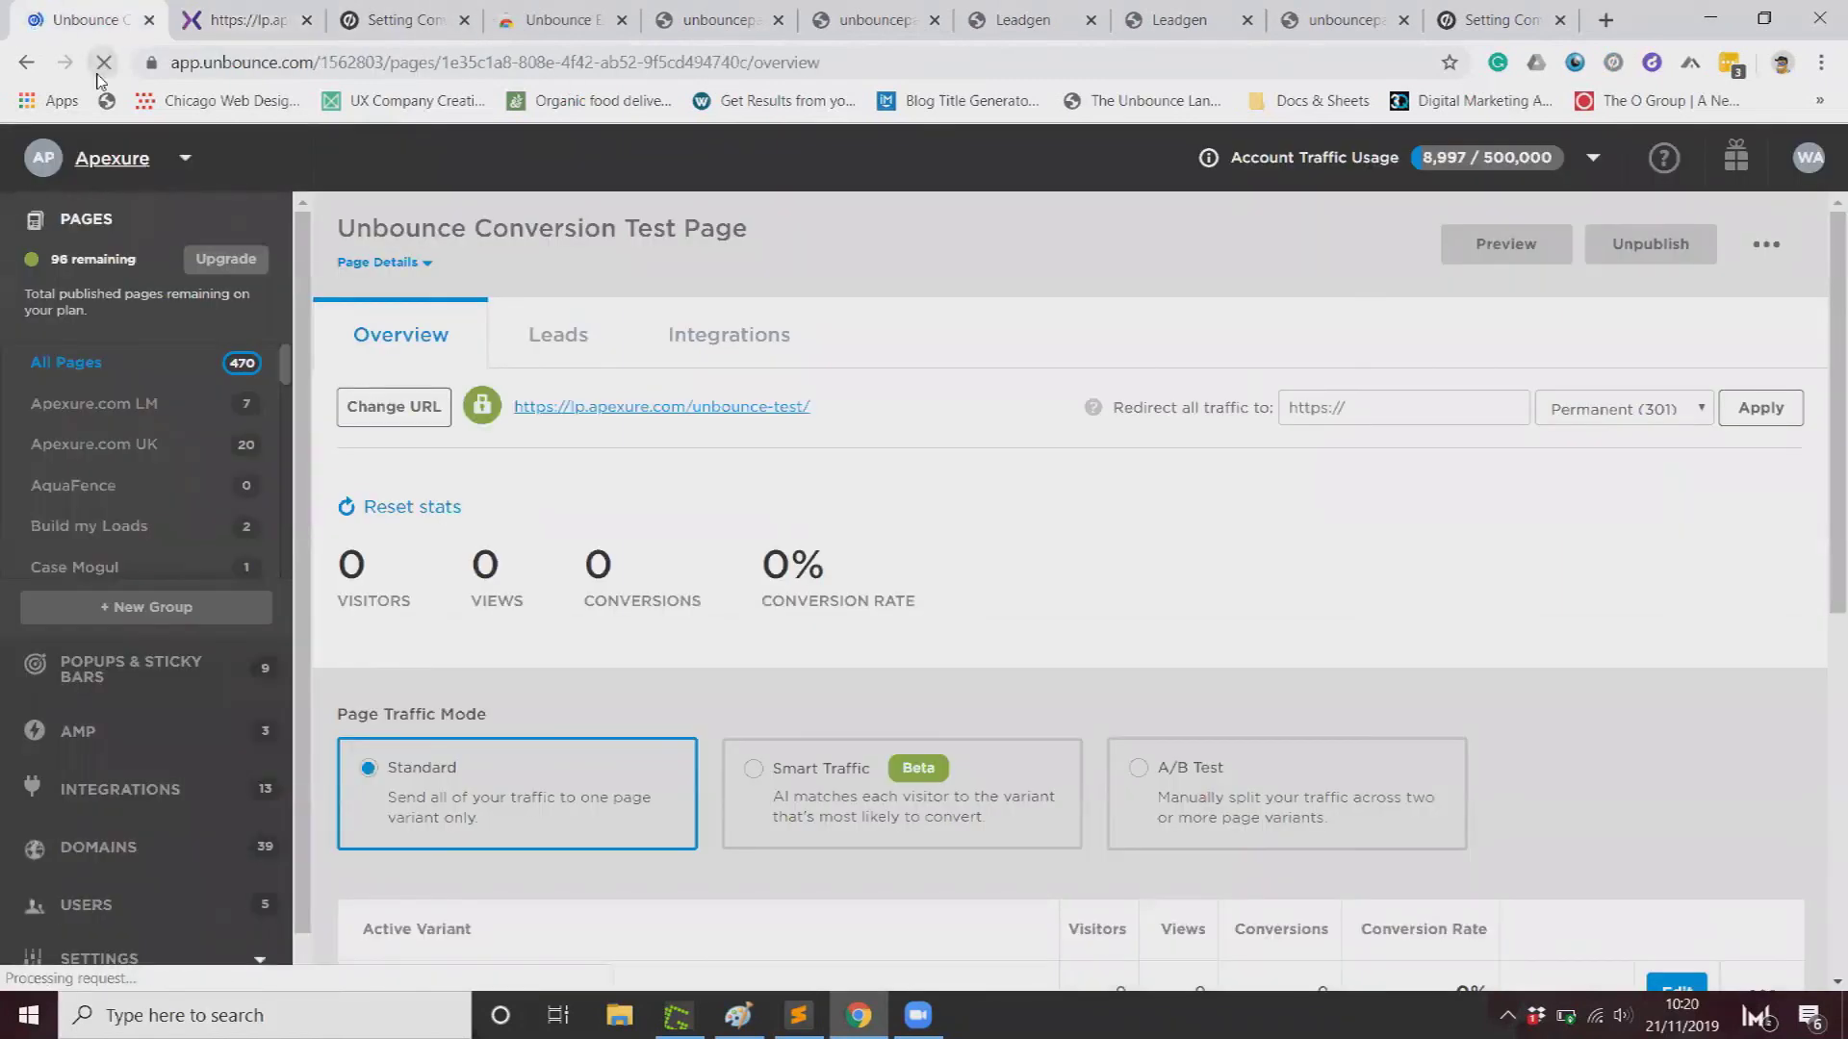
drag(342, 573, 687, 623)
click(630, 596)
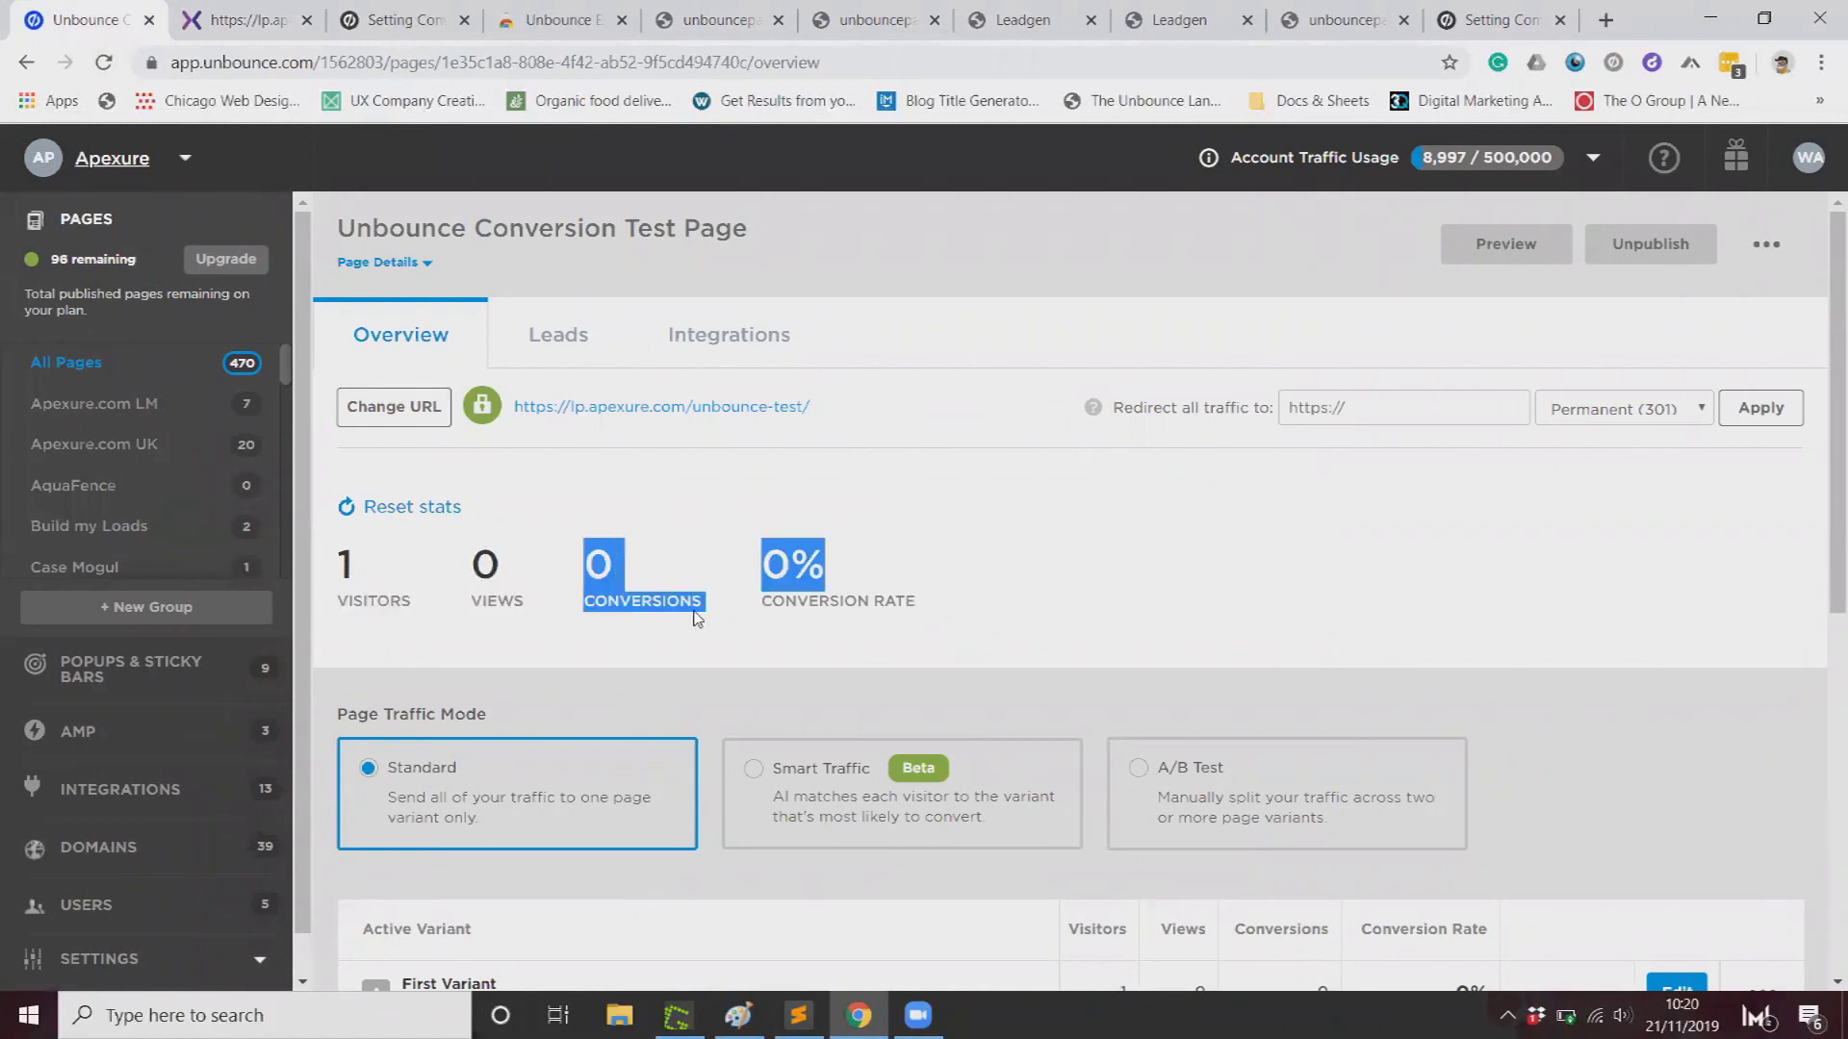
click(702, 633)
scroll(702, 633, down, 5)
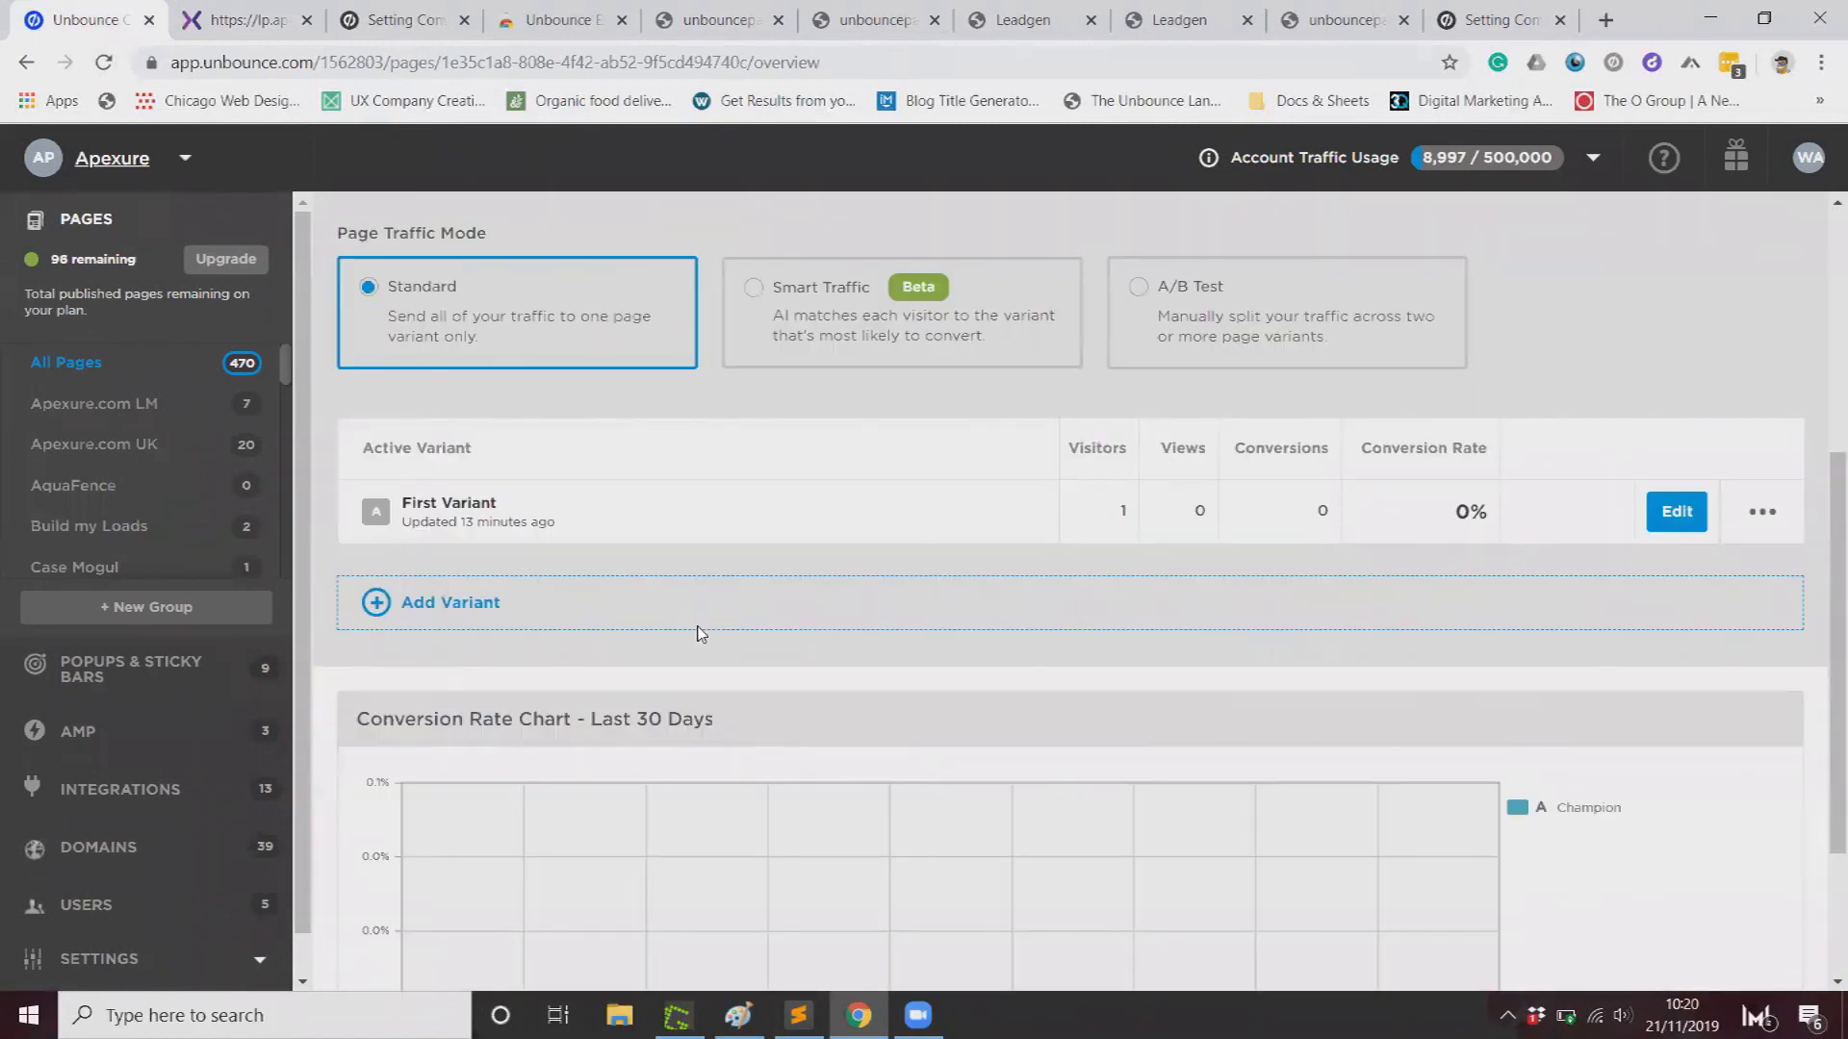
scroll(701, 633, up, 5)
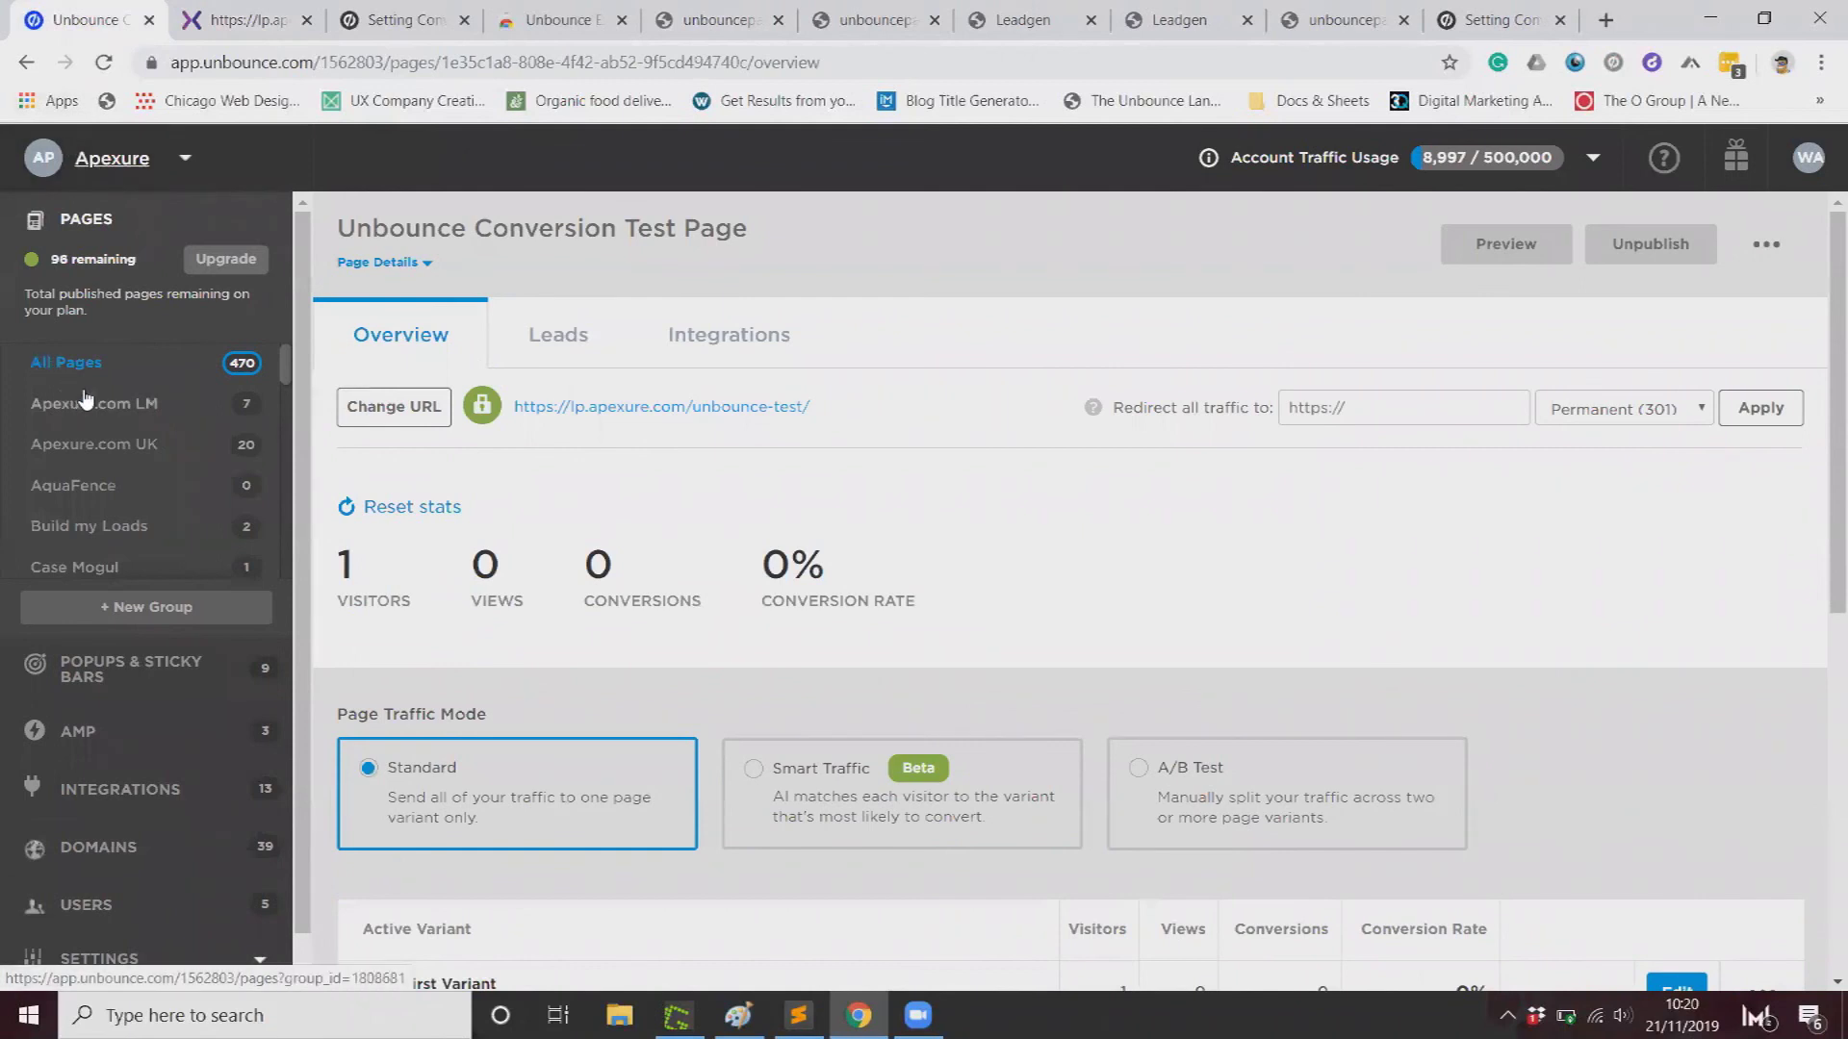
click(77, 361)
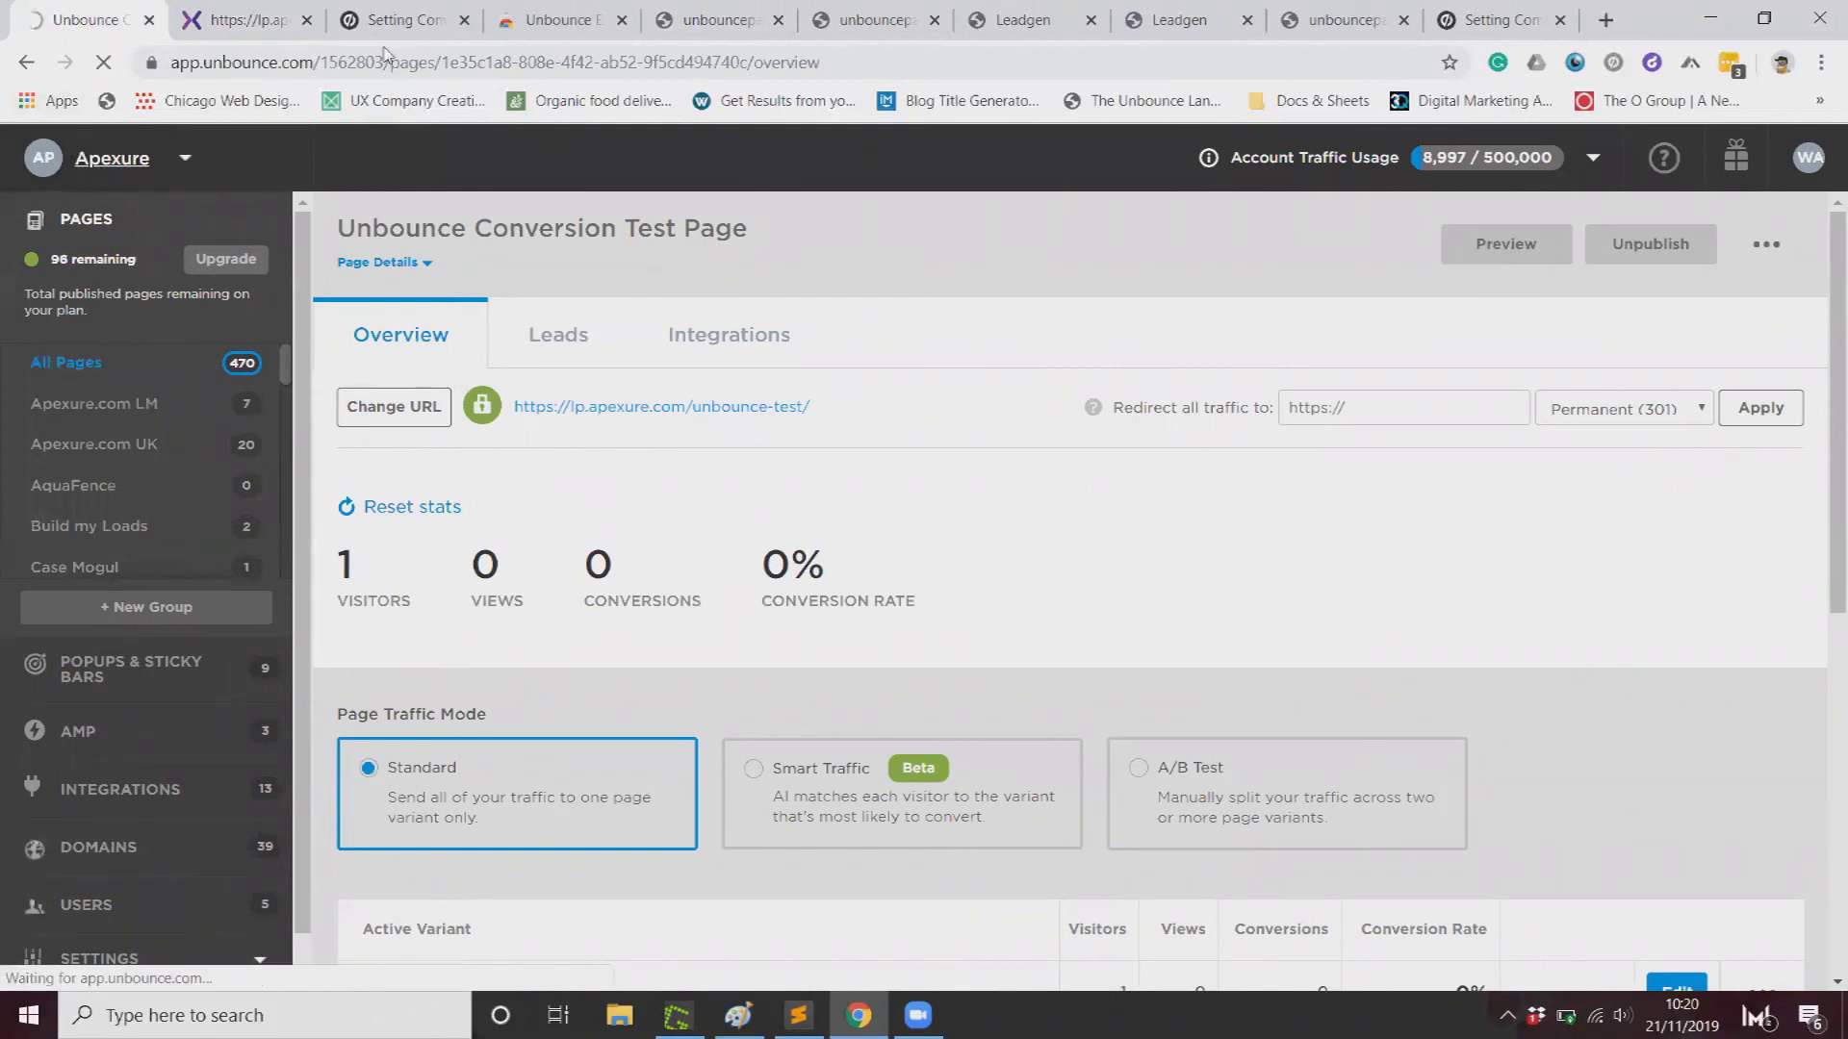
click(221, 12)
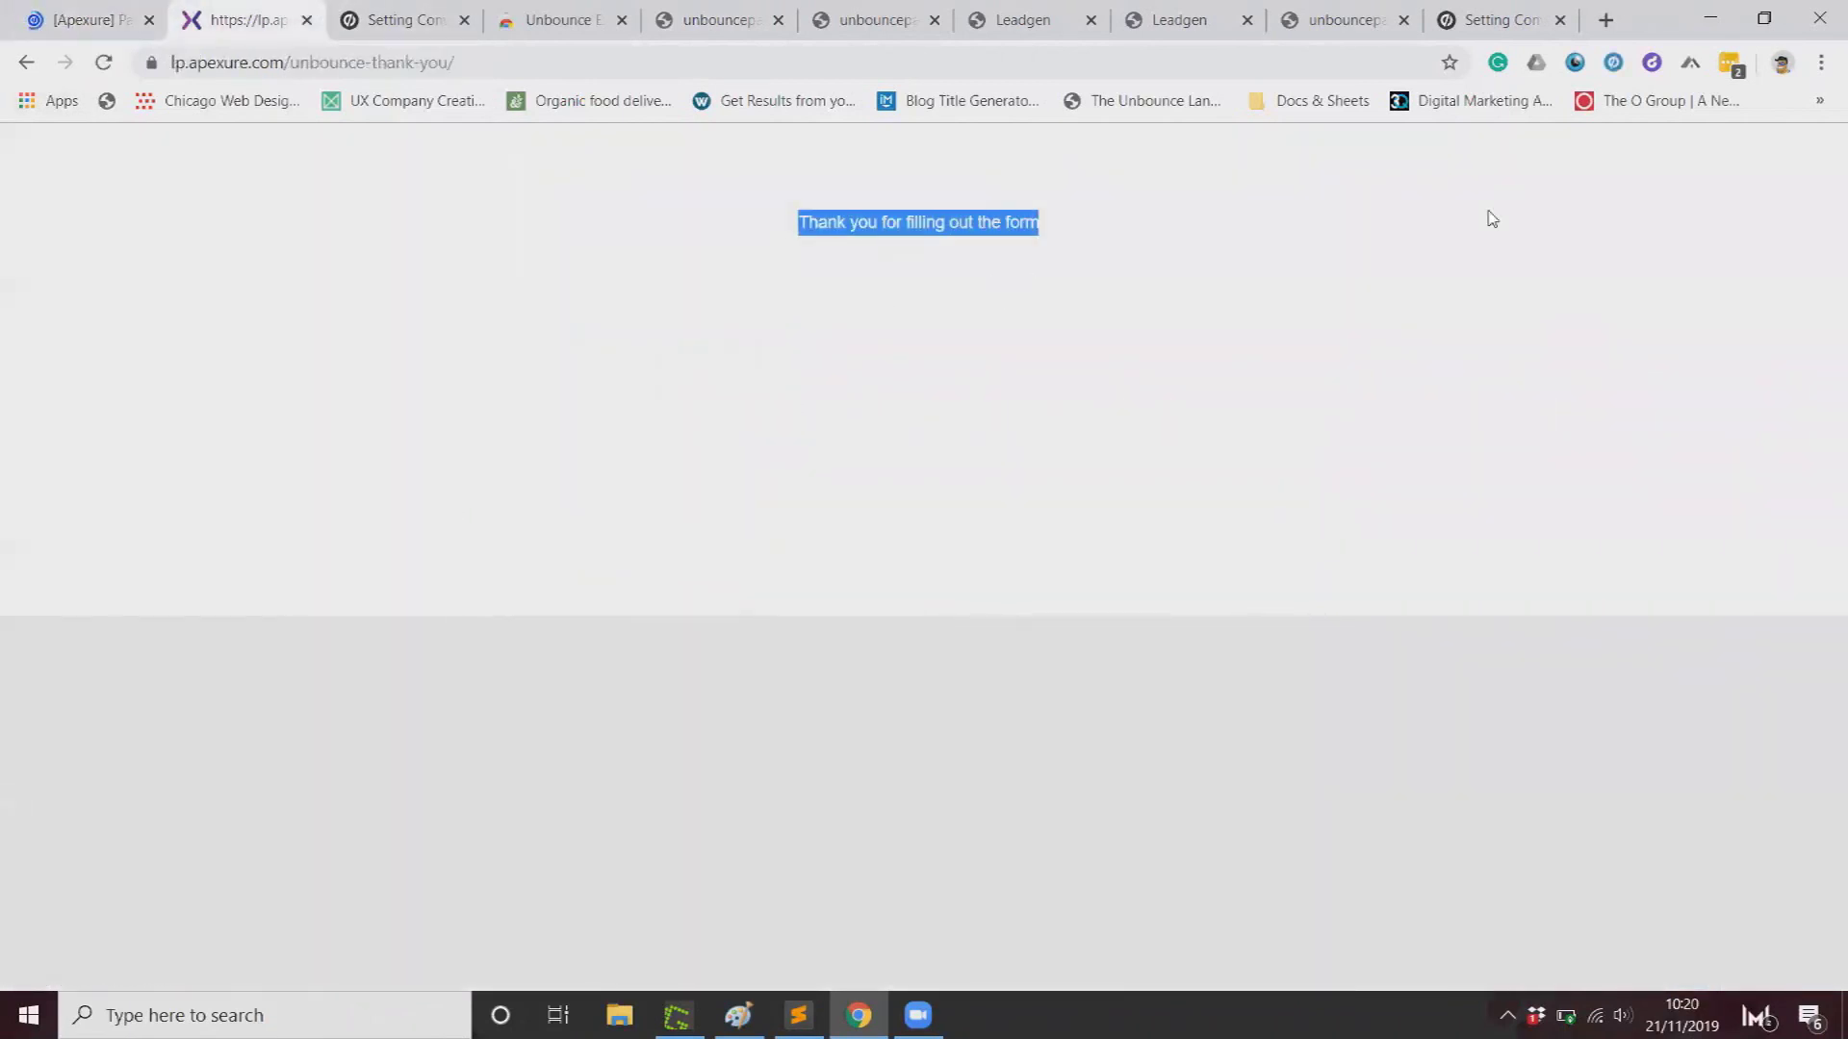
Step: Verify the thank-you page's conversion script, cookies and tracking beacon in the tracking assistant
click(1613, 62)
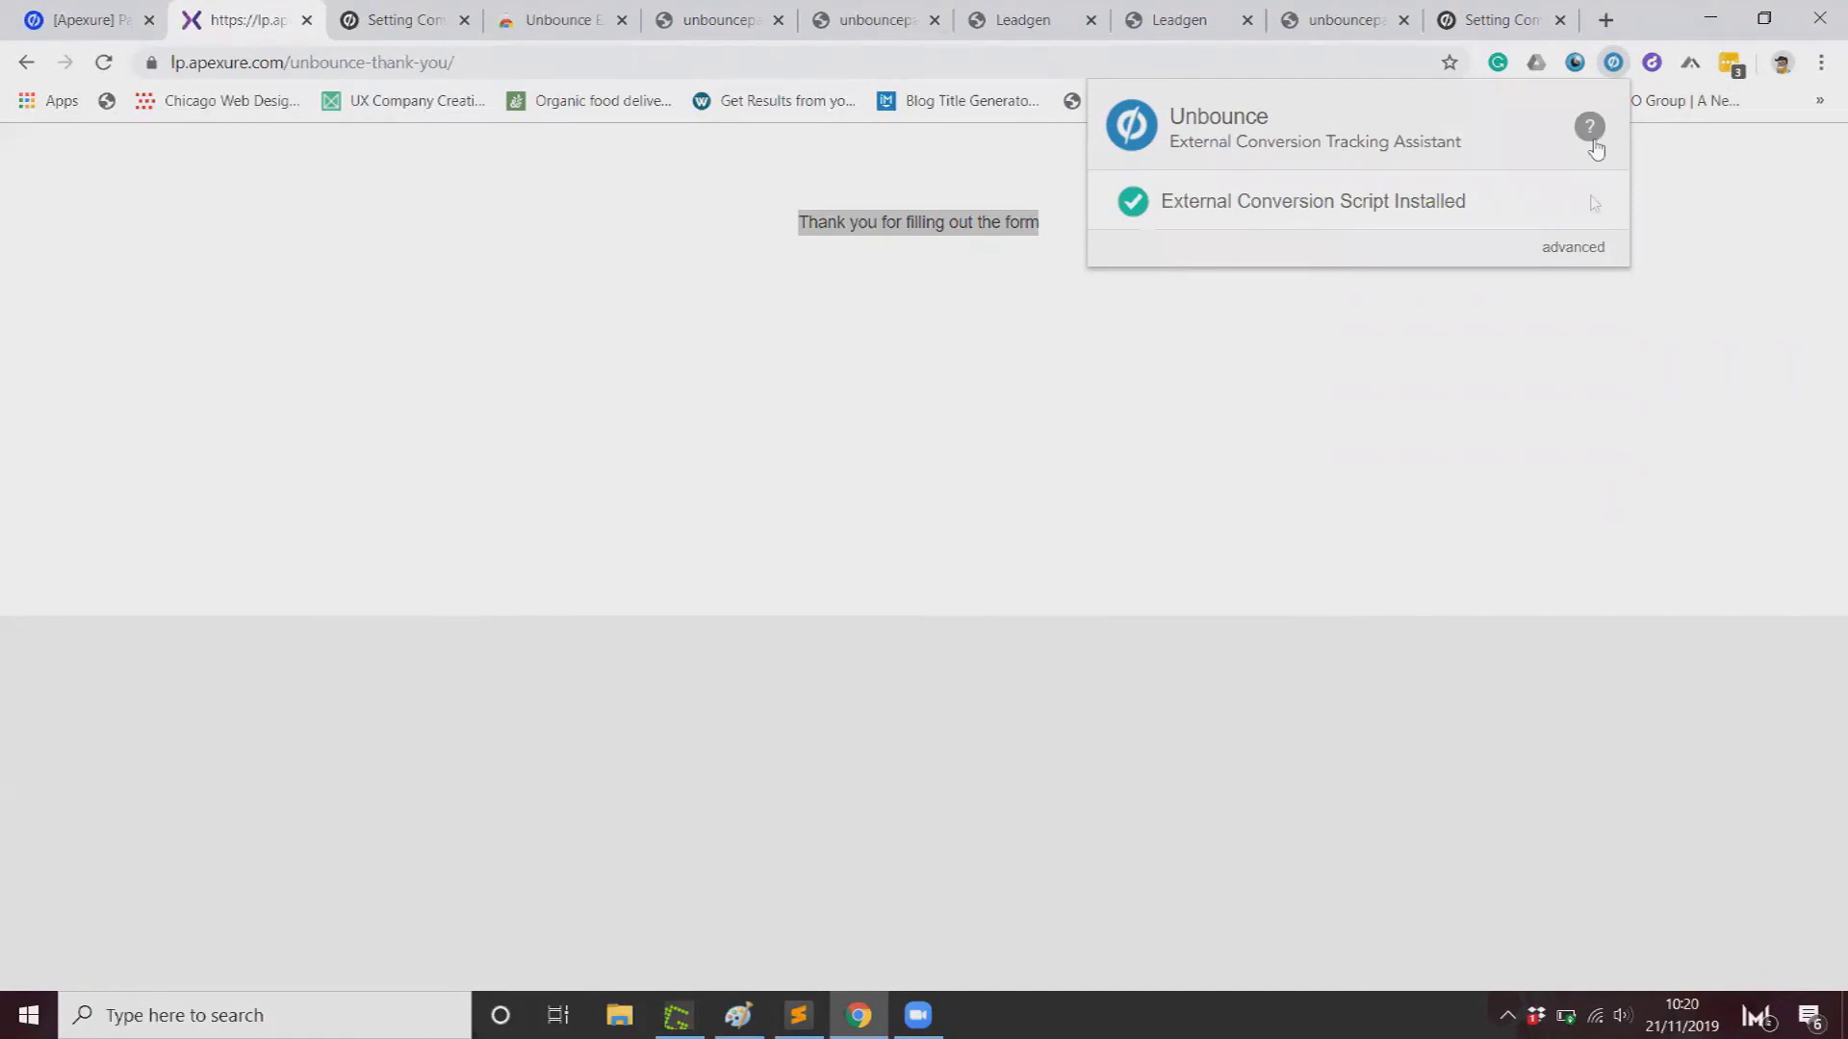
click(1578, 248)
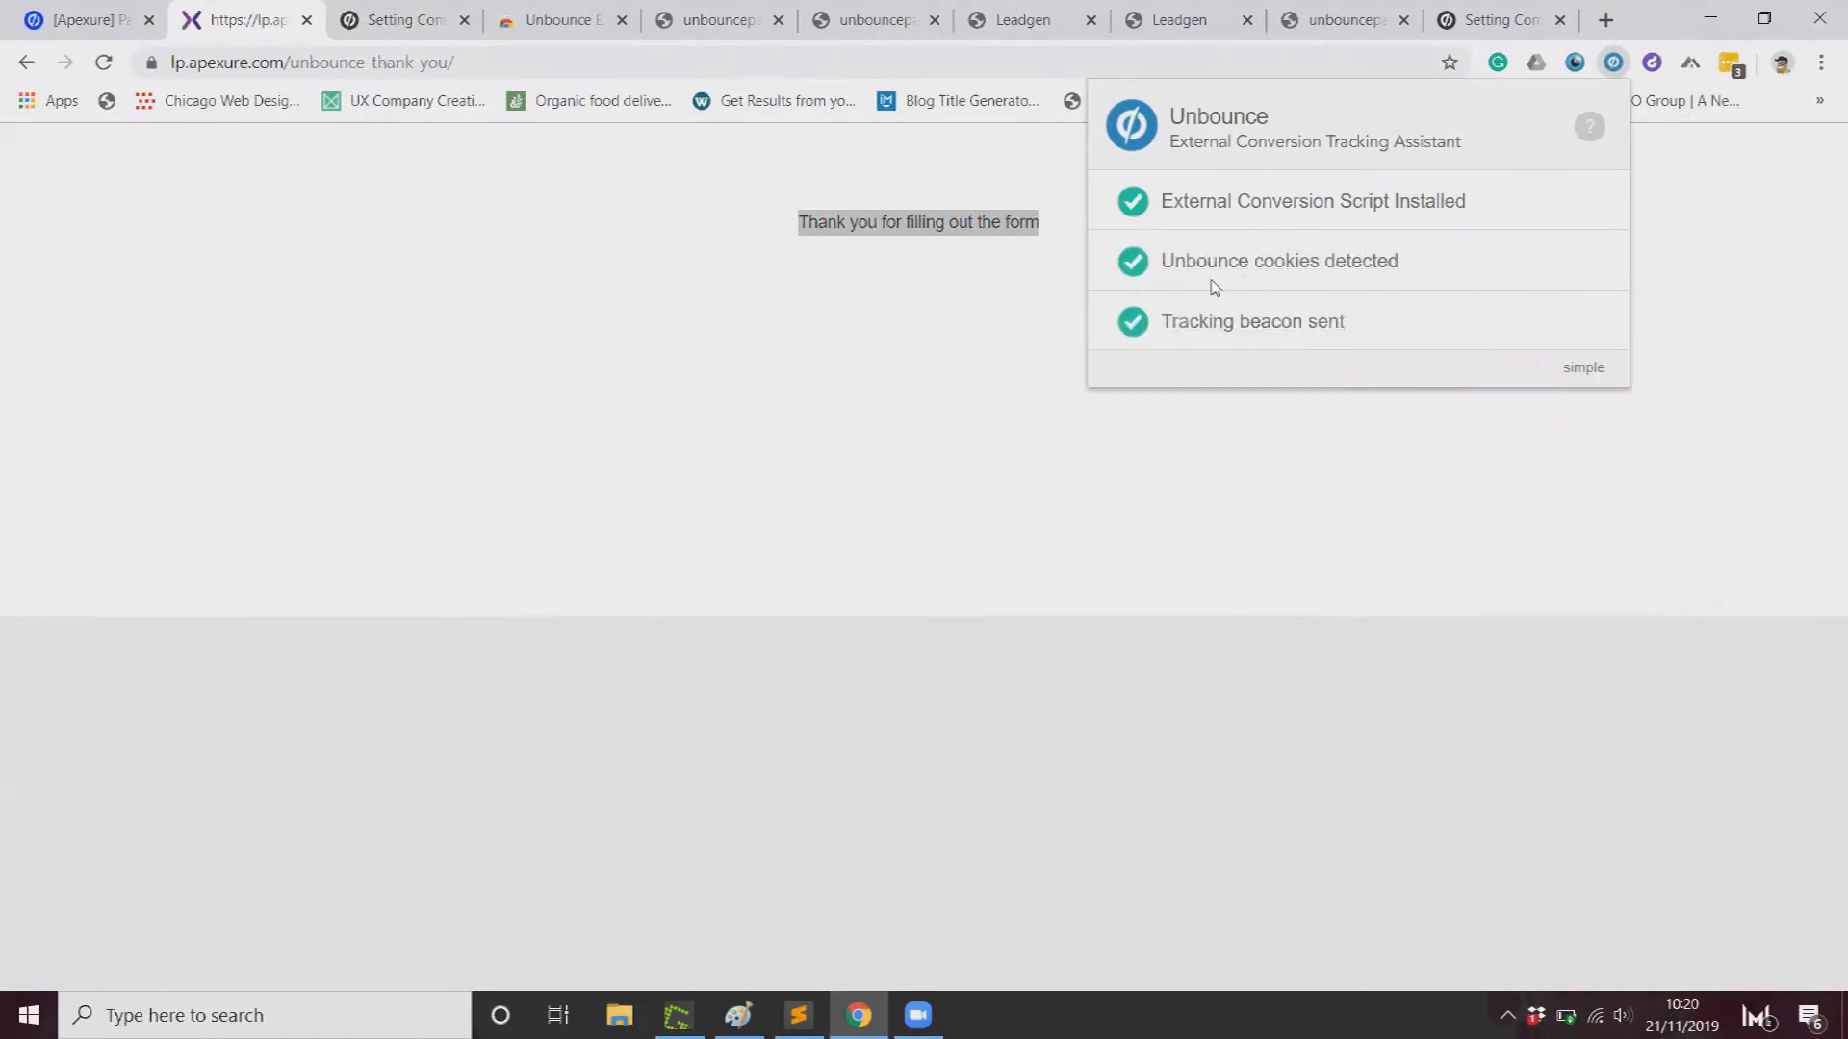
key(Escape)
click(717, 19)
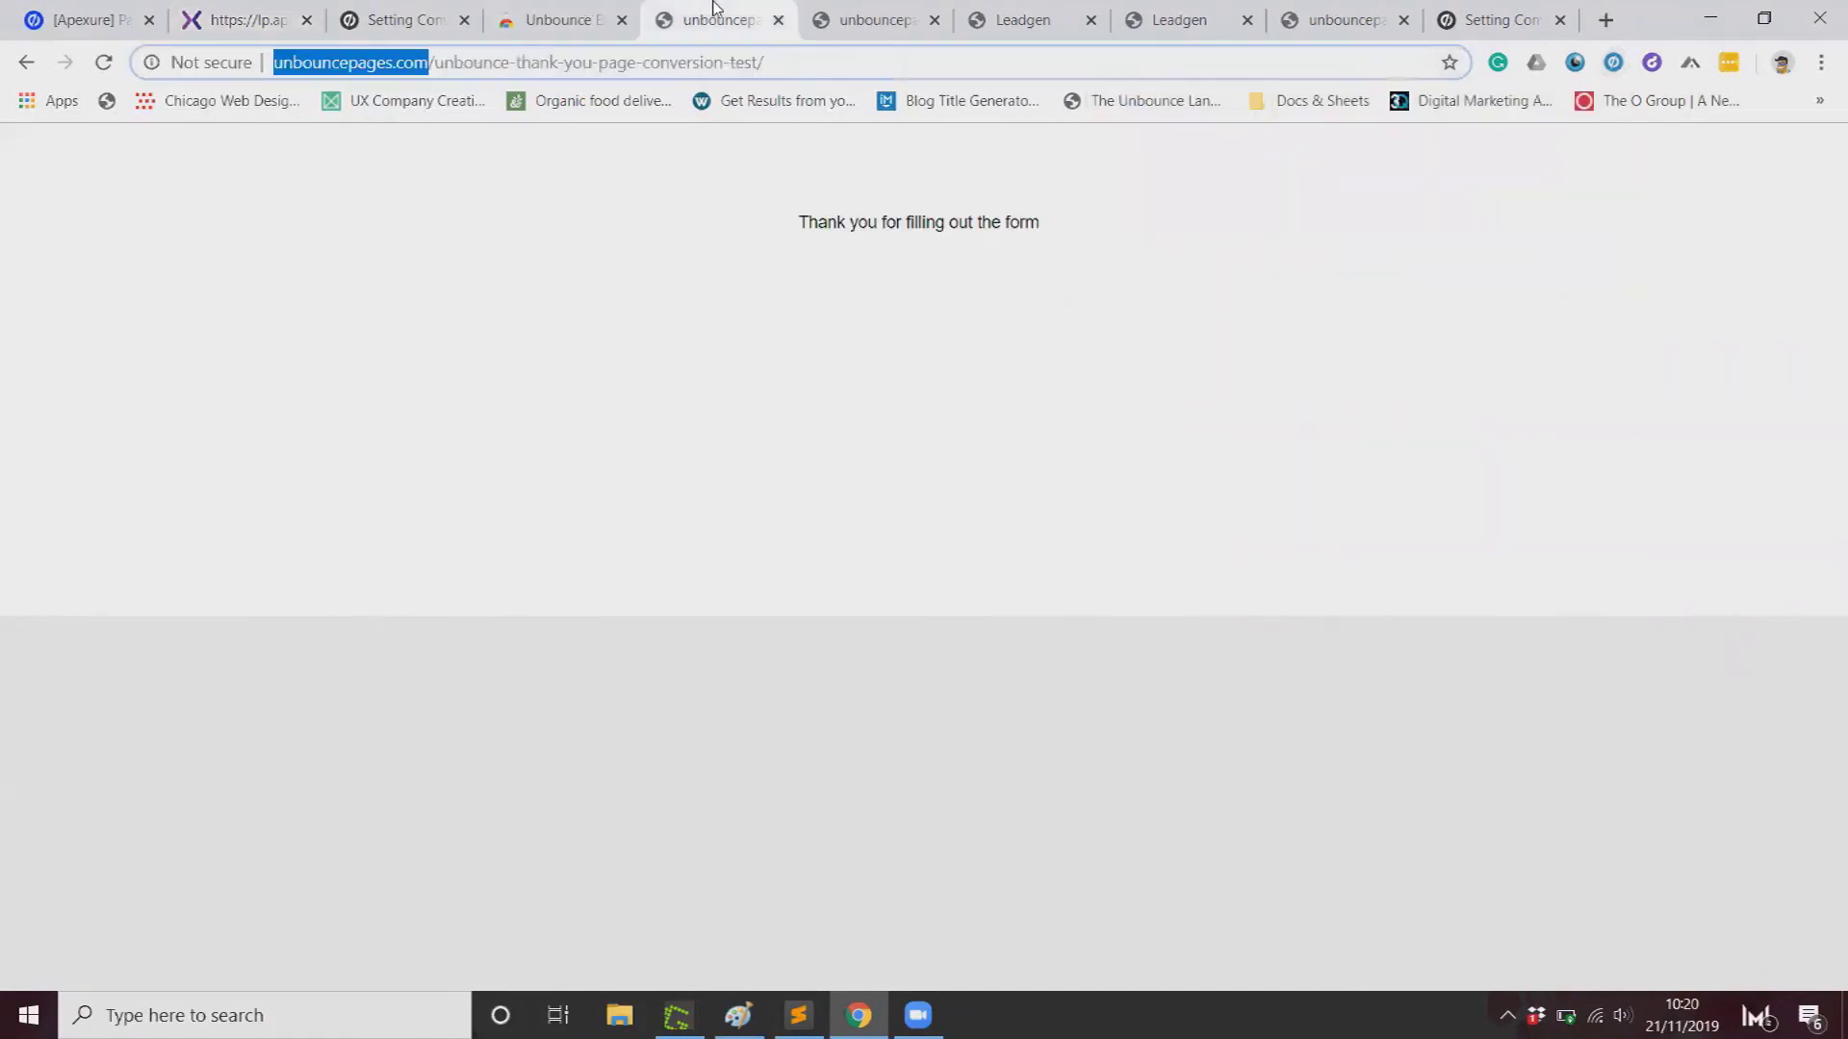
click(289, 14)
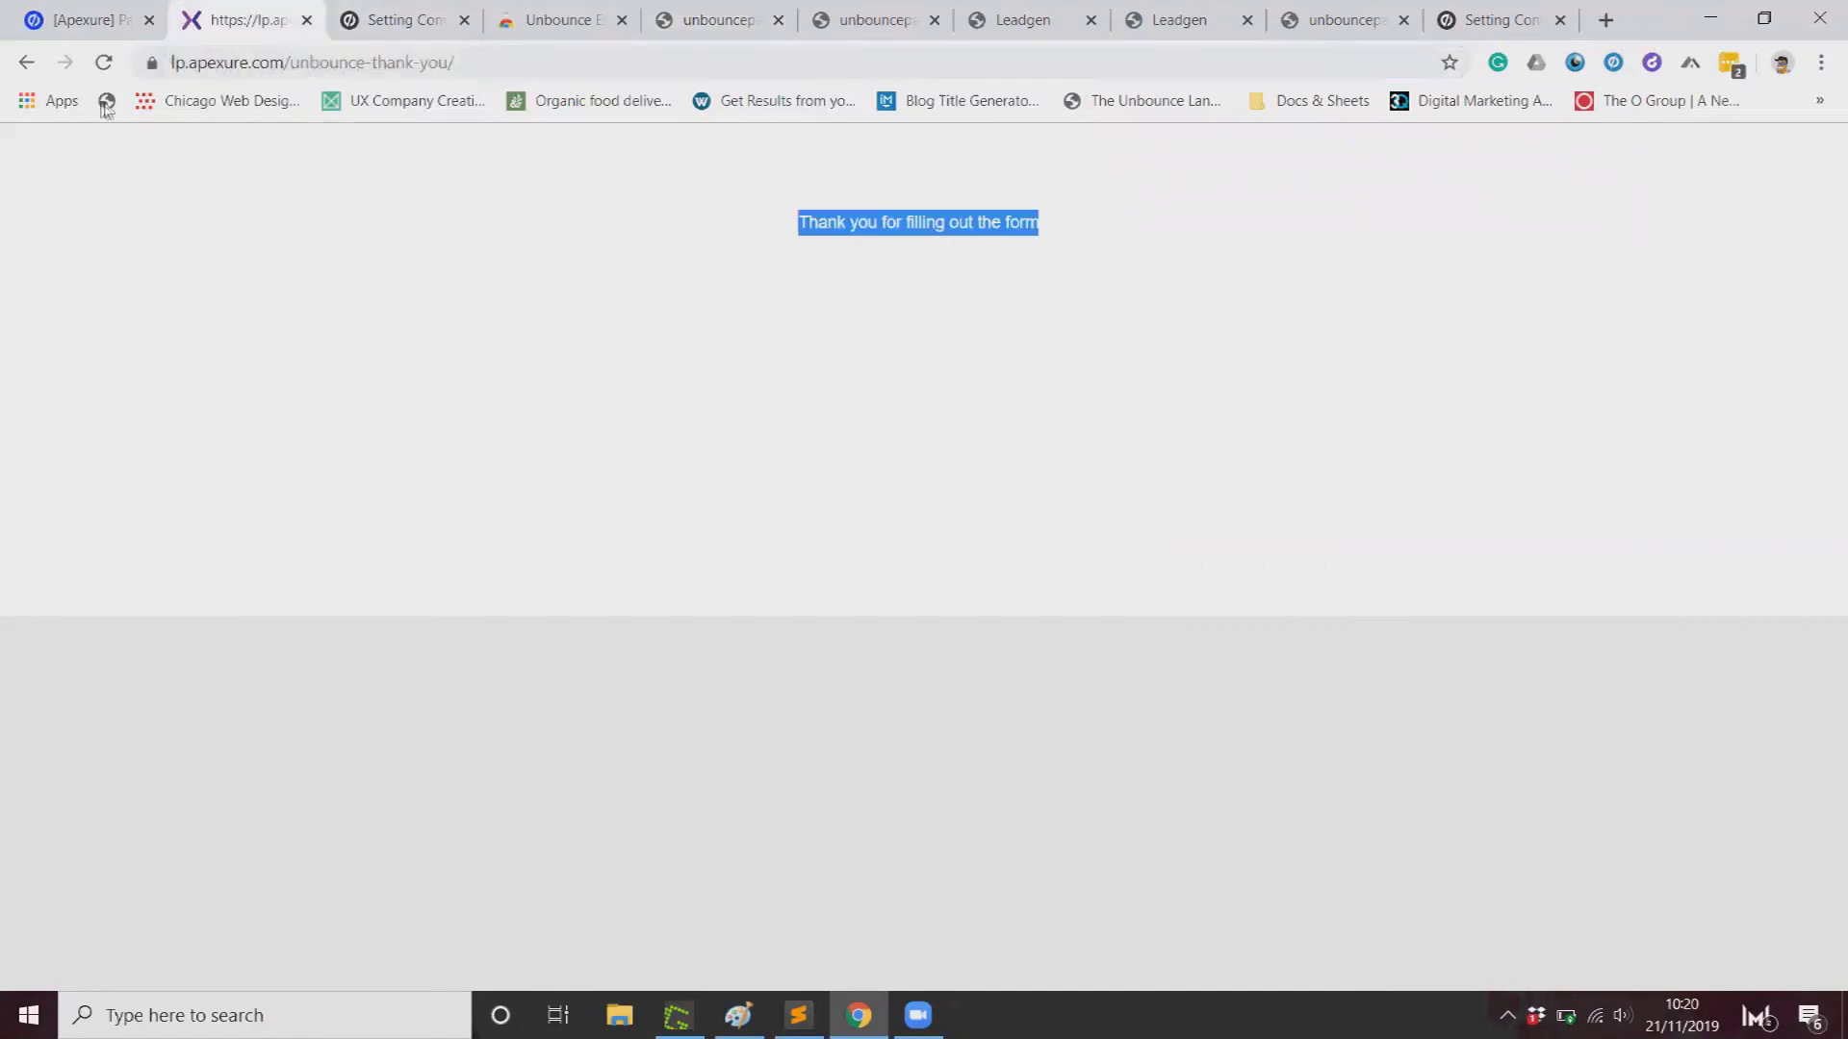
Step: Compare with the tracking checks on the test form page, then return to the All Pages dashboard
click(27, 63)
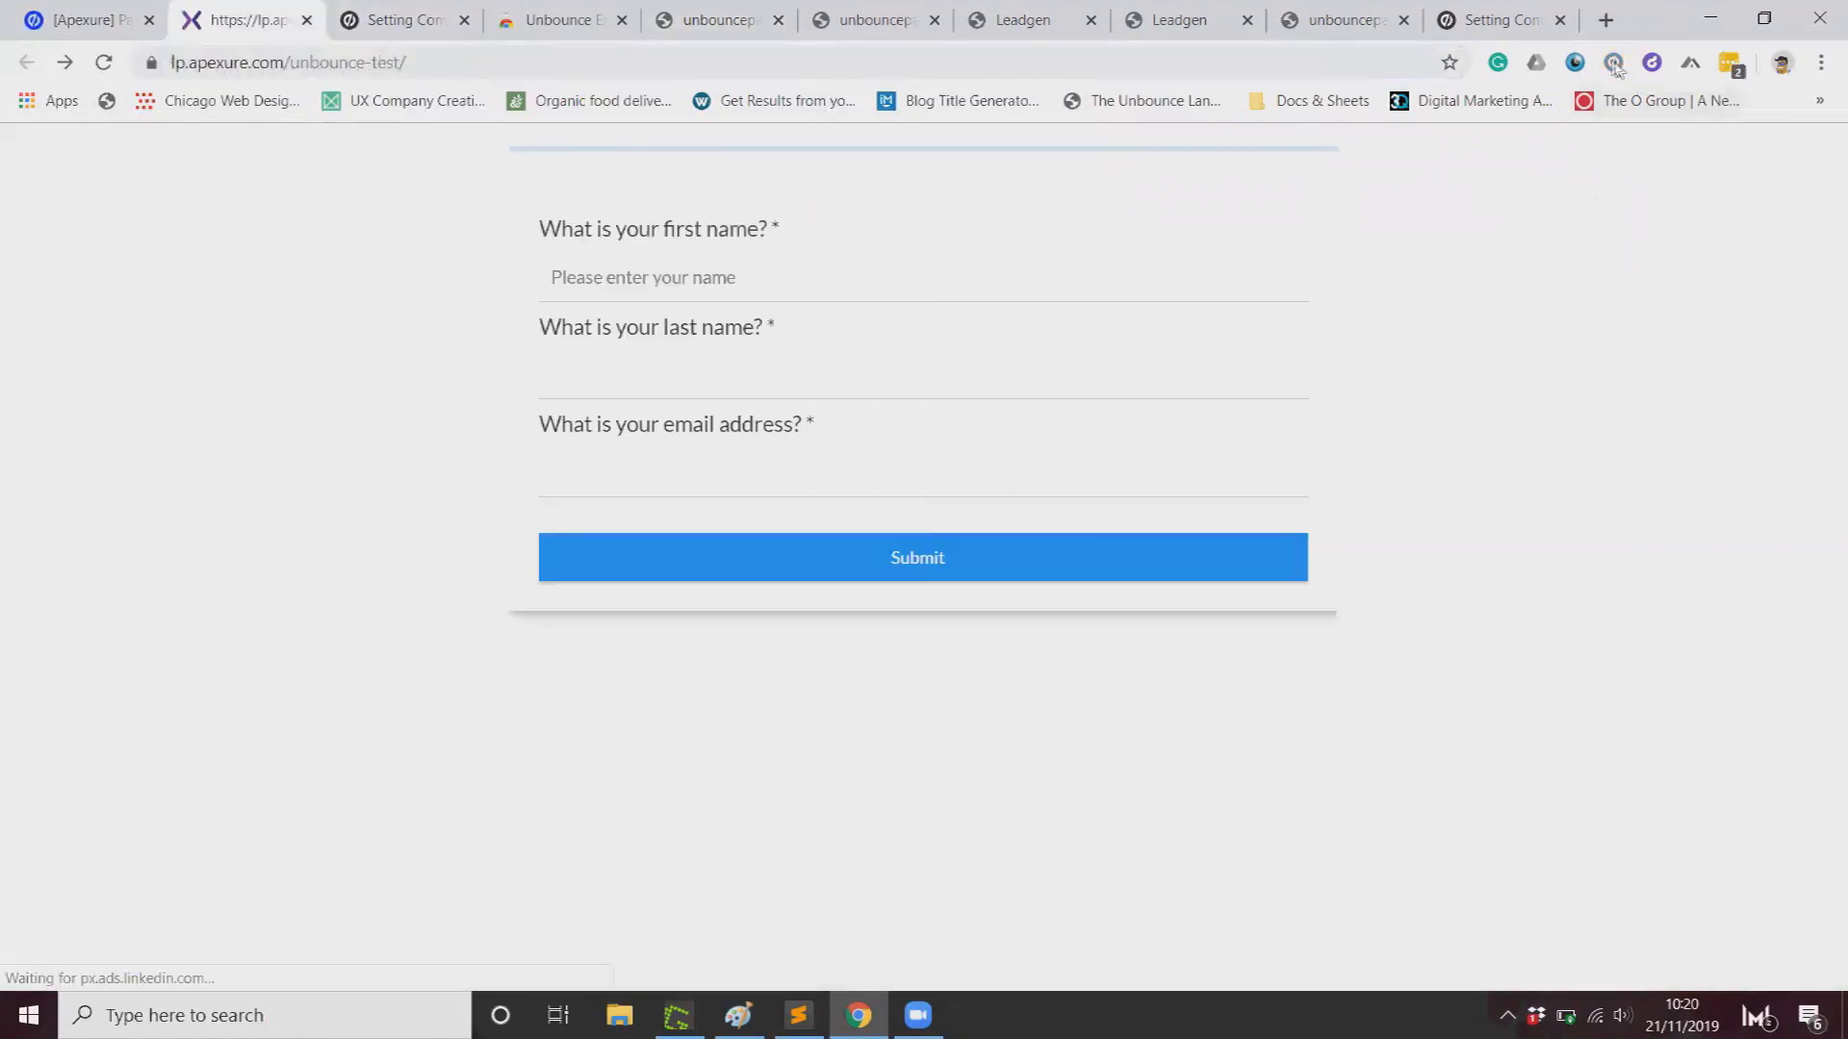
click(1612, 62)
click(1576, 247)
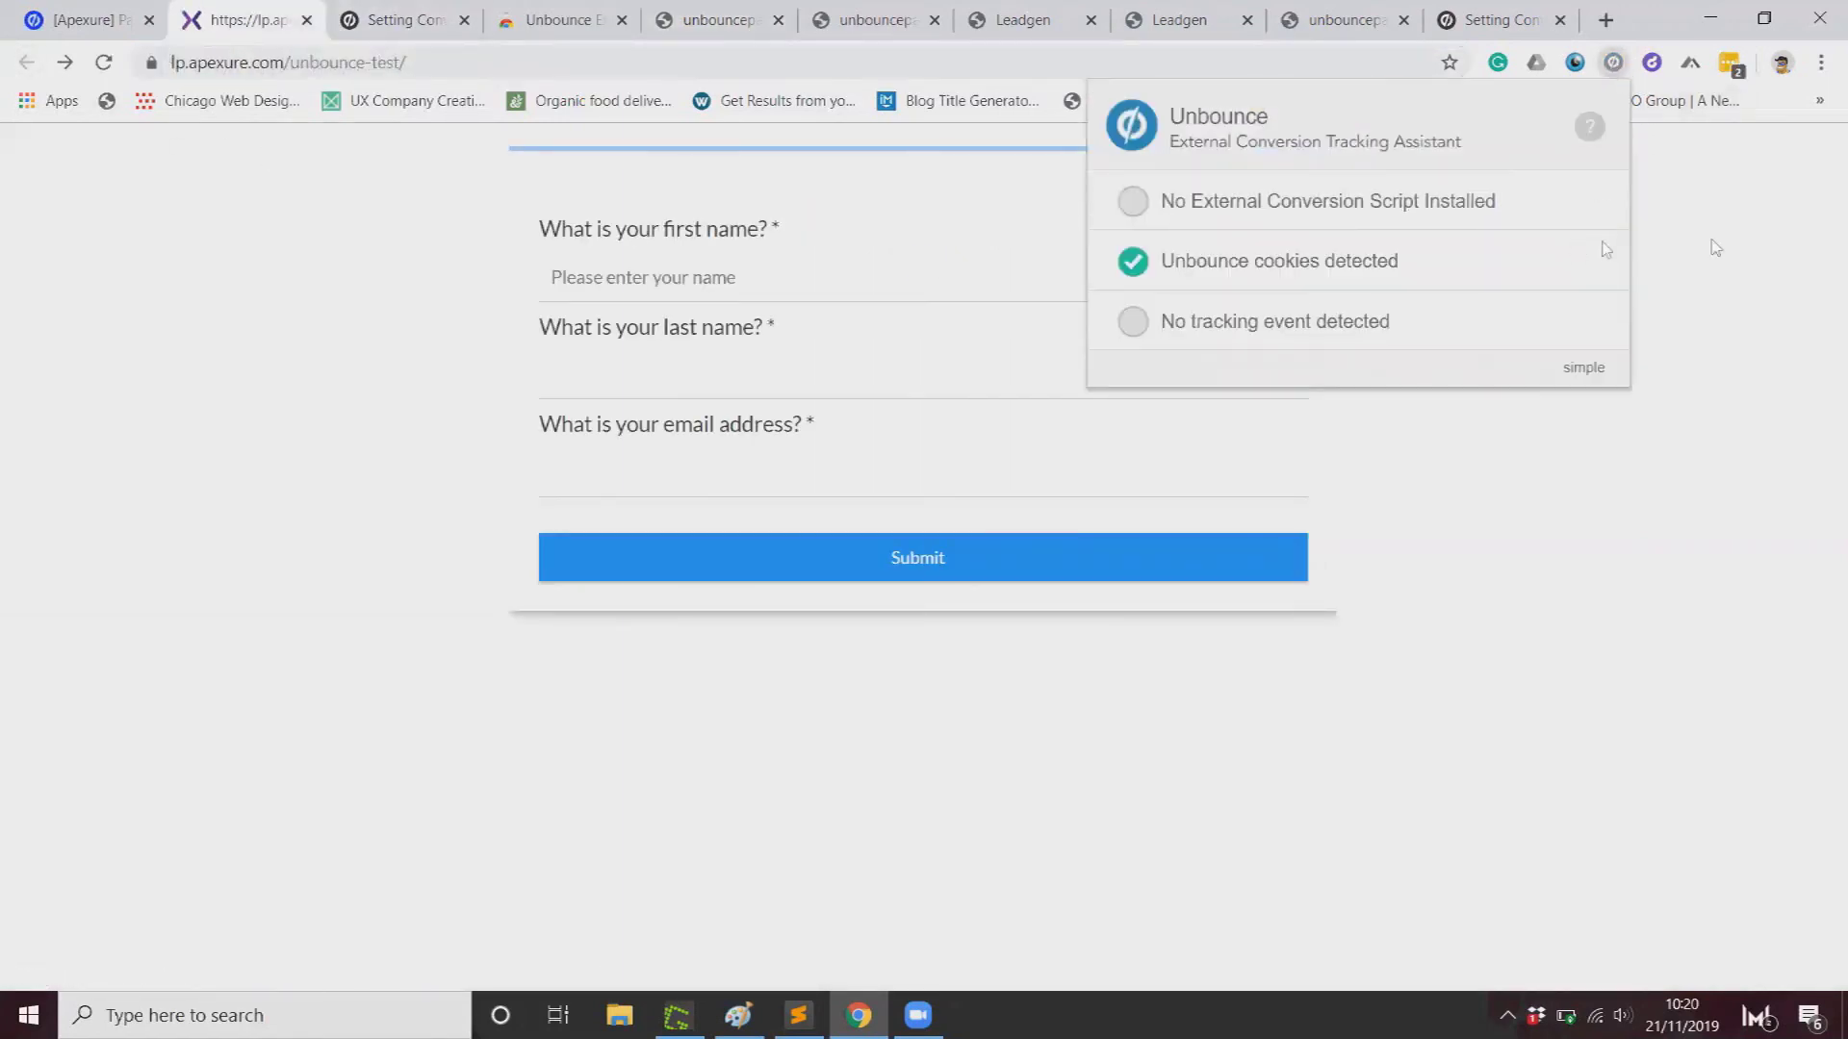
click(1762, 248)
click(86, 19)
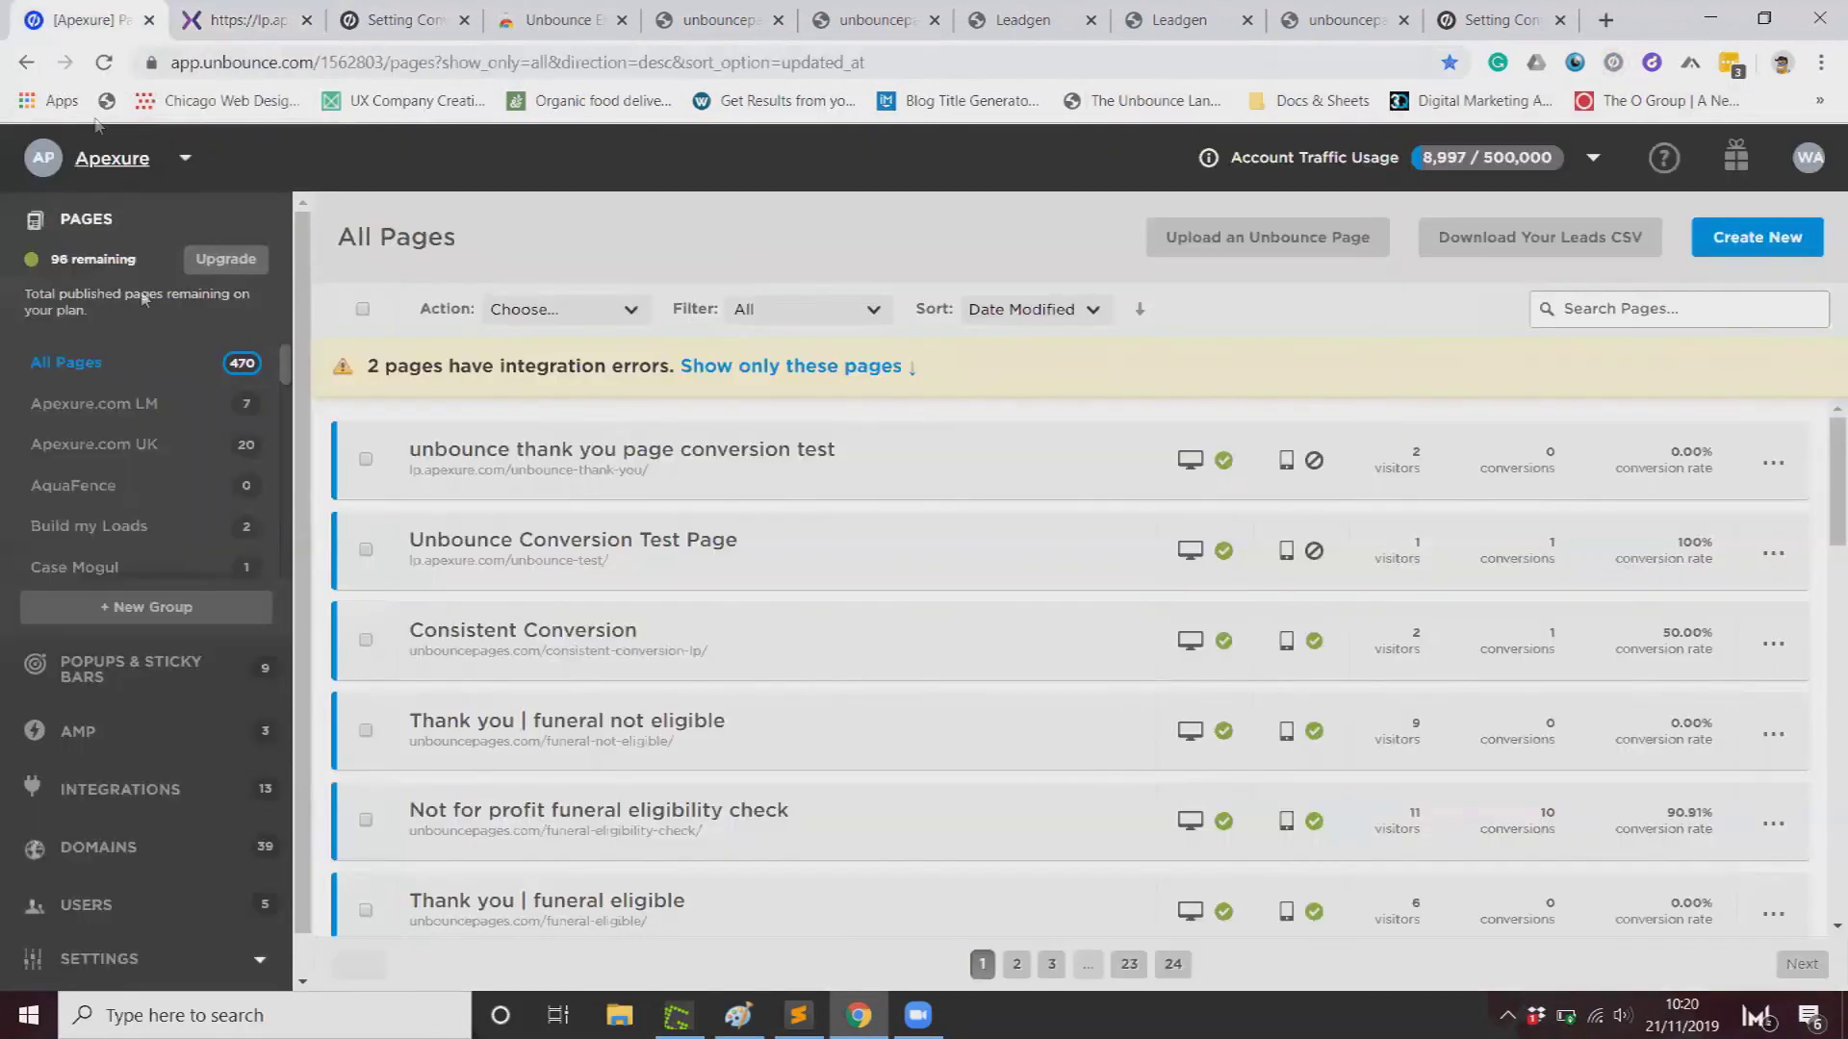
Step: Reload All Pages and open the Unbounce Conversion Test Page, confirming 1 conversion
click(112, 62)
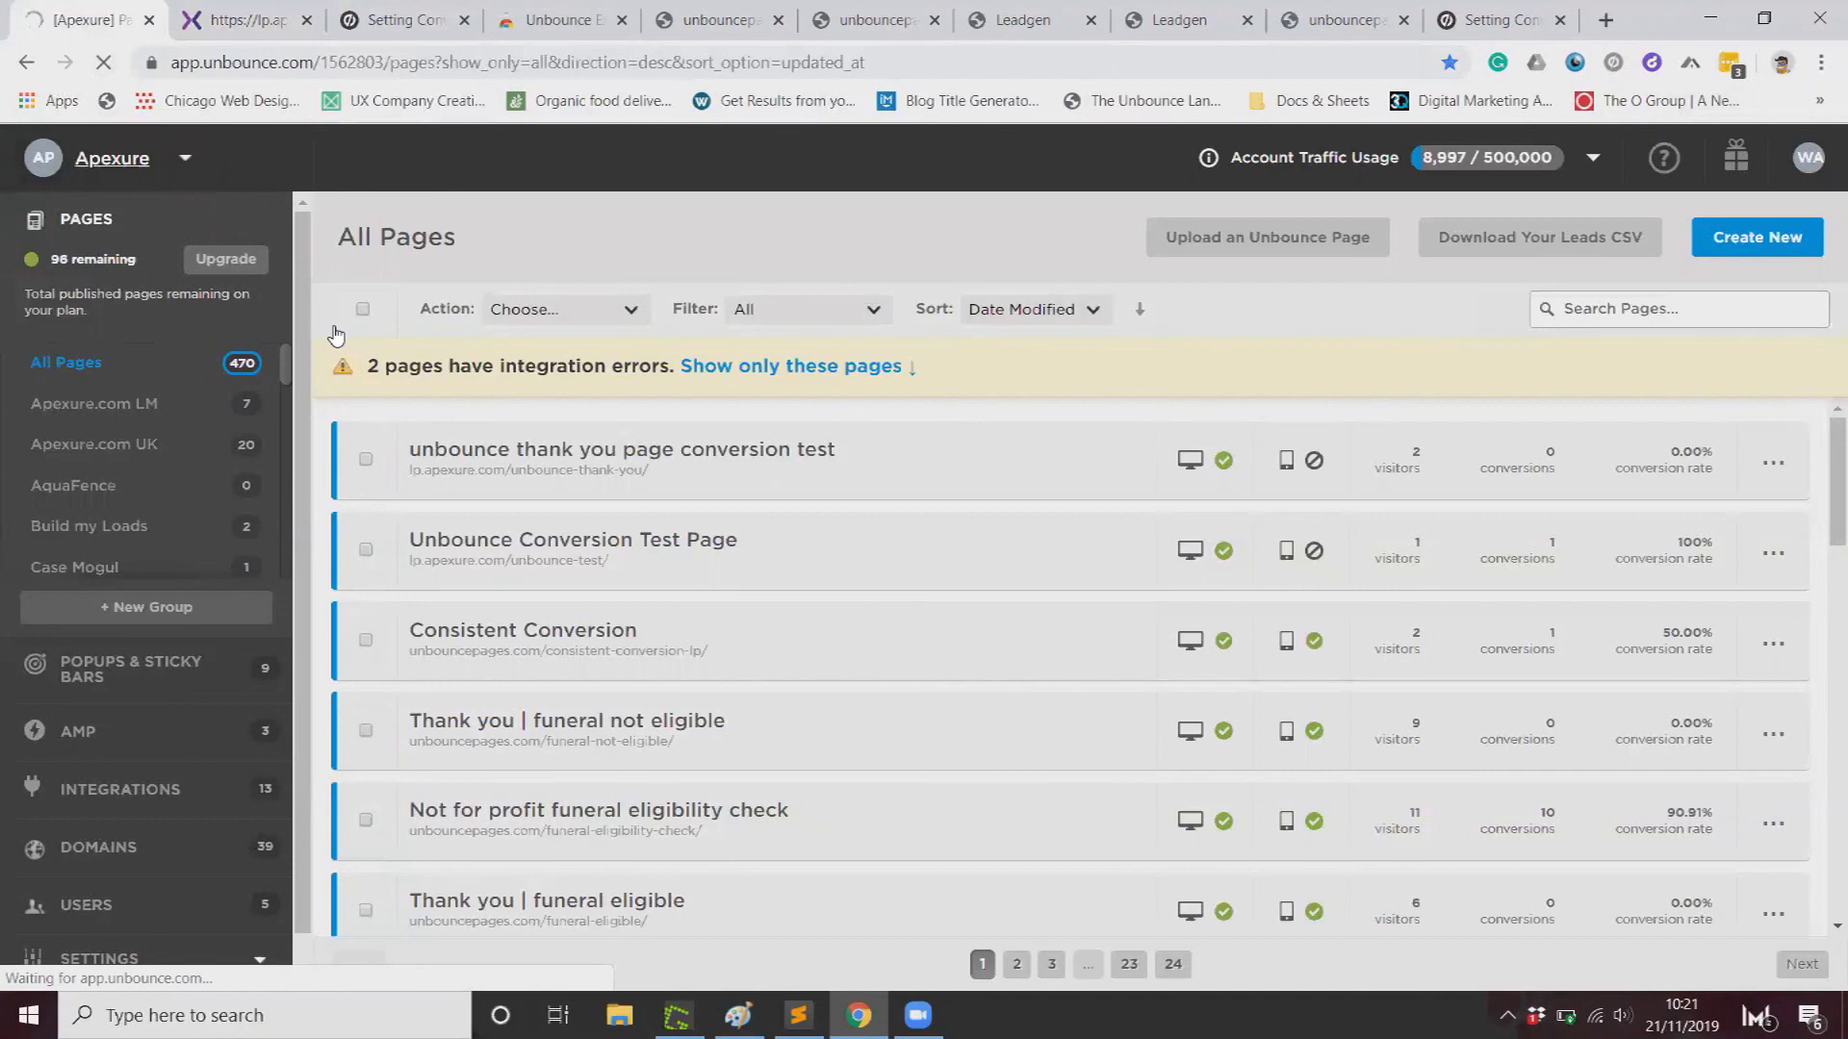
click(724, 558)
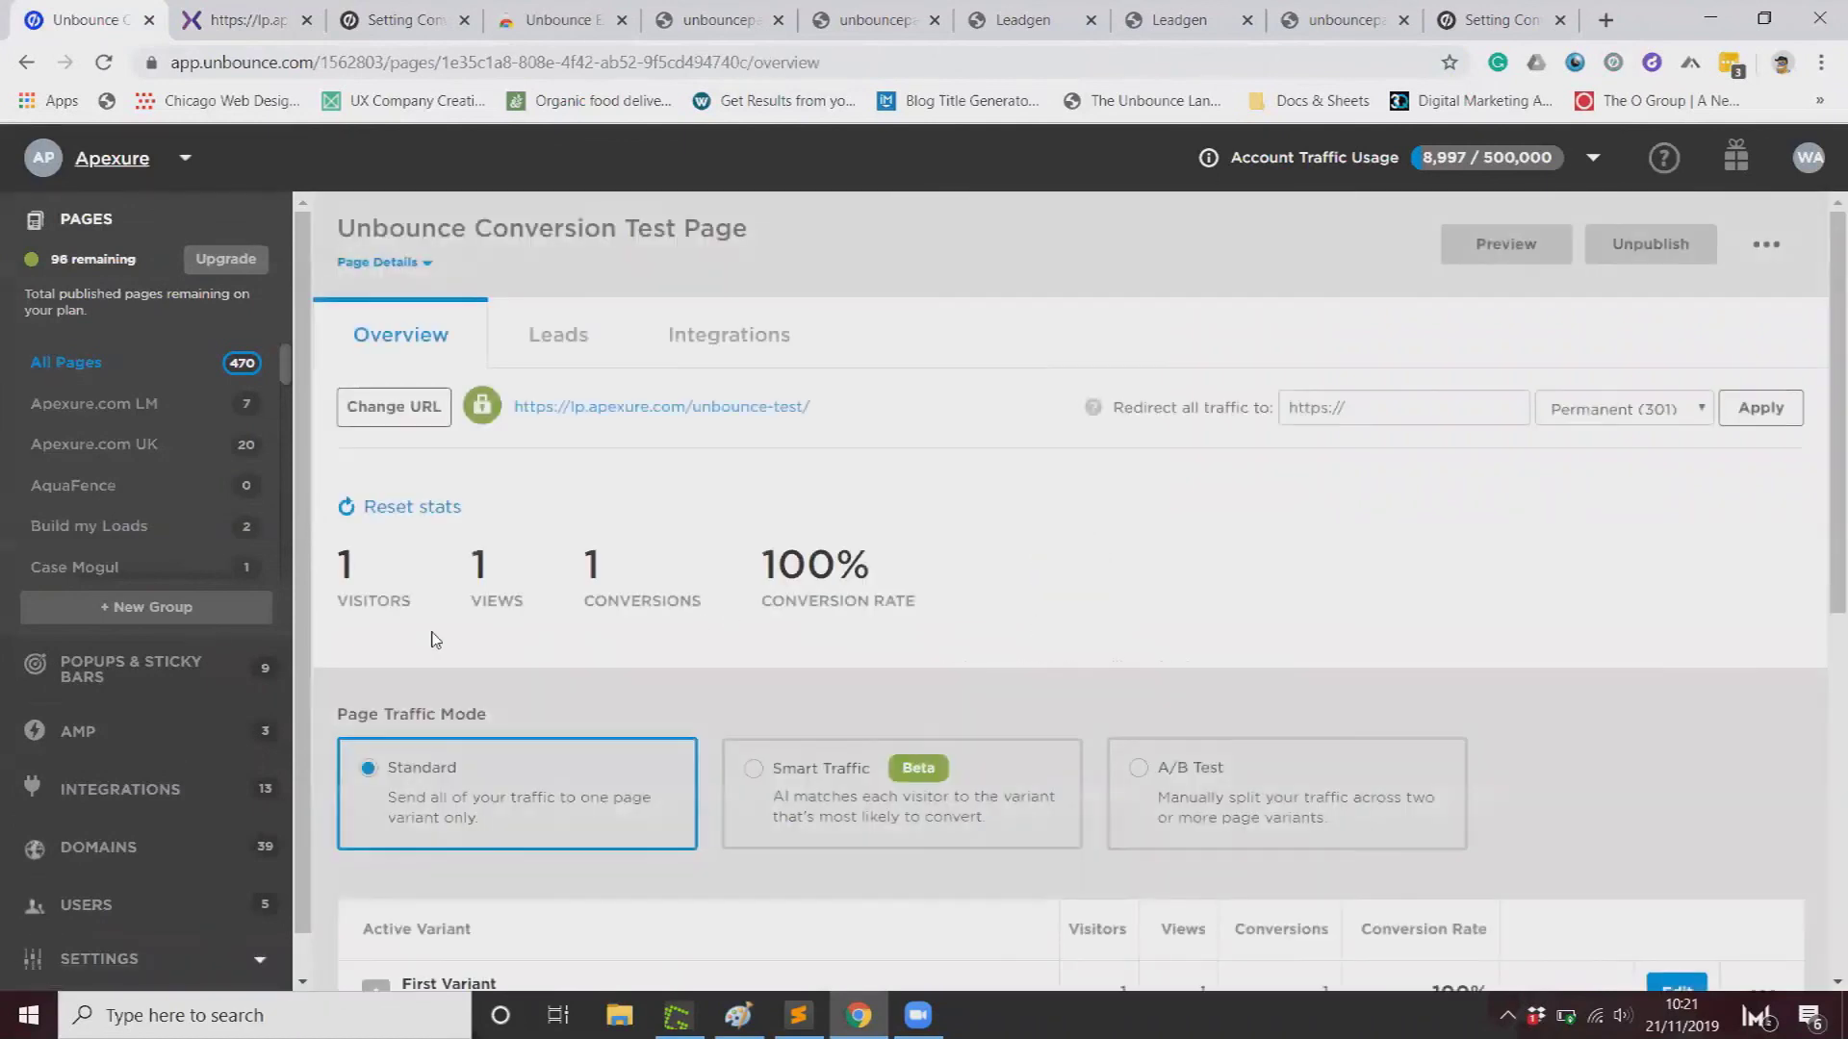
drag(577, 568, 590, 565)
double_click(590, 564)
Step: Check the page's lp.apexure.com address and the 100% First Variant on the overview
drag(816, 408, 515, 427)
click(560, 494)
scroll(755, 642, down, 1)
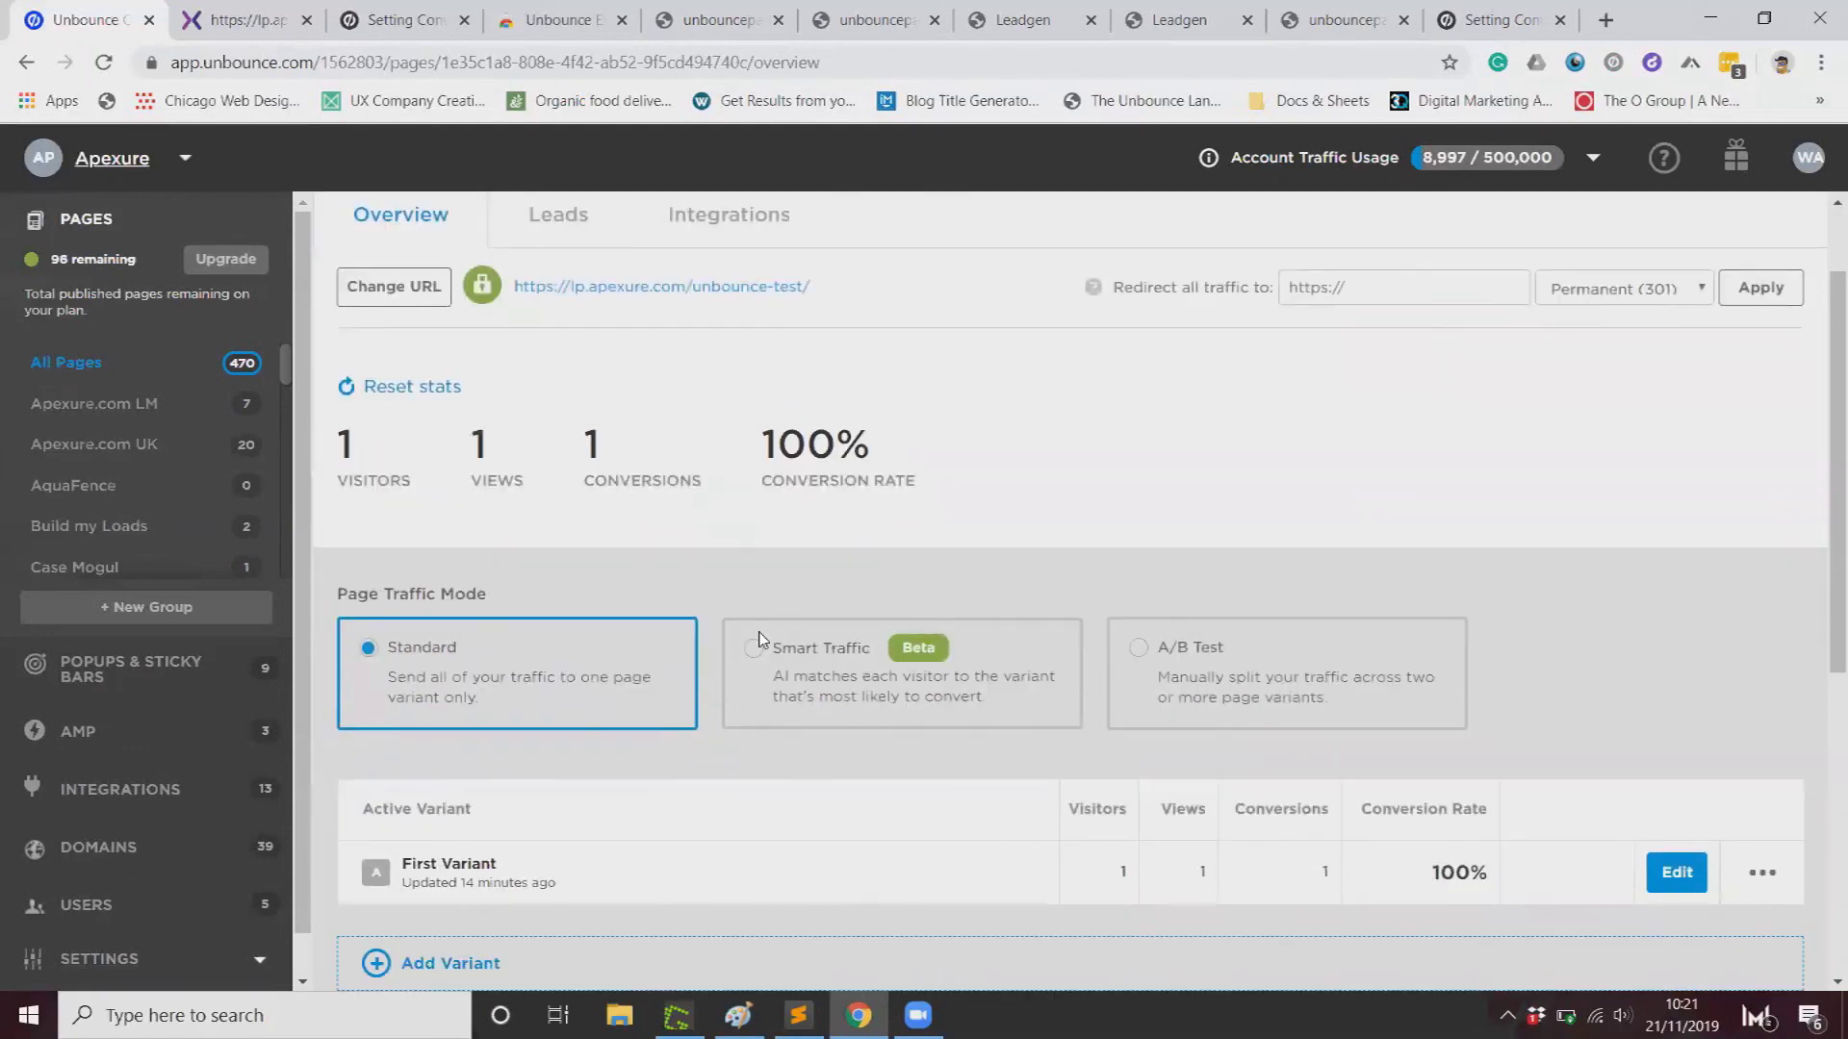
scroll(758, 638, up, 1)
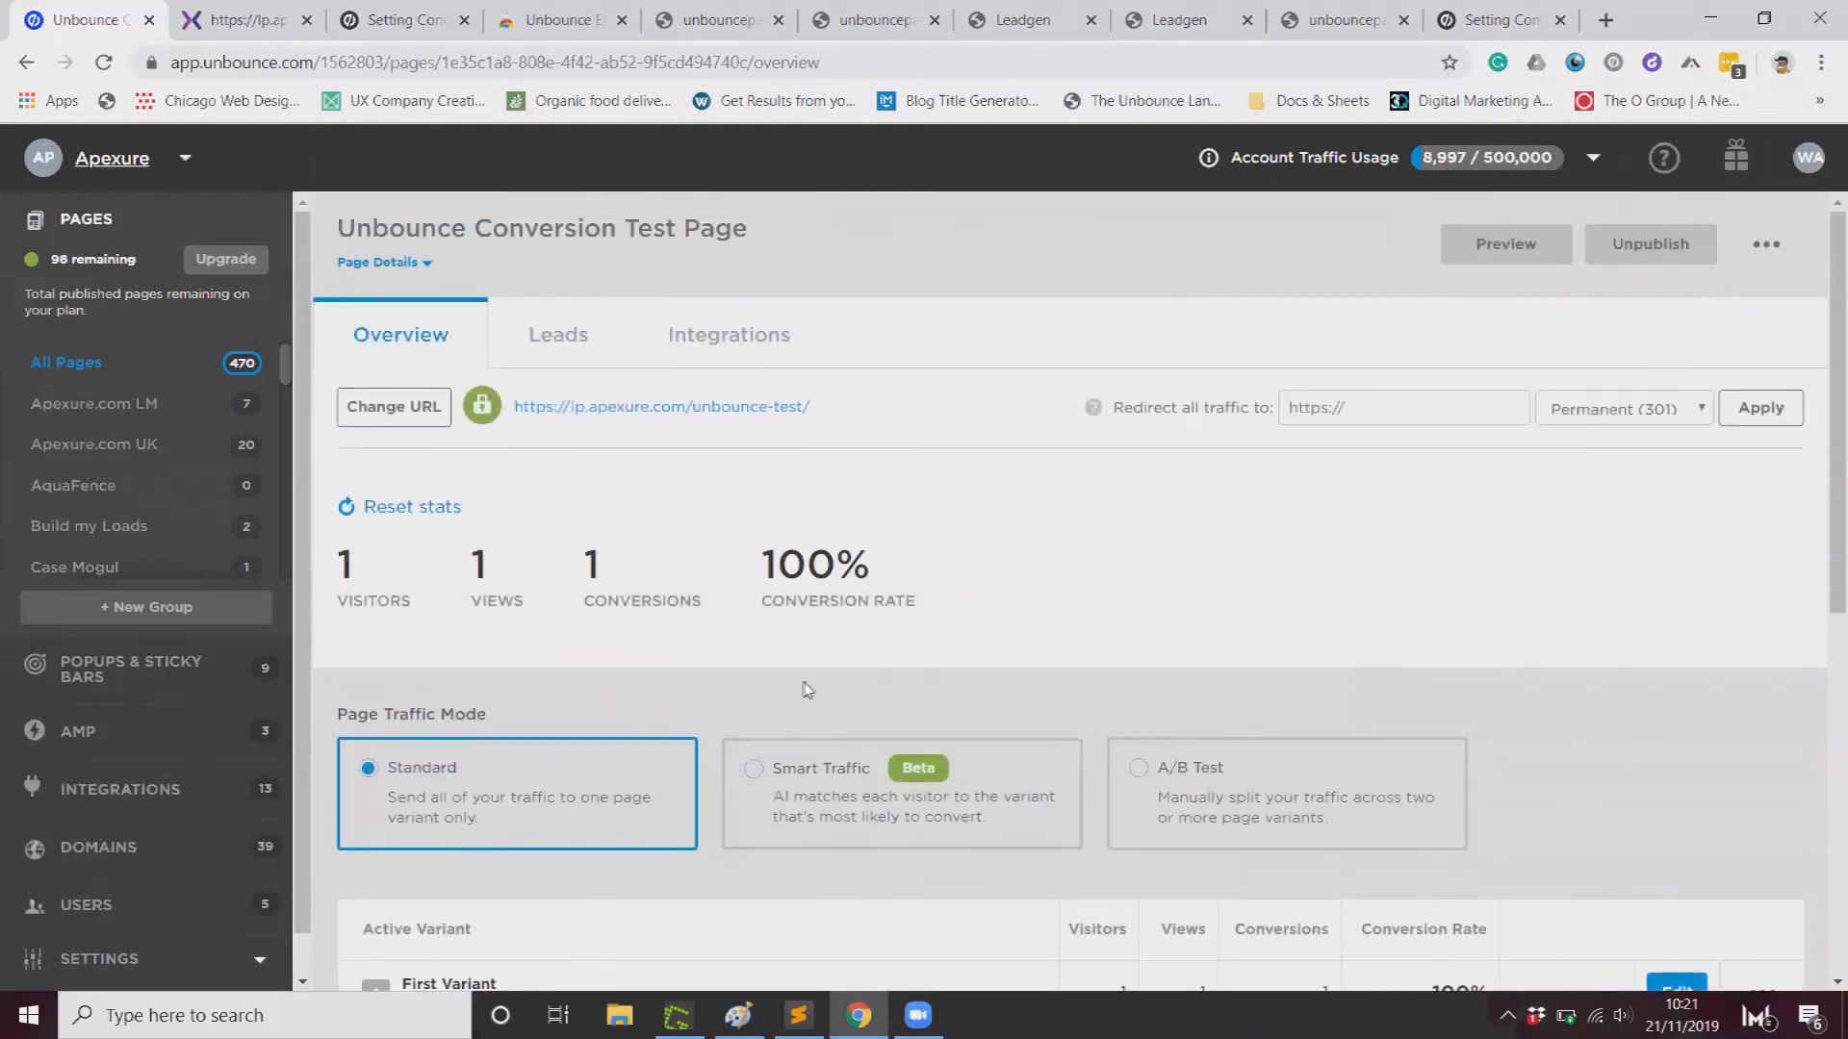